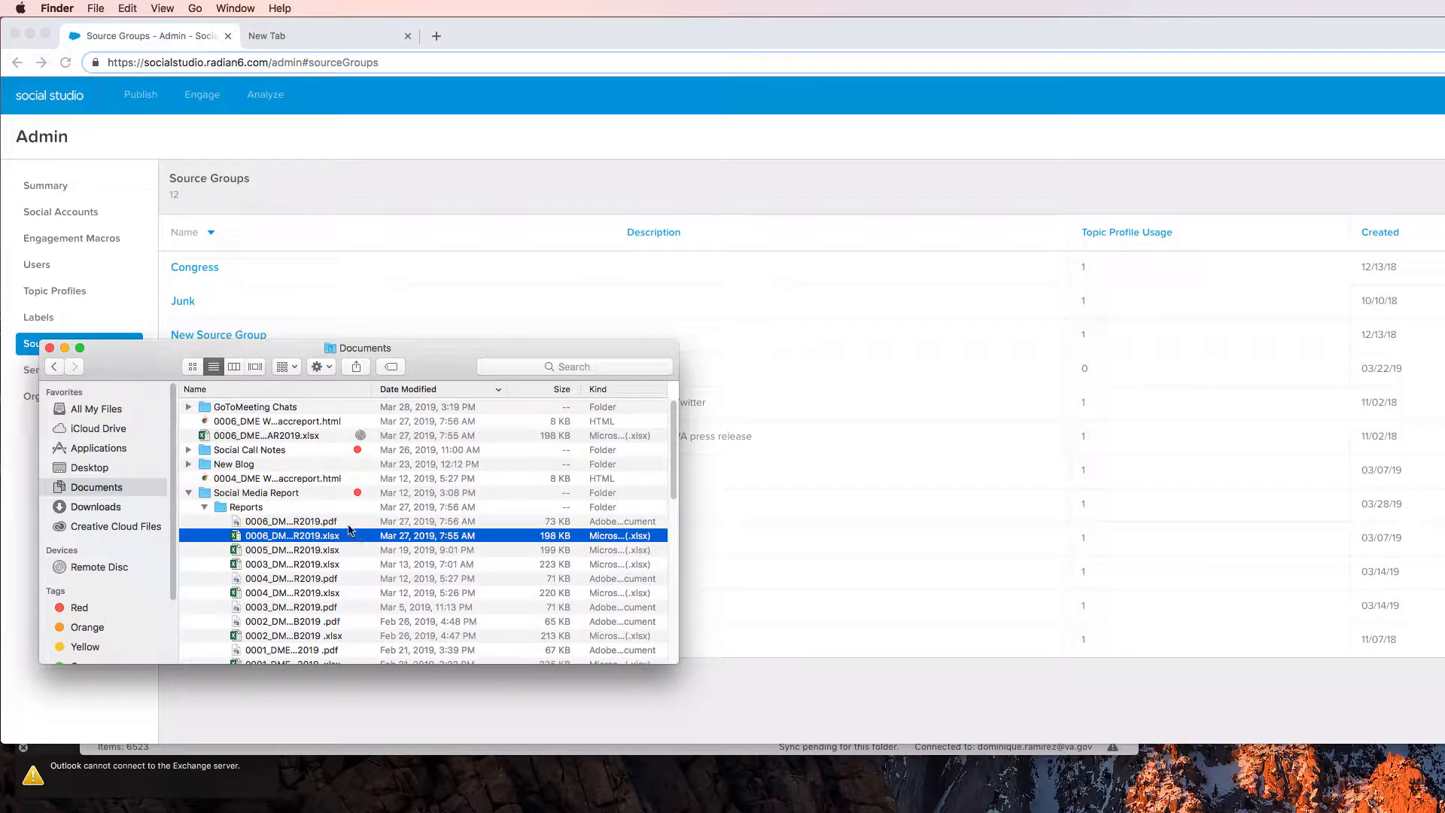
Rename the weekly social media report spreadsheet directly in Documents so that its number prefix reads 0007
mouse_move(229, 438)
mouse_down()
mouse_move(228, 425)
mouse_move(253, 520)
mouse_move(248, 423)
mouse_up()
click(241, 438)
click(242, 438)
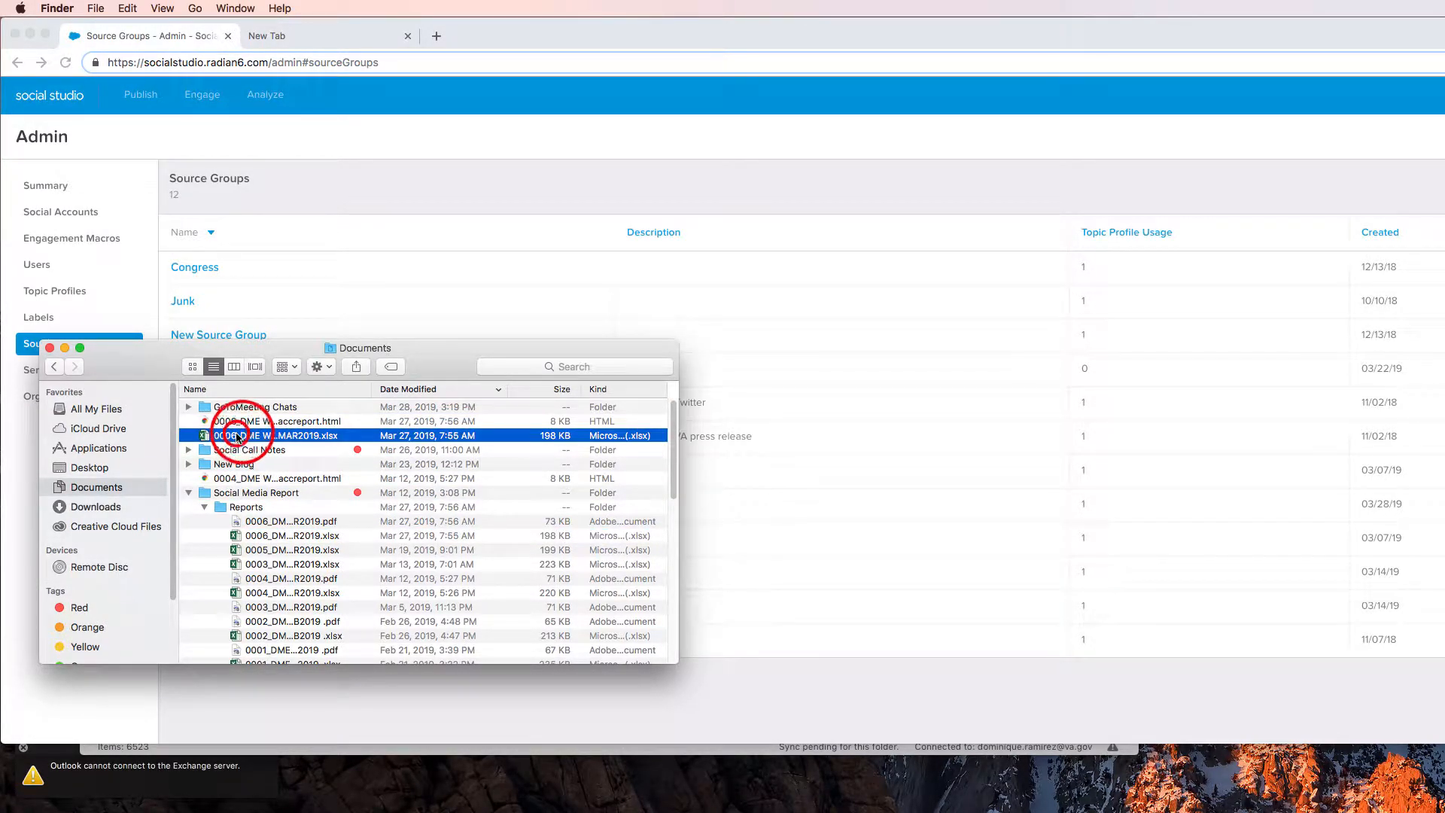
key(Left)
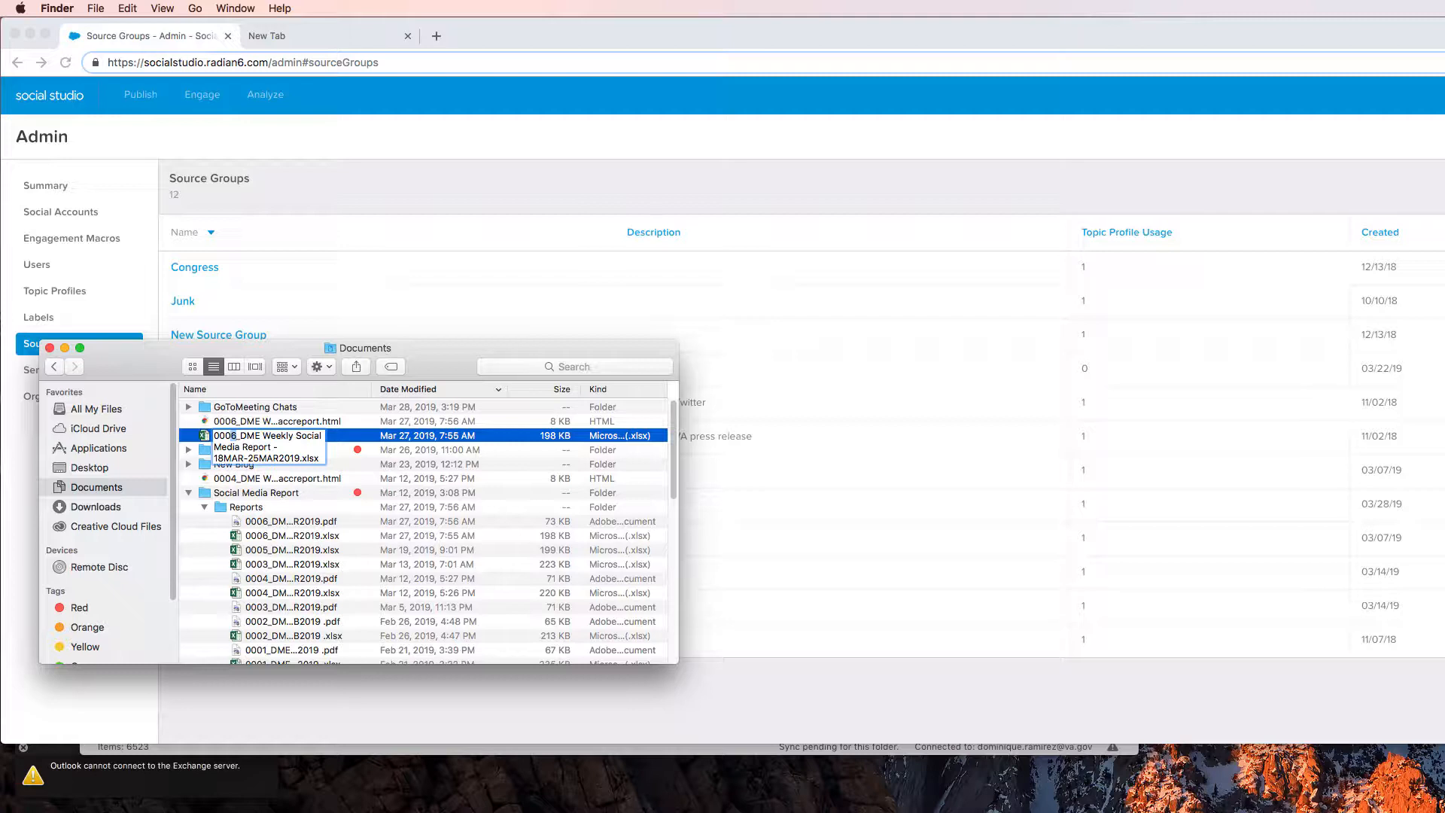
key(BackSpace)
text(7)
key(Return)
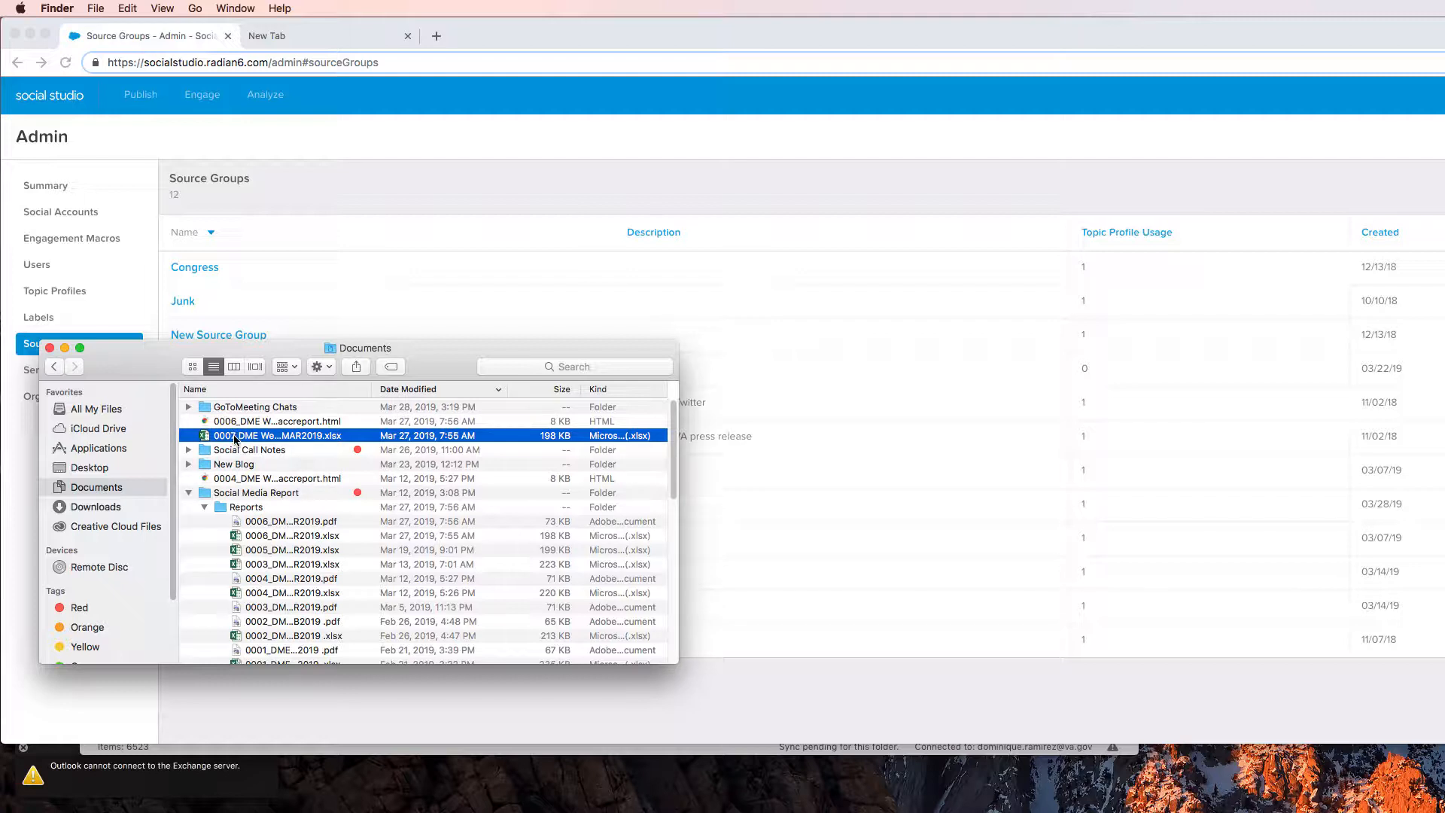
Move the 0007 report spreadsheet into the Reports folder under Social Media Report and open it
drag(235, 440, 274, 522)
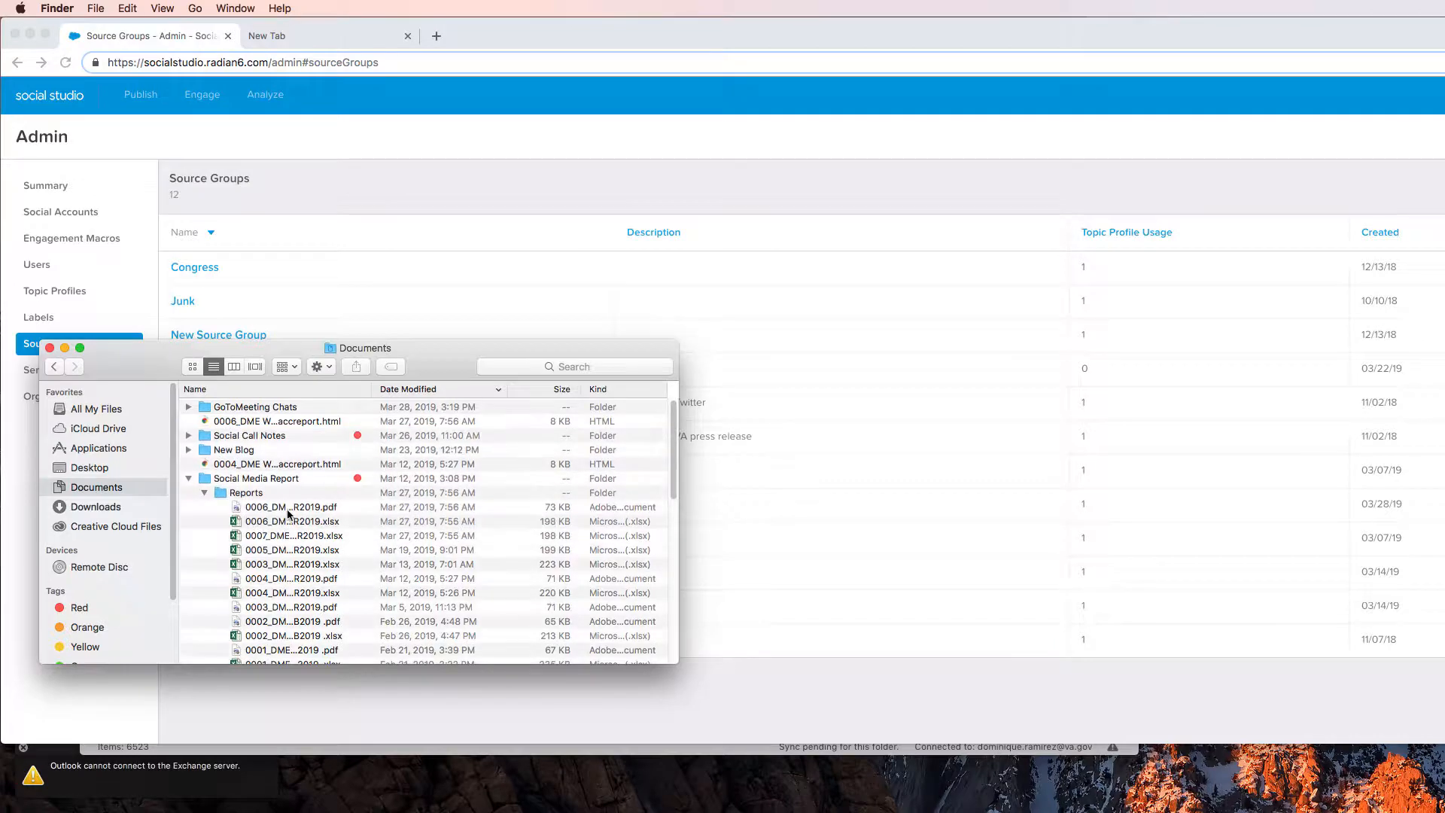
double_click(251, 536)
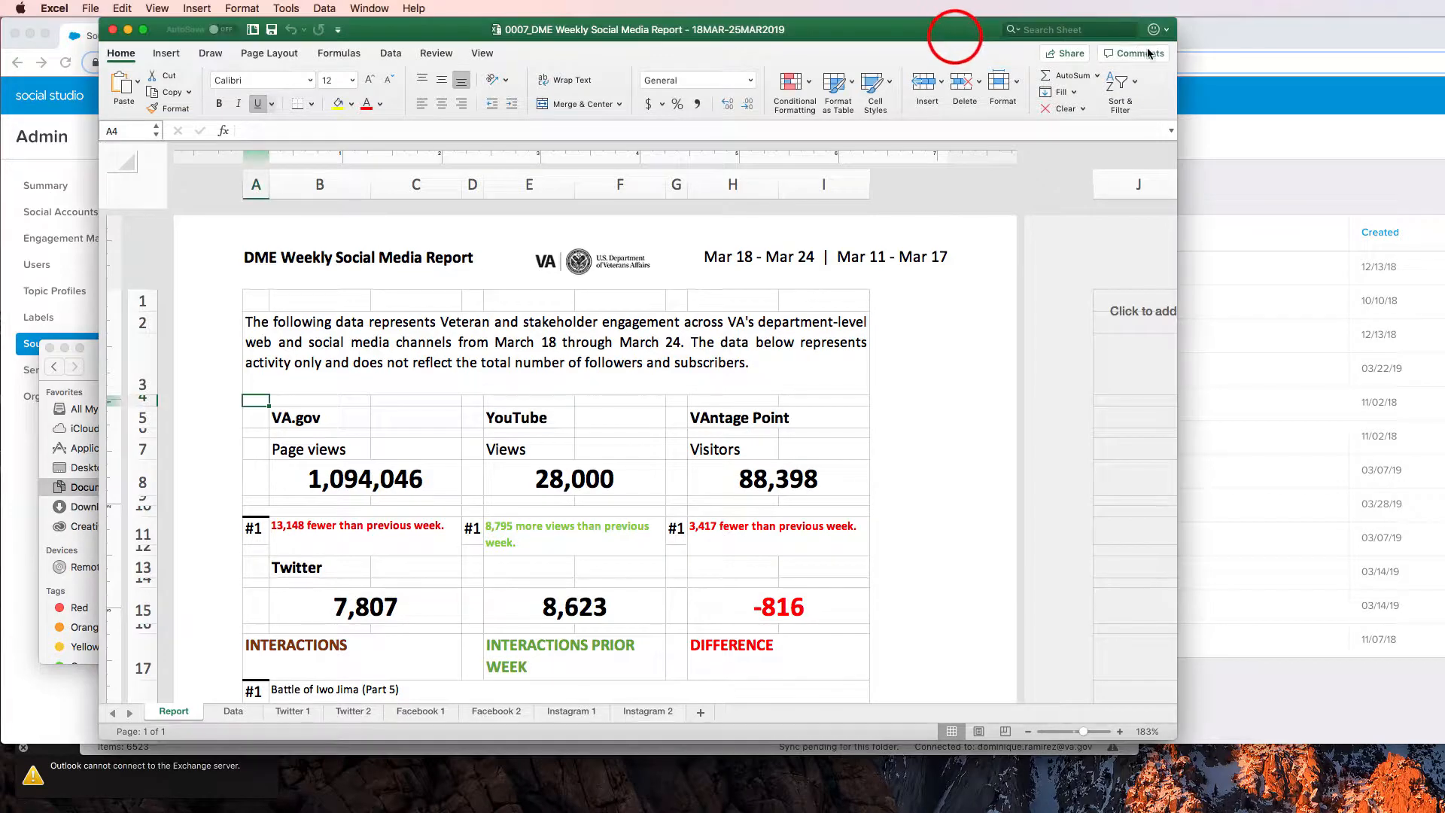
Switch to Social Studio in Chrome, show the Publish calendar by month, and narrow the browser window so the whole calendar fits
click(1232, 39)
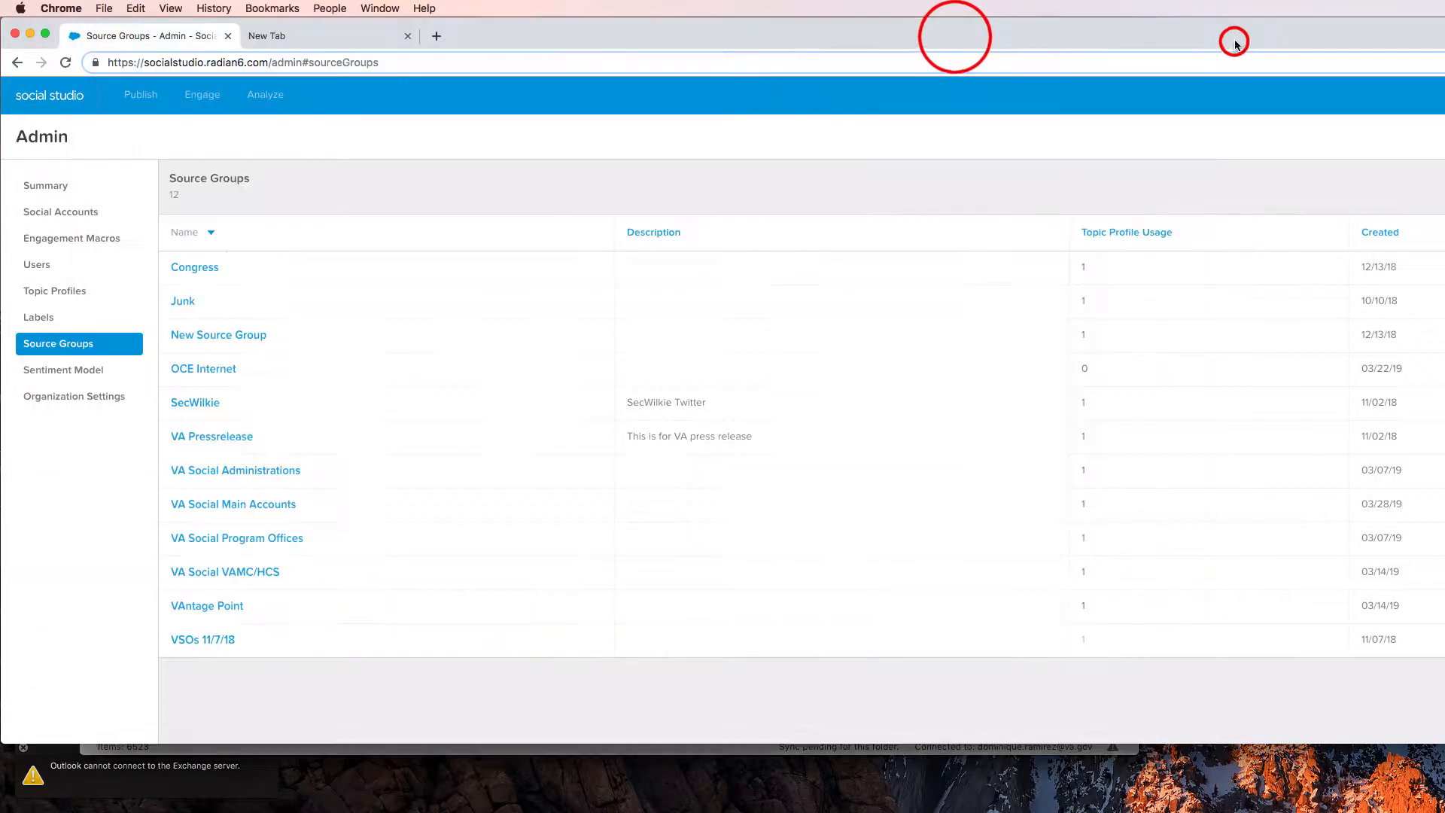
click(127, 92)
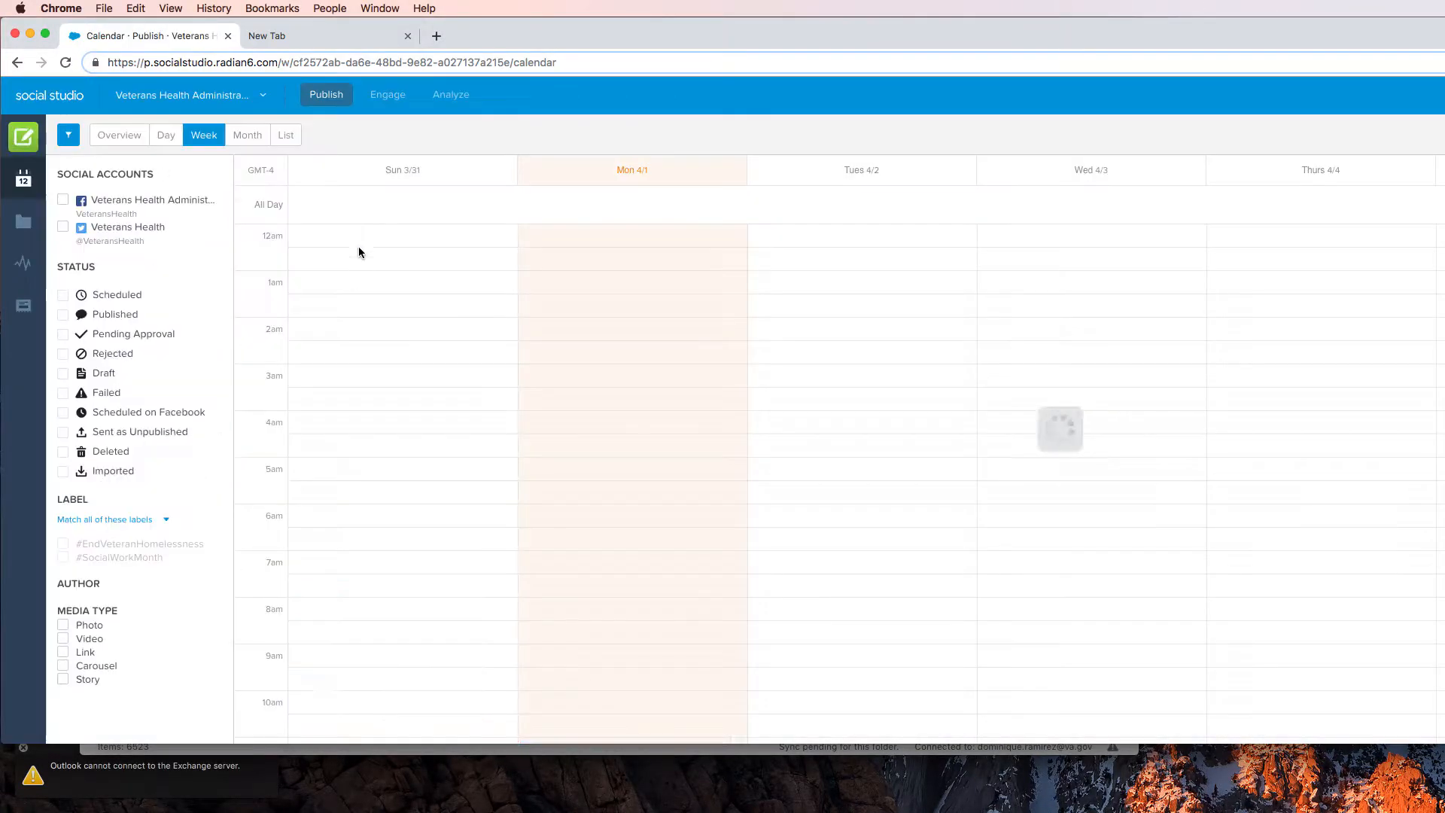
click(256, 135)
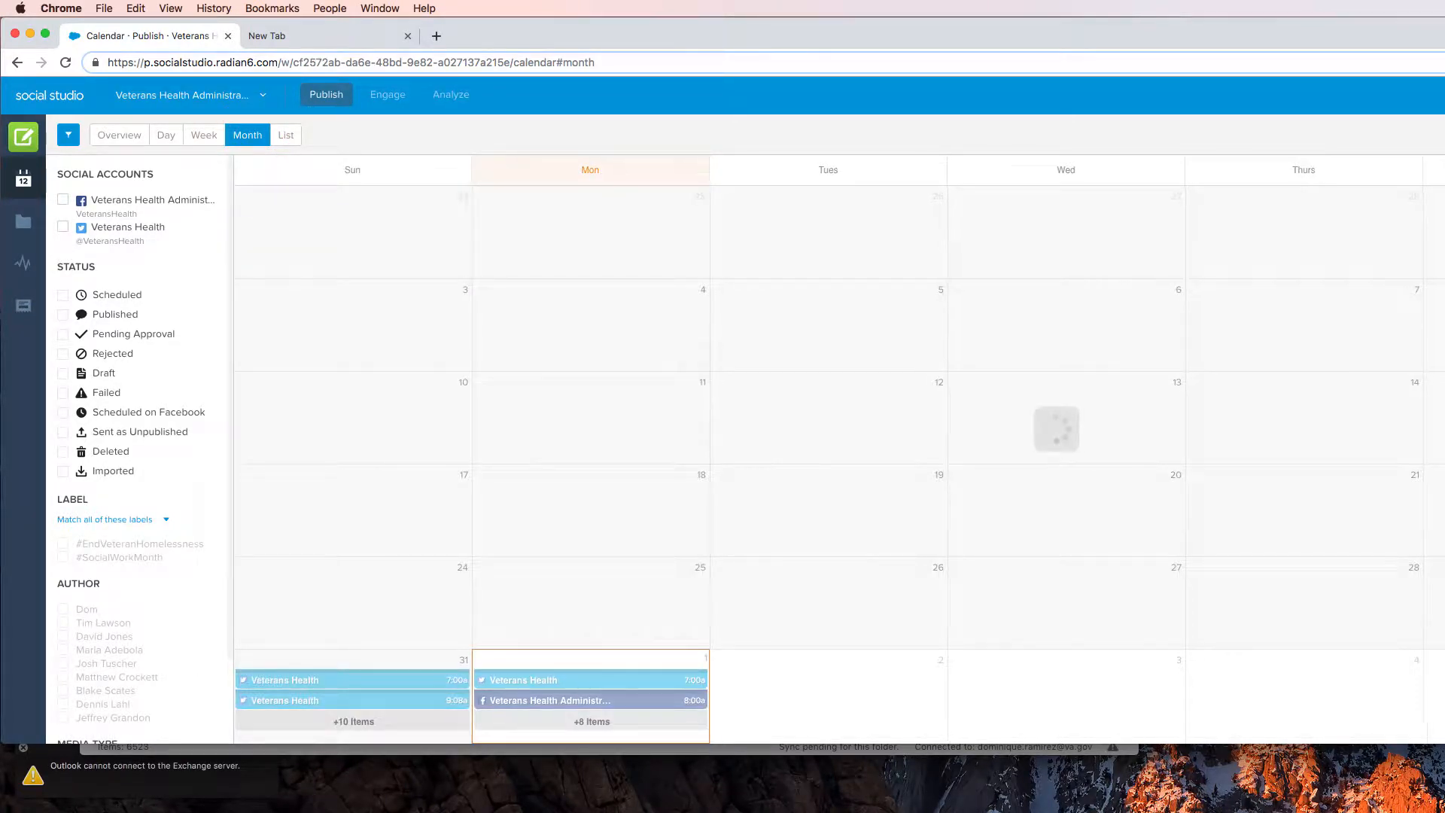
drag(1444, 151, 1416, 152)
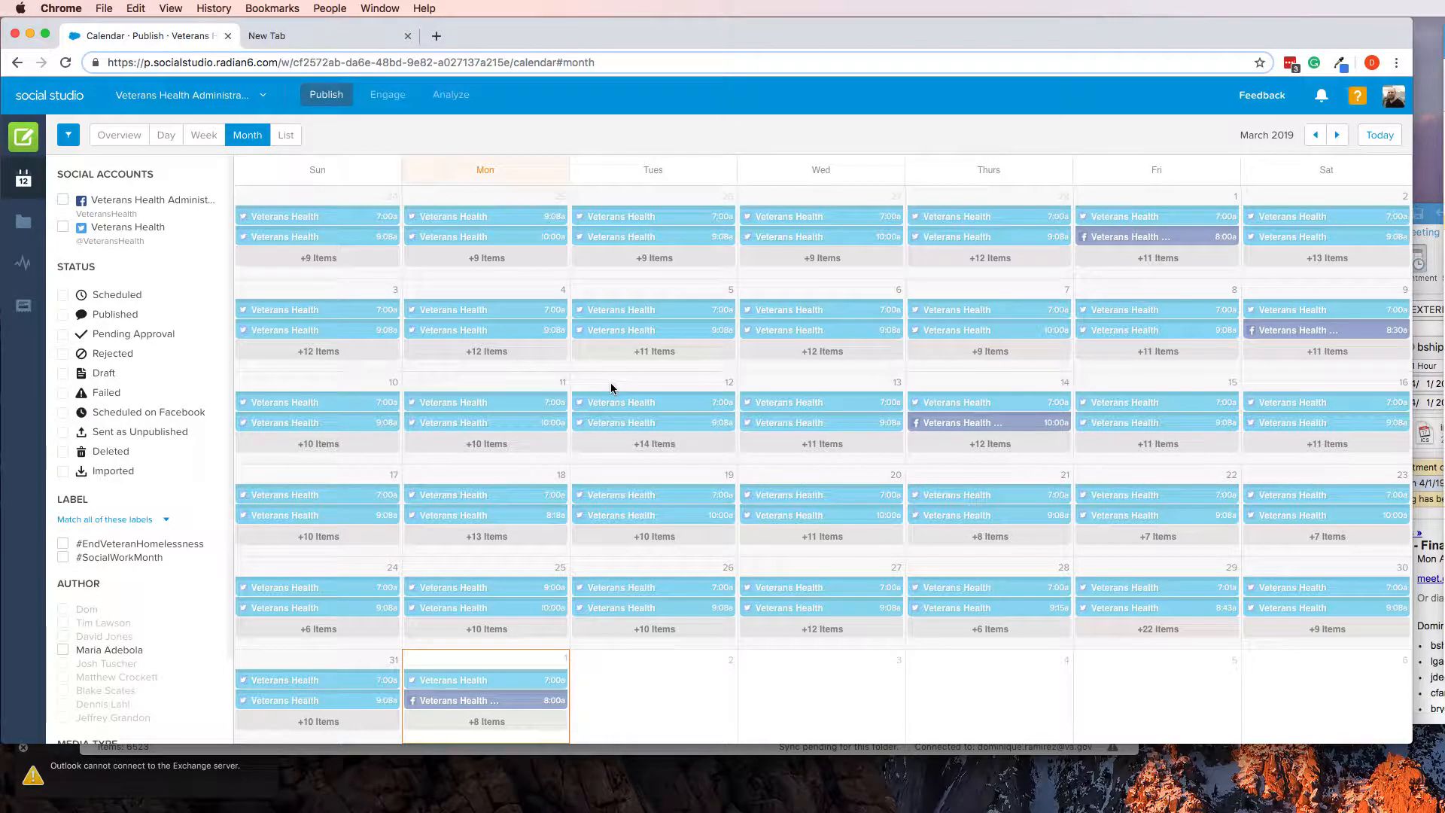
Switch to Excel and set the prior-week range in the report header to Mar 18 - Mar 24
key(super+Tab)
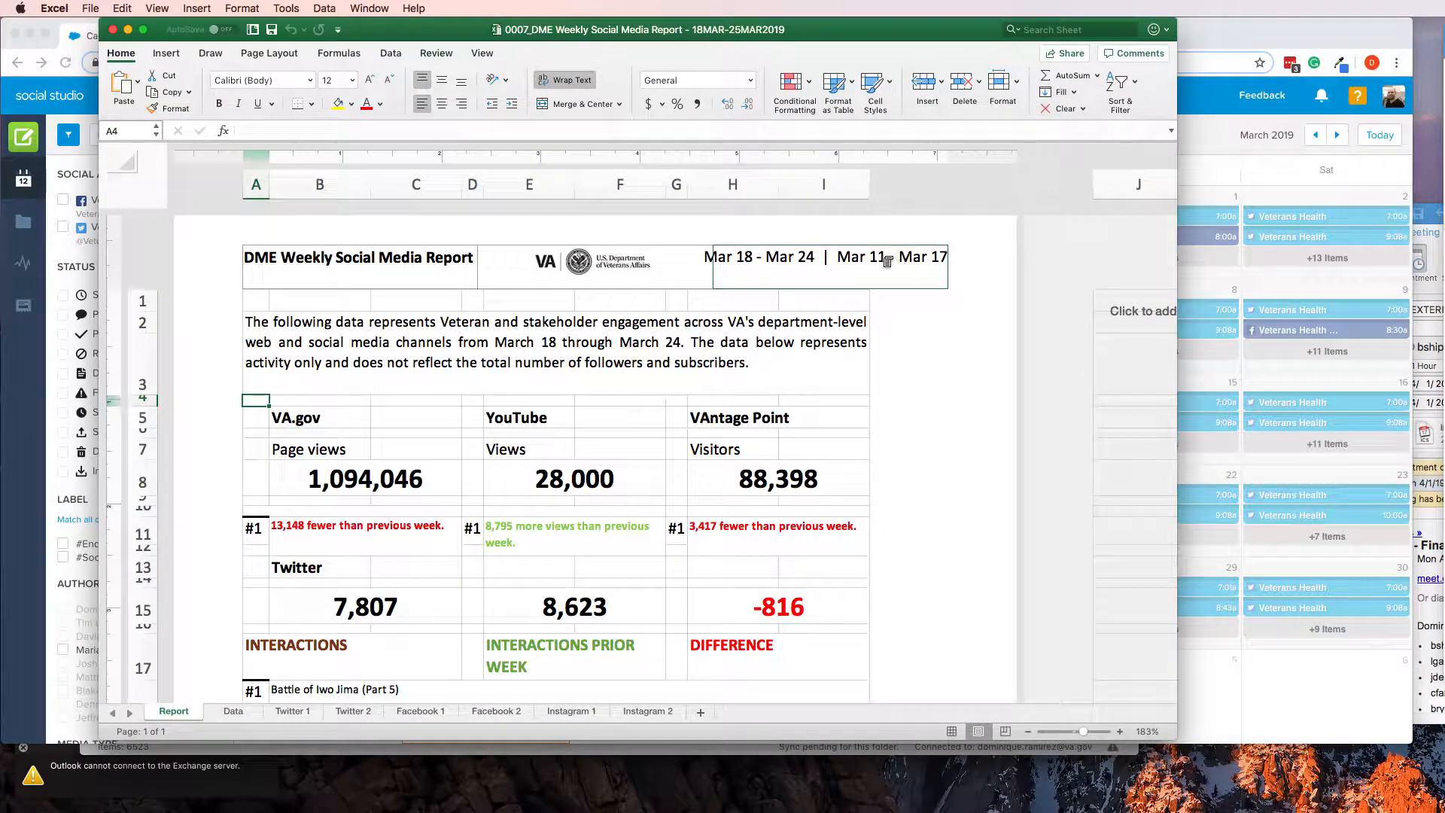
click(894, 259)
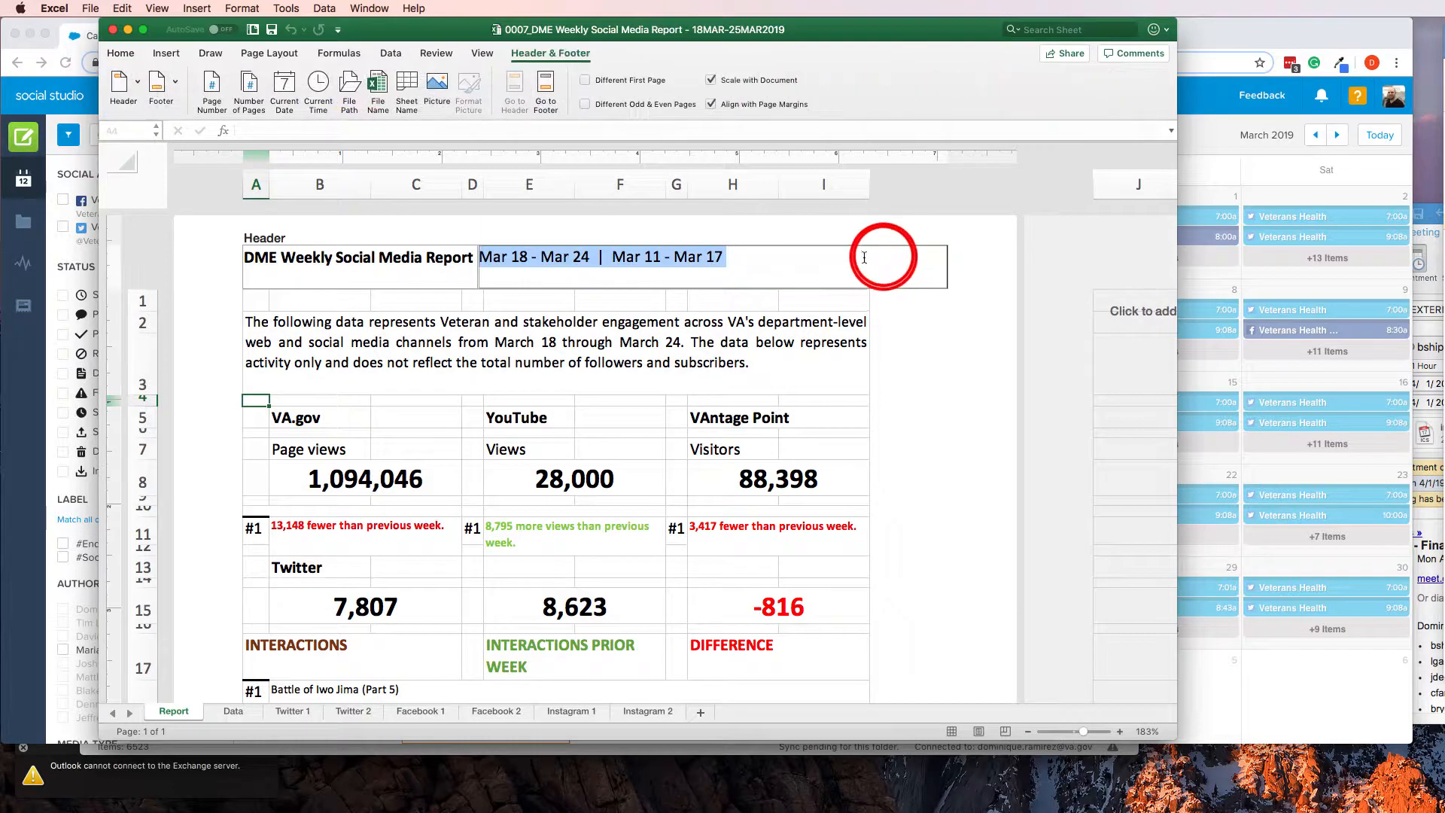
key(Left)
key(Right)
key(Right)
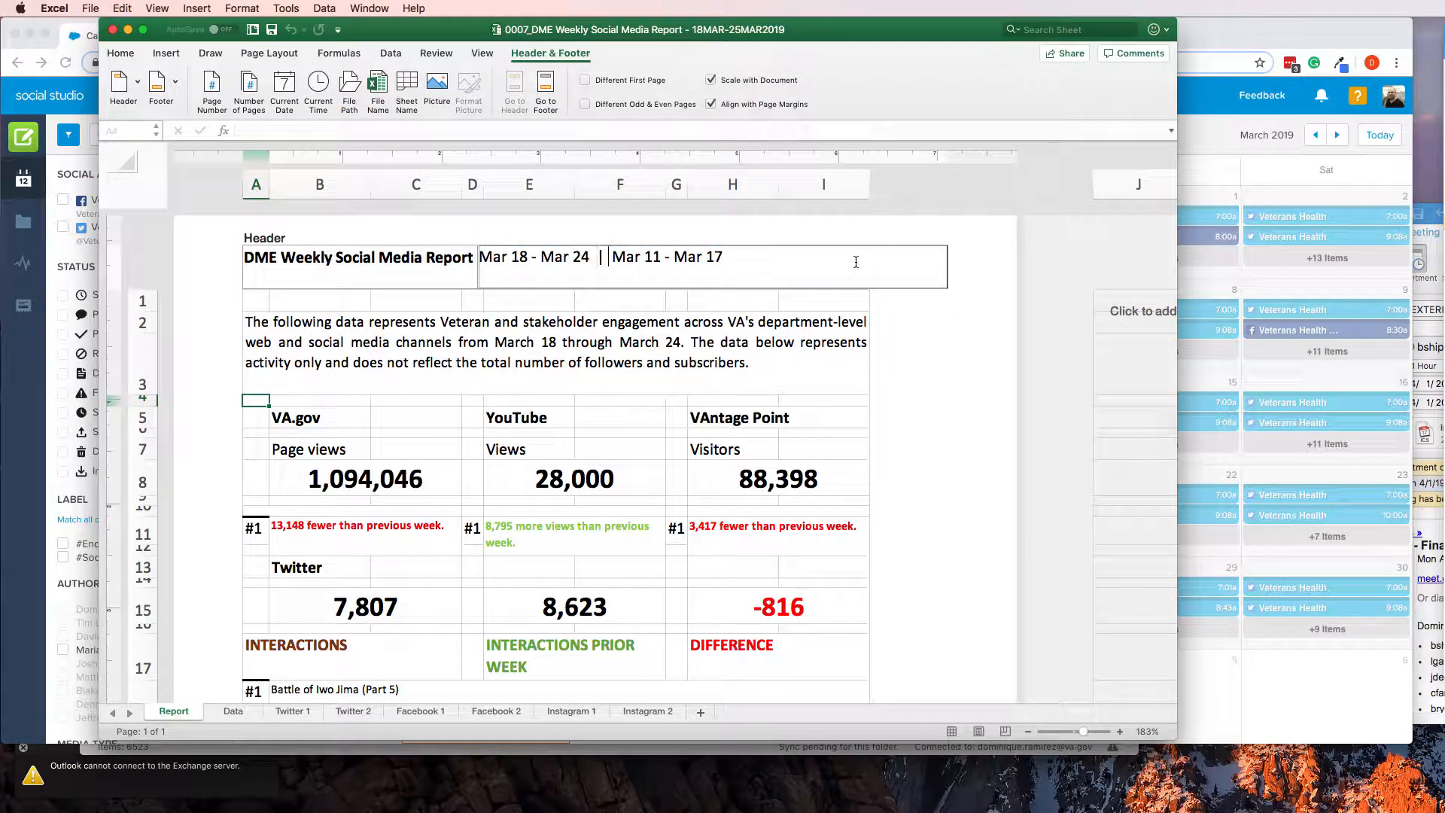
key(shift+Right)
text(8)
key(shift+Right)
key(shift+Right)
text(24)
Set the current-week range in the report header to Mar 25 - Mar 31 and save the workbook
key(Left)
key(shift+Right)
key(shift+Right)
text(25)
key(shift+Right)
key(shift+Right)
text(31)
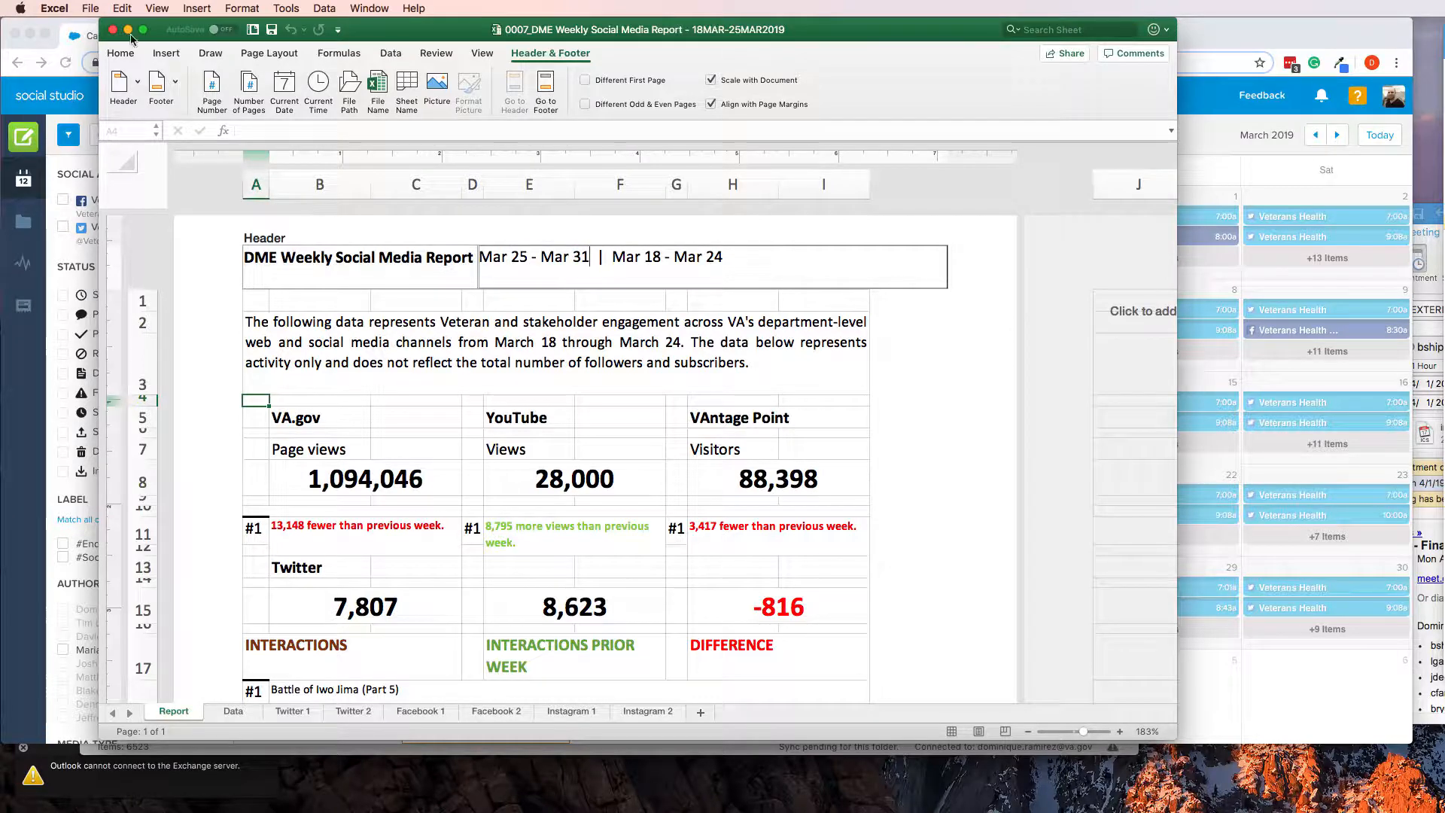
click(274, 31)
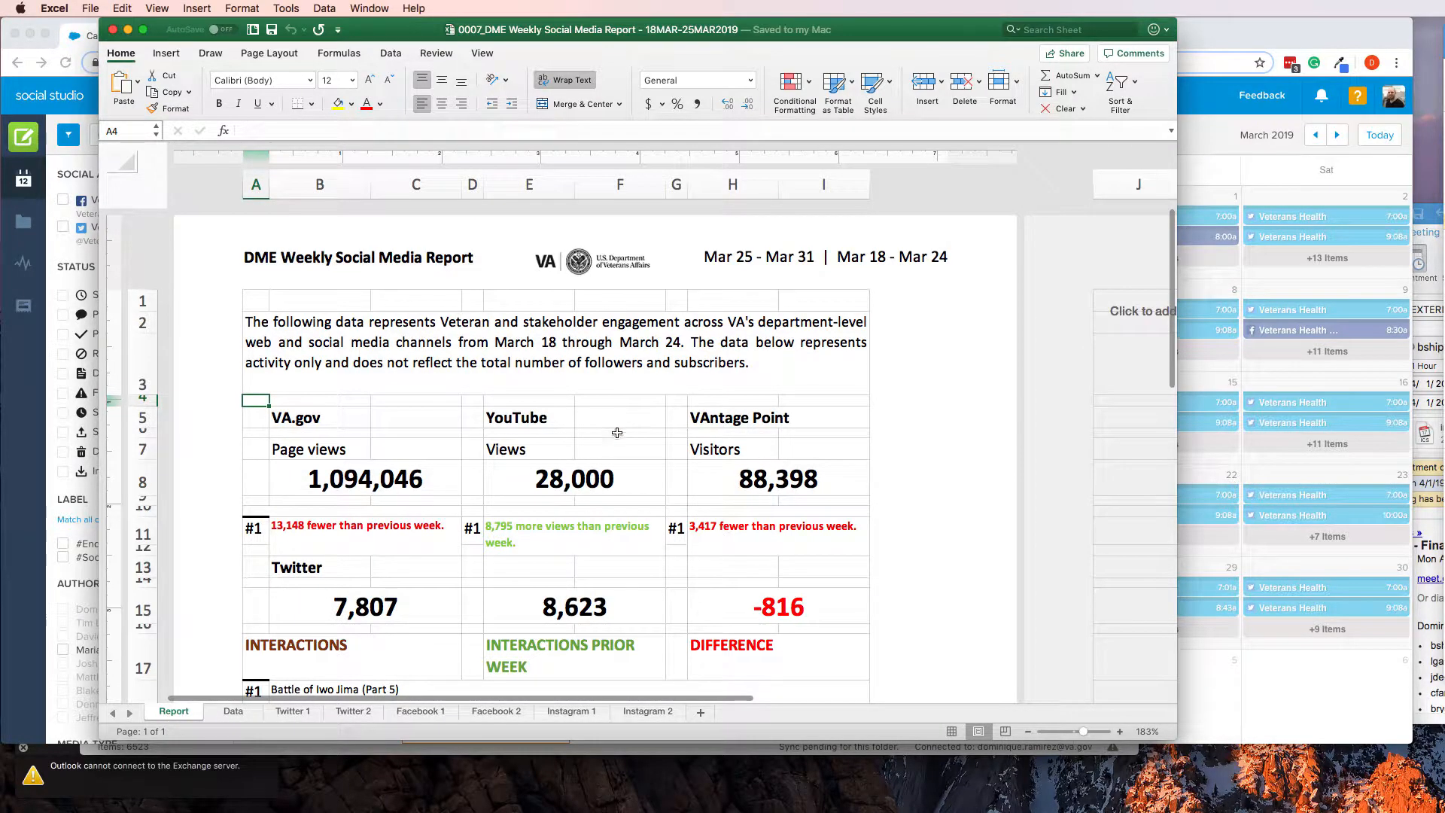
Review the Report, Data and Twitter 1 sheets, including the formula behind Twitter's This week figure on the Data sheet
scroll(616, 441, down, 5)
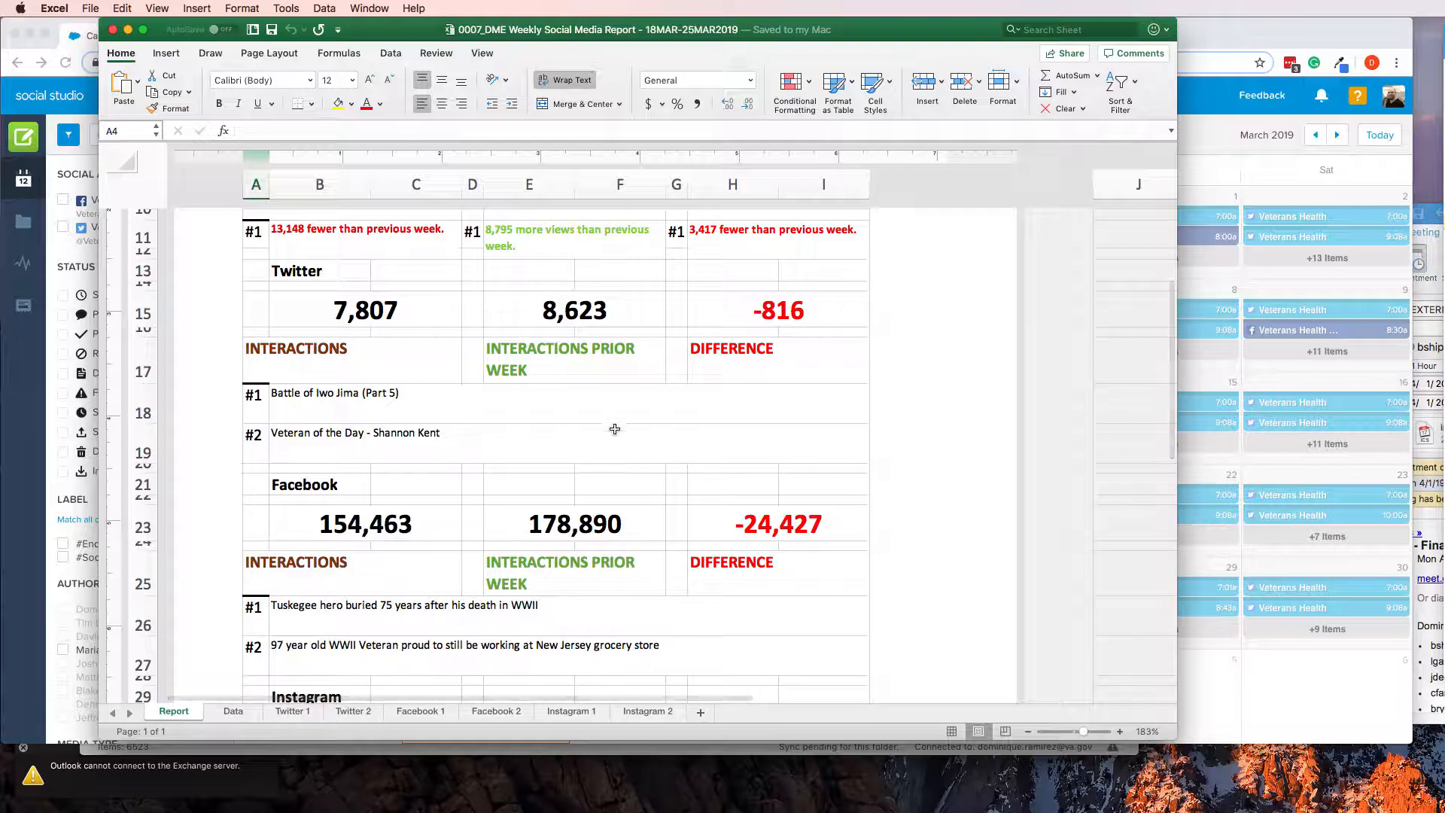
scroll(618, 456, down, 4)
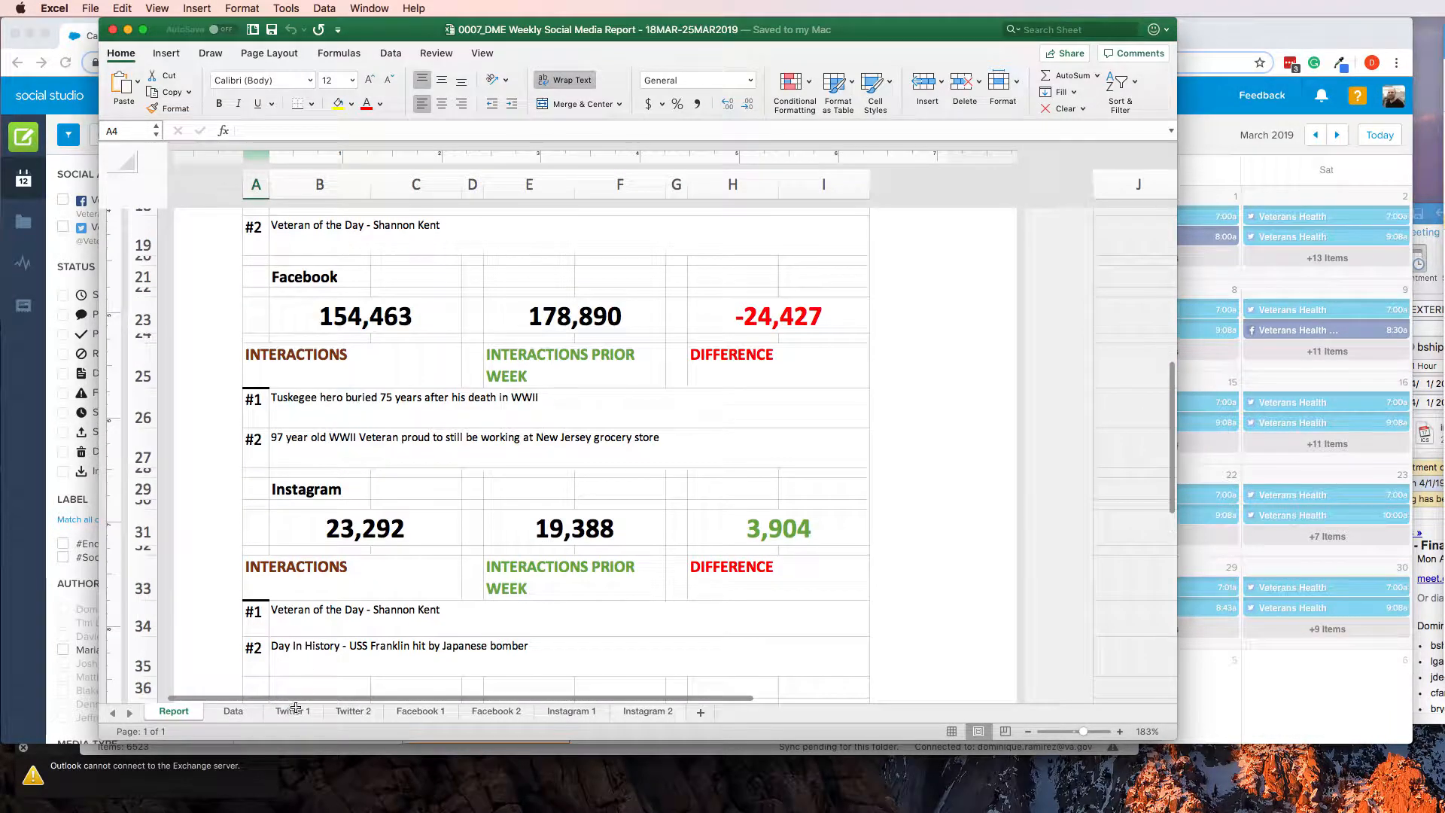
click(224, 711)
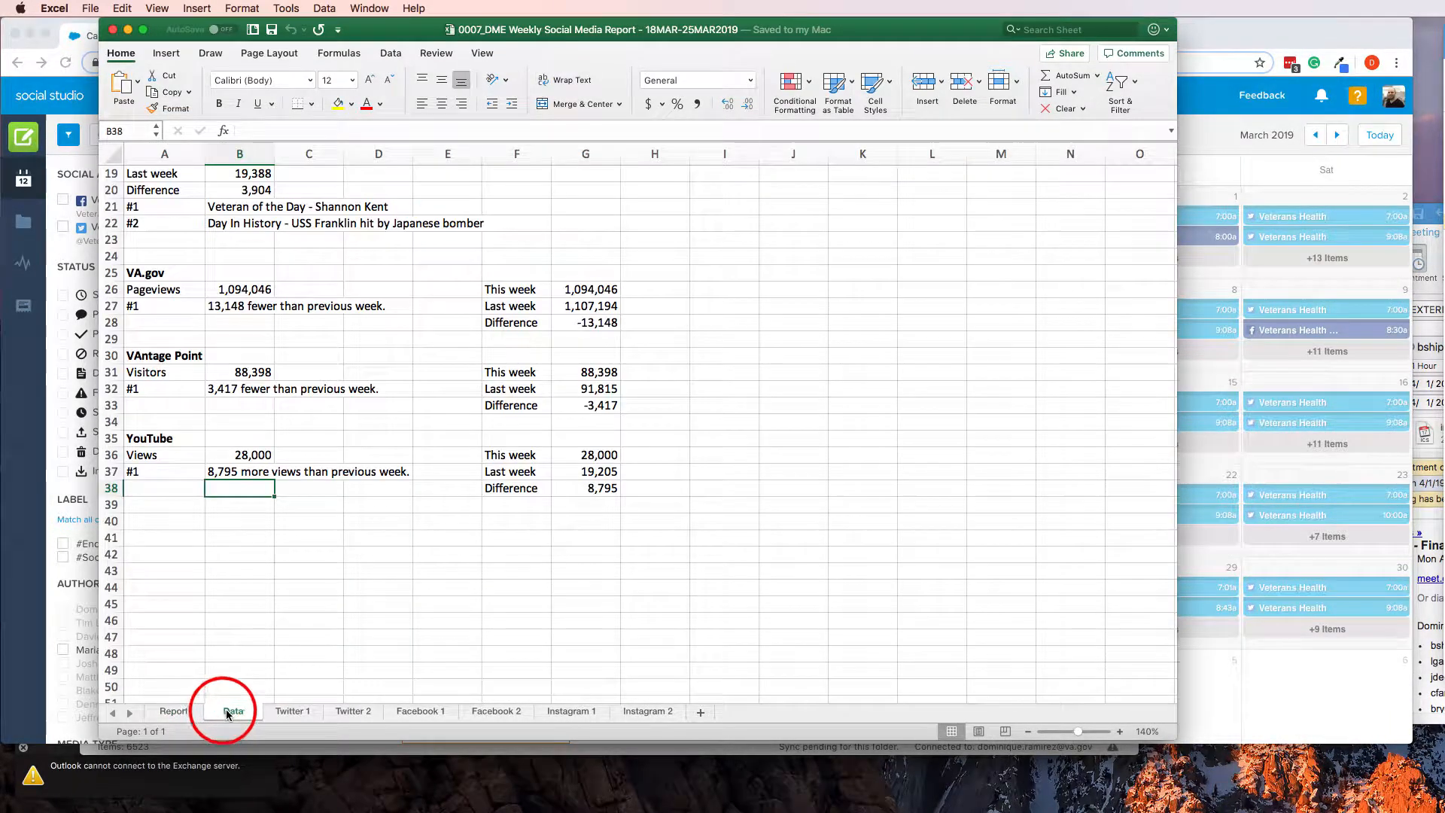
scroll(700, 485, up, 6)
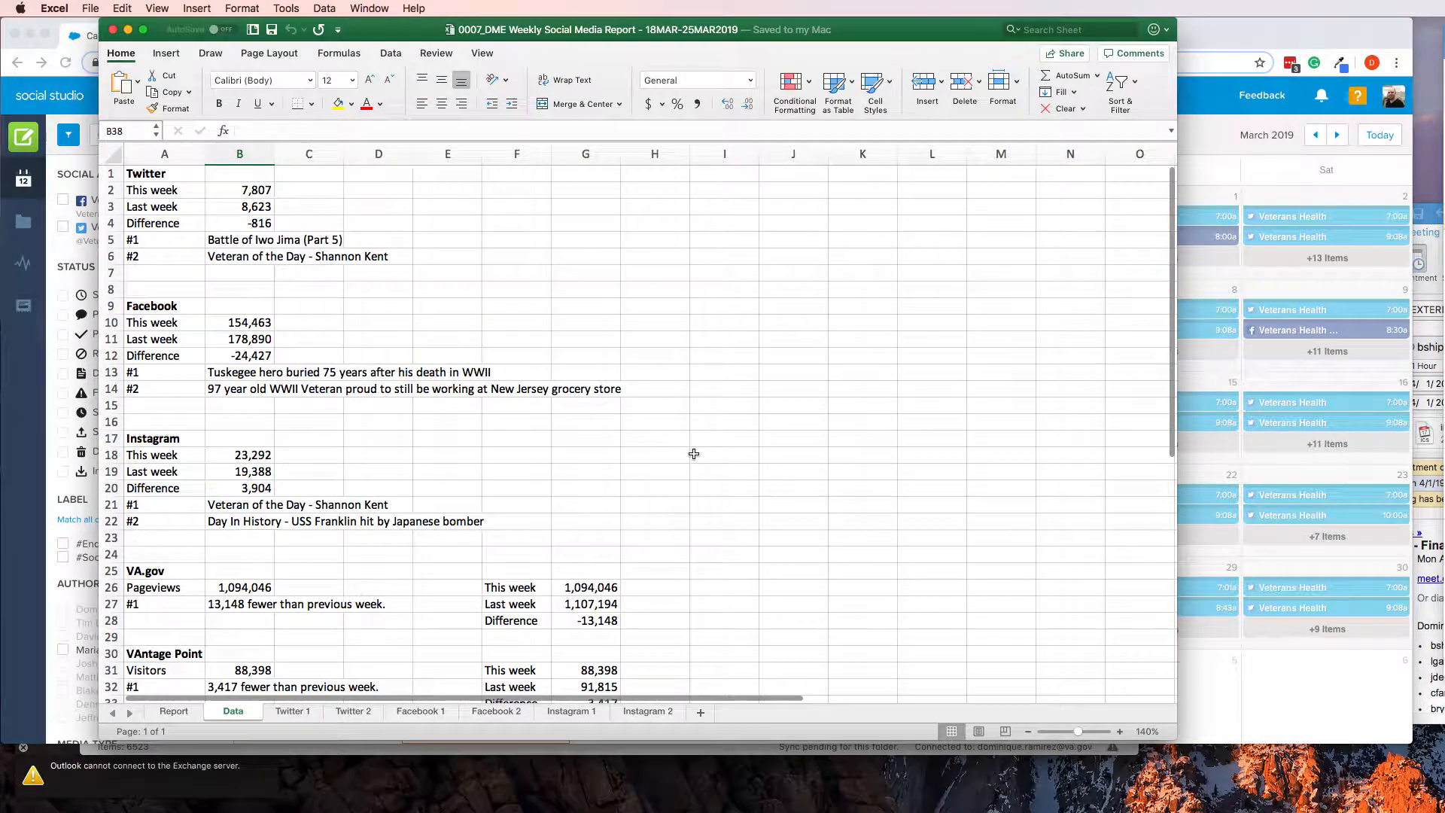
scroll(625, 467, down, 4)
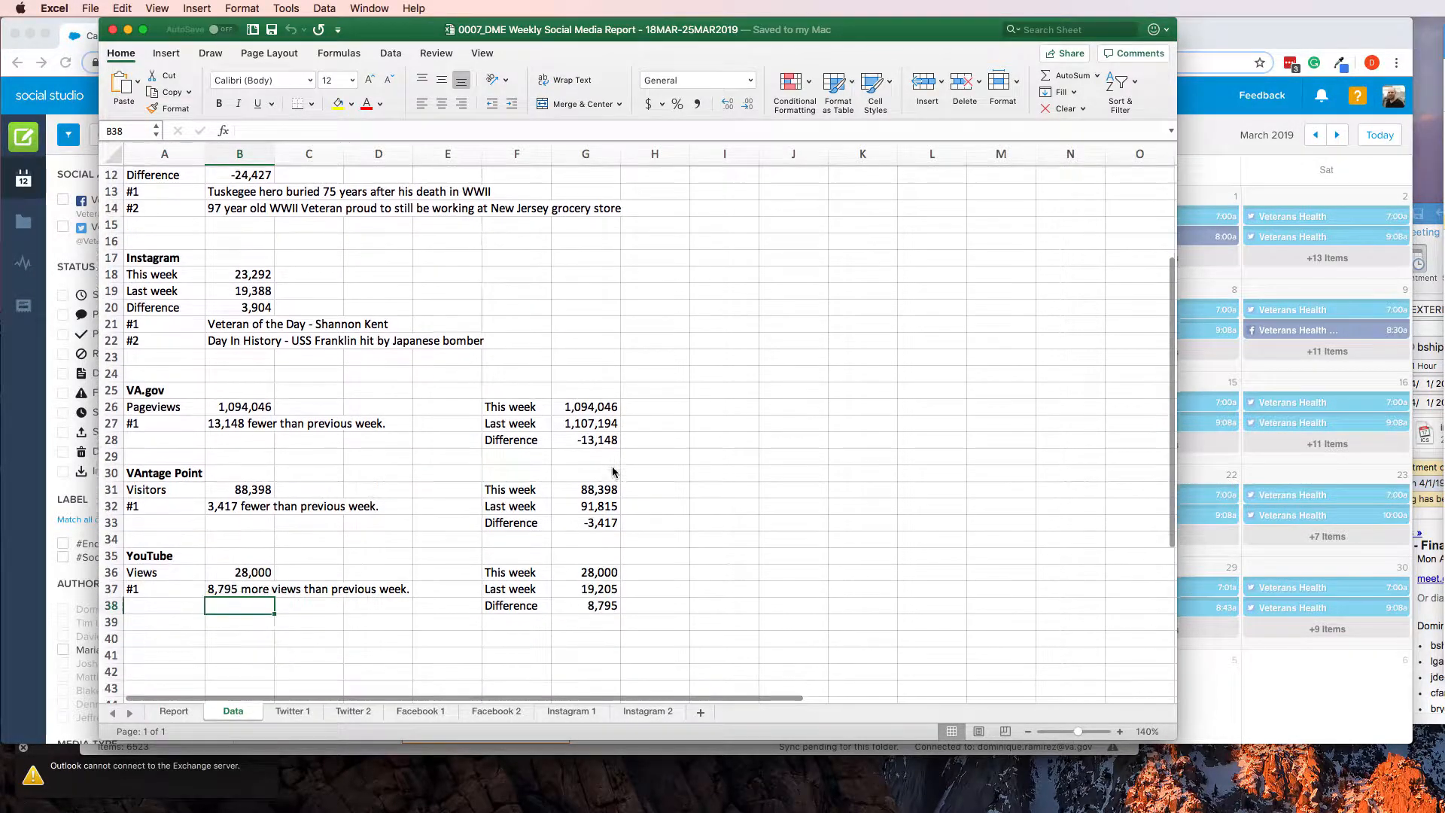
click(290, 710)
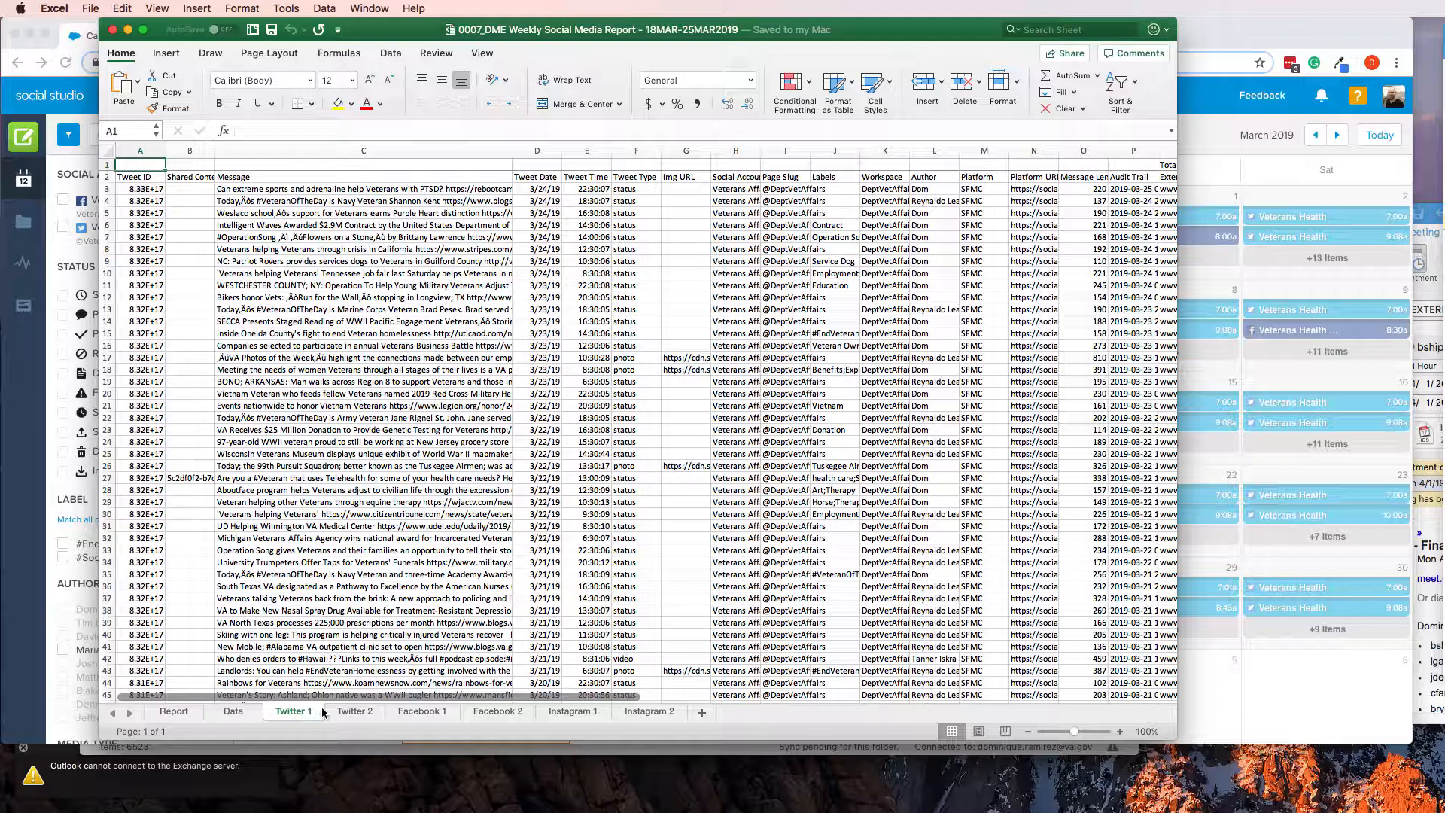
click(229, 713)
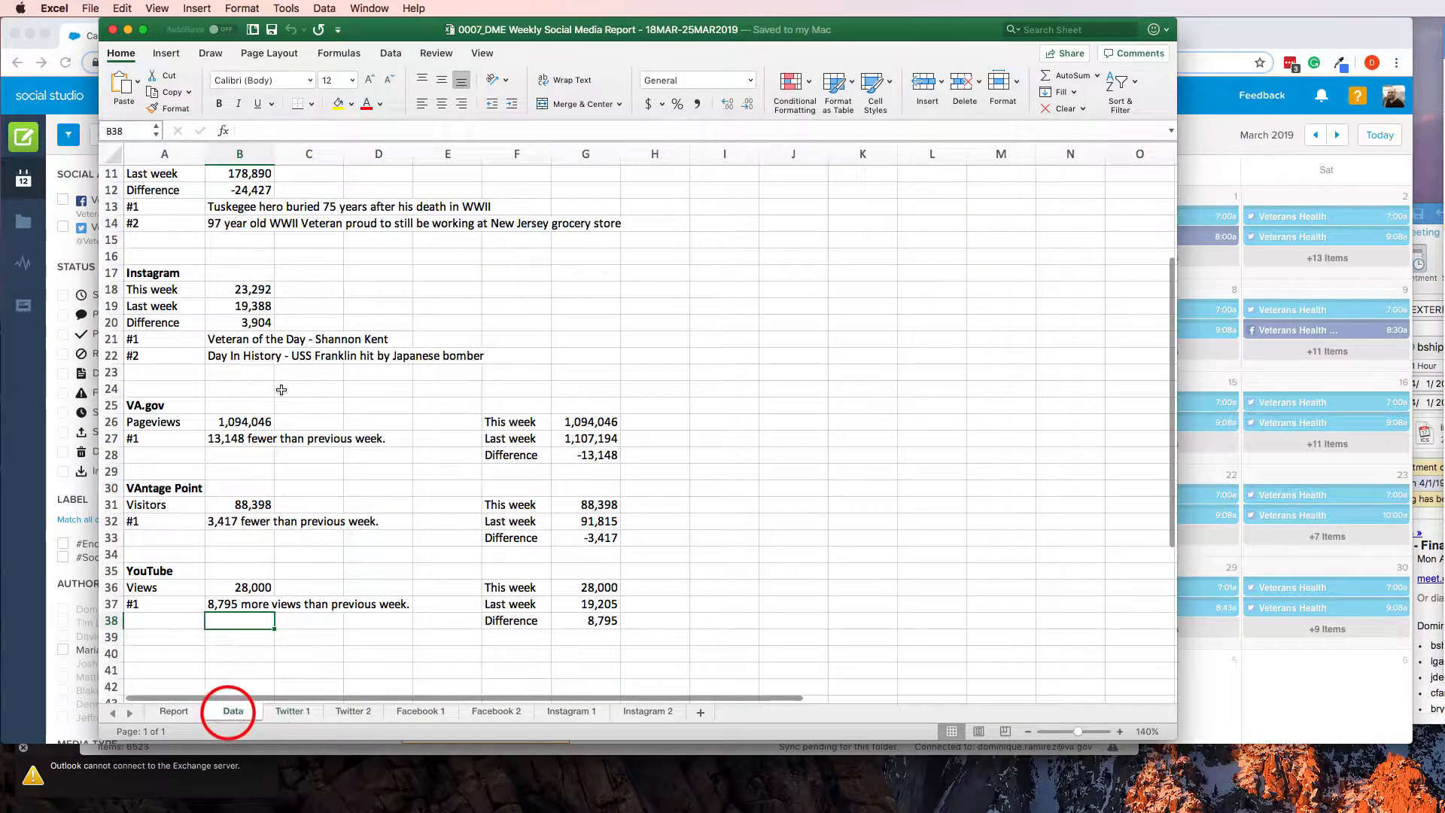
right_click(289, 356)
click(388, 294)
scroll(389, 294, up, 5)
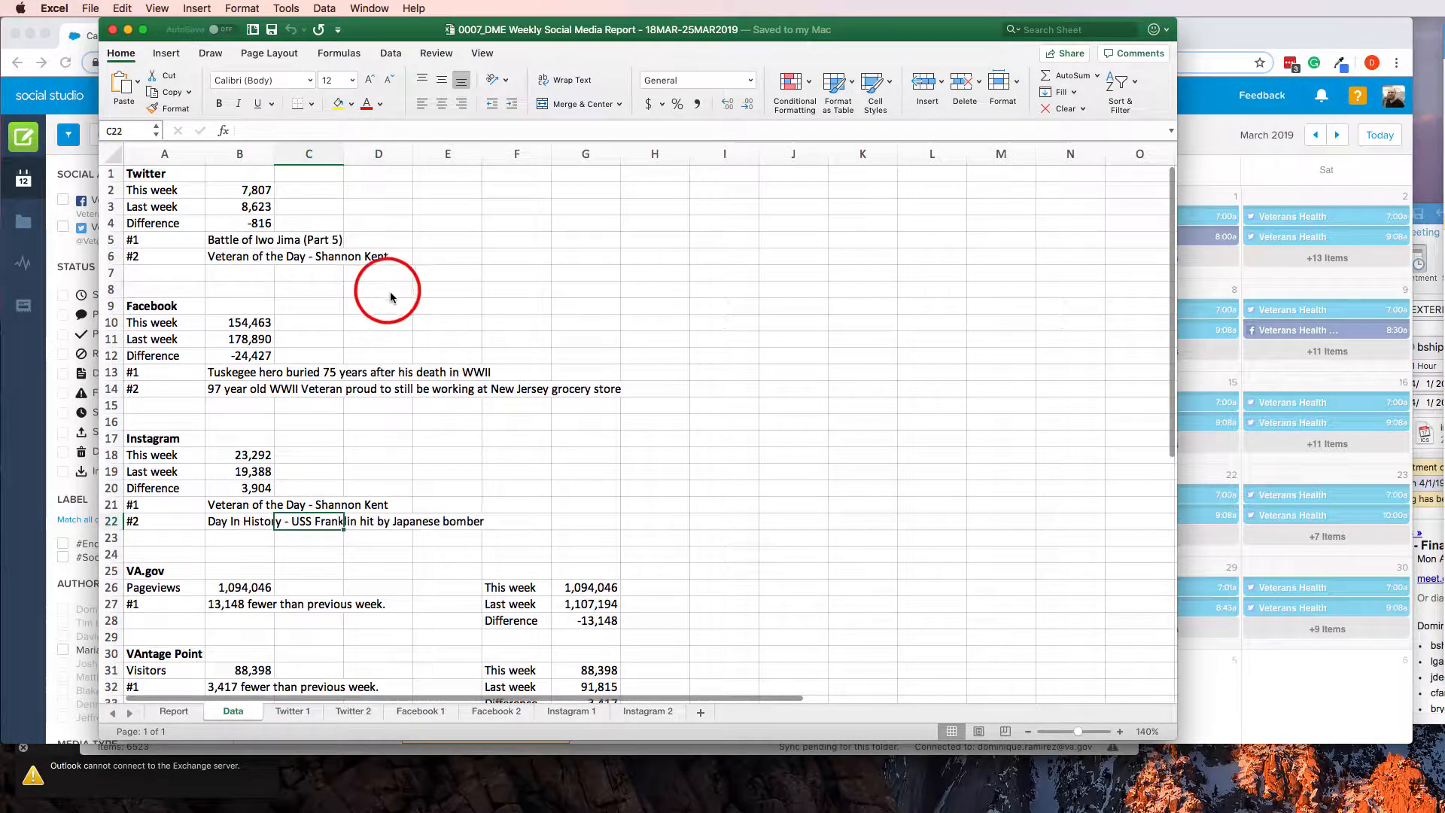
click(238, 190)
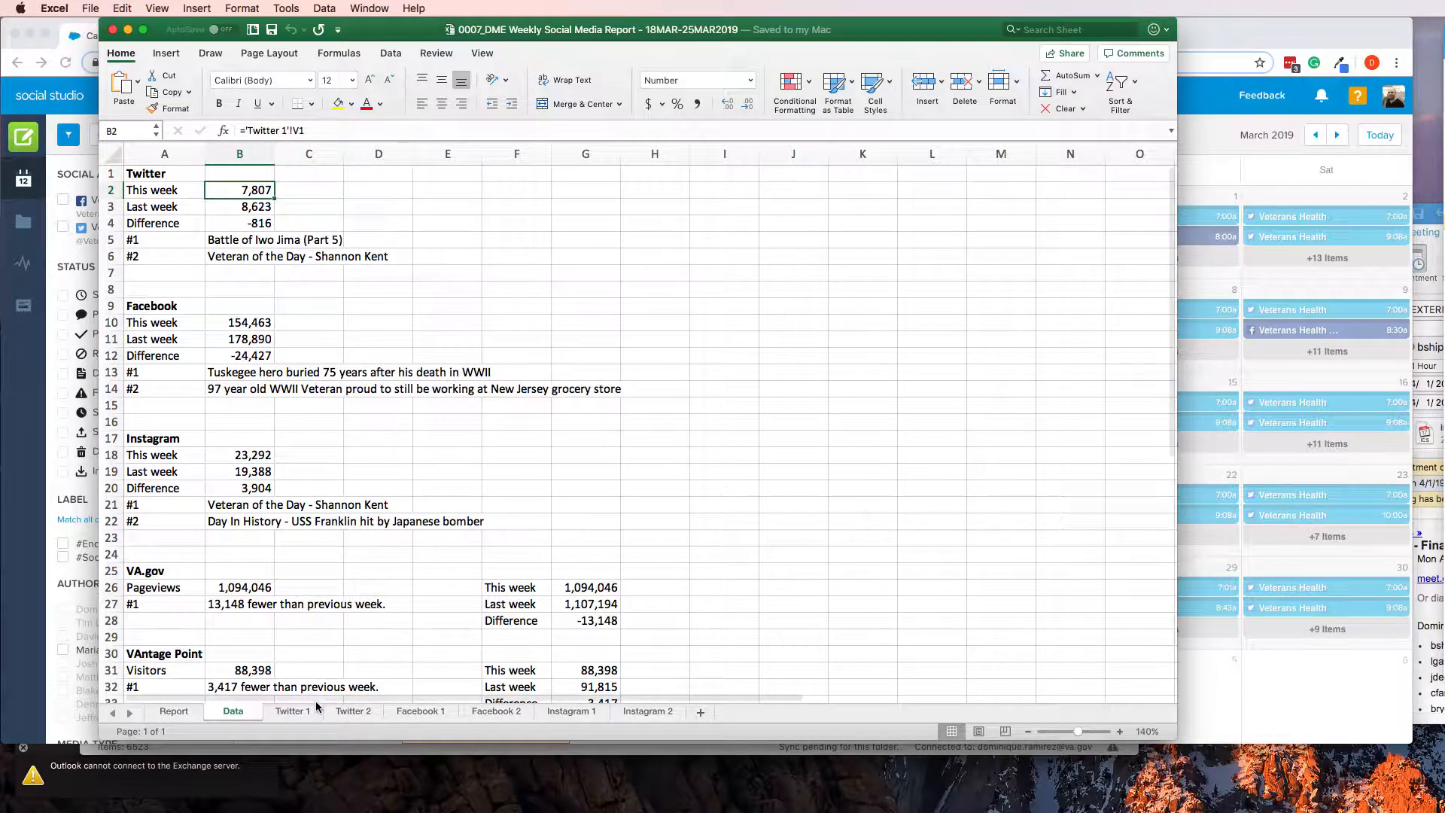
Clear all tweet rows below the headings on the Twitter 2 sheet and return to cell A3
click(351, 713)
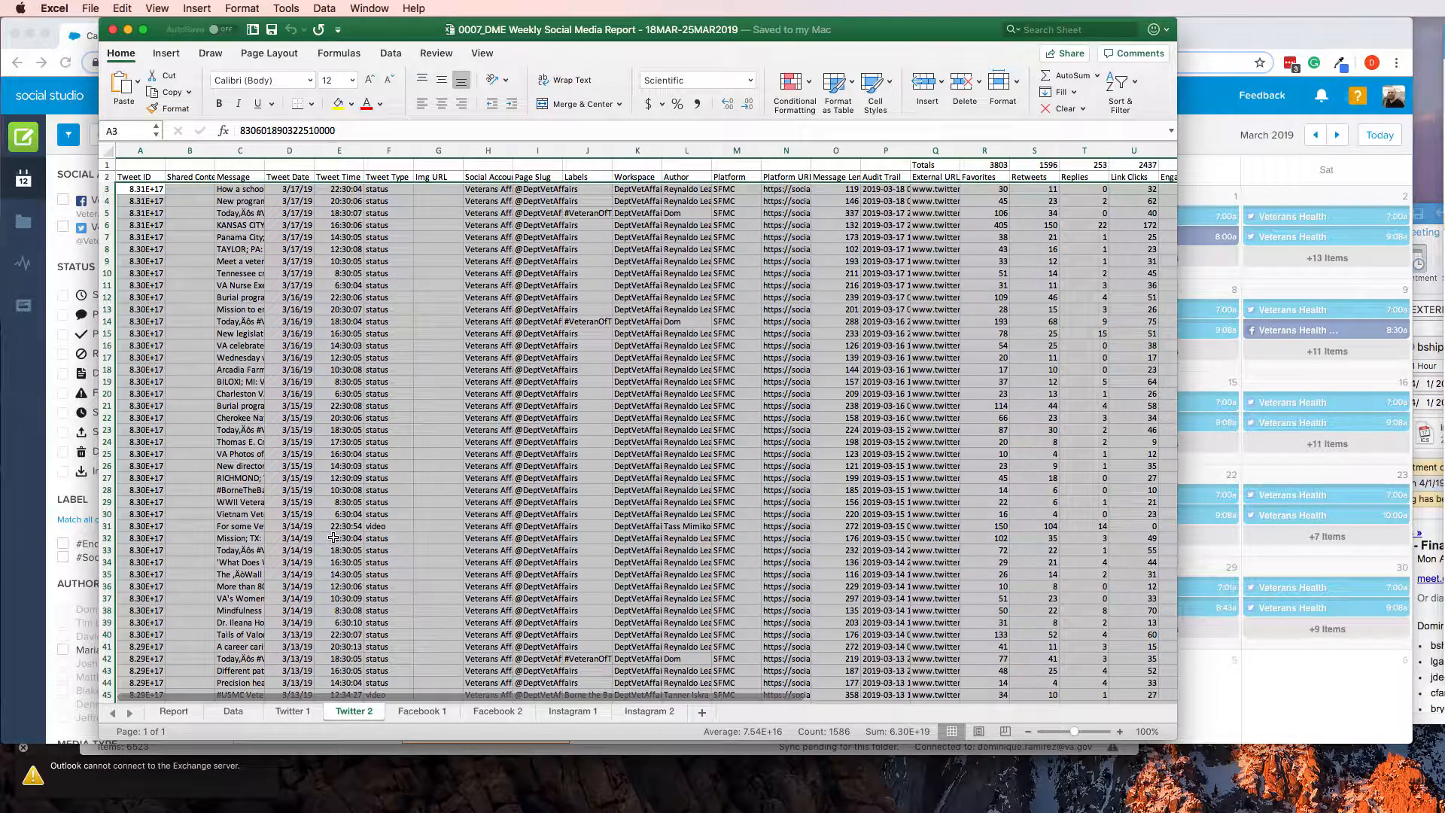
key(Delete)
click(328, 342)
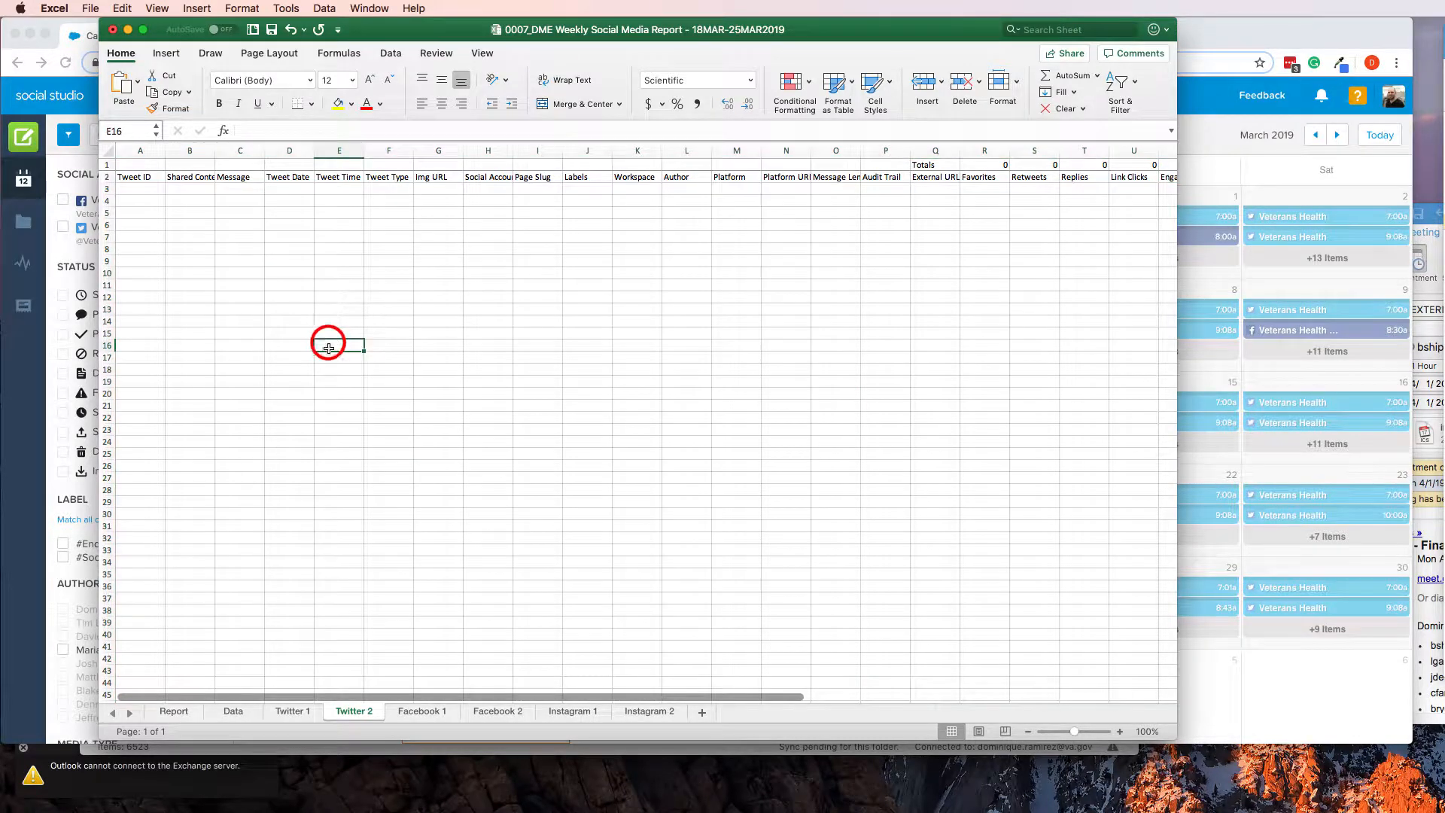
key(Right)
key(Right)
key(Right)
key(Right)
key(Right)
key(Right)
key(Right)
key(Right)
key(Right)
key(Right)
key(Right)
key(Right)
key(Right)
key(Right)
key(Right)
key(Right)
key(Right)
key(Right)
key(Right)
key(Right)
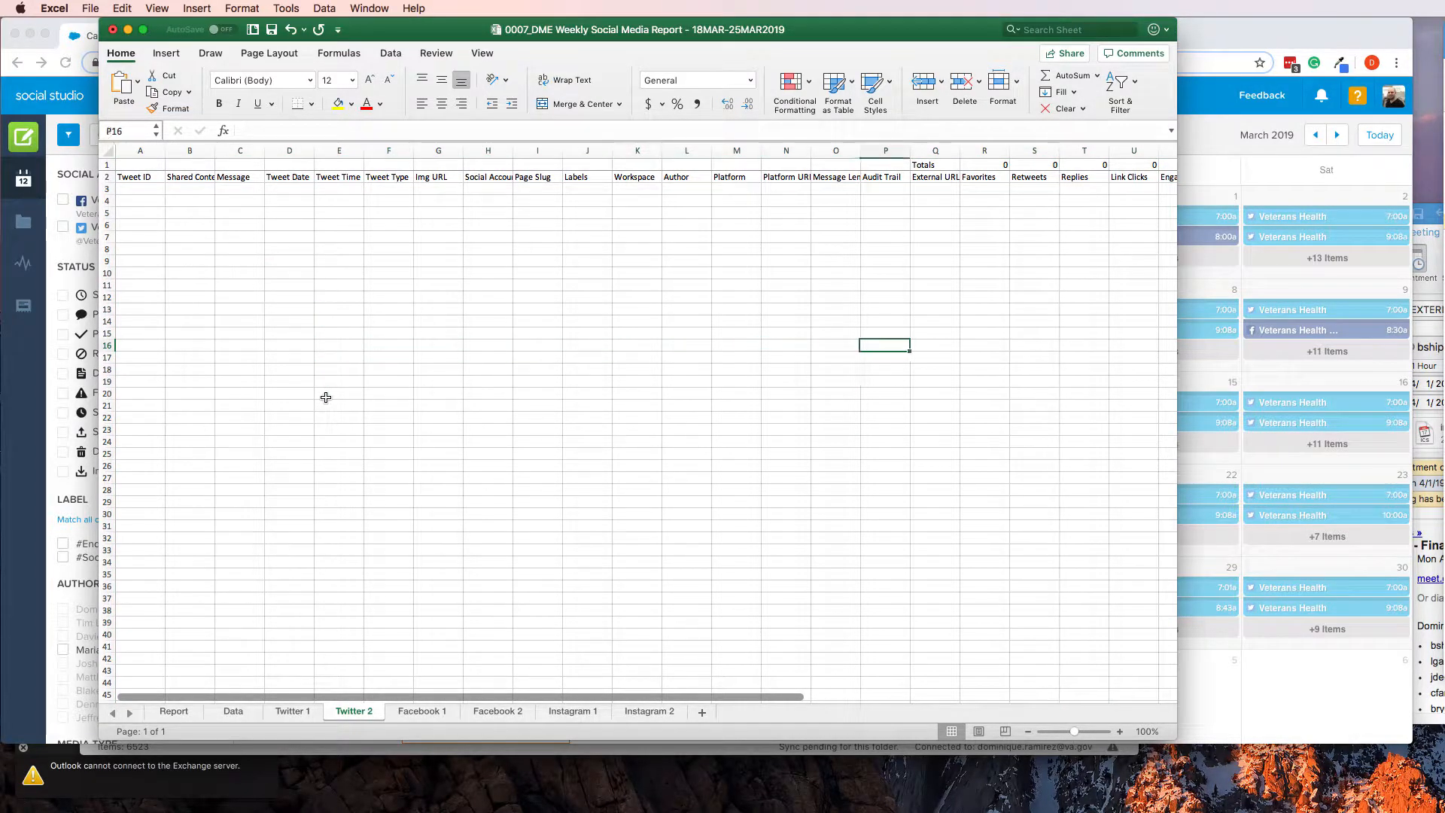
key(Home)
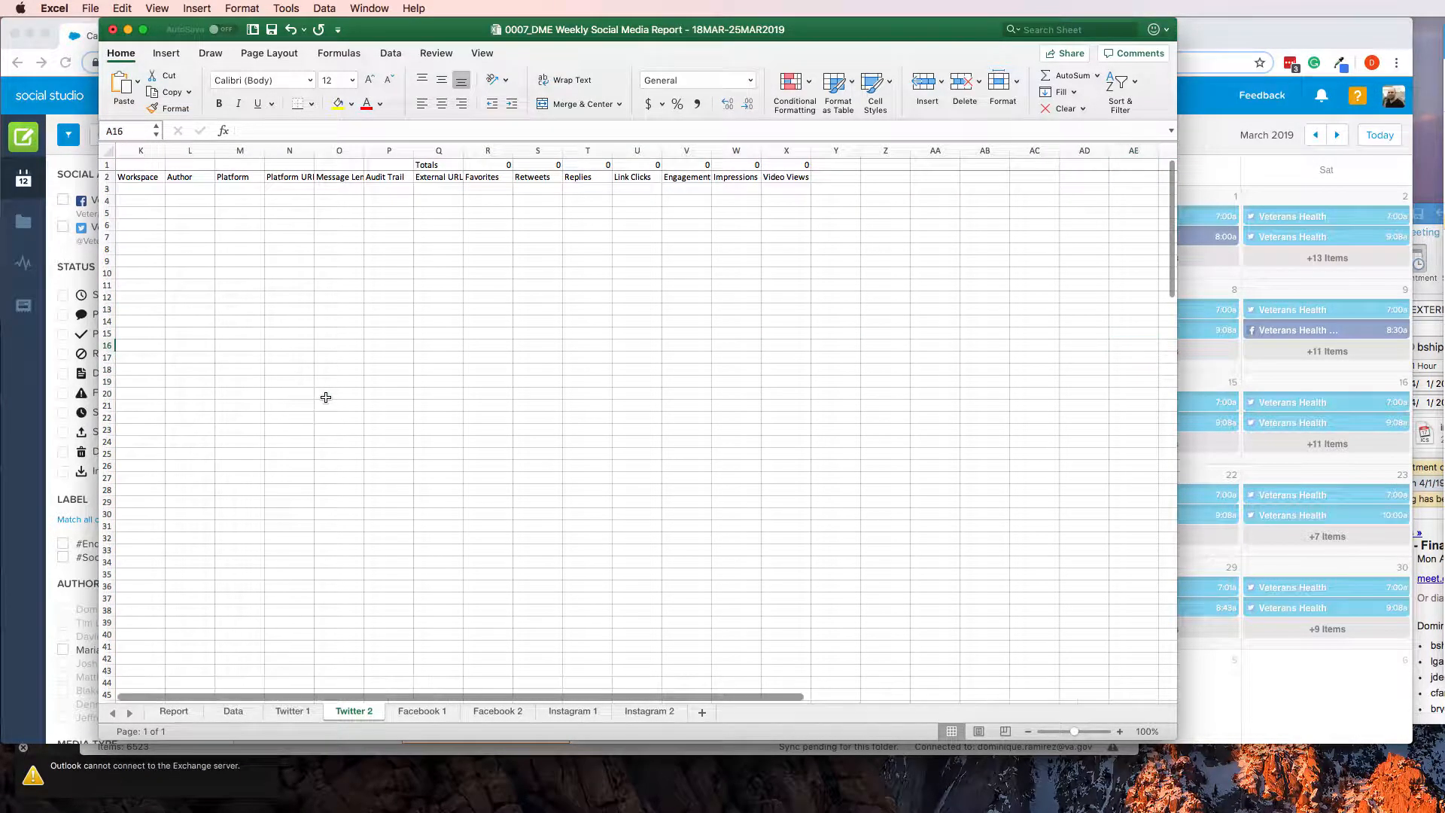
key(super+Up)
key(Down)
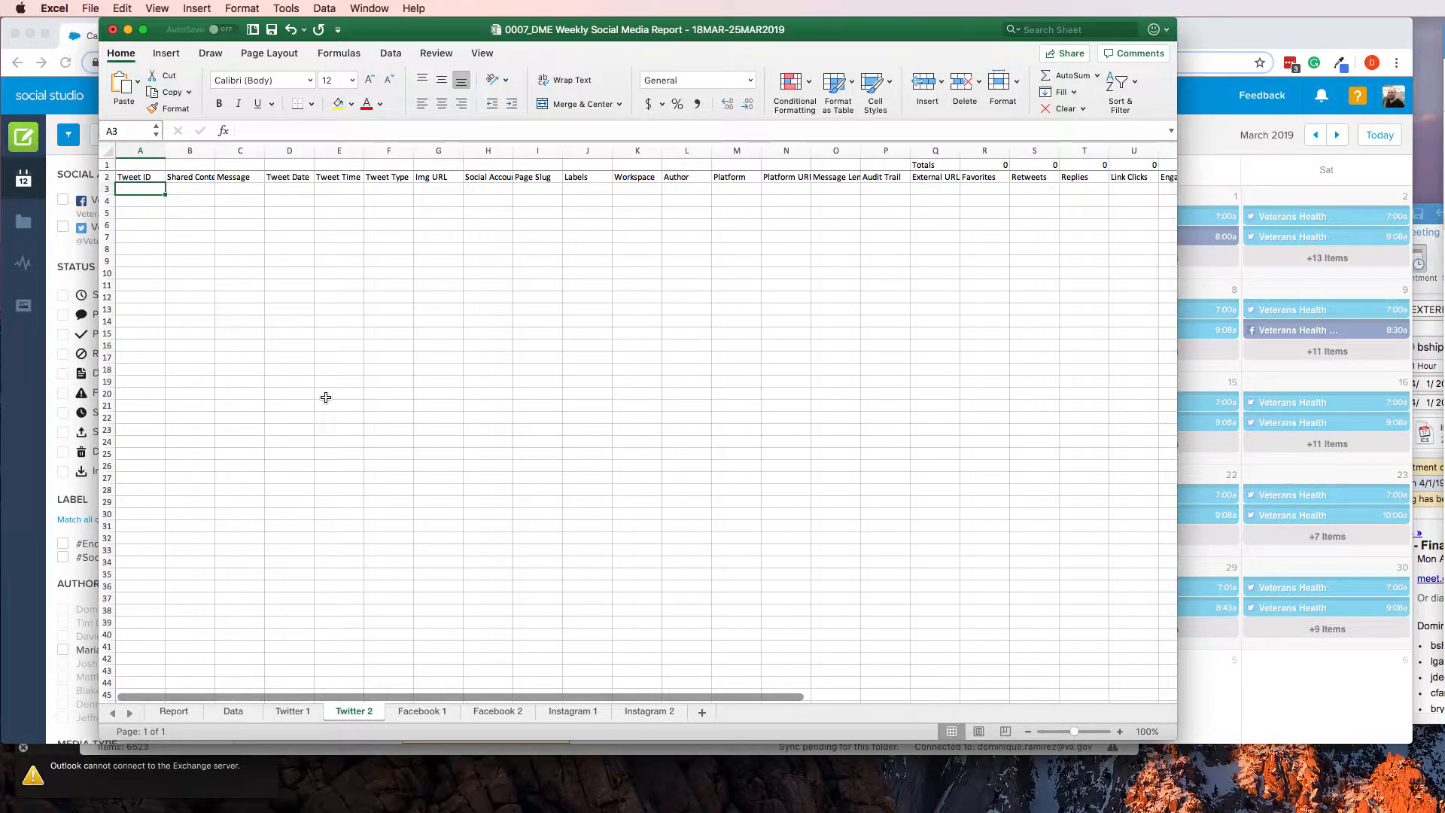
Copy all tweet rows below the headings on the Twitter 1 sheet, starting from cell A3 and covering every data column
click(286, 710)
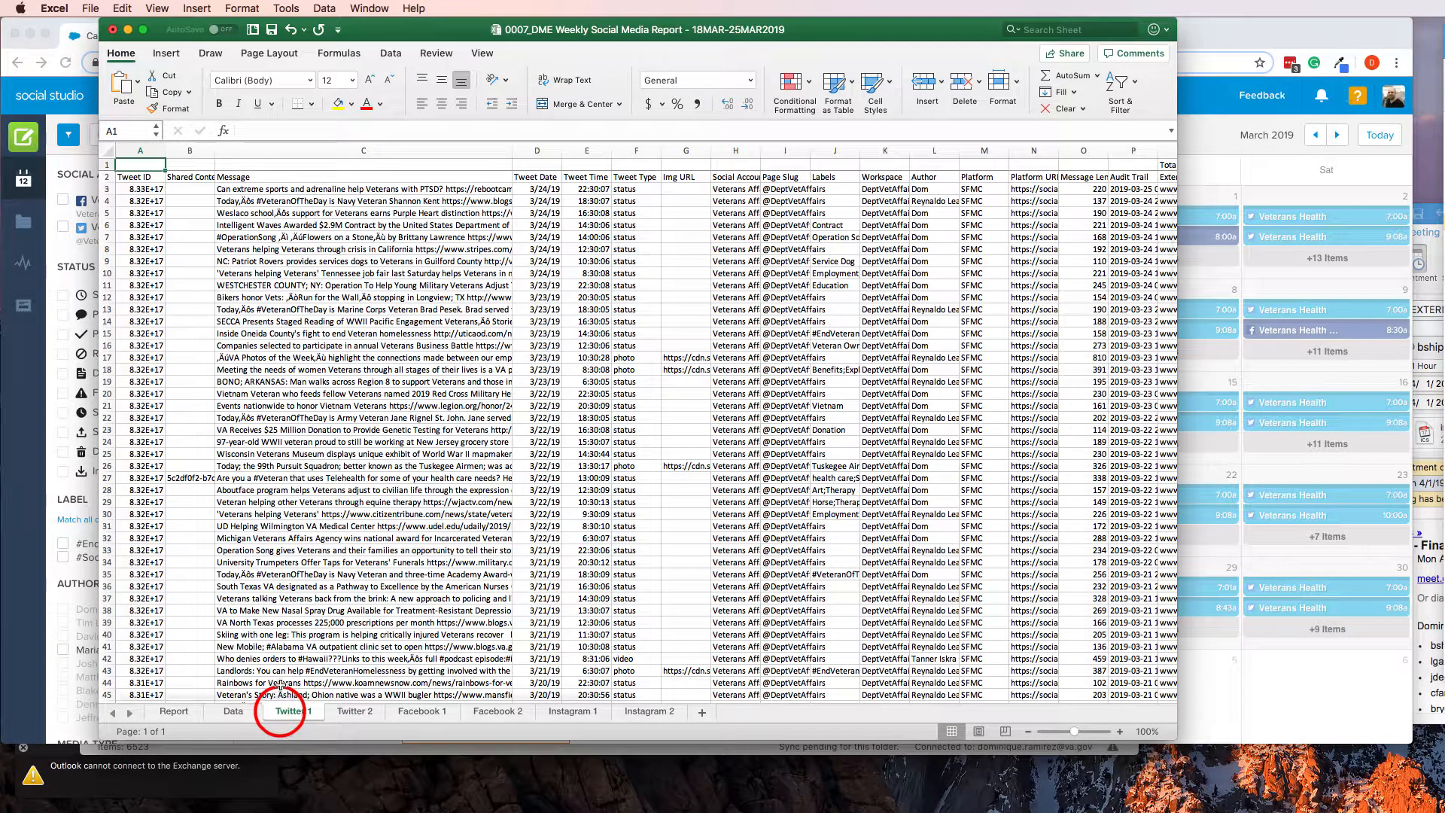
click(140, 201)
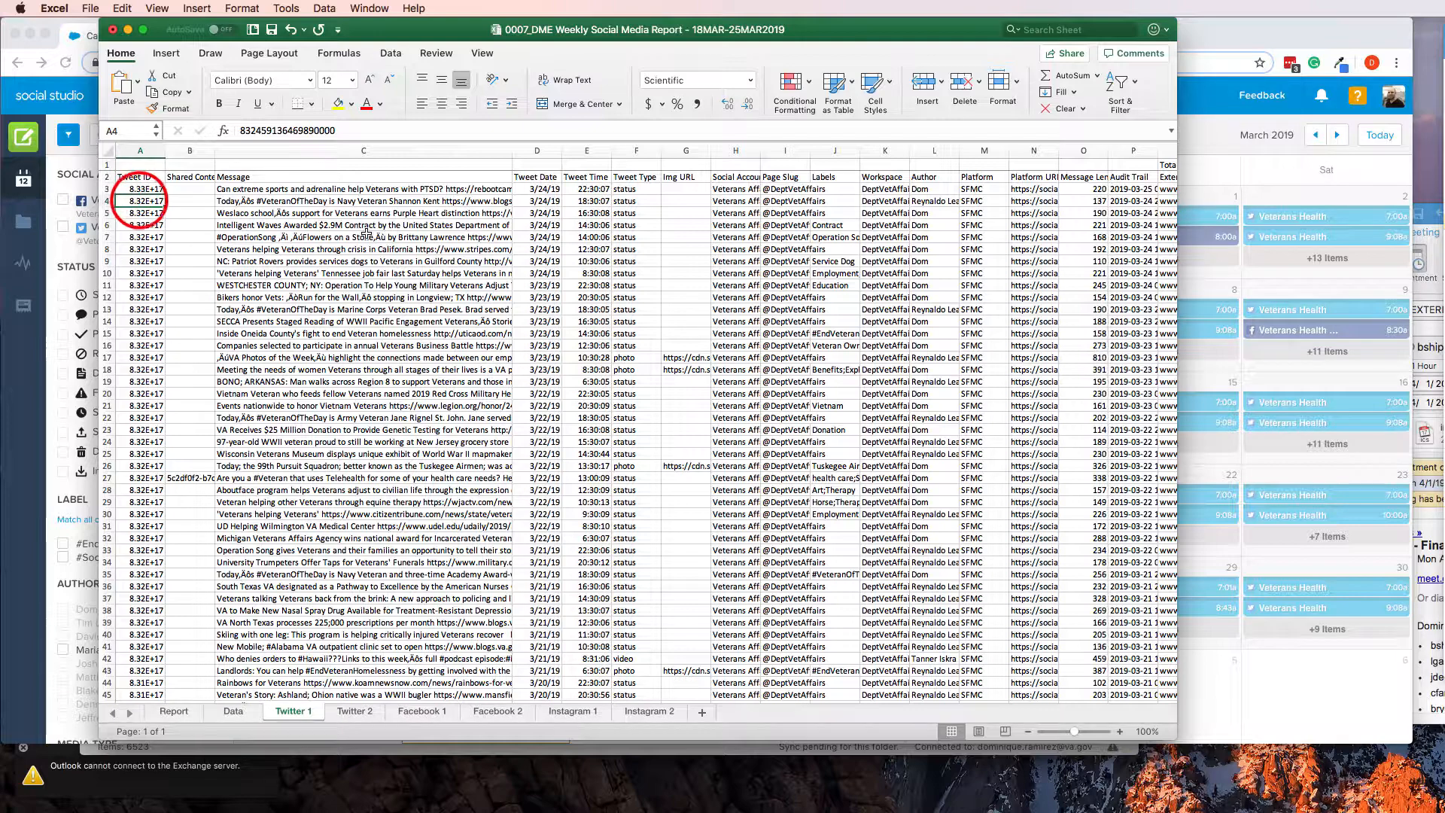
key(Up)
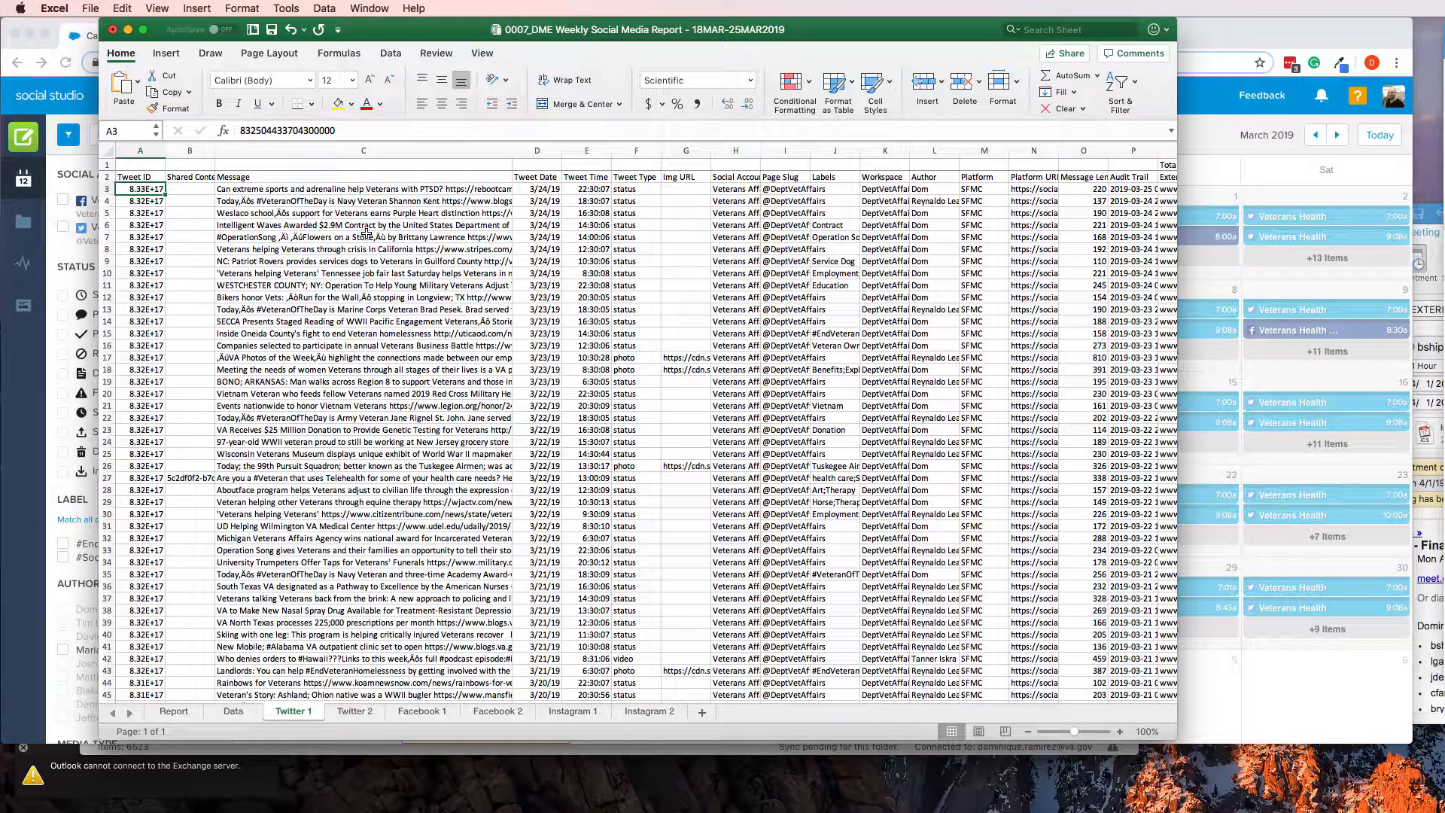
key(shift+Down)
key(shift+Down)
key(shift+Down)
key(shift+Down)
key(shift+Down)
key(shift+Down)
key(shift+Down)
key(shift+Down)
key(shift+Down)
key(shift+Down)
key(shift+Down)
key(shift+Down)
key(shift+Down)
key(shift+Down)
key(shift+Down)
key(shift+Down)
key(shift+Down)
key(shift+Down)
key(shift+Down)
key(shift+Down)
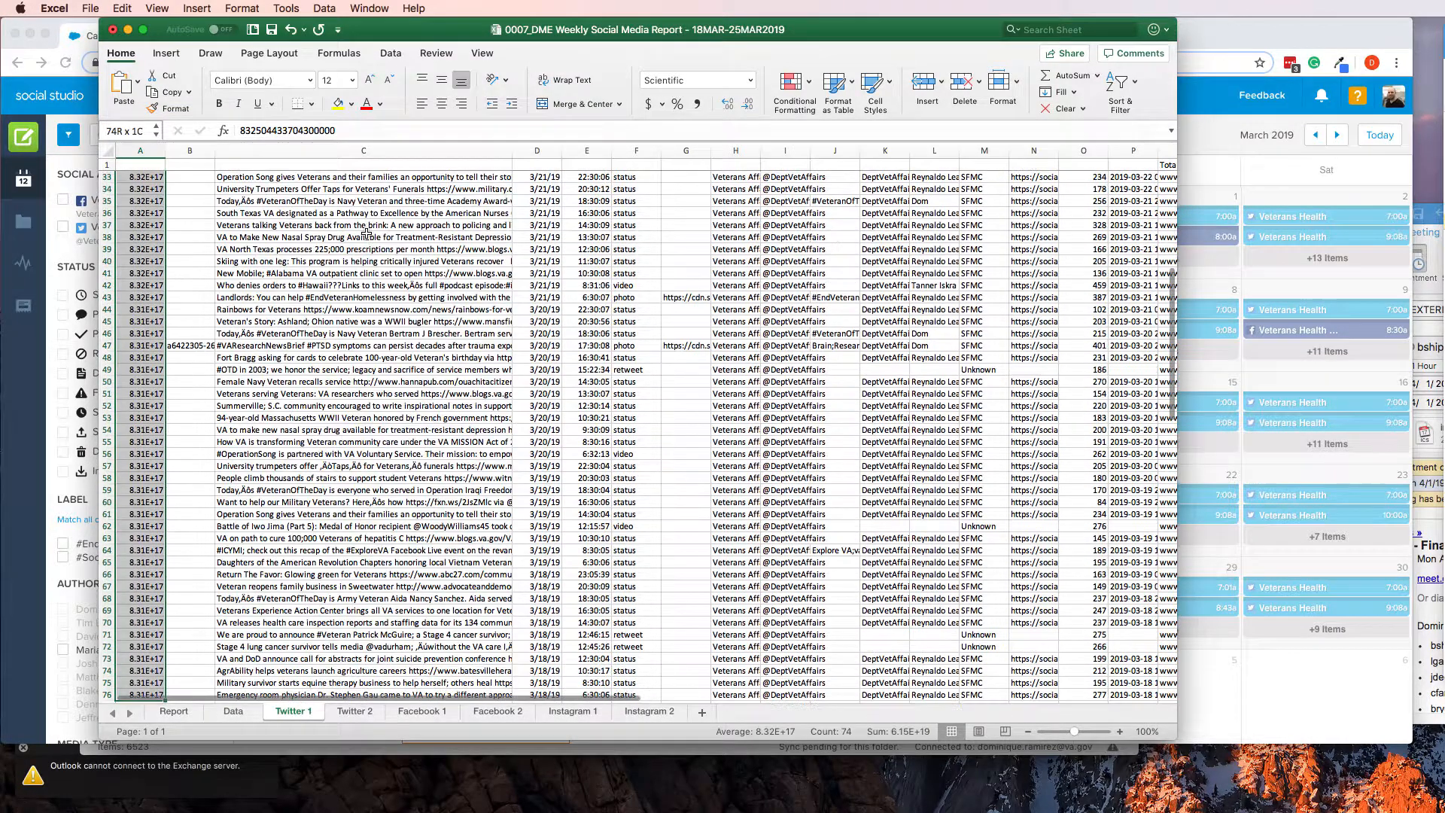
key(shift+Right)
key(shift+Right)
key(shift+Right)
key(shift+Right)
key(shift+Right)
key(shift+Right)
key(shift+Right)
key(shift+Right)
key(shift+Right)
key(shift+Right)
key(shift+Right)
key(shift+Right)
key(shift+Right)
key(shift+Right)
key(shift+Right)
key(shift+Right)
key(shift+Right)
key(shift+Right)
key(shift+Right)
key(shift+Right)
key(shift+Right)
key(shift+Right)
key(shift+Right)
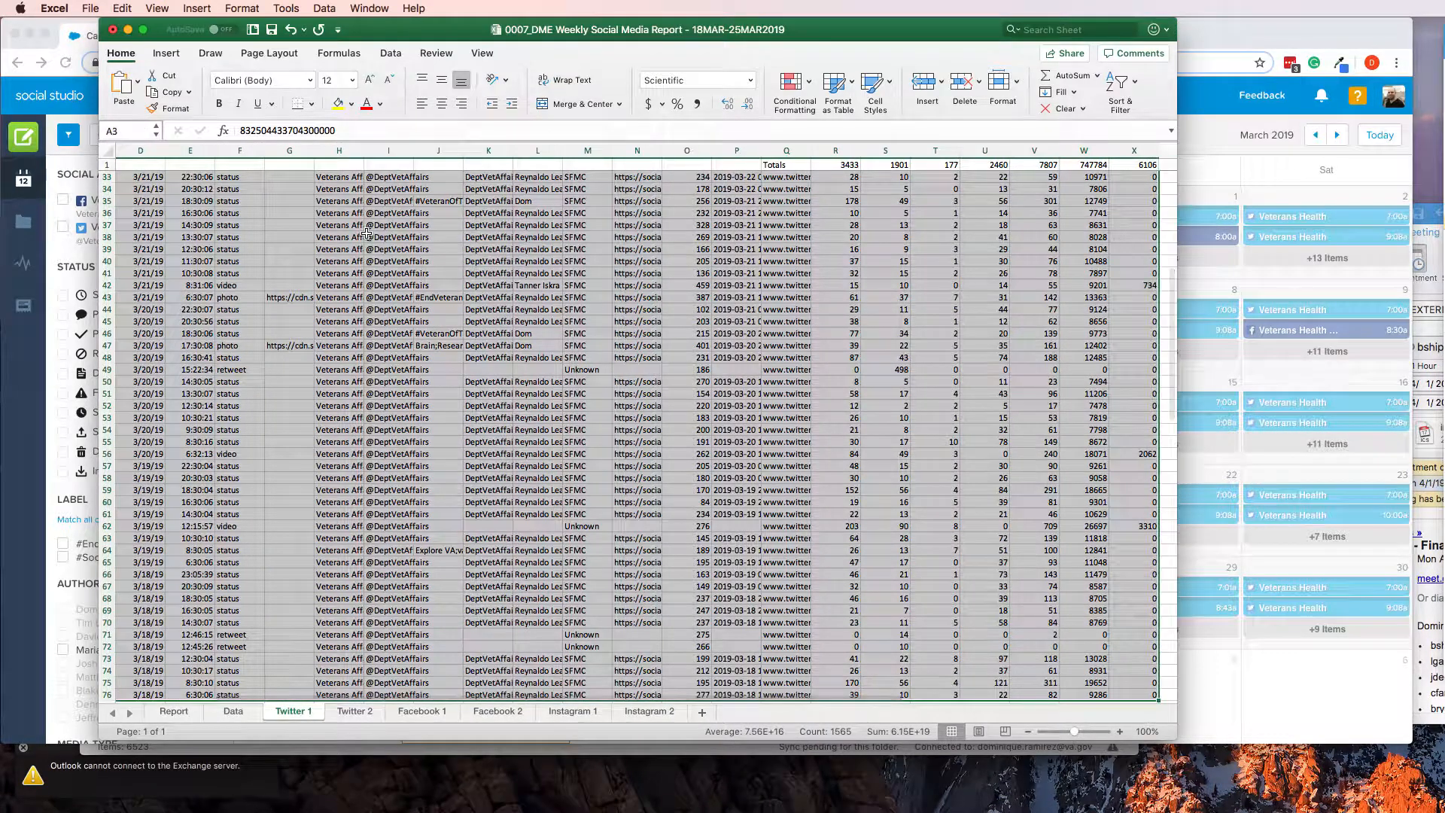
key(super+c)
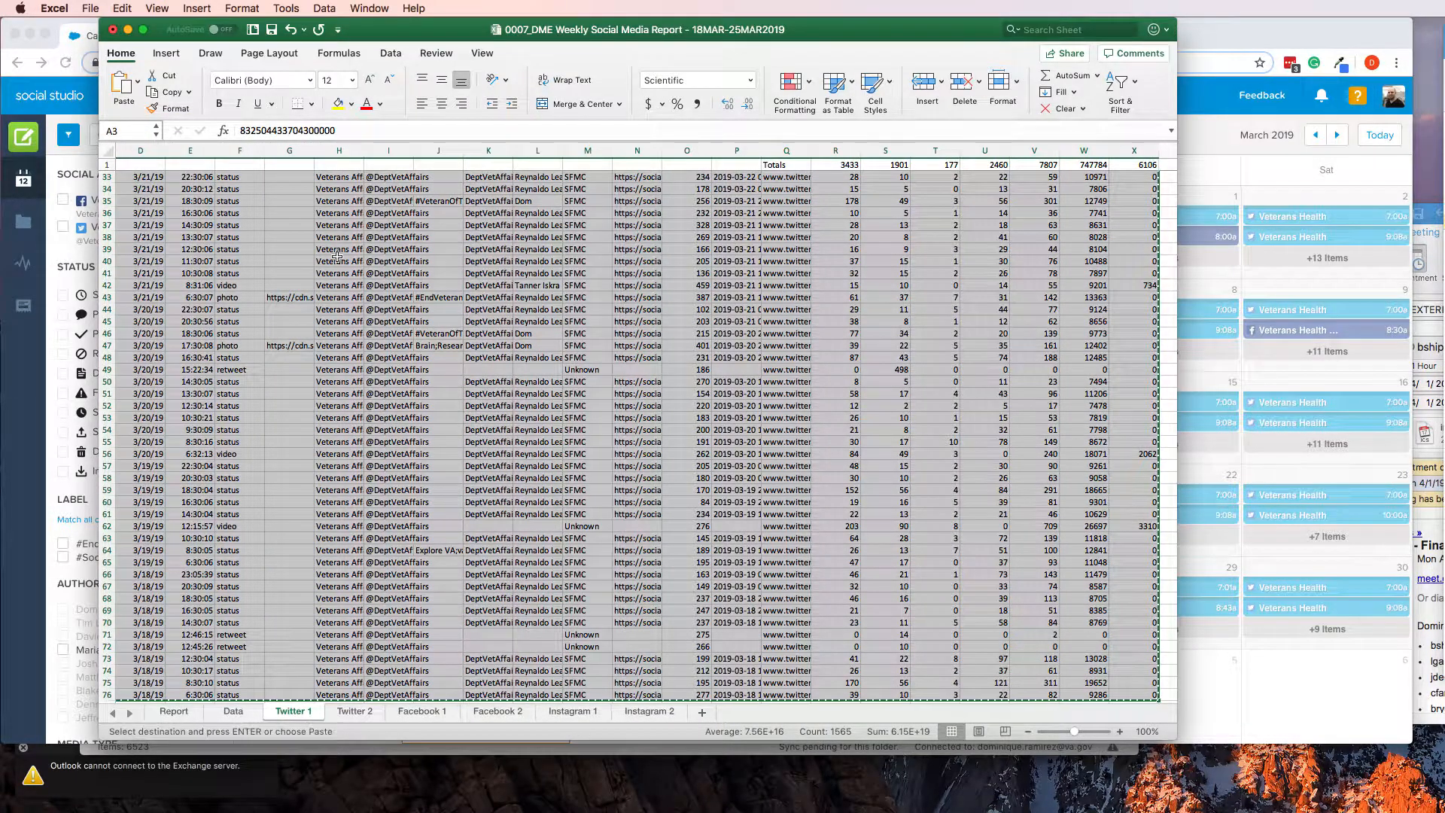
Paste the copied tweet rows at A3 on the Twitter 2 sheet and compare the totals with those on Twitter 1
click(352, 712)
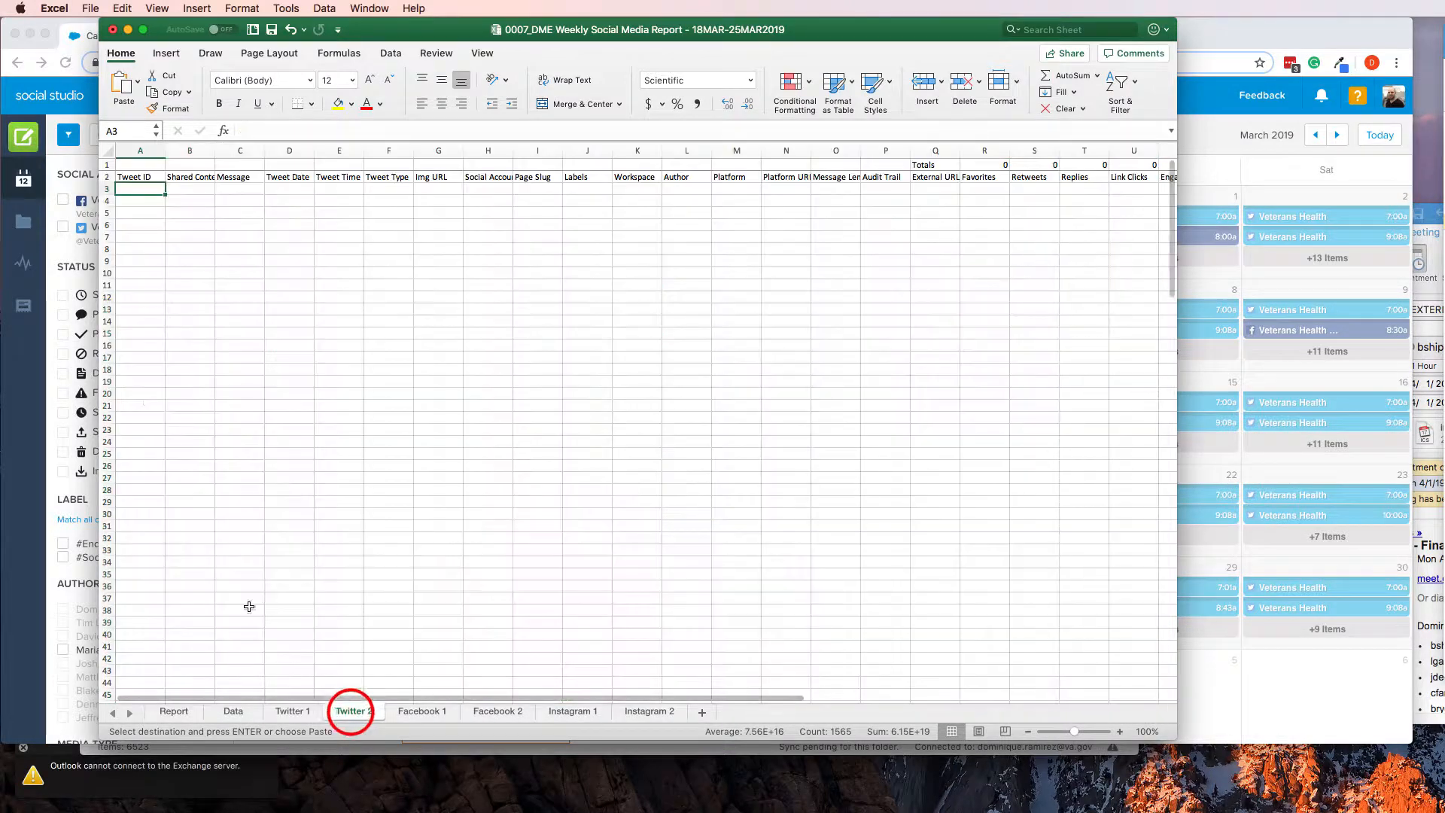
key(super+v)
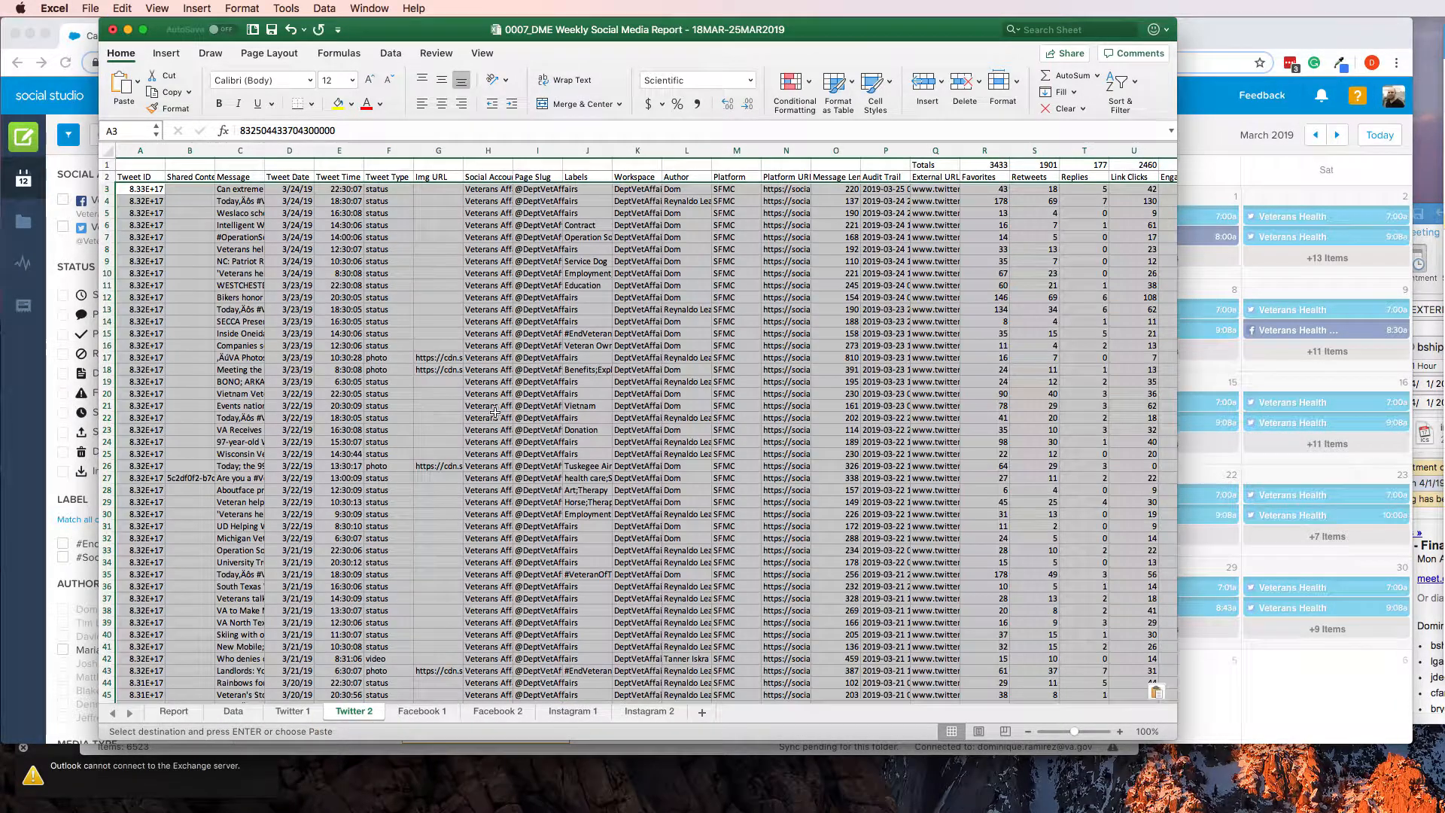
click(294, 711)
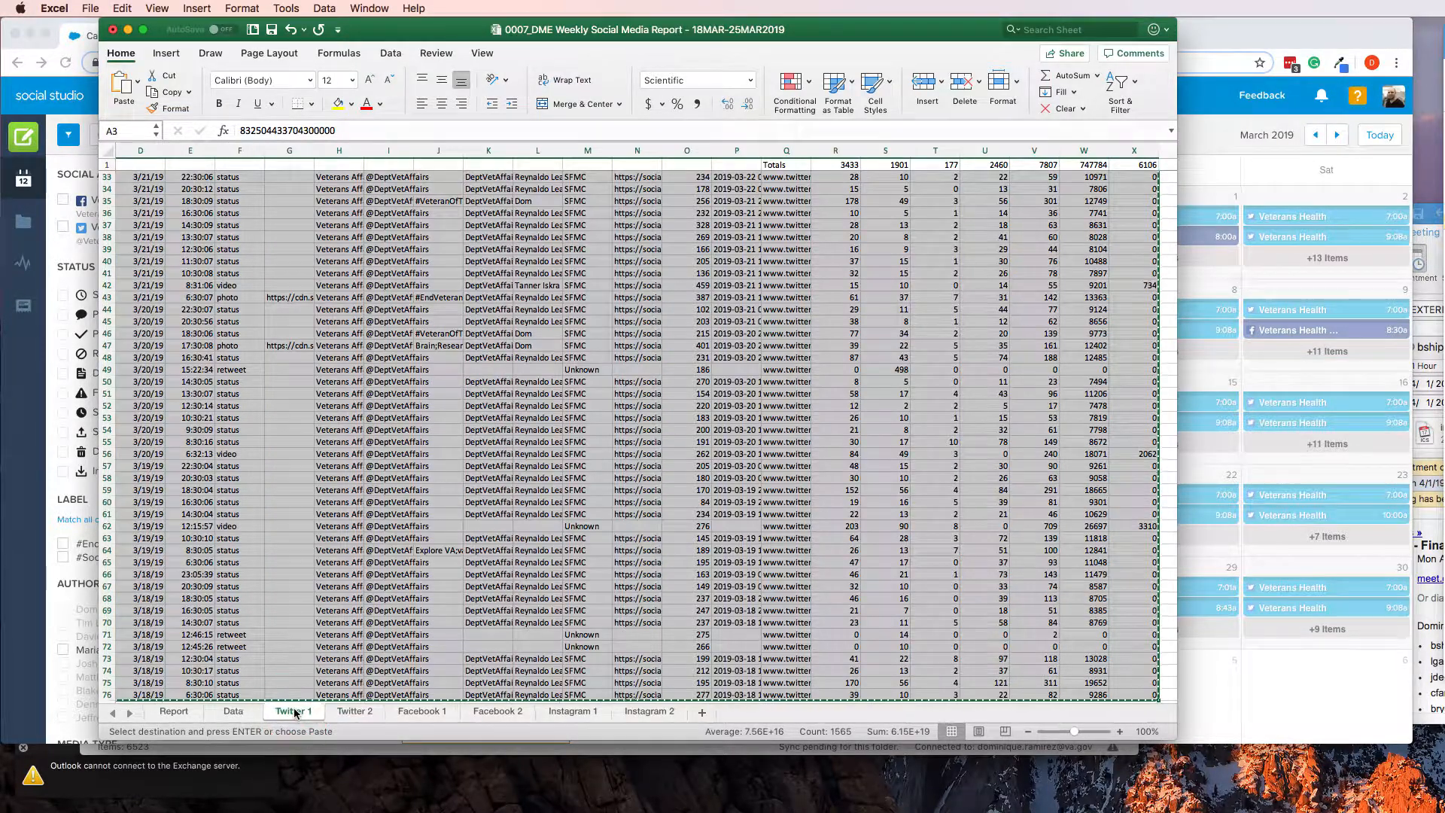
scroll(1039, 187, up, 5)
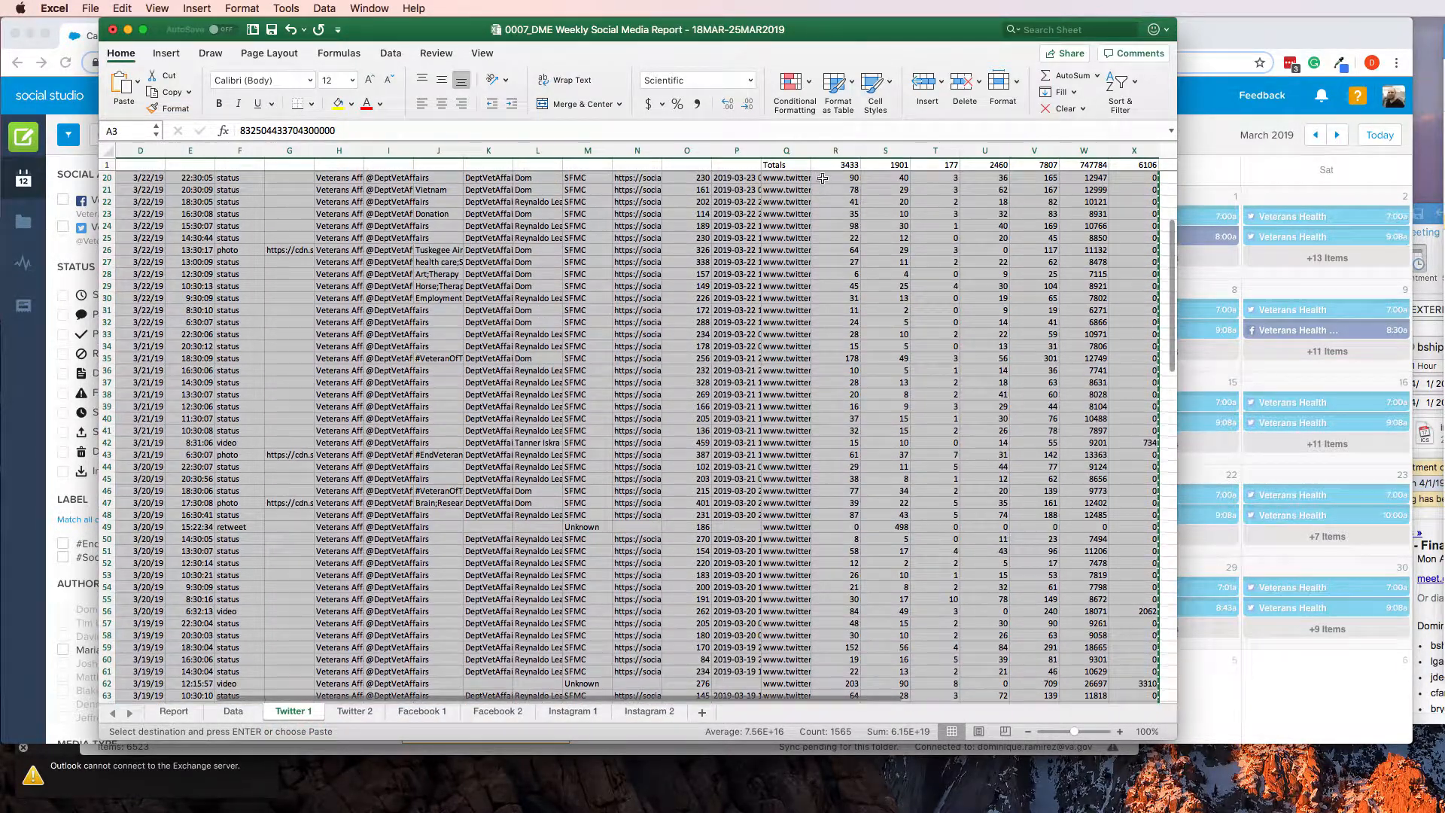
scroll(849, 225, up, 7)
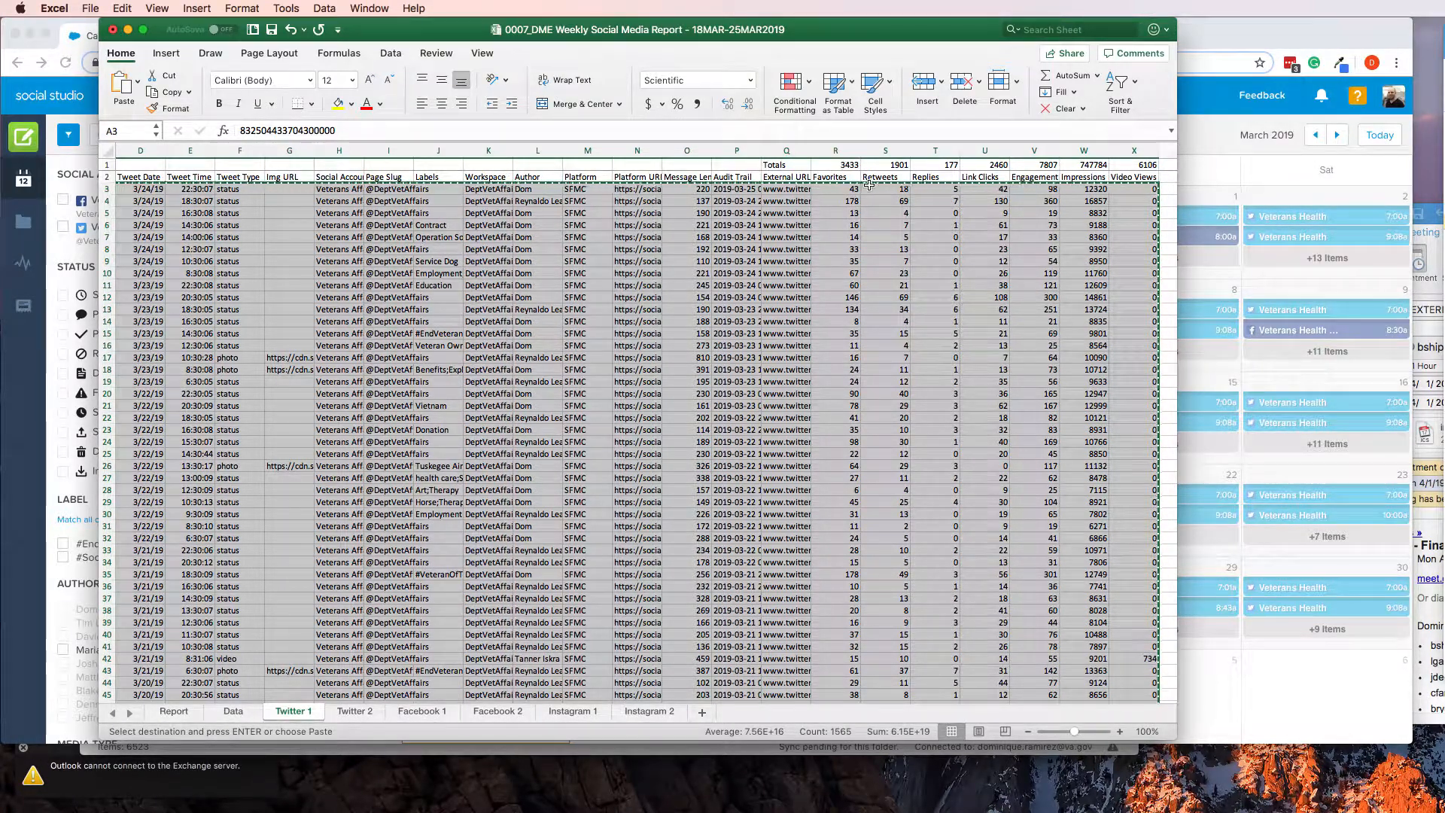
click(352, 711)
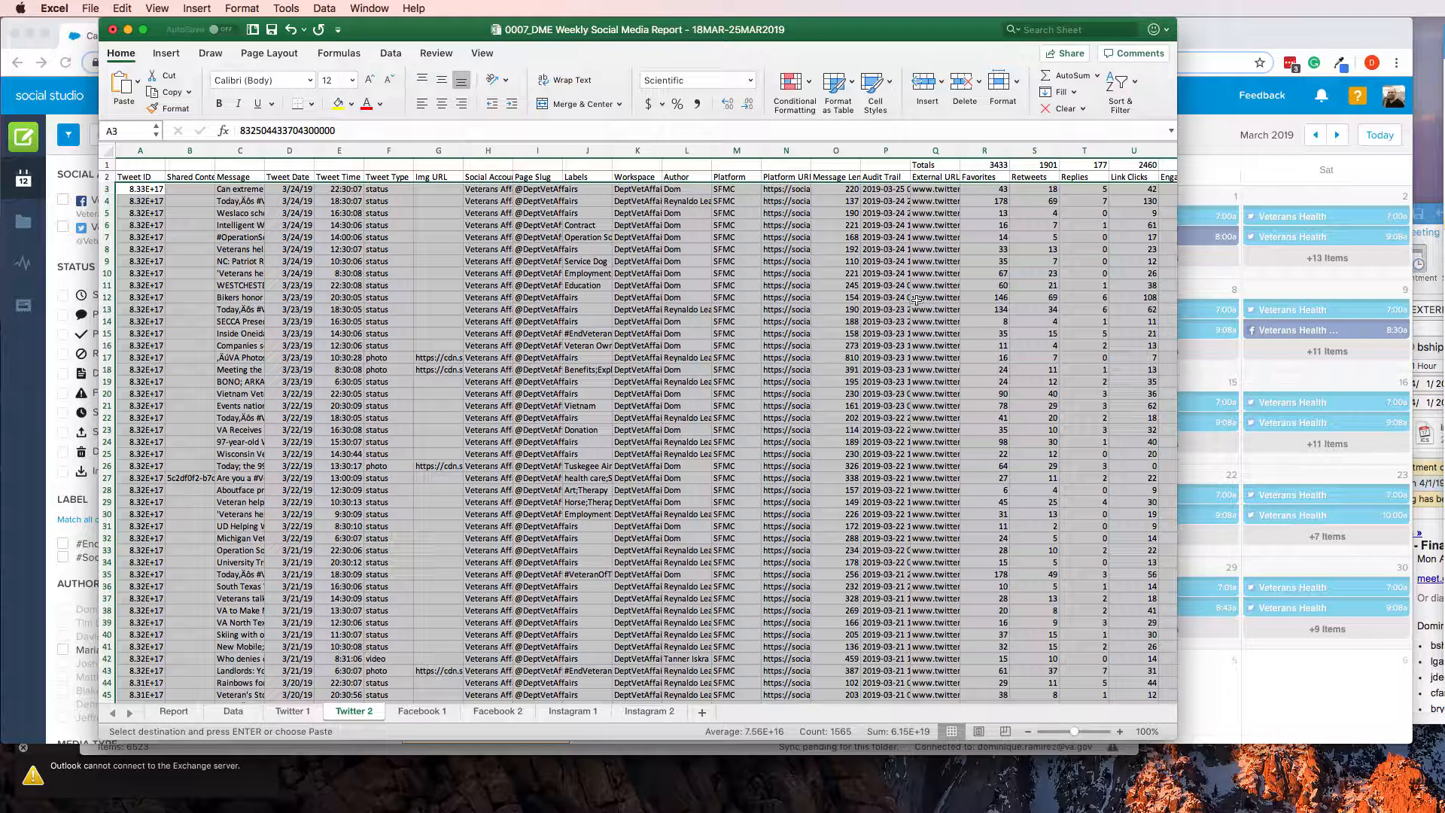
Clear all tweet rows below the headings on the Twitter 1 sheet and select cell D3
click(290, 711)
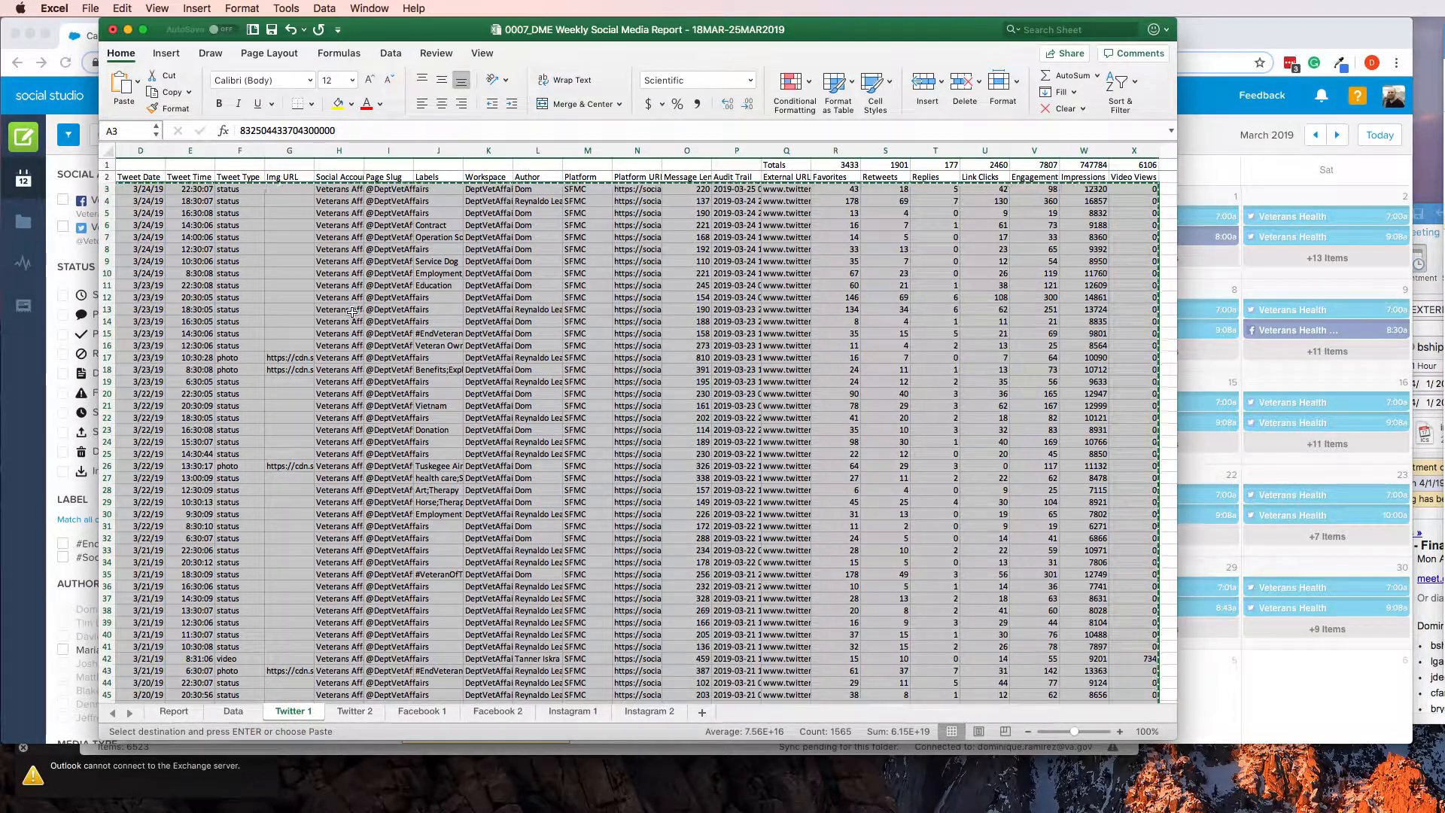
key(Delete)
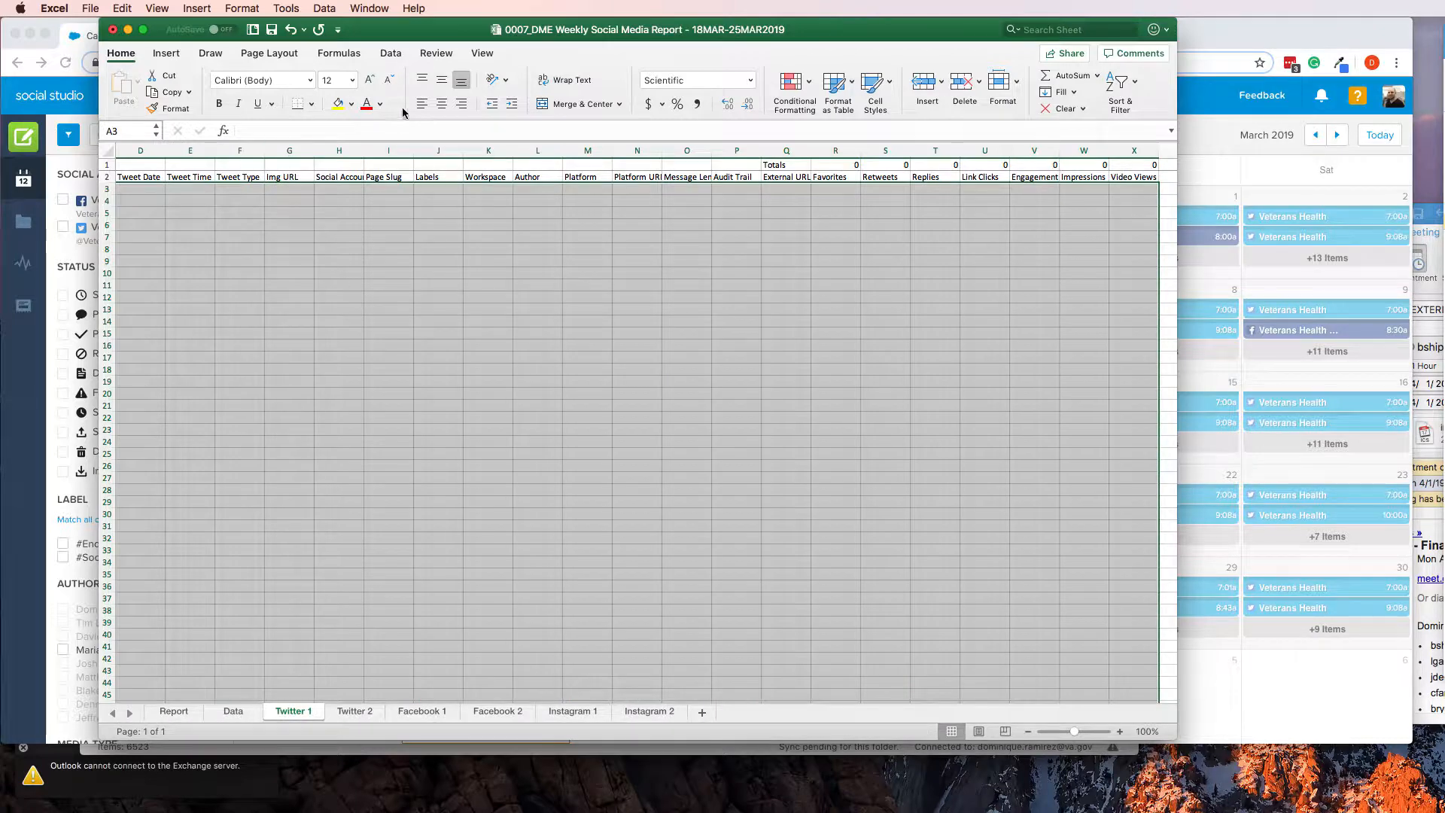
click(202, 212)
click(140, 189)
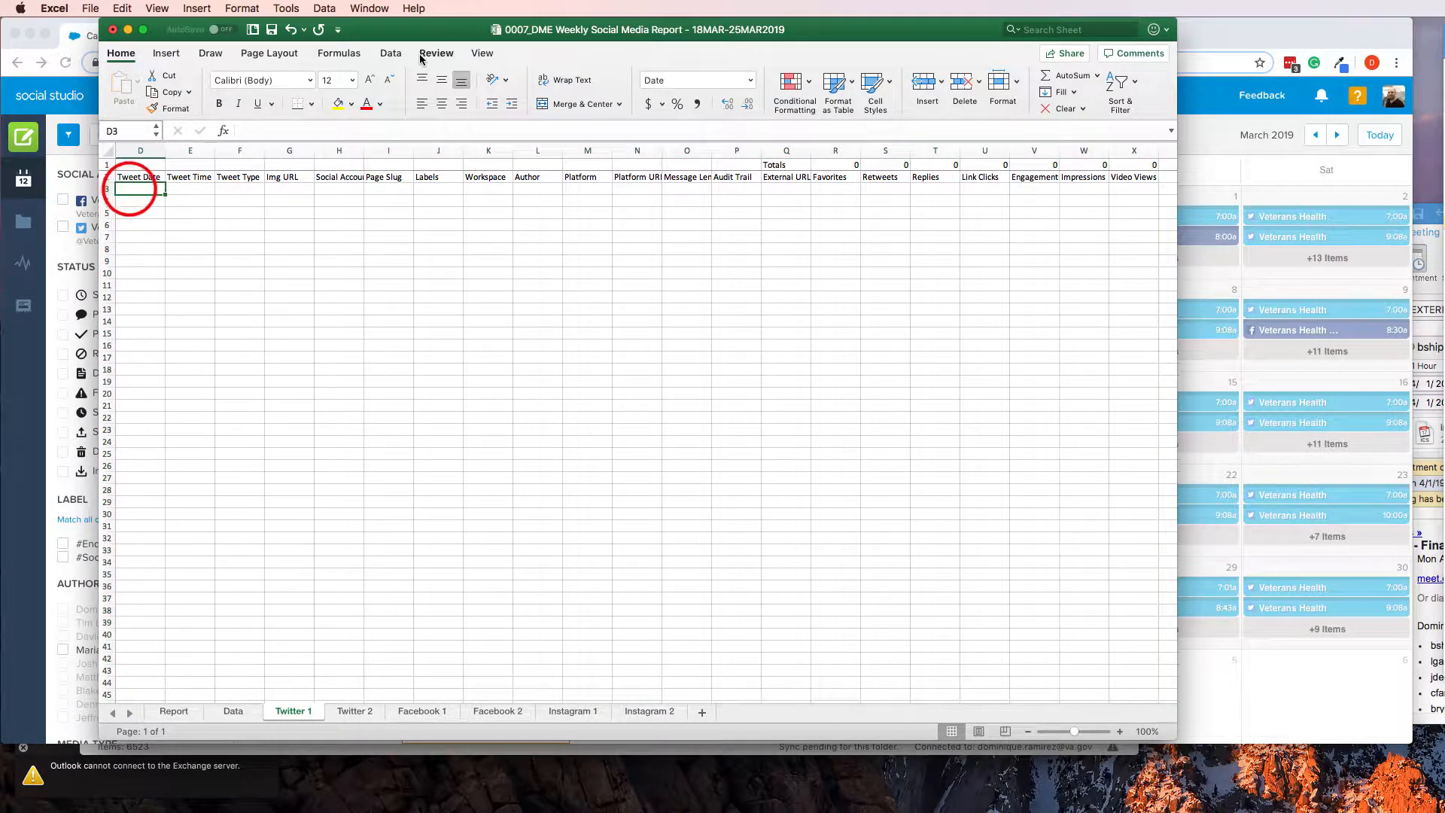
Switch to Chrome, select the DeptVetAffairs (DME) workspace in Social Studio, and open the Performance reports from its home page
drag(425, 40, 604, 21)
click(153, 95)
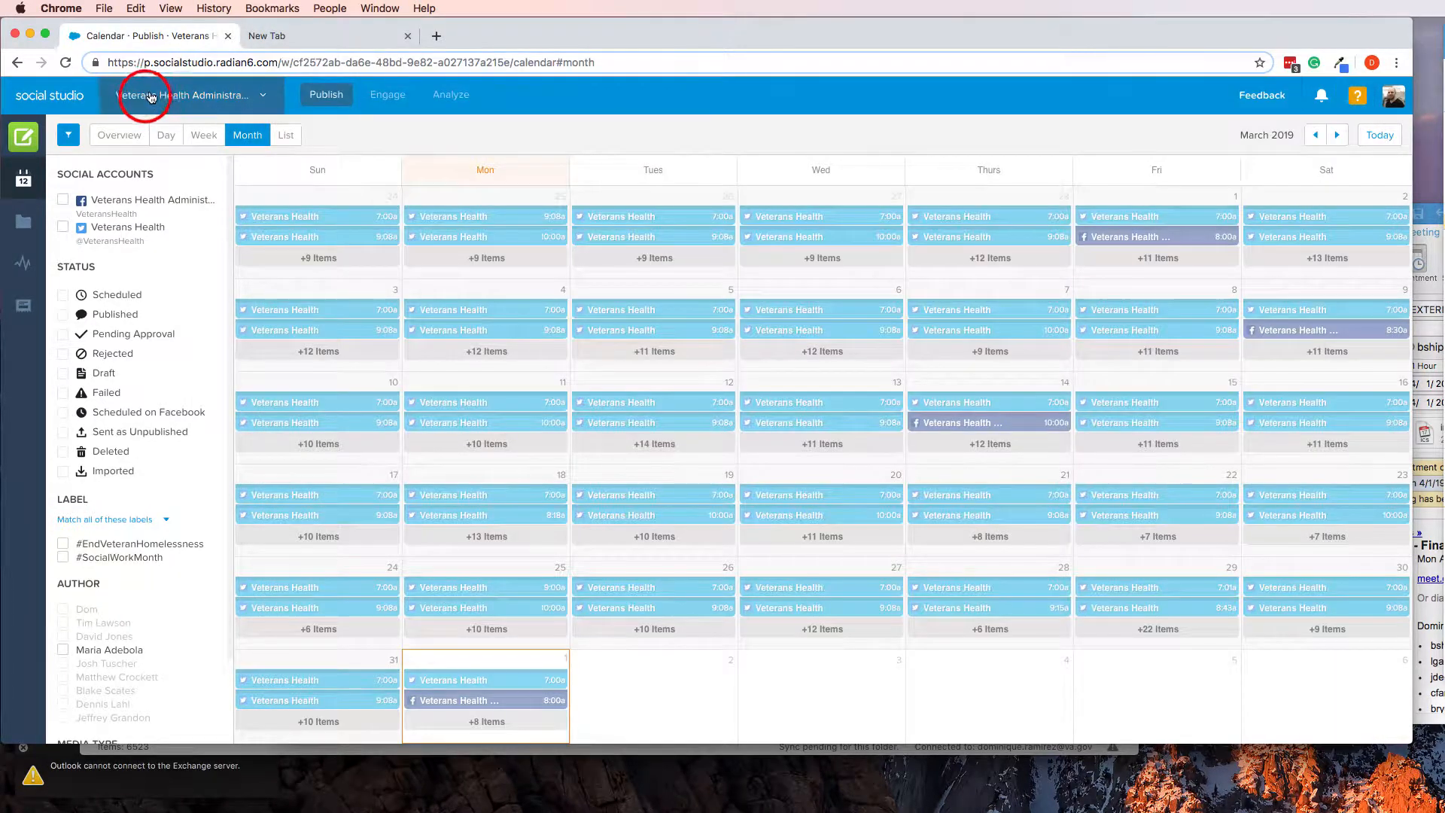
click(135, 213)
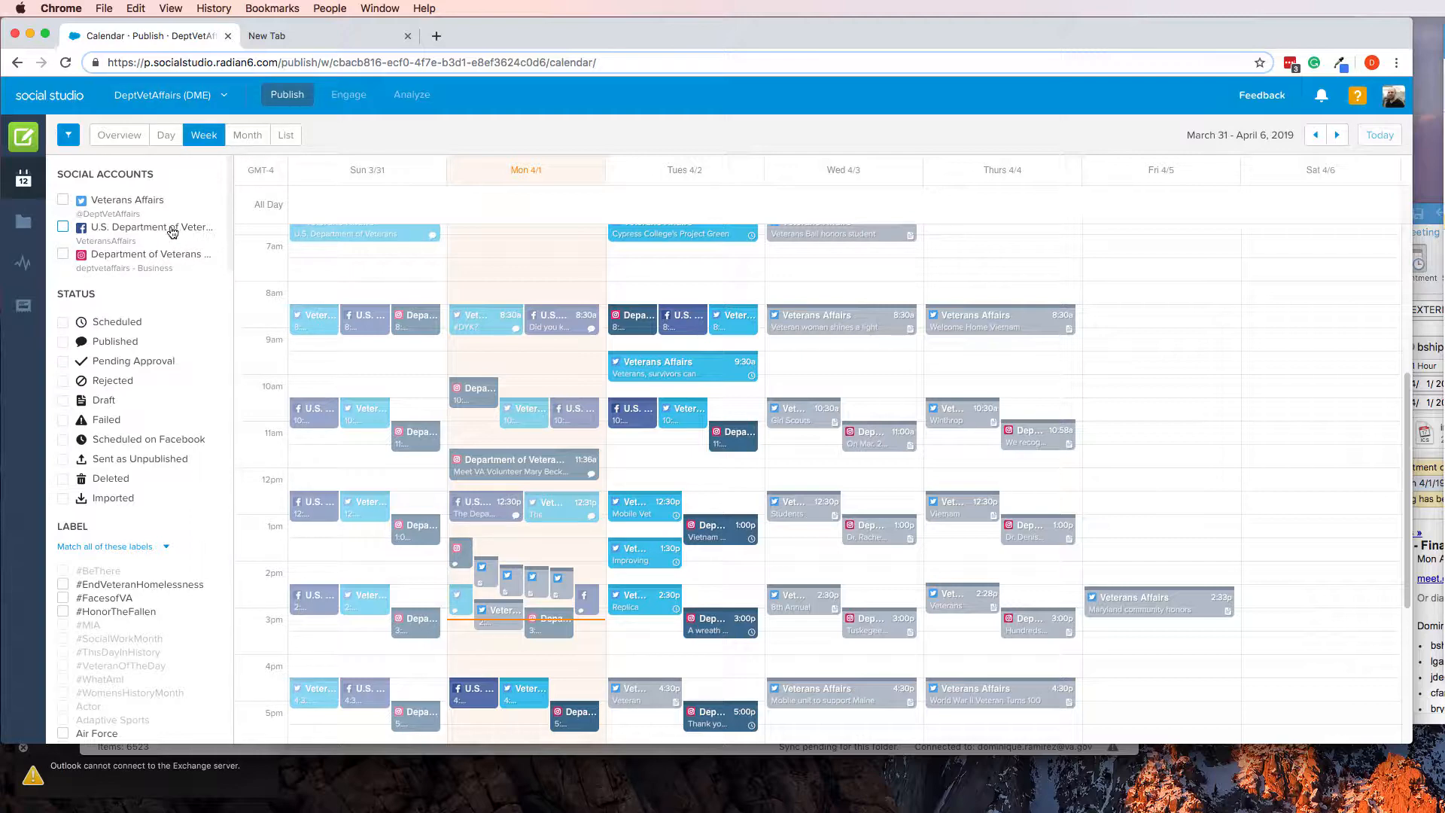
click(62, 101)
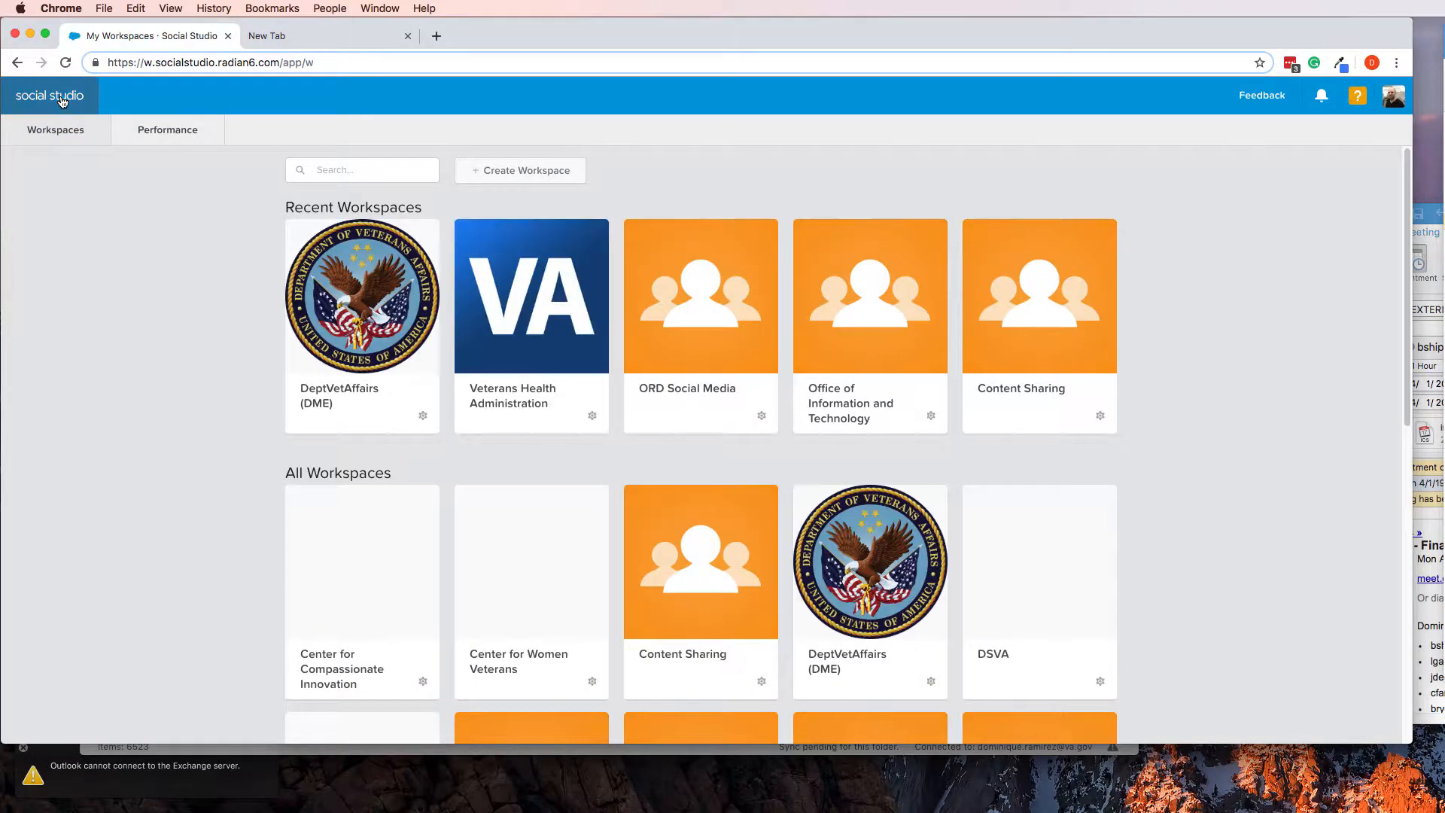
click(154, 128)
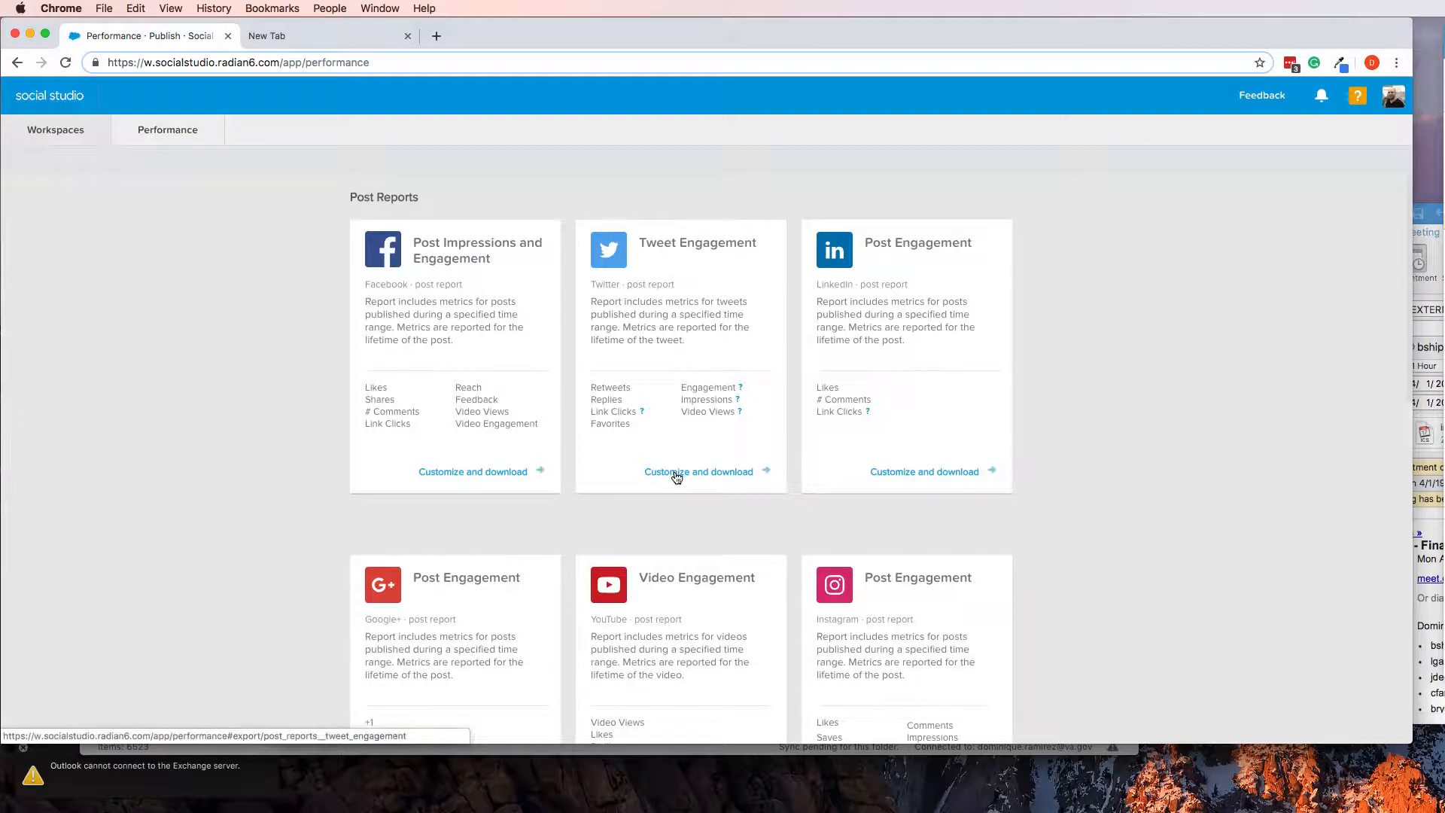
Close the open Outlook meeting window and return to the Performance reports in Chrome
click(1429, 452)
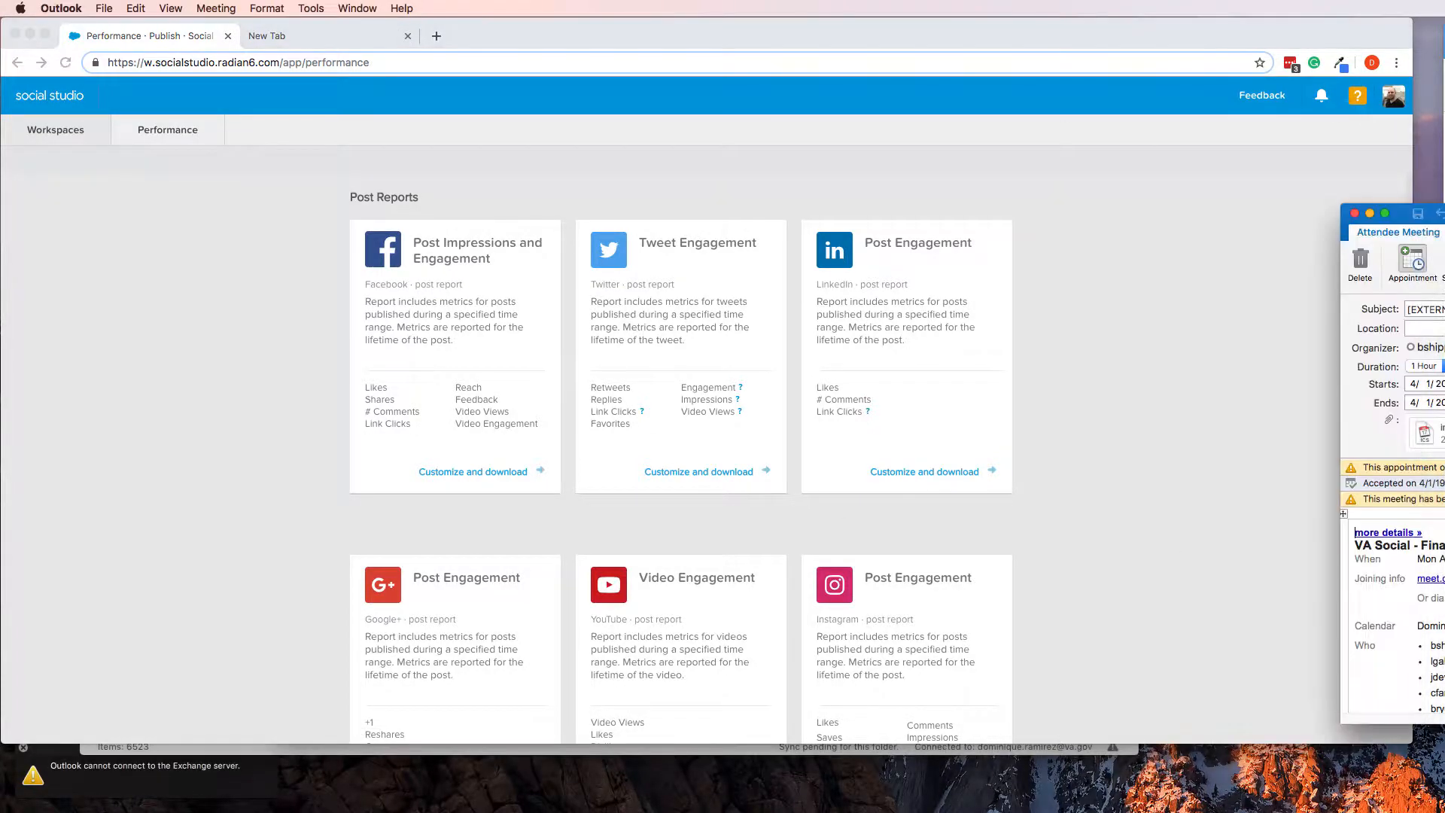
click(1355, 214)
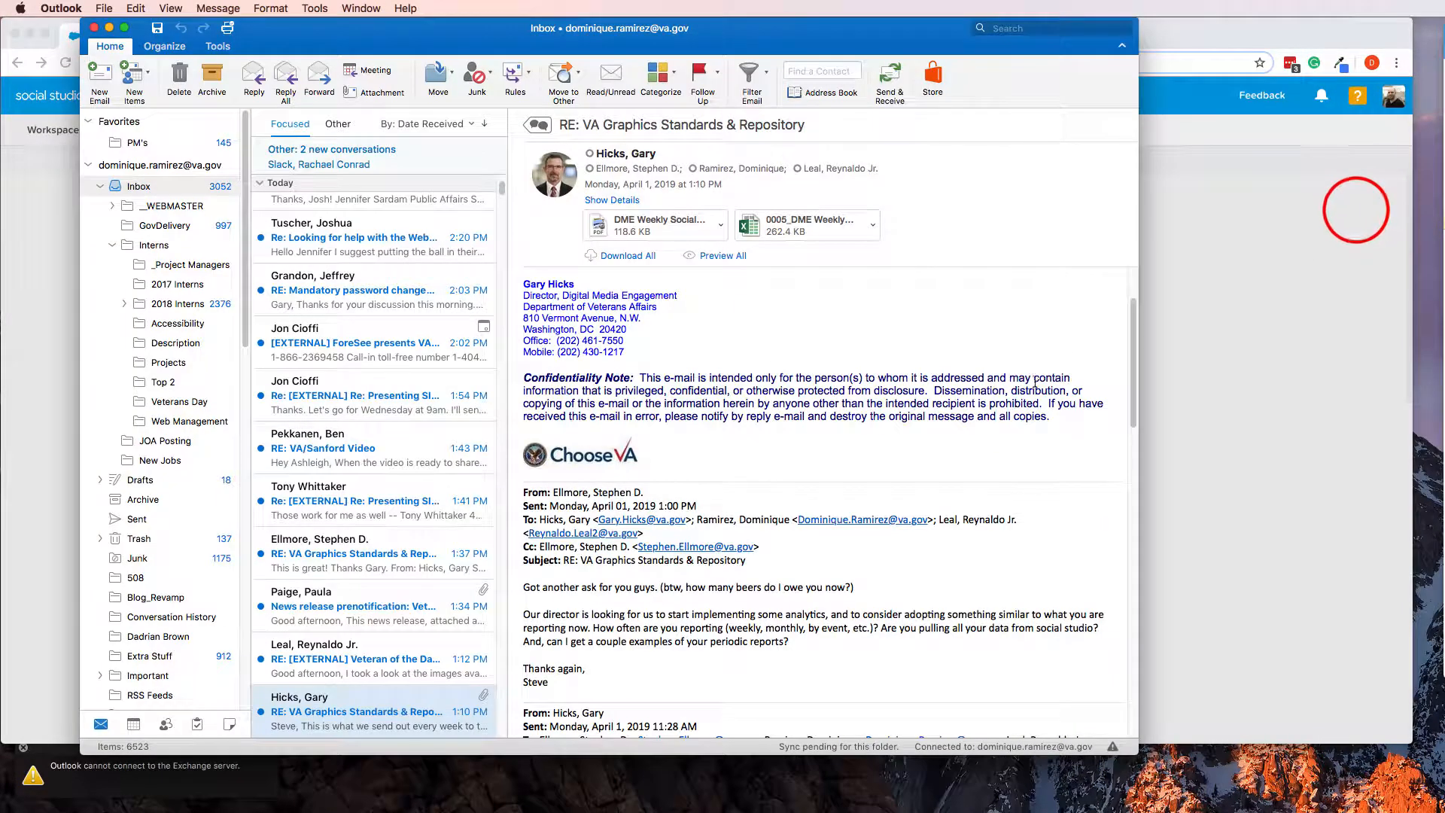
click(1210, 362)
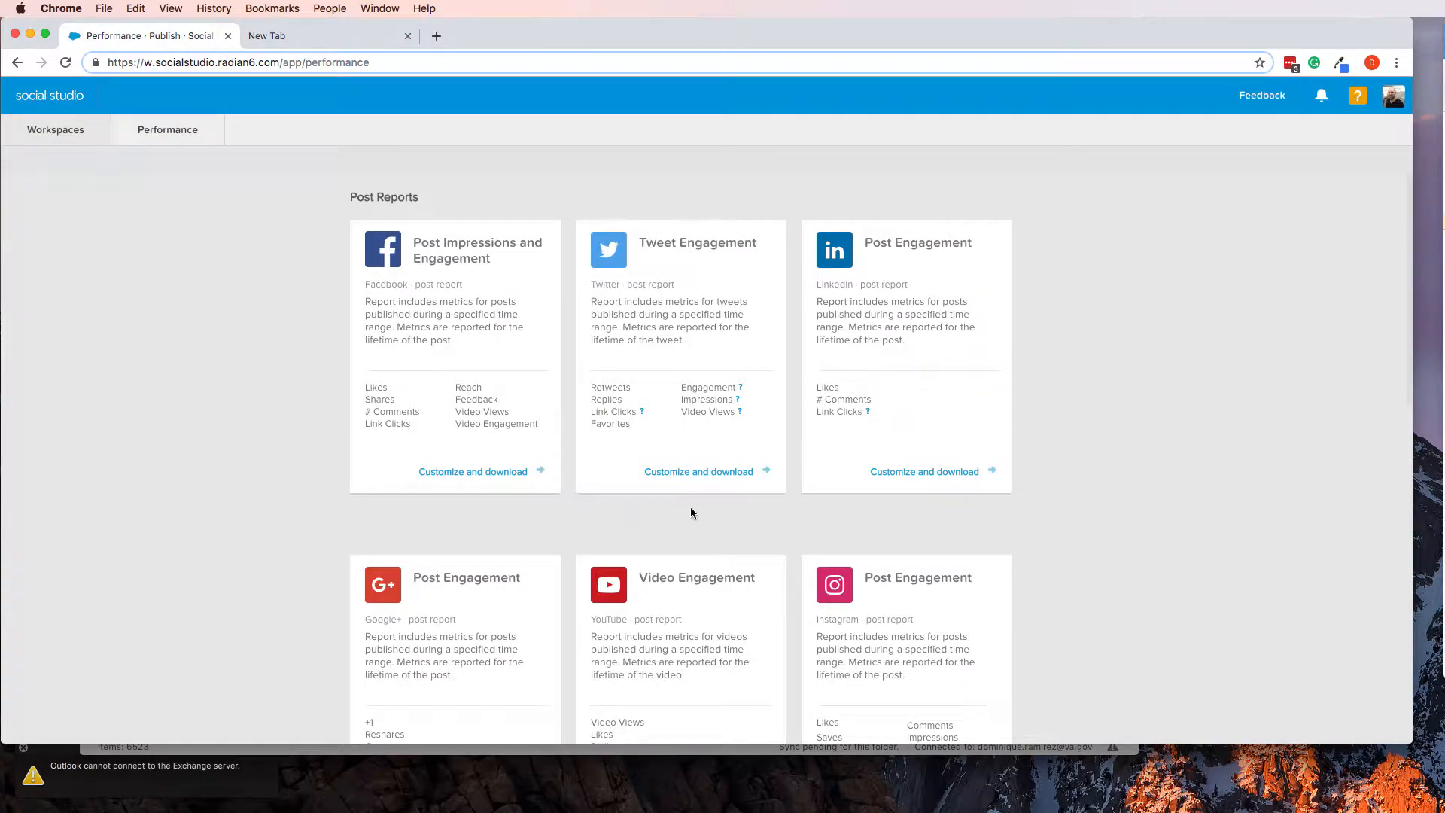
click(705, 474)
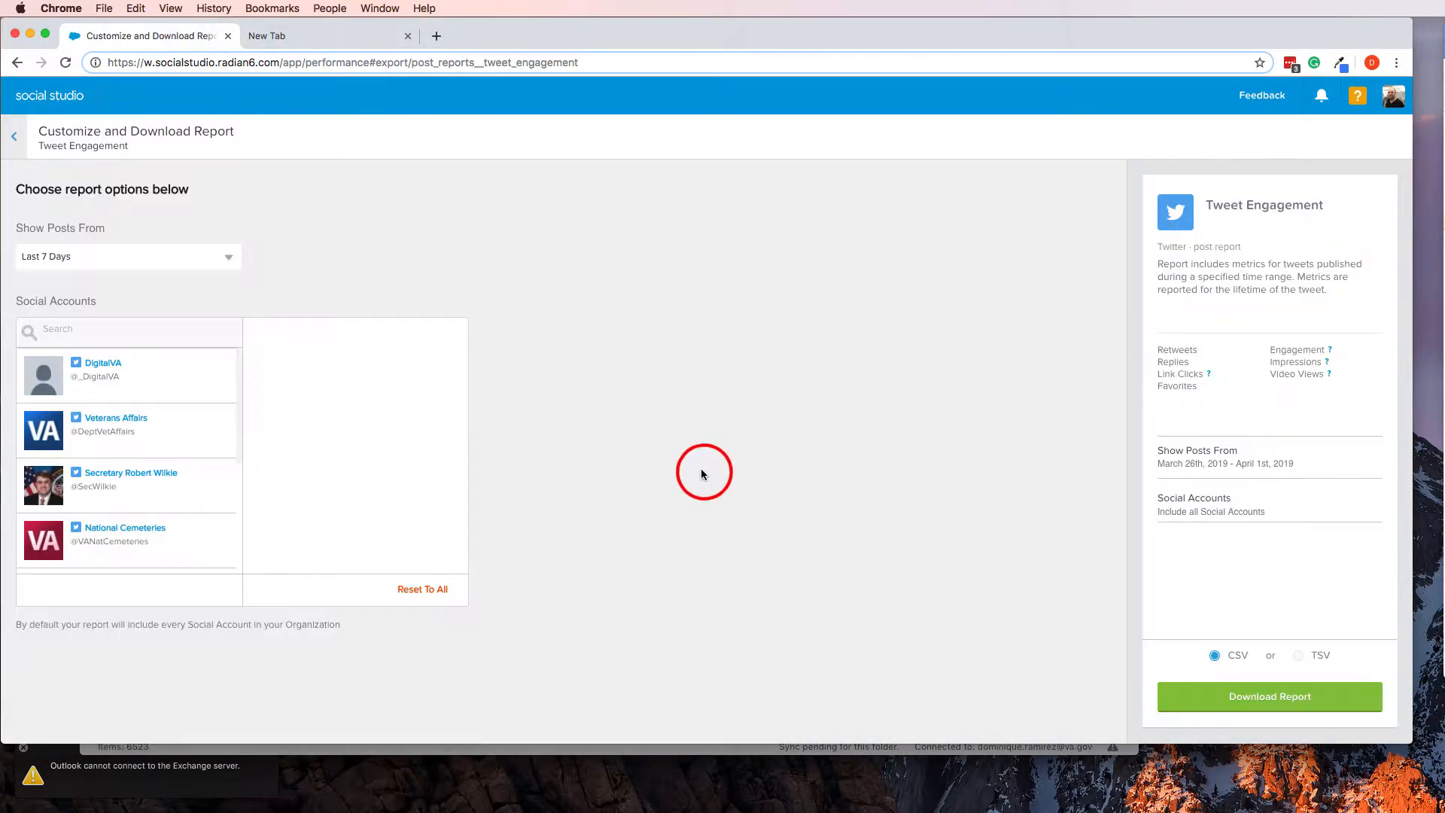
click(158, 443)
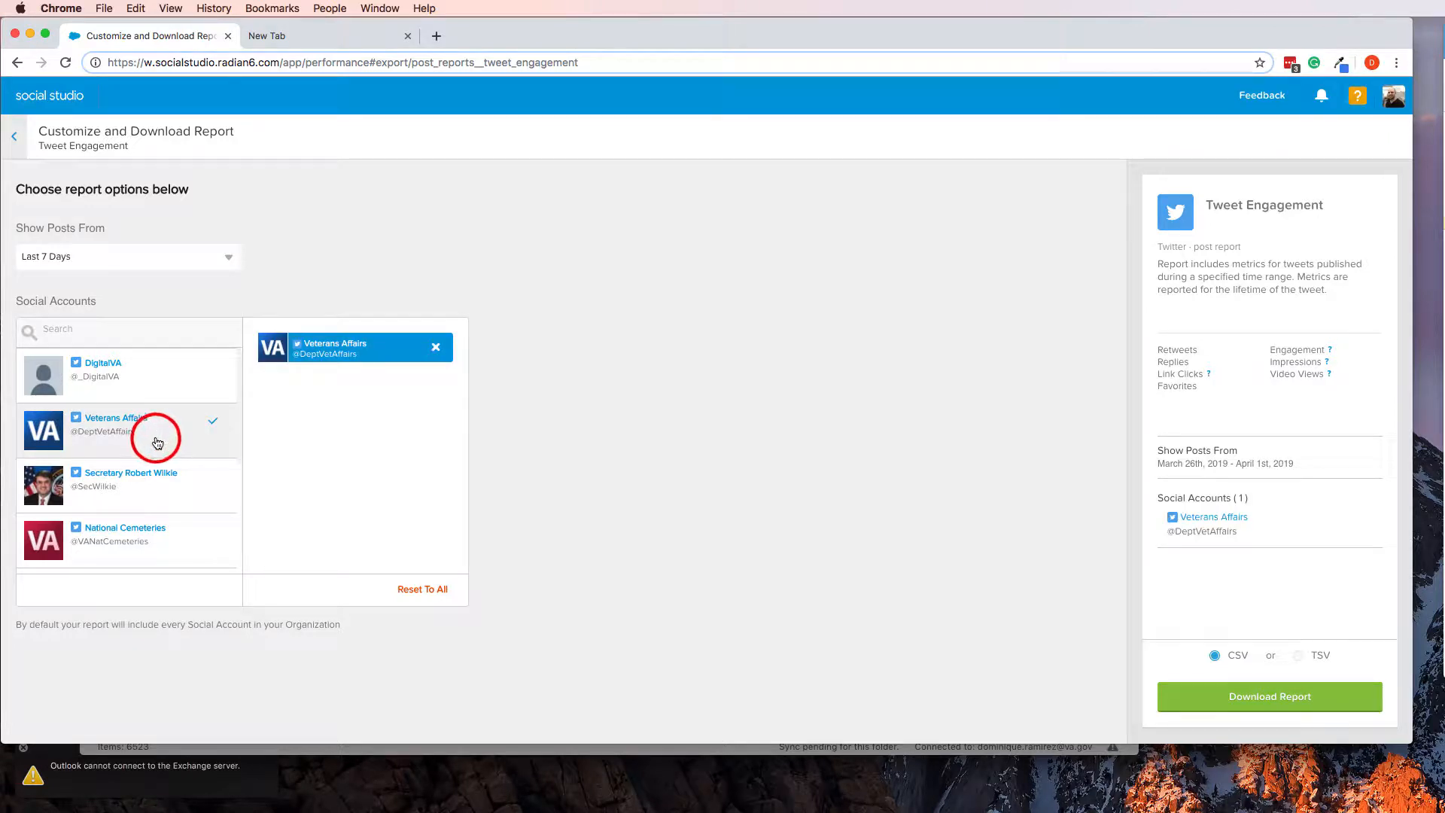
click(149, 250)
click(125, 299)
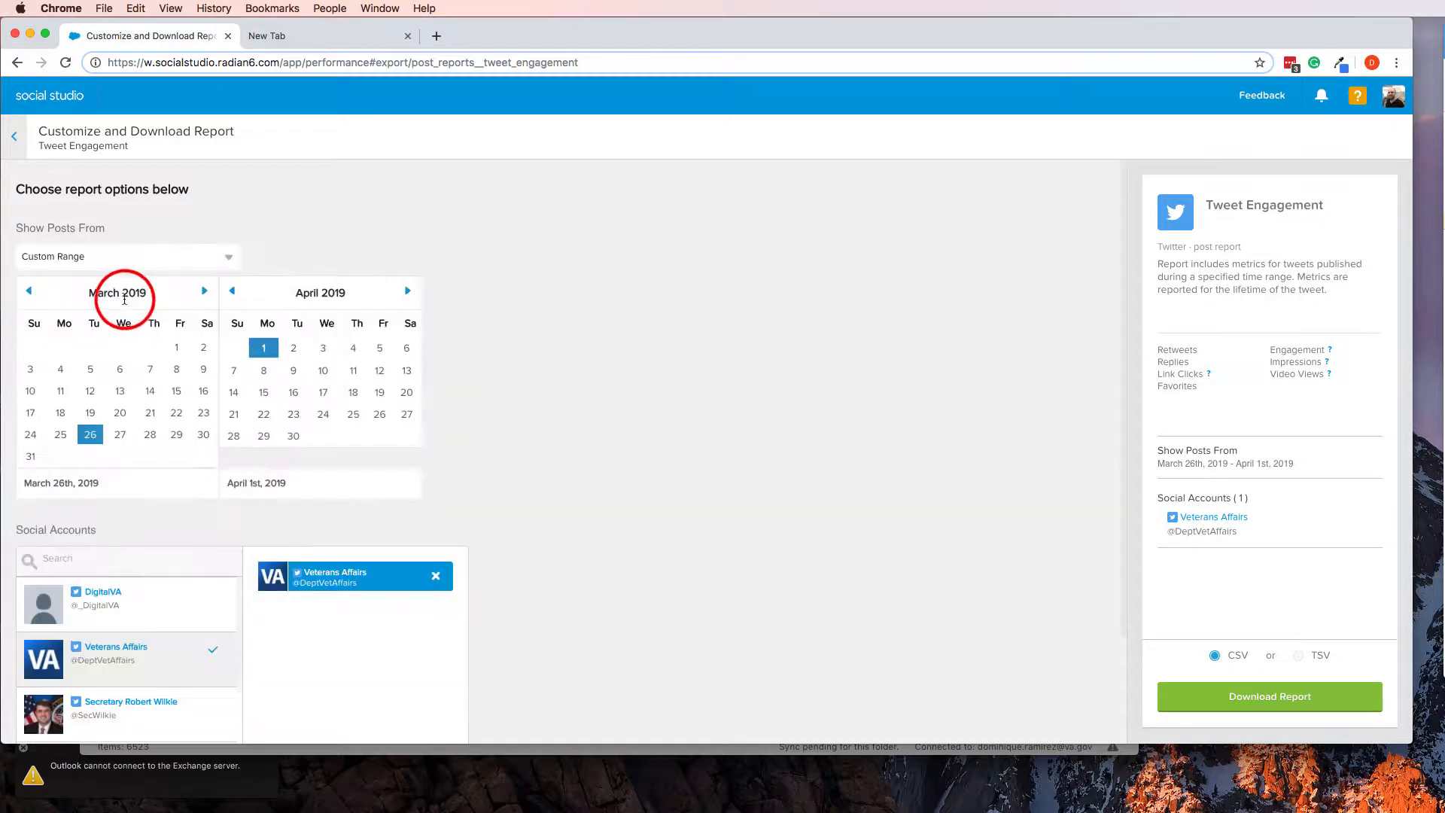
click(61, 437)
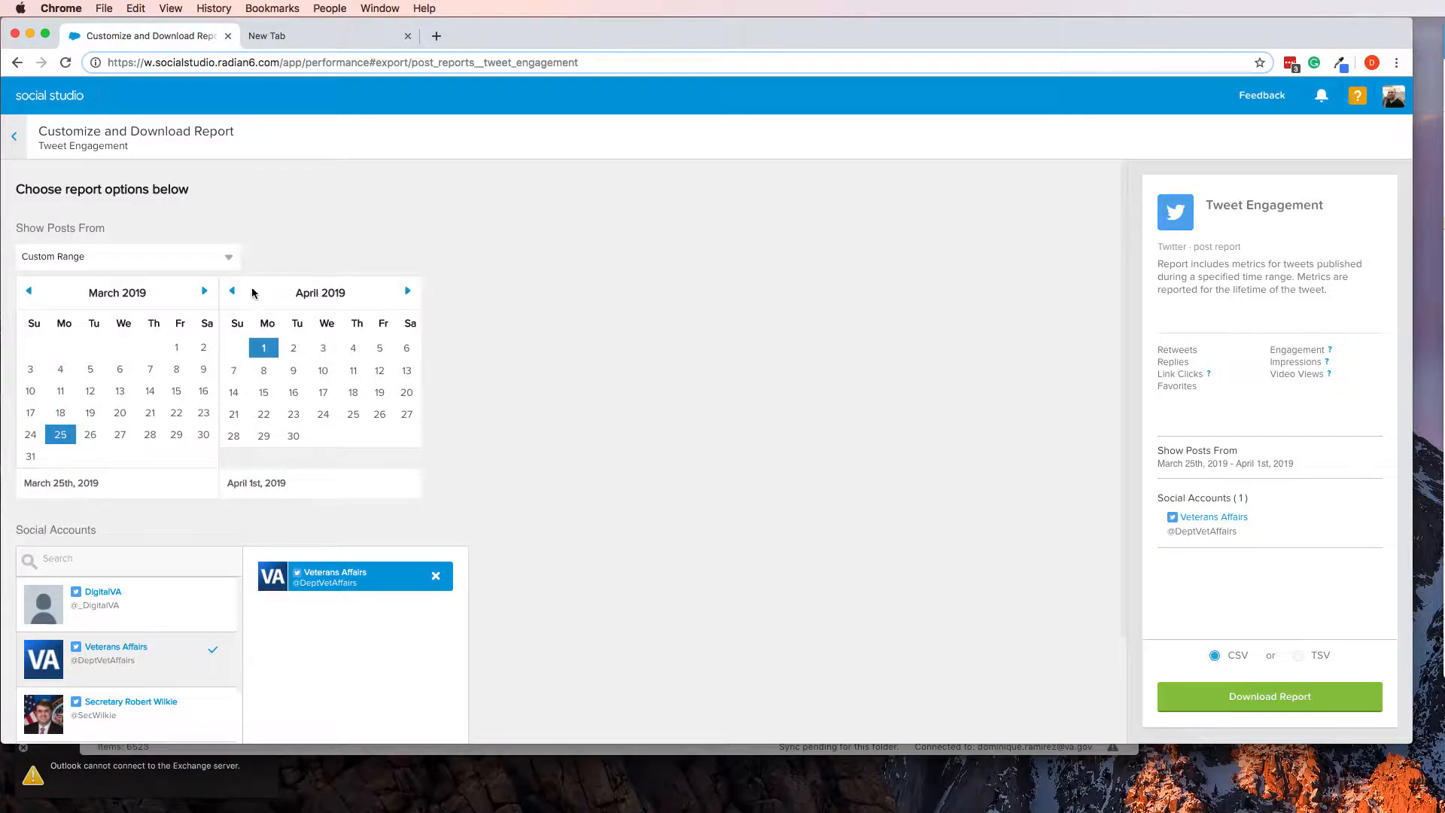
click(230, 293)
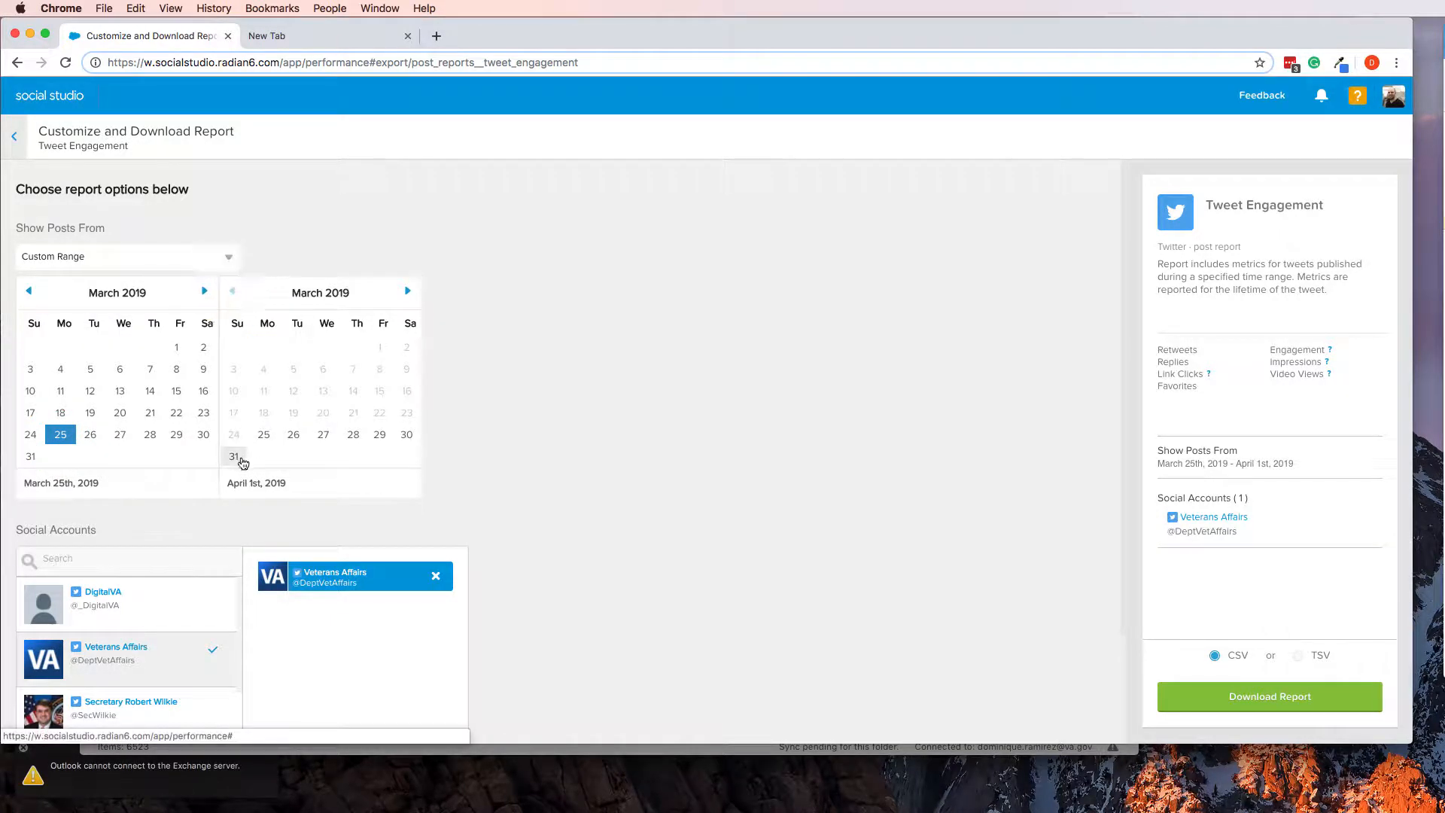
click(234, 457)
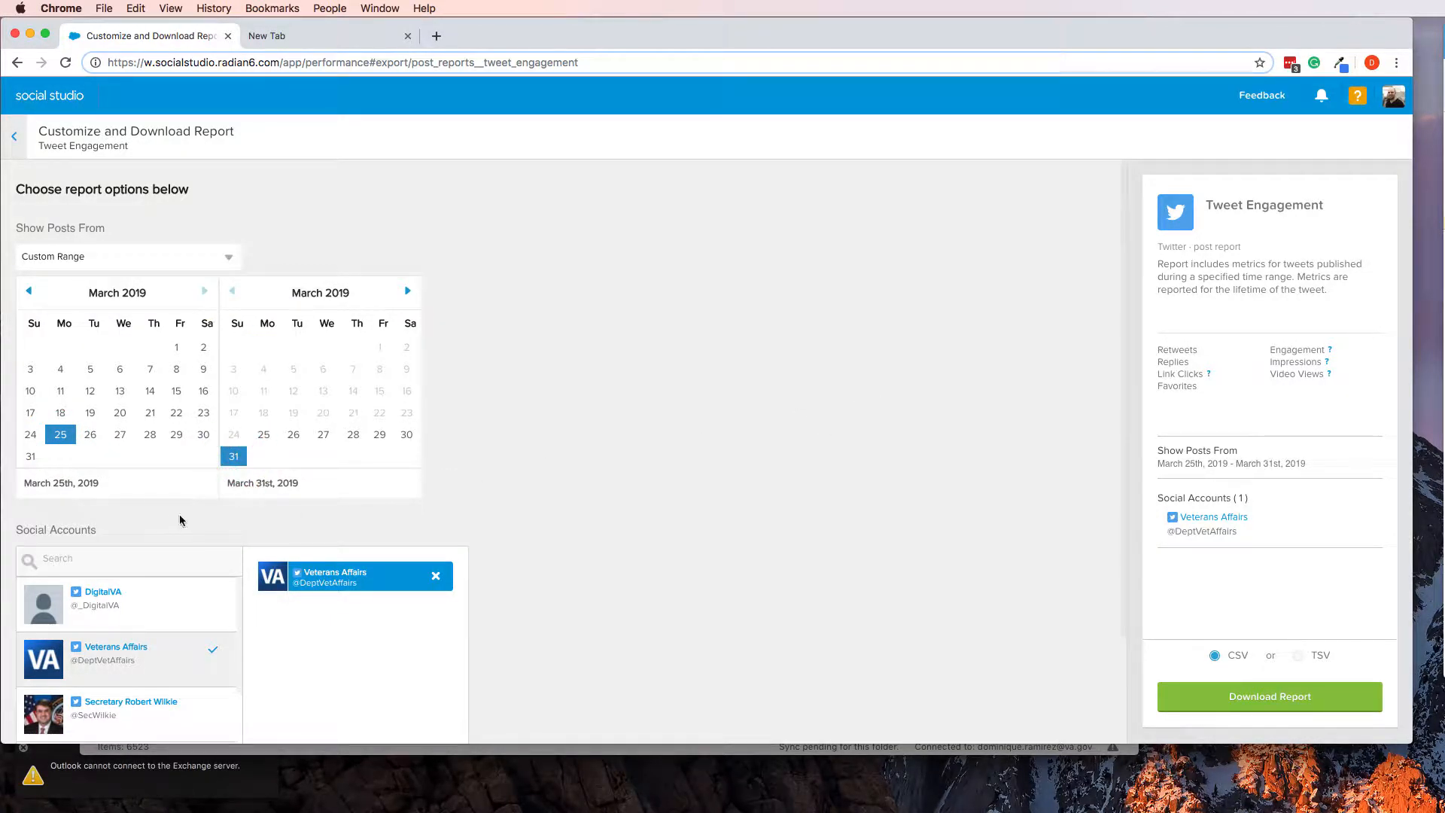
Request the Tweet Engagement report as CSV, open it from the notifications, and download the file
click(1290, 702)
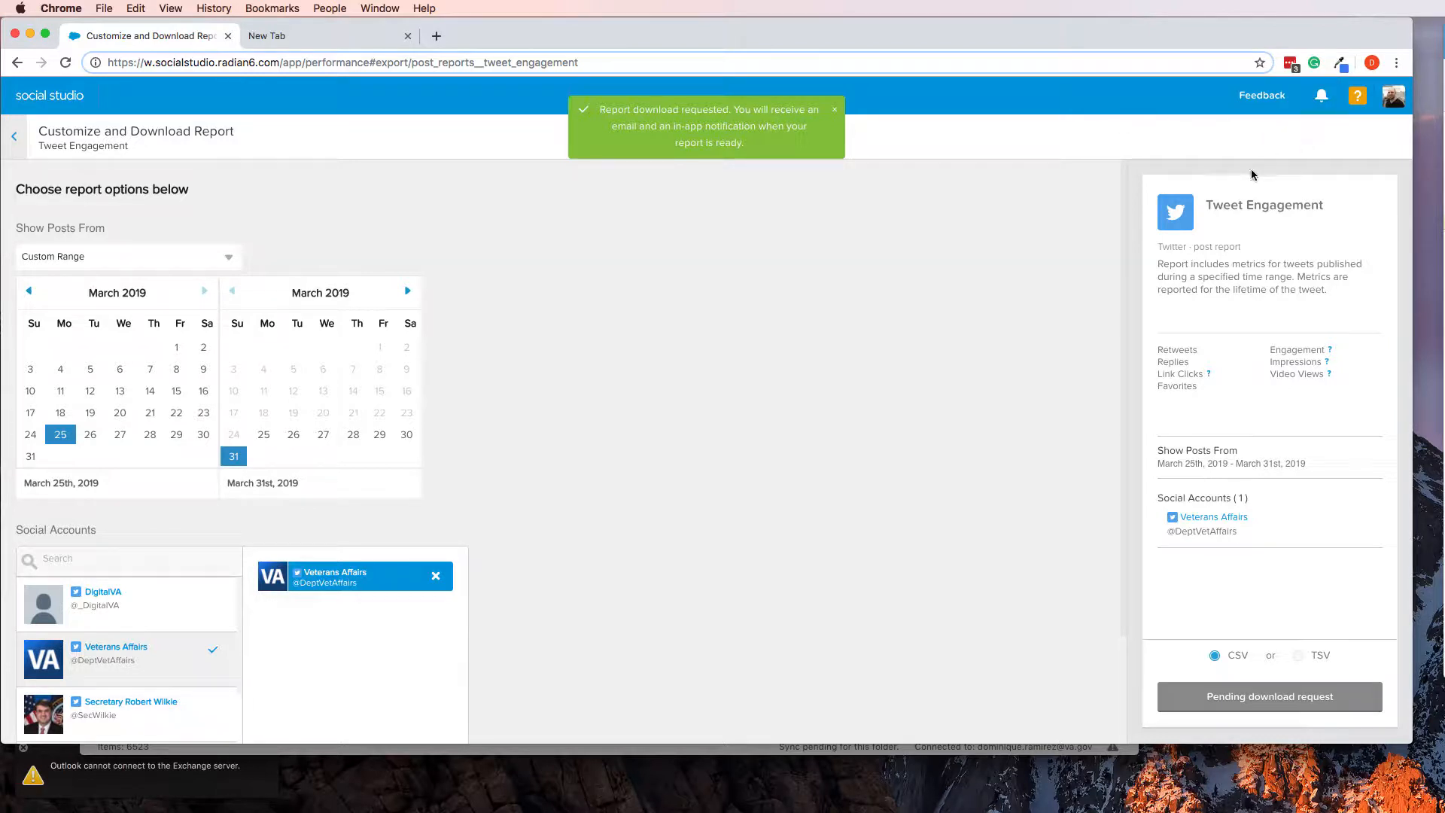
click(1321, 107)
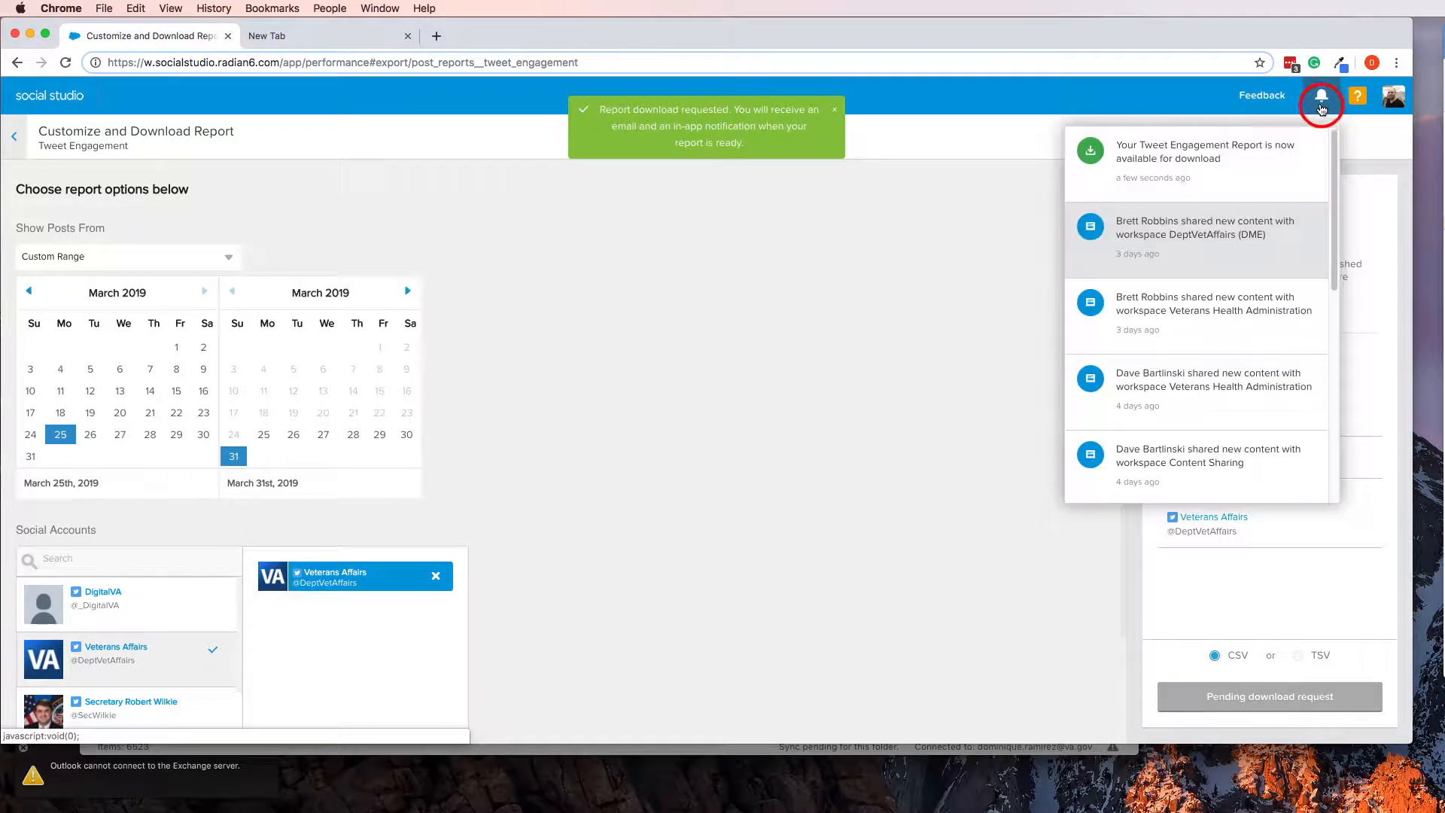
click(1213, 173)
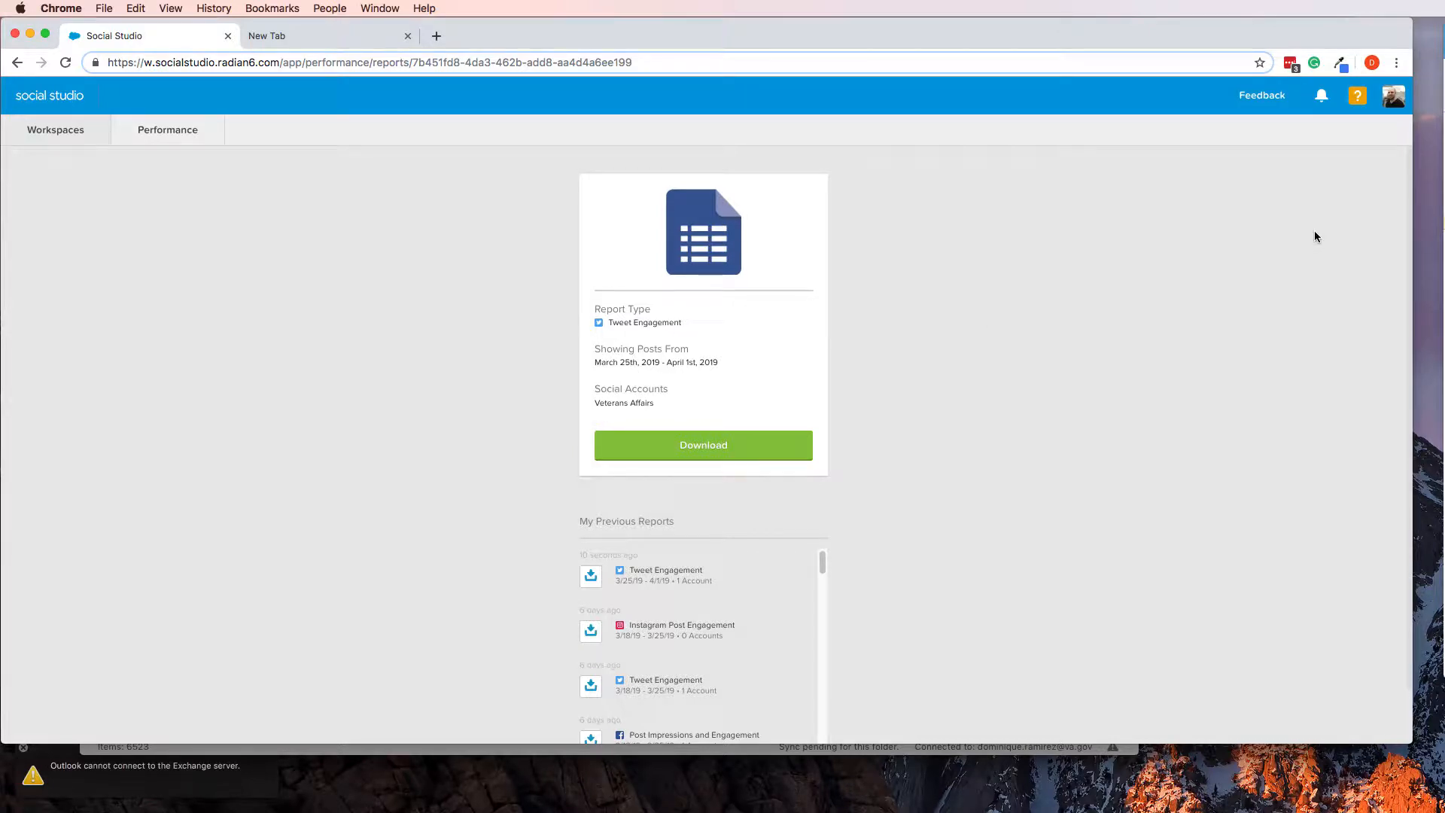
key(super+Tab)
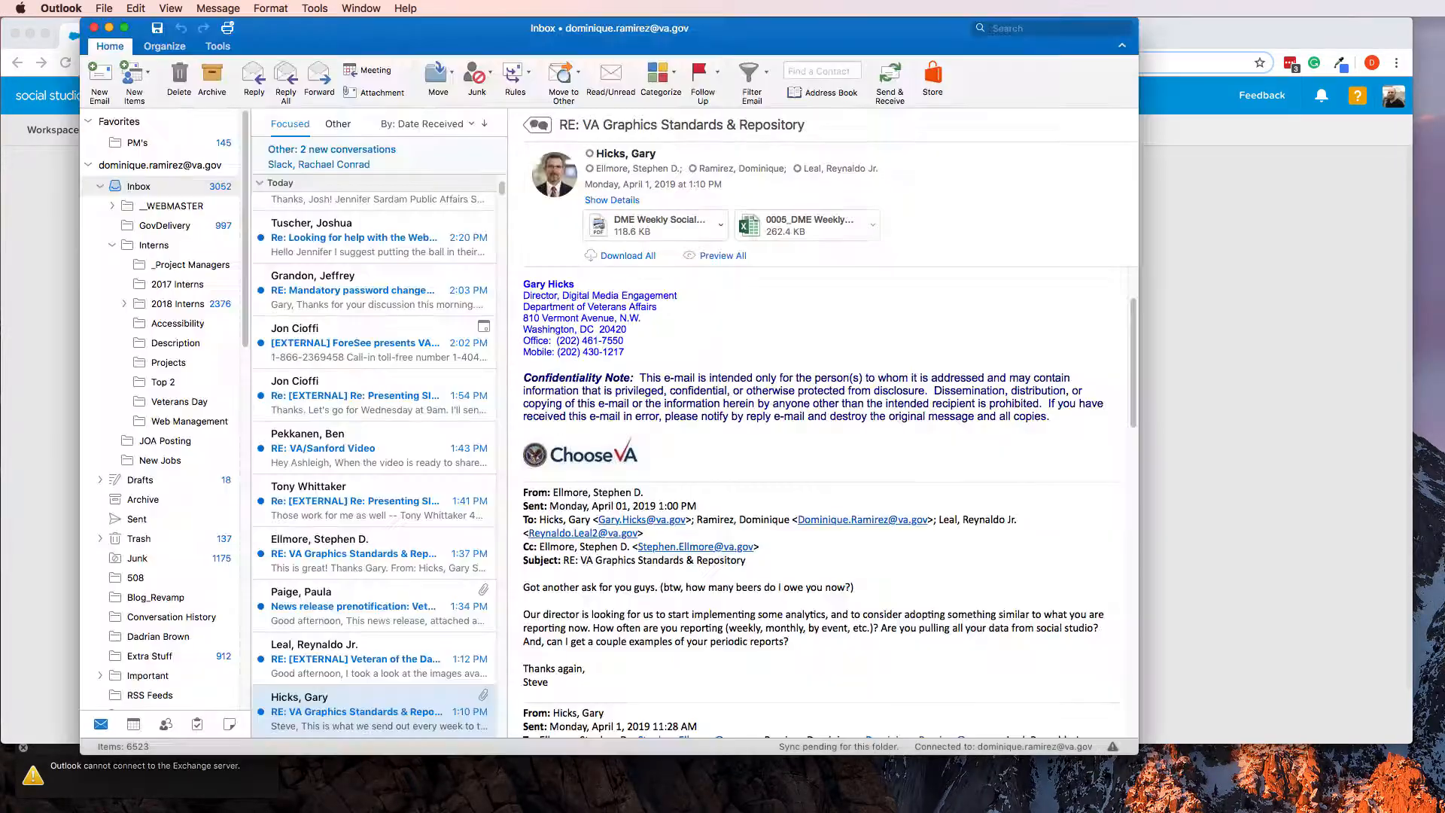
click(1241, 372)
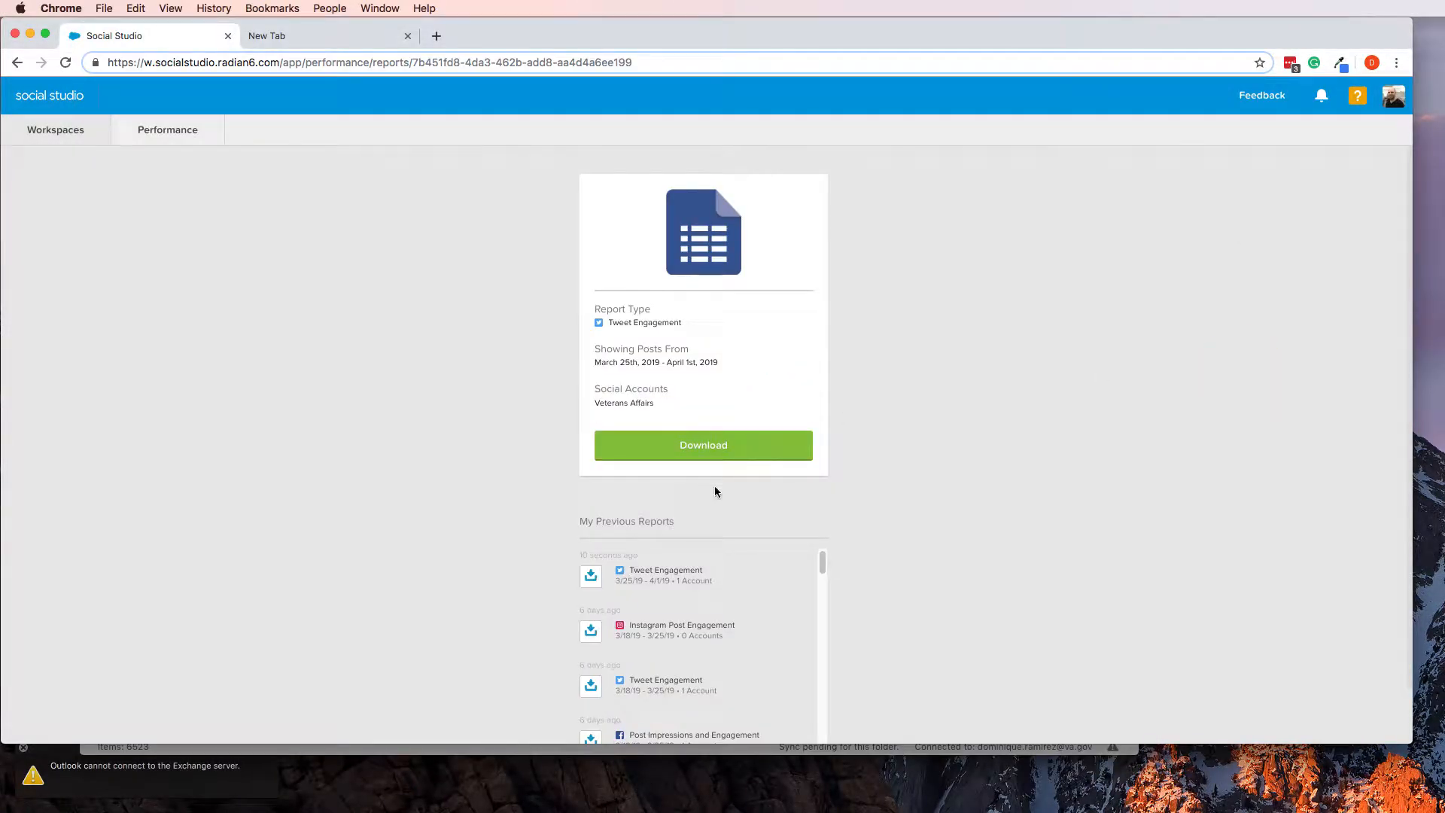
click(693, 452)
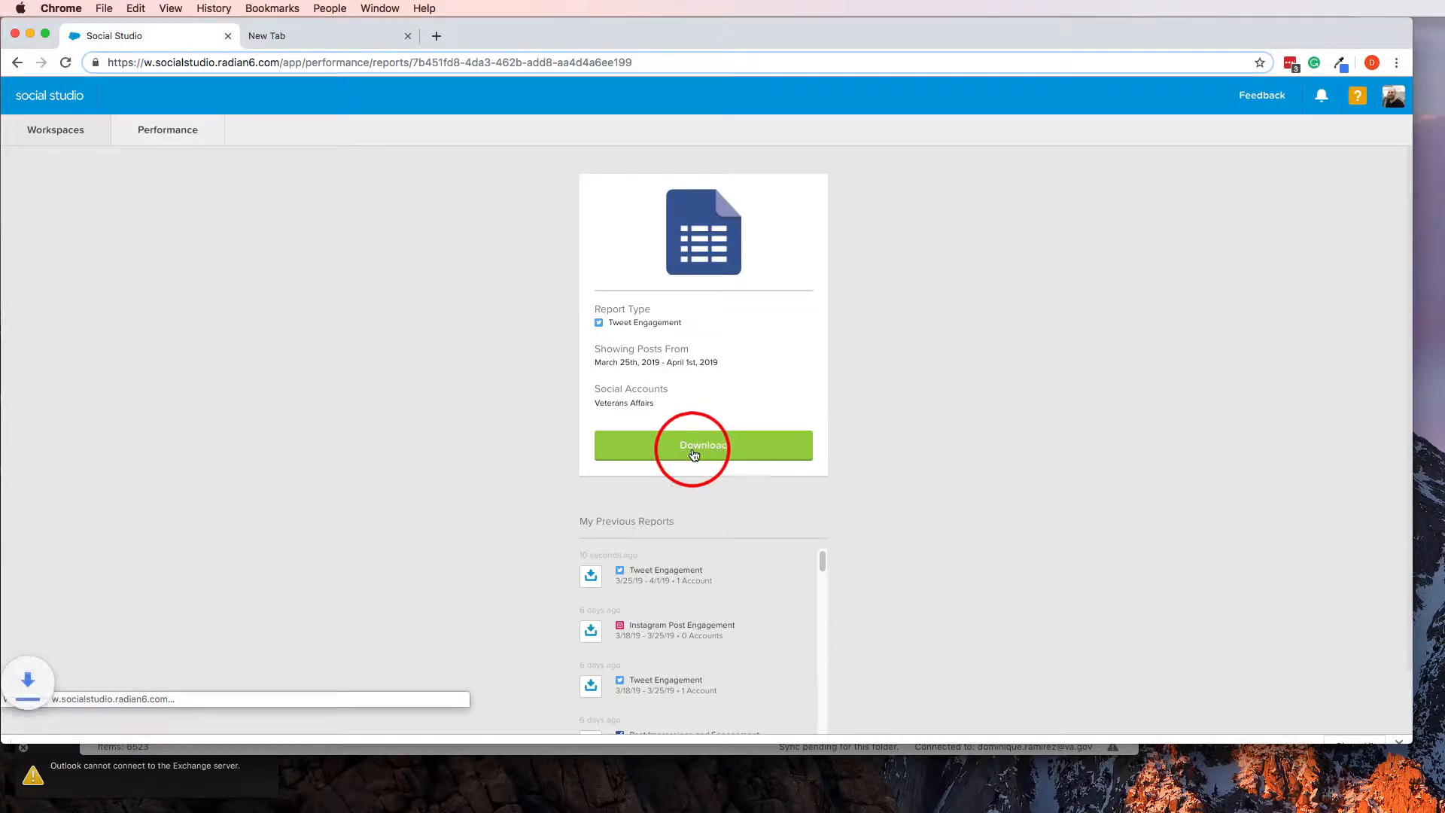
Show the downloaded Twitter post engagement CSV in Finder, open it in Excel, and bring its window fully into view
click(155, 726)
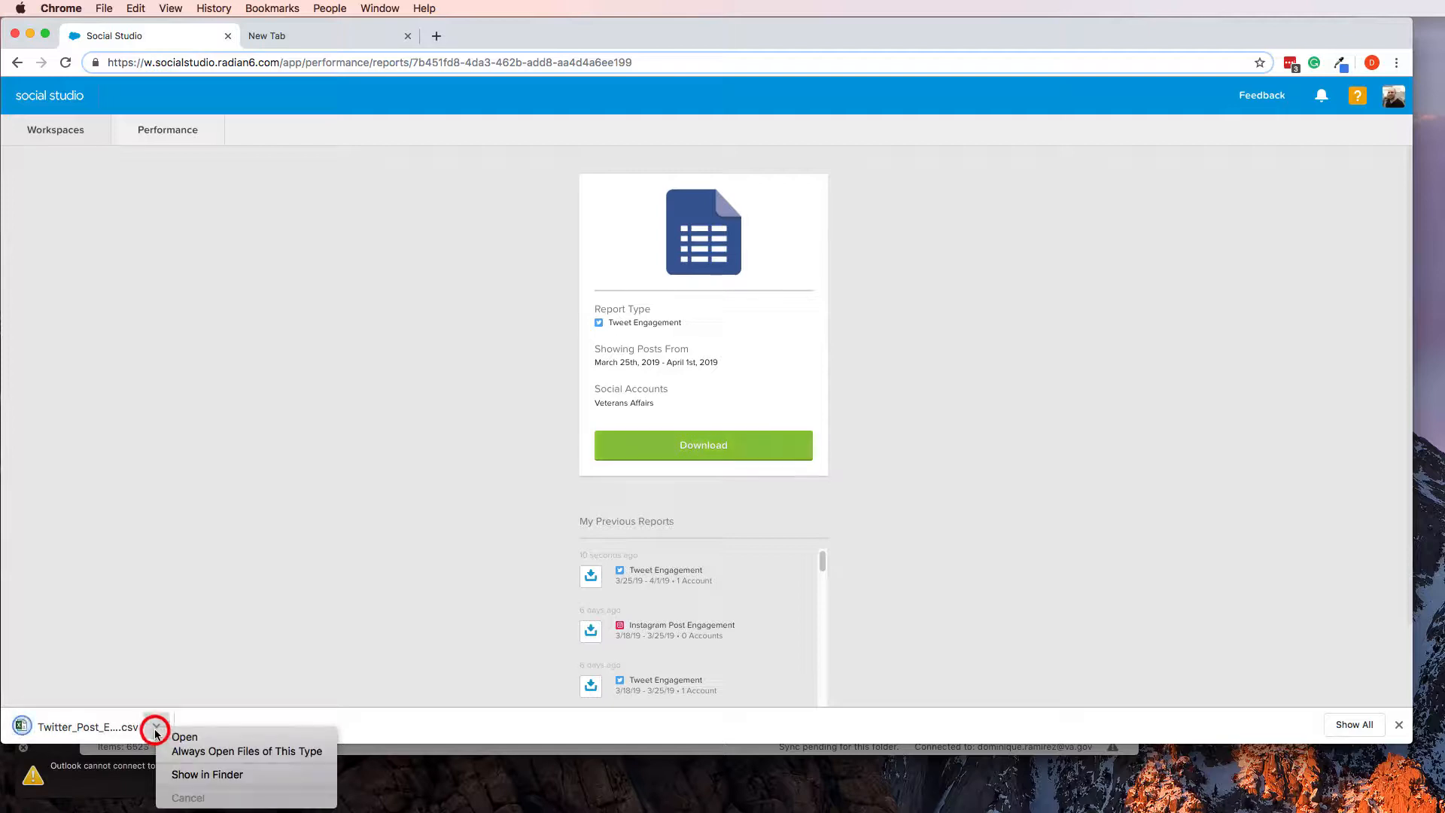
click(188, 773)
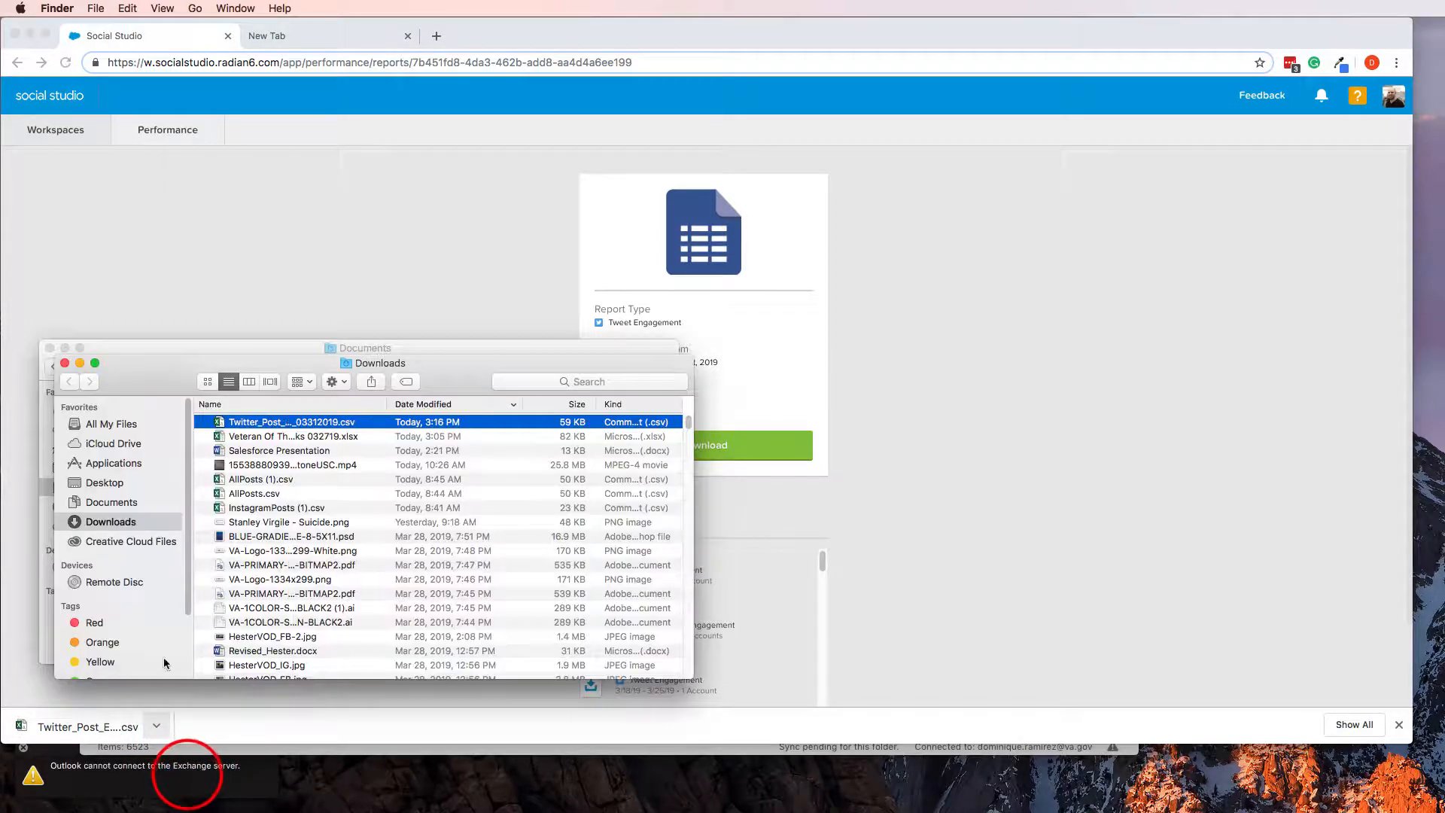
double_click(254, 423)
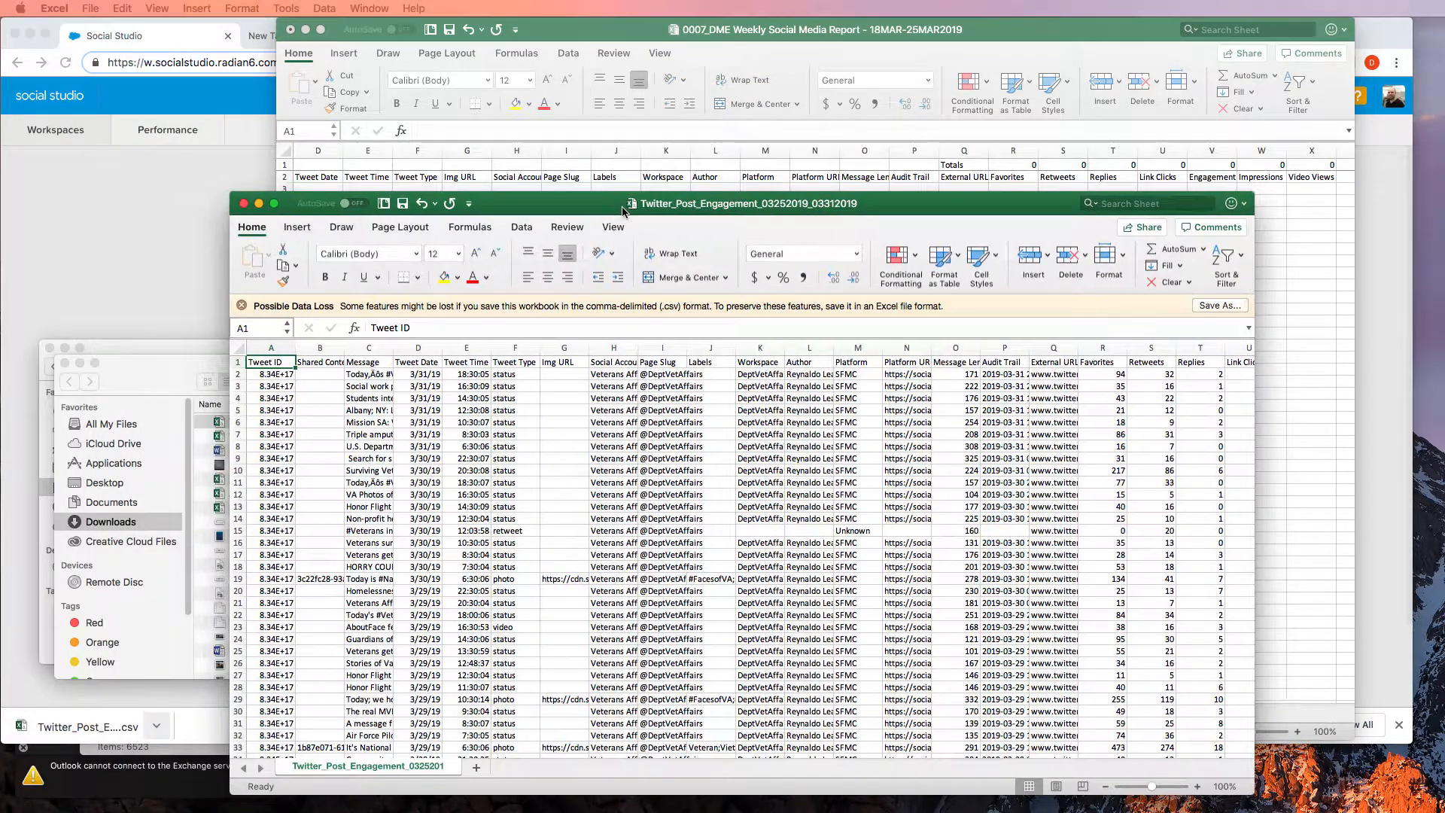
drag(622, 210, 750, 213)
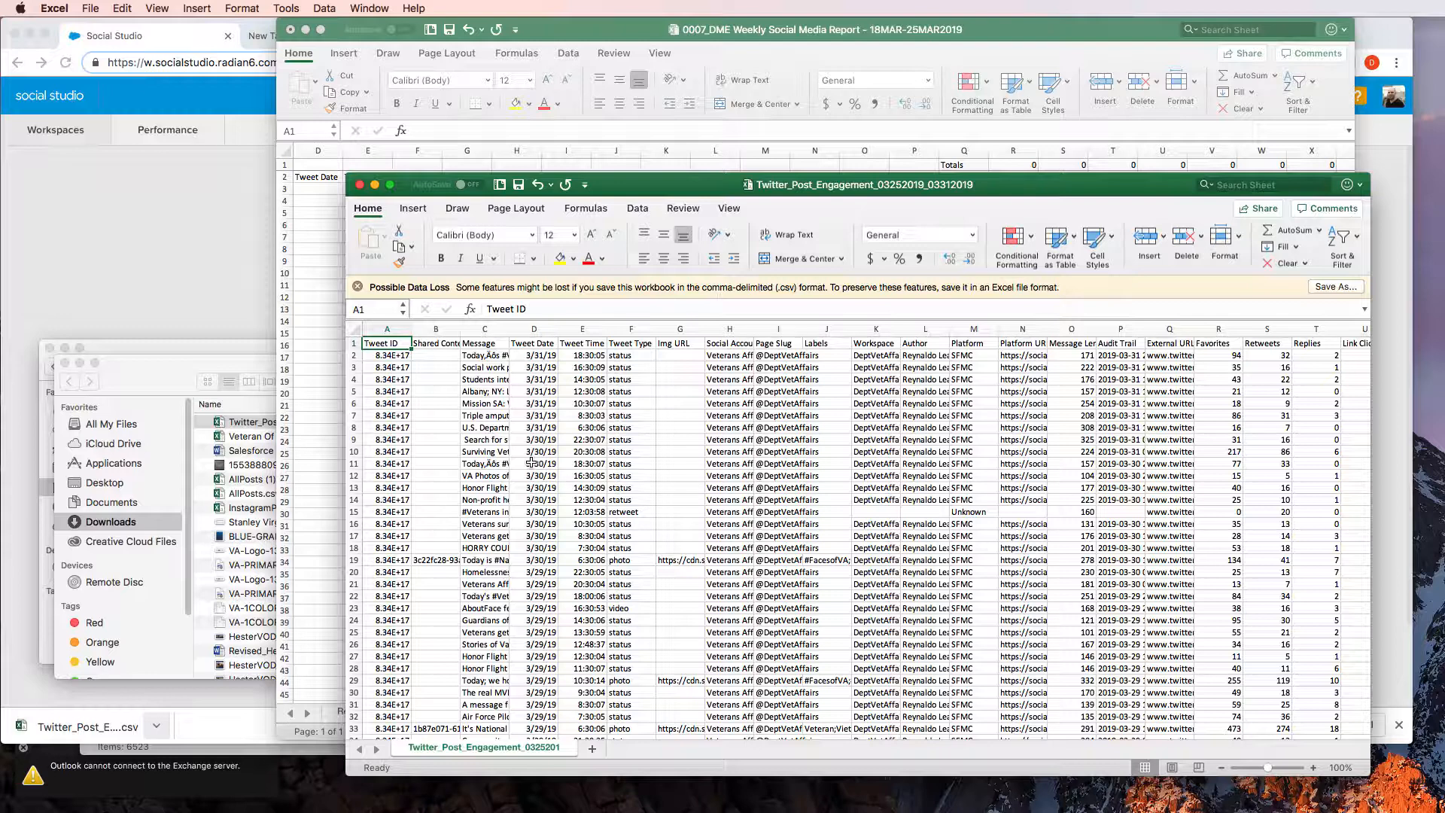
Copy all tweet rows below the header of the Twitter_Post_Engagement_03252019_03312019 export, from A2 through the Video Views column
key(Down)
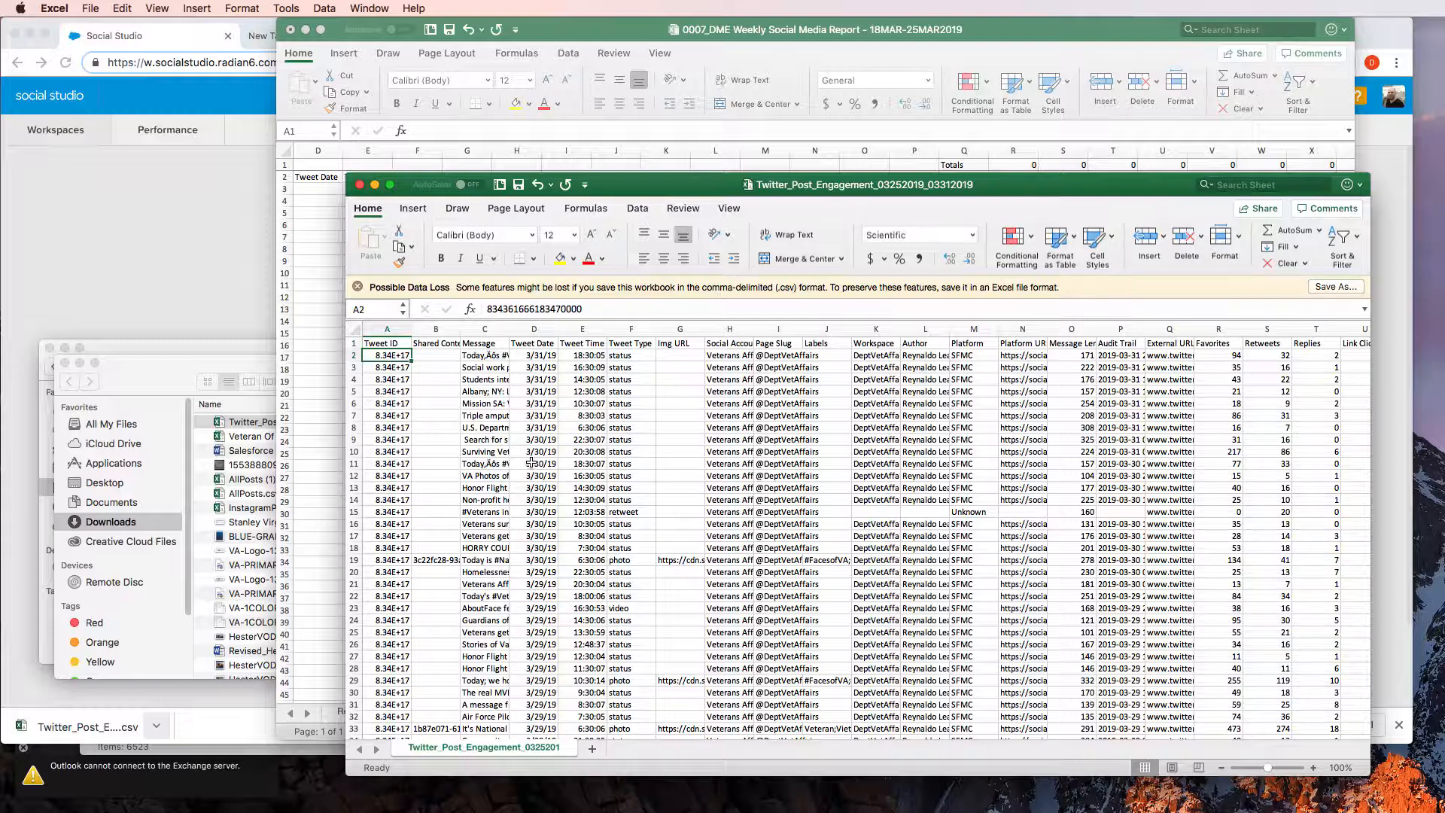
key(shift+super+Down)
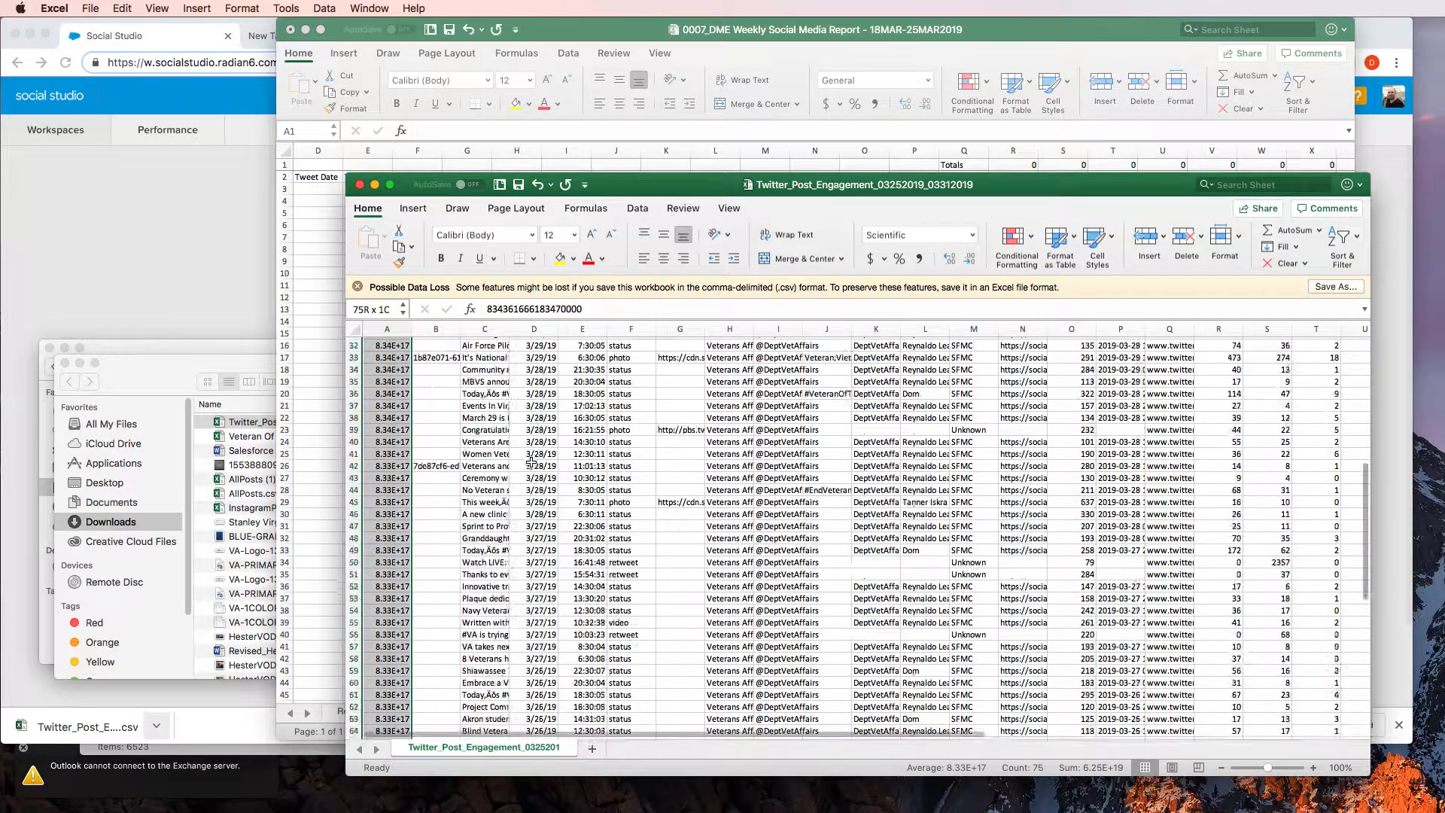
key(shift+super+Down)
key(shift+super+Up)
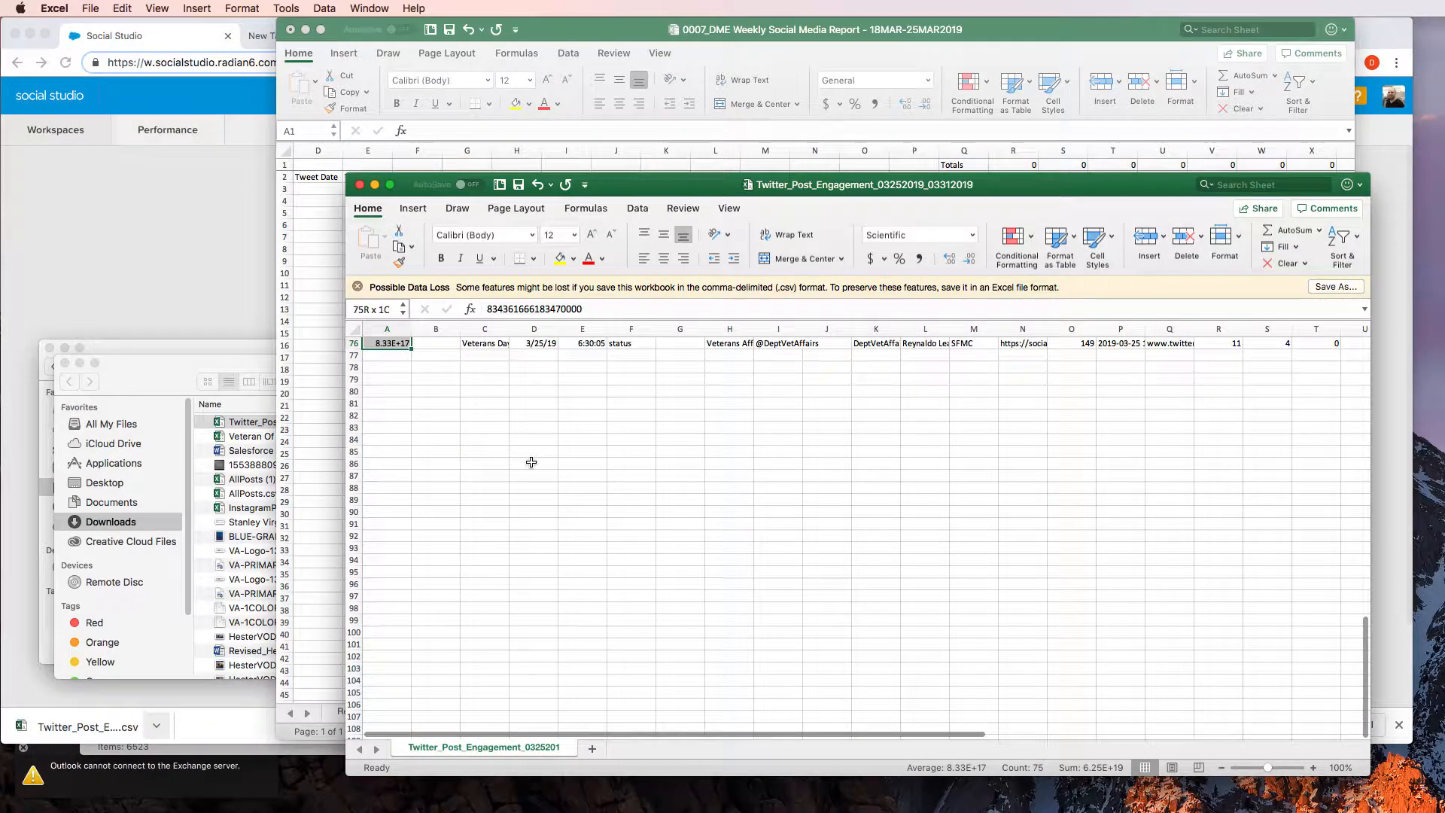
key(shift+Right)
key(shift+Right)
key(shift+Right)
key(shift+Right)
key(shift+Right)
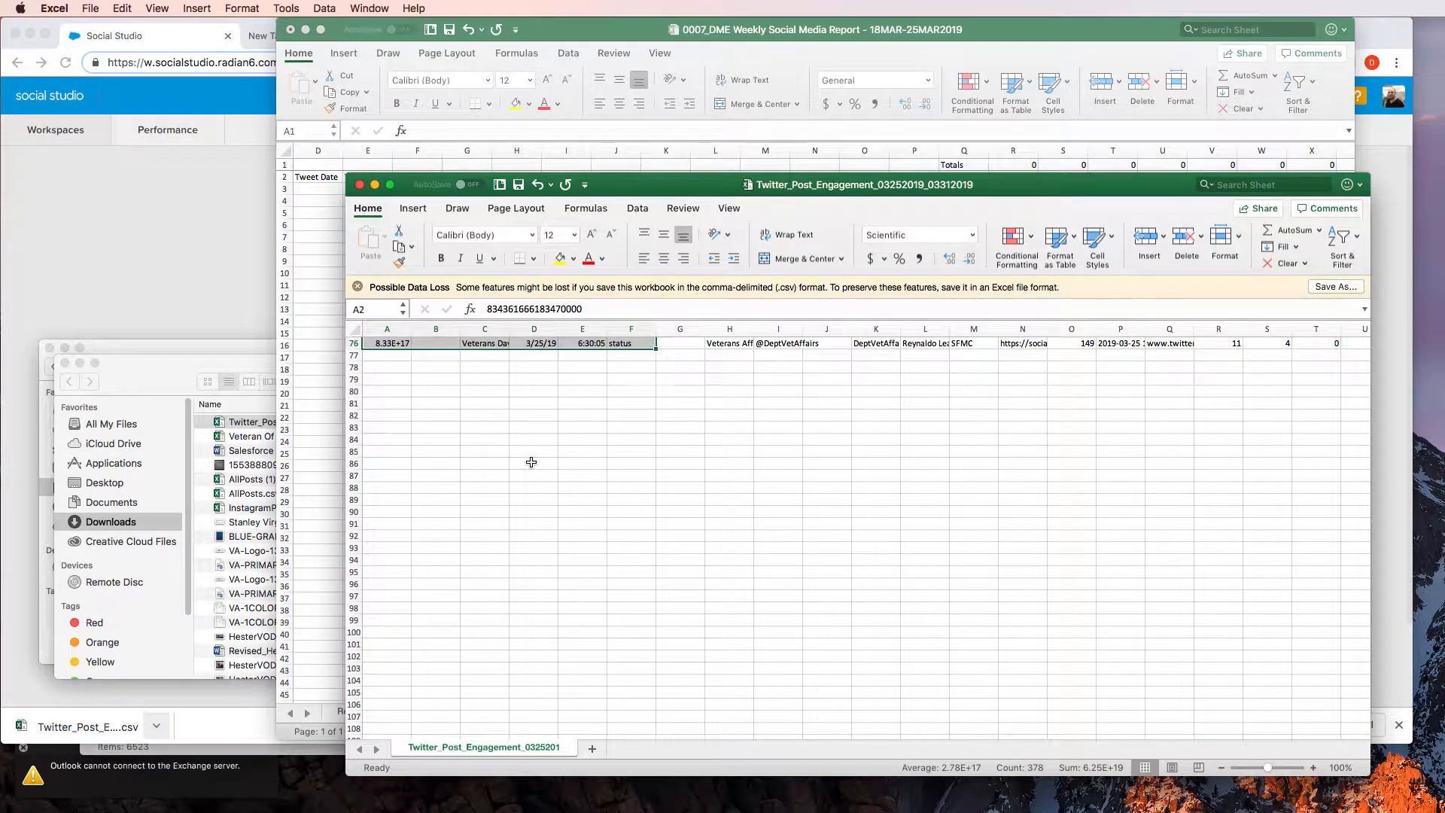
key(shift+Right)
key(shift+Right)
key(shift+Right)
key(shift+Right)
key(shift+Right)
key(shift+Right)
key(shift+Right)
key(shift+Right)
key(shift+Right)
key(shift+Right)
key(shift+Right)
key(shift+Right)
key(shift+Right)
key(shift+Right)
key(shift+Right)
key(shift+Right)
key(shift+Right)
key(shift+Right)
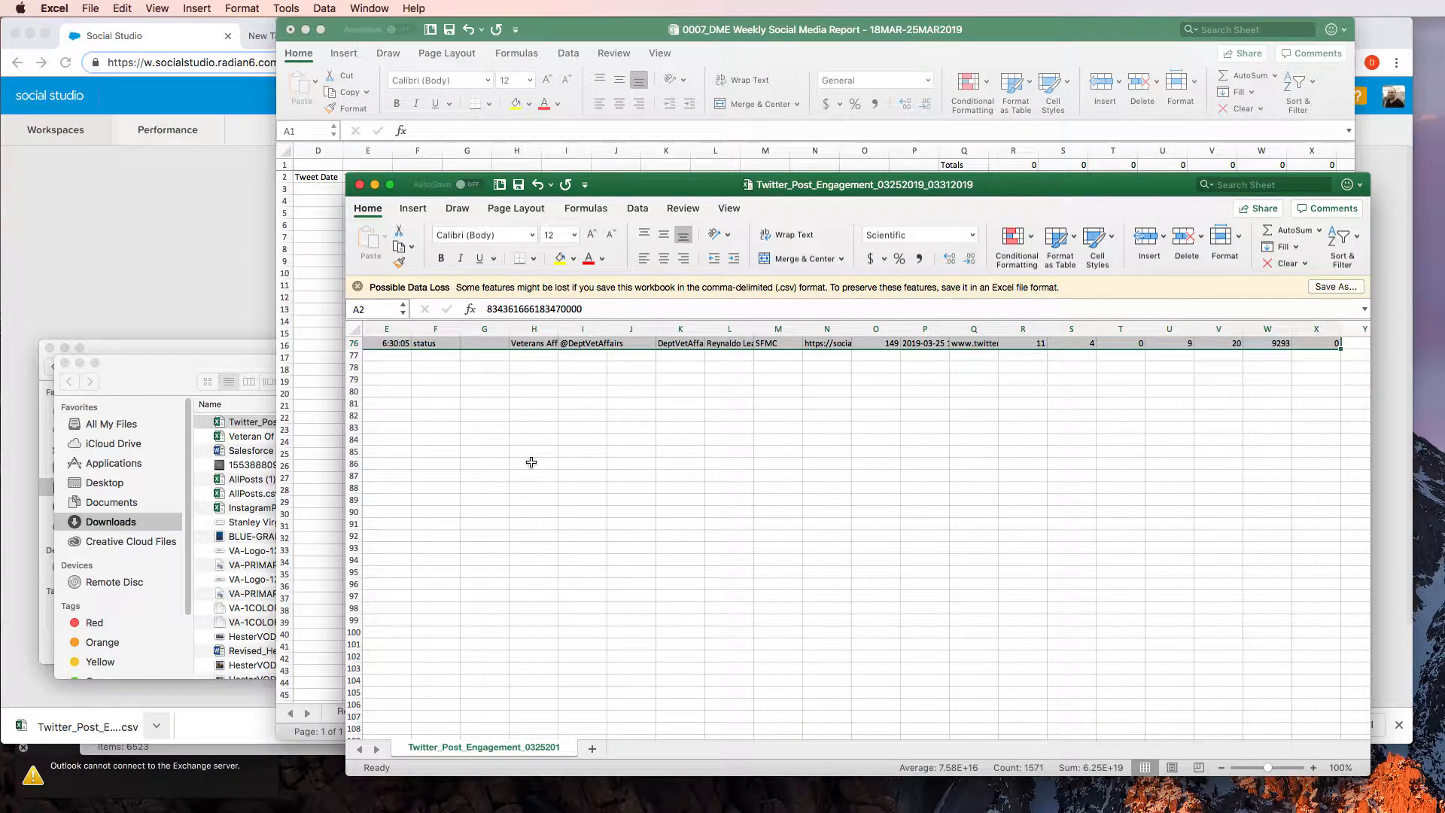
key(super+c)
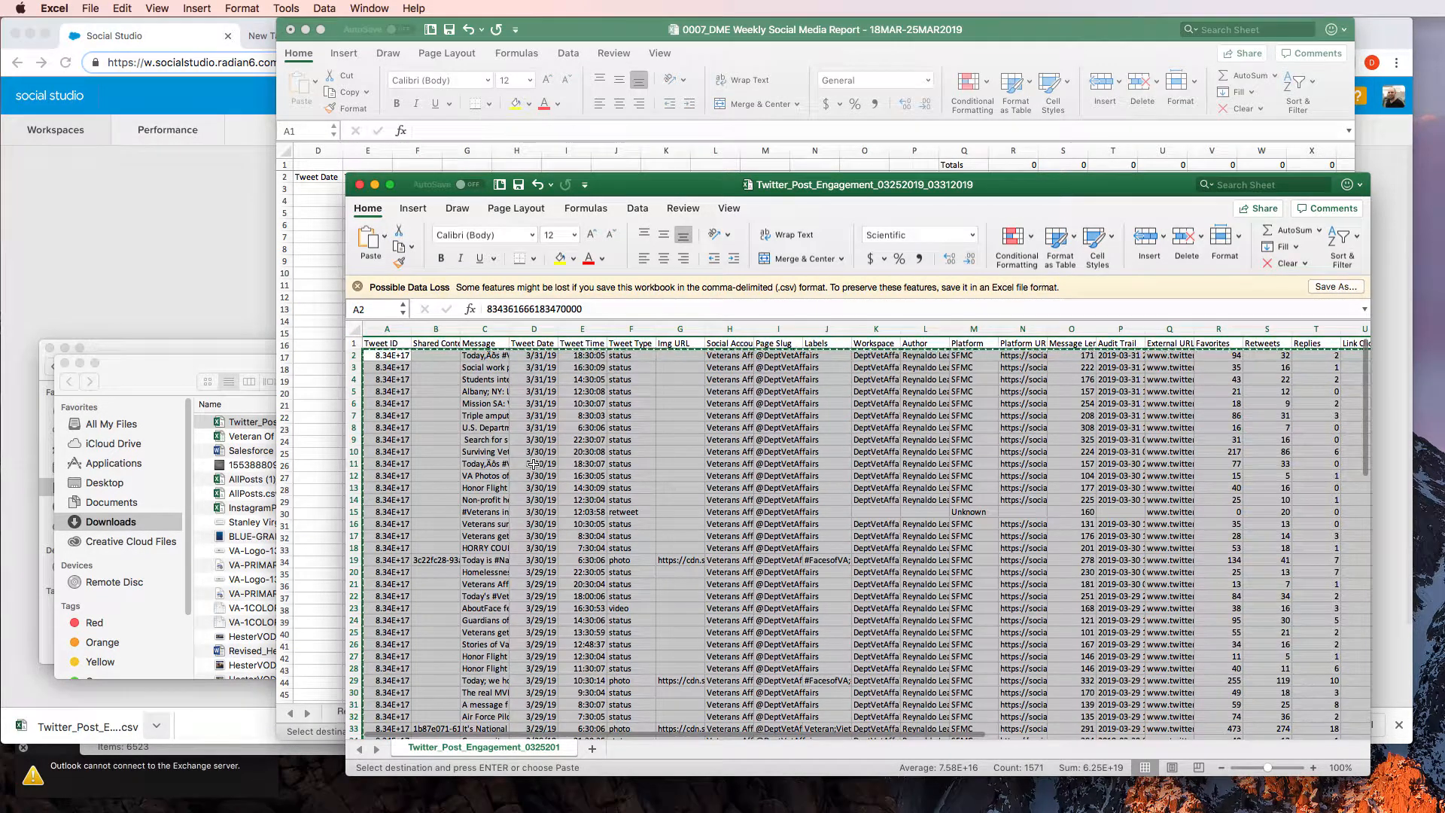
Switch to the 0007 weekly report workbook and paste the tweet data at A3 of the Twitter 1 sheet
click(322, 188)
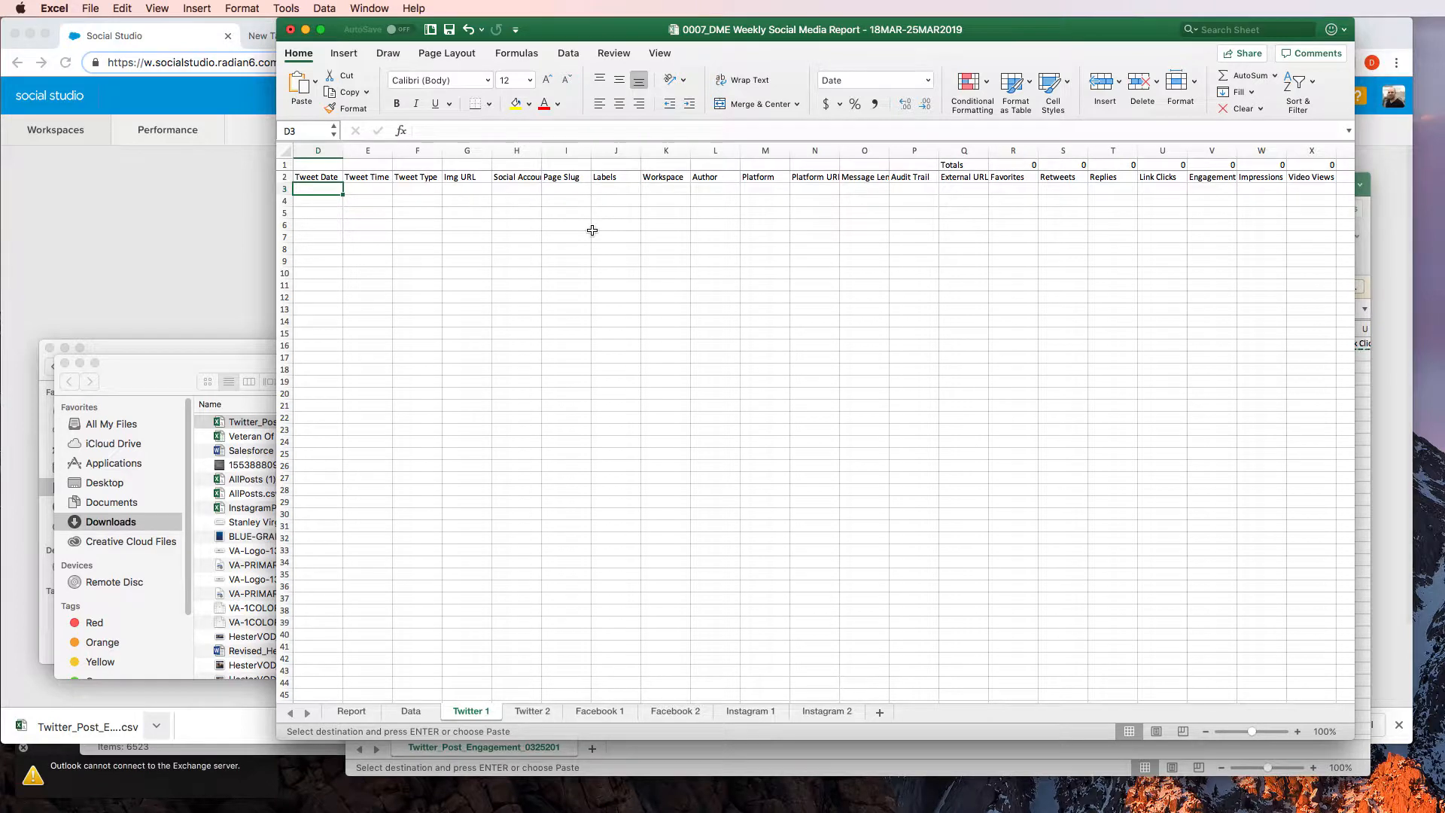
key(Left)
key(Left)
key(Left)
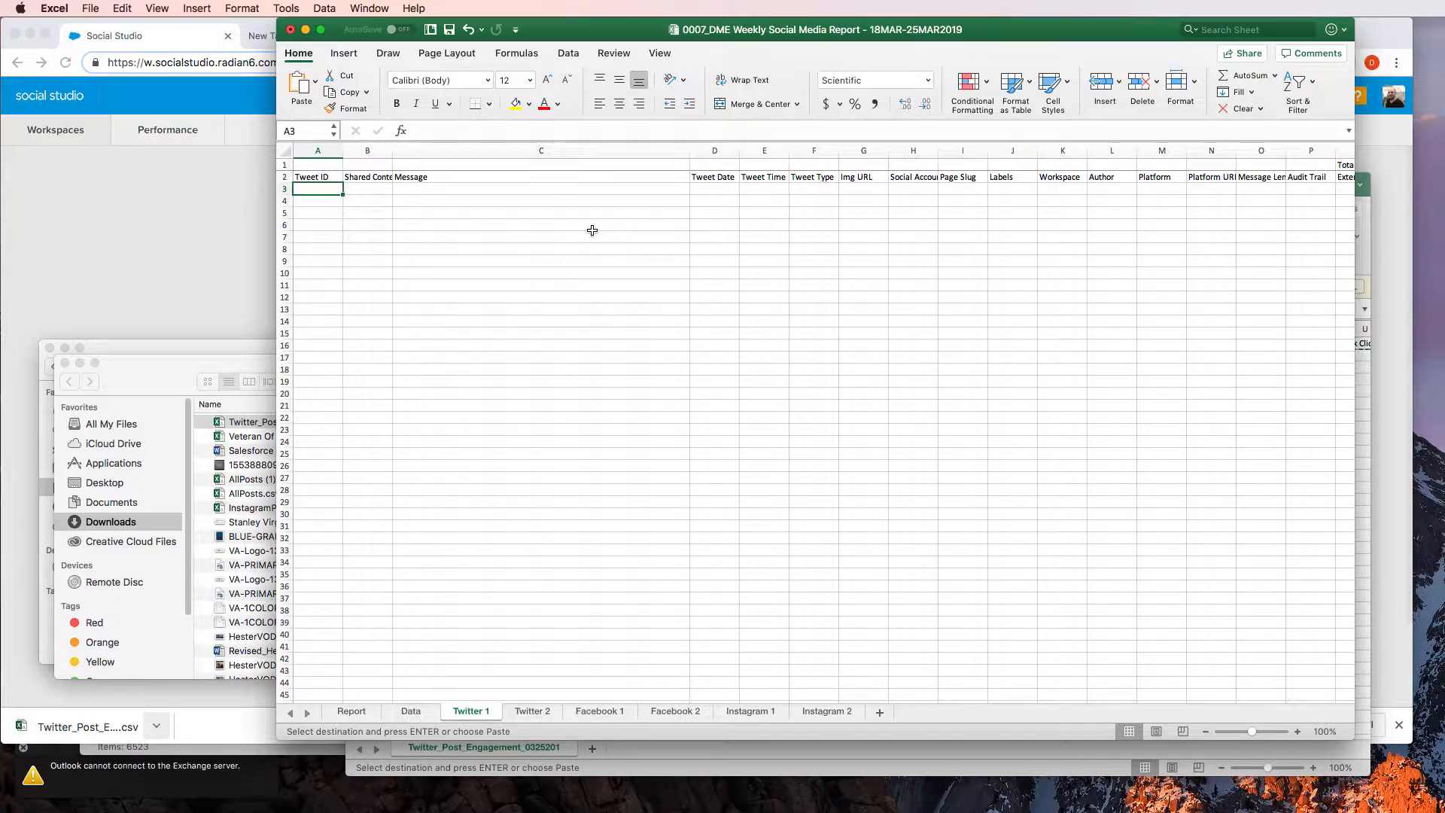
key(super+v)
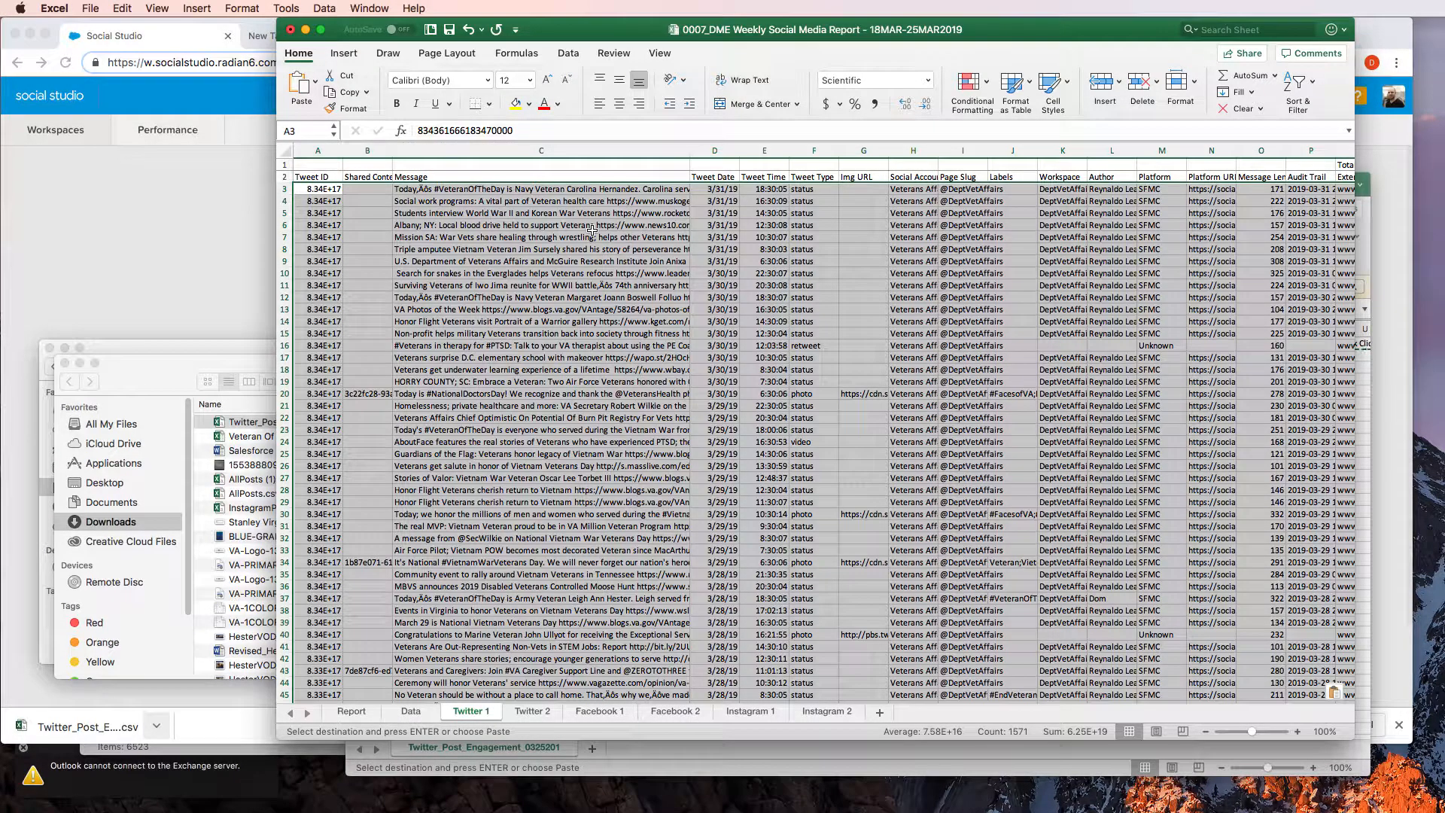
Check the totals above the pasted columns on Twitter 1, including the Favorites sum formula, and save the workbook
key(Right)
key(Right)
key(Right)
key(Right)
key(Right)
key(Right)
key(Right)
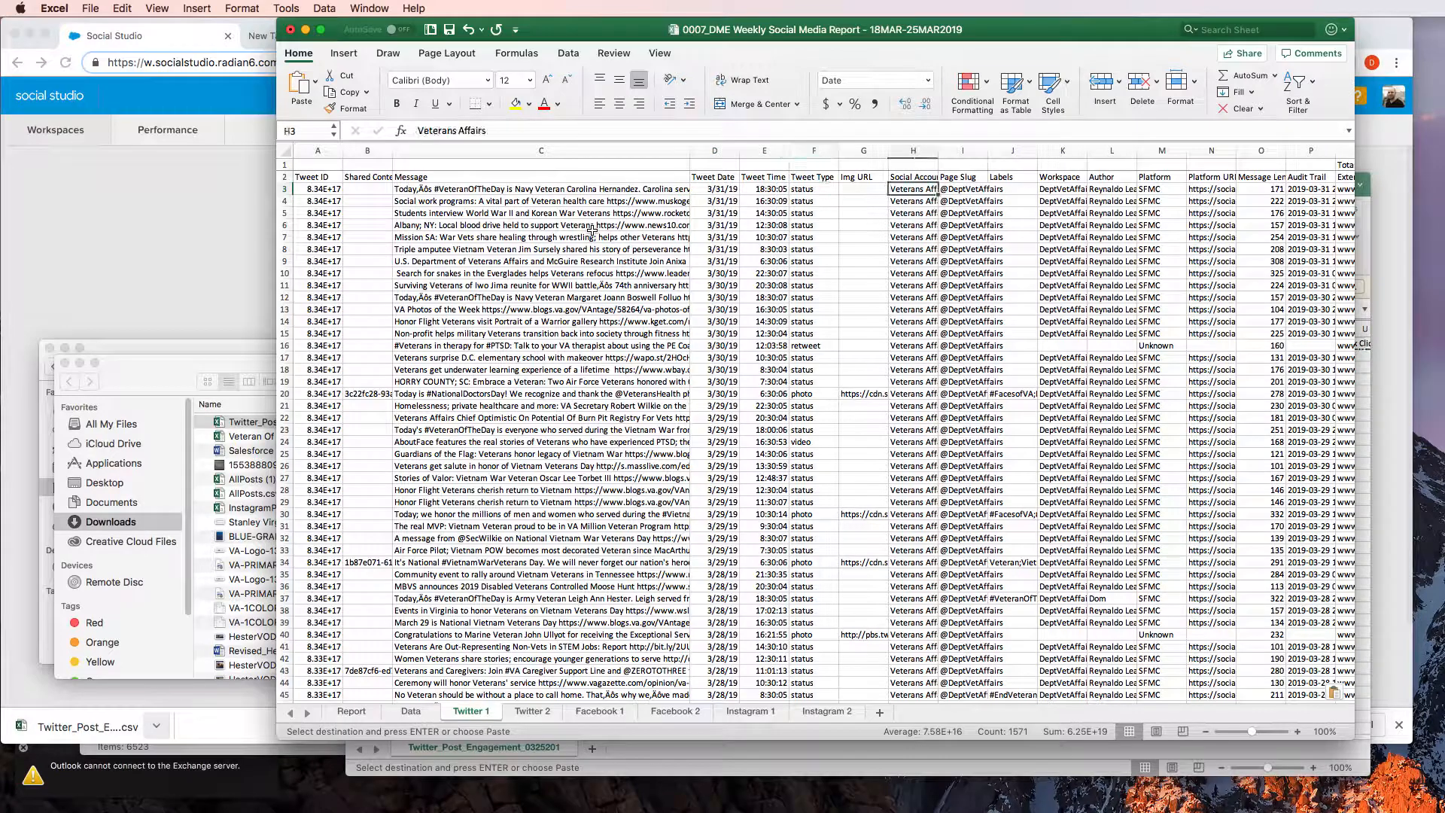
key(Right)
key(Right)
key(Right)
key(Right)
key(Right)
key(Right)
key(Right)
key(Right)
key(Right)
key(Right)
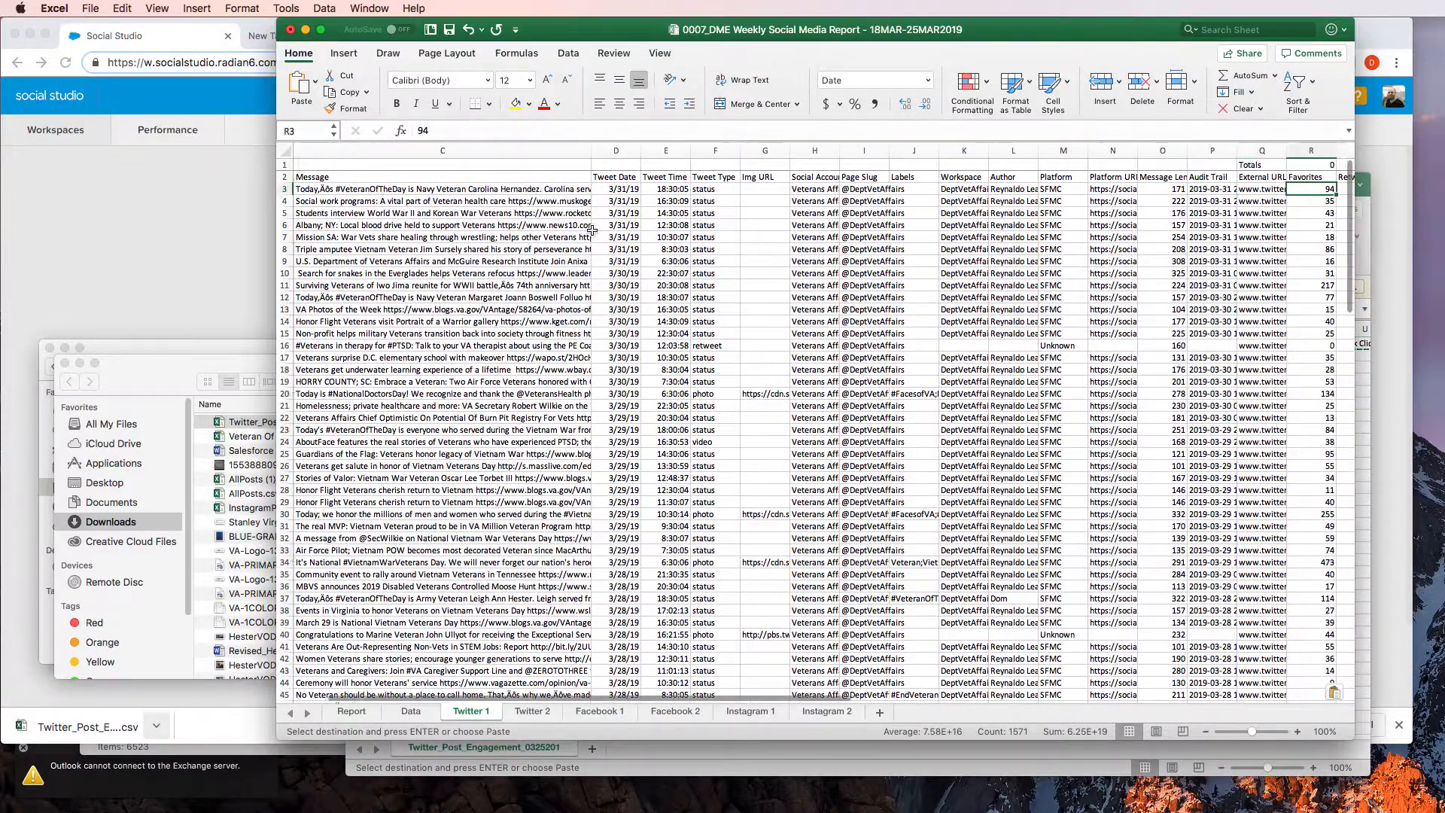
key(Right)
click(662, 311)
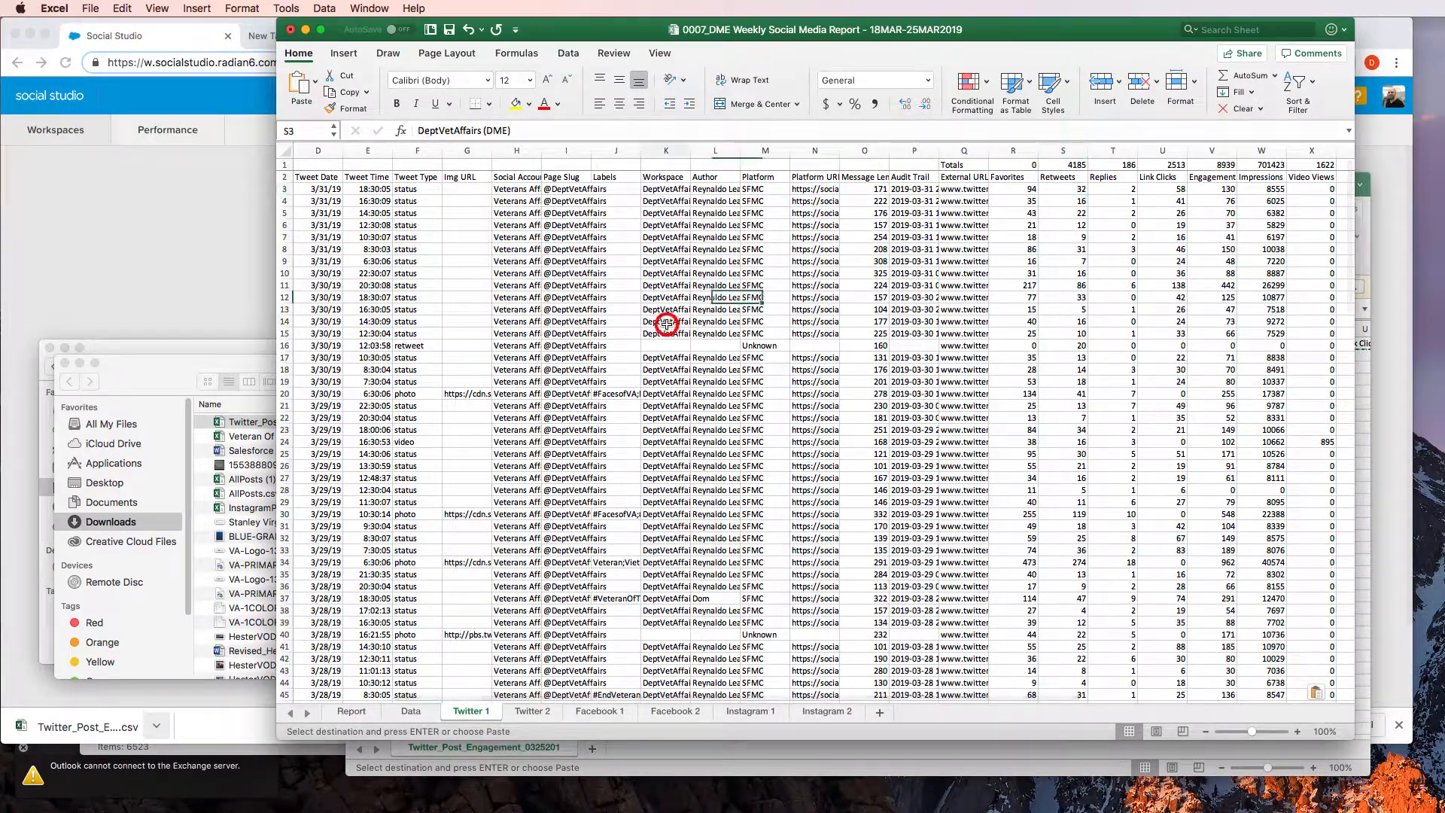
click(1034, 167)
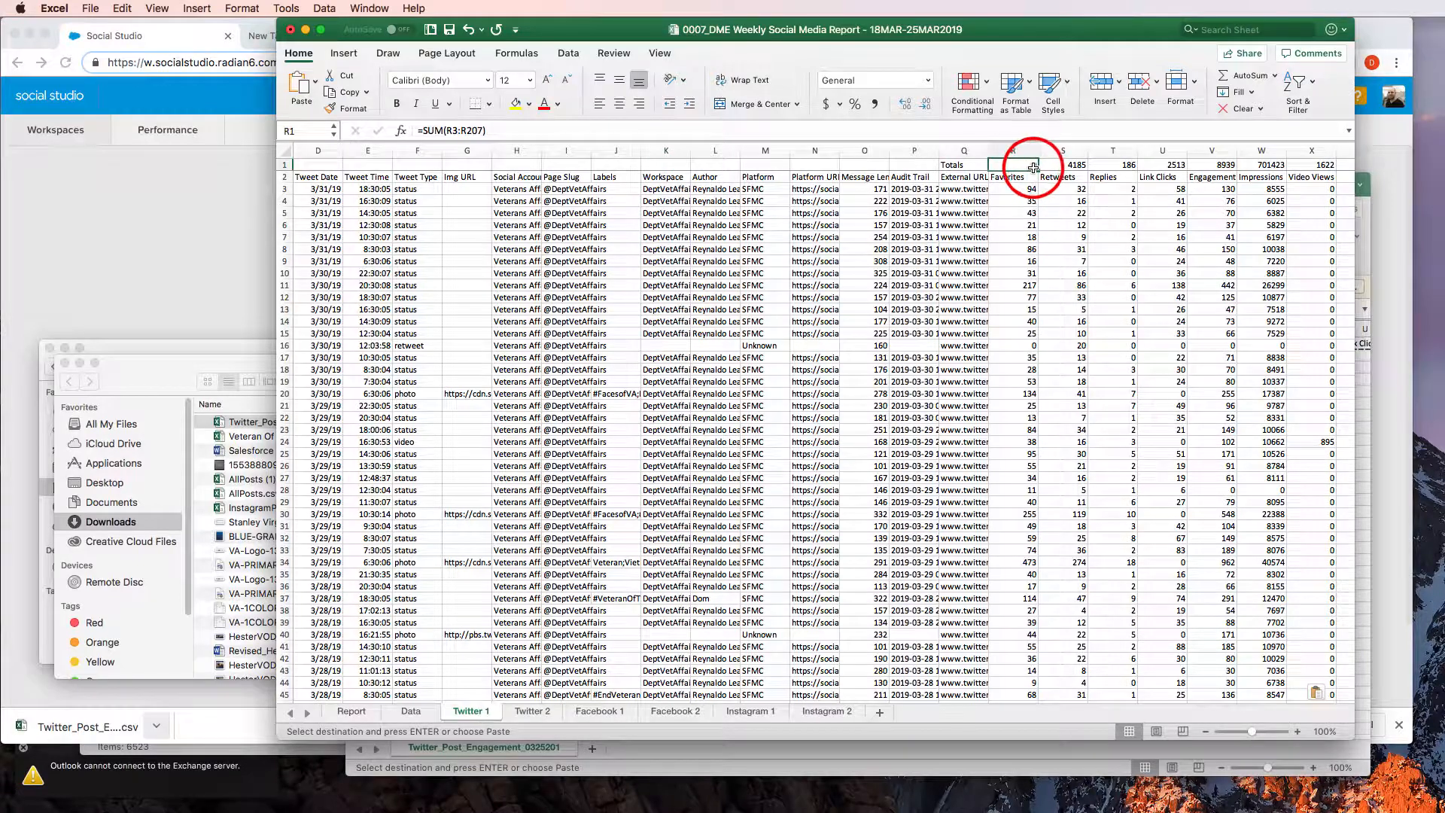
key(super+s)
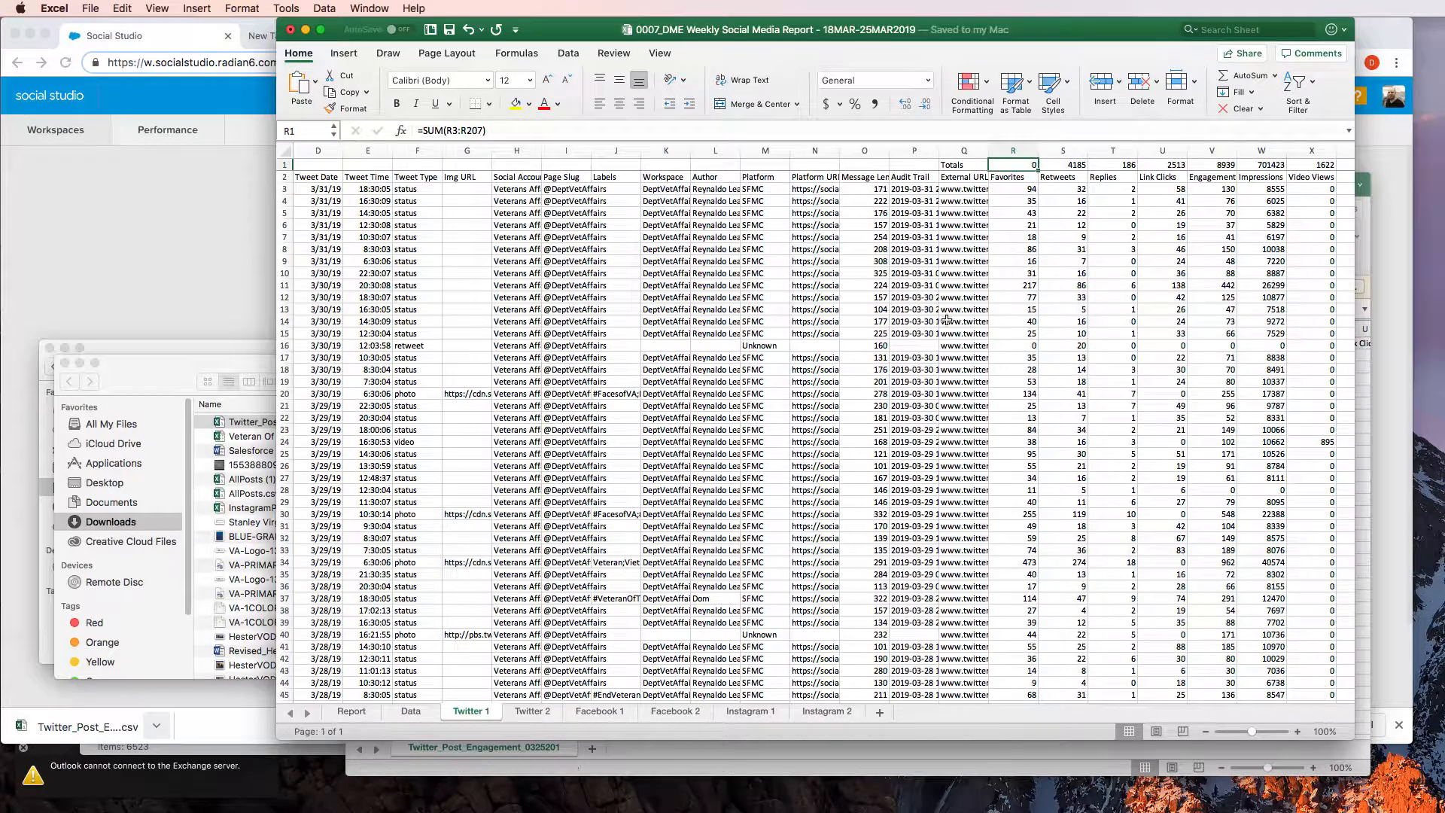
Compare the totals rows of the Twitter 1 and Twitter 2 sheets, and look over the Facebook 2 sheet
click(531, 715)
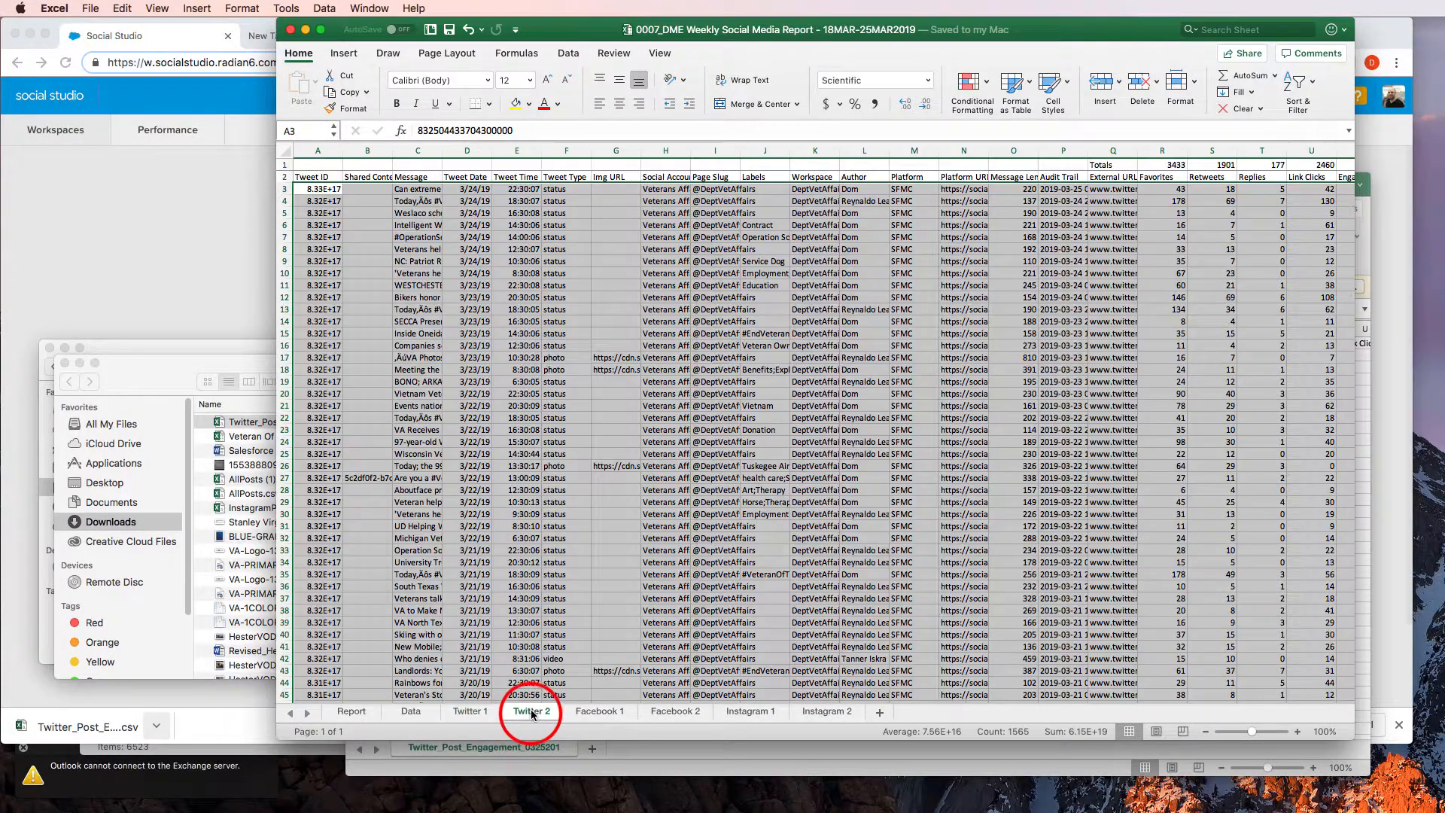
click(473, 715)
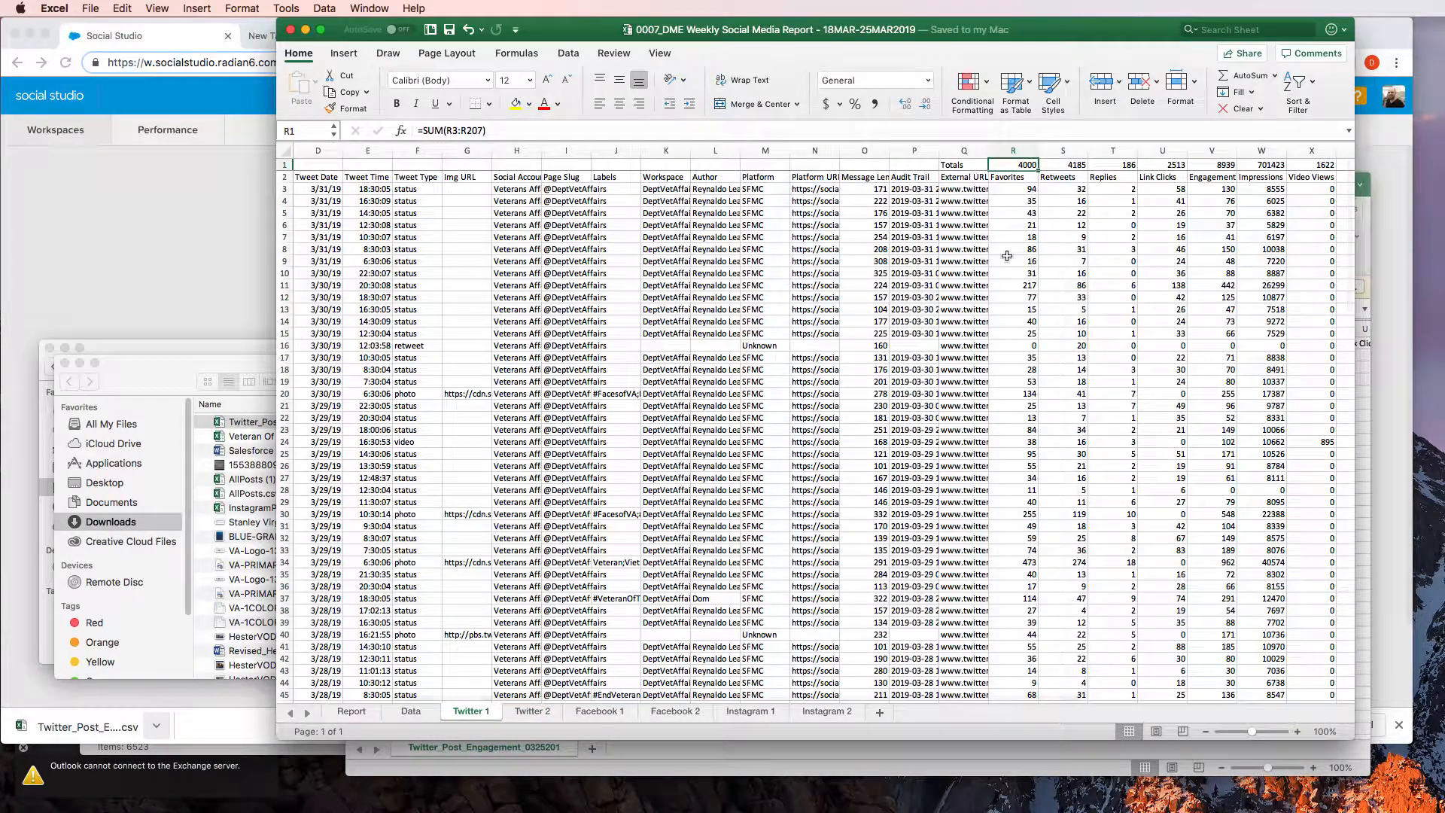
click(1014, 235)
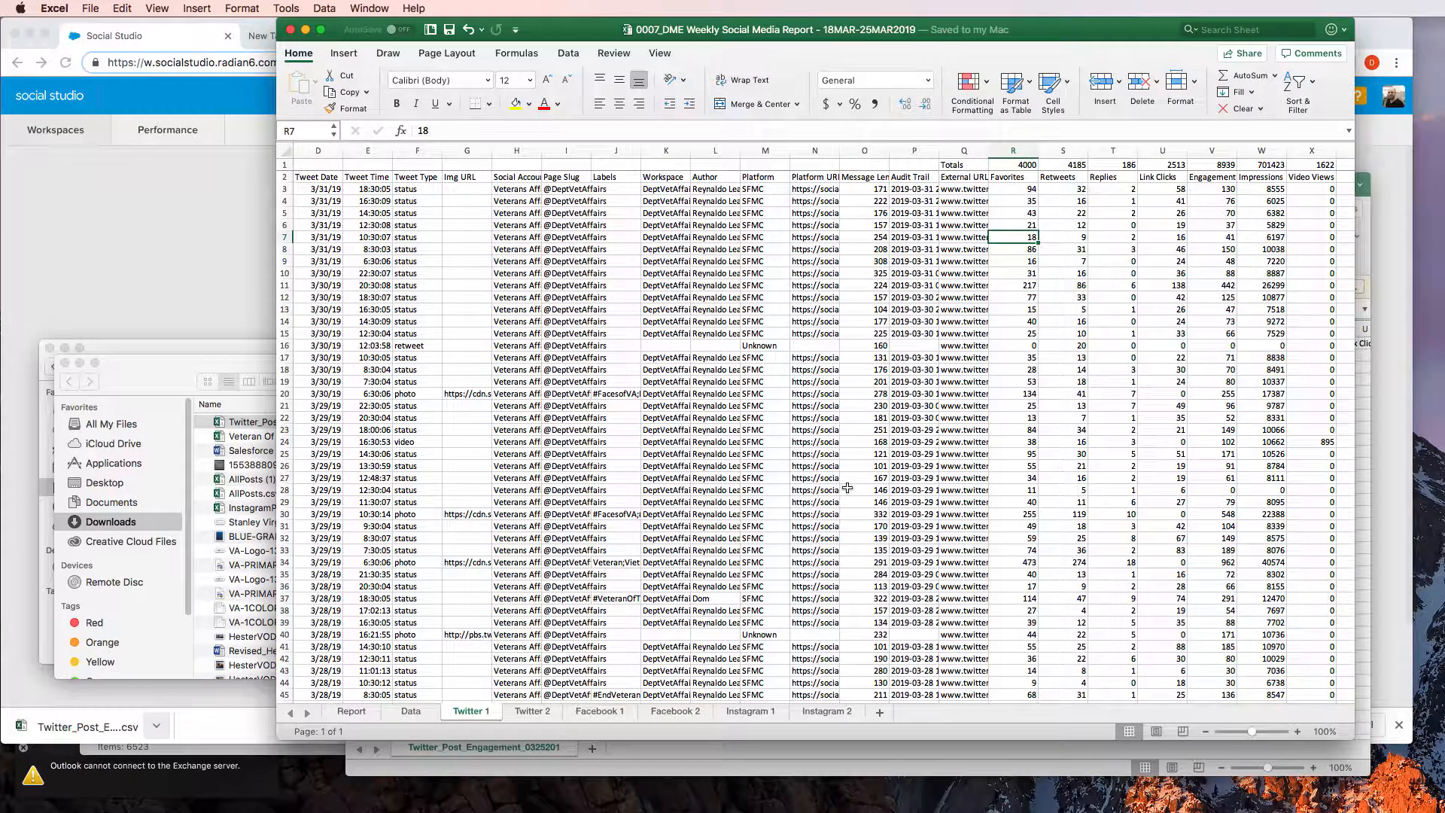
click(527, 711)
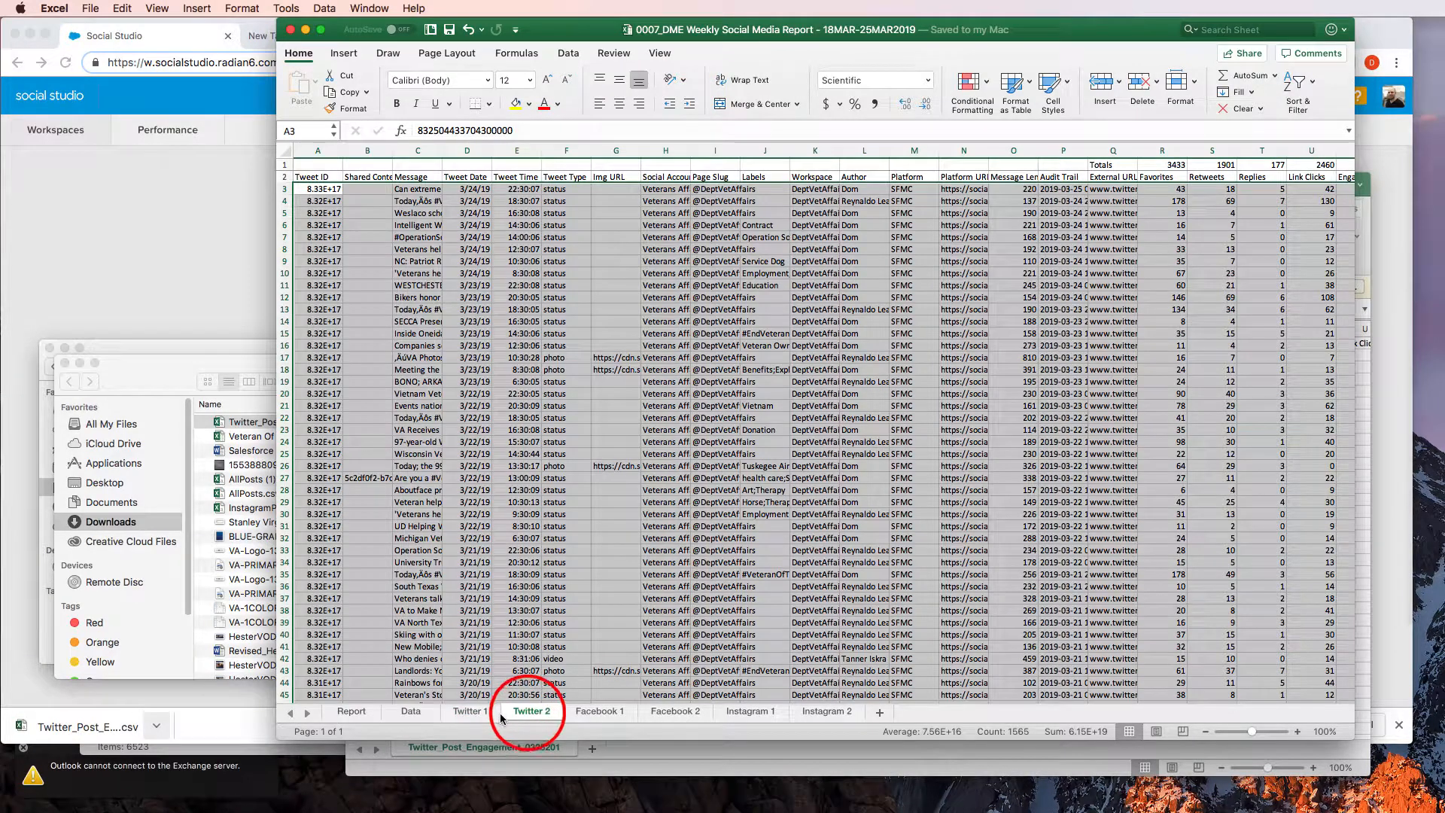
click(473, 712)
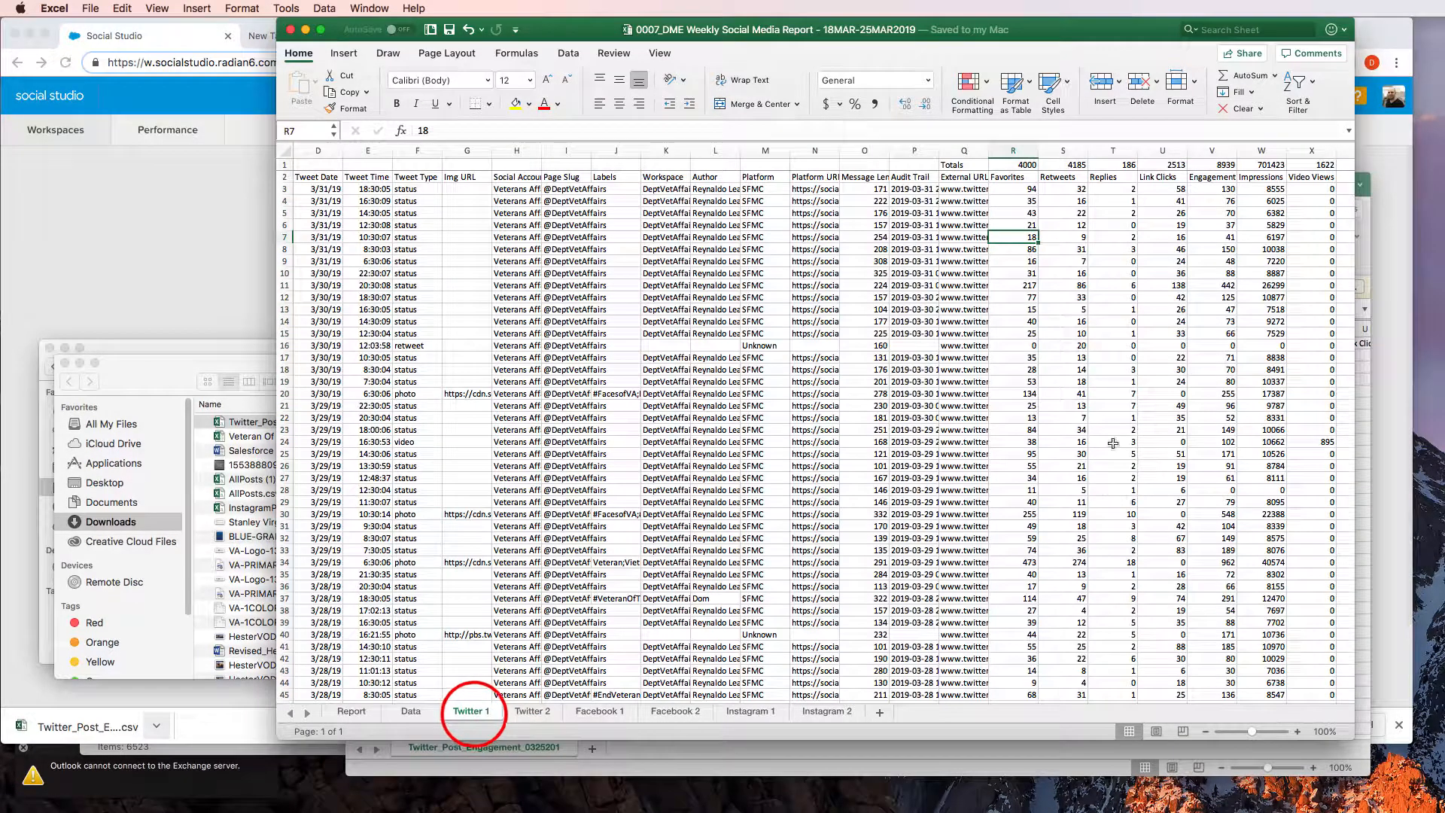
click(1079, 166)
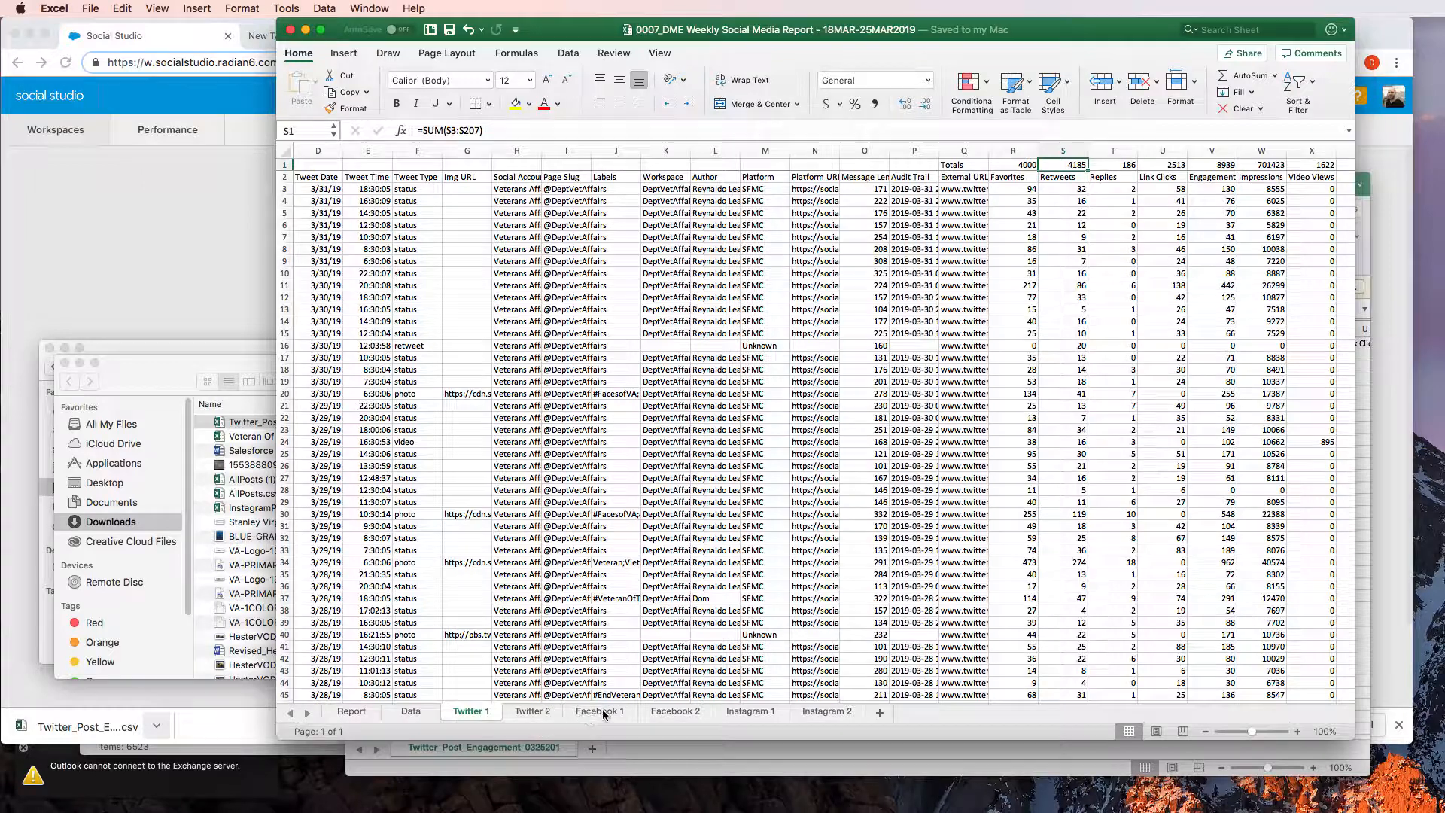
click(681, 712)
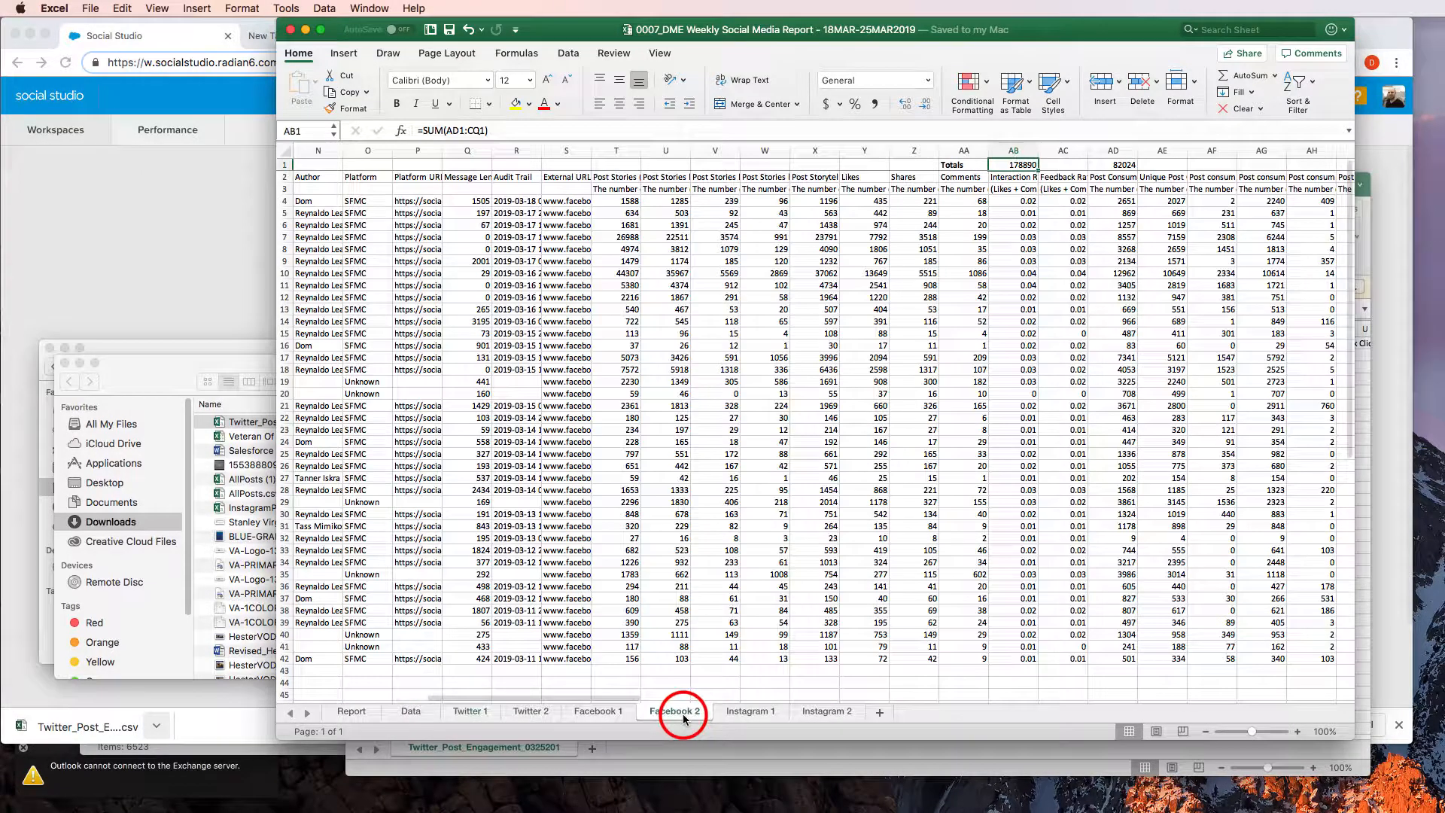
click(480, 681)
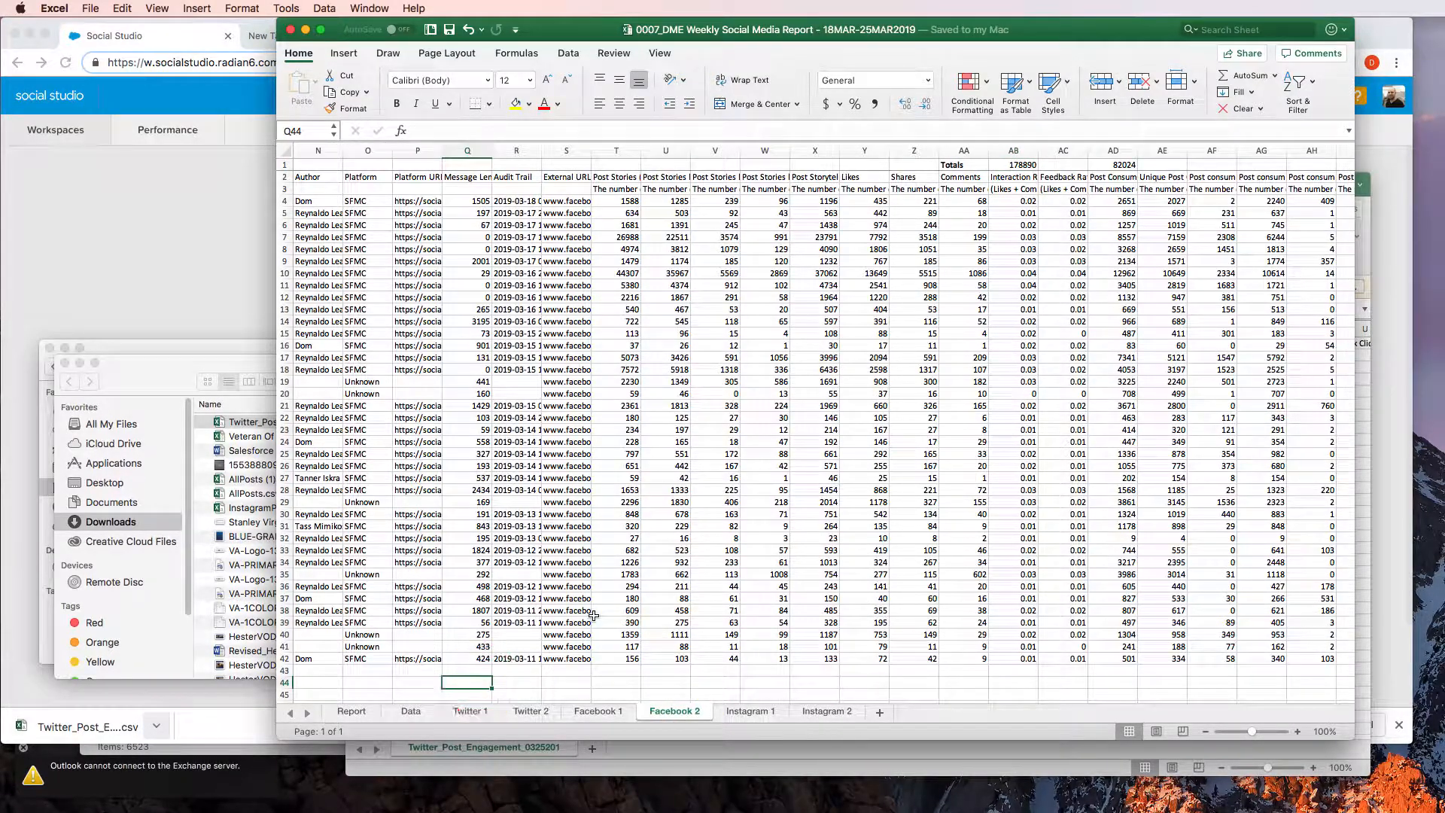
Examine the formulas behind Twitter's This week and Last week figures on the Data sheet
click(410, 711)
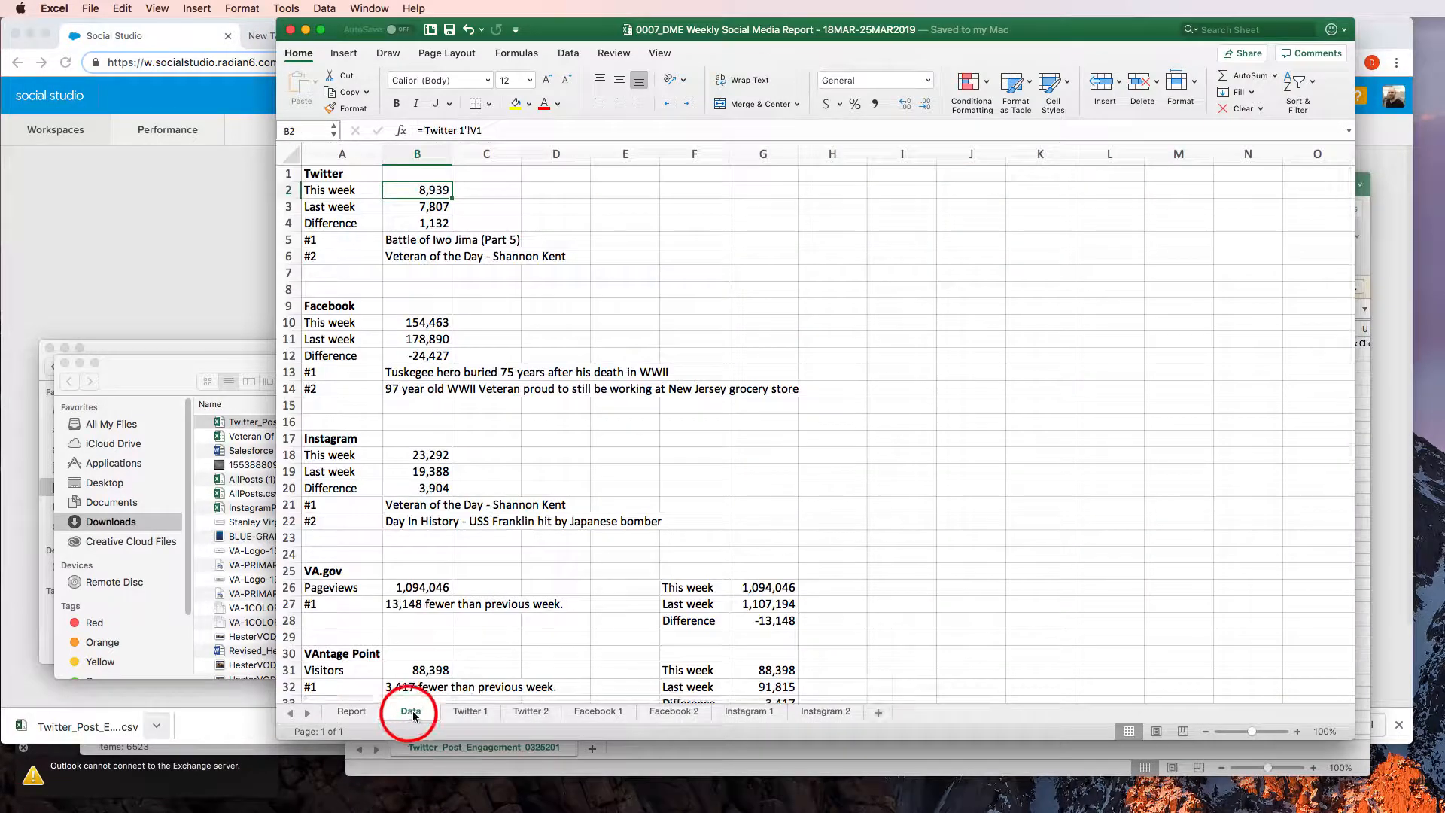
click(501, 205)
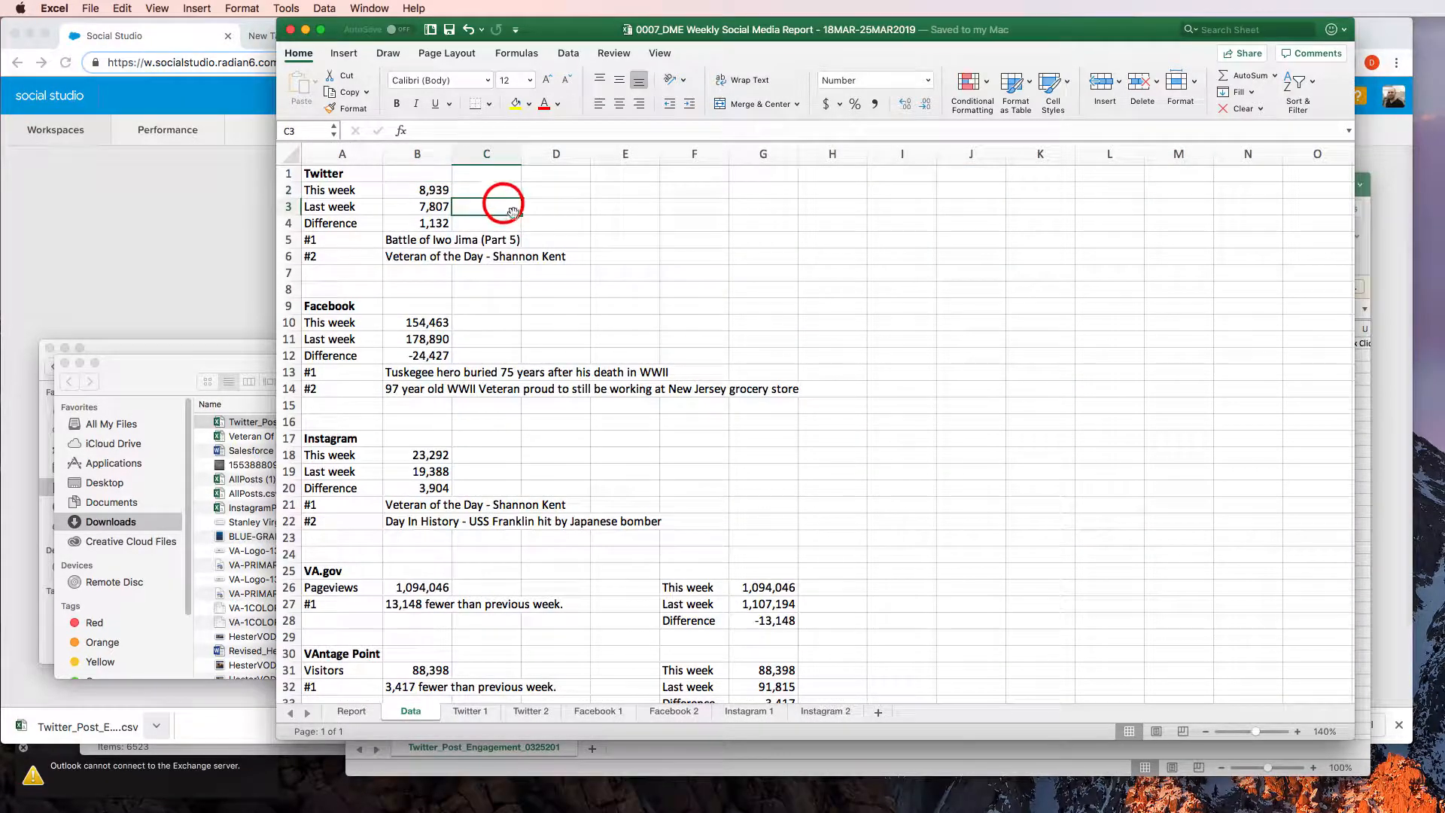
click(435, 189)
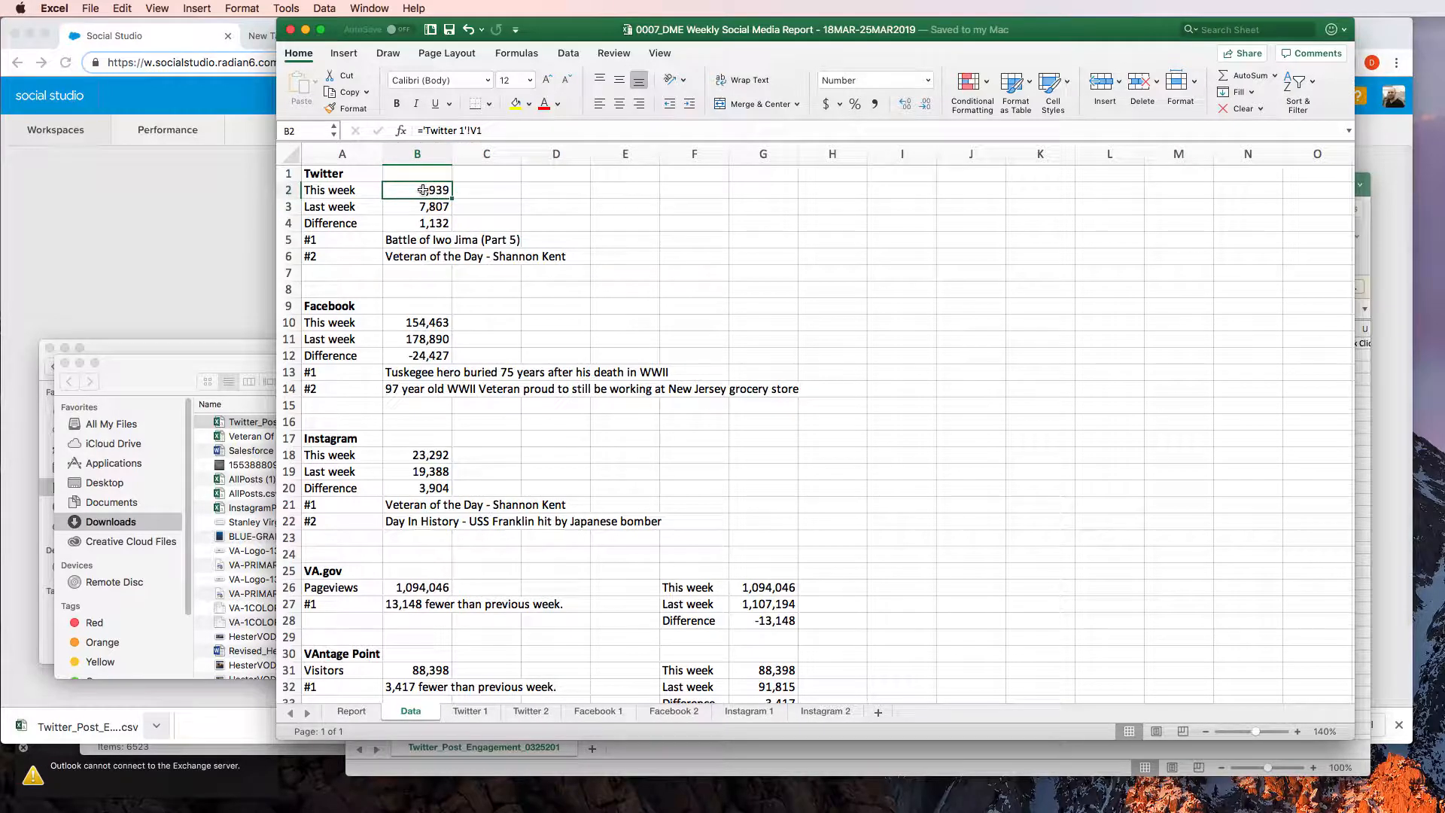
click(427, 207)
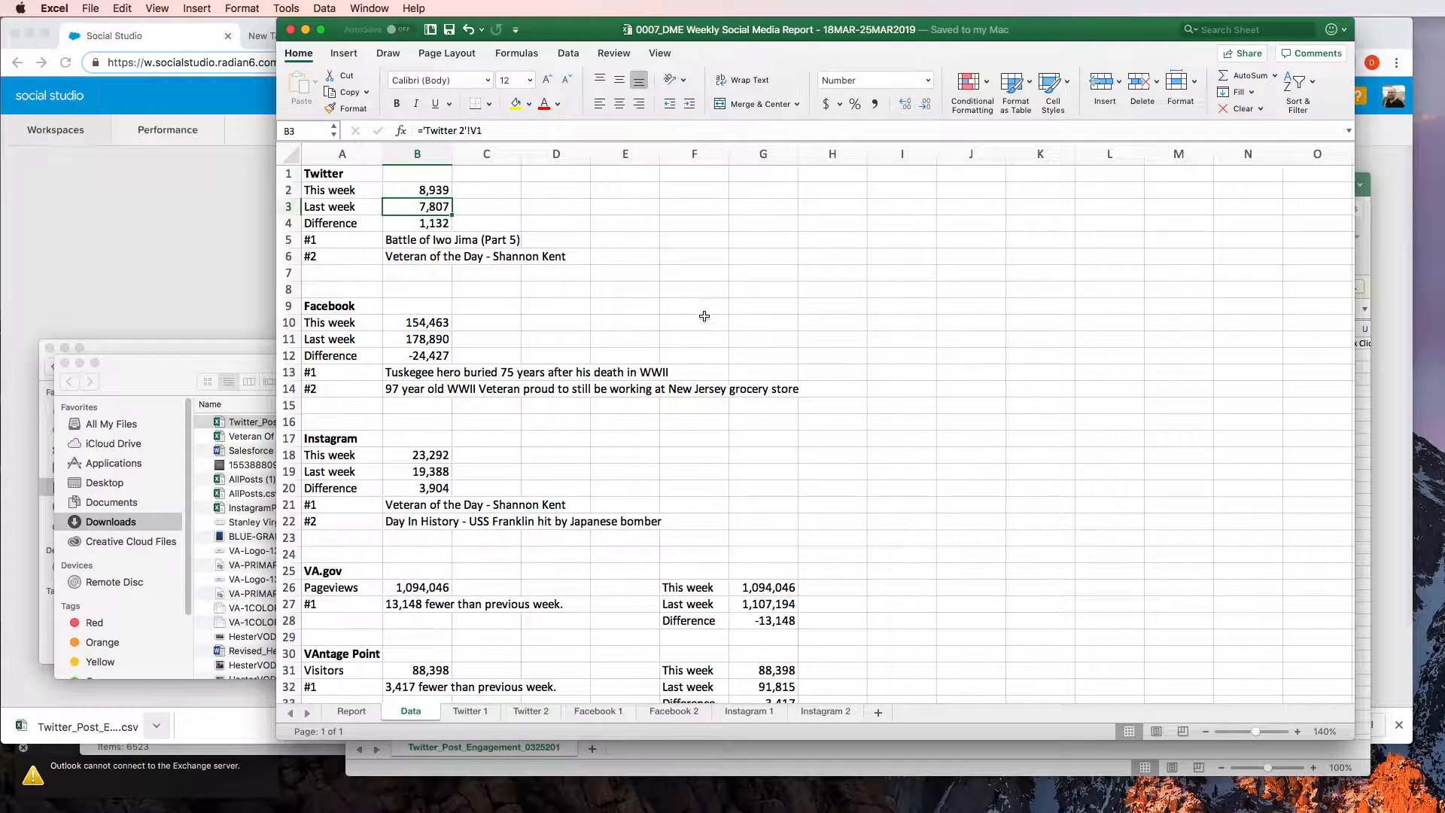
click(696, 307)
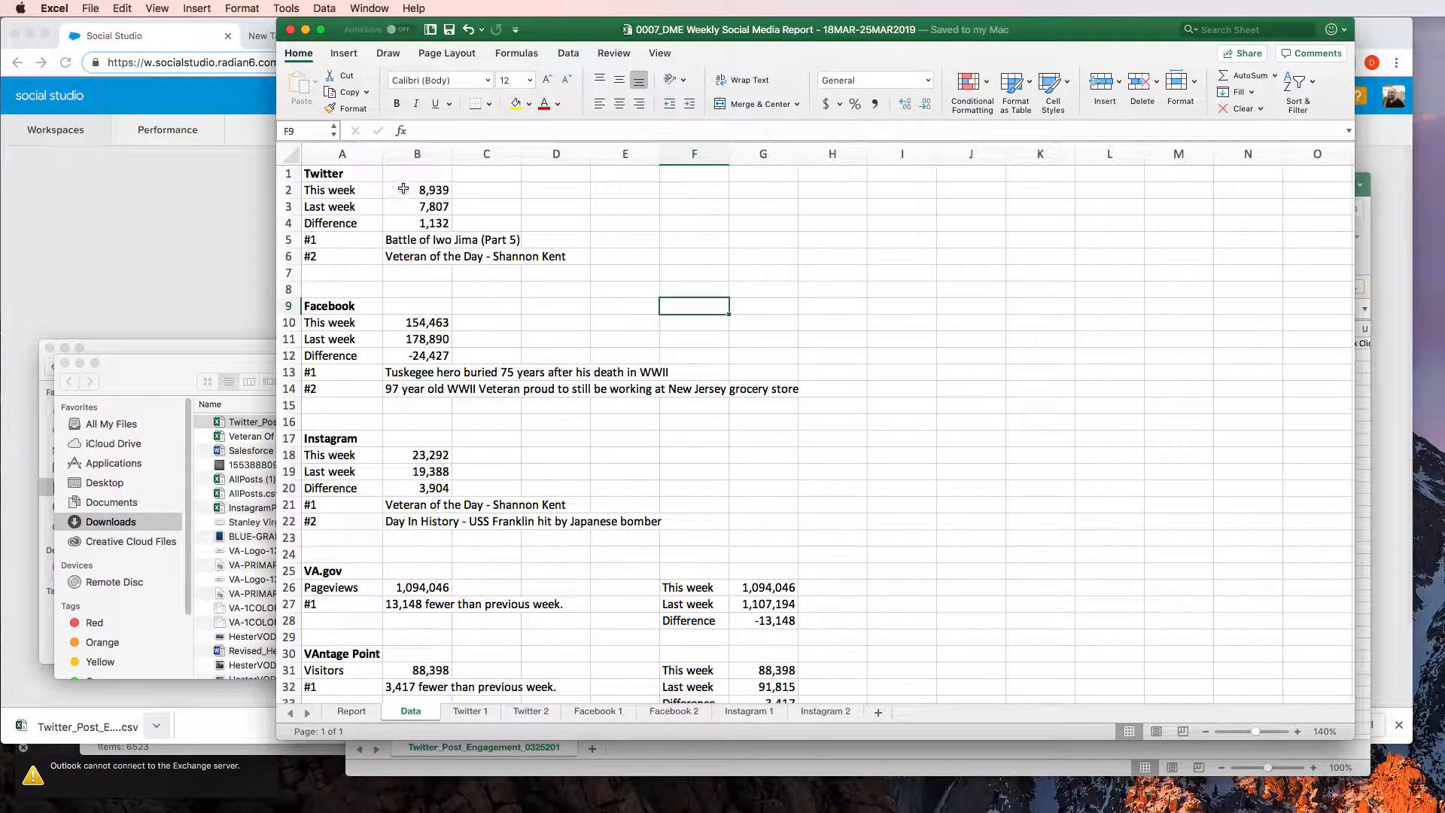
Shade Twitter's This week, Last week and Difference values (B2:B4) on the Data sheet with a light orange fill
drag(403, 189, 423, 222)
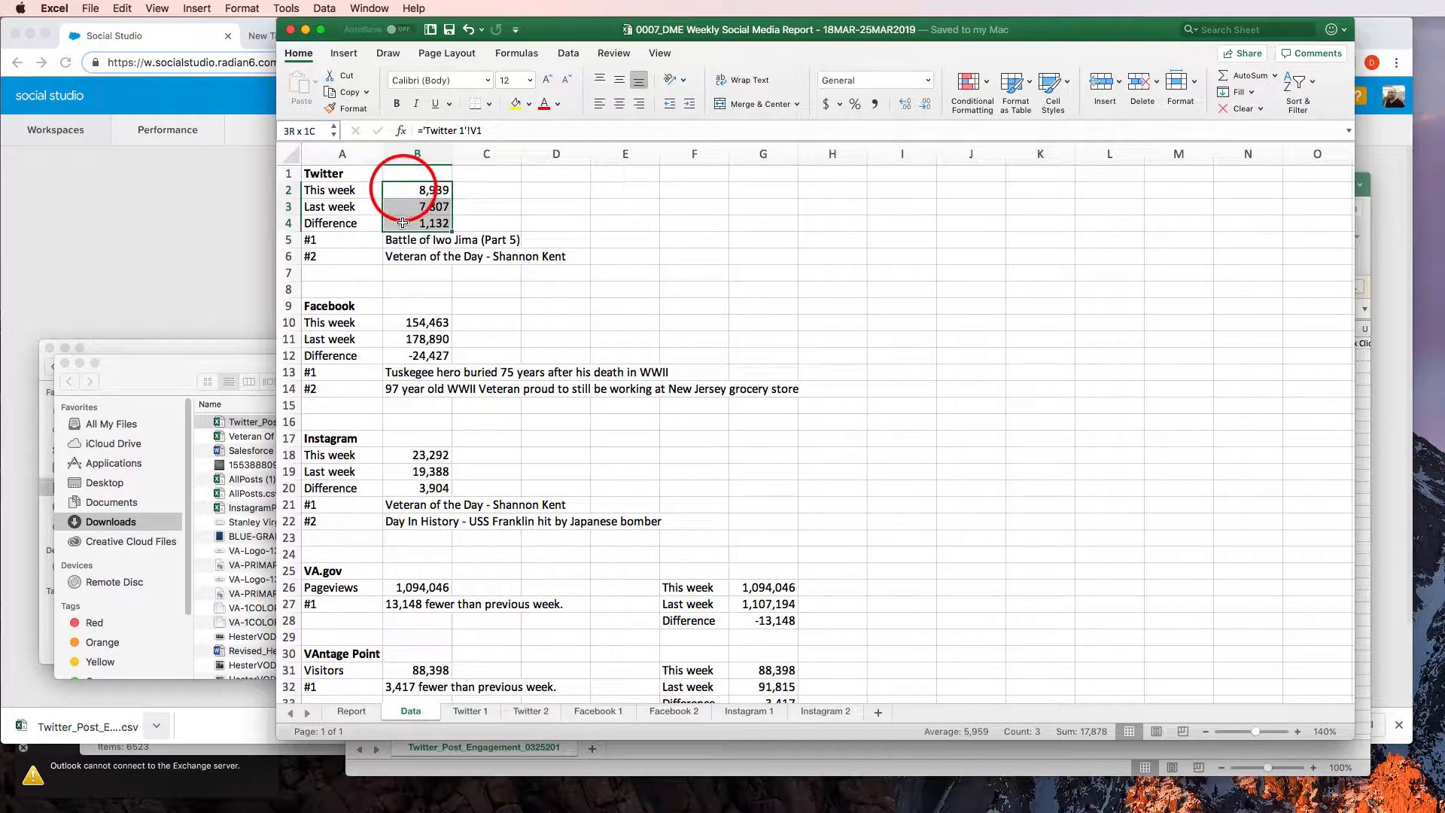
click(529, 106)
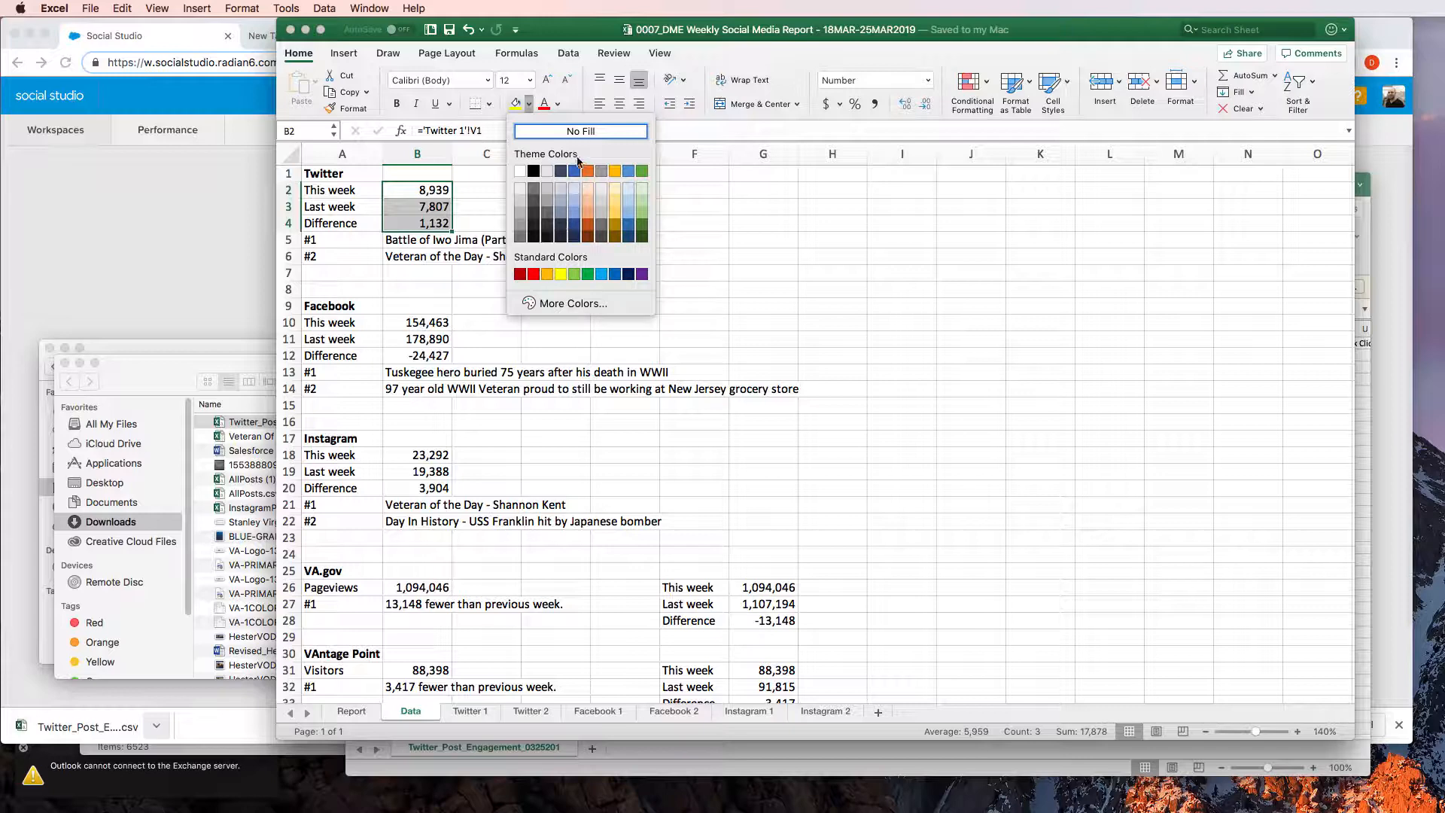
click(536, 274)
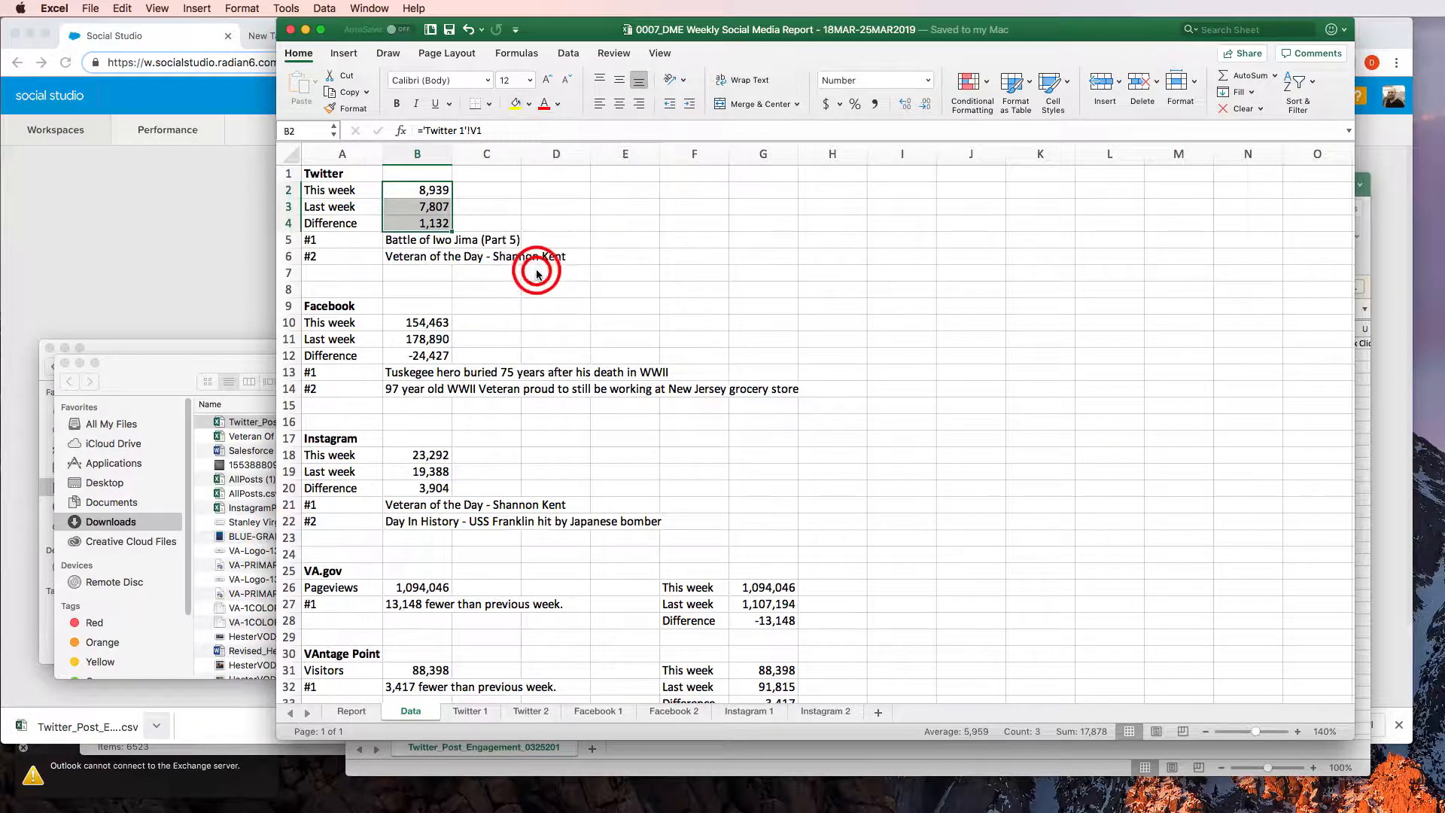
click(529, 104)
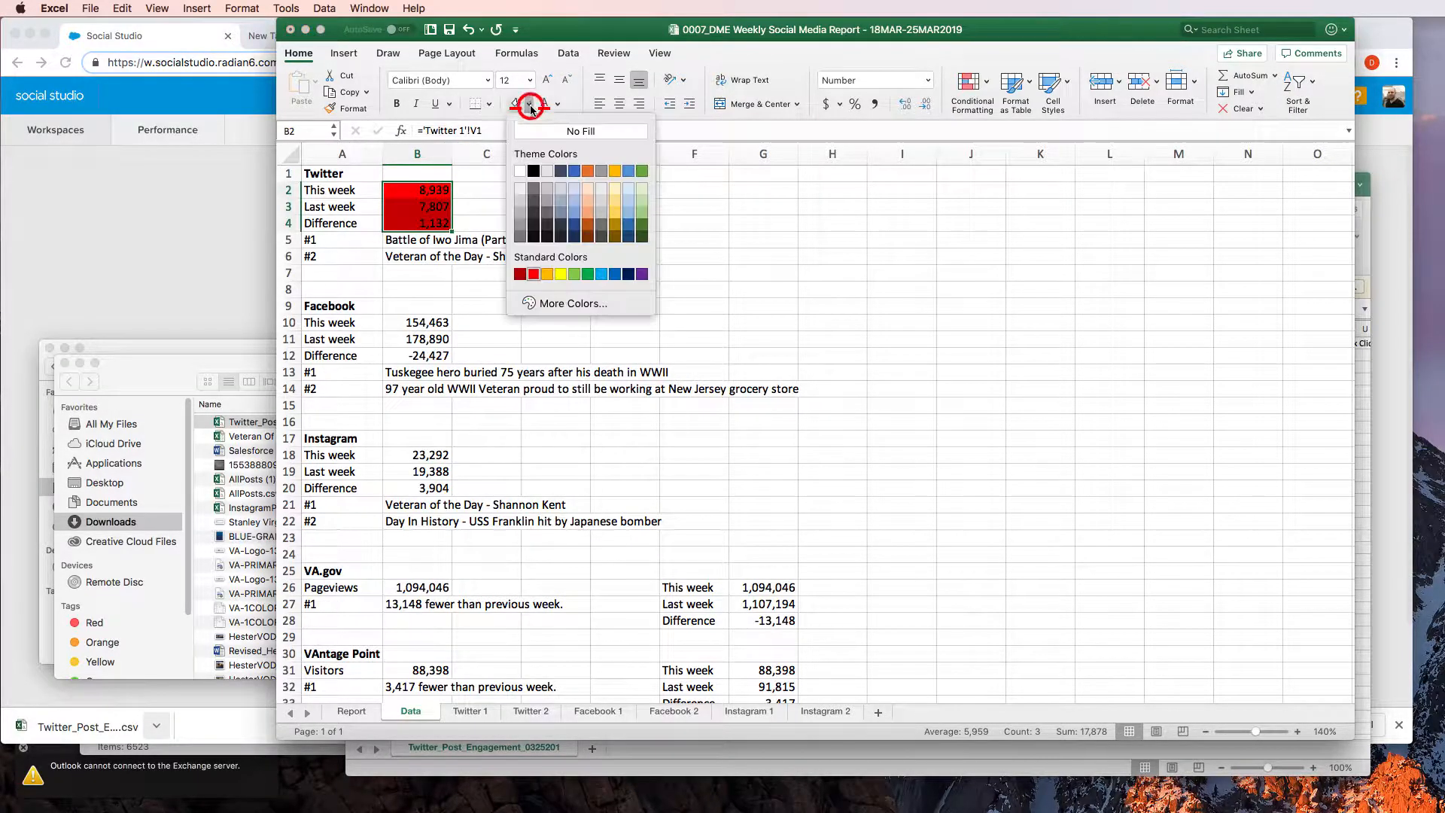
click(590, 195)
click(556, 207)
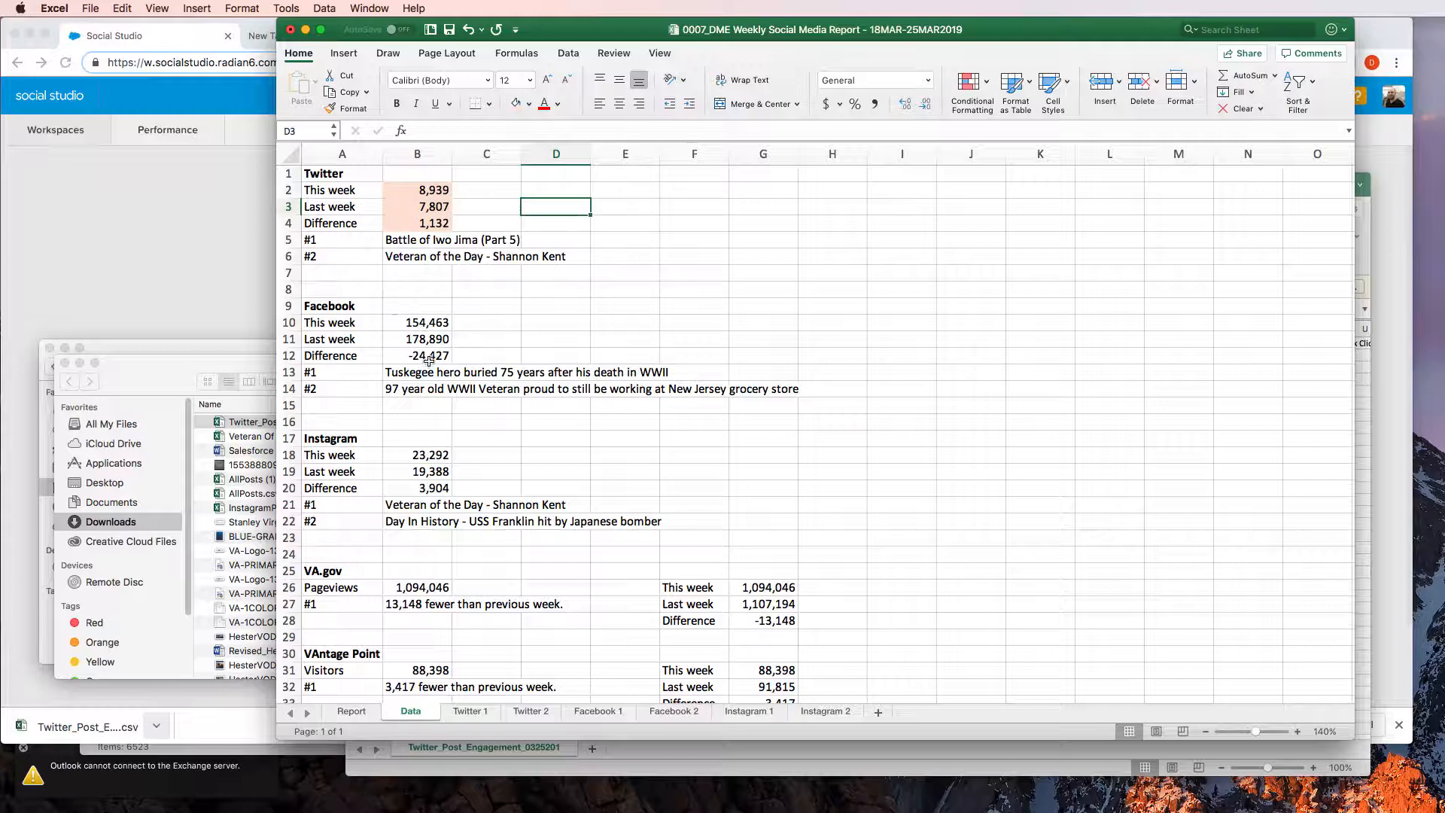
Apply the same light orange fill to the Facebook figures in B10:B12 and the Instagram figures in B18:B20
drag(422, 324, 424, 355)
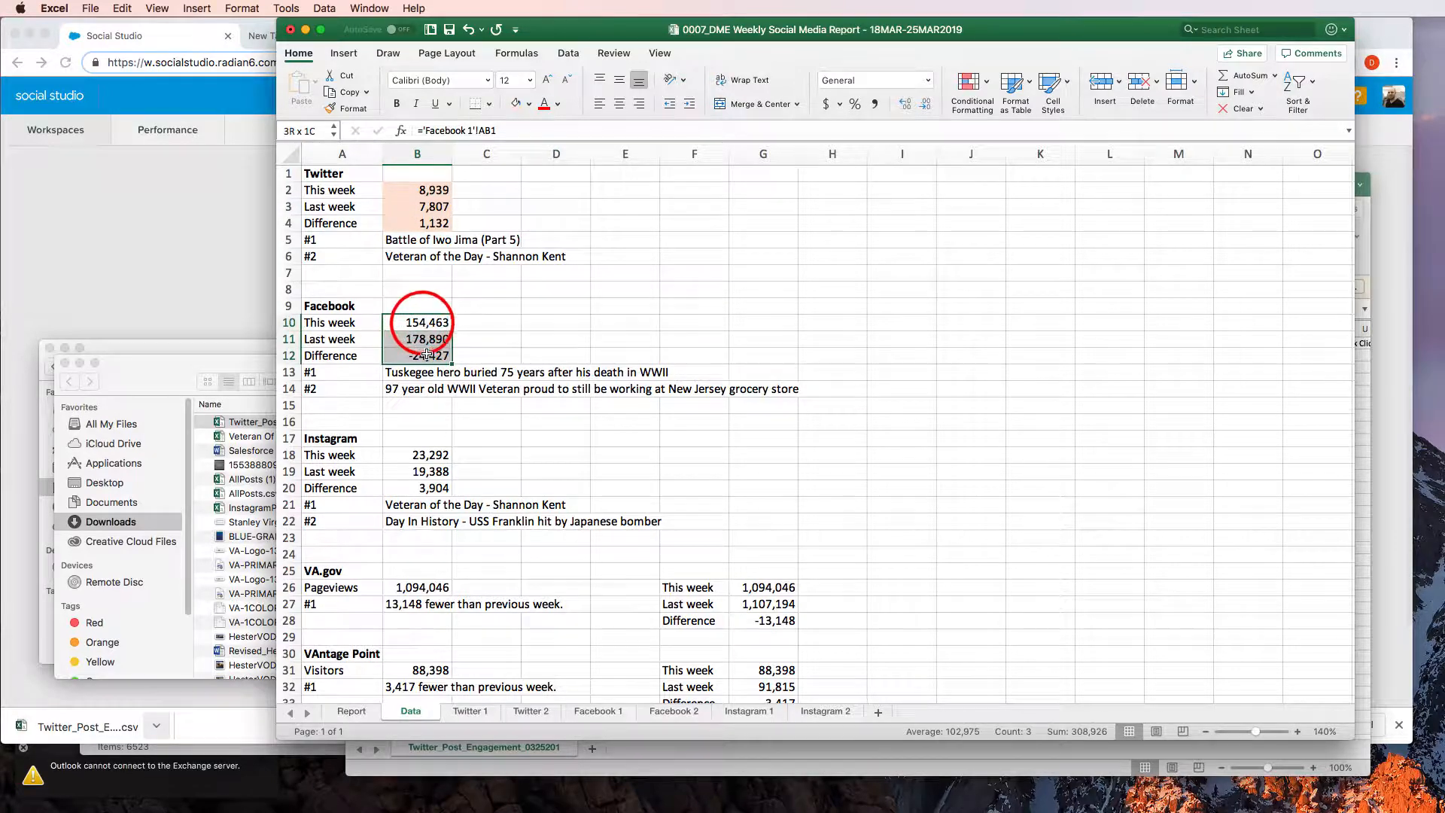
click(517, 103)
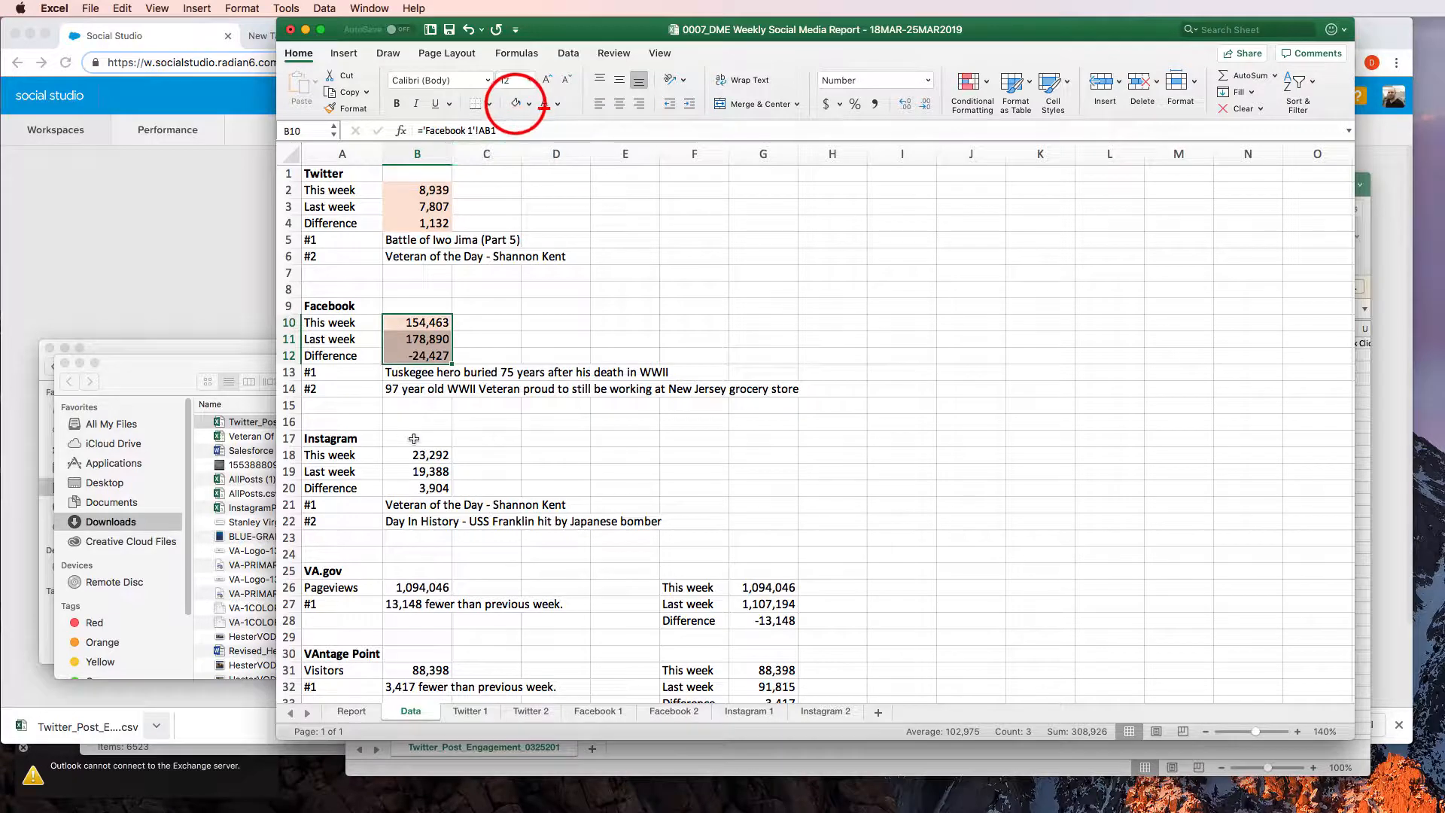
drag(423, 455, 422, 488)
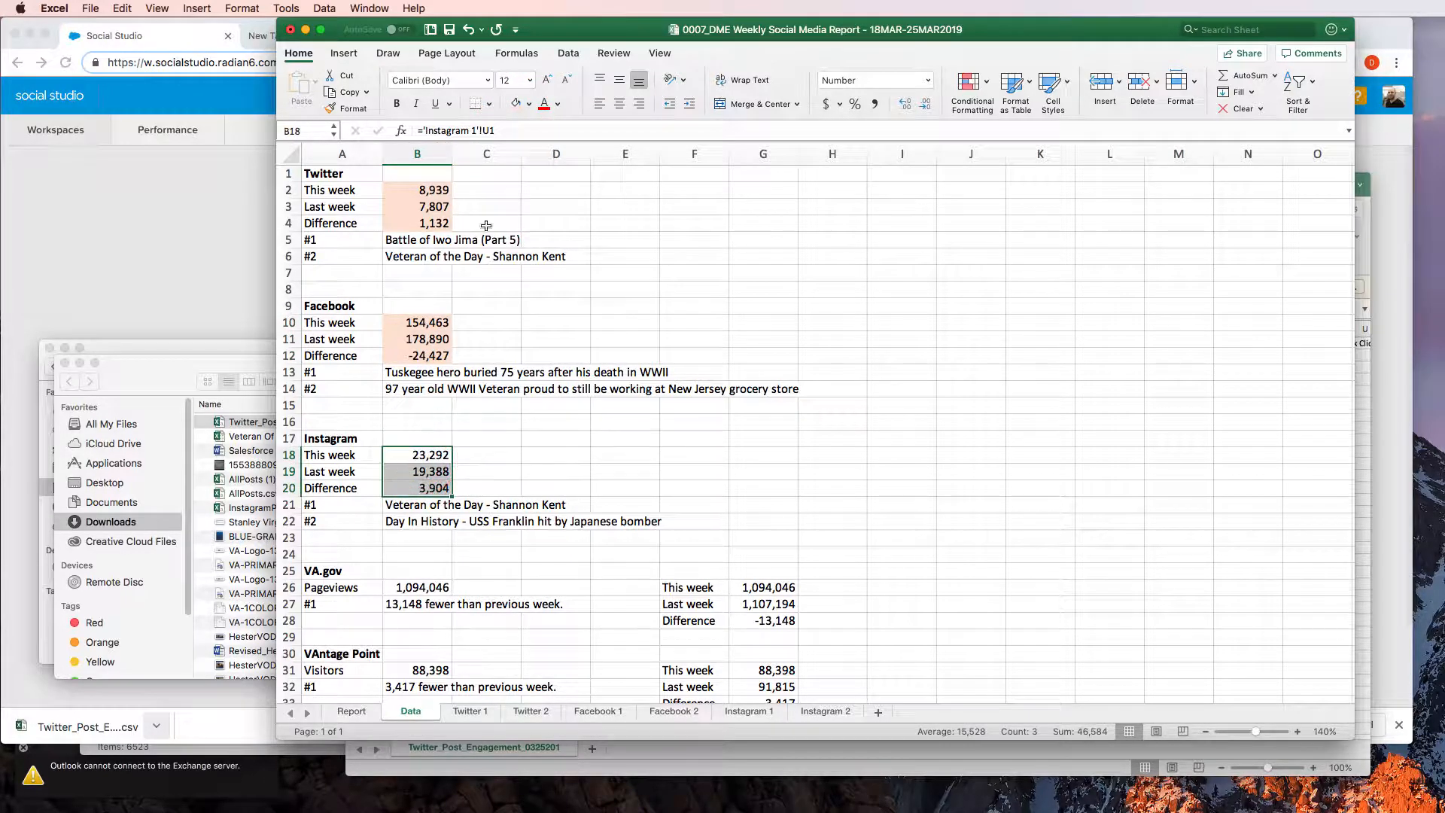
click(517, 103)
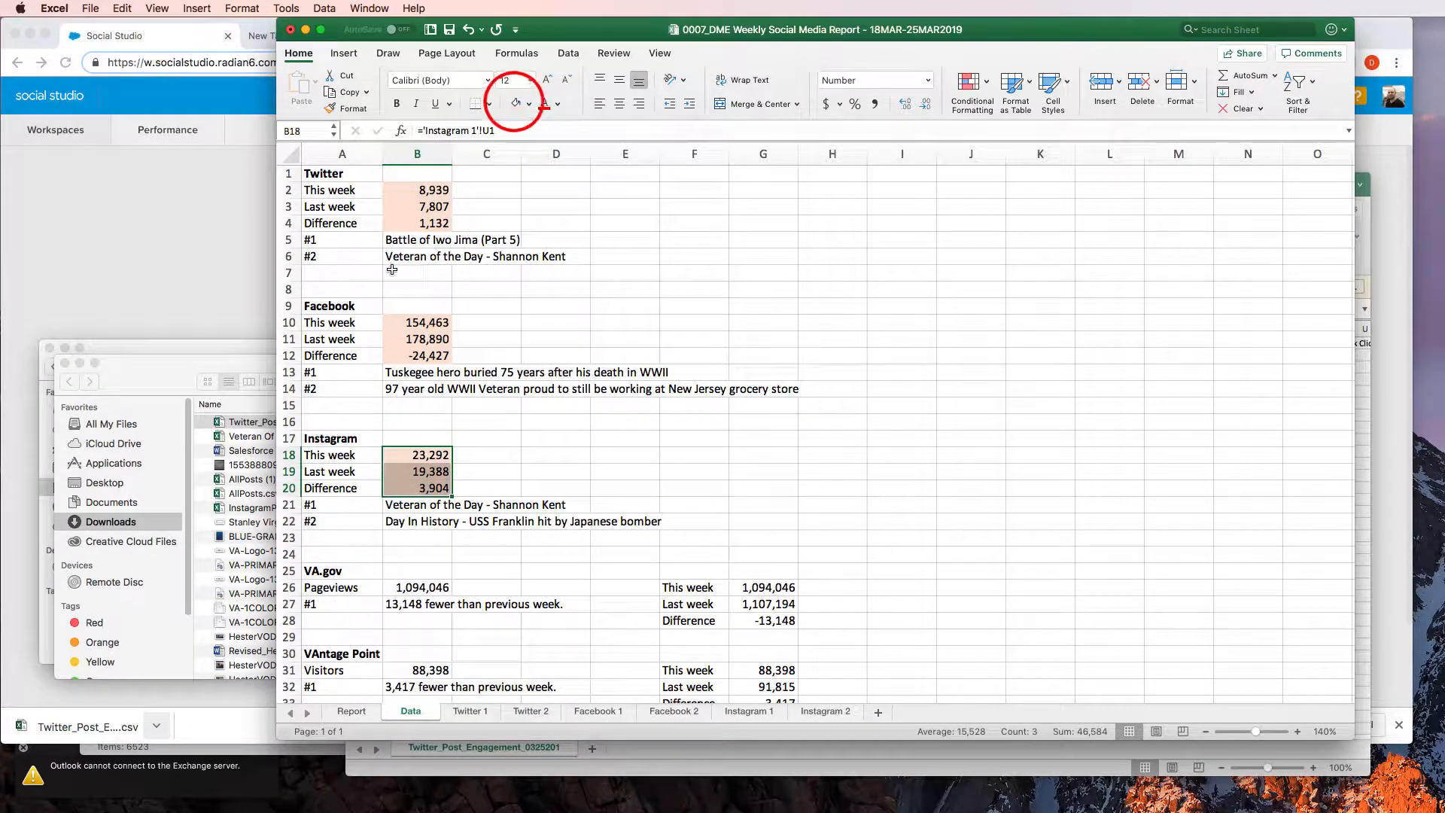
Look over the #1 and #2 top post entries for Twitter, Facebook and Instagram on the Data sheet
click(397, 240)
click(394, 373)
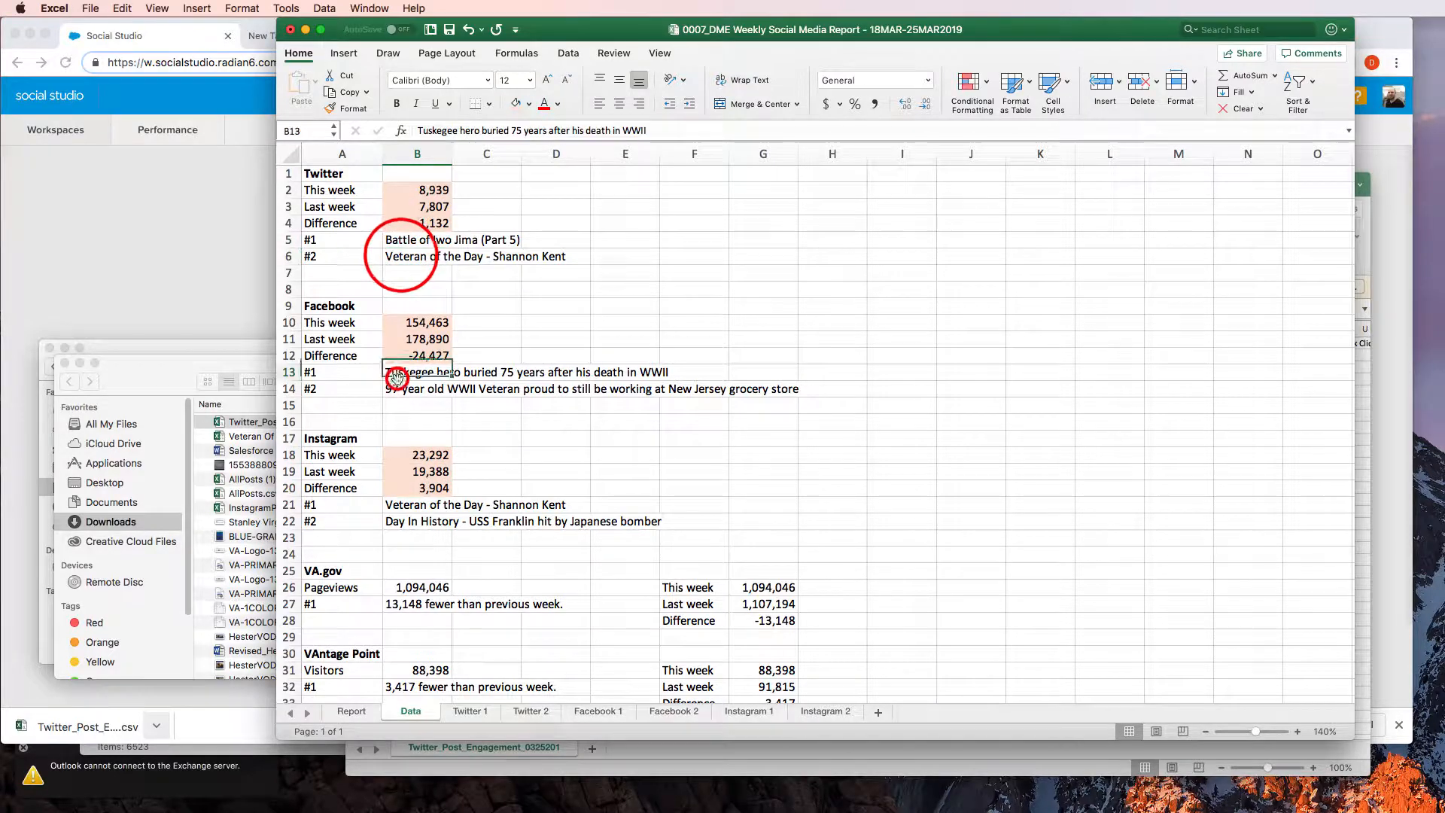
click(400, 390)
click(399, 504)
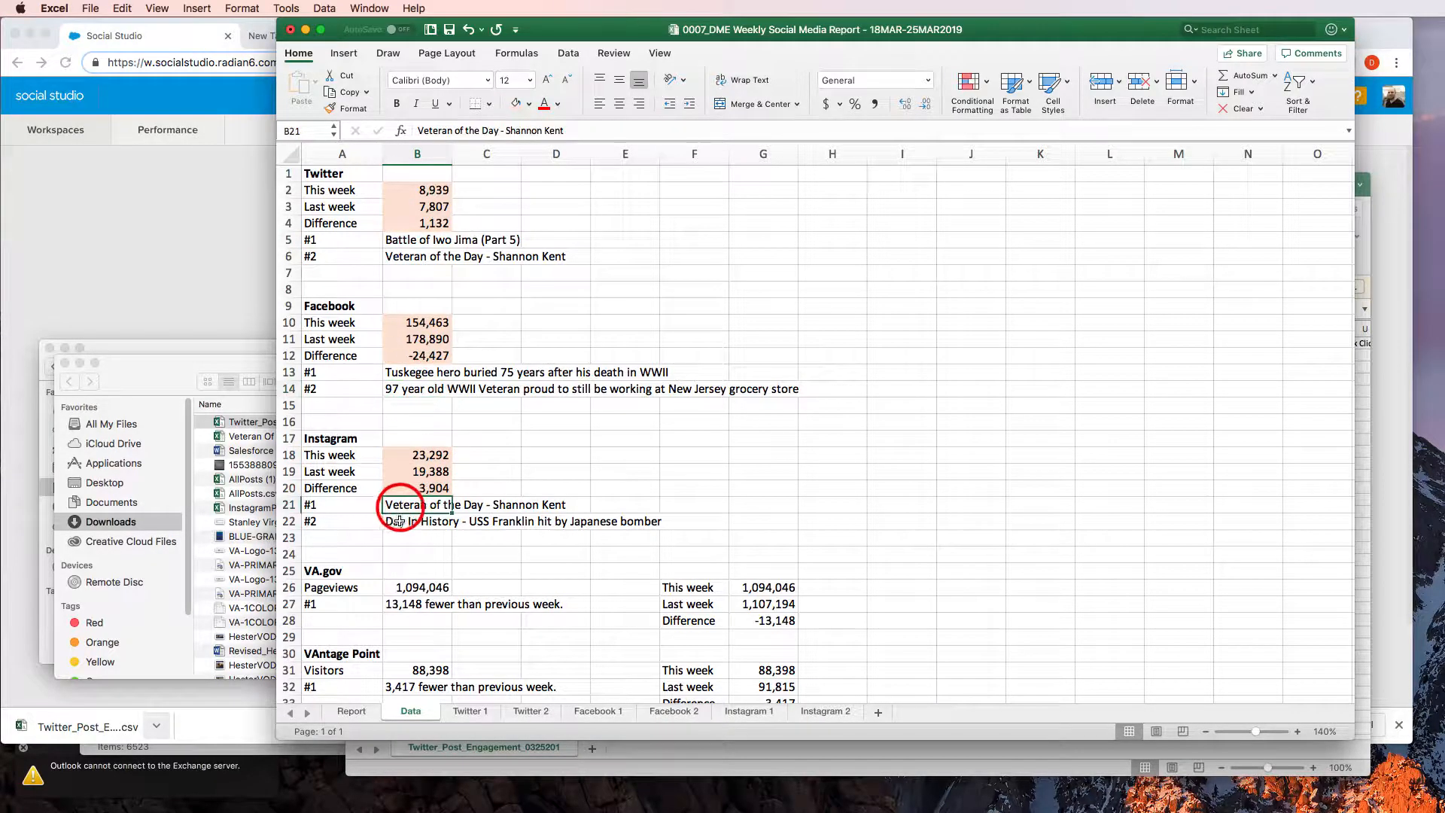
click(405, 518)
click(418, 238)
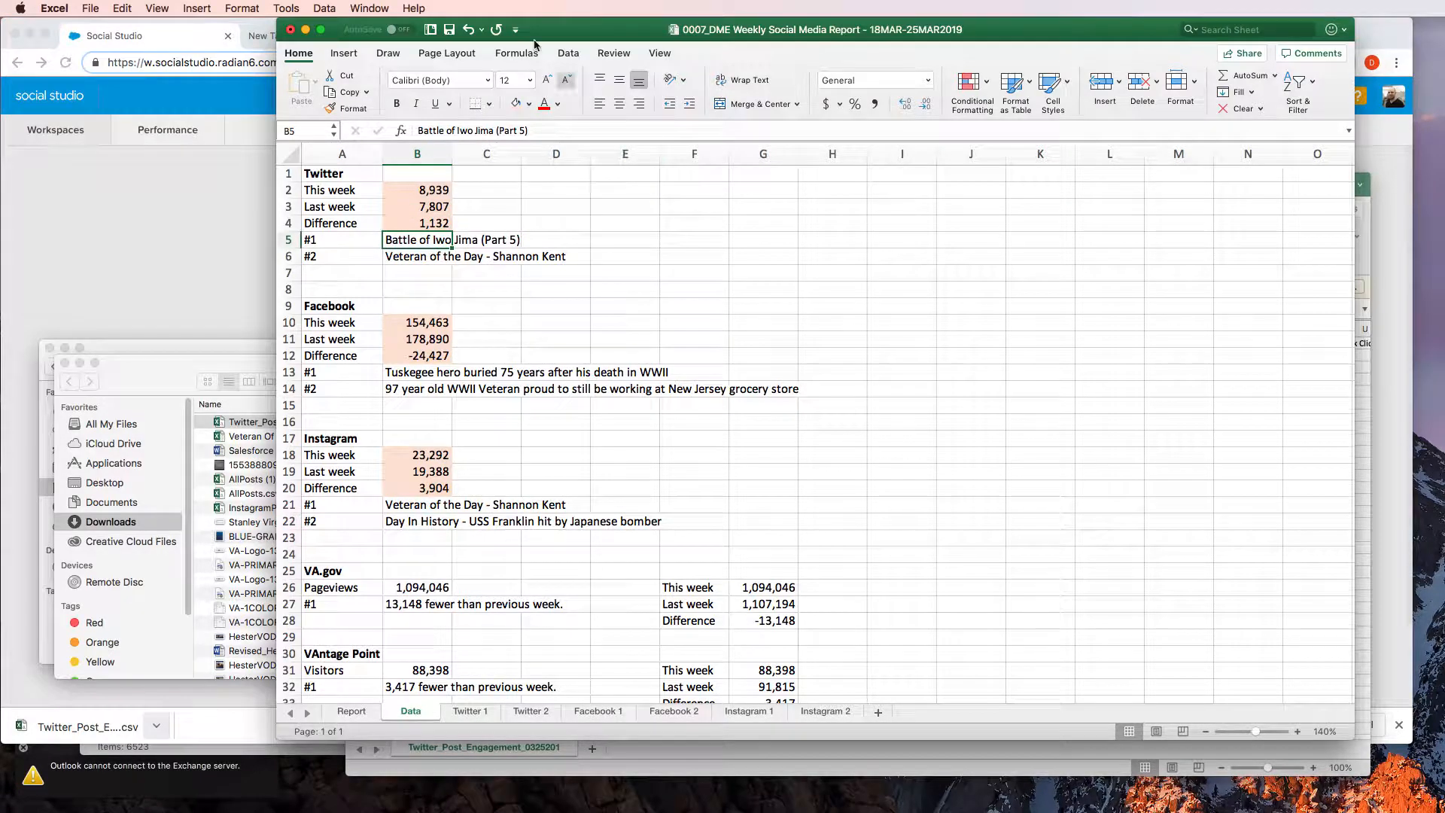
Switch to the Facebook 2 sheet and go to the first cell of the last post row, A42
click(673, 711)
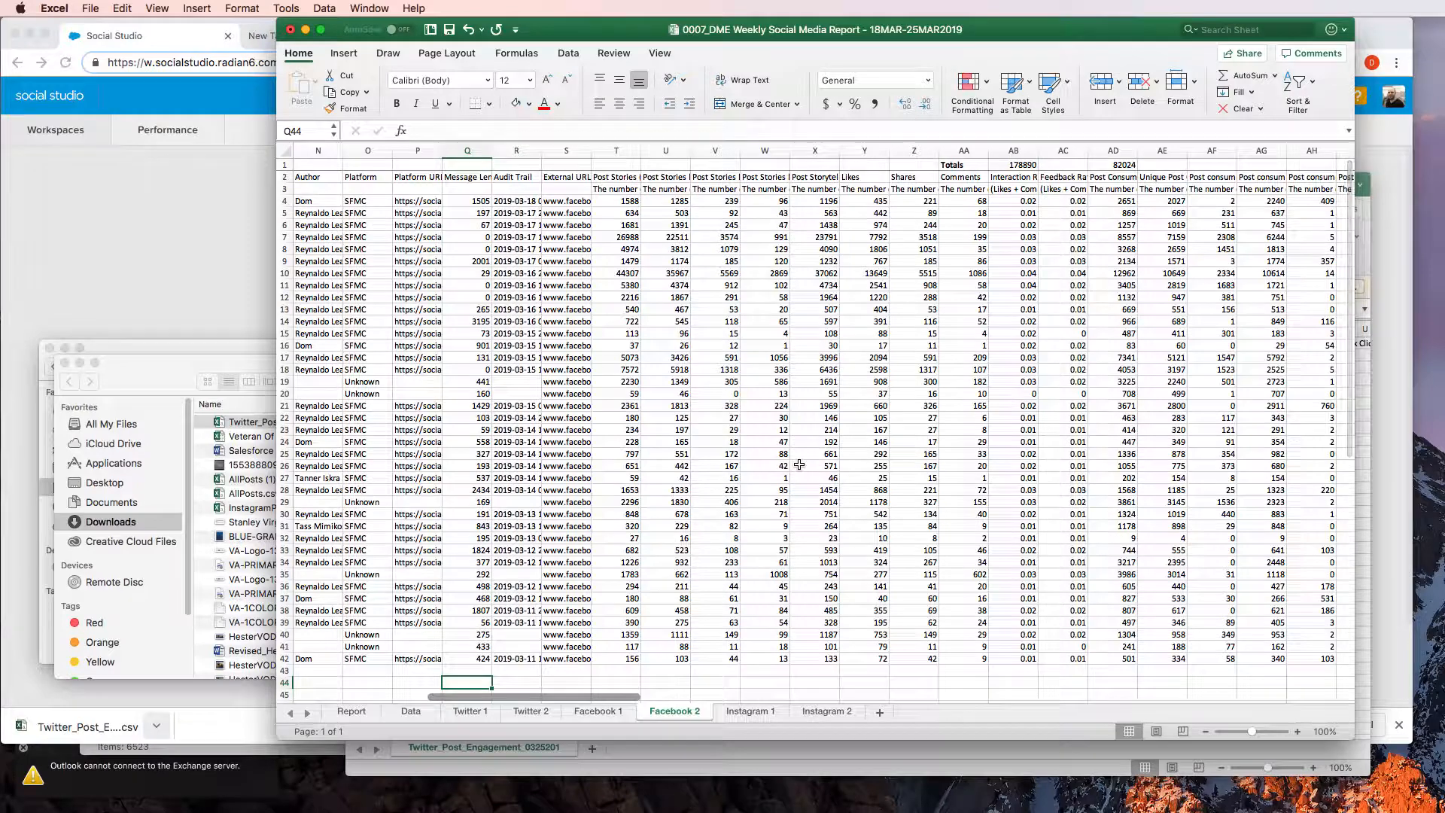
key(Left)
key(Left)
key(Left)
key(Left)
key(Left)
key(Left)
key(Left)
key(Left)
key(Left)
key(Left)
key(Left)
key(Left)
key(Left)
key(Left)
key(Left)
key(Left)
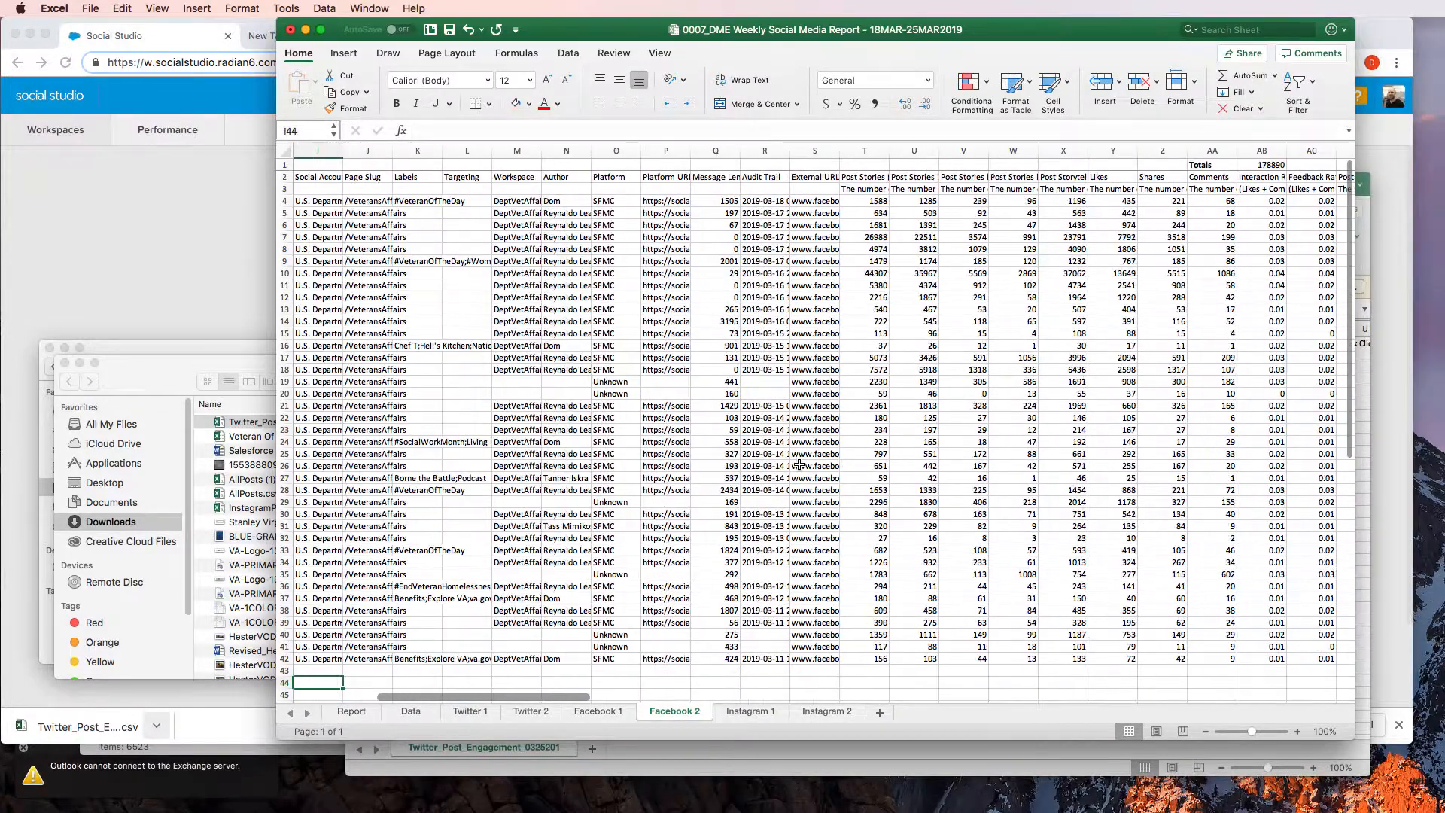
key(Up)
key(Up)
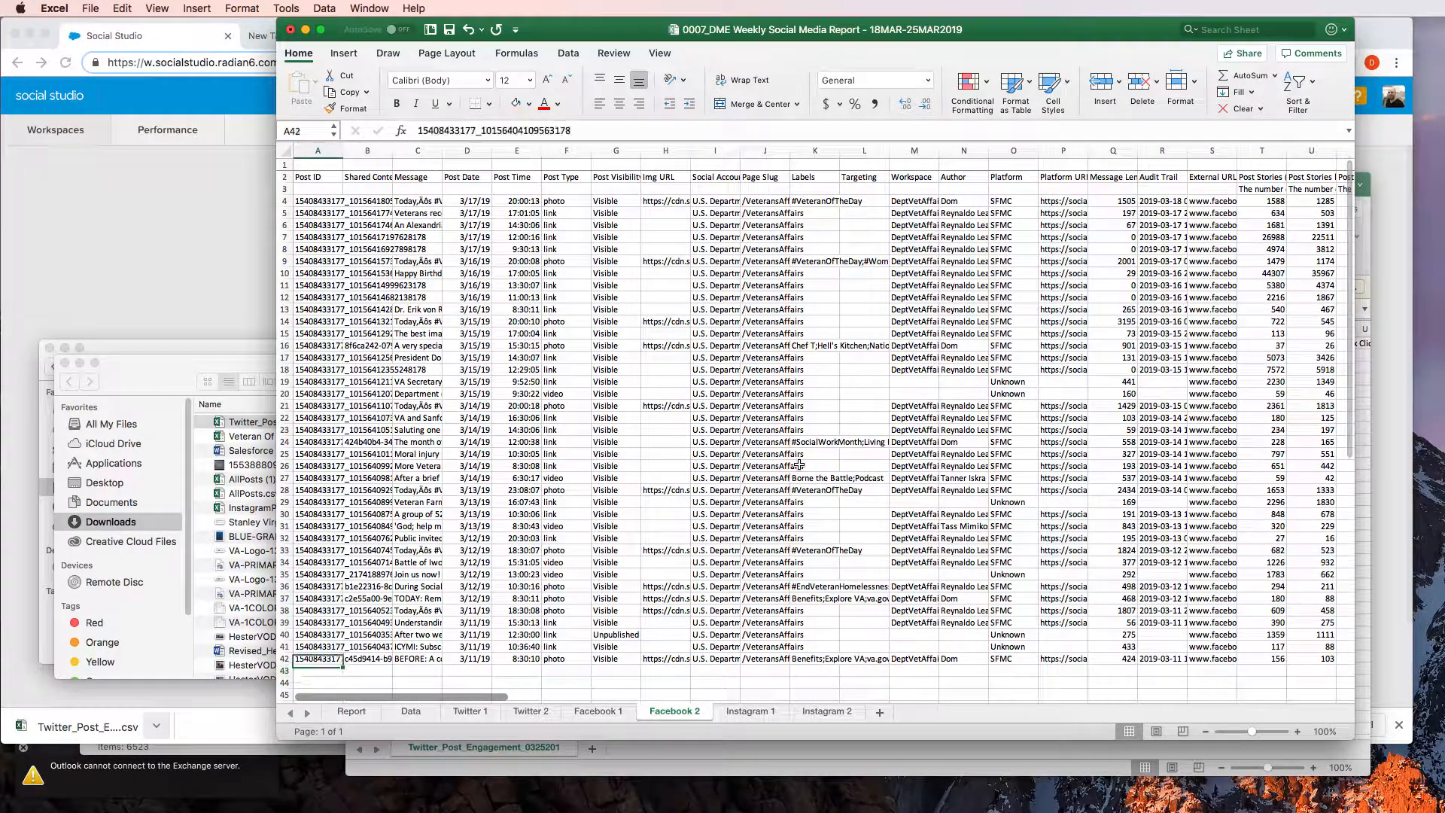
key(shift+Right)
key(shift+Right)
key(shift+Right)
key(shift+Right)
key(shift+Right)
key(shift+Right)
key(shift+Right)
key(shift+Right)
key(shift+Right)
key(shift+Right)
key(shift+Right)
key(shift+Right)
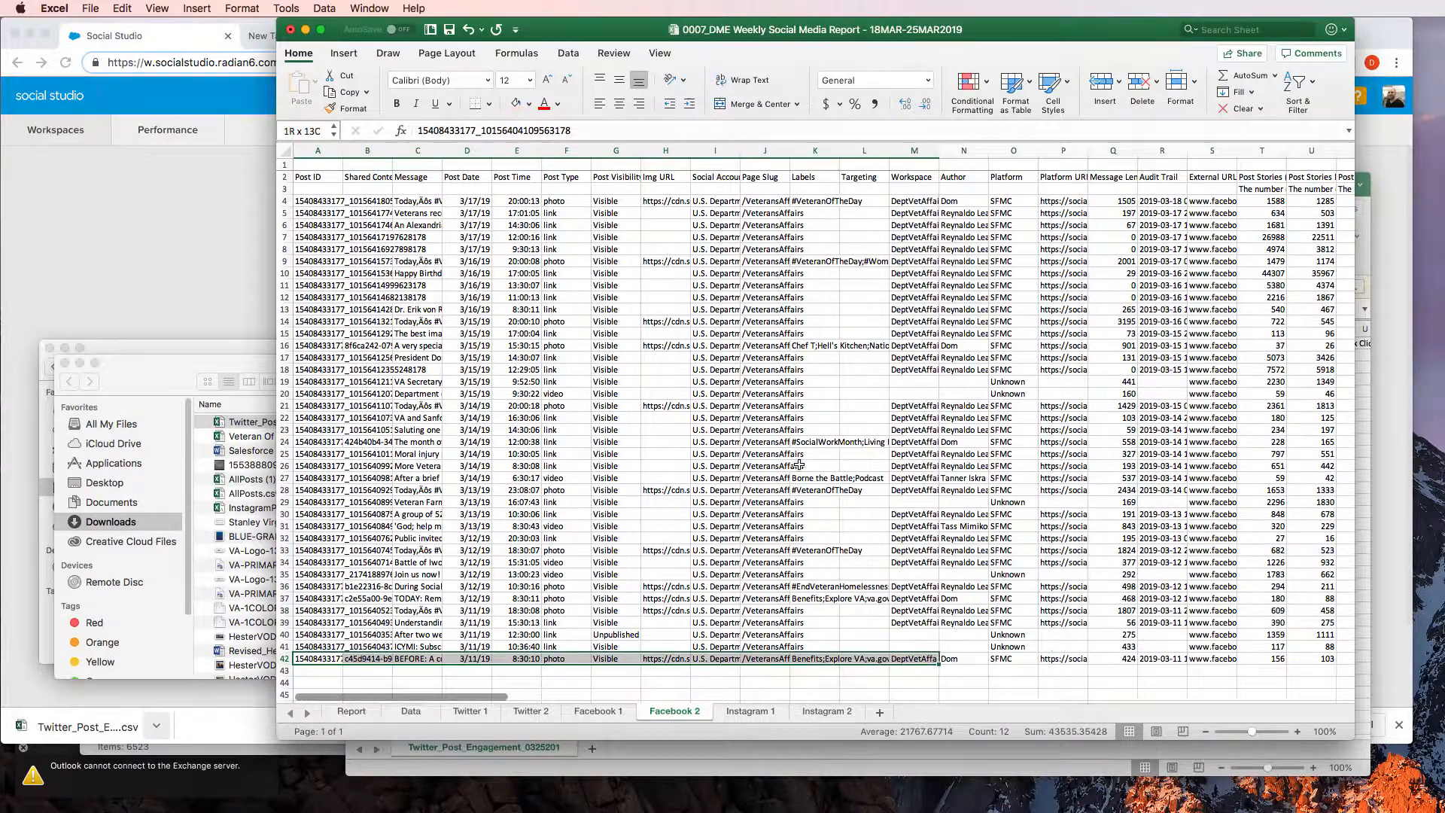
scroll(799, 464, right, 15)
key(Left)
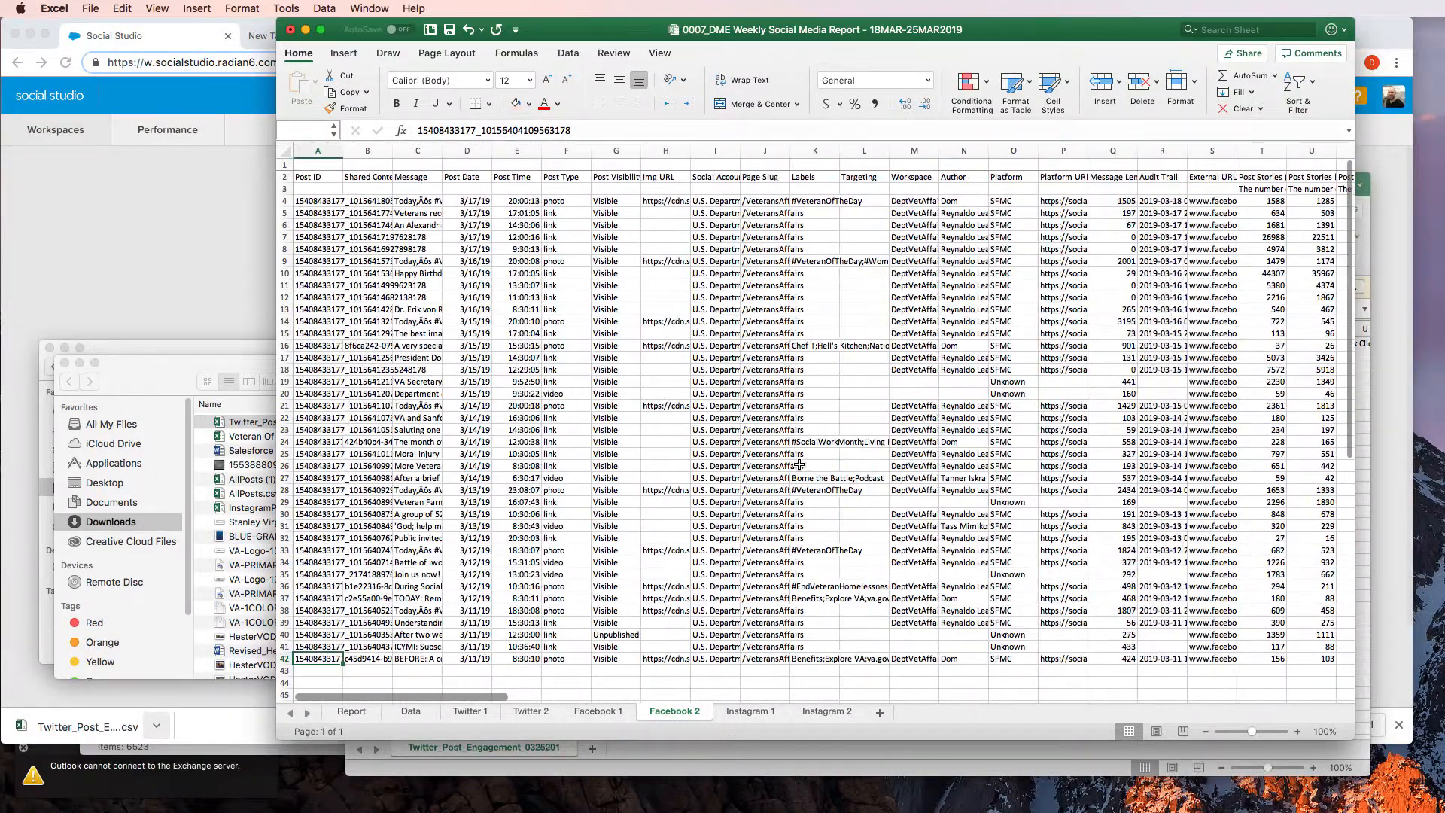
key(super+shift+Up)
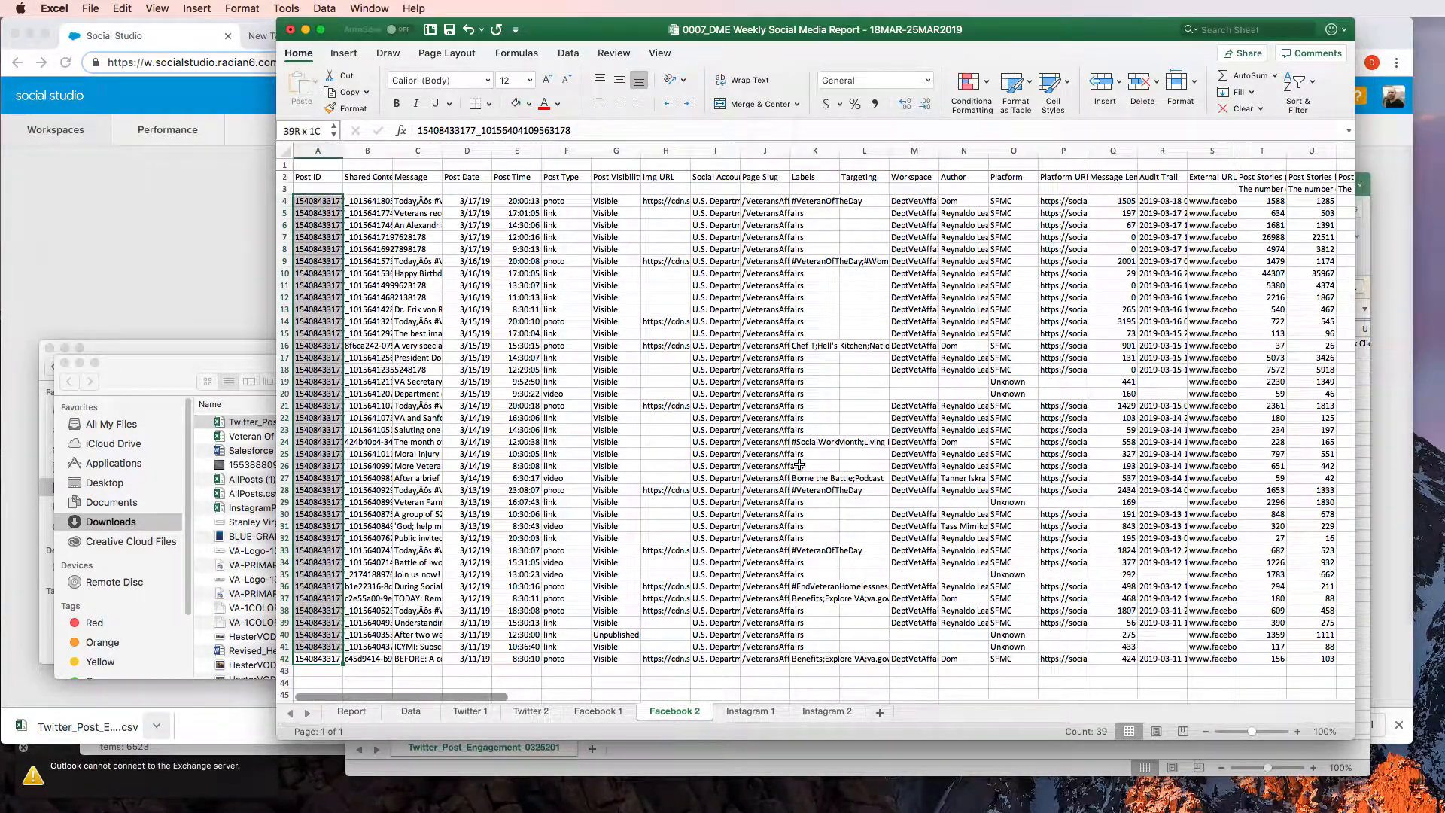
Clear all old post data on the Facebook 2 sheet from A4 through CQ42, keeping the totals and header rows
key(Up)
key(Up)
key(super+Up)
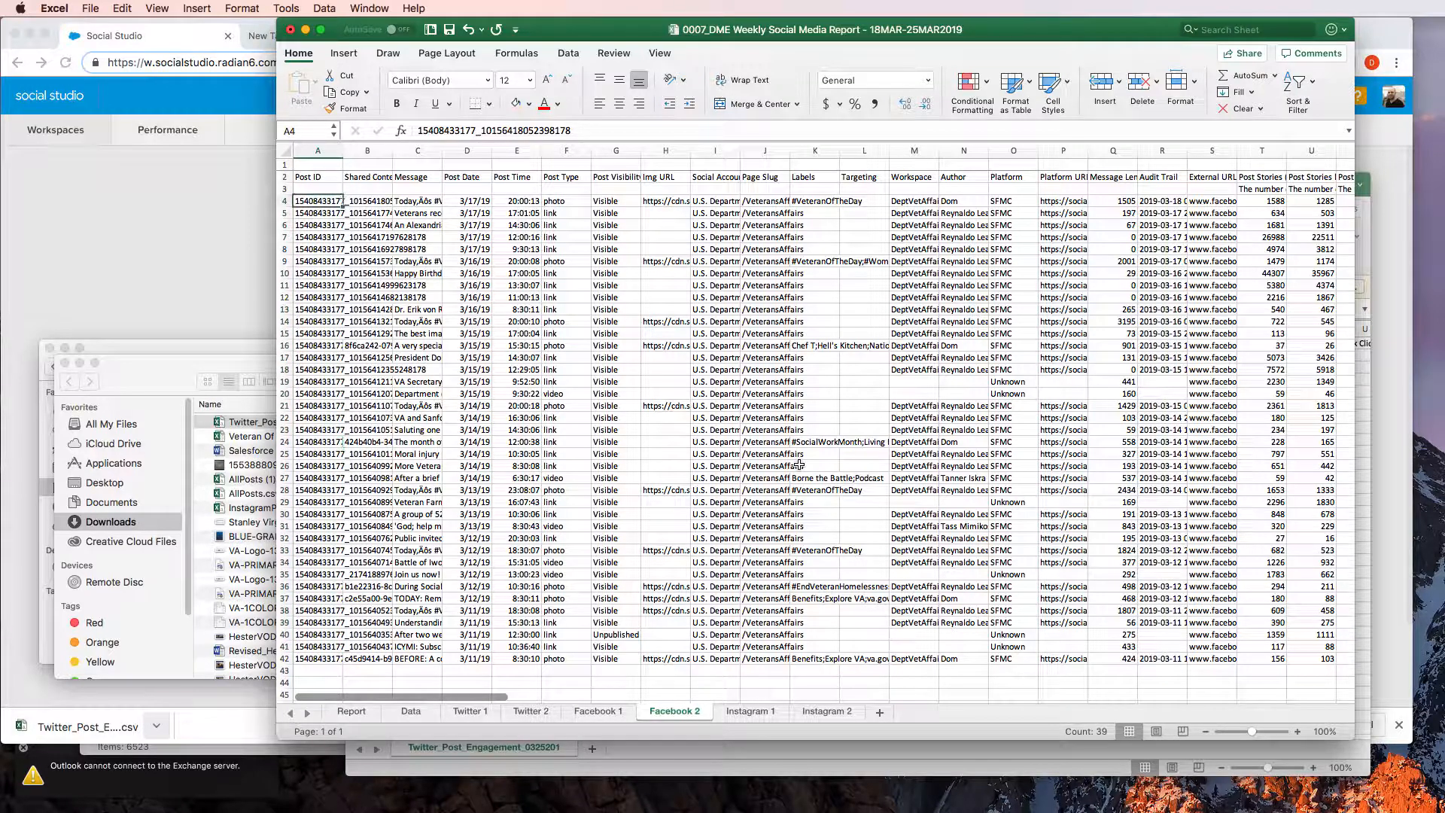
key(Up)
key(Down)
key(super+shift+Down)
key(super+shift+Right)
key(super+shift+Right)
key(super+shift+Right)
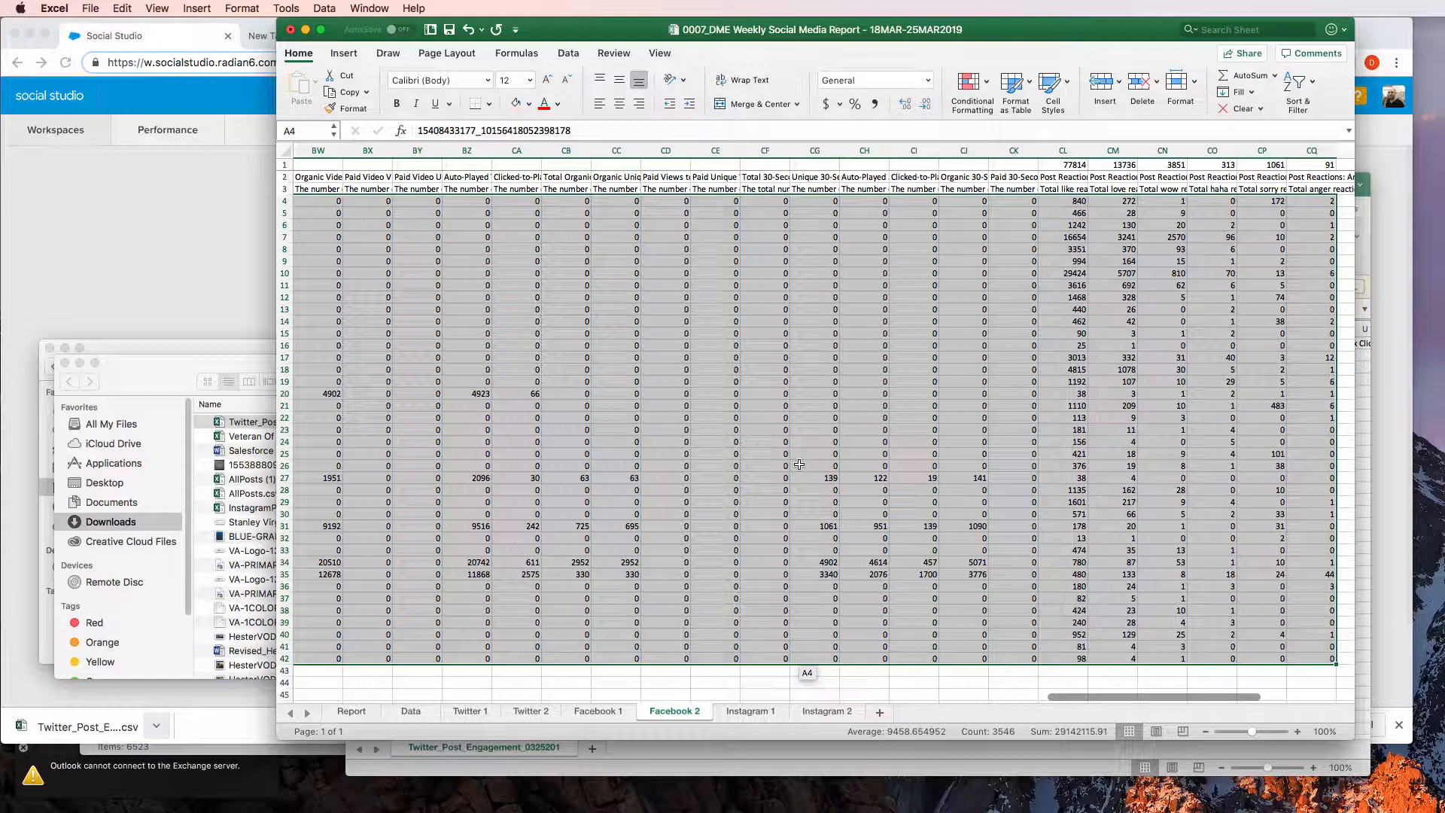
key(Delete)
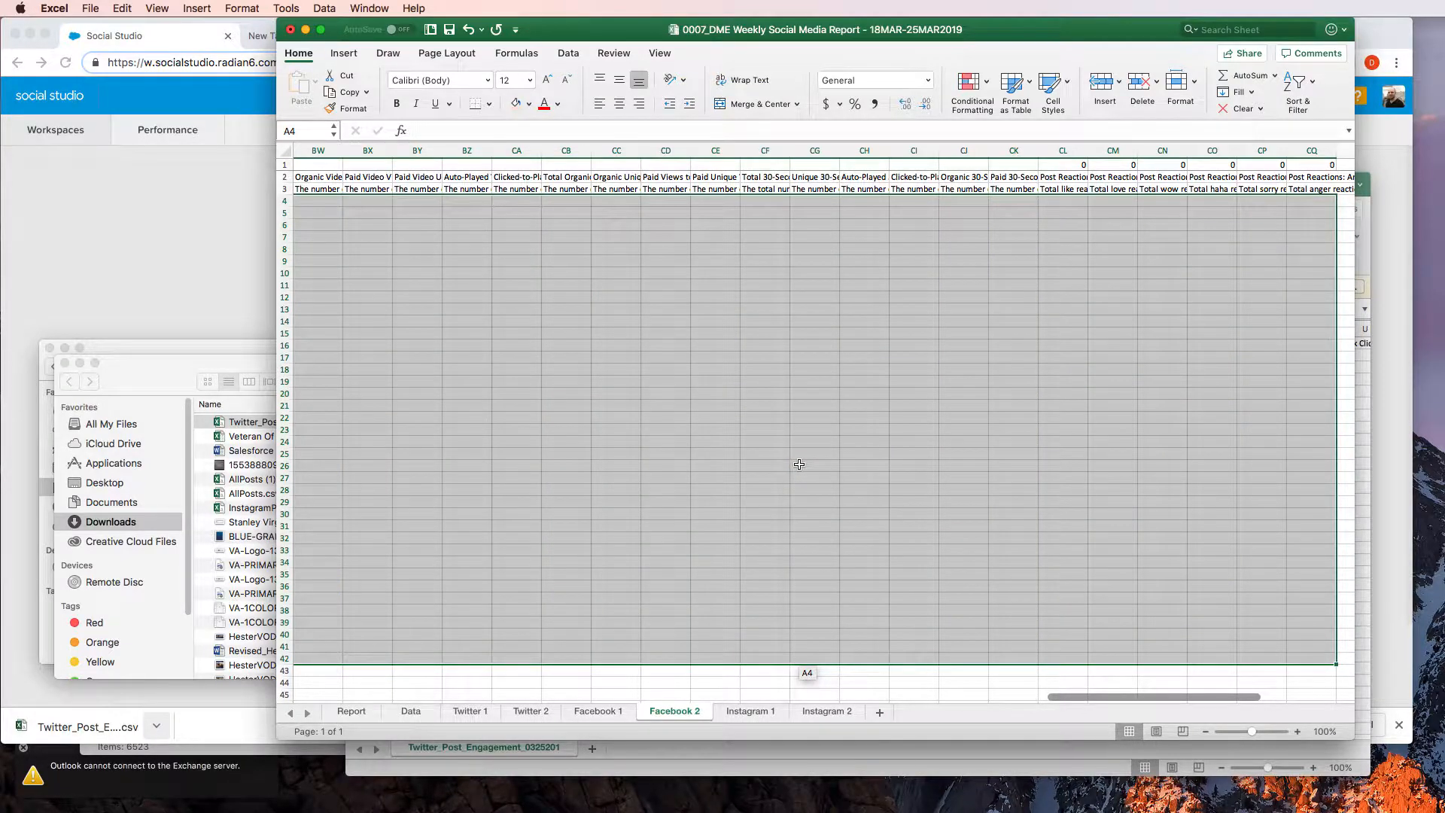
Check column A of the Facebook 2 sheet below the headers for leftover entries
key(super+v)
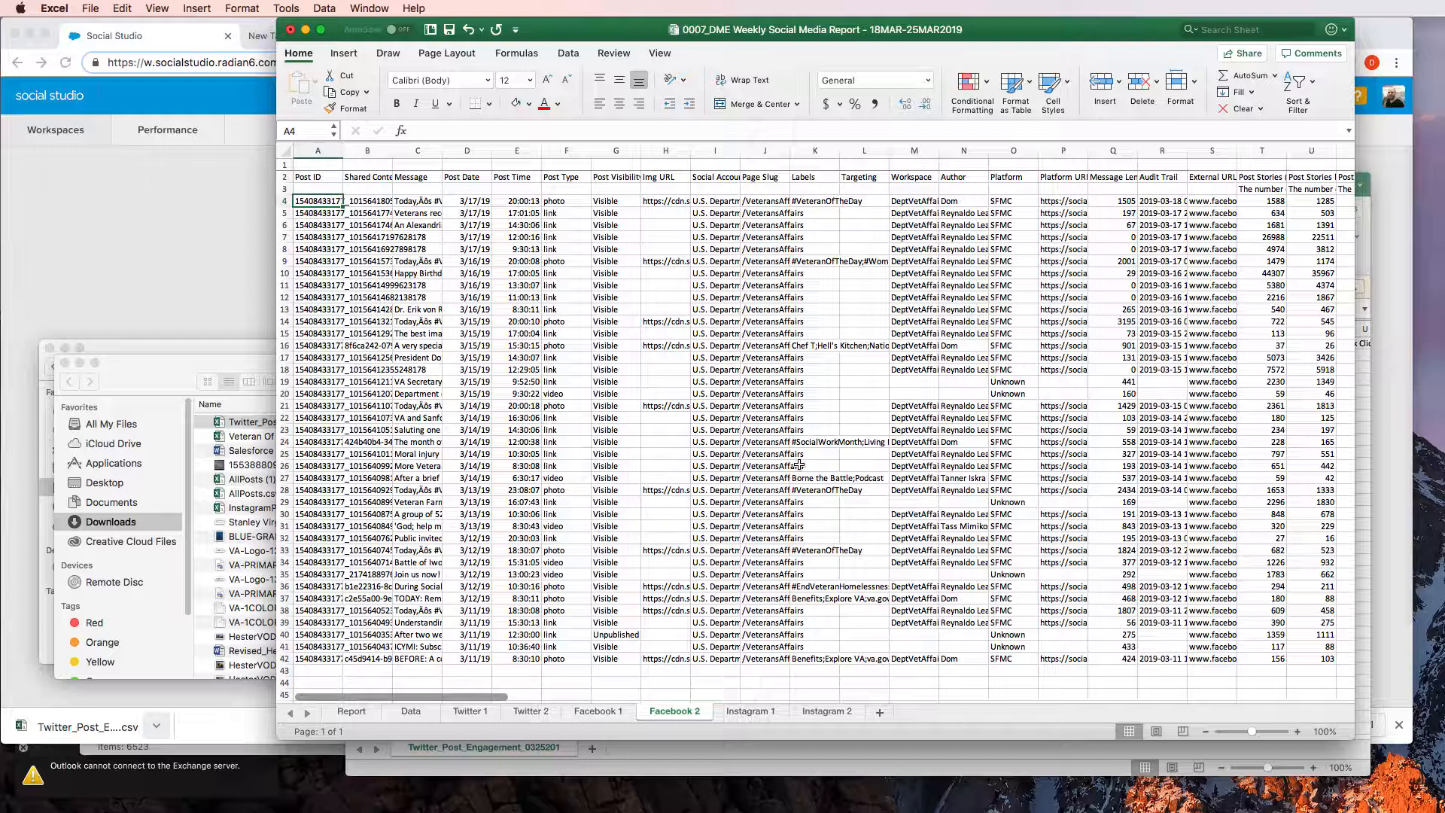
key(super+shift+Down)
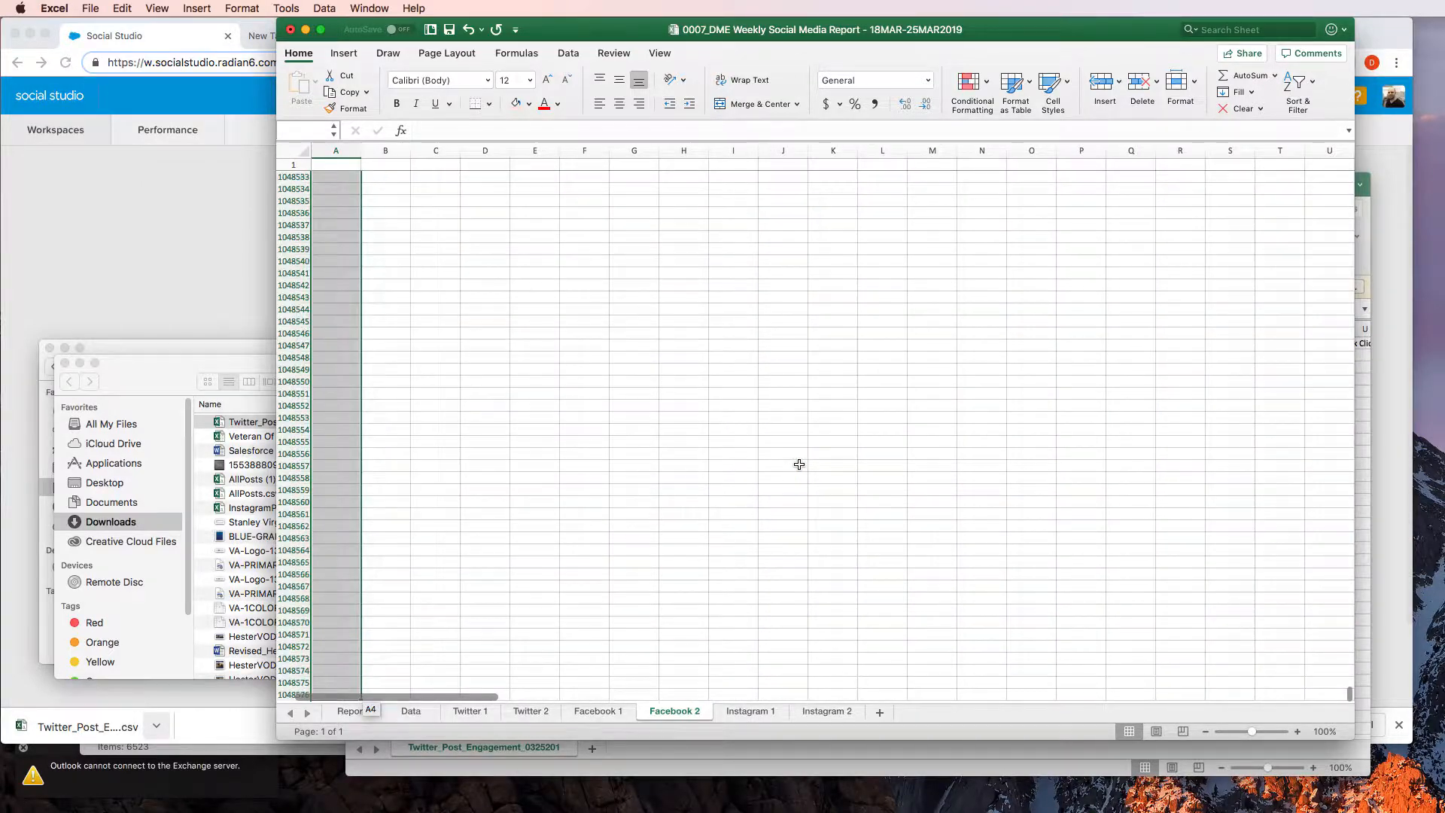
key(super+shift+Up)
key(shift+Down)
key(shift+Down)
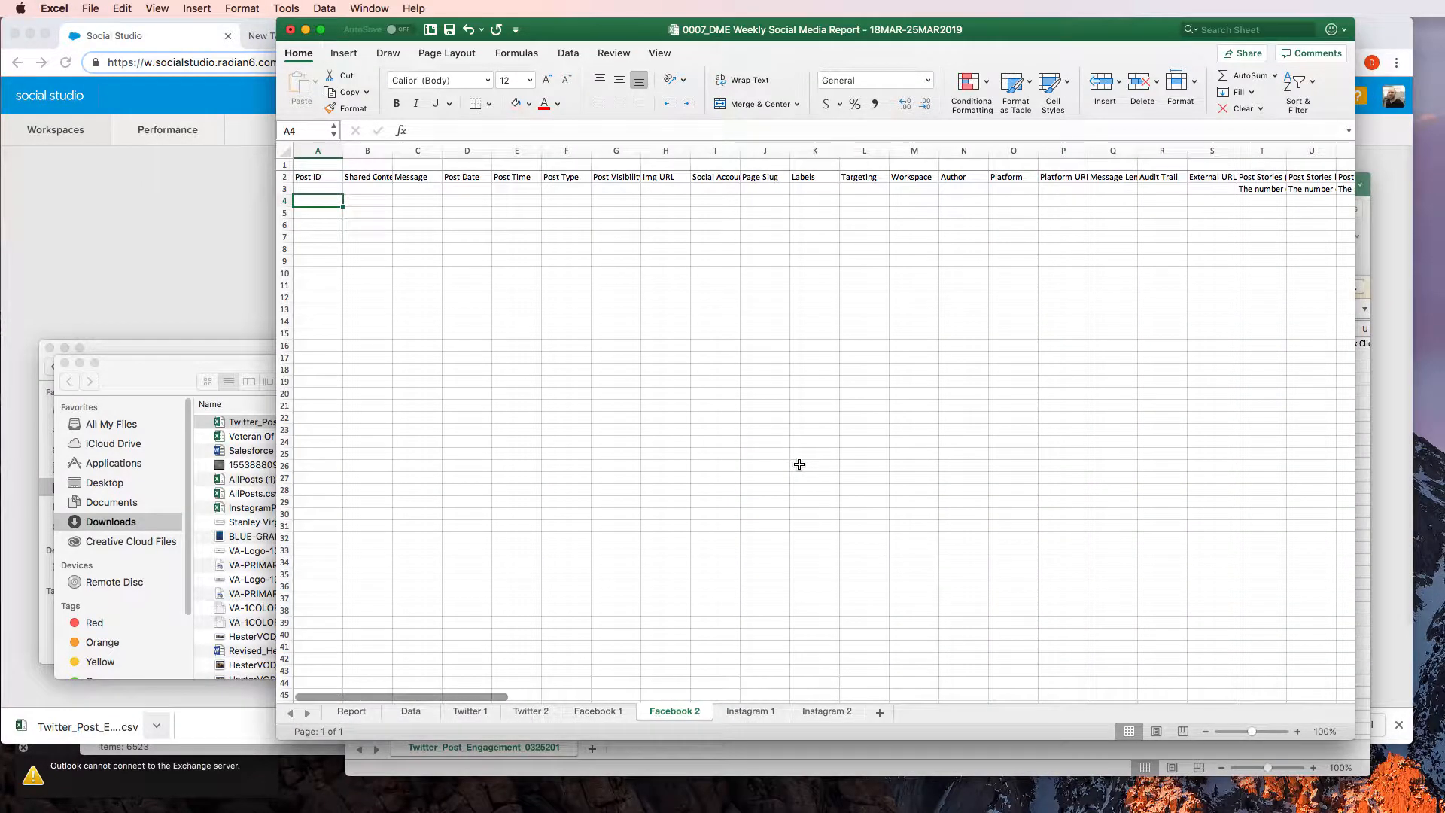
Return to cell A4 of the Facebook 2 sheet and save the workbook
key(Right)
key(Right)
key(Right)
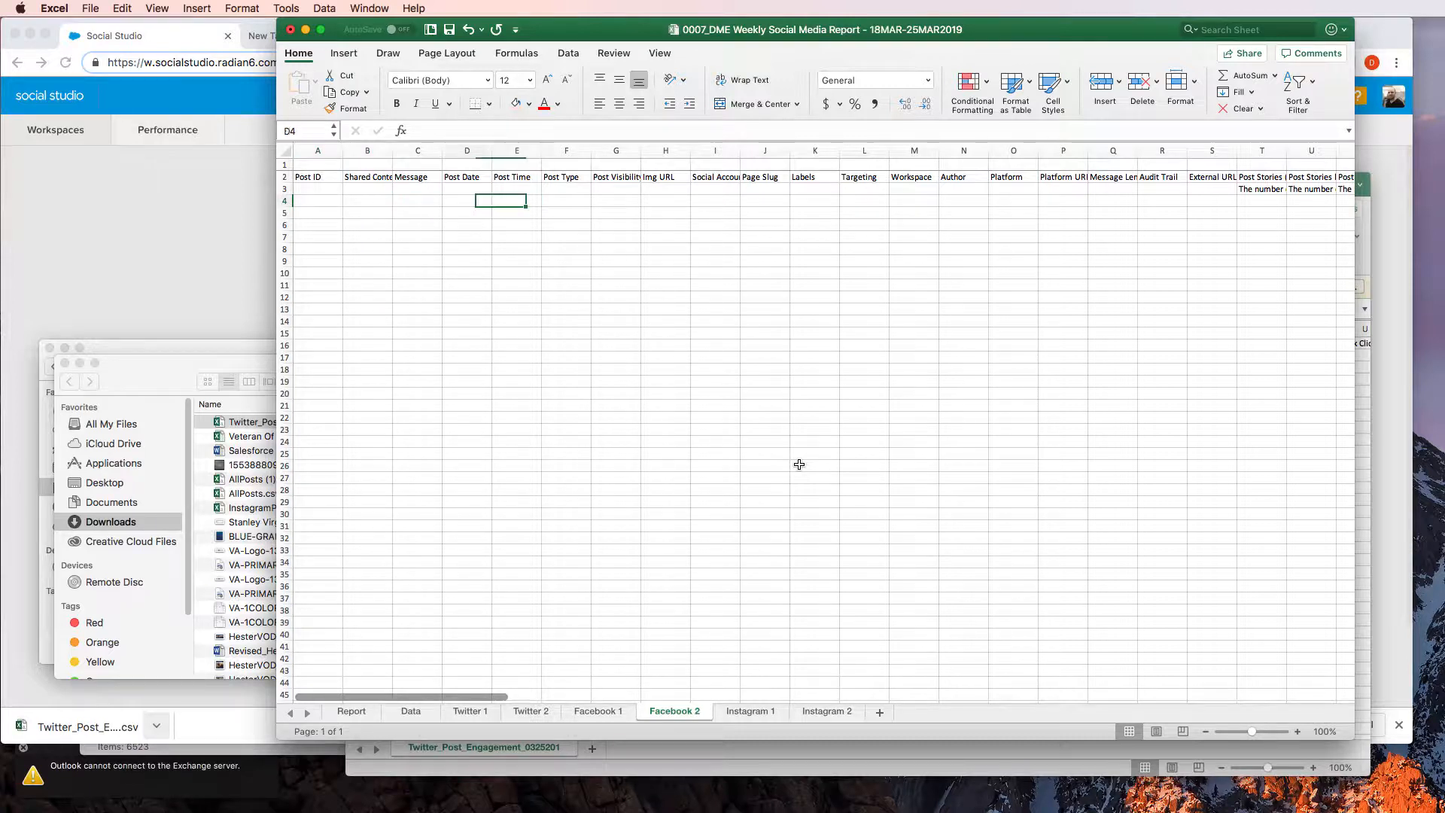
key(Left)
key(Left)
key(Left)
key(Left)
key(Right)
key(Right)
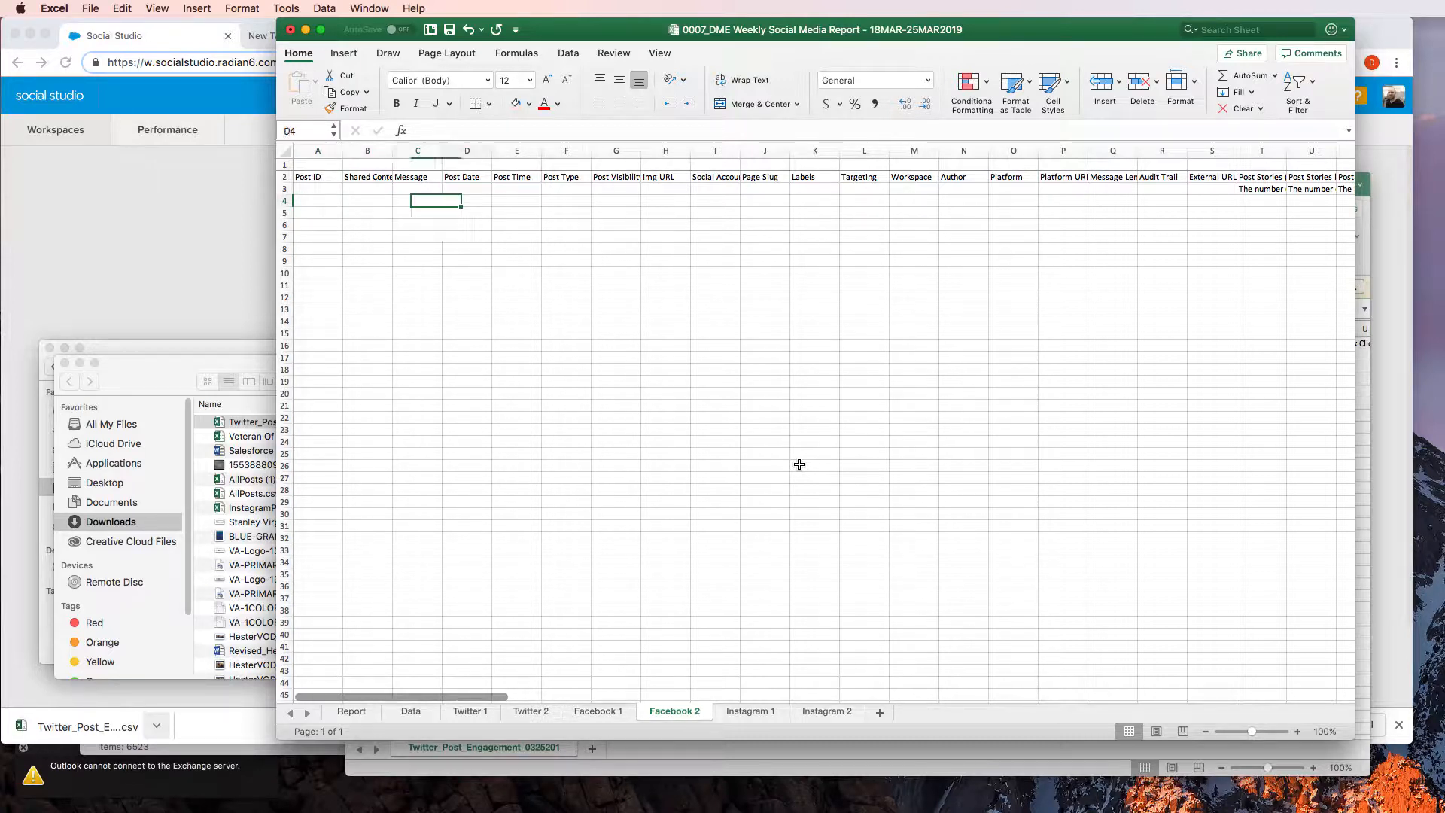
key(Right)
key(Right)
key(Left)
key(Left)
key(Left)
key(Left)
key(Left)
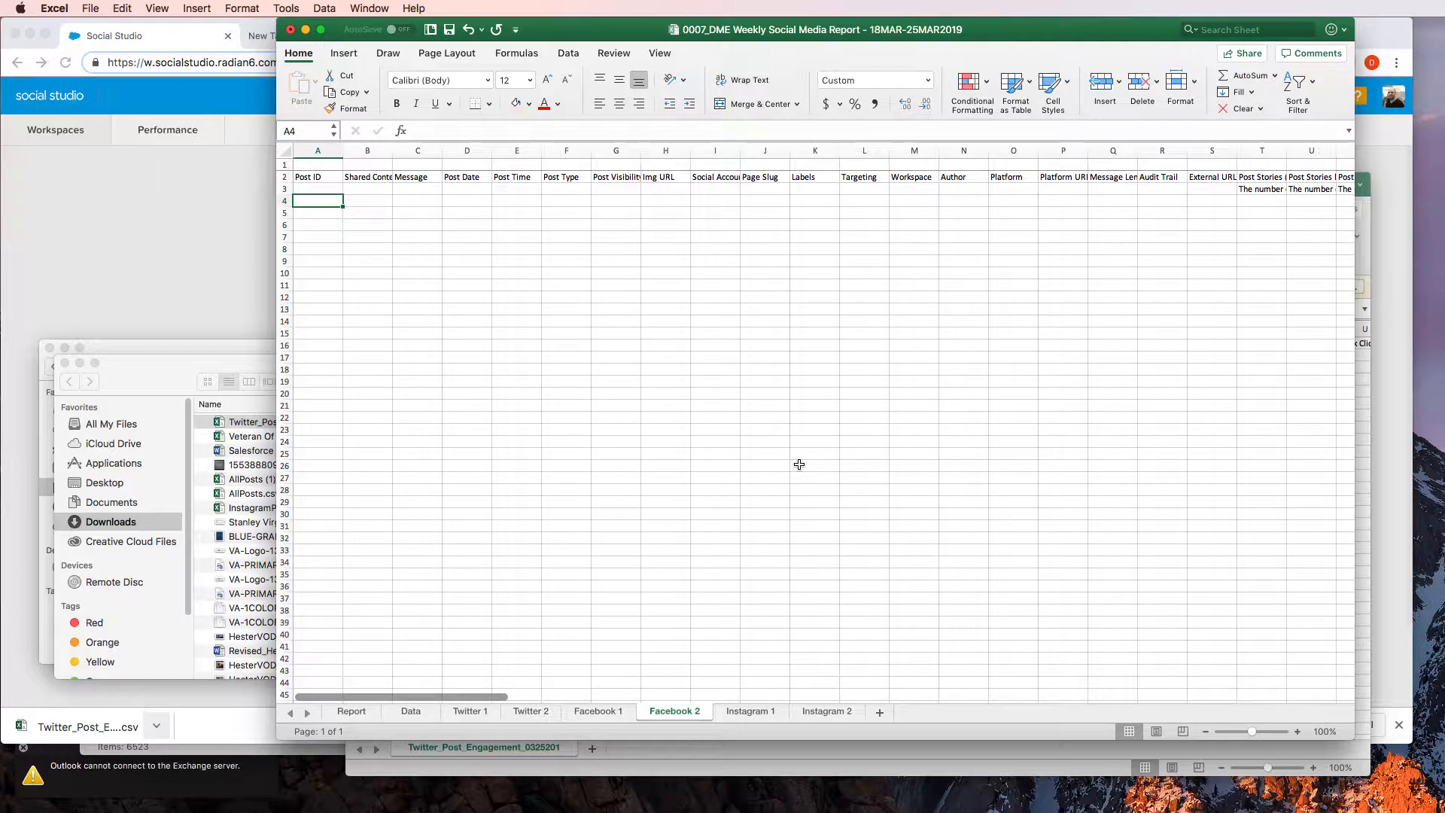
key(super+s)
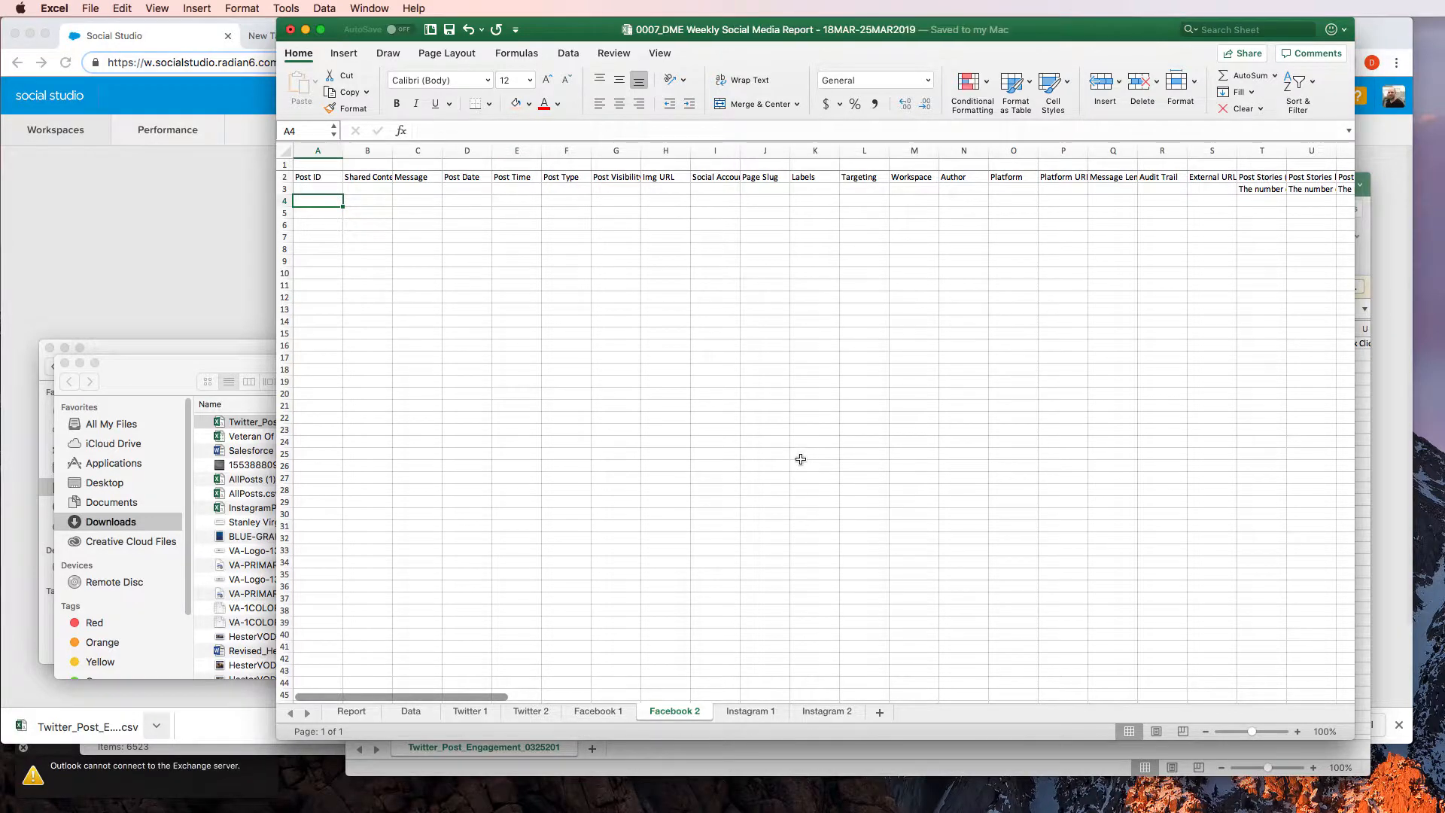
Switch to the Facebook 1 sheet and go to the first post record at A4
click(594, 714)
click(479, 236)
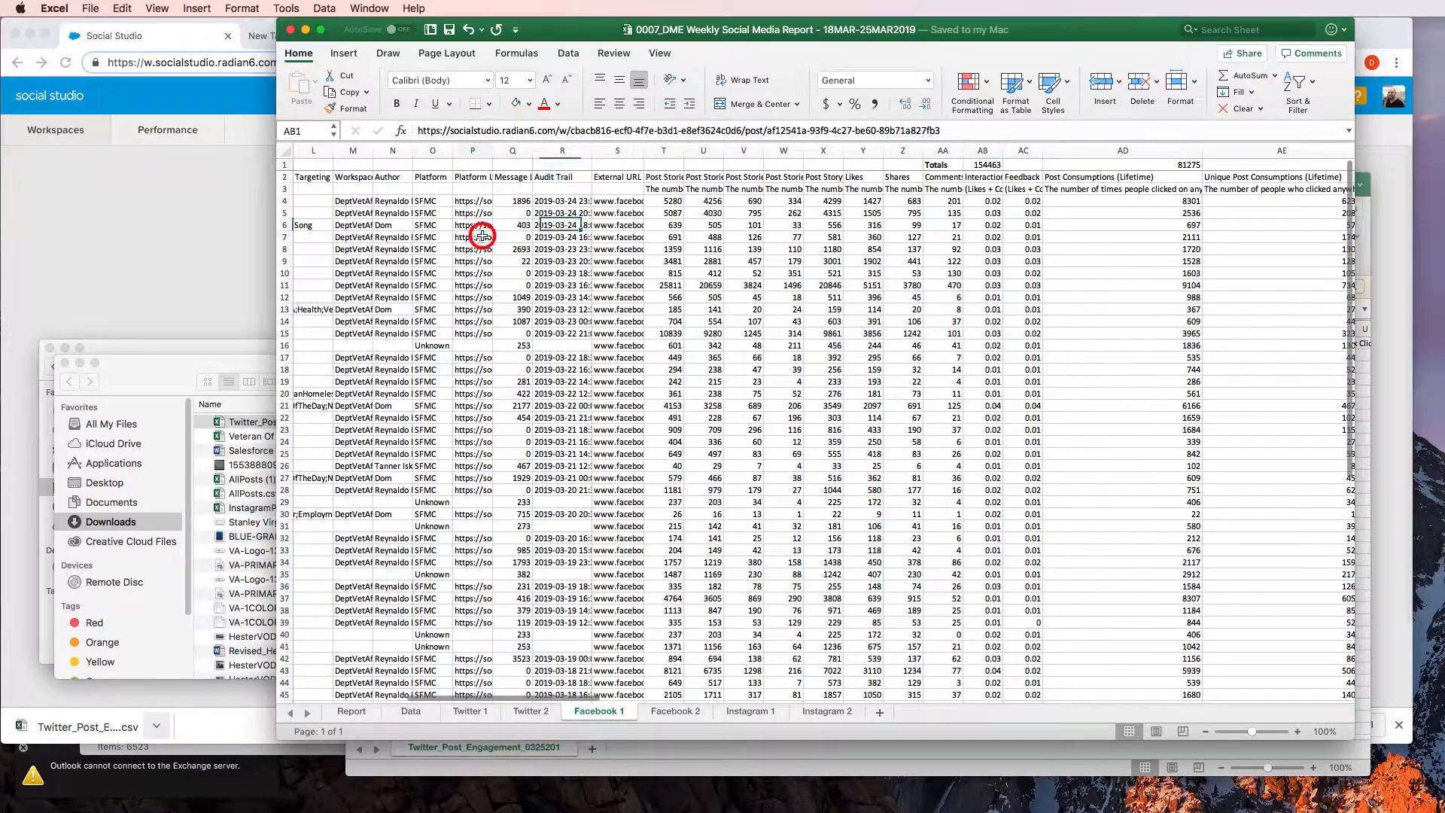
key(Left)
key(Left)
key(Left)
key(Left)
key(Left)
key(Left)
key(Left)
key(Left)
key(Left)
key(Left)
key(Left)
key(Left)
key(Left)
key(Left)
key(Left)
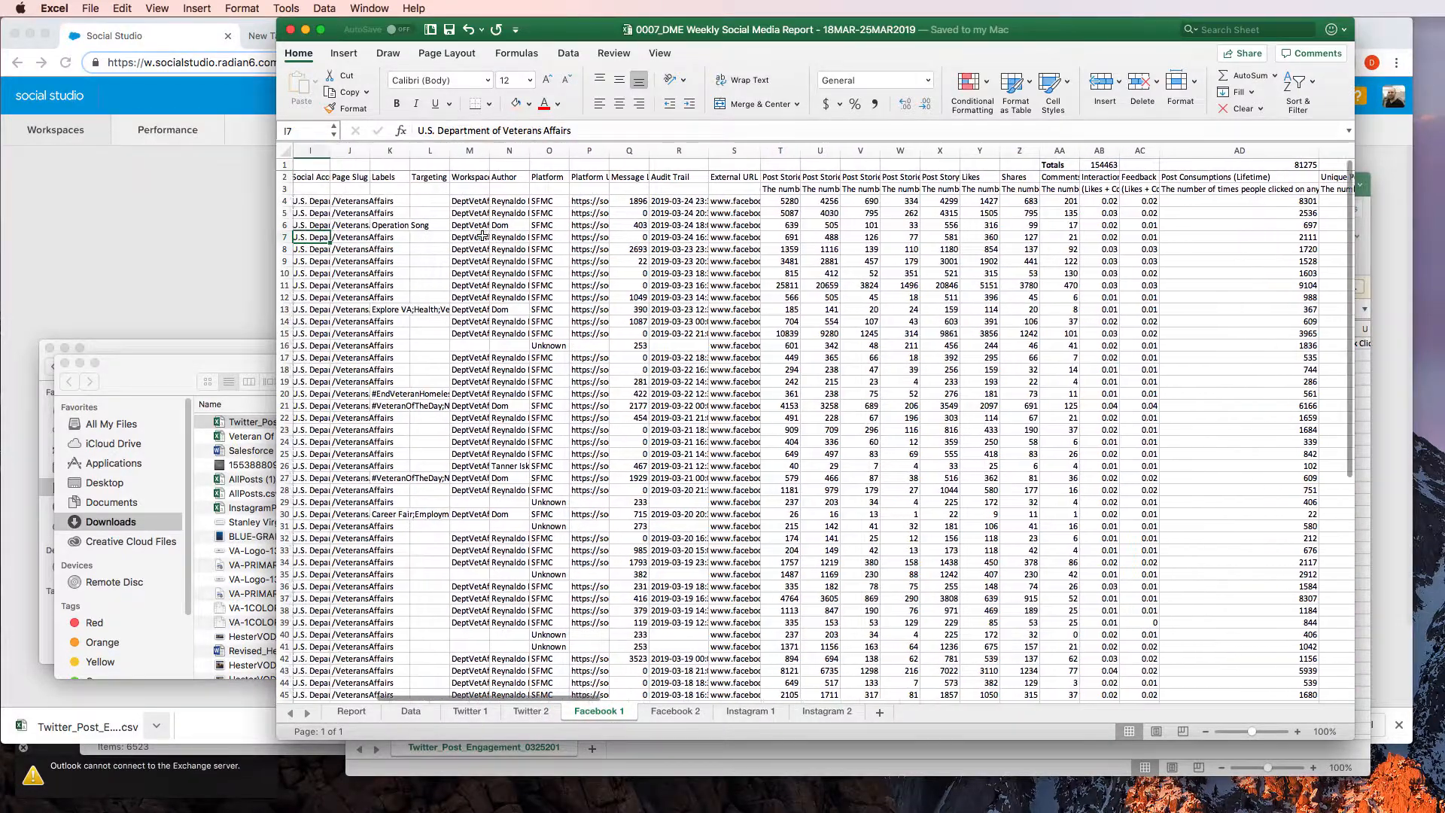
key(Up)
key(Up)
key(Up)
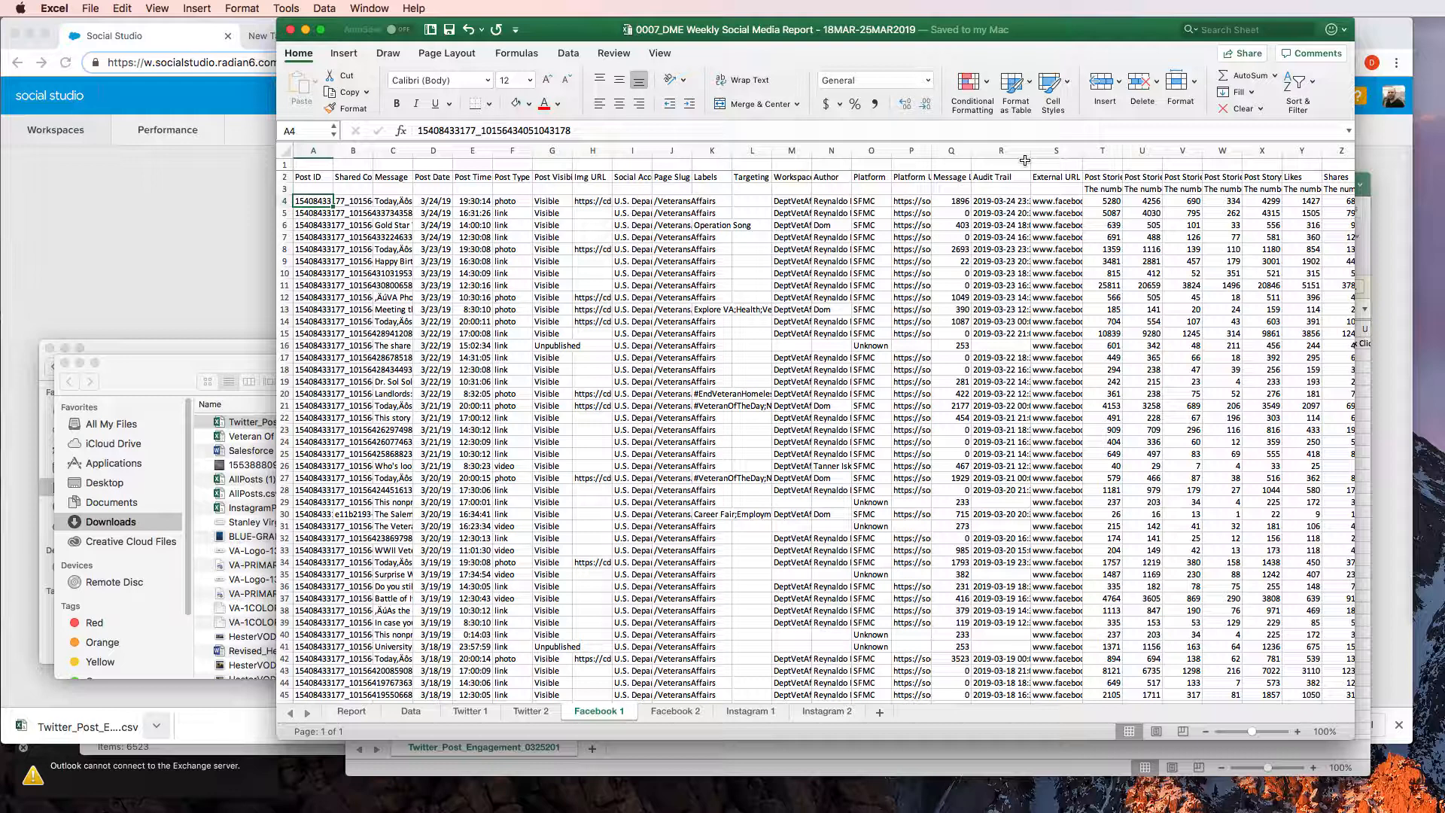
Copy all post rows on the Facebook 1 sheet from A4 through CQ47
key(shift+Down)
key(shift+Down)
key(shift+Down)
key(shift+Down)
key(shift+Down)
key(shift+Down)
key(shift+Down)
key(shift+Down)
key(shift+Down)
key(shift+Down)
key(shift+Down)
key(shift+Down)
key(shift+Down)
key(shift+Down)
key(shift+Down)
key(shift+Down)
key(shift+Down)
key(shift+Down)
key(shift+Down)
key(shift+Down)
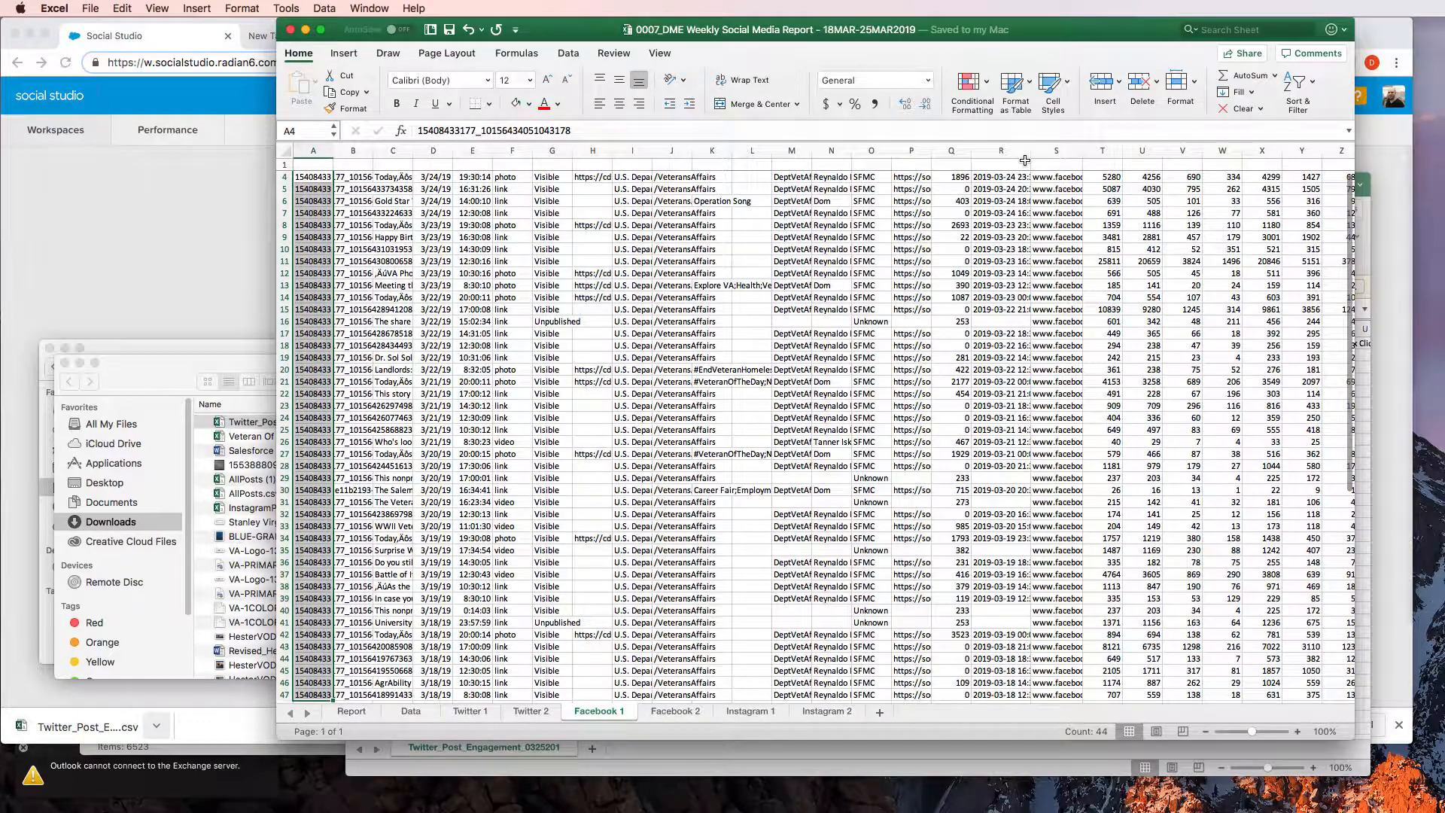
scroll(1025, 160, down, 15)
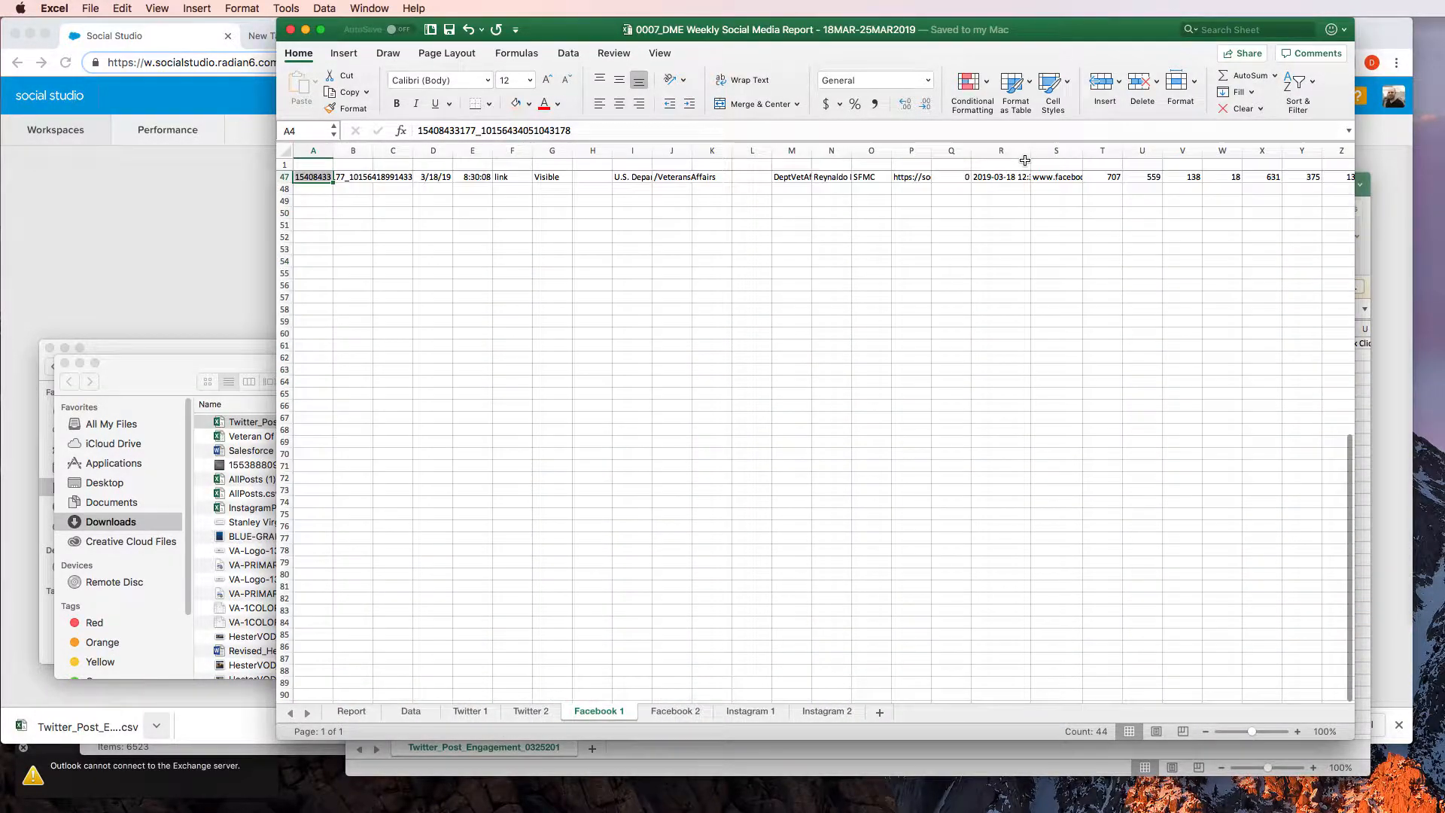
key(ctrl+shift+Right)
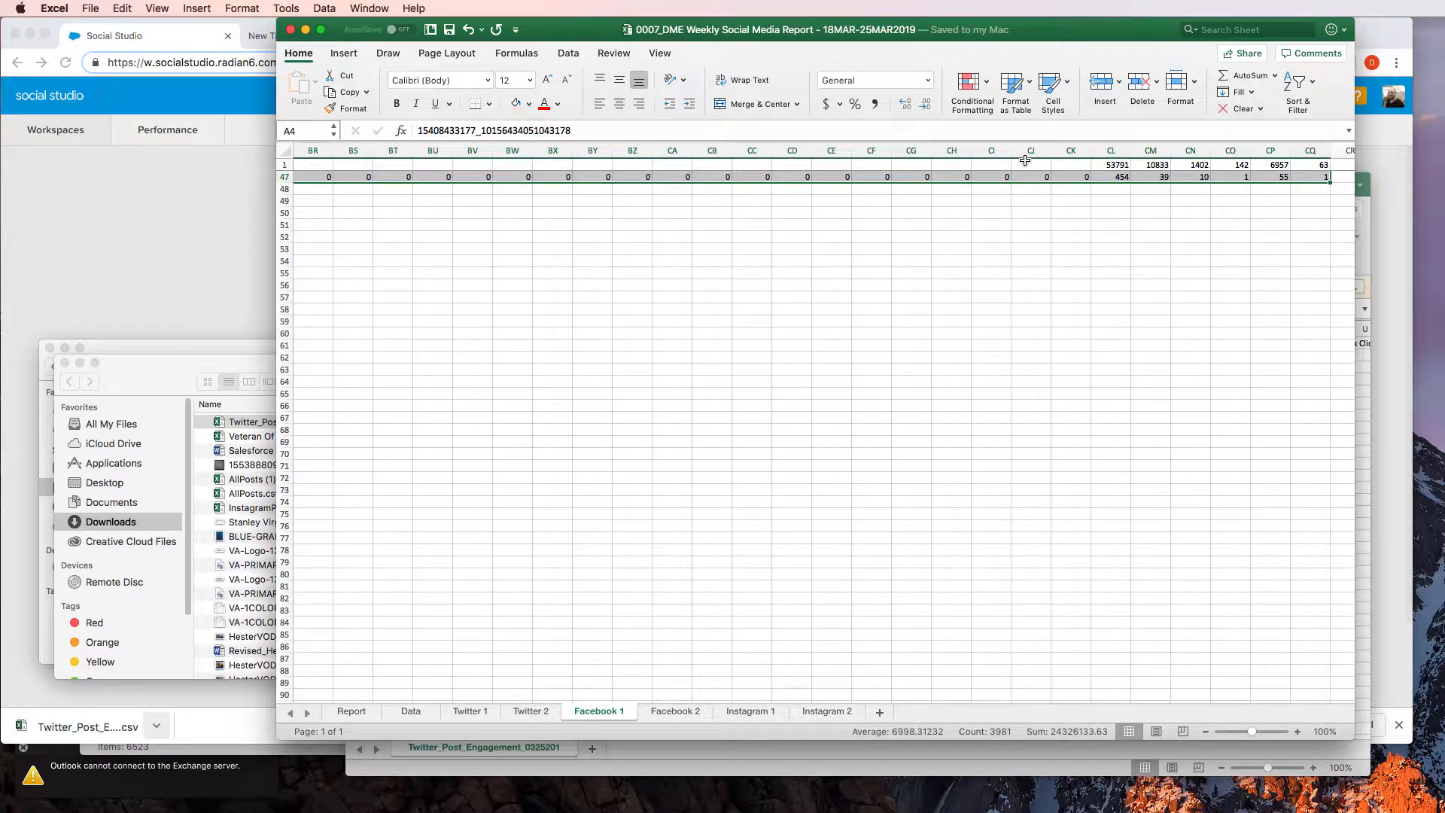
key(super+c)
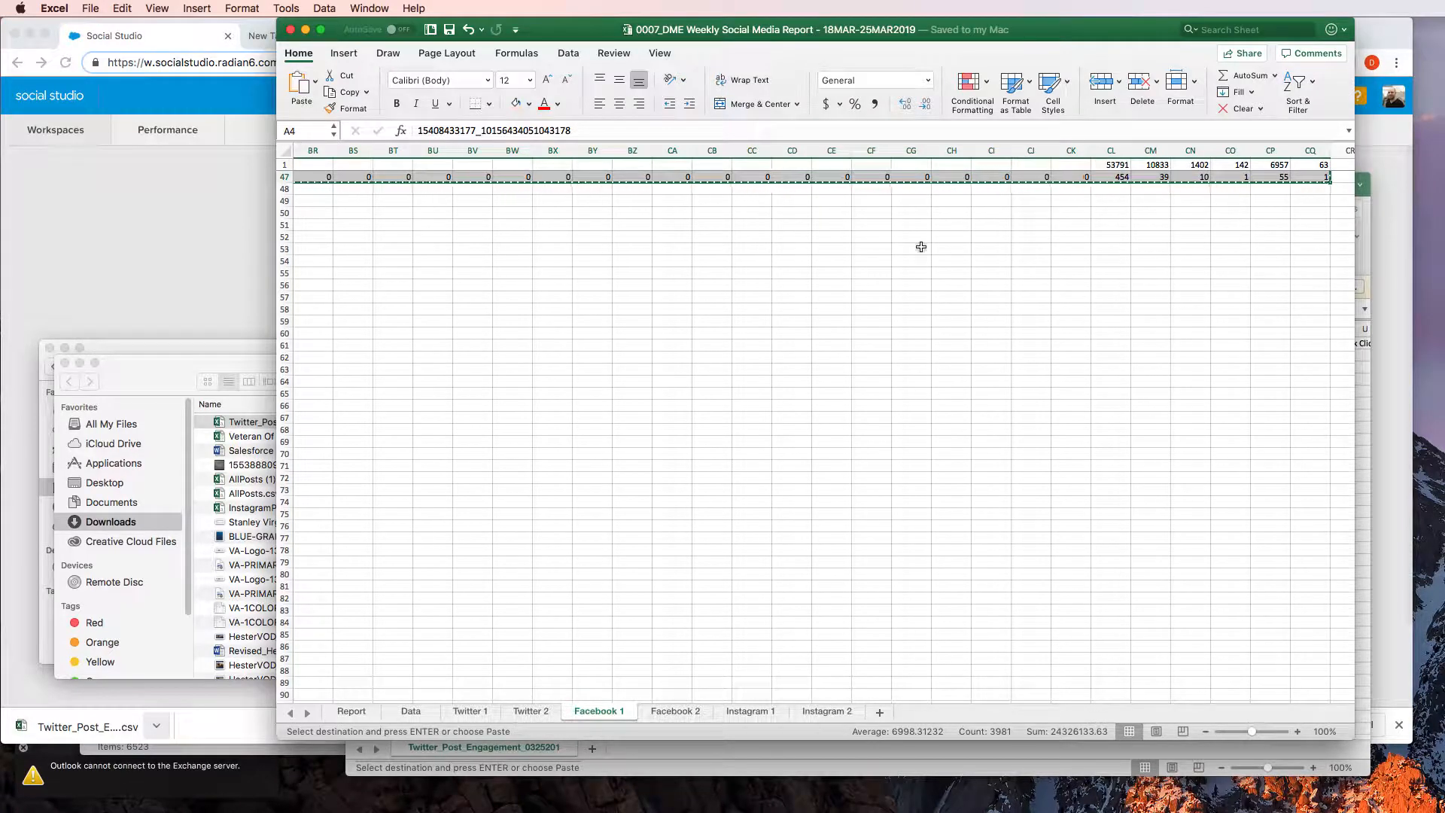
Paste the copied Facebook 1 post rows into the Facebook 2 sheet starting at cell A4
click(674, 711)
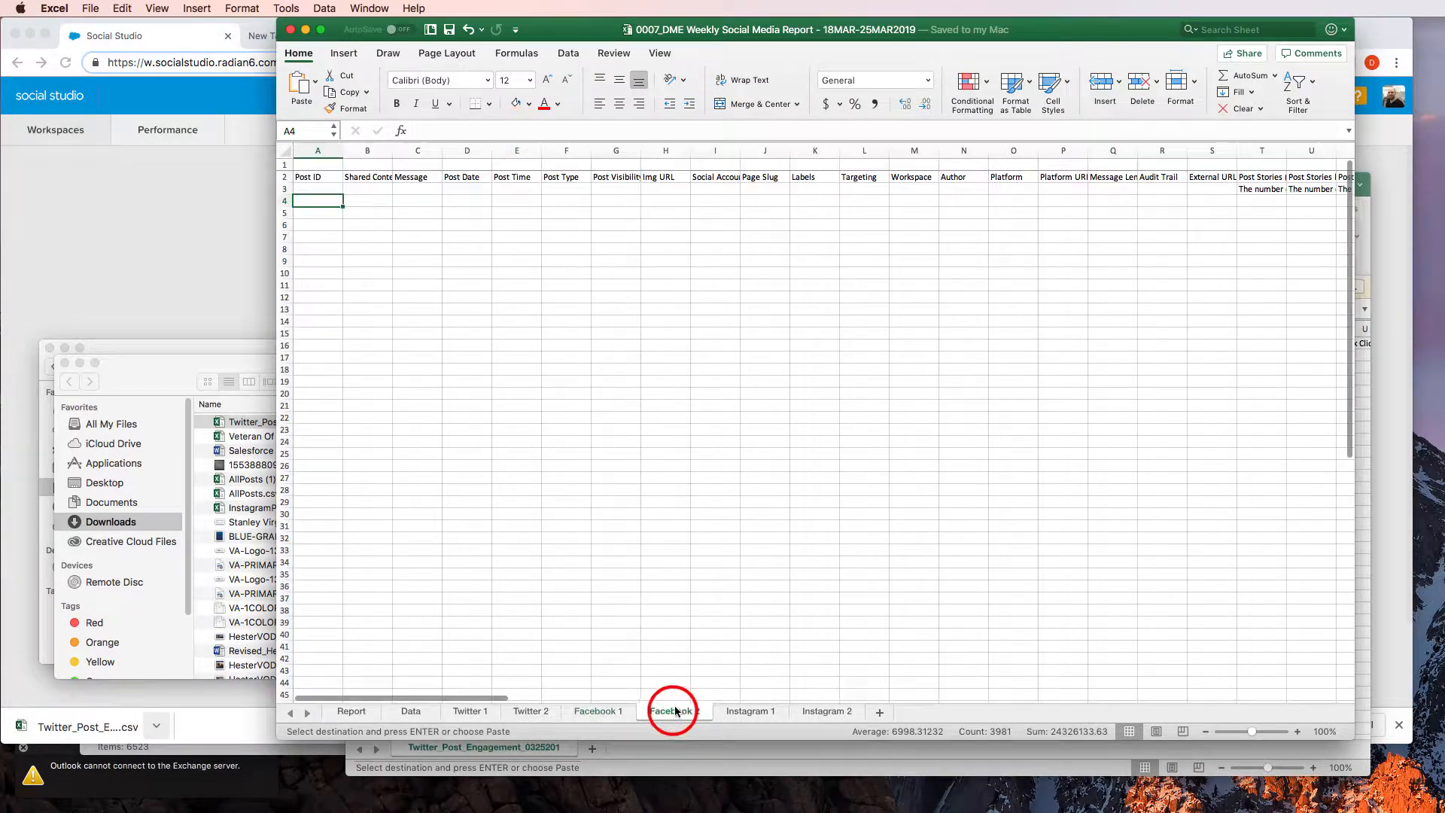
click(307, 203)
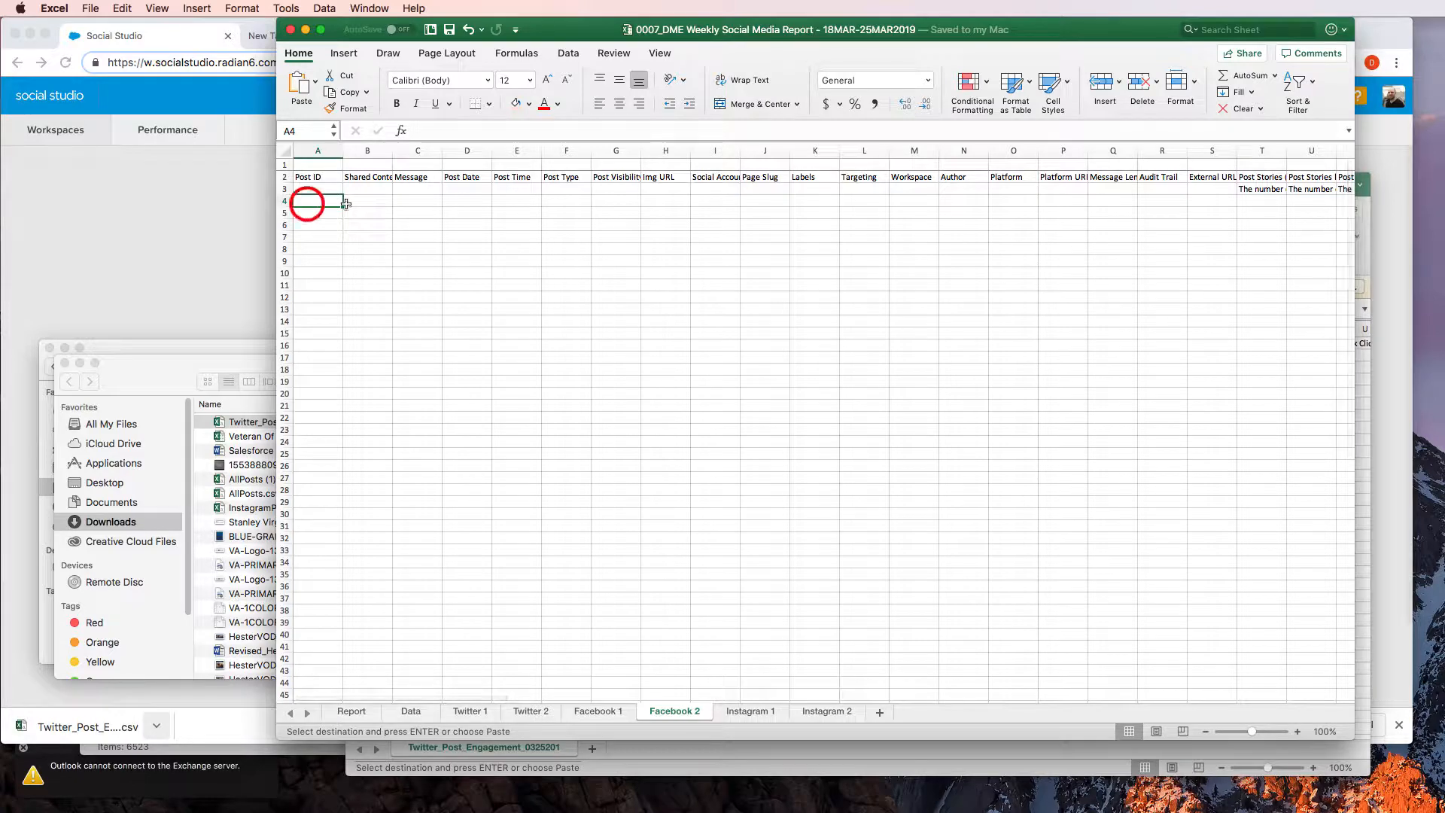
click(378, 208)
click(316, 201)
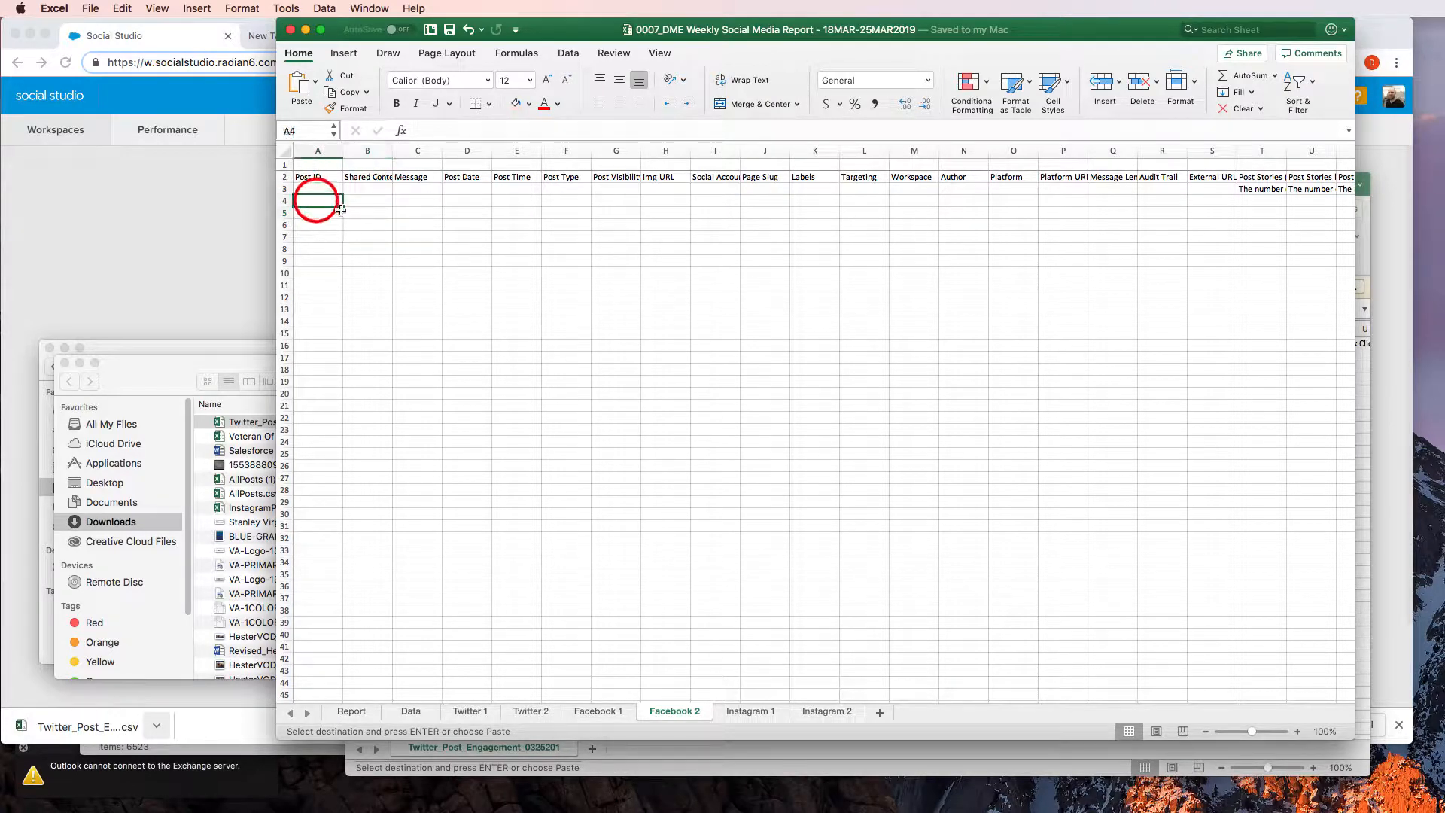
key(super+v)
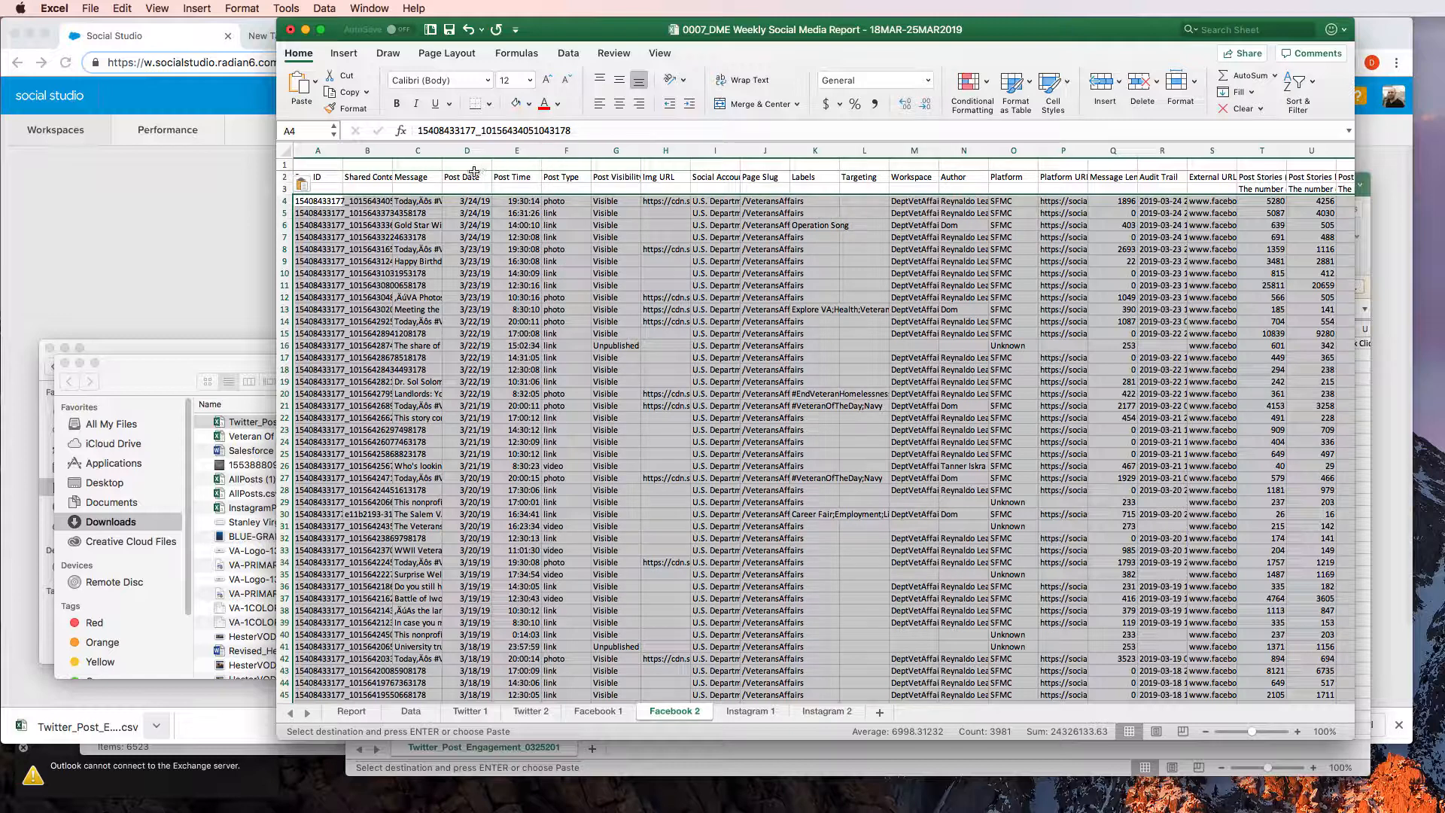
Review the pasted post metrics and their totals on the Facebook 2 sheet from column T through AD
click(1264, 186)
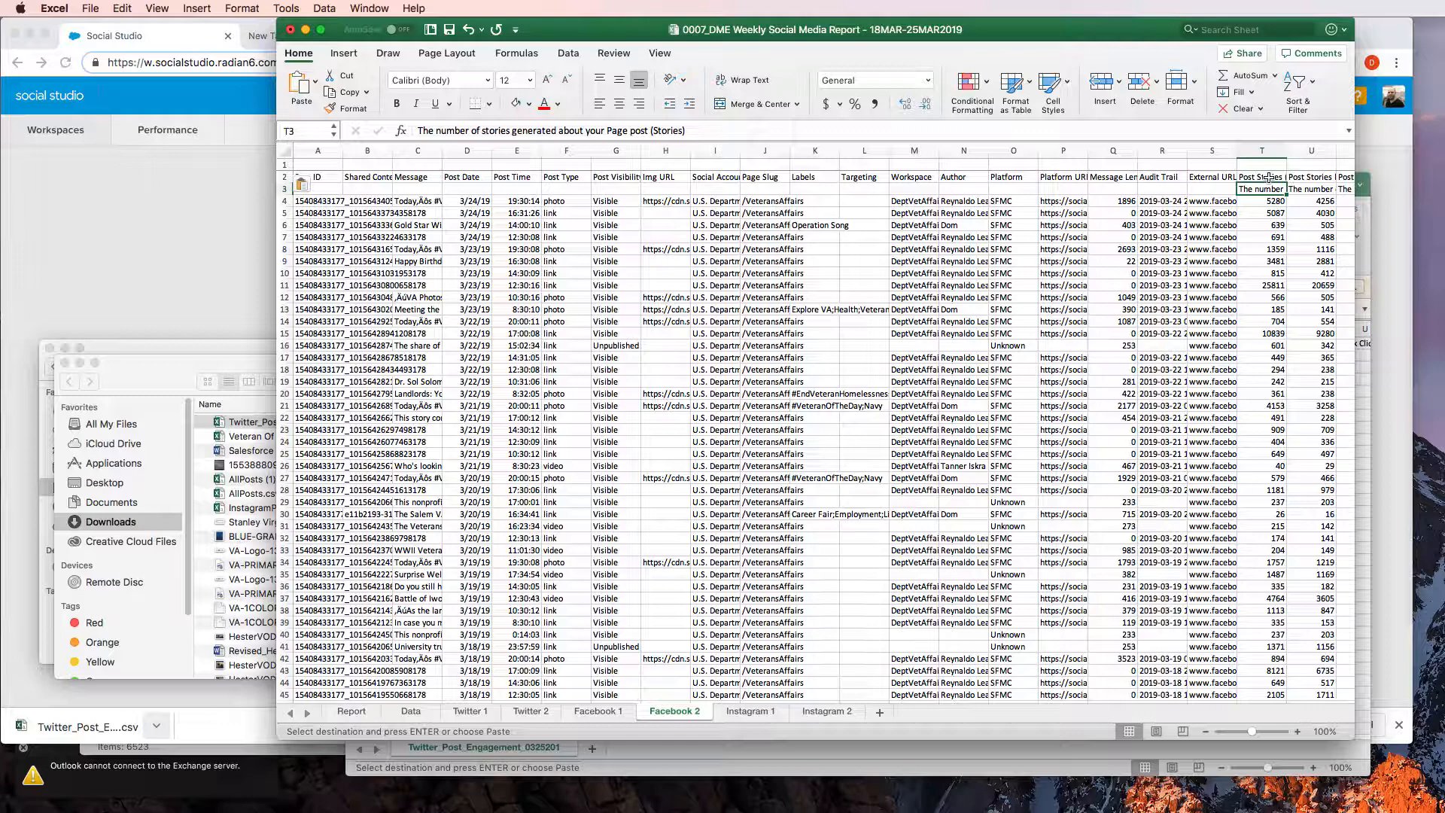
key(Right)
key(Right)
key(Right)
key(Right)
key(Right)
key(Right)
key(Right)
key(Right)
key(Right)
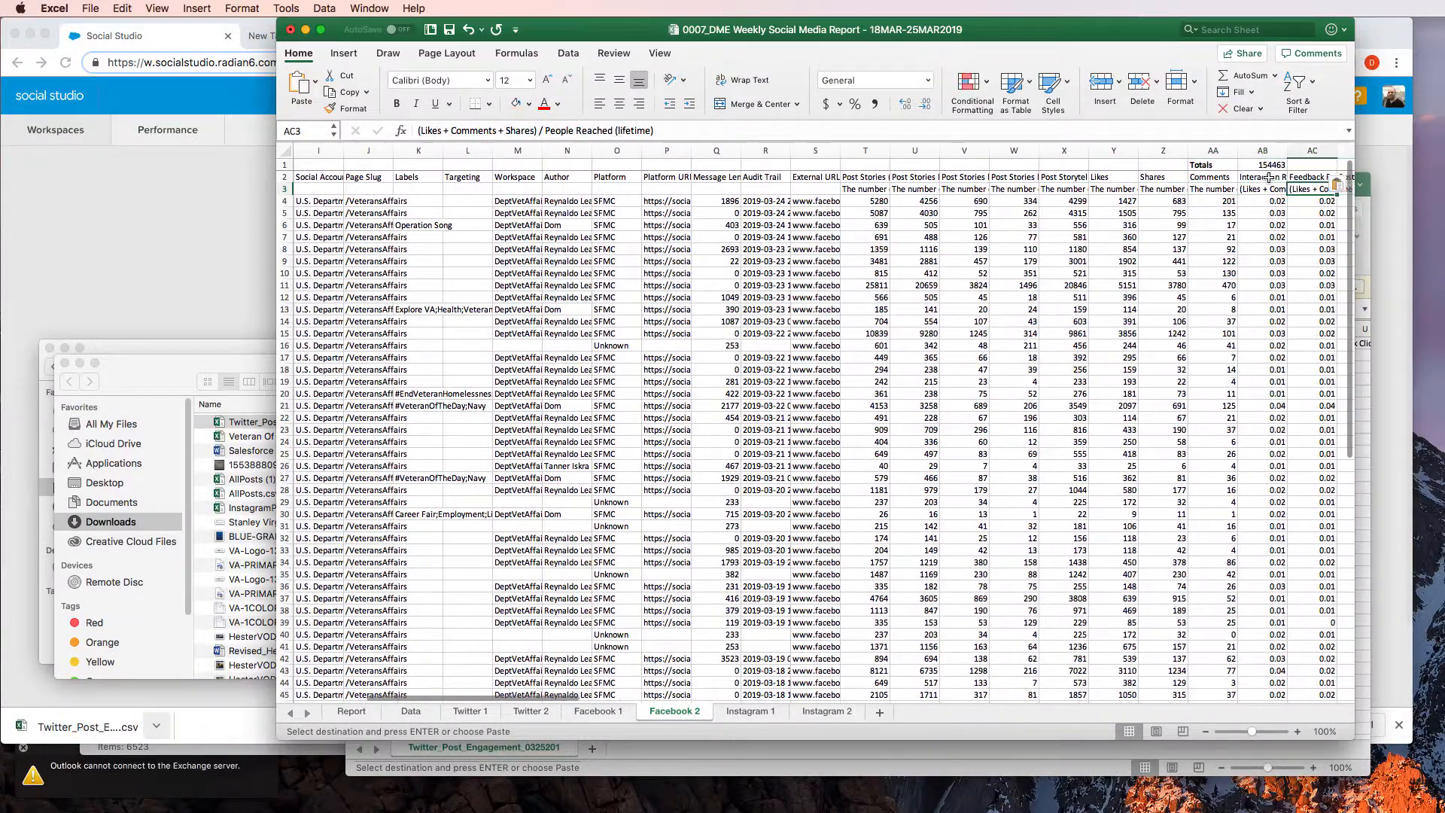
key(Right)
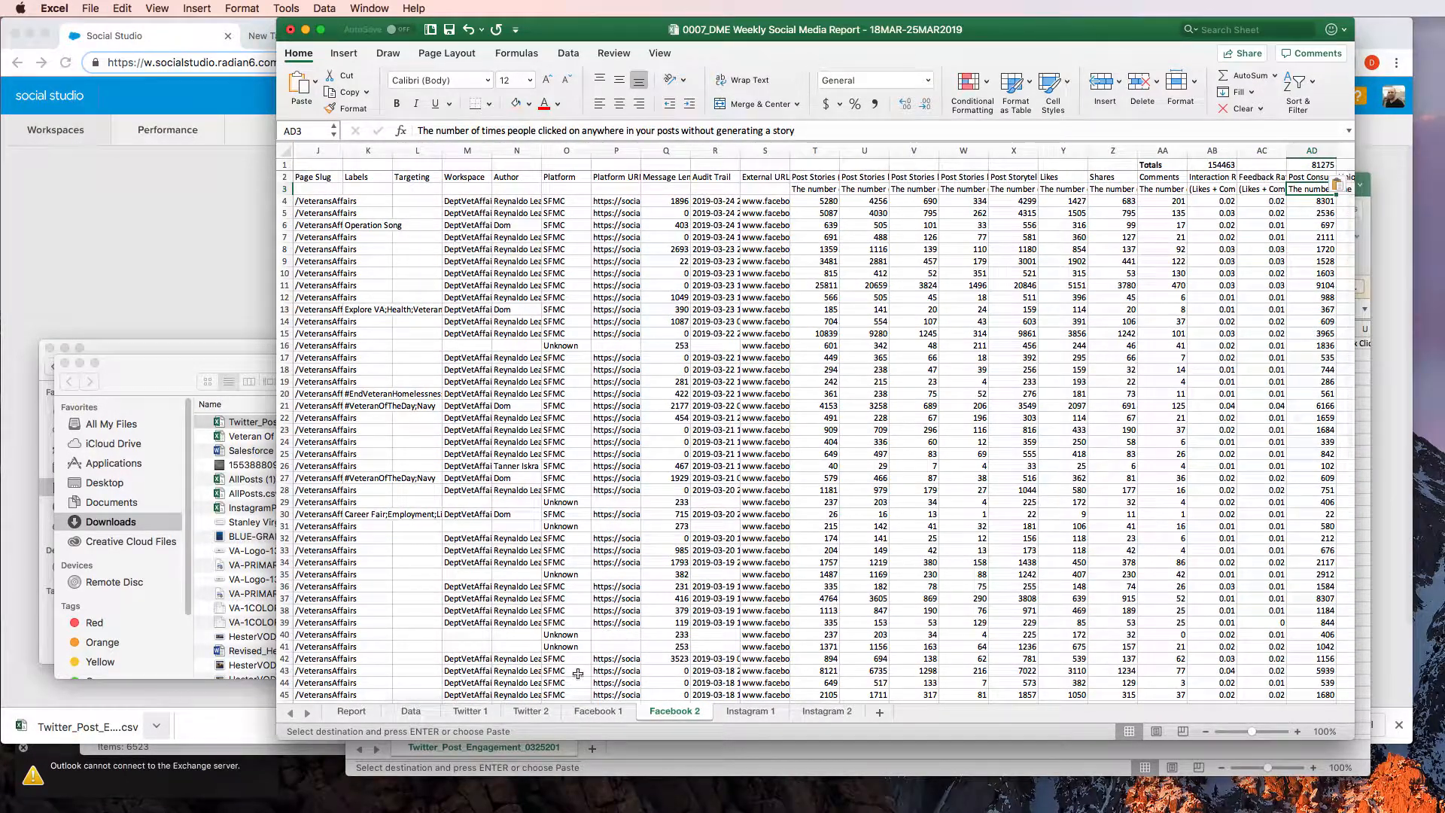
Compare the columns and totals of the Facebook 1 sheet with the pasted copy on the Facebook 2 sheet
click(599, 712)
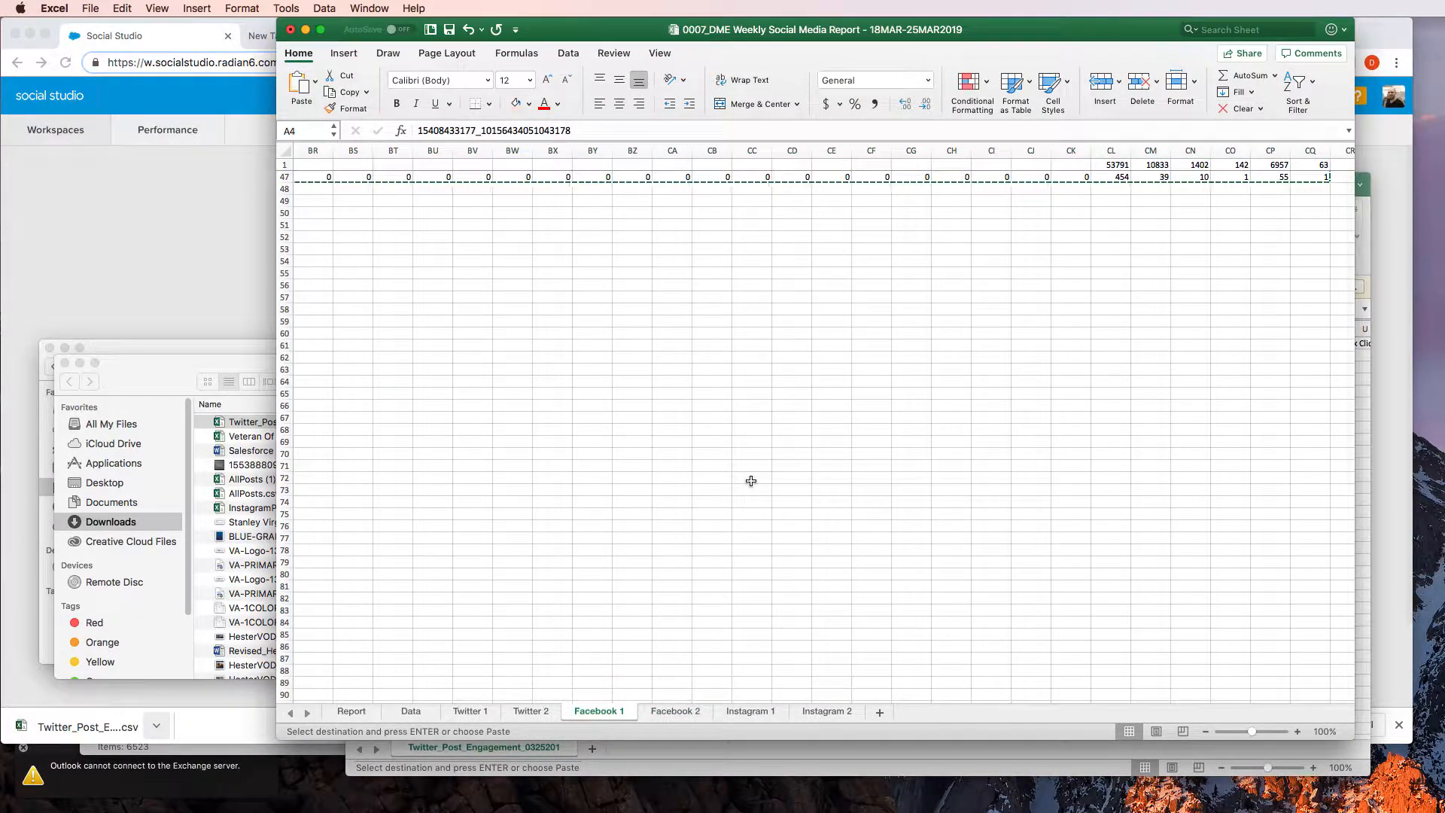
key(super+Up)
key(super+Up)
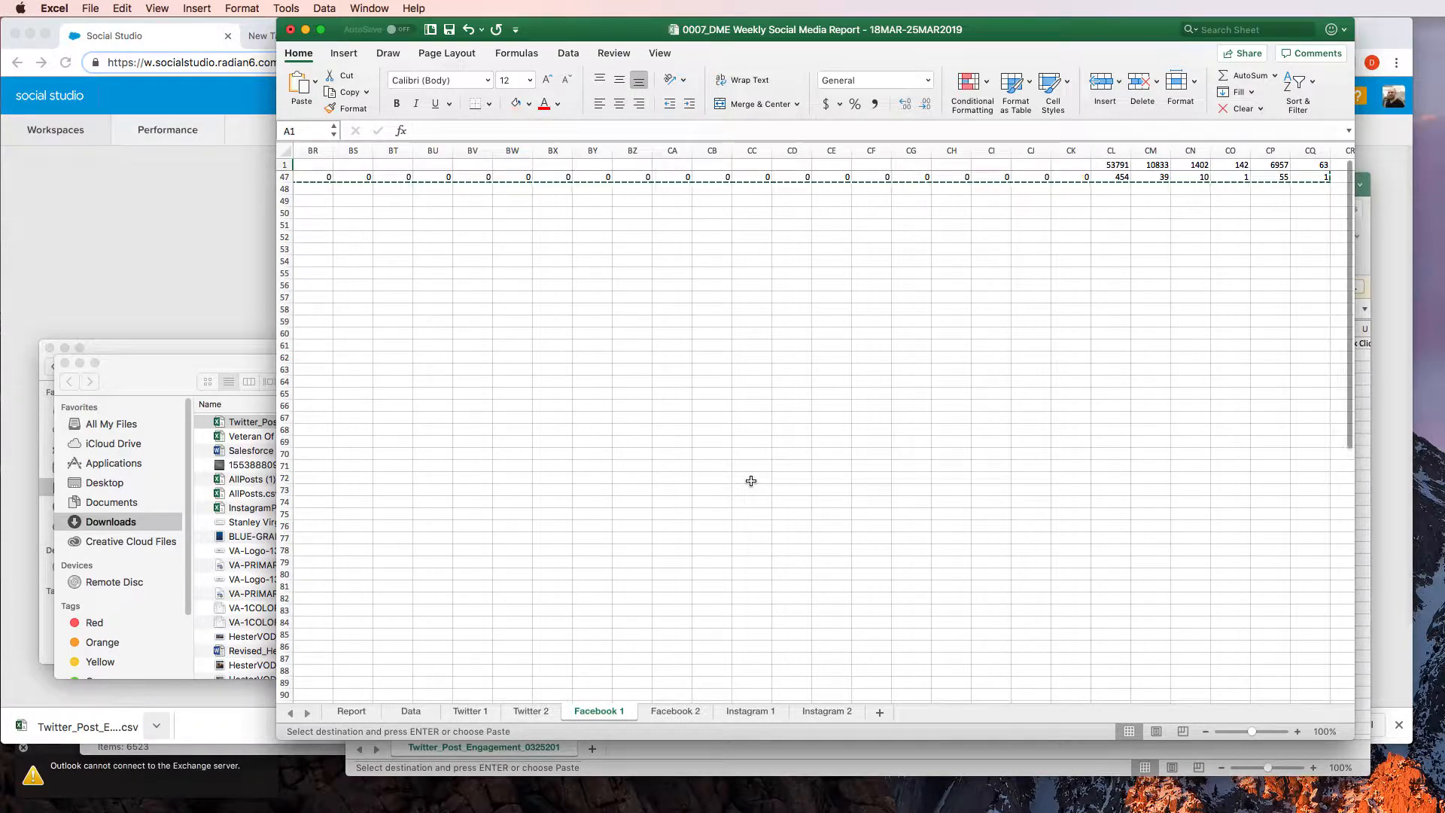
click(724, 455)
scroll(724, 454, up, 15)
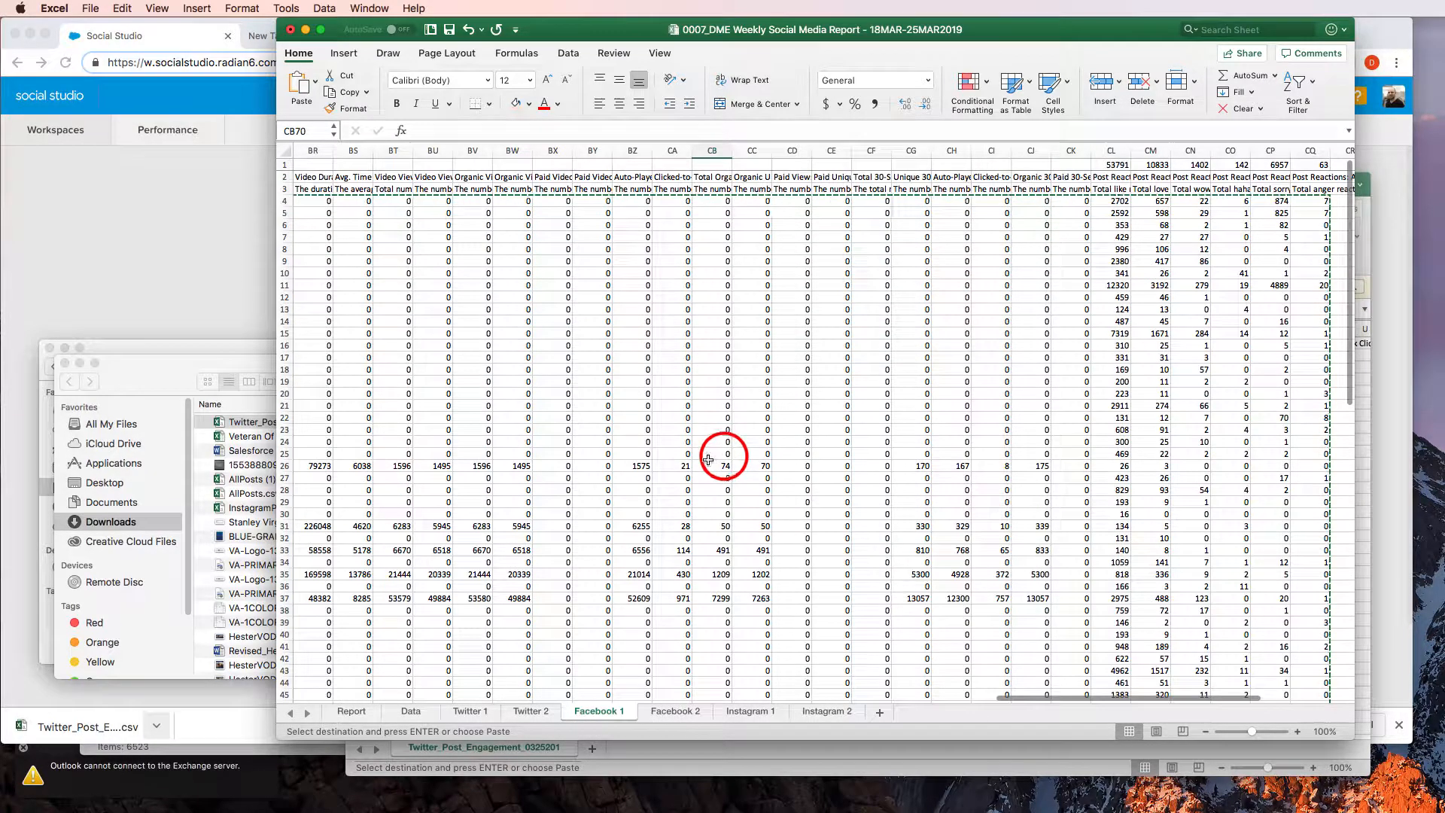
click(526, 261)
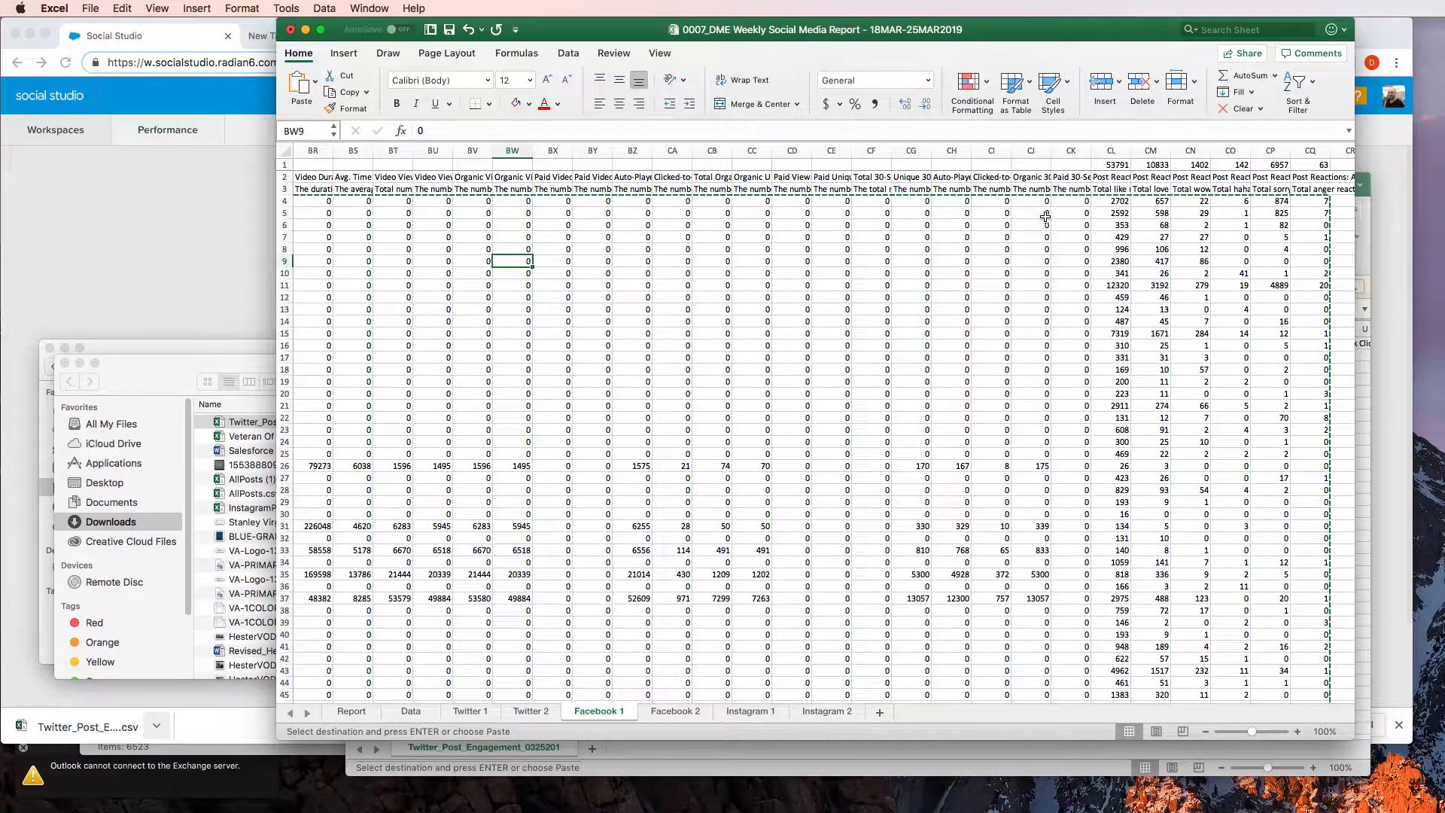
key(super+Left)
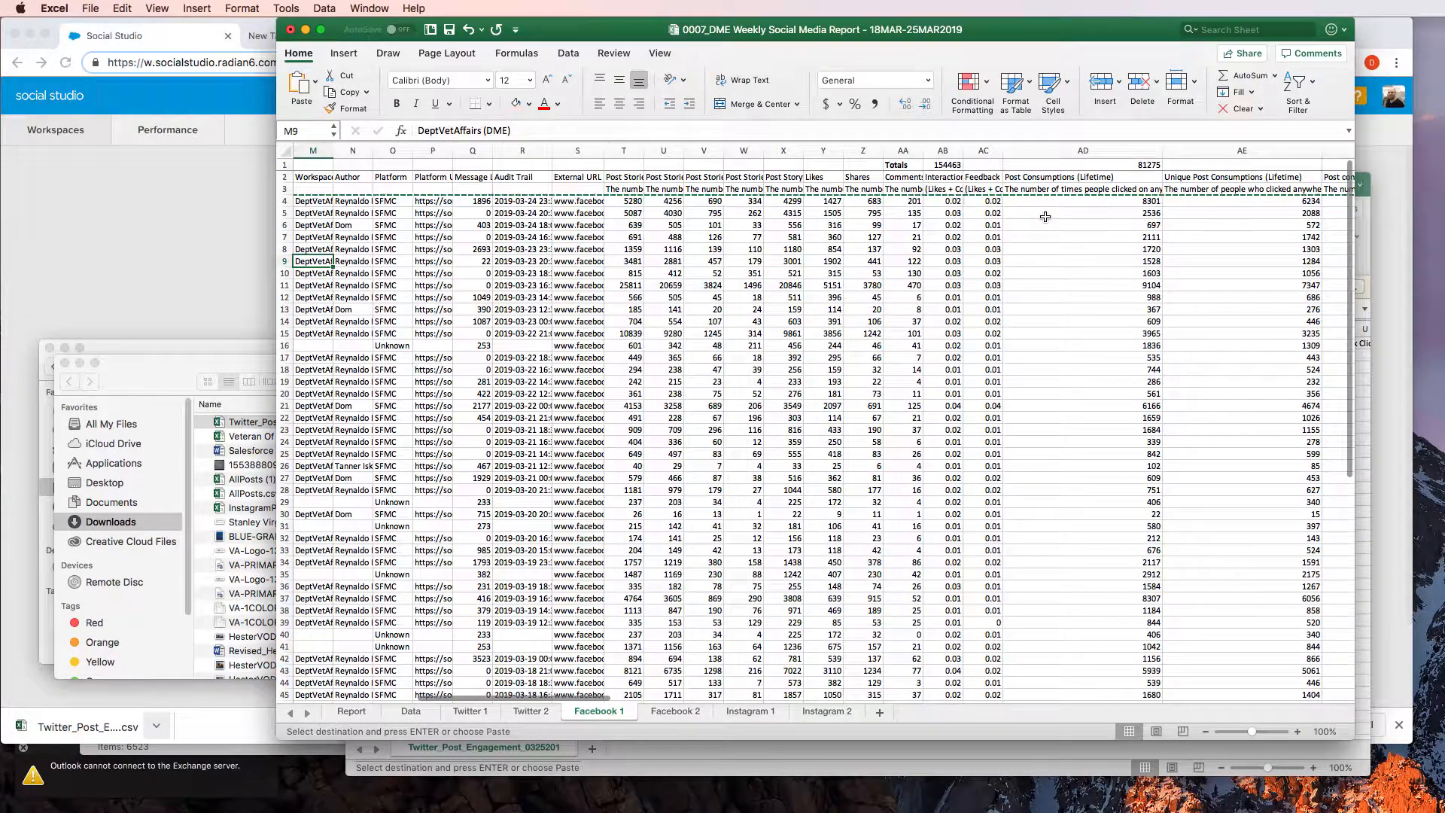
key(Right)
key(Left)
key(Left)
key(Right)
key(Right)
key(Right)
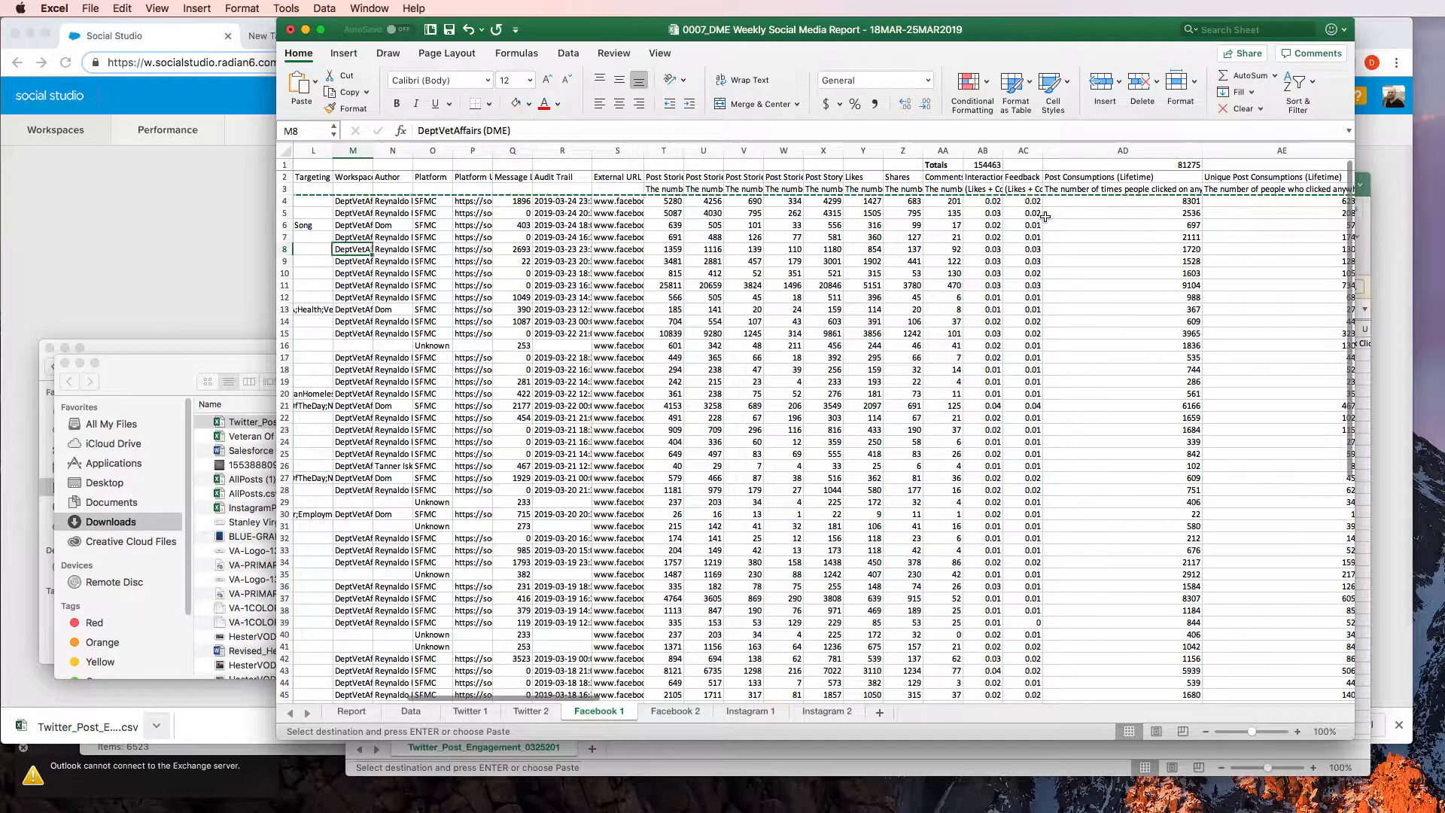
key(Right)
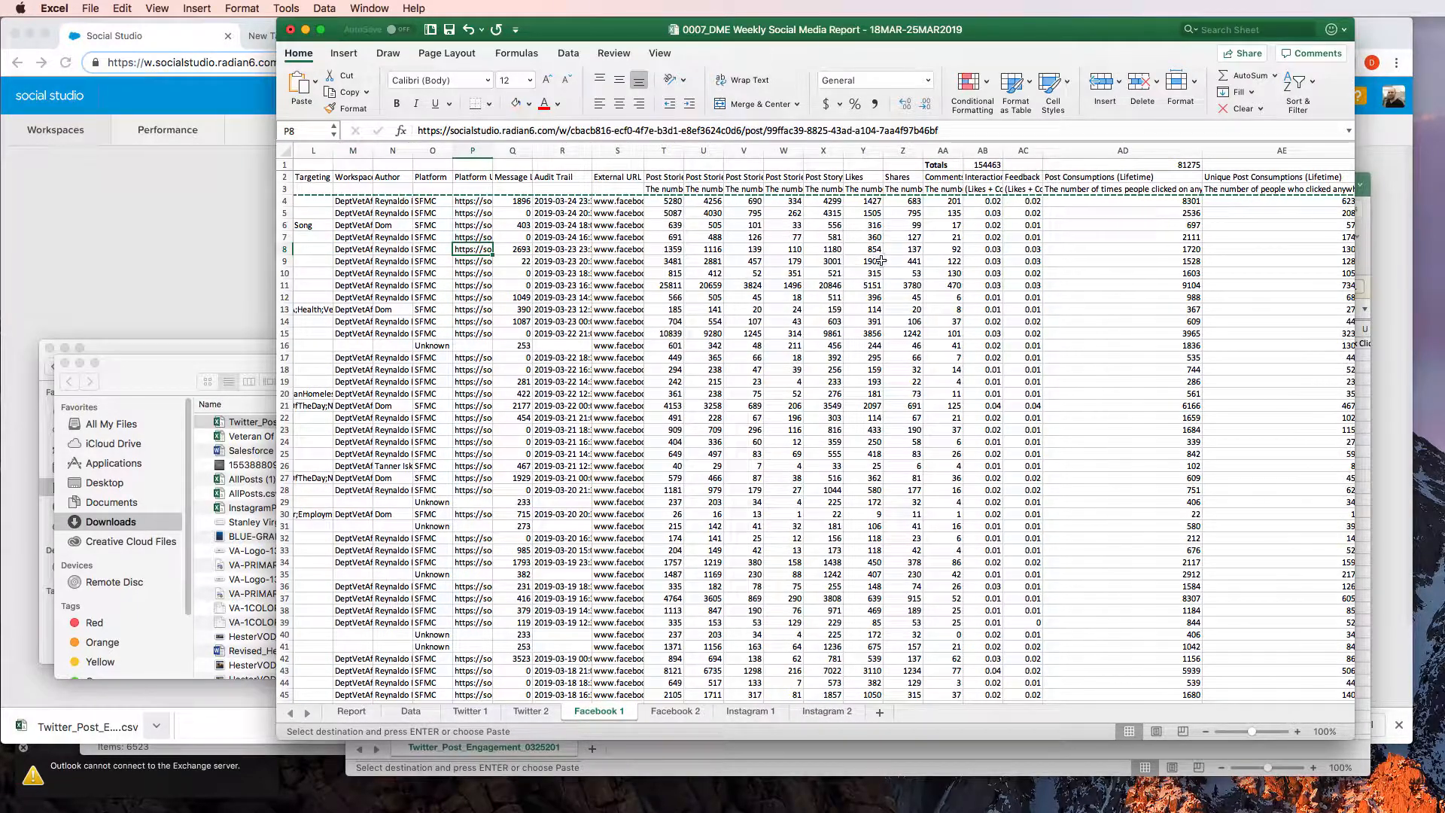
click(672, 711)
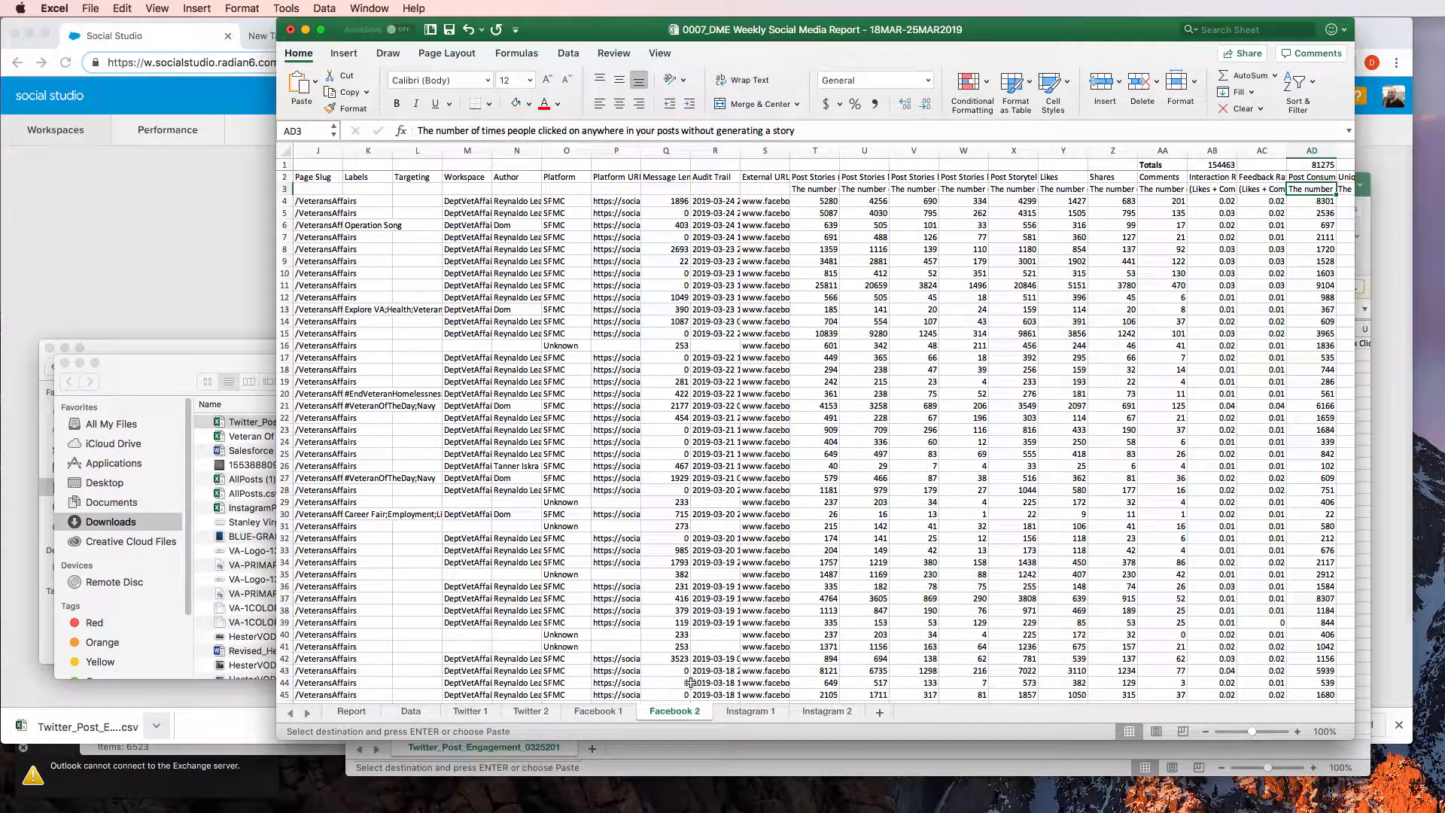
click(595, 710)
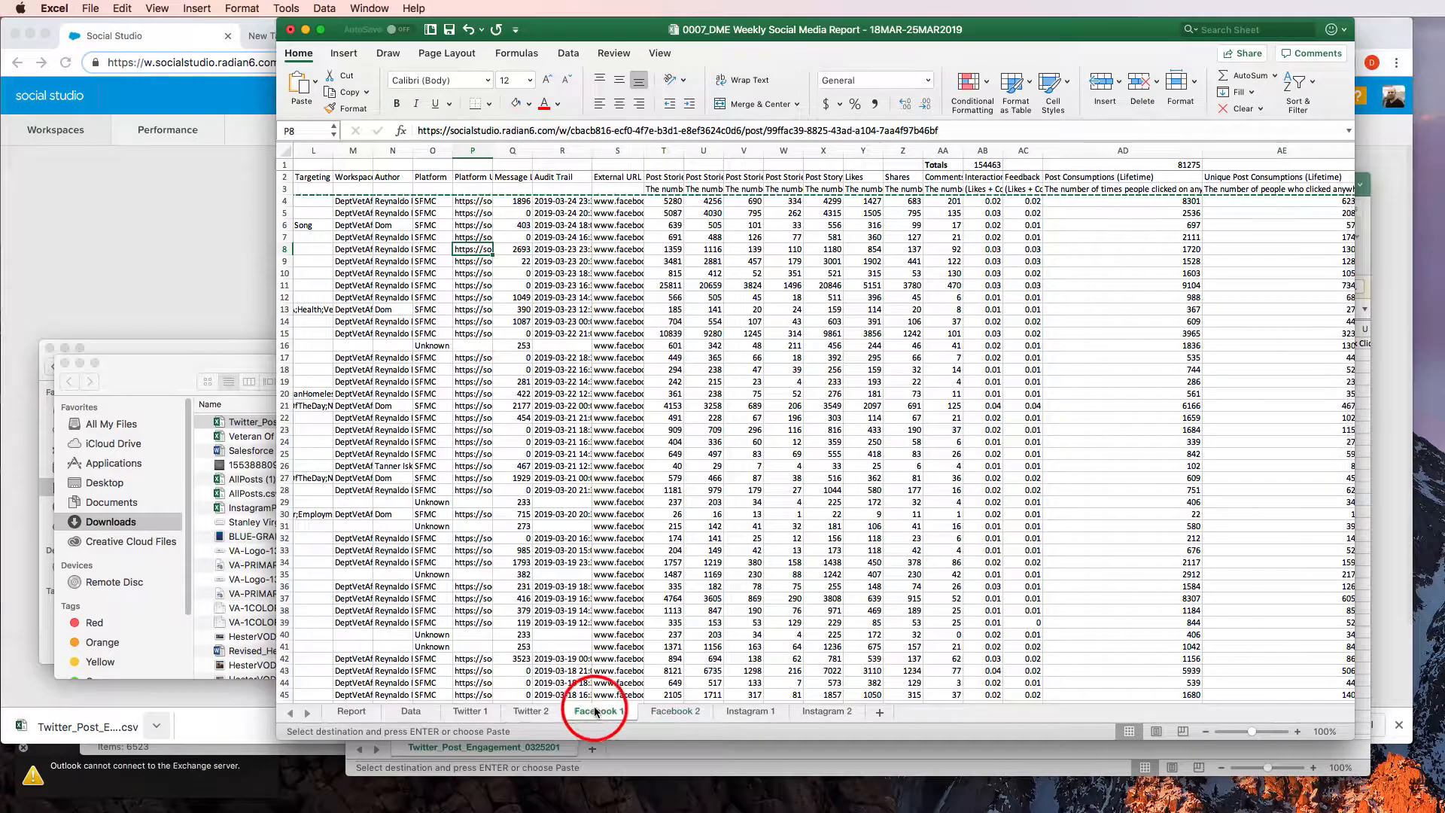
Clear last week's post rows from A4 through CQ47 on the Facebook 1 sheet
click(367, 227)
key(Left)
key(Left)
key(Left)
key(Left)
key(Left)
key(Left)
key(Left)
key(Left)
key(Left)
key(Left)
key(Left)
key(Left)
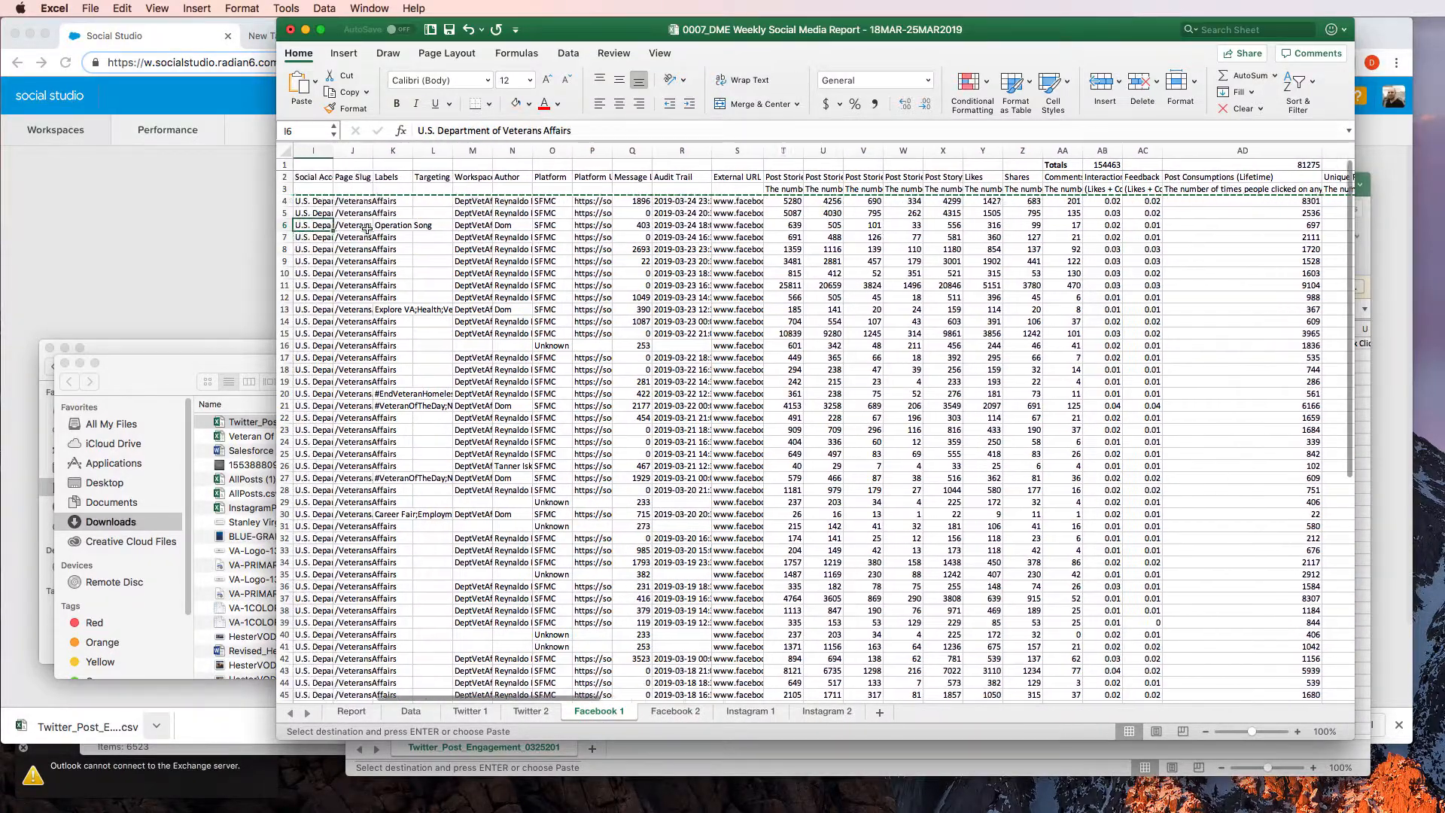
key(Up)
key(Up)
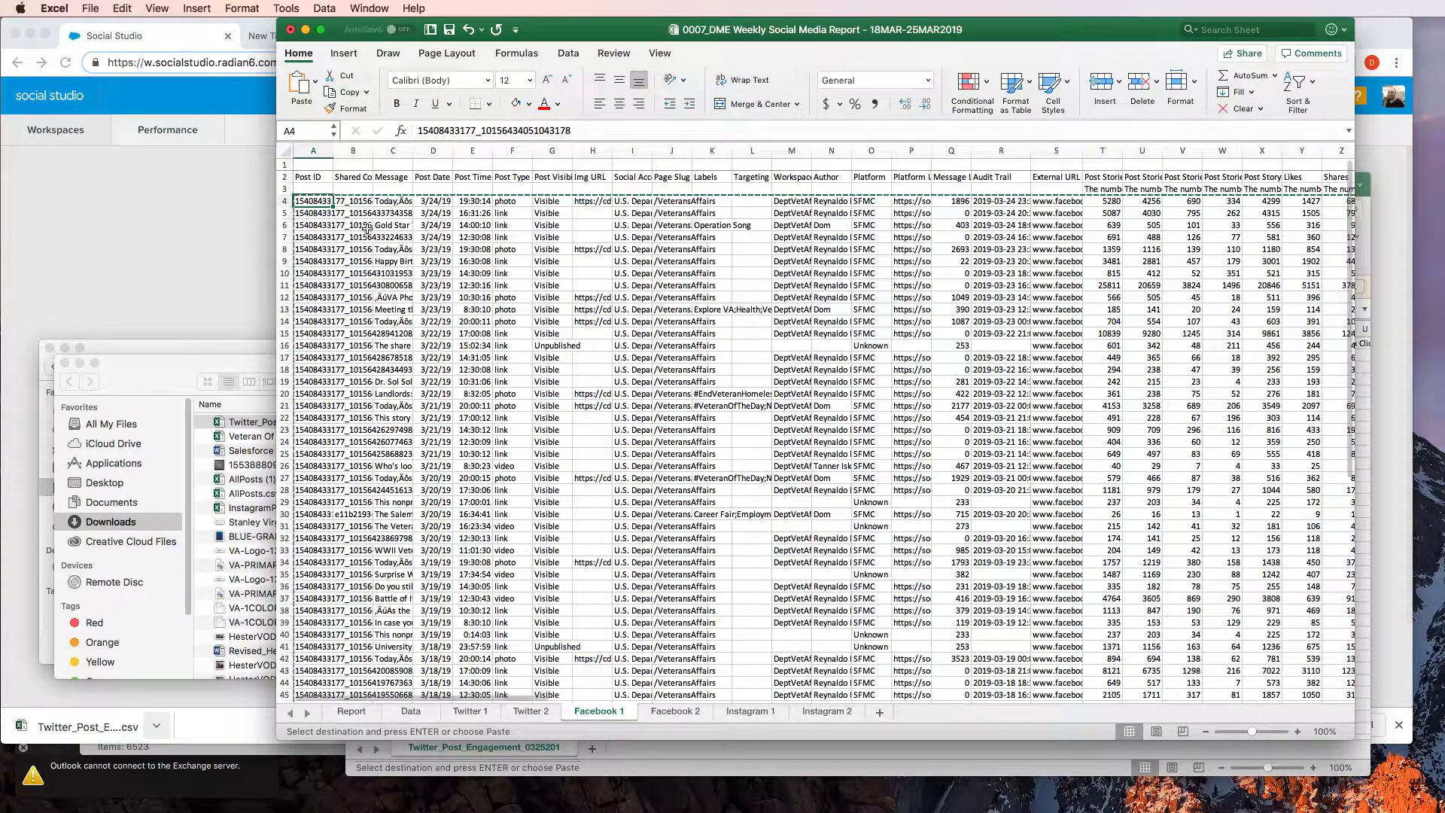
key(ctrl+shift+Down)
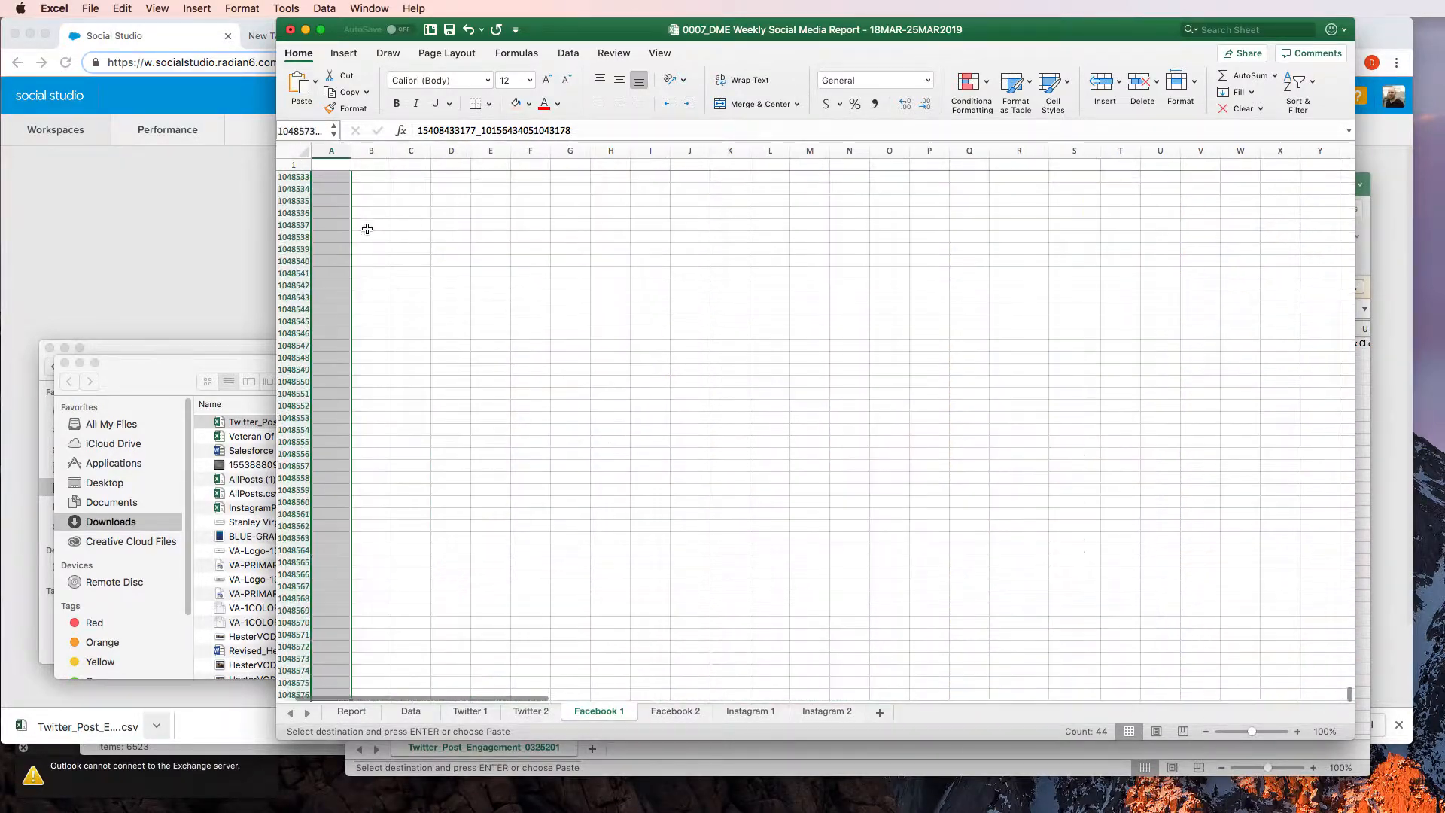
key(ctrl+shift+Right)
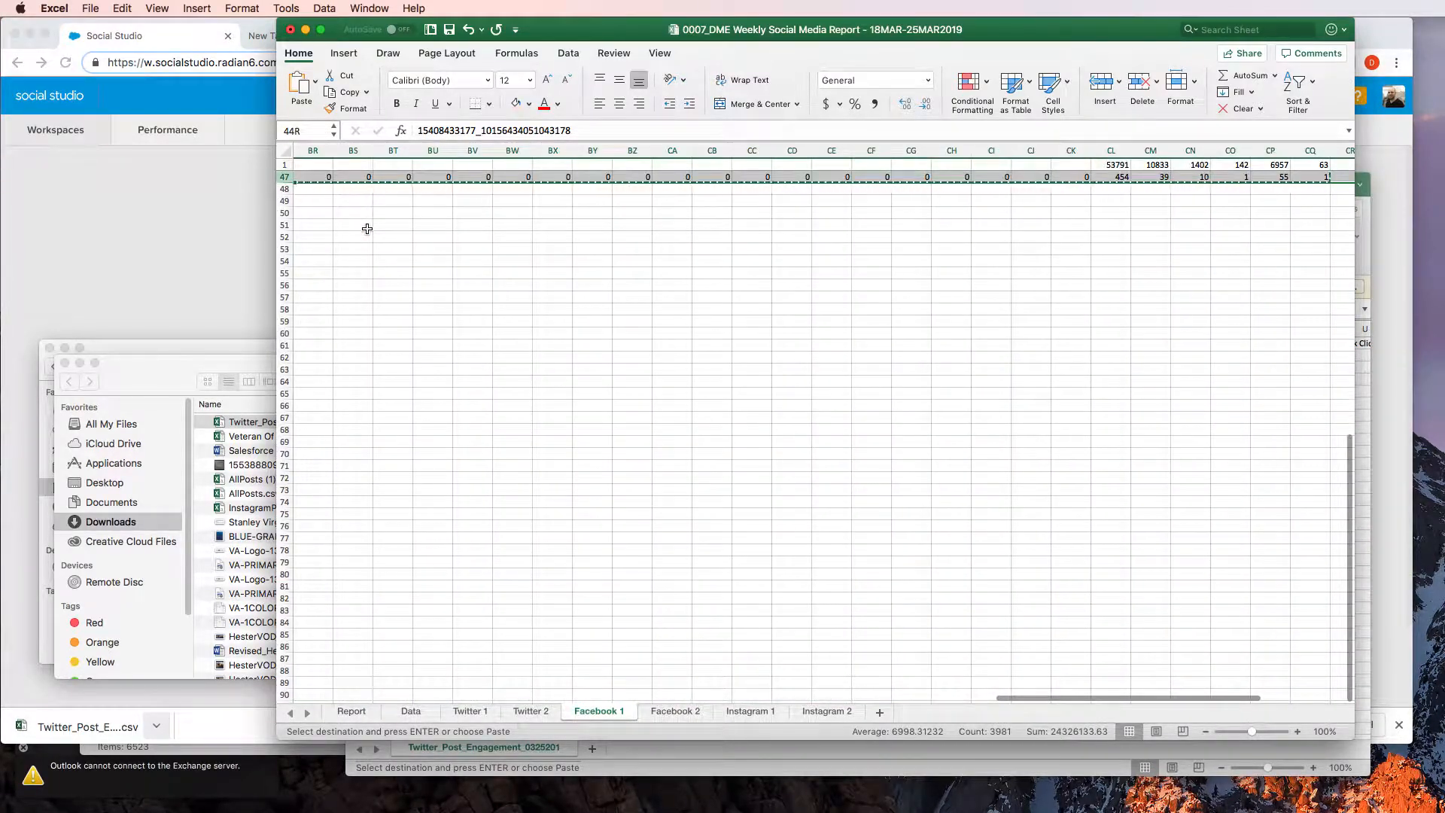
key(Delete)
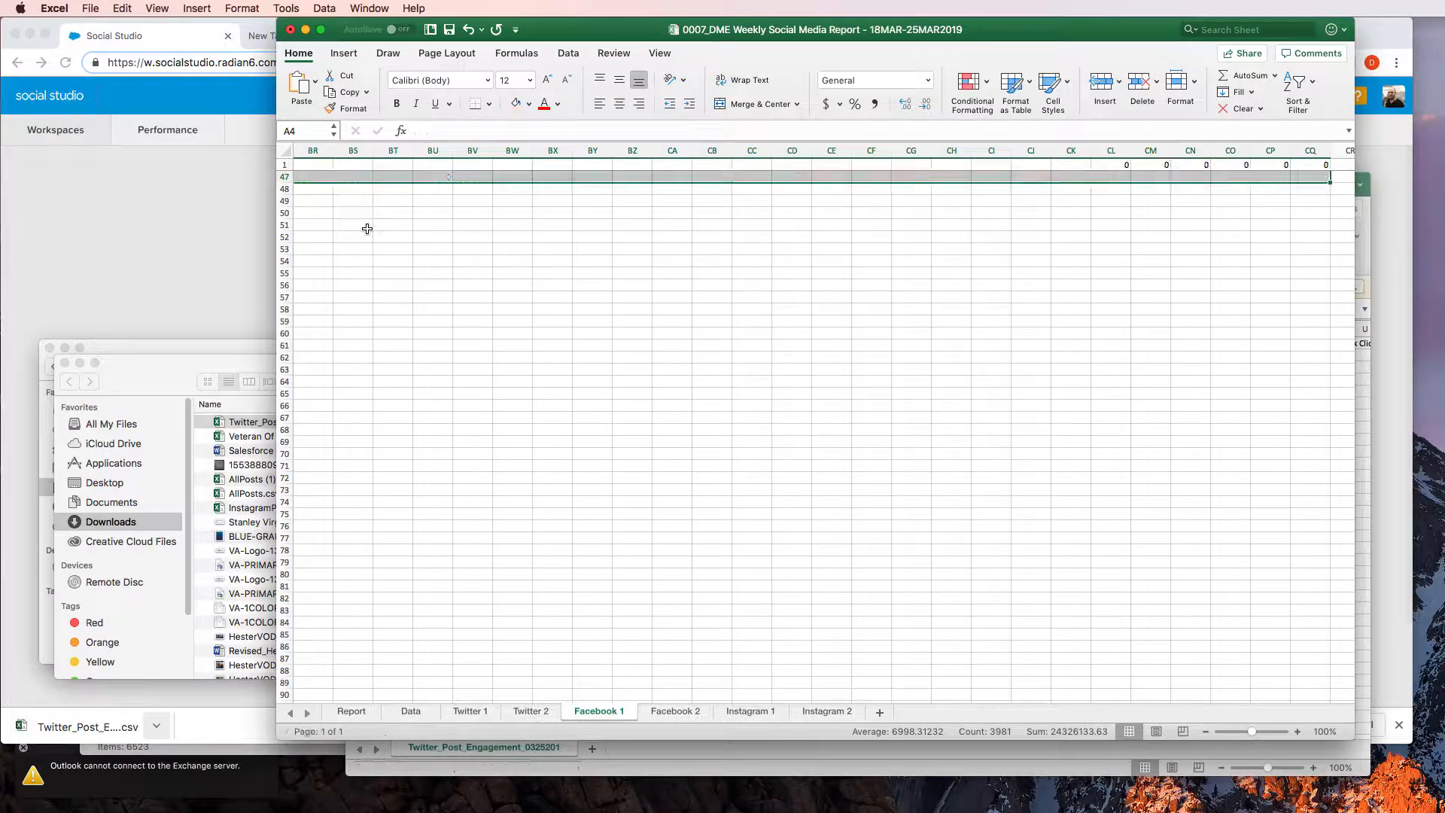
Return to cell A4 directly beneath the headers of the Facebook 1 sheet
key(Left)
key(Up)
key(Up)
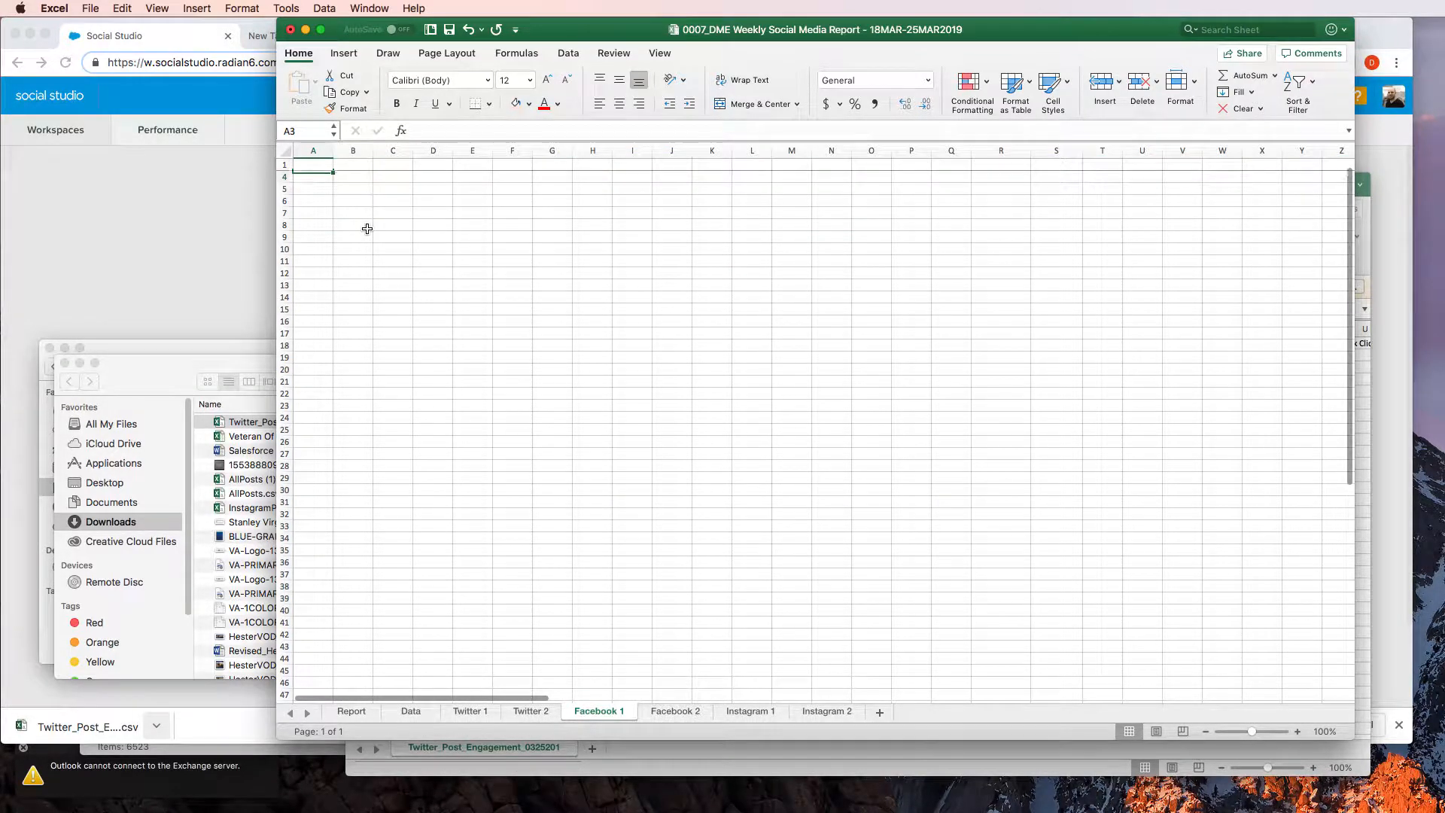
key(Down)
key(Down)
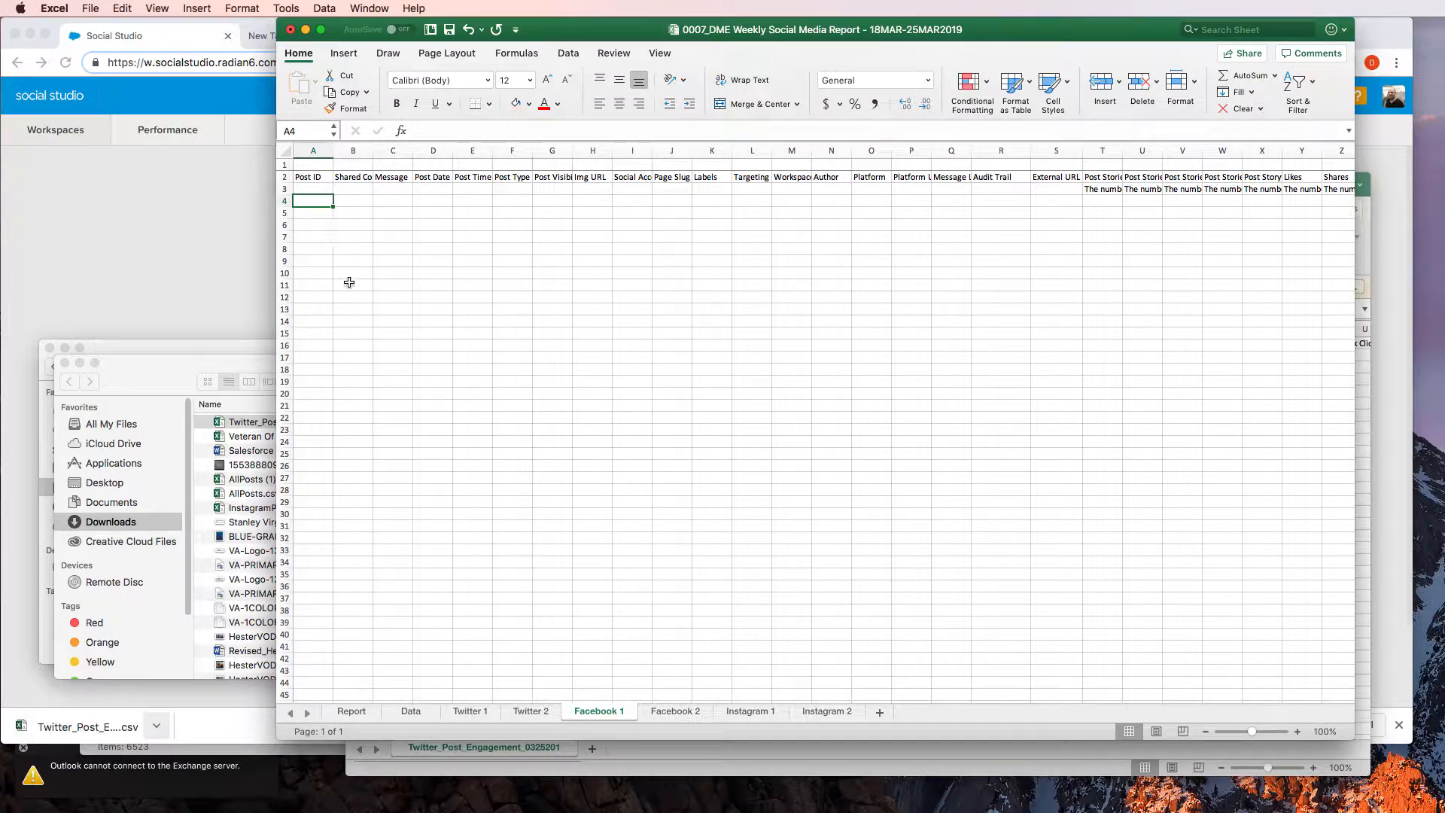
Switch to Social Studio in Chrome and open the download options of the Facebook Post Impressions and Engagement report
click(188, 277)
click(188, 271)
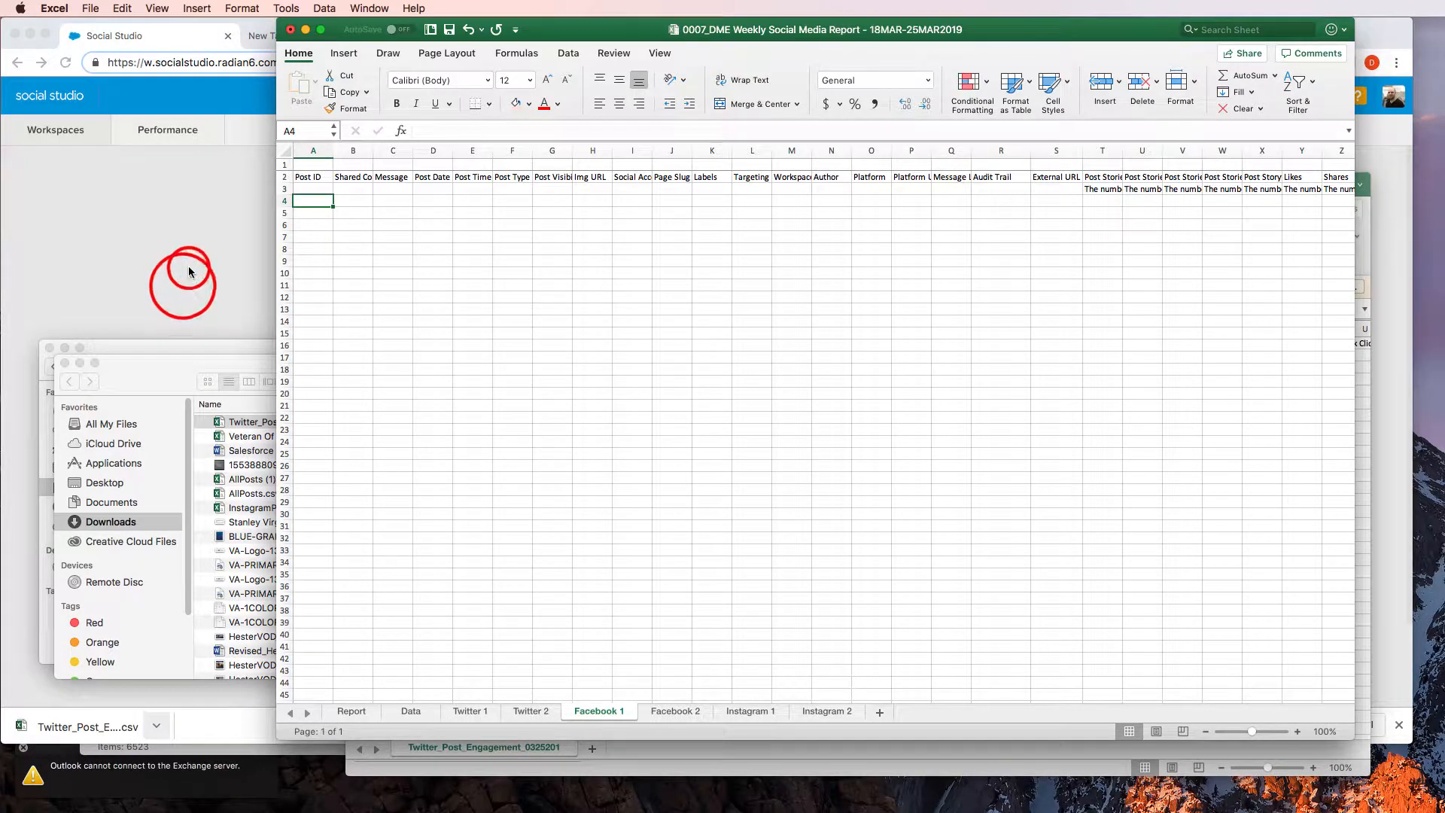
click(189, 268)
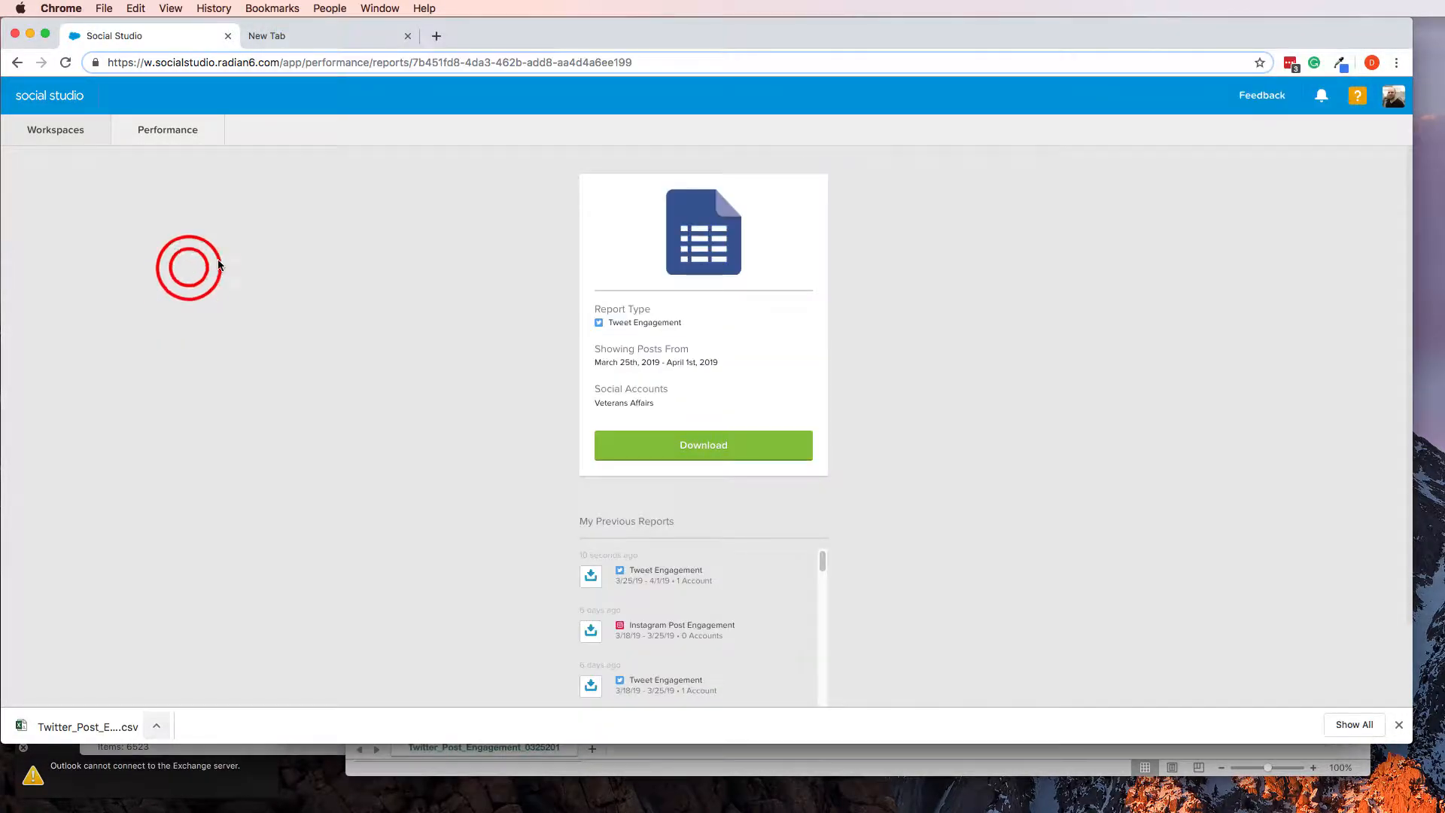
click(167, 135)
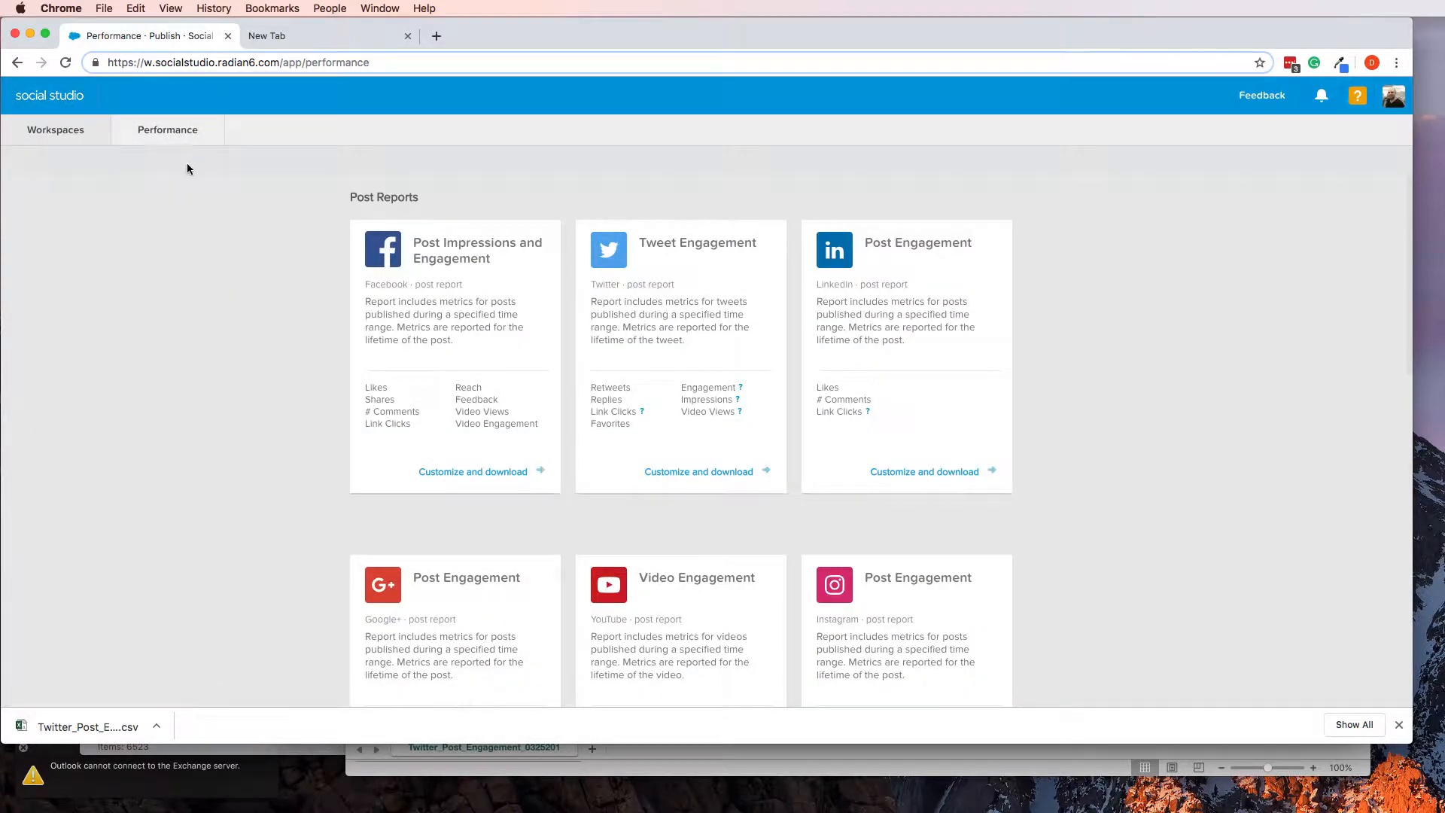
click(30, 96)
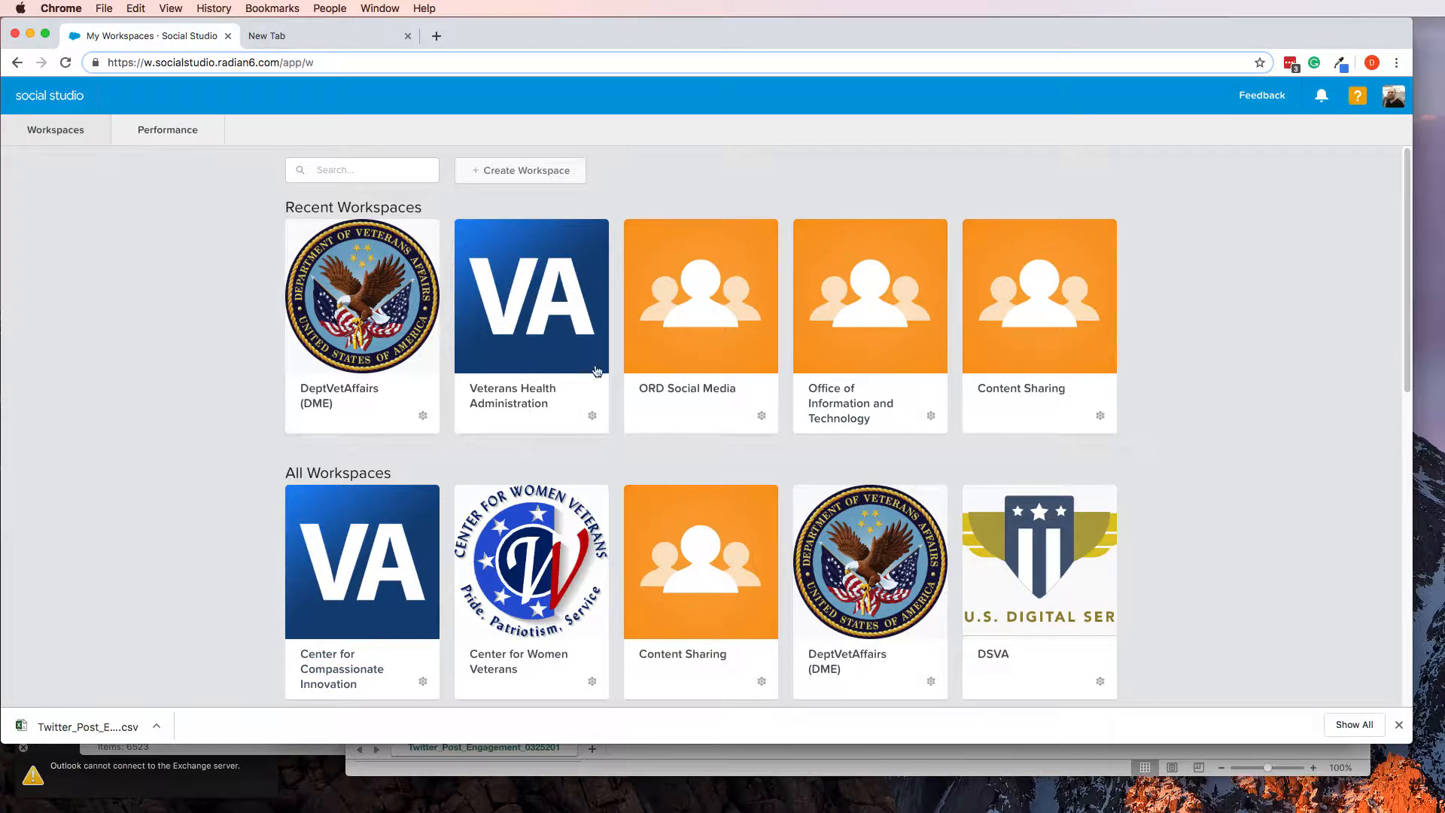
click(153, 130)
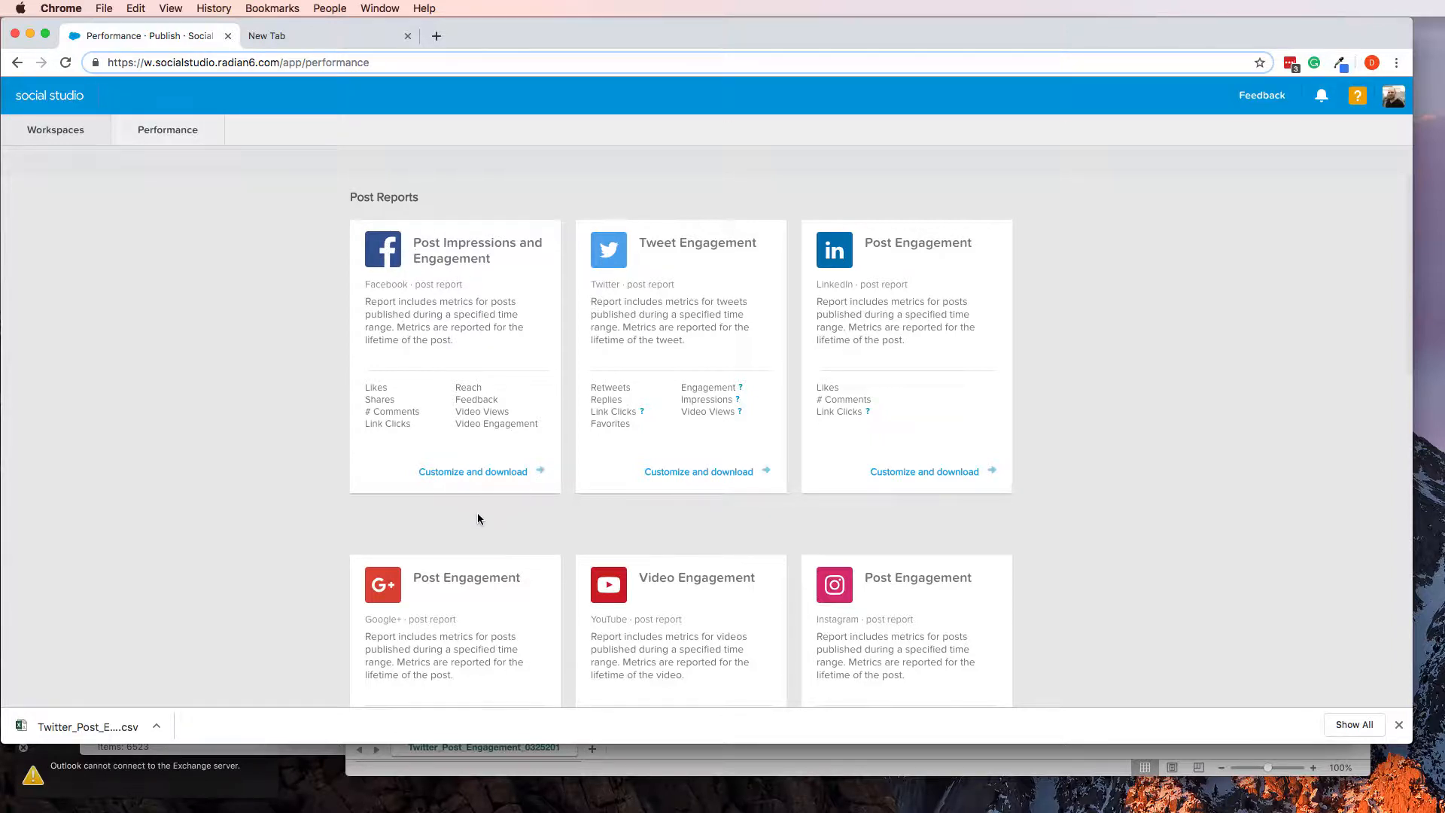
click(485, 474)
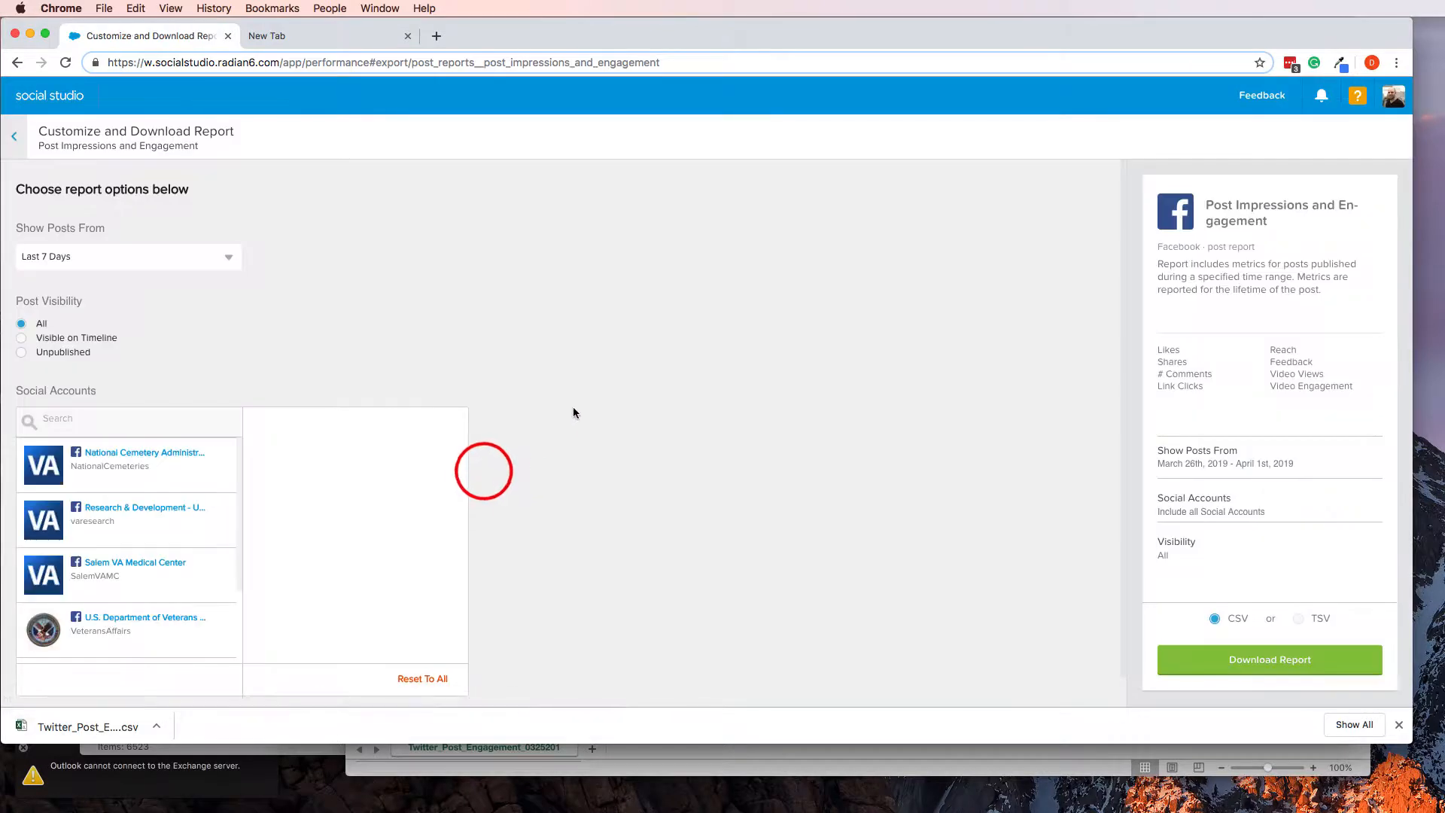
Set a custom date range for the Facebook report from March 25th, 2019 to March 31st, 2019
click(196, 256)
click(172, 297)
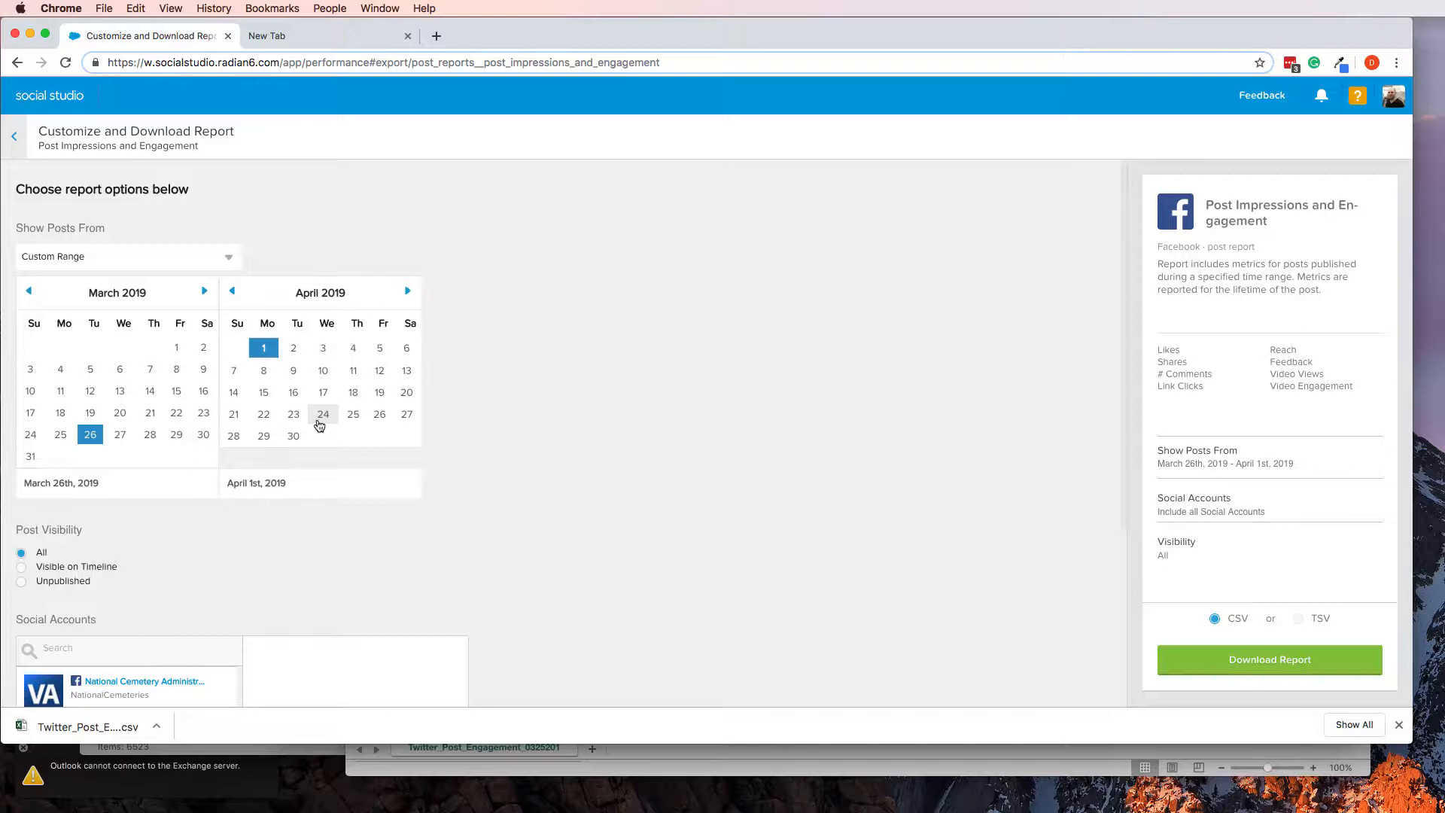
click(60, 434)
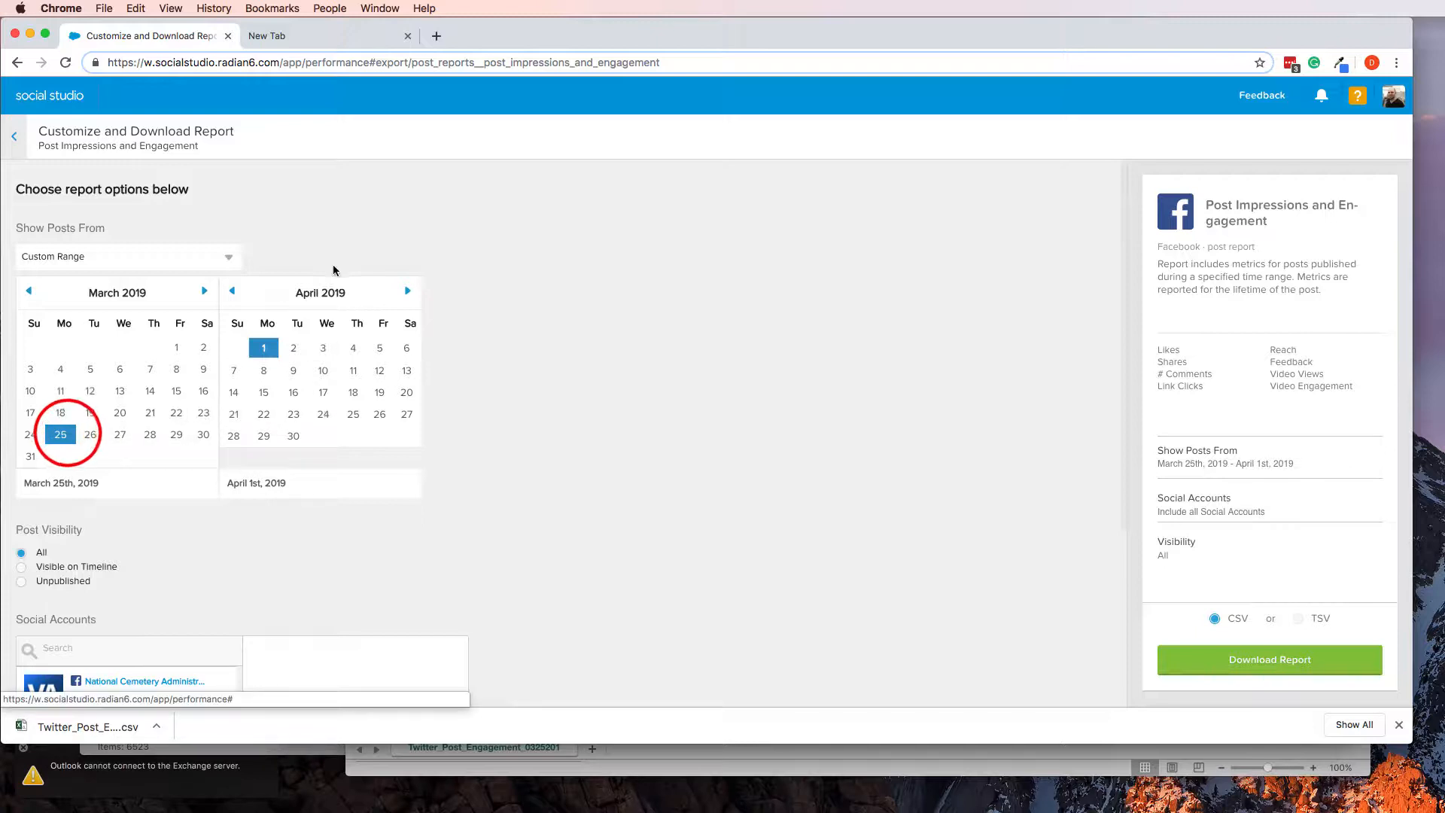
click(236, 292)
click(233, 456)
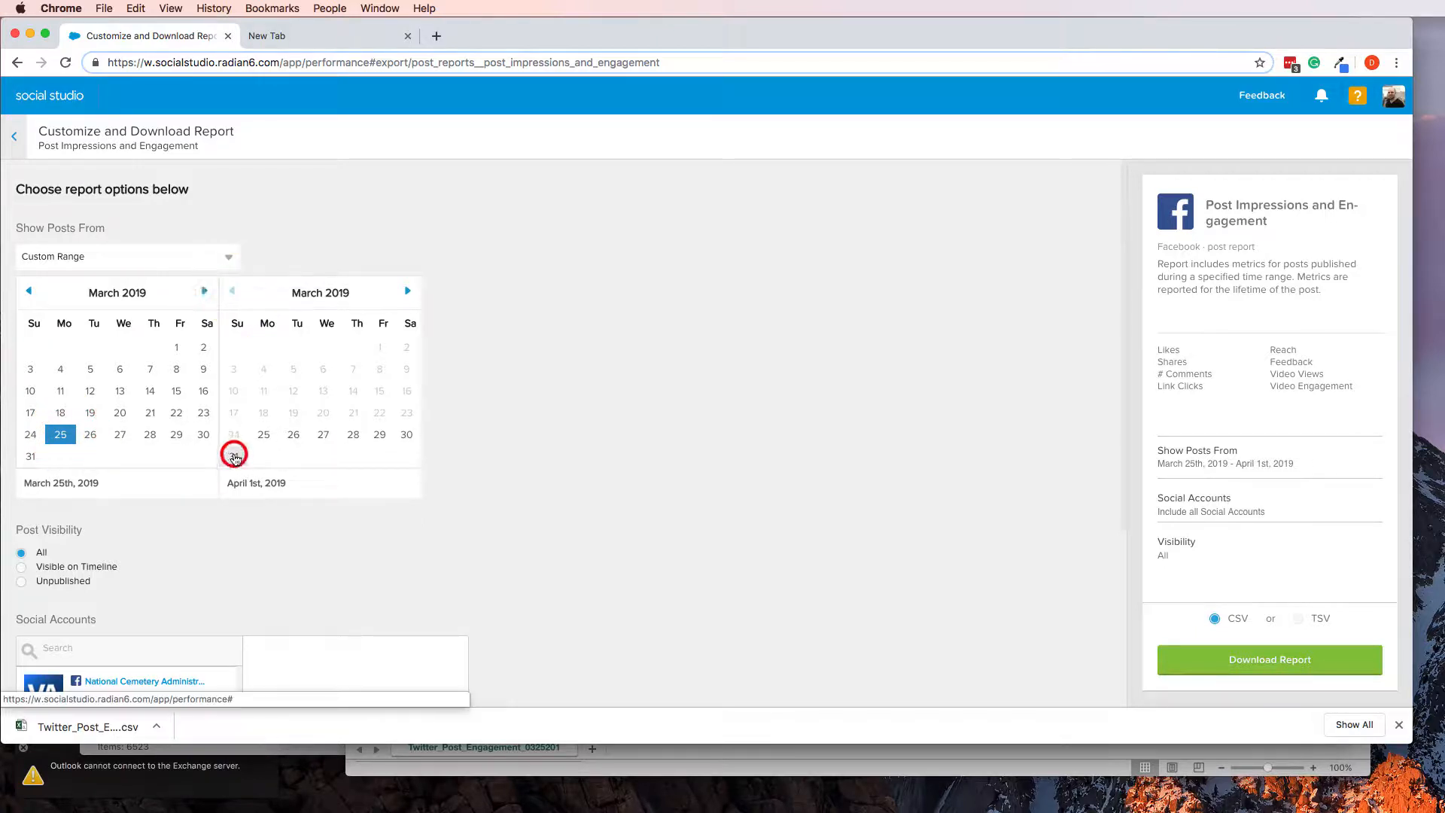
Limit the report to the U.S. Department of Veterans Affairs account and request its CSV download
click(280, 538)
scroll(281, 537, down, 3)
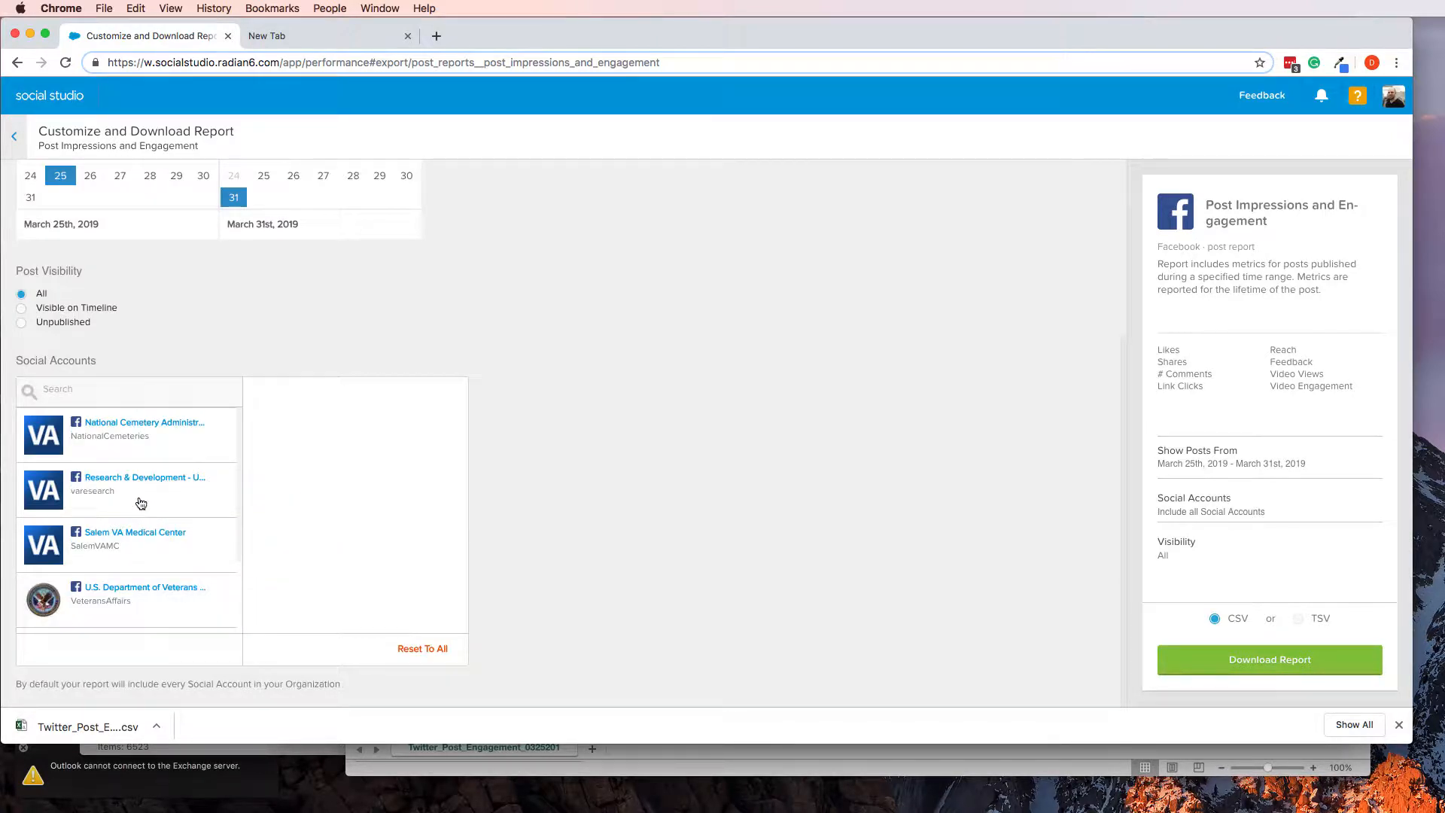
click(121, 596)
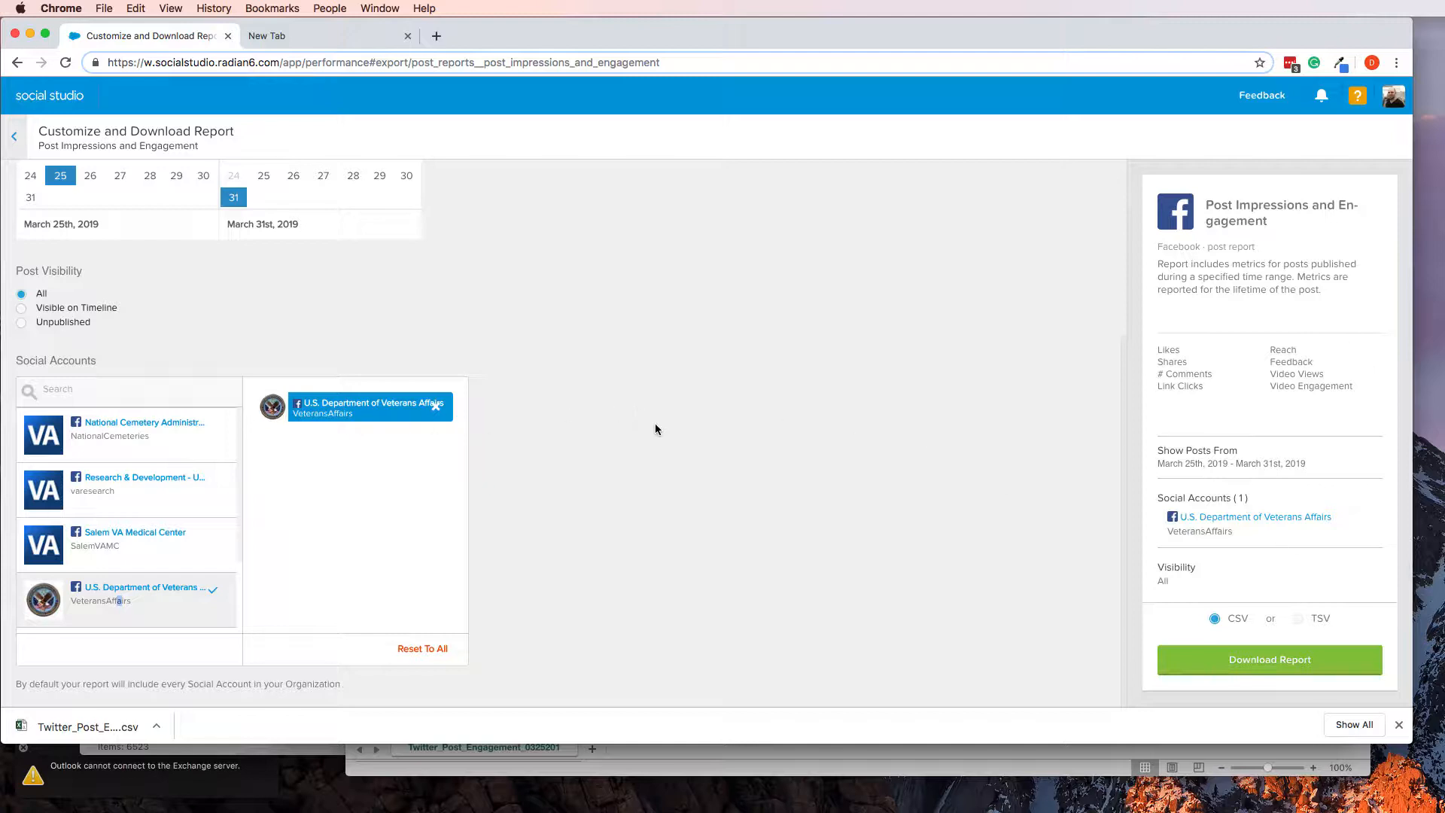
click(1228, 662)
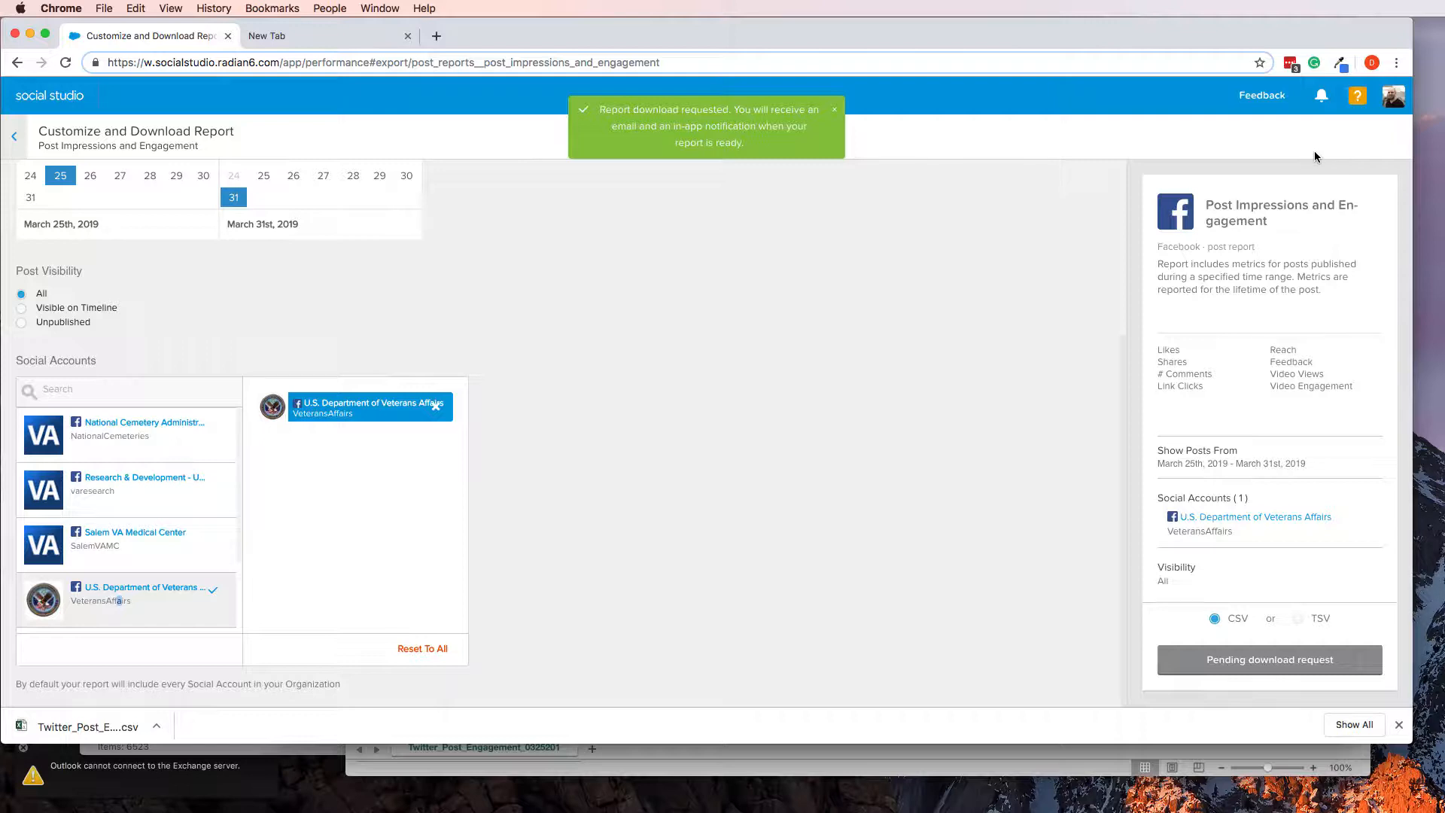
Download the finished Facebook Post Impressions and Engagement report from its notification and open the CSV in Excel
click(1321, 95)
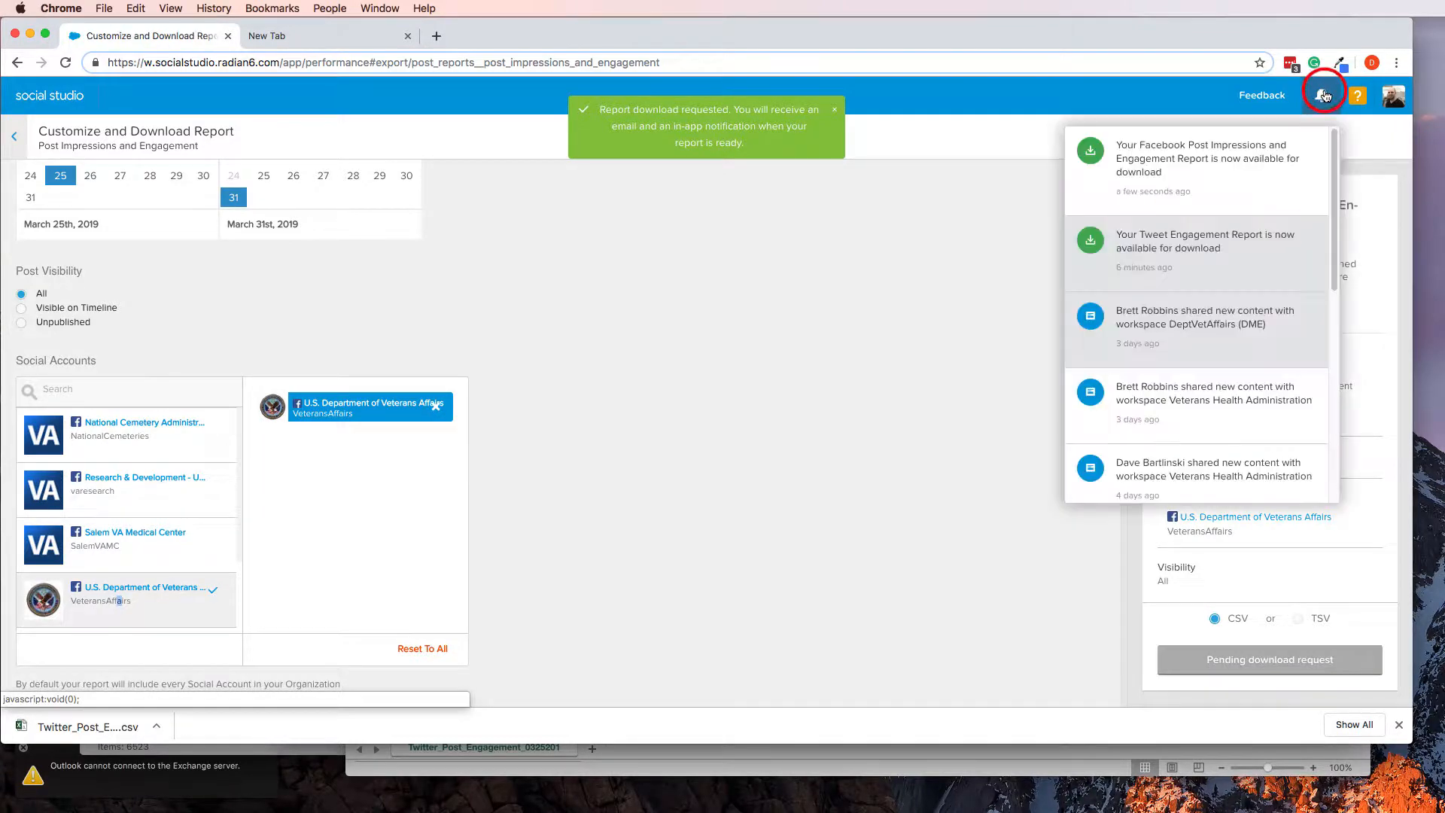
click(1165, 167)
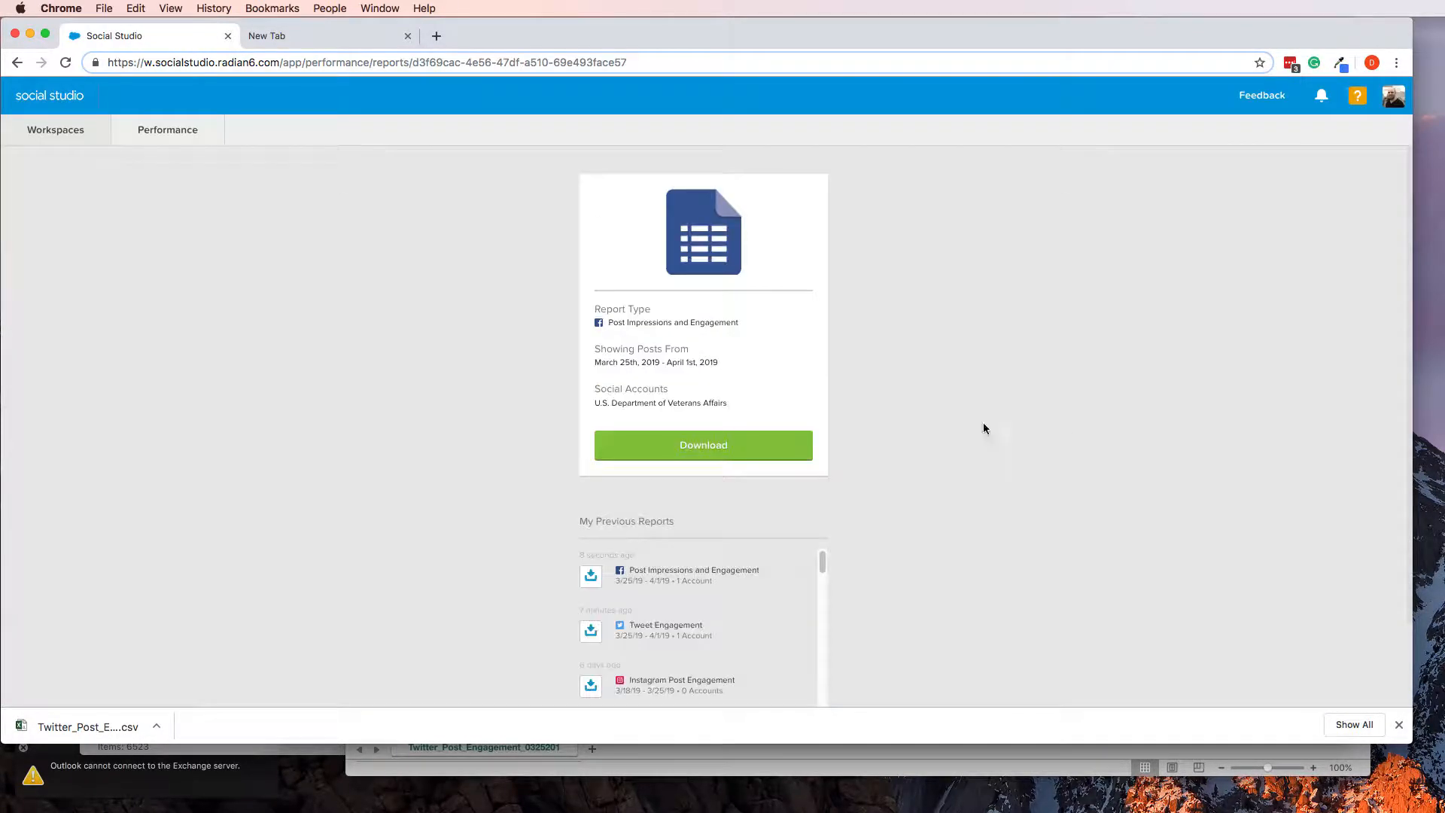
click(650, 451)
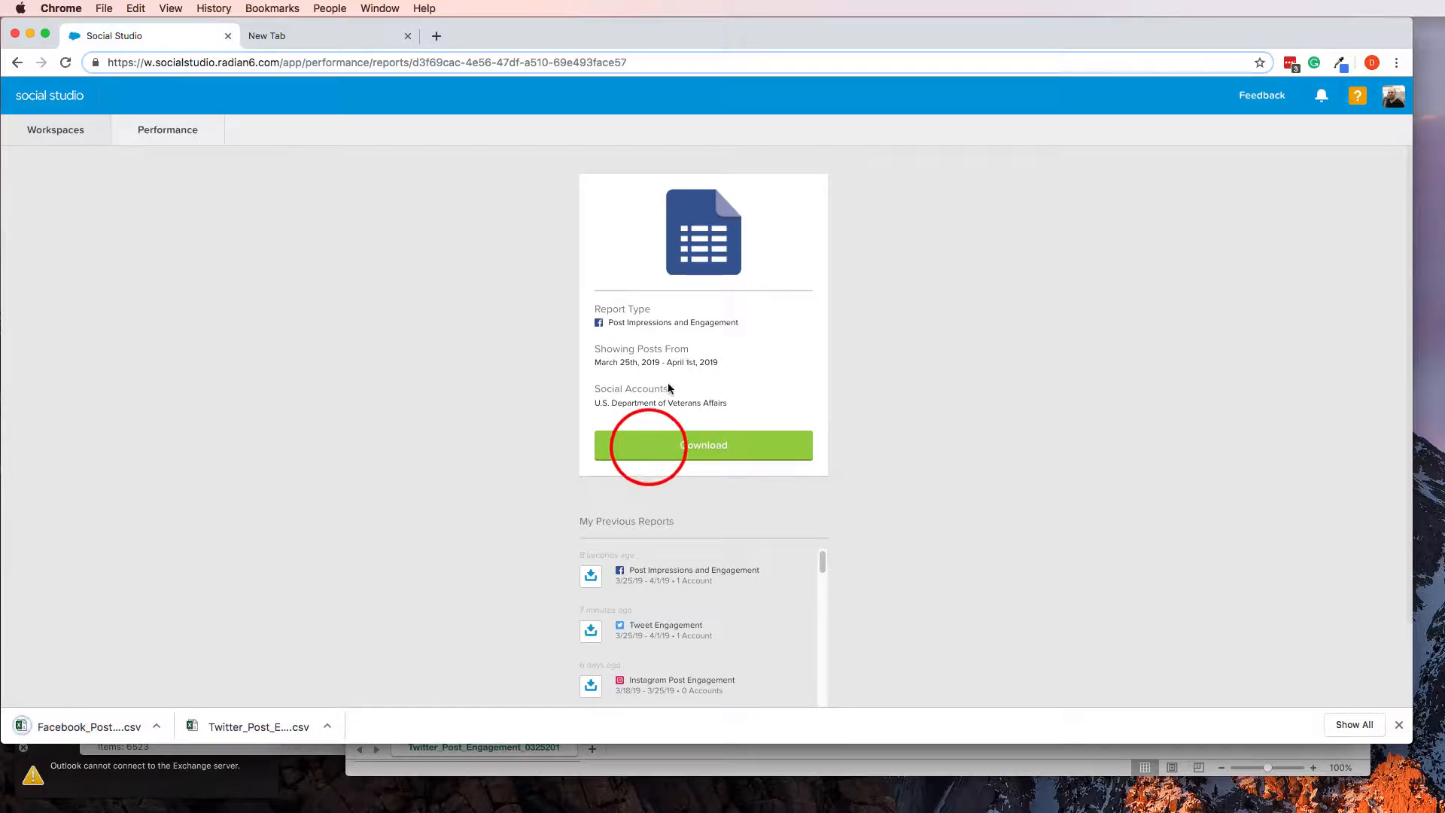
click(156, 726)
click(222, 769)
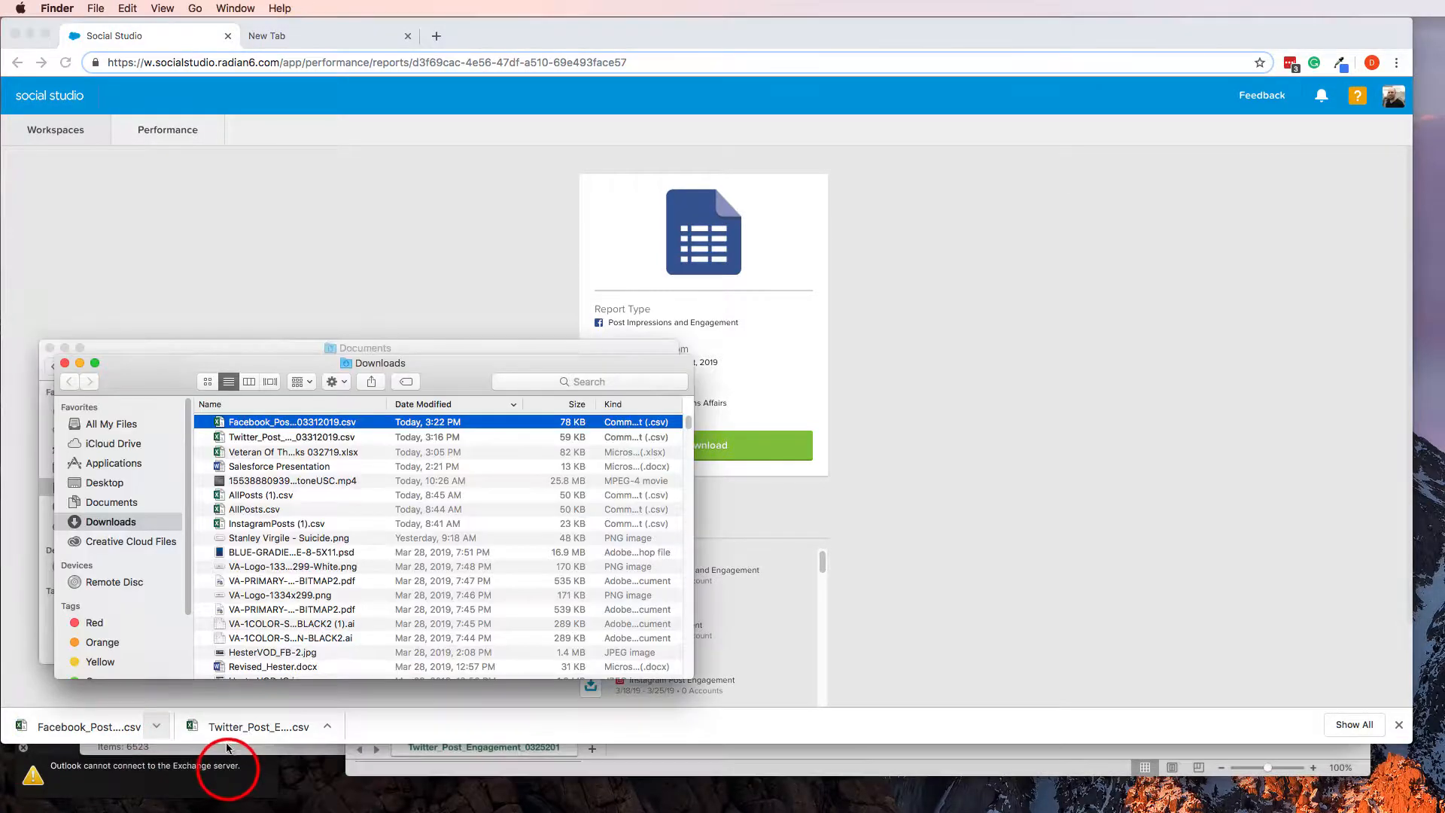
double_click(261, 423)
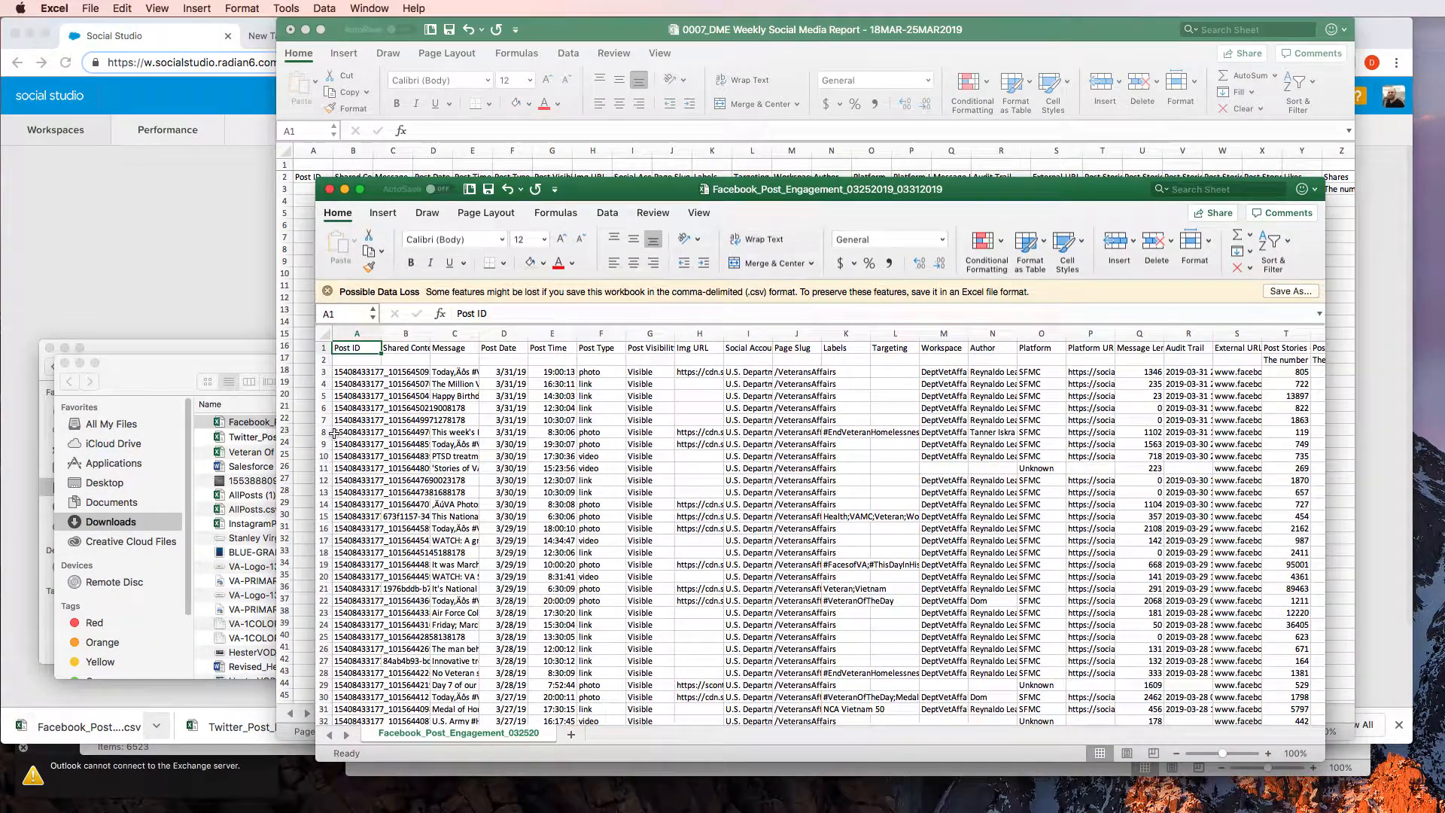
Copy every data row and column of the Facebook export, starting at cell A3 and leaving out the headers
click(351, 384)
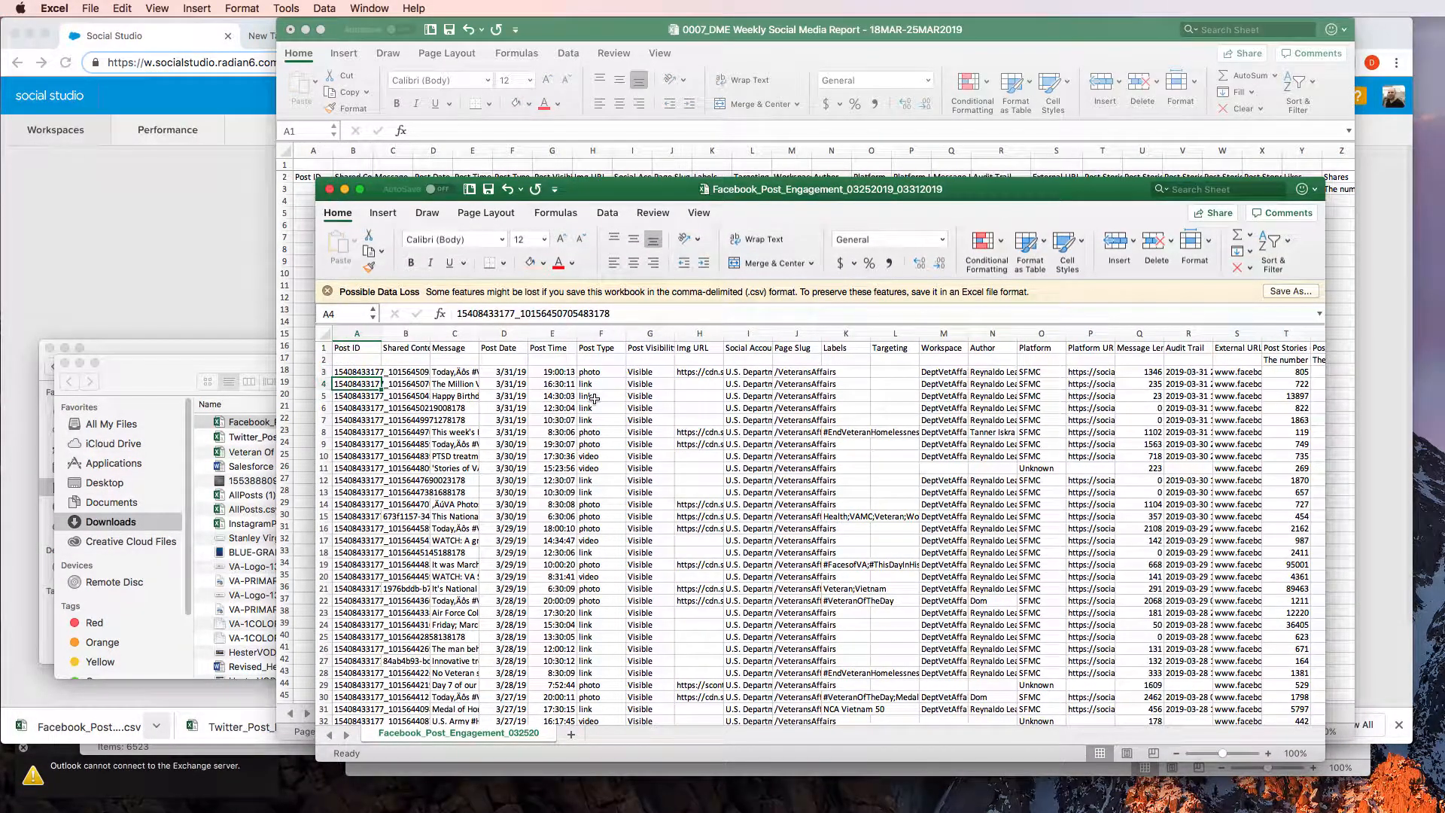
key(Up)
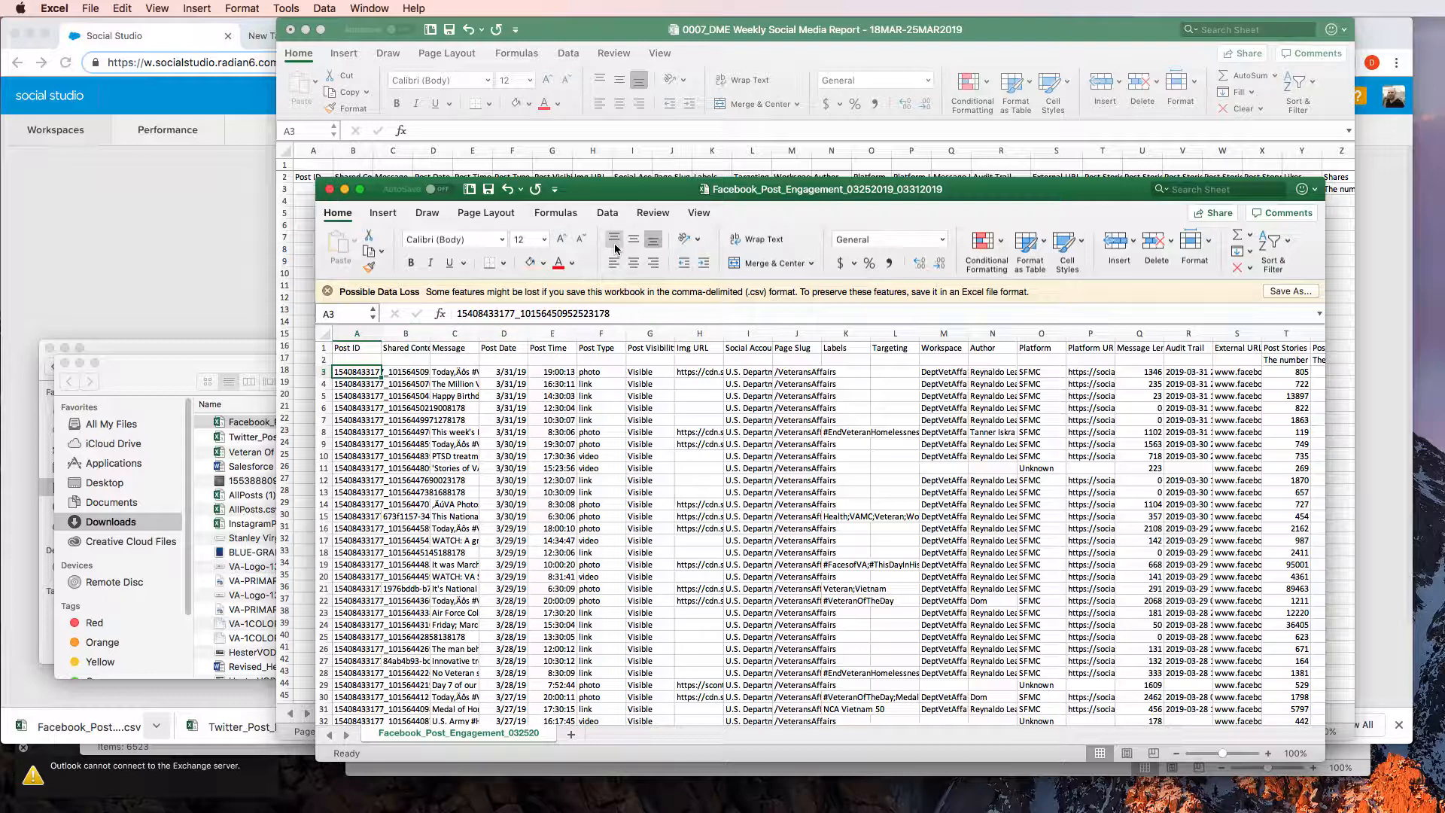
key(ctrl+shift+Down)
key(shift+Right)
key(shift+Right)
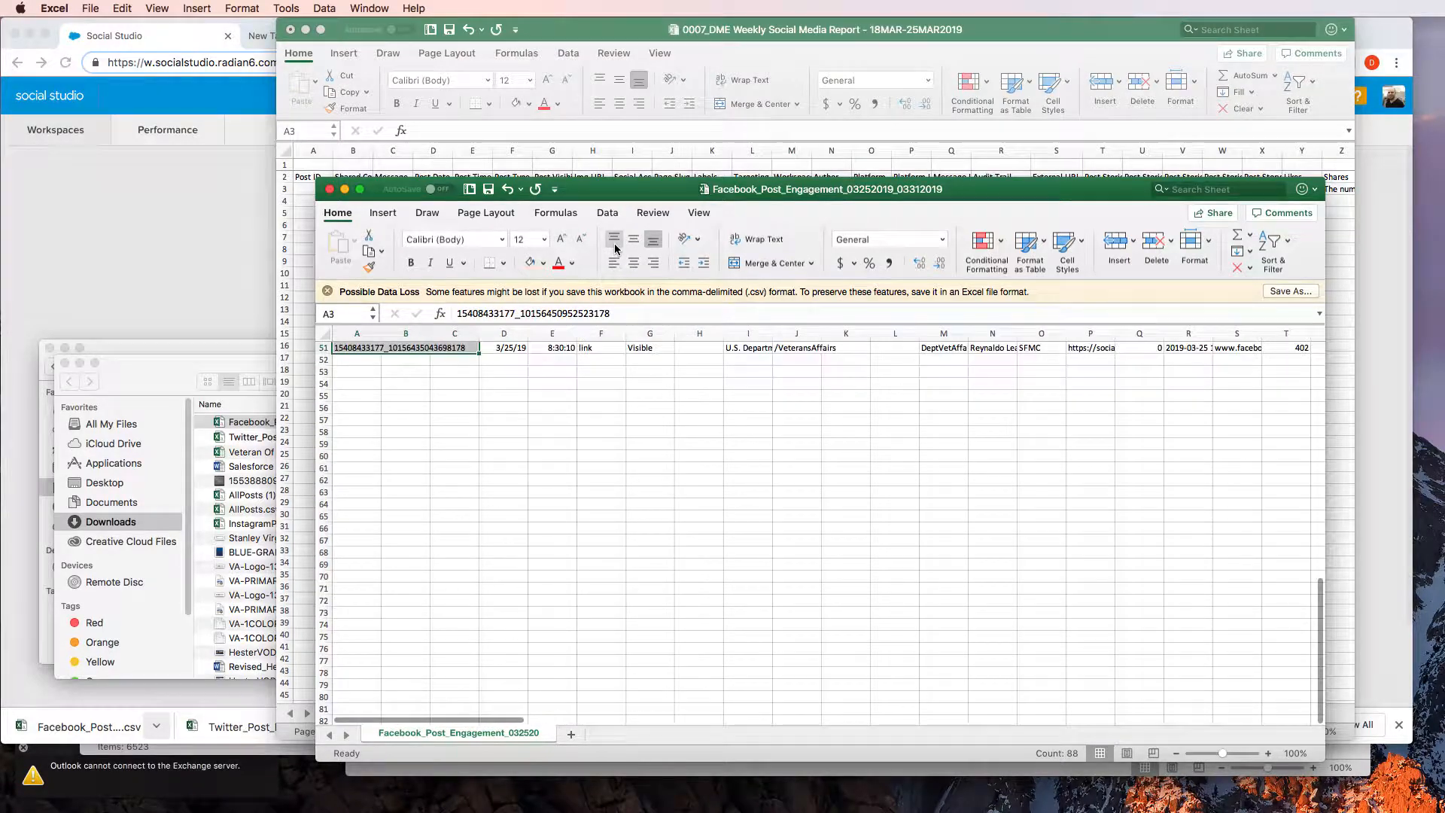
key(shift+Right)
key(shift+Right)
key(shift+Right)
key(shift+Right)
key(shift+Right)
key(shift+Right)
key(shift+Right)
key(ctrl+shift+Right)
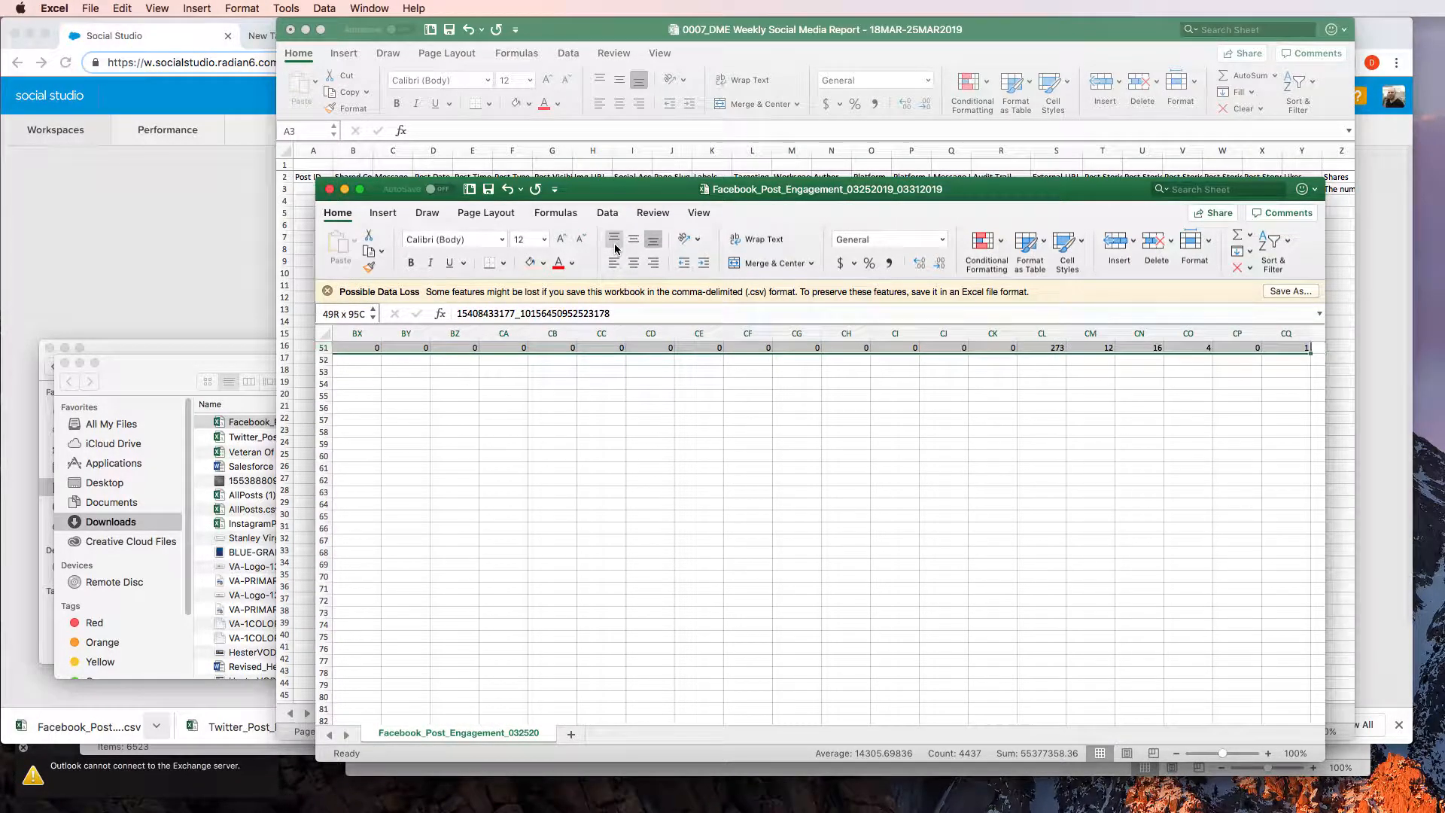
key(super+c)
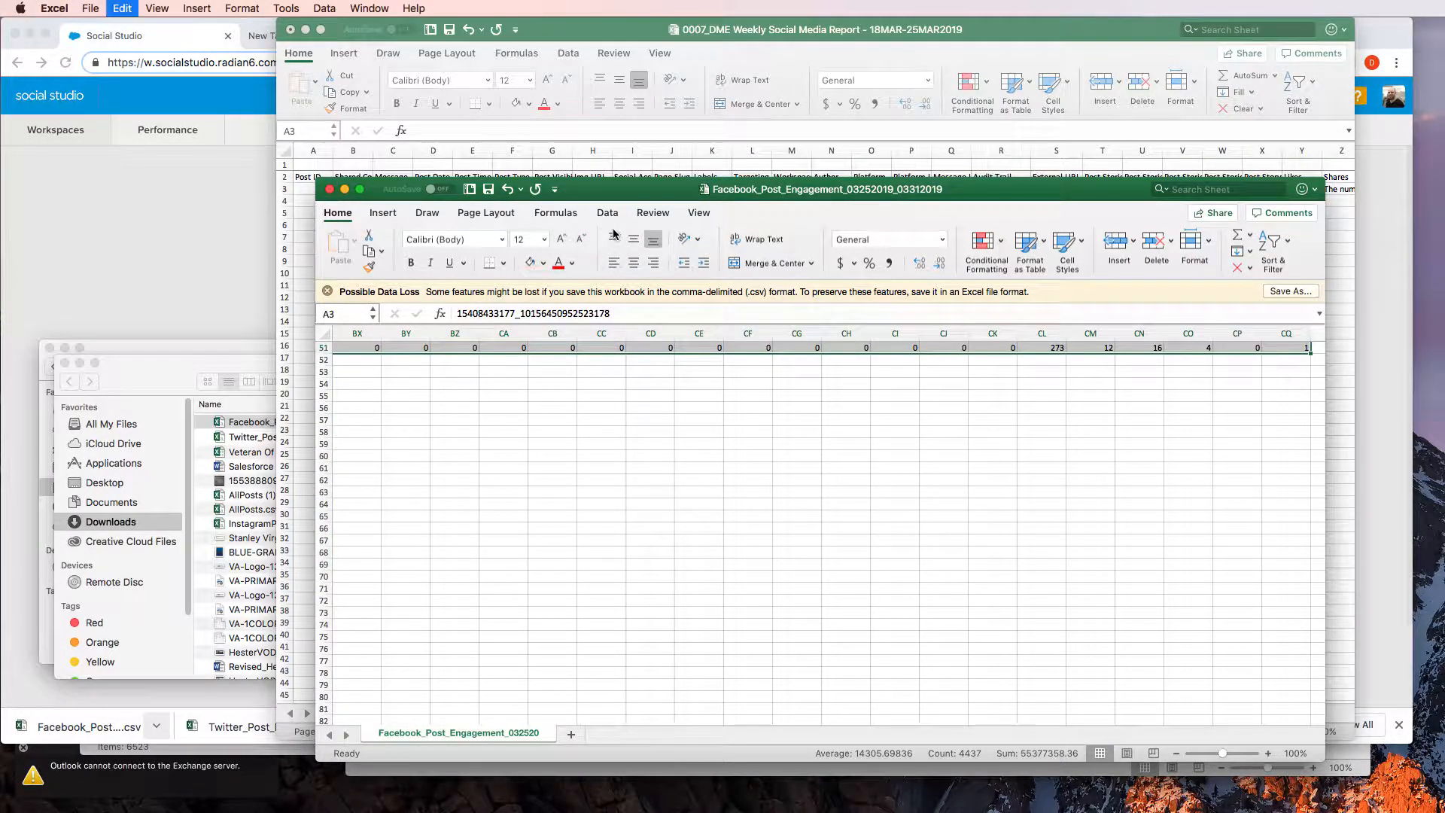
Paste the copied Facebook rows into the weekly report's Facebook 1 sheet, starting at cell A4
click(611, 29)
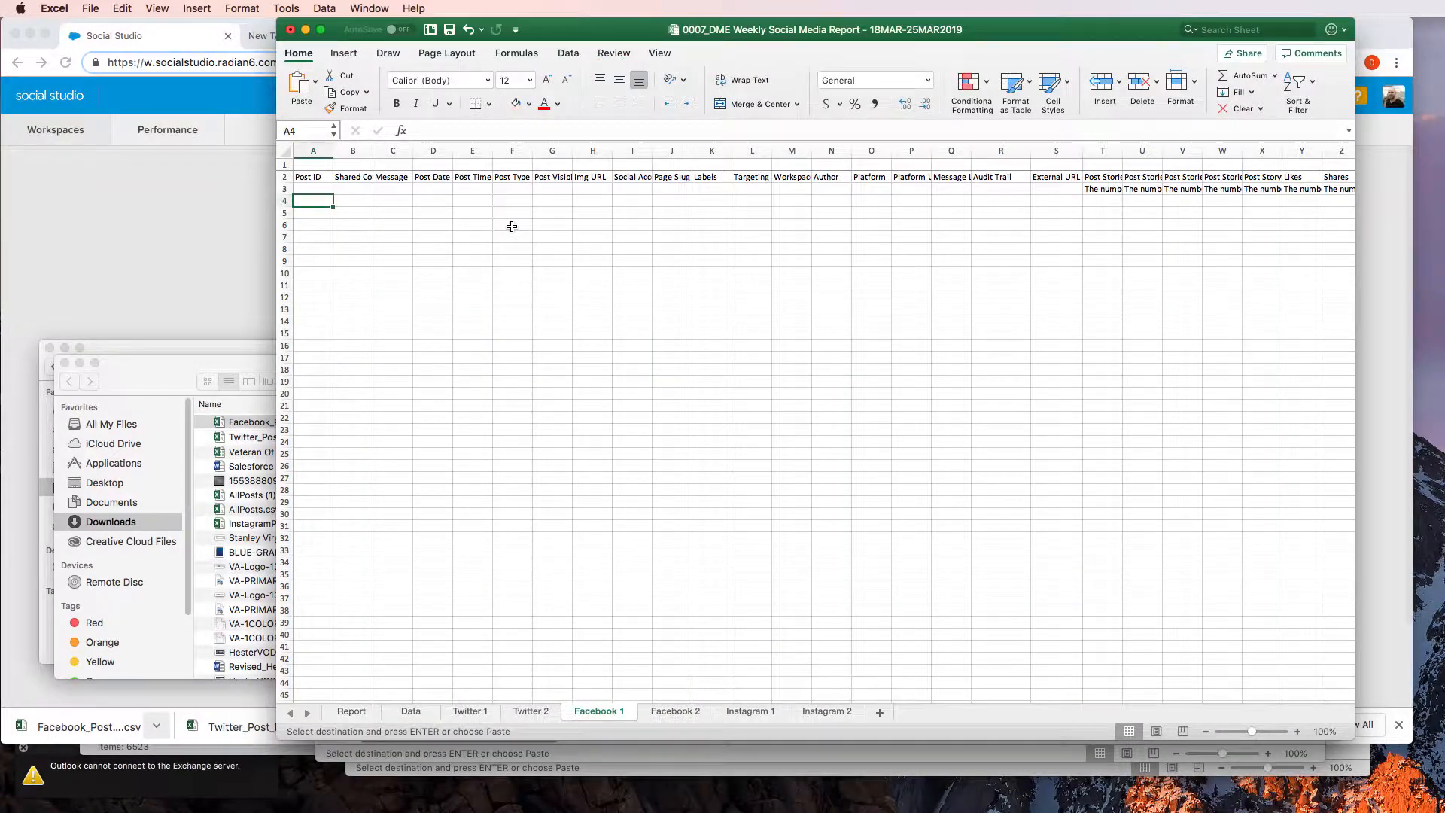
key(super+v)
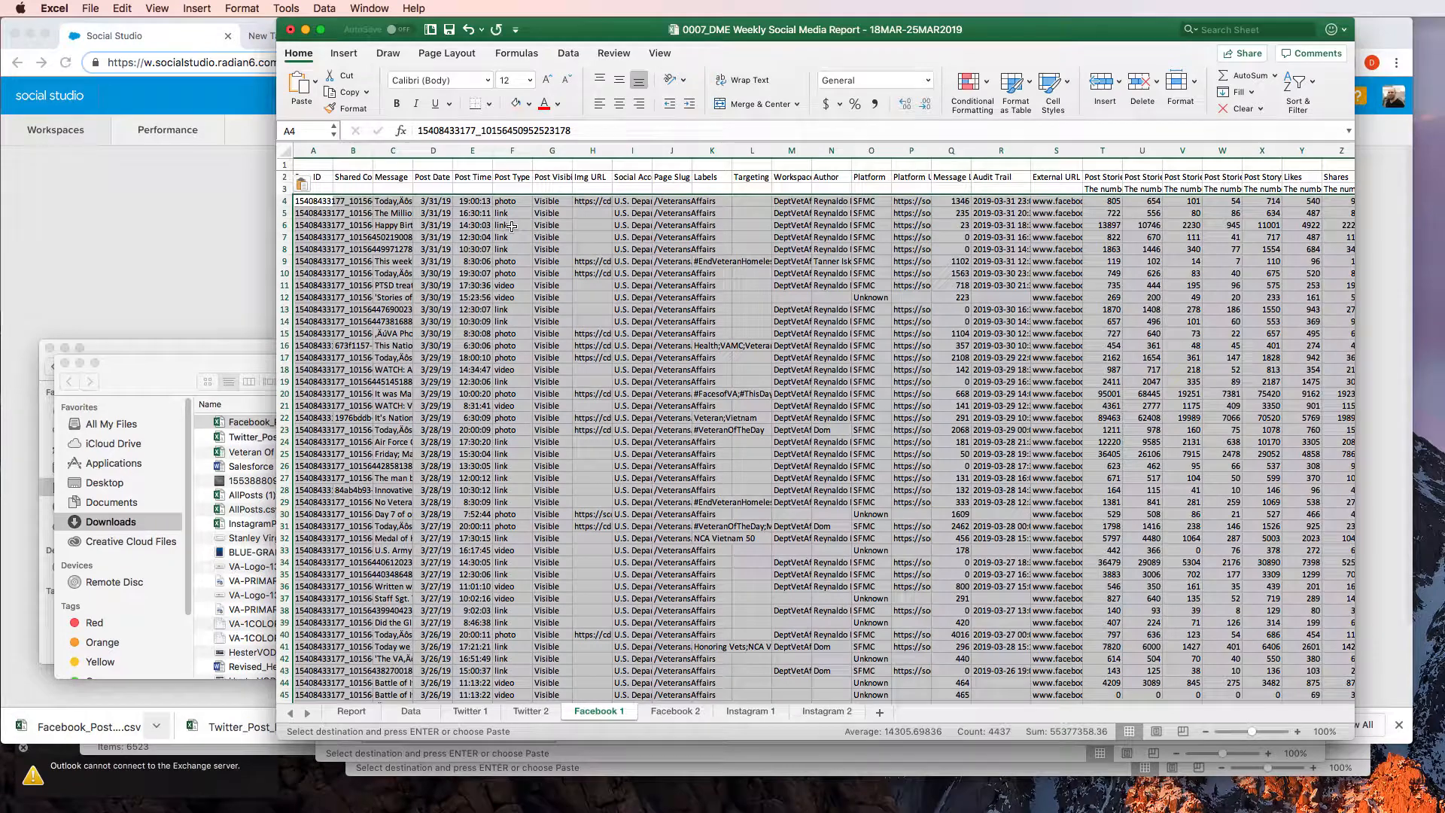
click(508, 393)
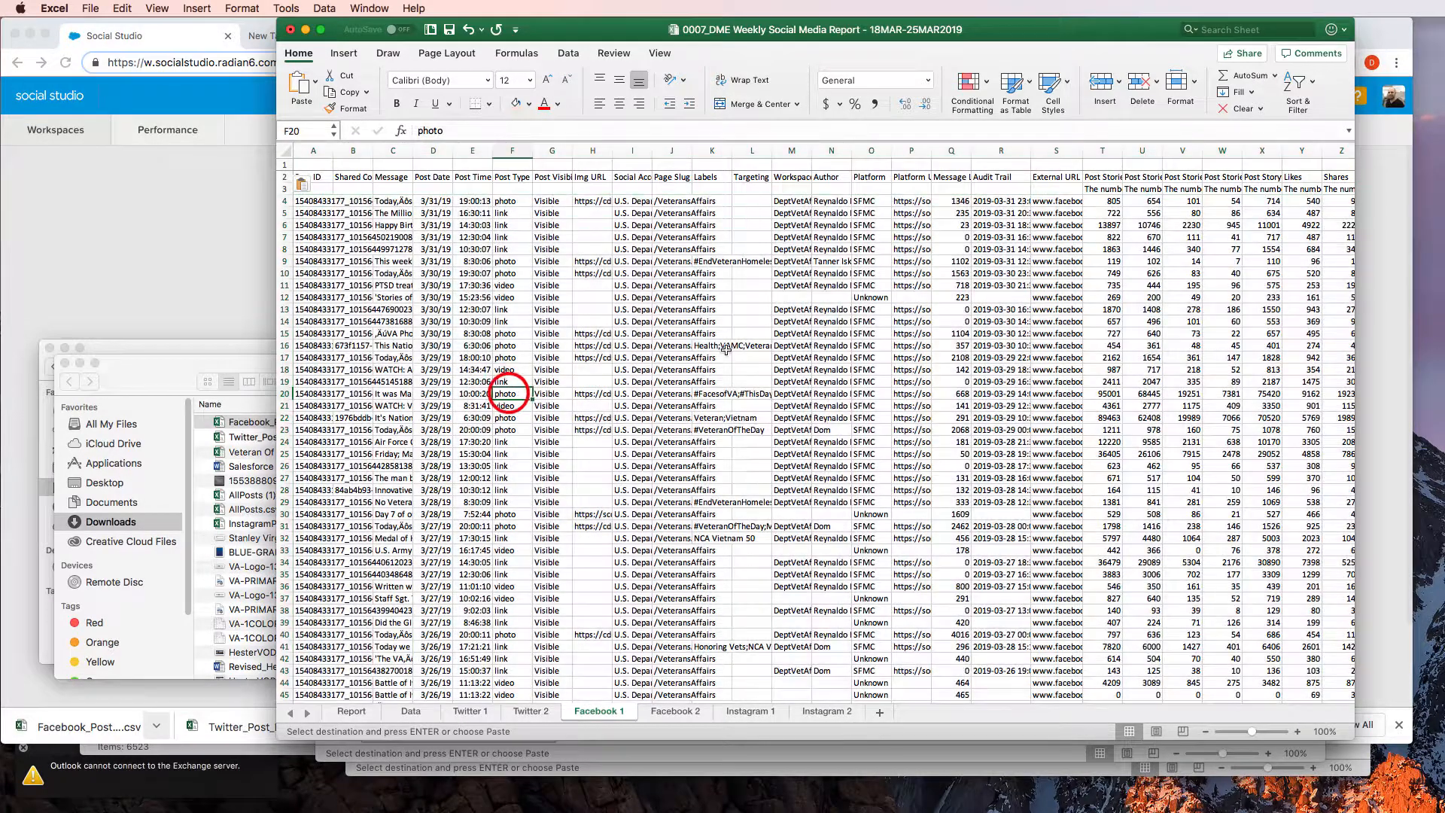
Check the totals above the Facebook 1 columns and the formula behind Facebook's This week value on the Data sheet
key(Right)
key(Right)
key(Right)
key(Right)
key(Right)
key(Right)
key(Right)
key(Right)
key(Right)
key(Right)
key(Right)
key(Right)
key(Right)
key(Right)
key(Right)
key(Right)
key(Right)
key(Right)
key(Right)
key(Right)
key(Right)
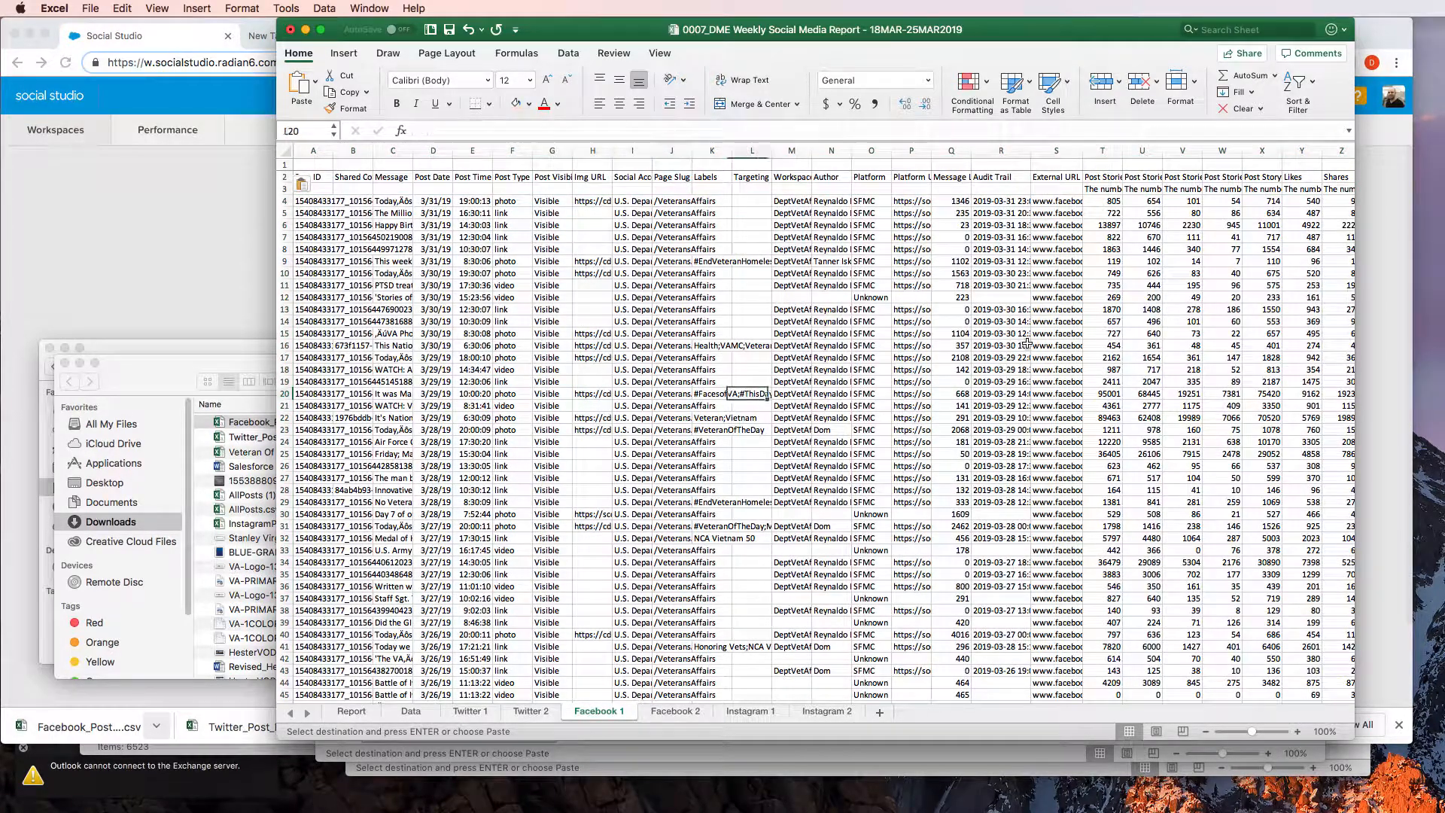
scroll(1027, 343, right, 4)
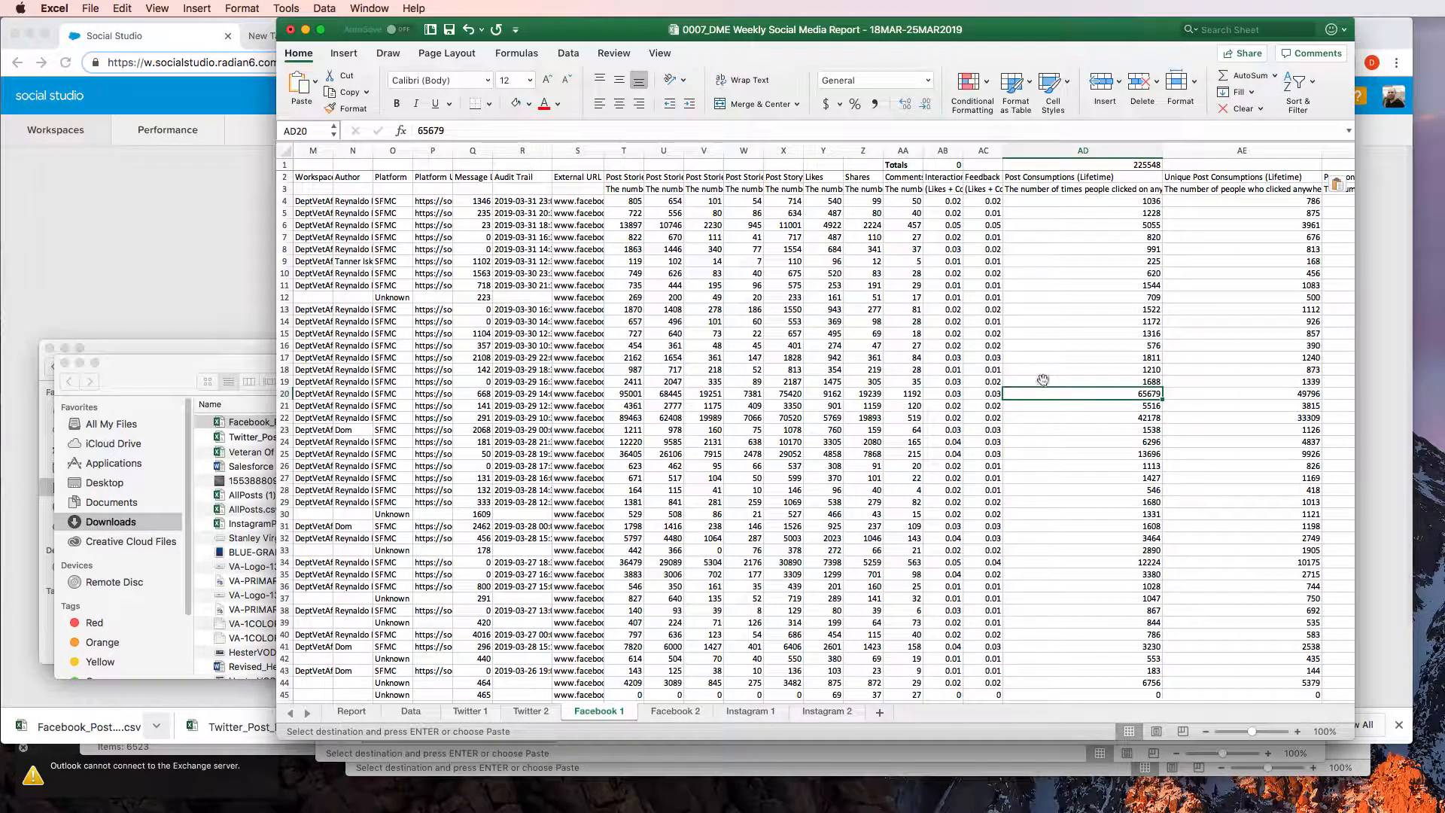
click(410, 711)
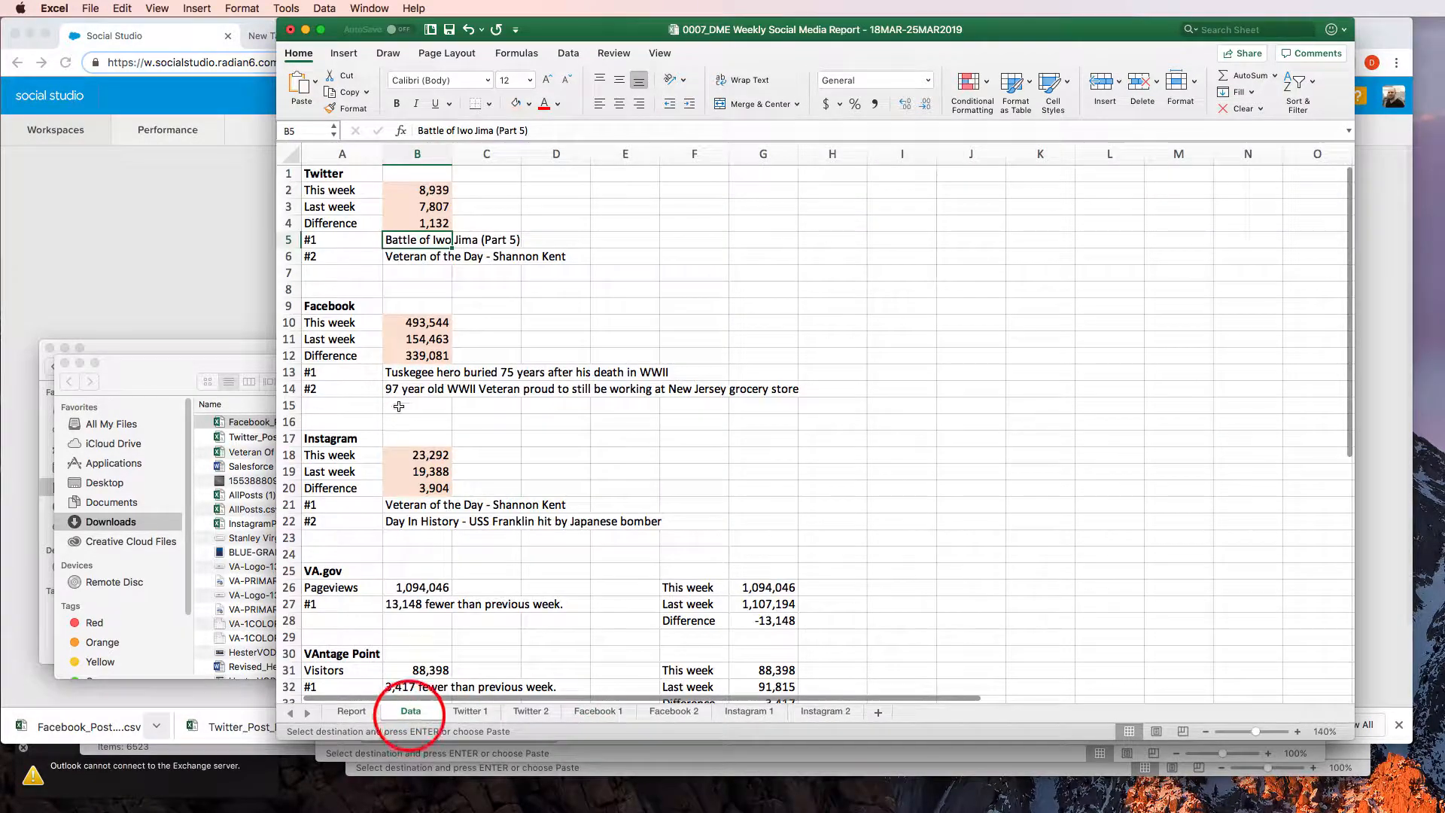
click(549, 302)
click(423, 324)
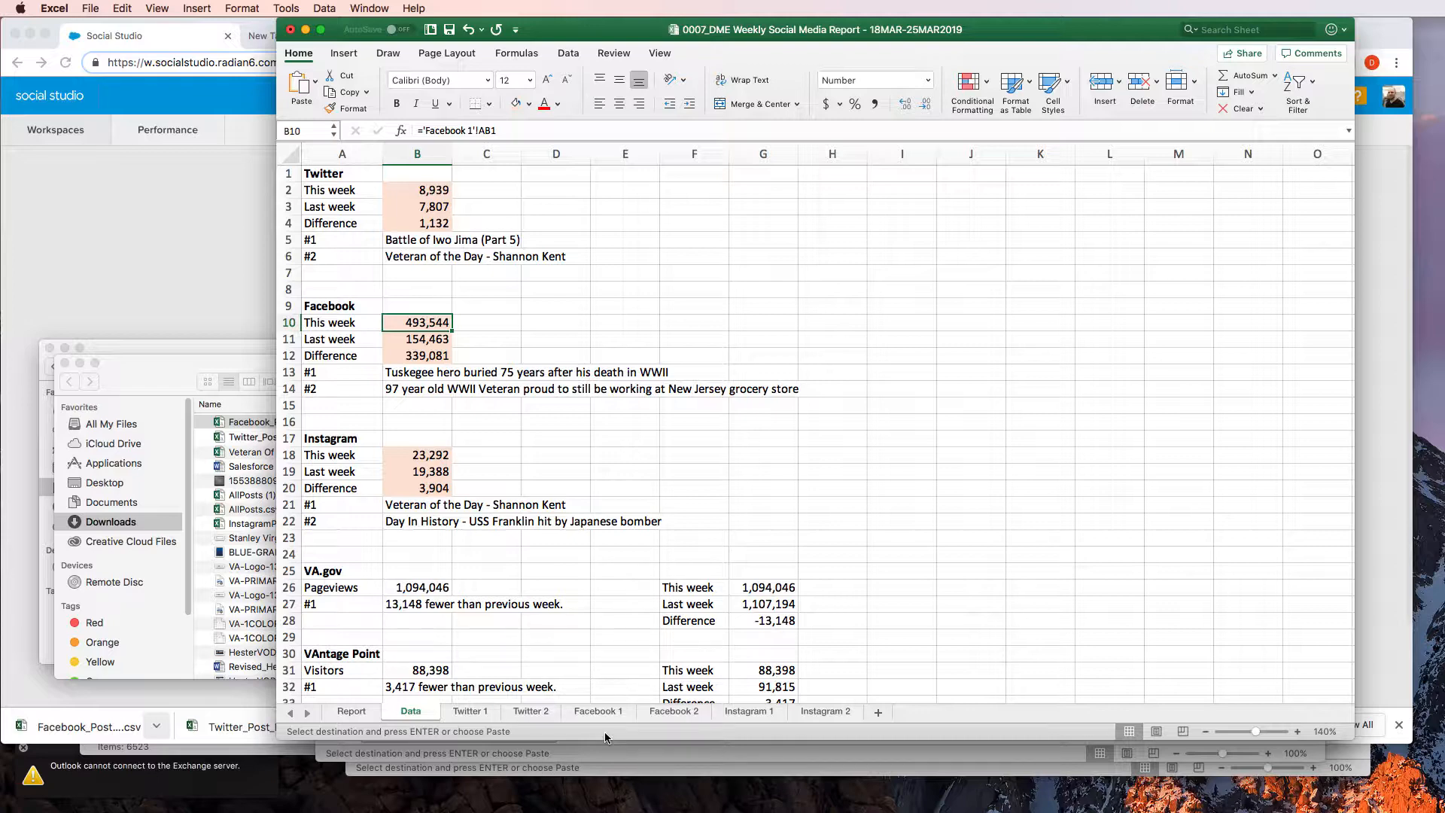
Clear all old data rows from A3 down on the Instagram 2 sheet, keeping the totals and header rows
click(748, 711)
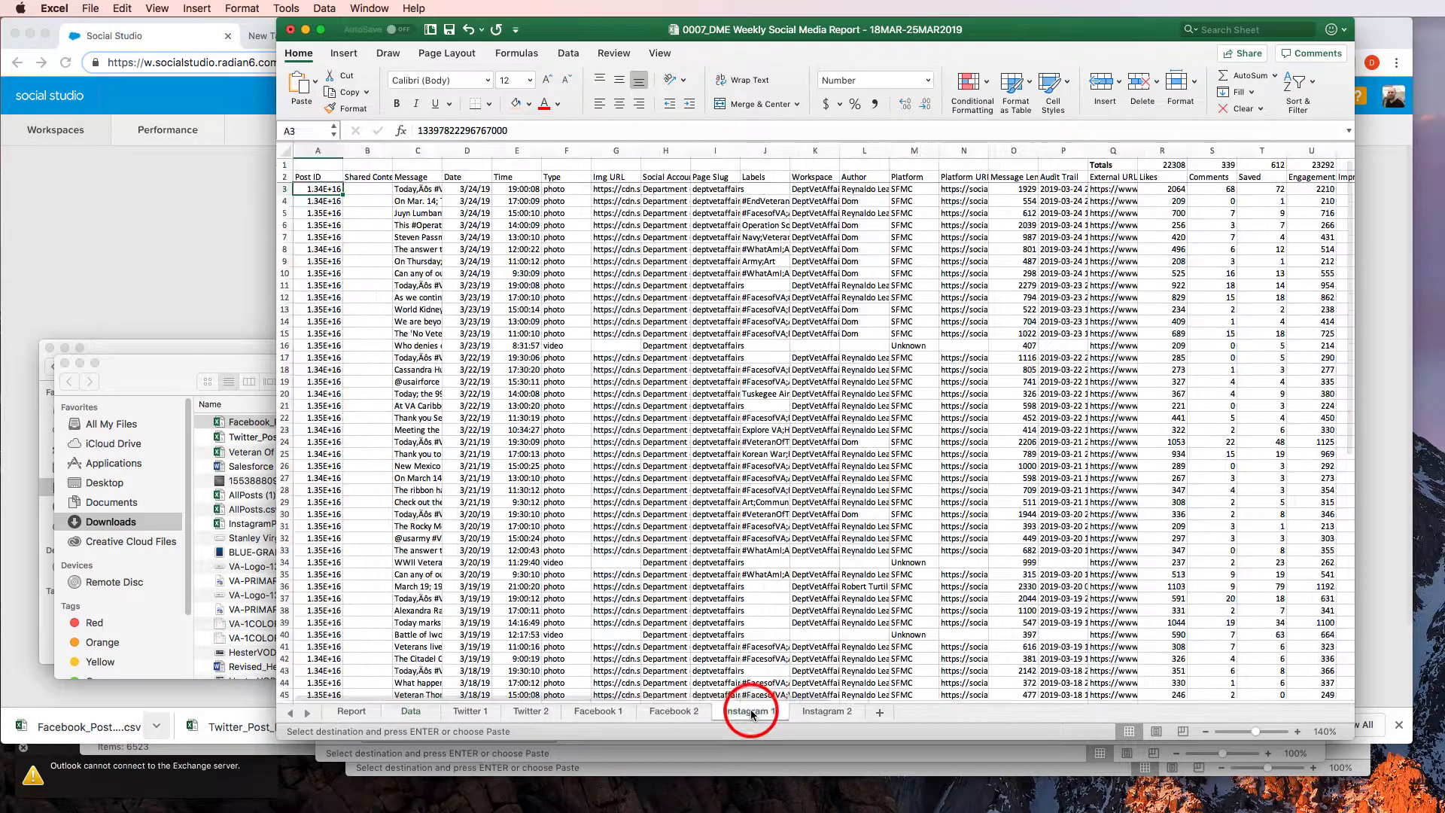
click(822, 711)
click(472, 371)
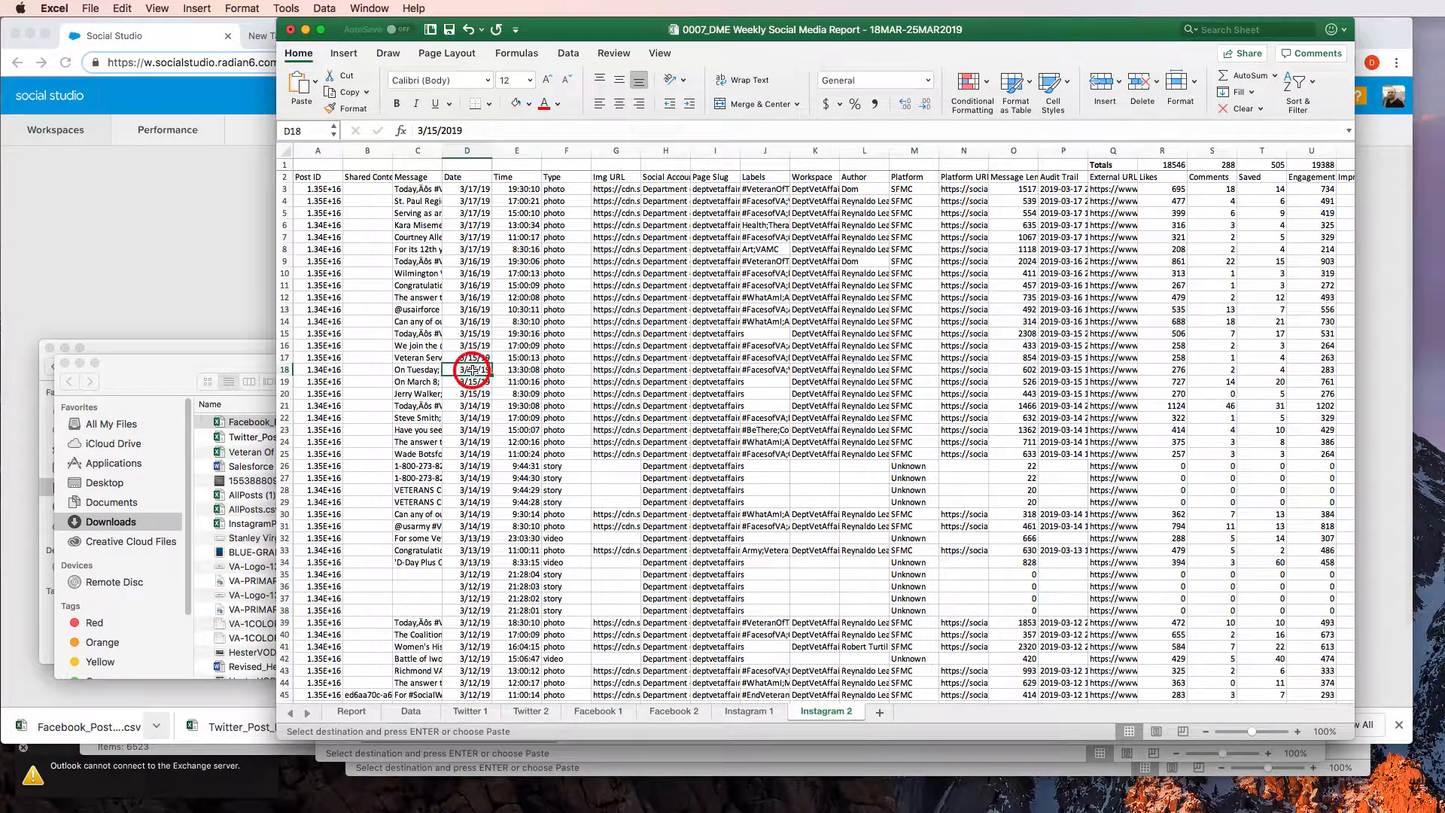
key(Left)
key(Left)
key(Left)
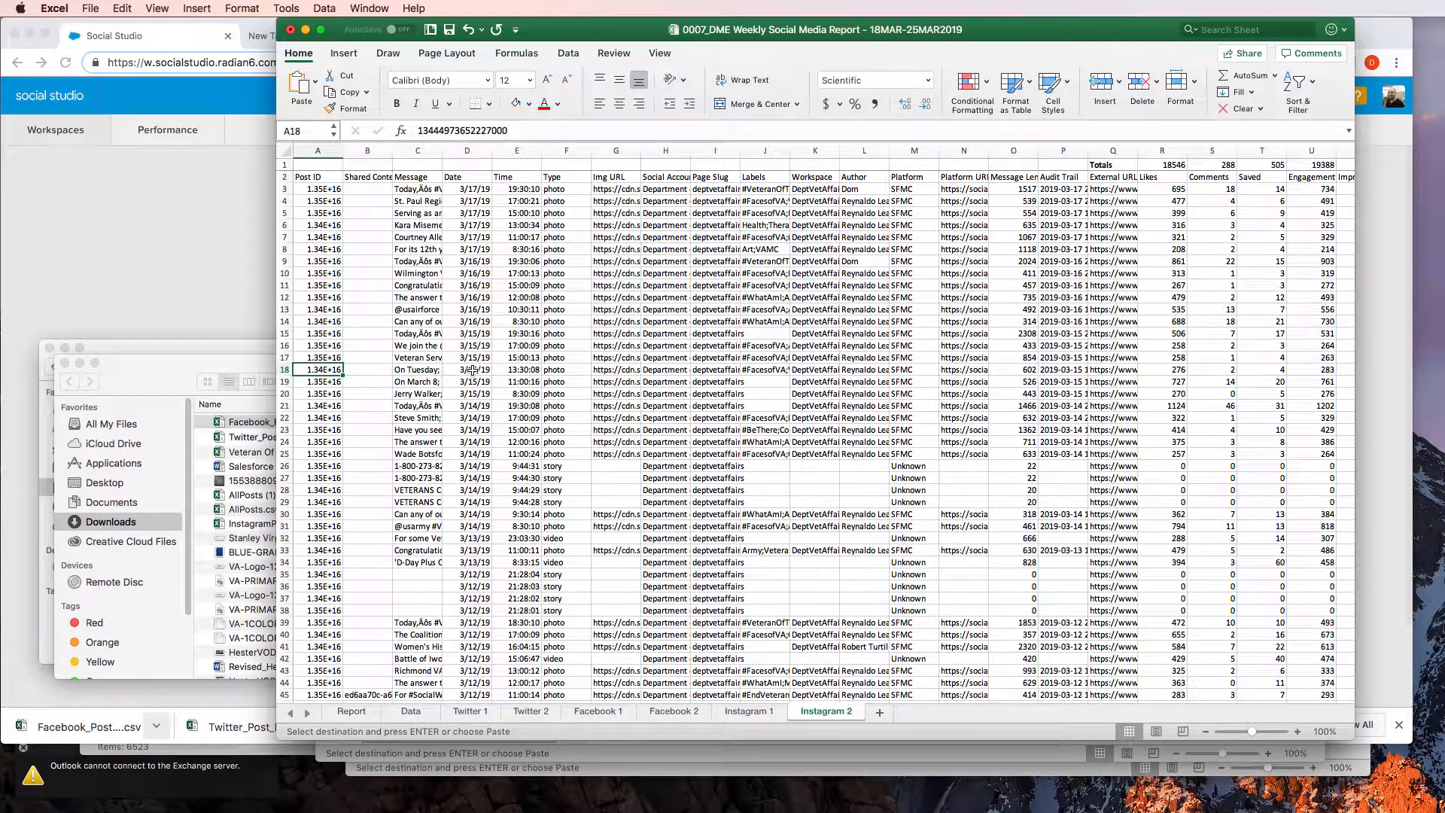
key(ctrl+Up)
key(Down)
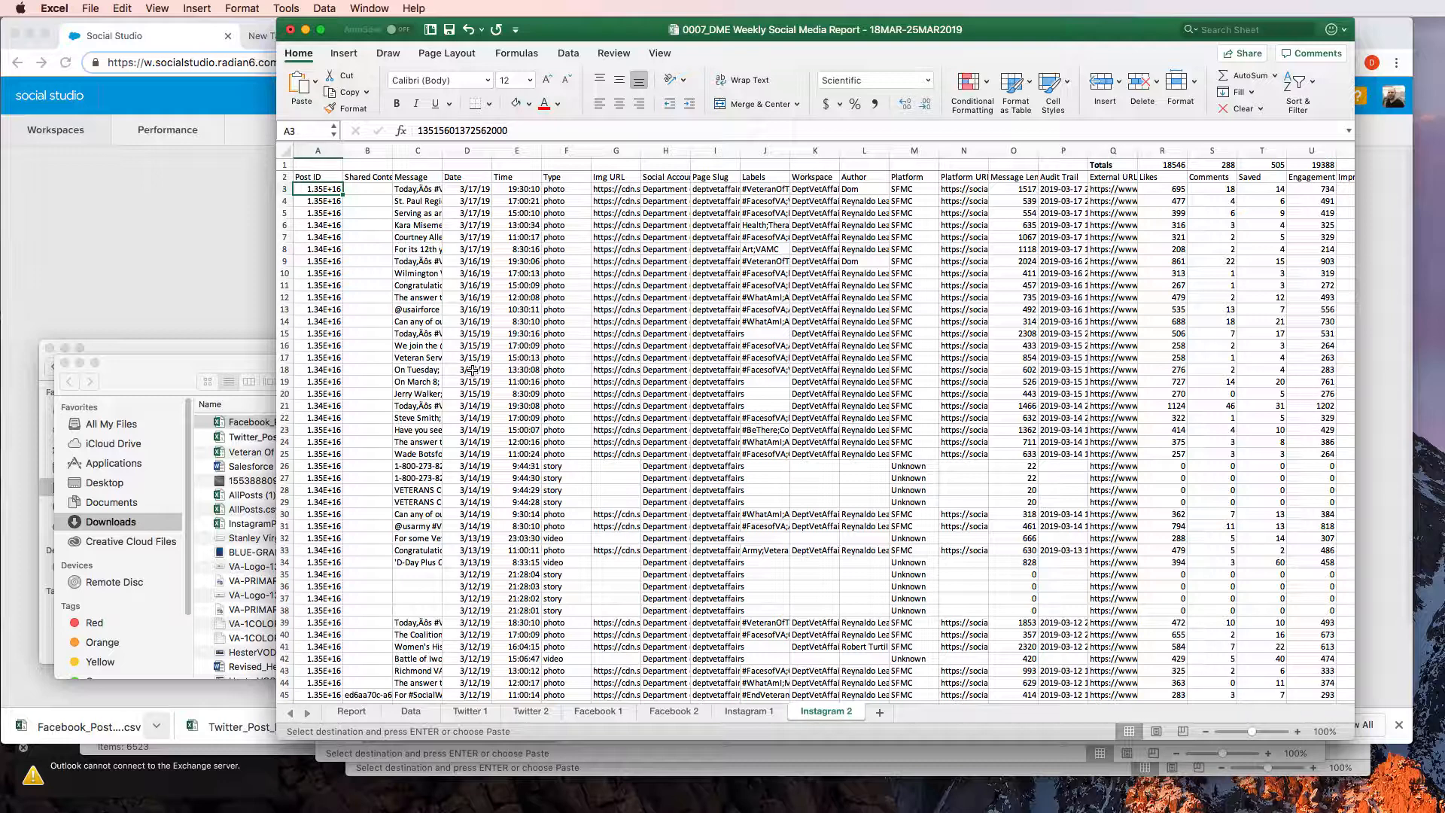
key(shift+super+Down)
key(shift+super+Down)
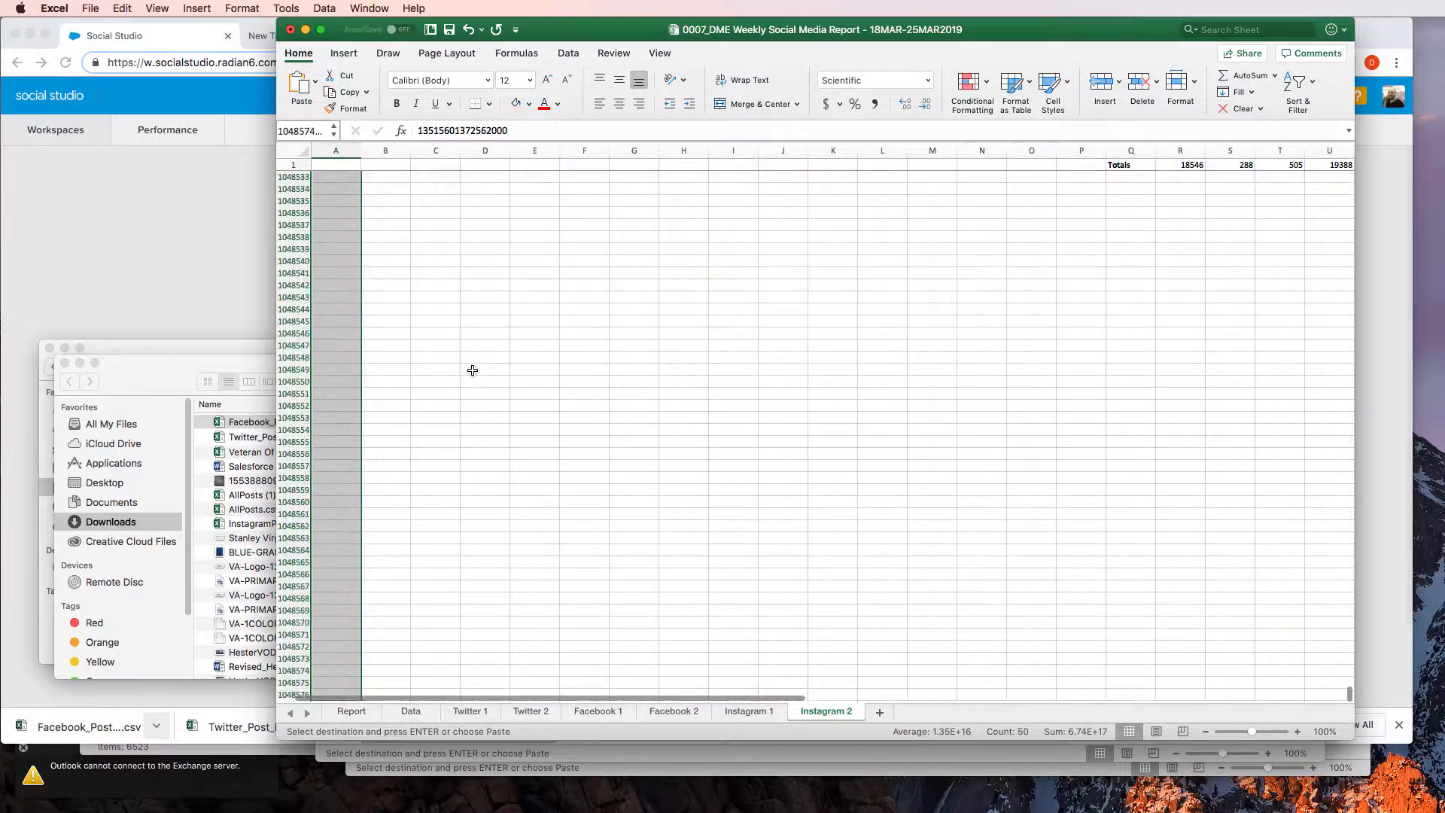
key(shift+super+Up)
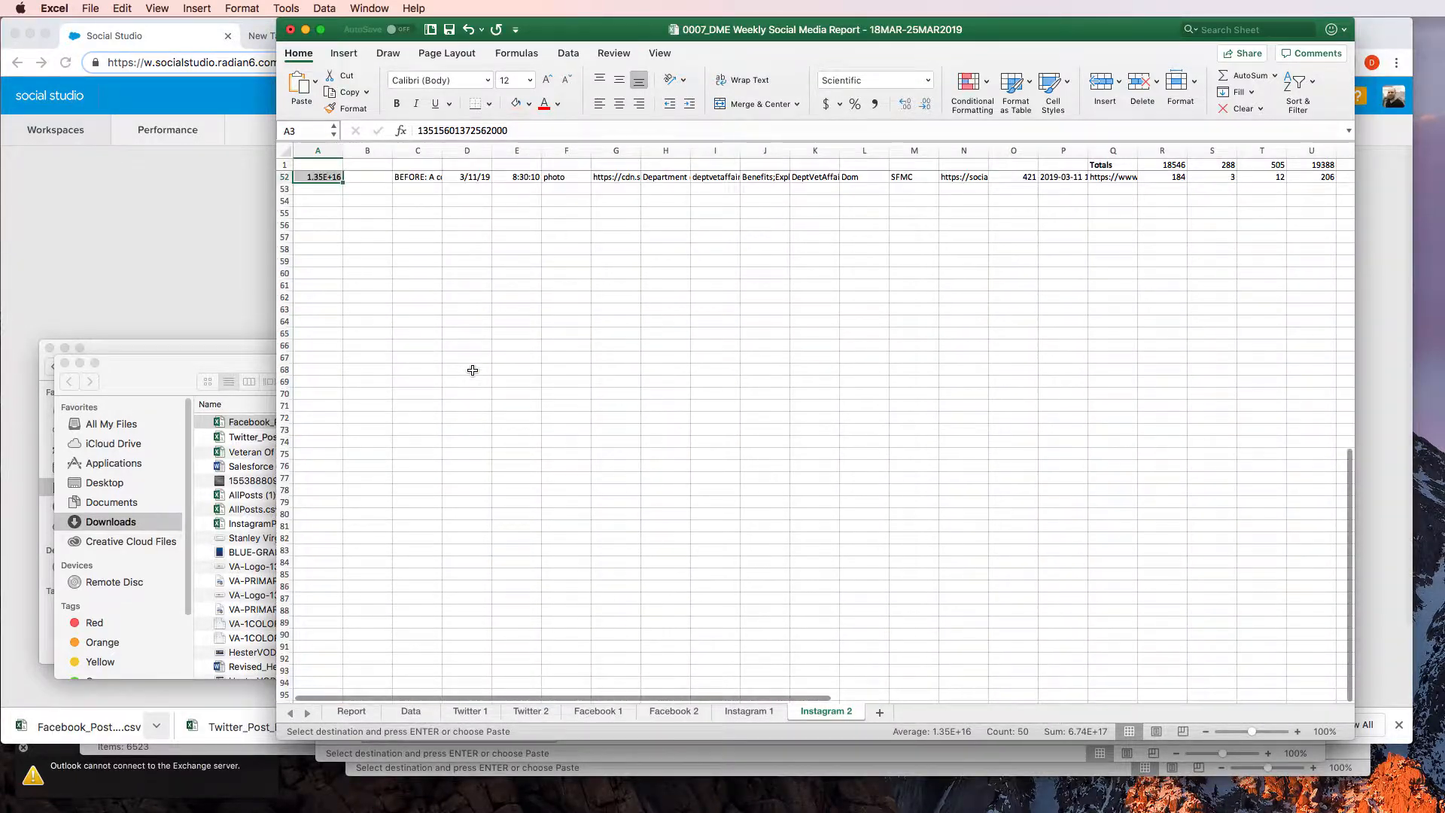
scroll(473, 369, right, 5)
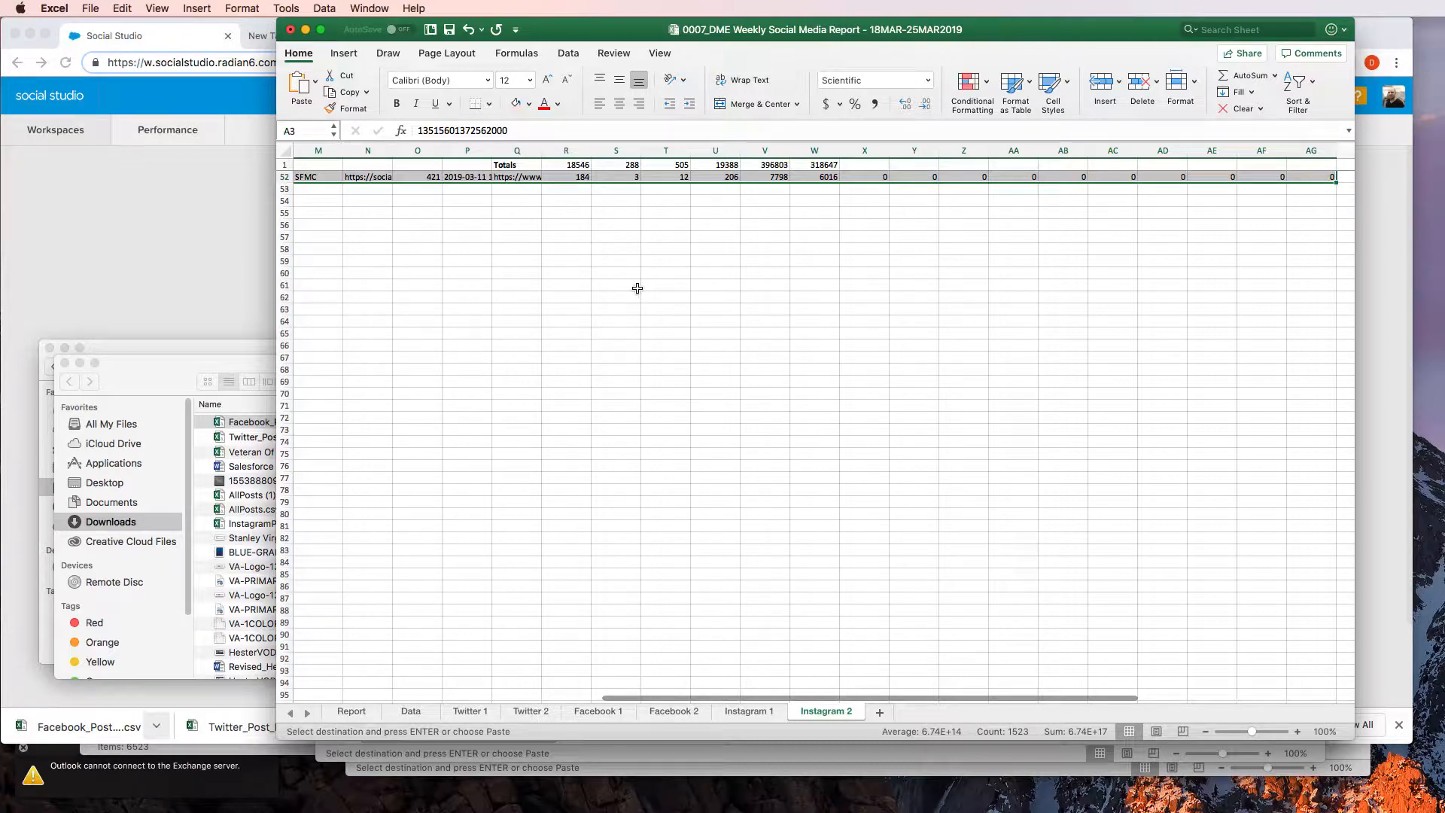
key(Delete)
key(Left)
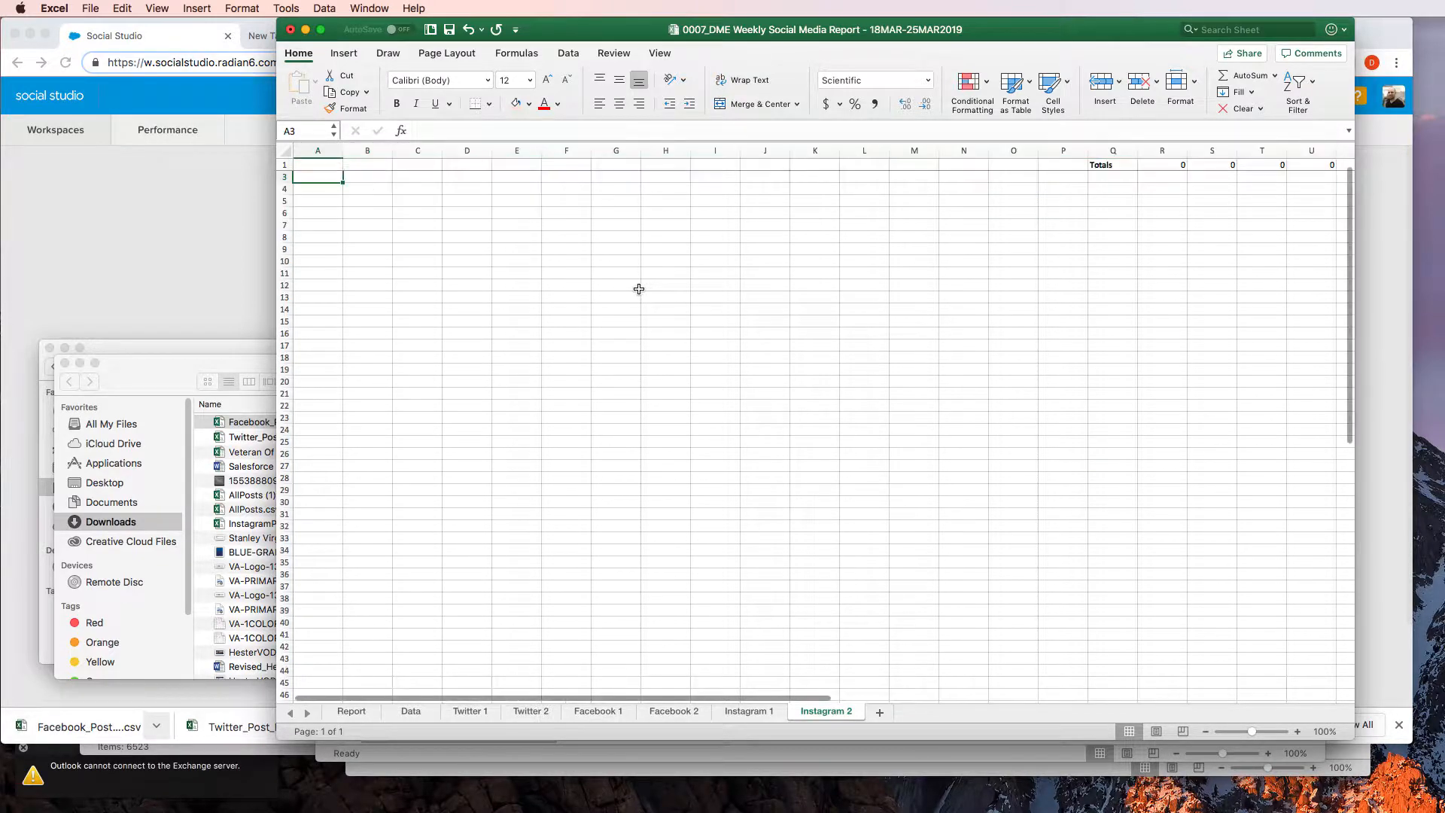
scroll(639, 289, up, 1)
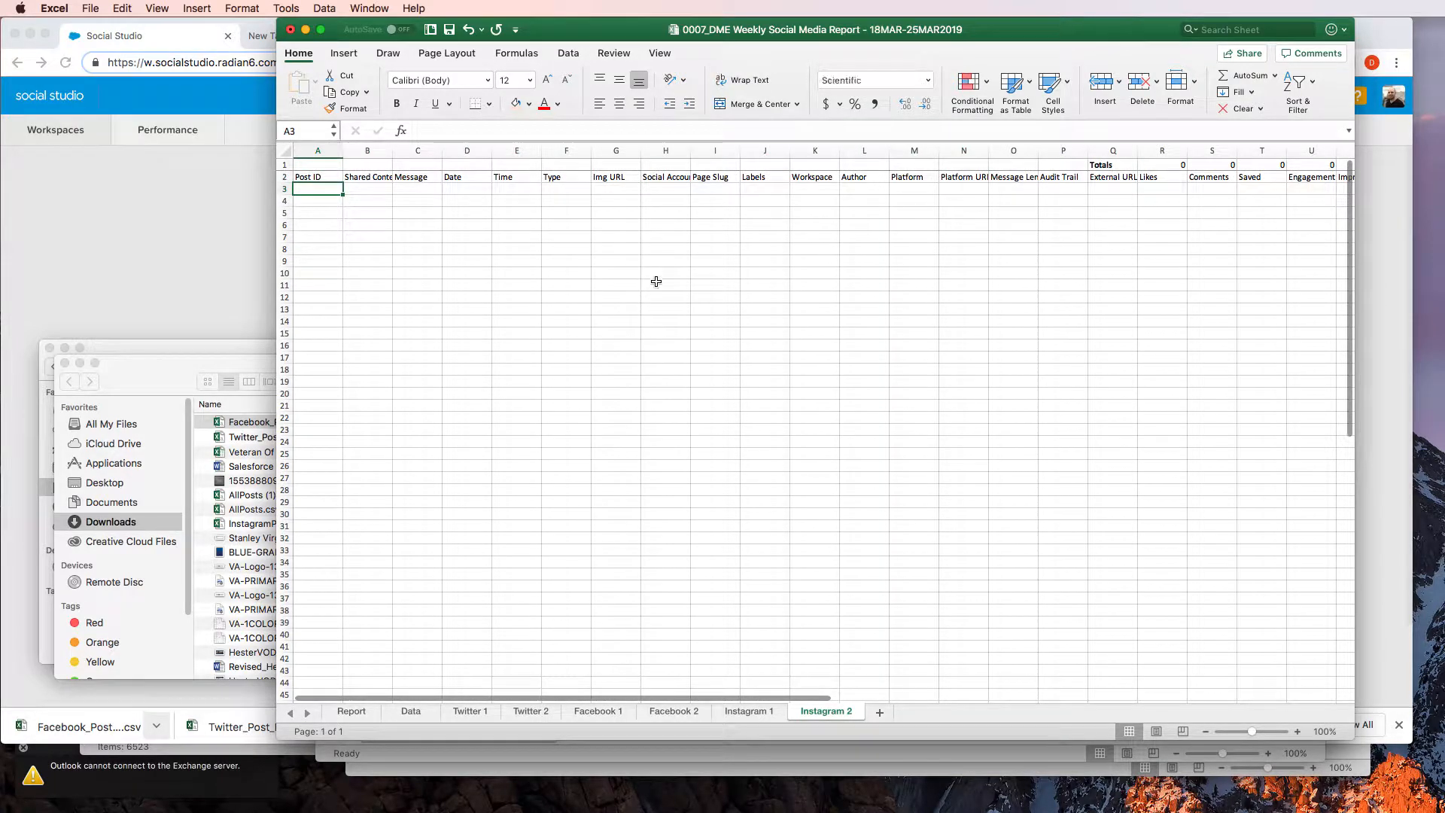
Copy all data rows of the Instagram 1 sheet from cell A3 through the Replies column
click(750, 711)
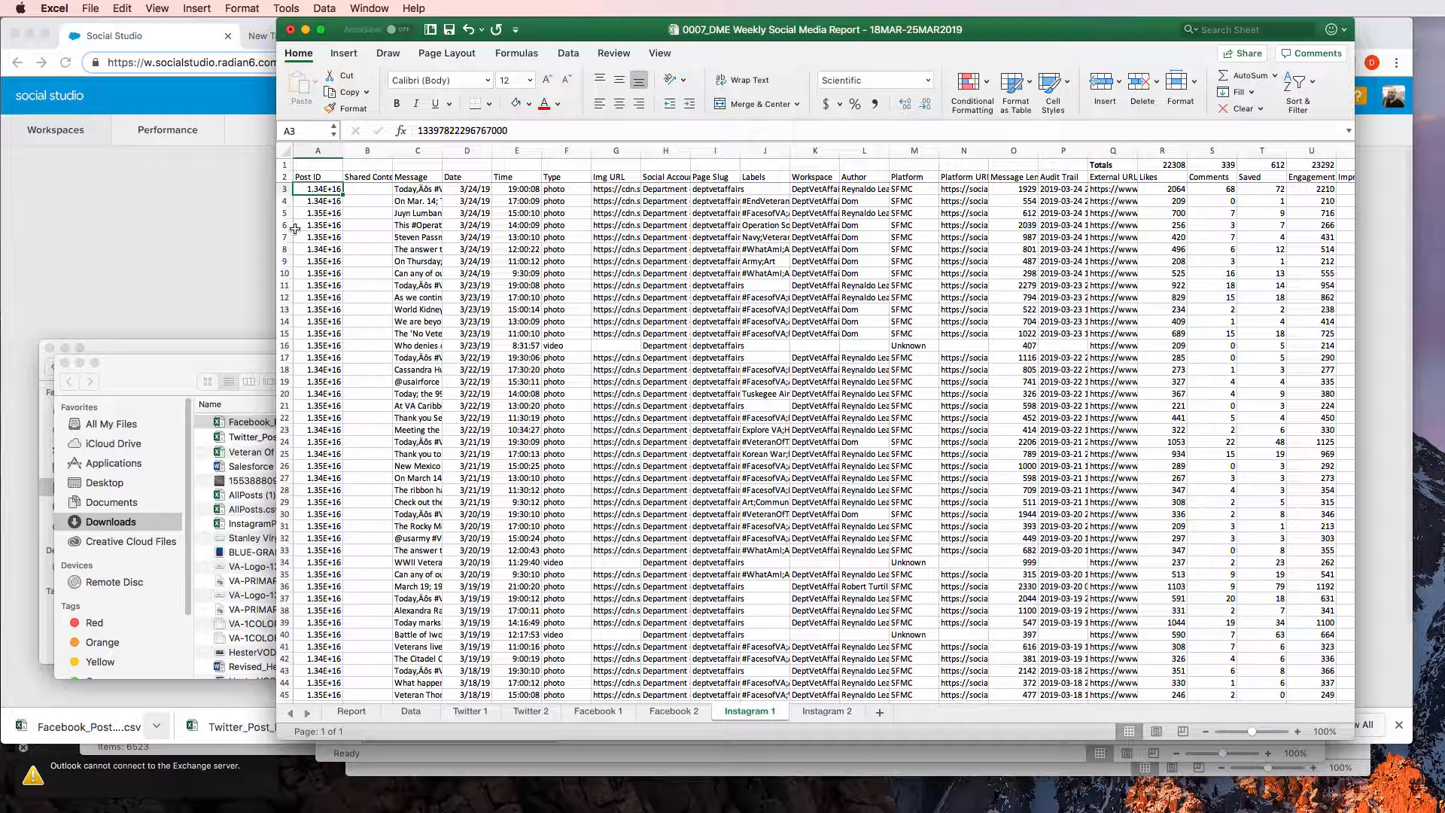
drag(317, 189, 316, 699)
scroll(295, 228, down, 10)
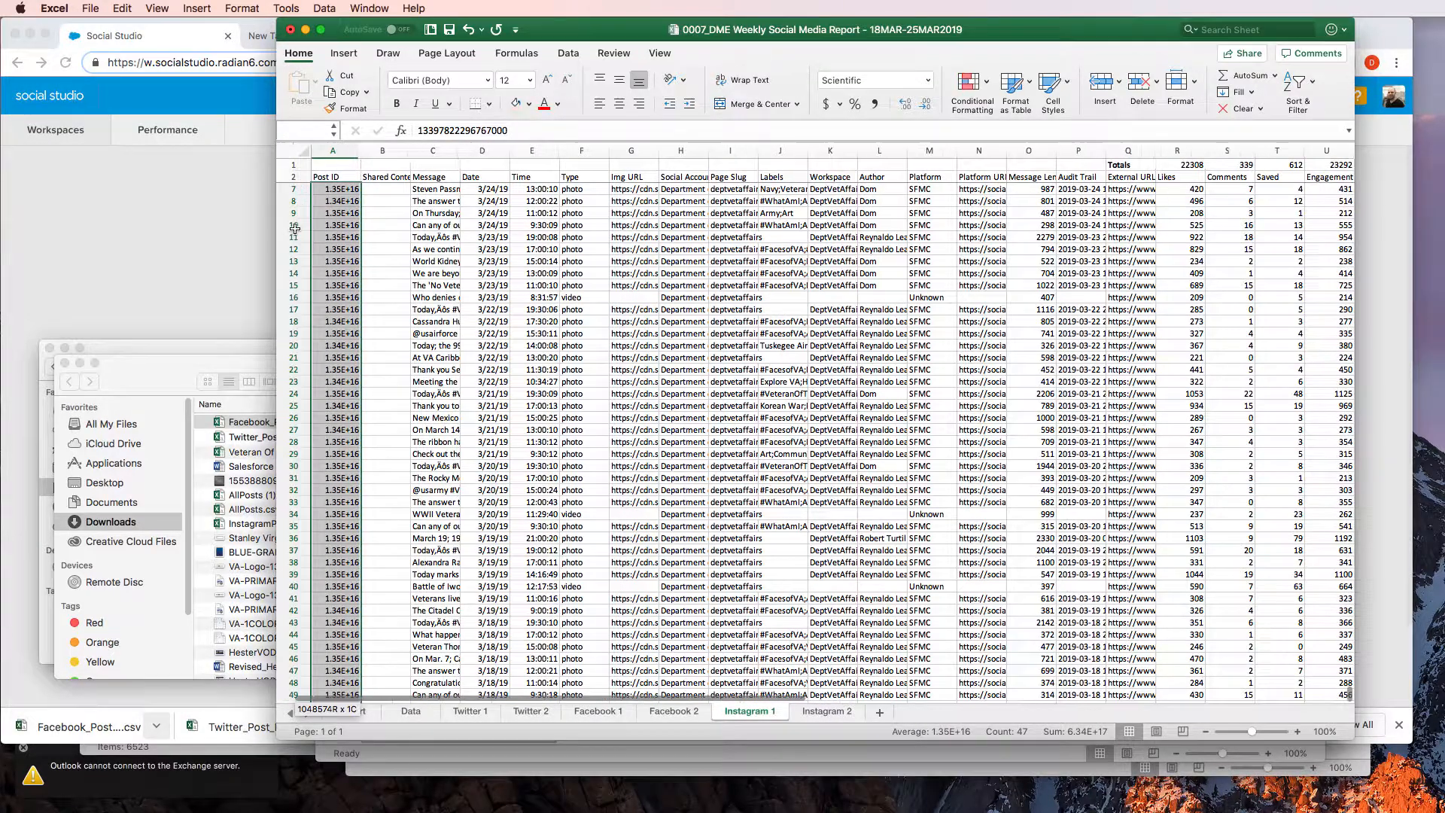
key(shift+Right)
key(shift+Right)
key(shift+Right)
key(shift+Right)
key(shift+Right)
key(shift+Right)
key(shift+Right)
key(shift+Right)
key(shift+Right)
key(shift+Right)
key(shift+Right)
key(shift+Right)
key(shift+Right)
key(shift+Right)
key(shift+Right)
key(shift+Right)
key(shift+Right)
key(shift+Right)
key(shift+Right)
key(shift+Right)
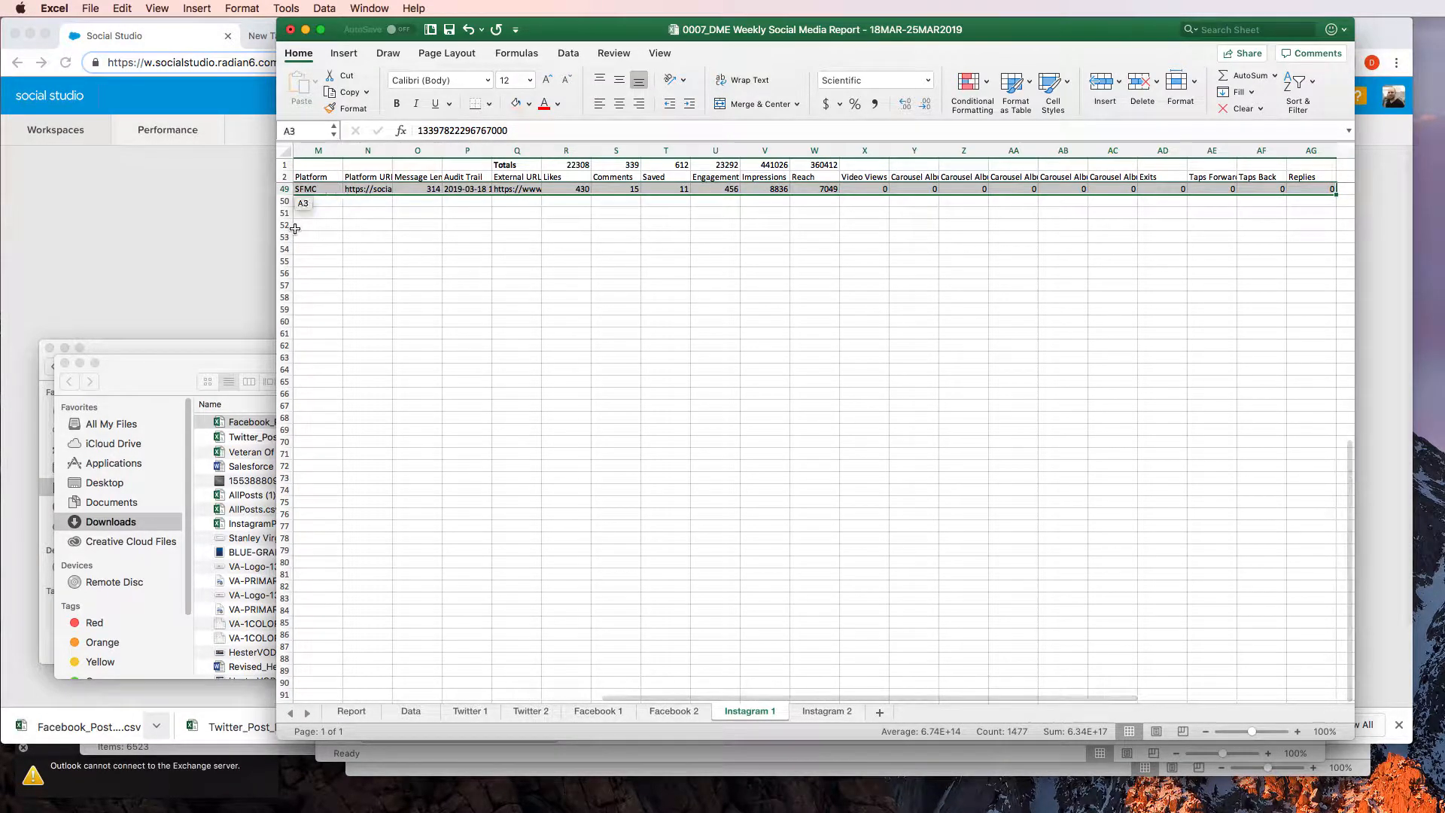
key(super+c)
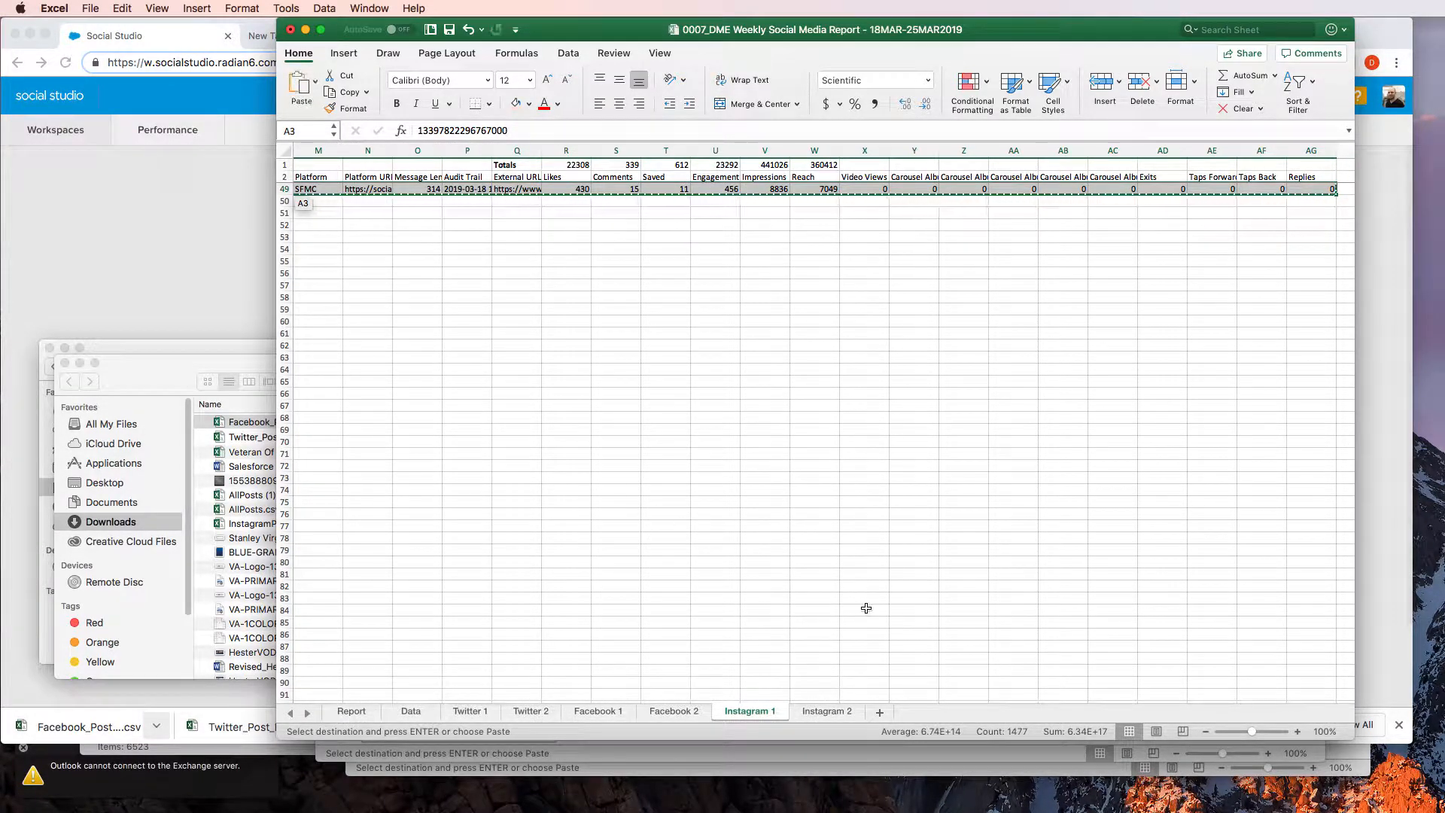
Paste the copied Instagram 1 rows into the Instagram 2 sheet, starting at cell A3
click(831, 712)
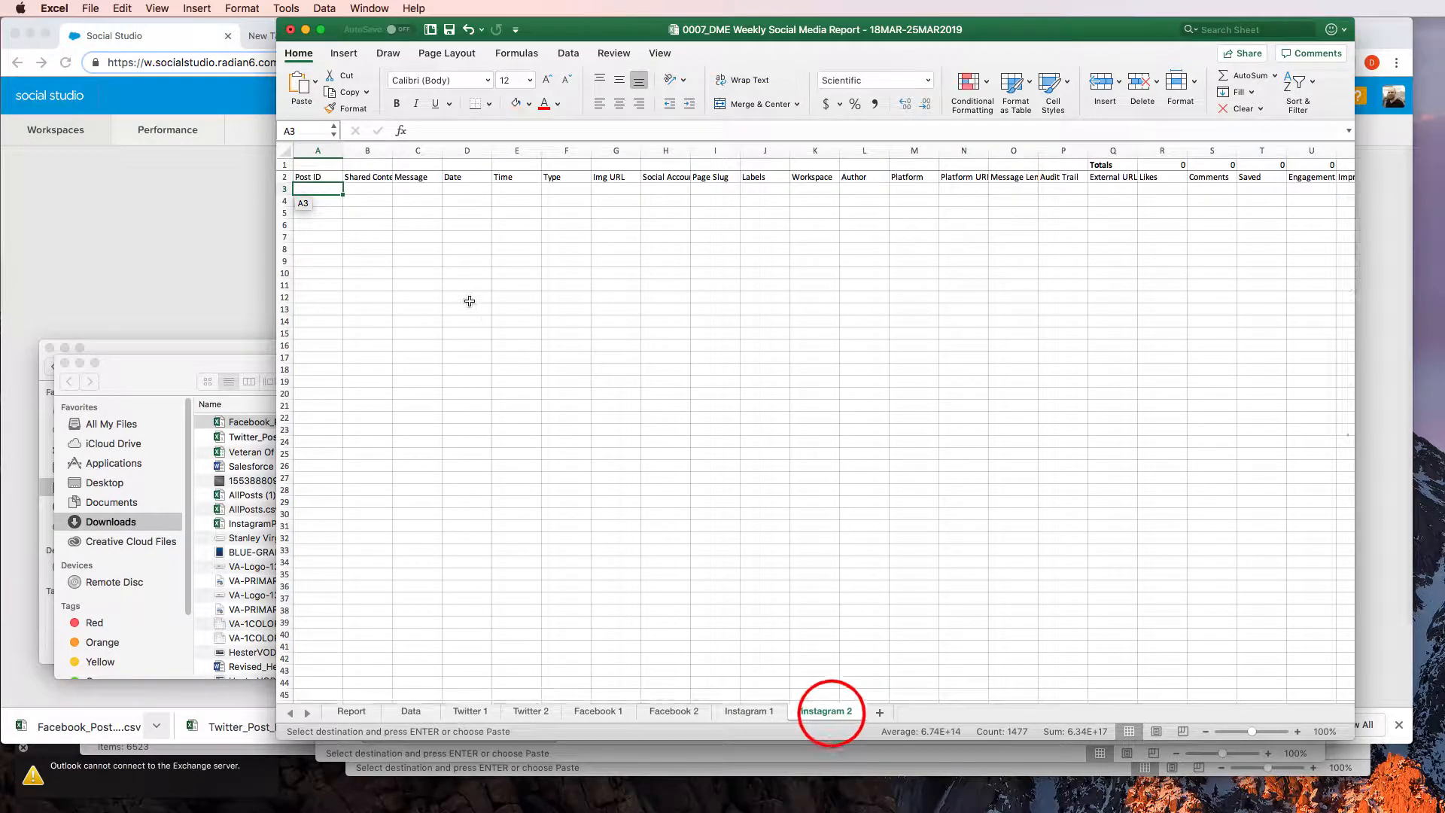
key(super+v)
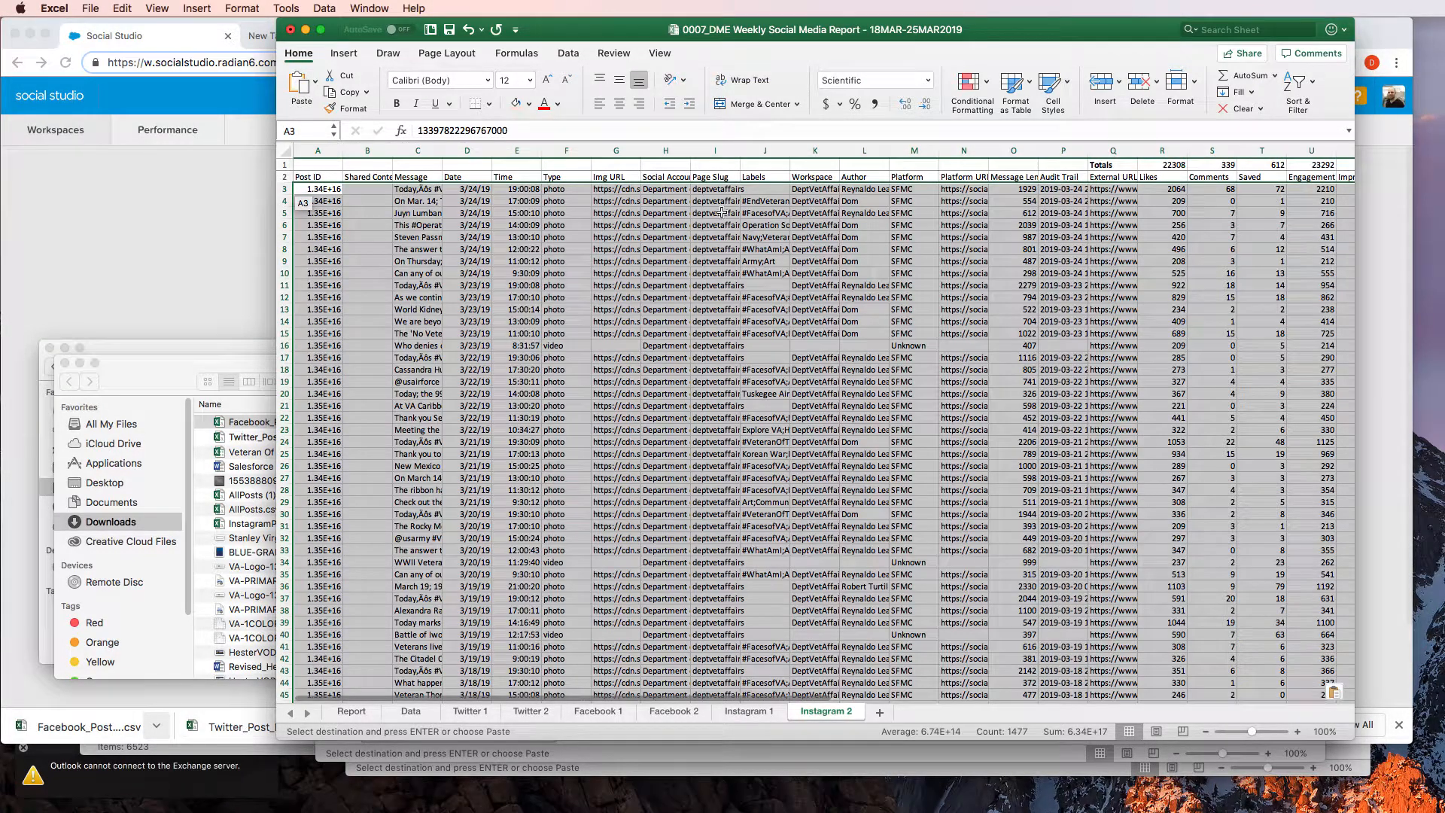
click(1113, 224)
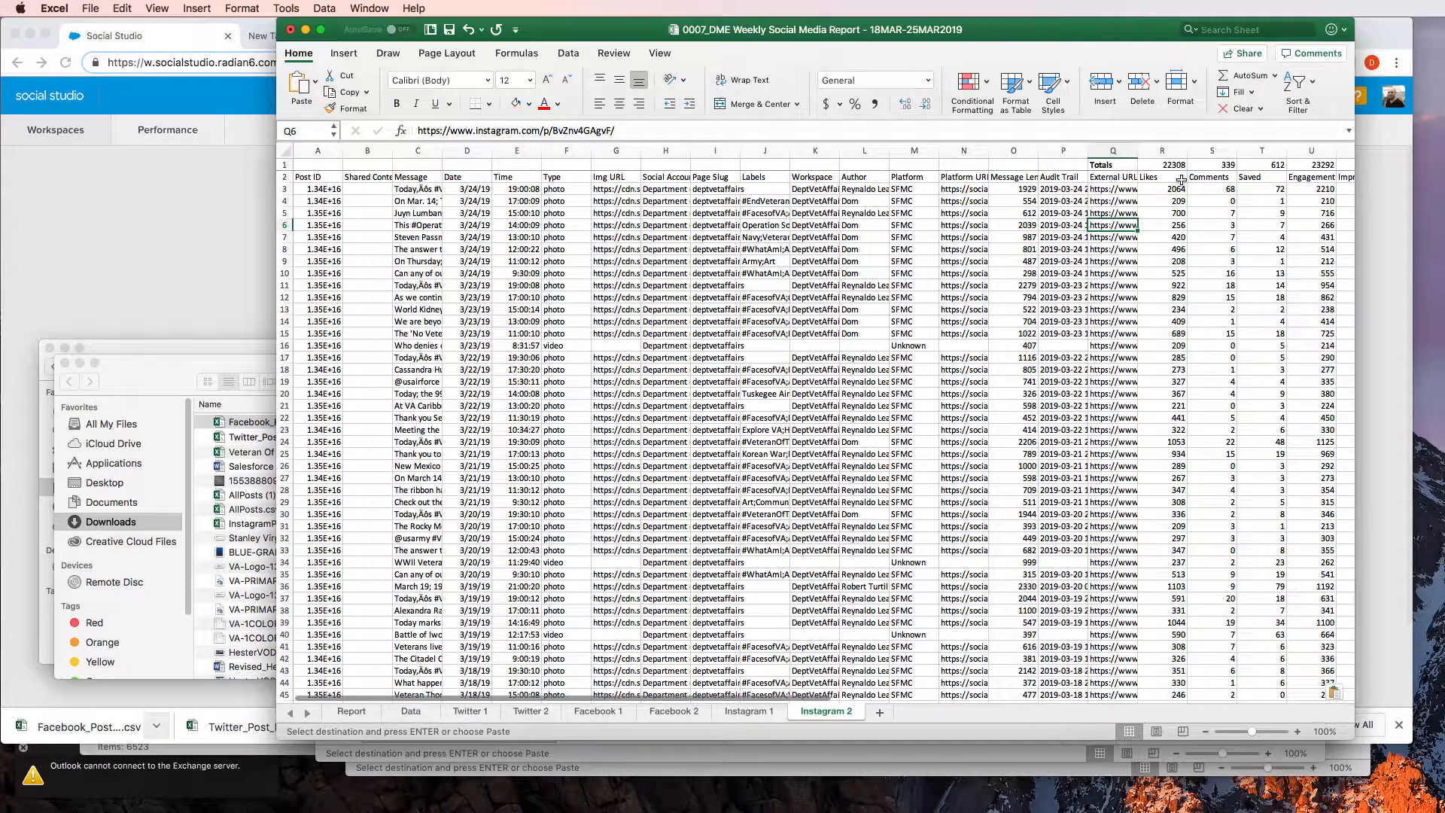
Undo the paste on the Instagram 2 sheet and paste the copied Instagram 1 rows there again from cell A3
click(753, 710)
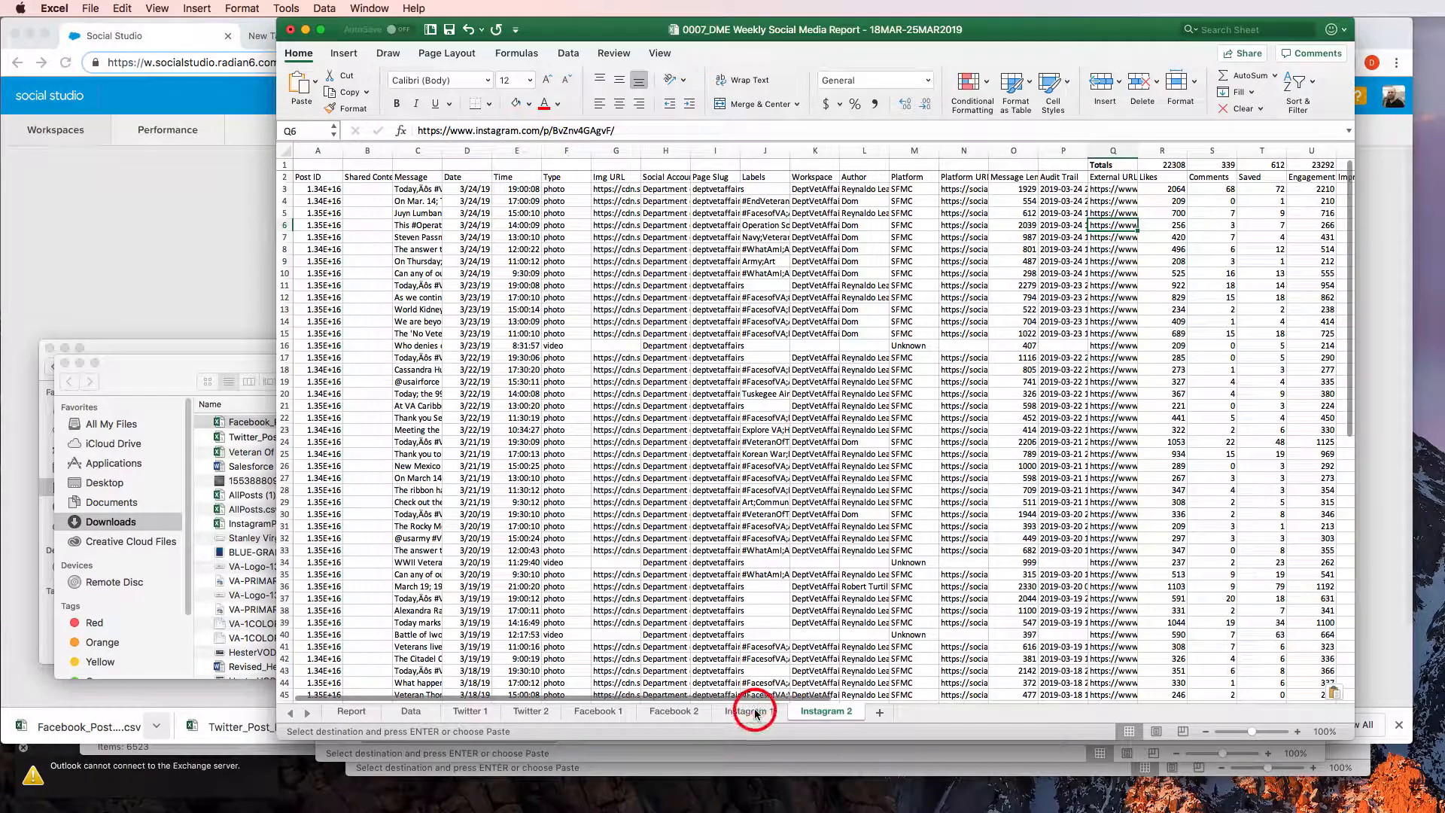
scroll(1094, 273, up, 15)
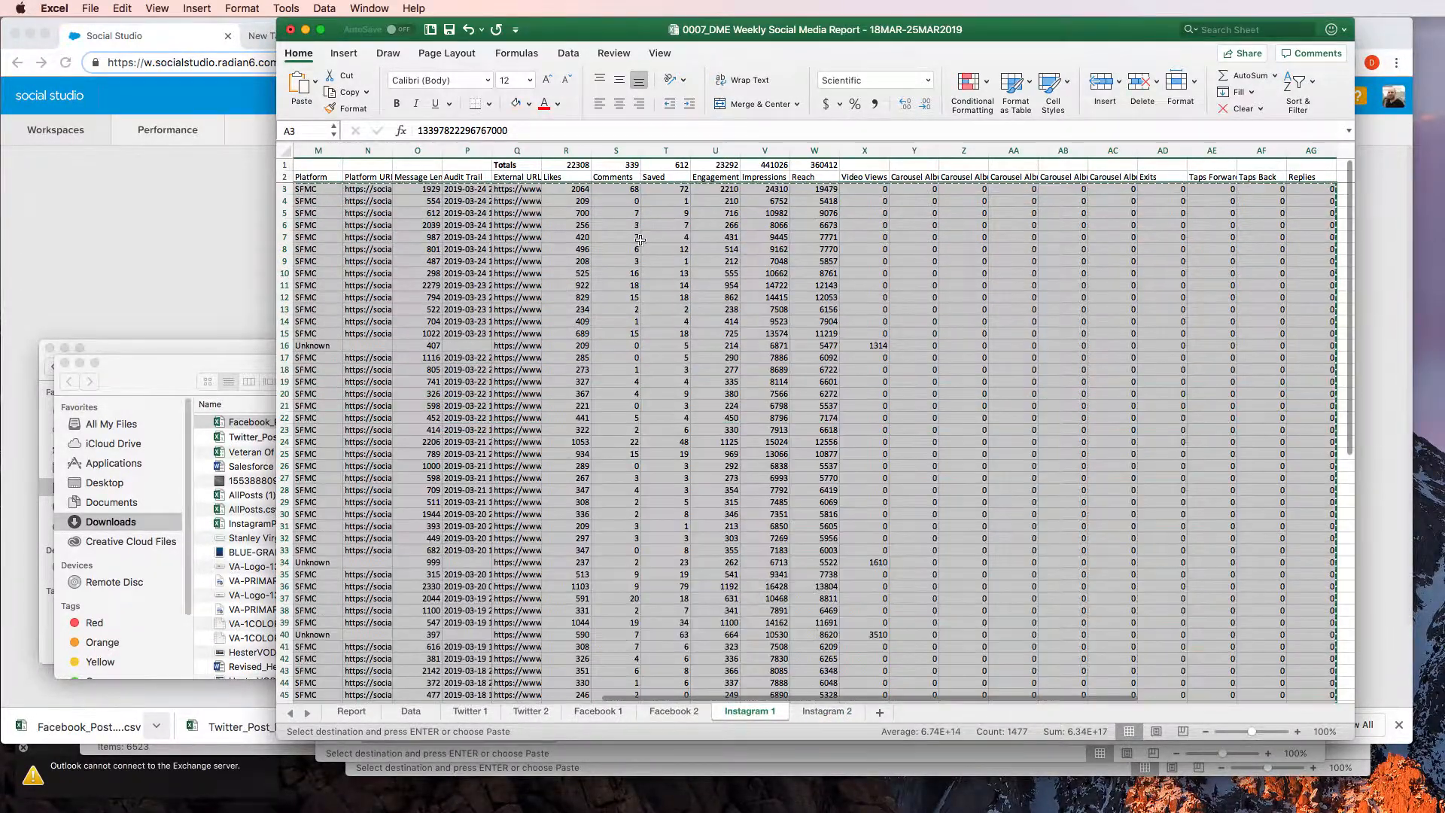
click(573, 300)
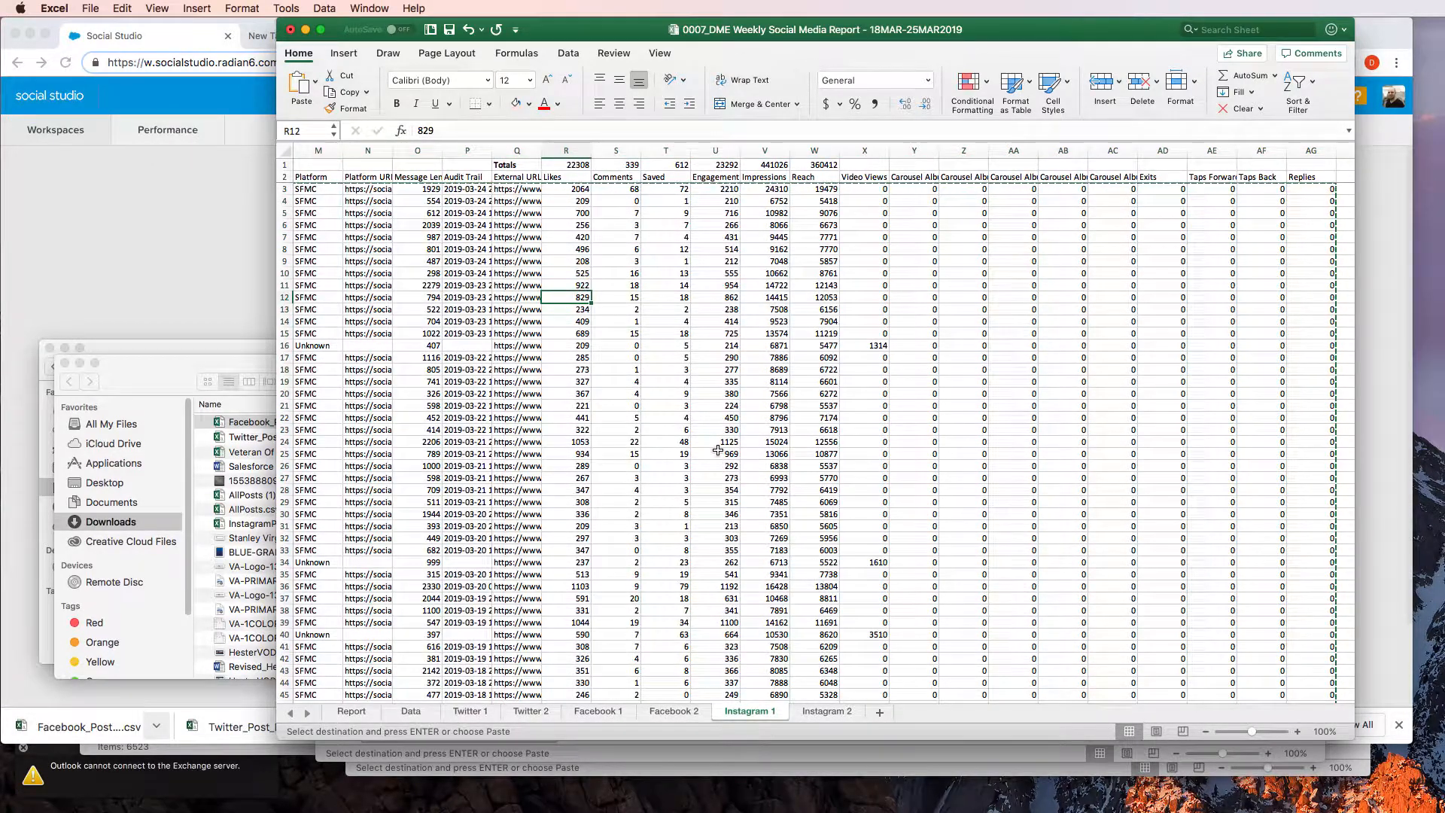
key(super+z)
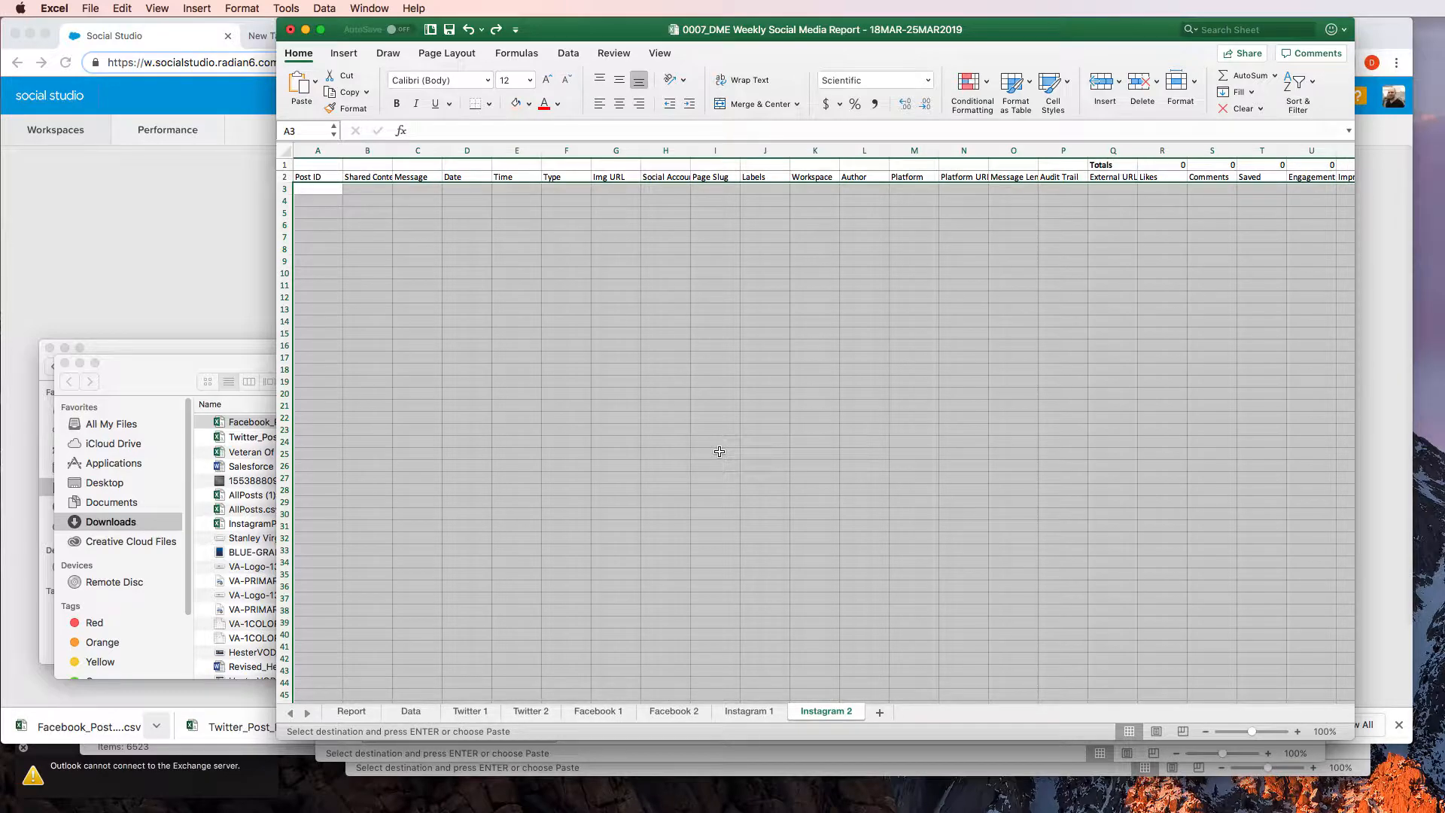
key(super+v)
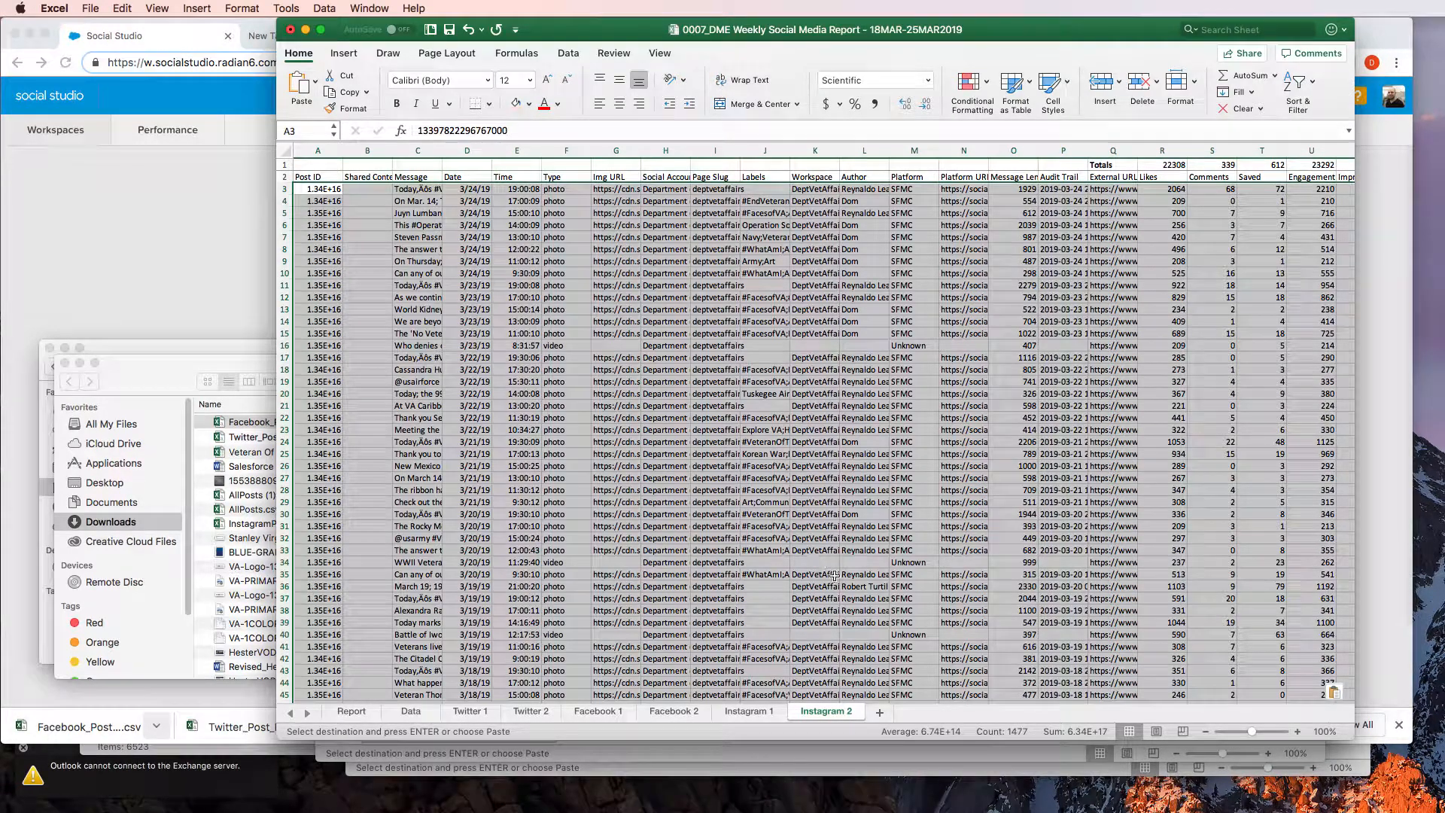
Clear all data rows from A3 down on the Instagram 1 sheet, keeping the totals and header rows
click(742, 711)
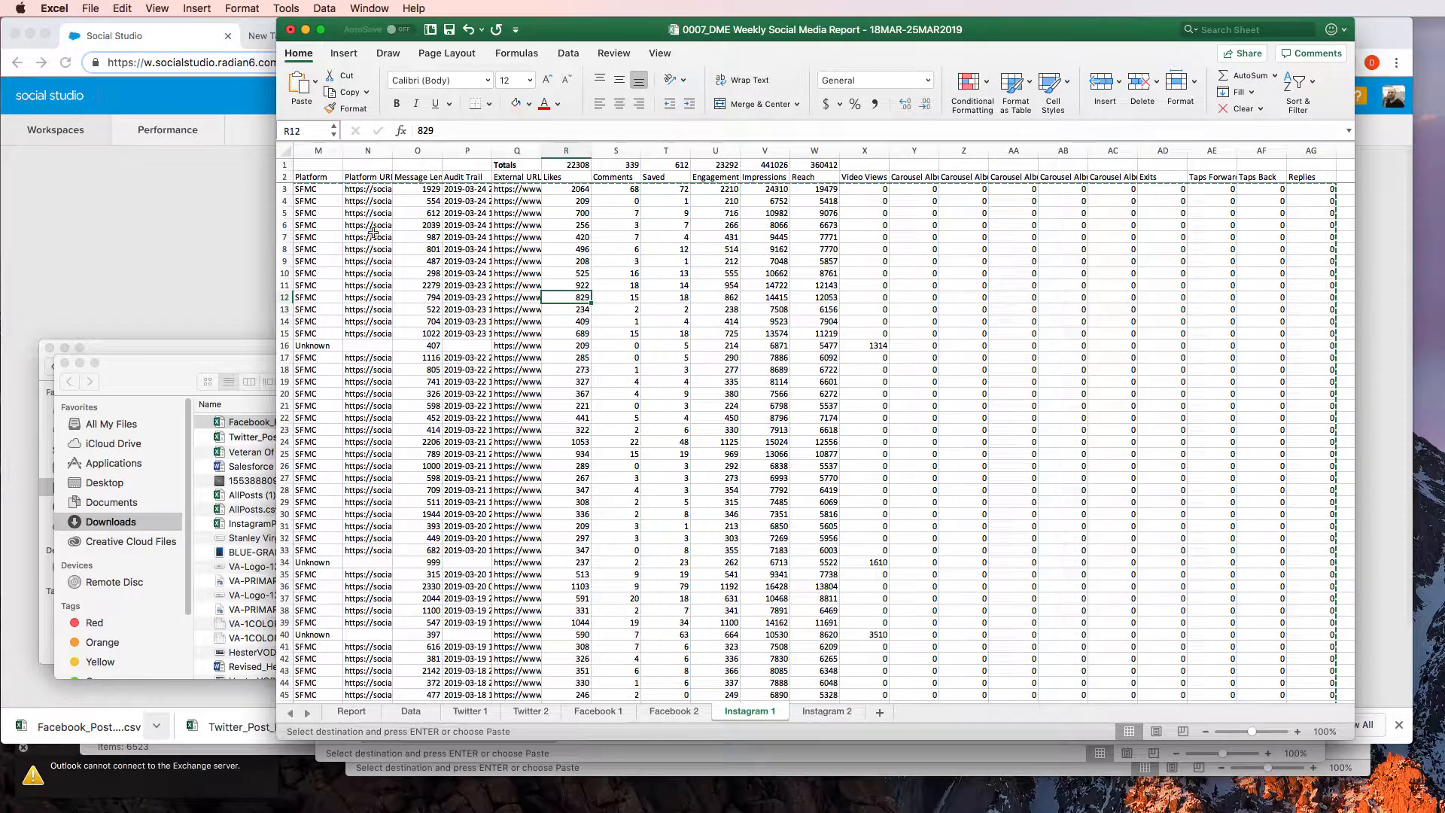
click(407, 236)
key(super+Left)
key(super+Left)
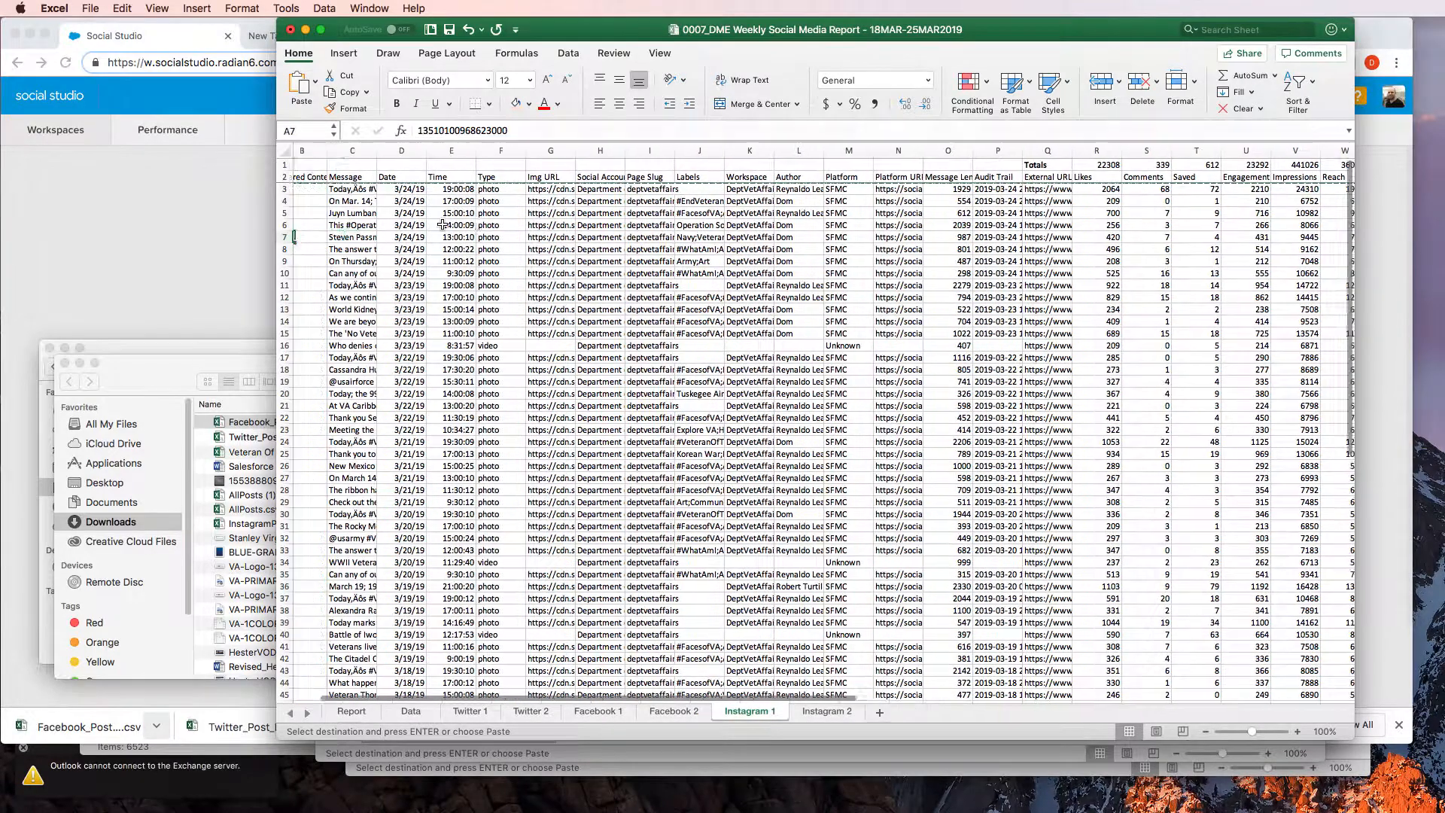
key(Up)
key(Up)
key(Up)
key(Up)
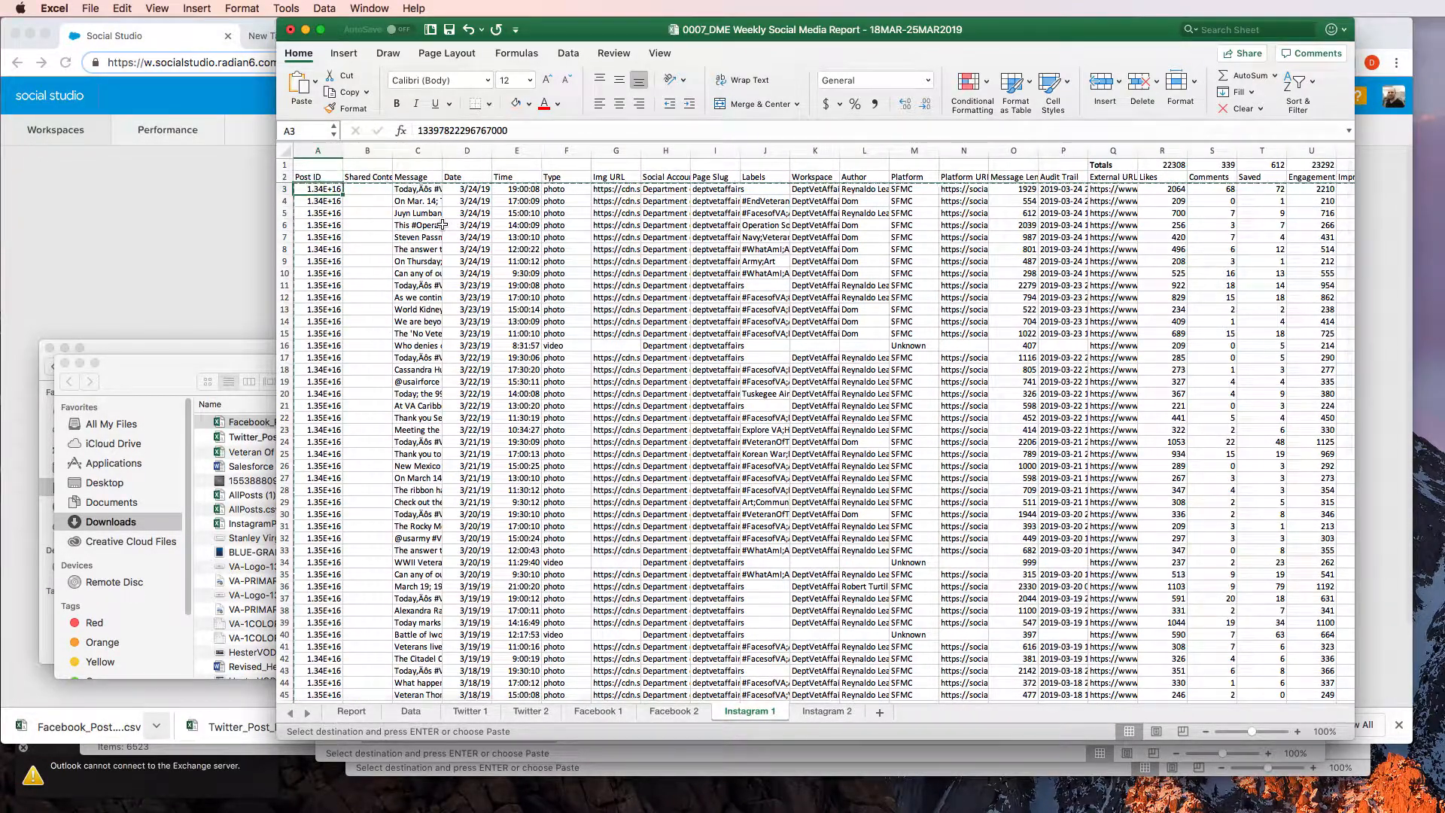
key(super+shift+Down)
key(super+shift+Down)
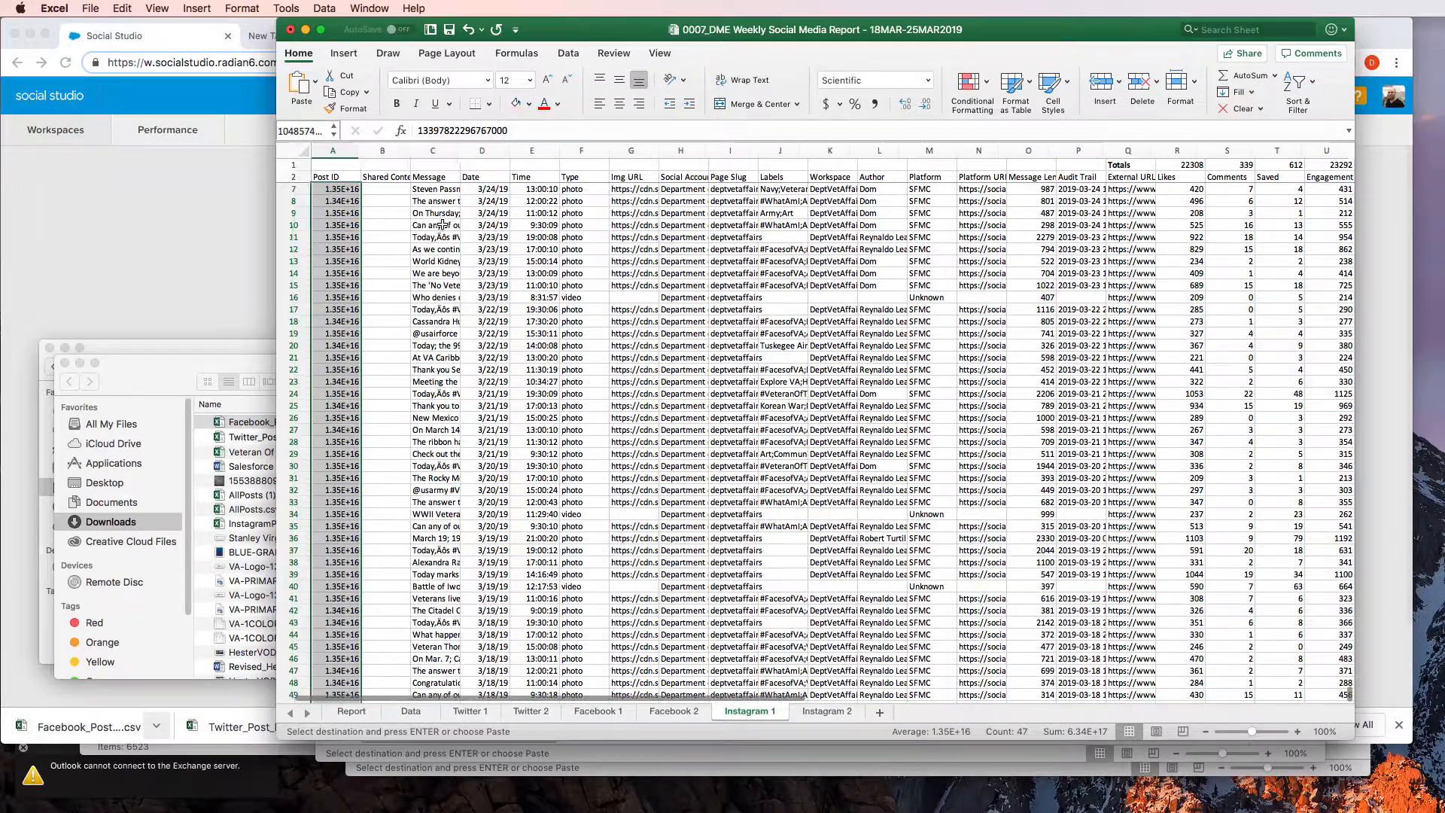
key(super+shift+Up)
key(super+shift+Right)
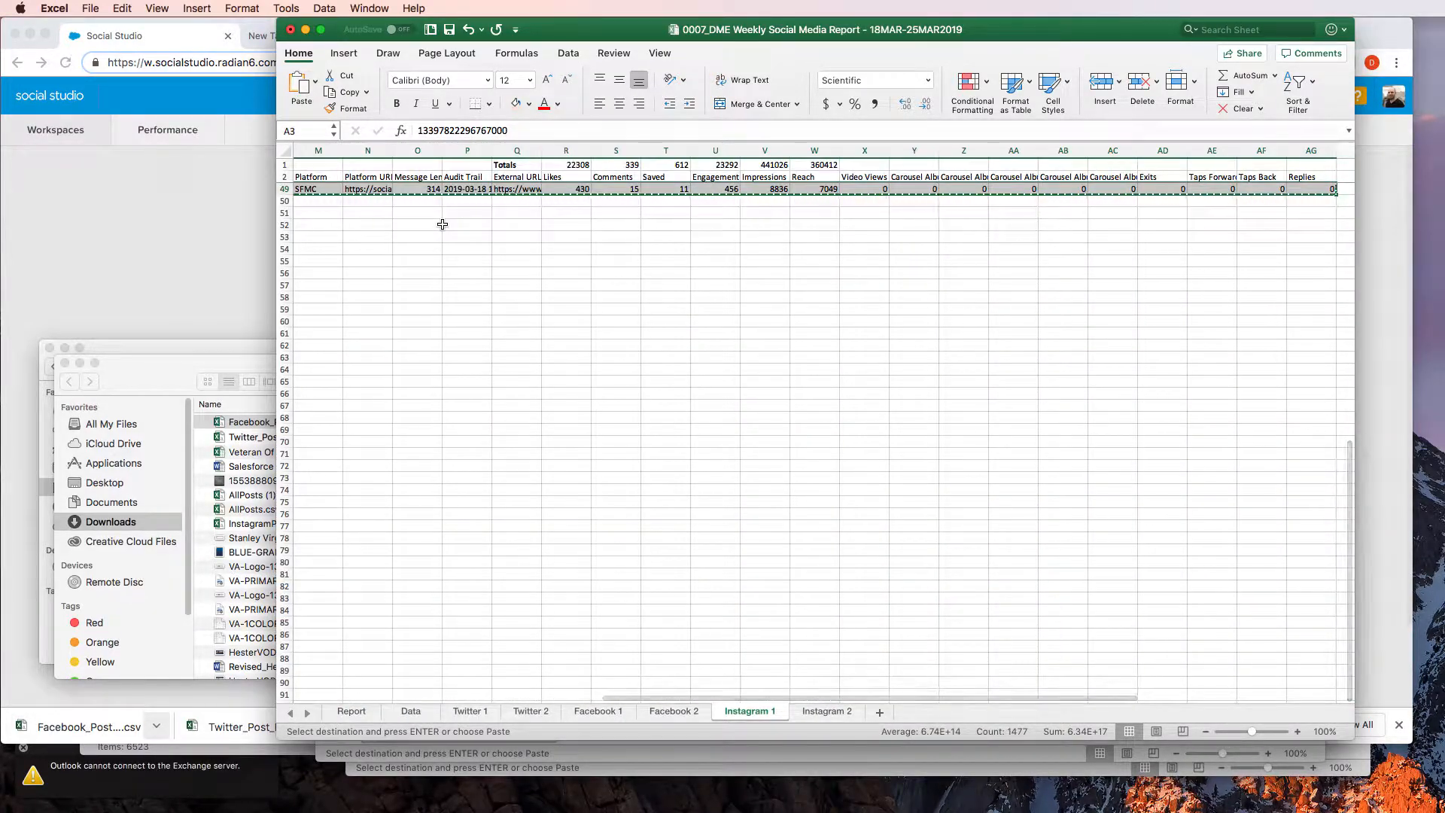
key(BackSpace)
key(ctrl+Home)
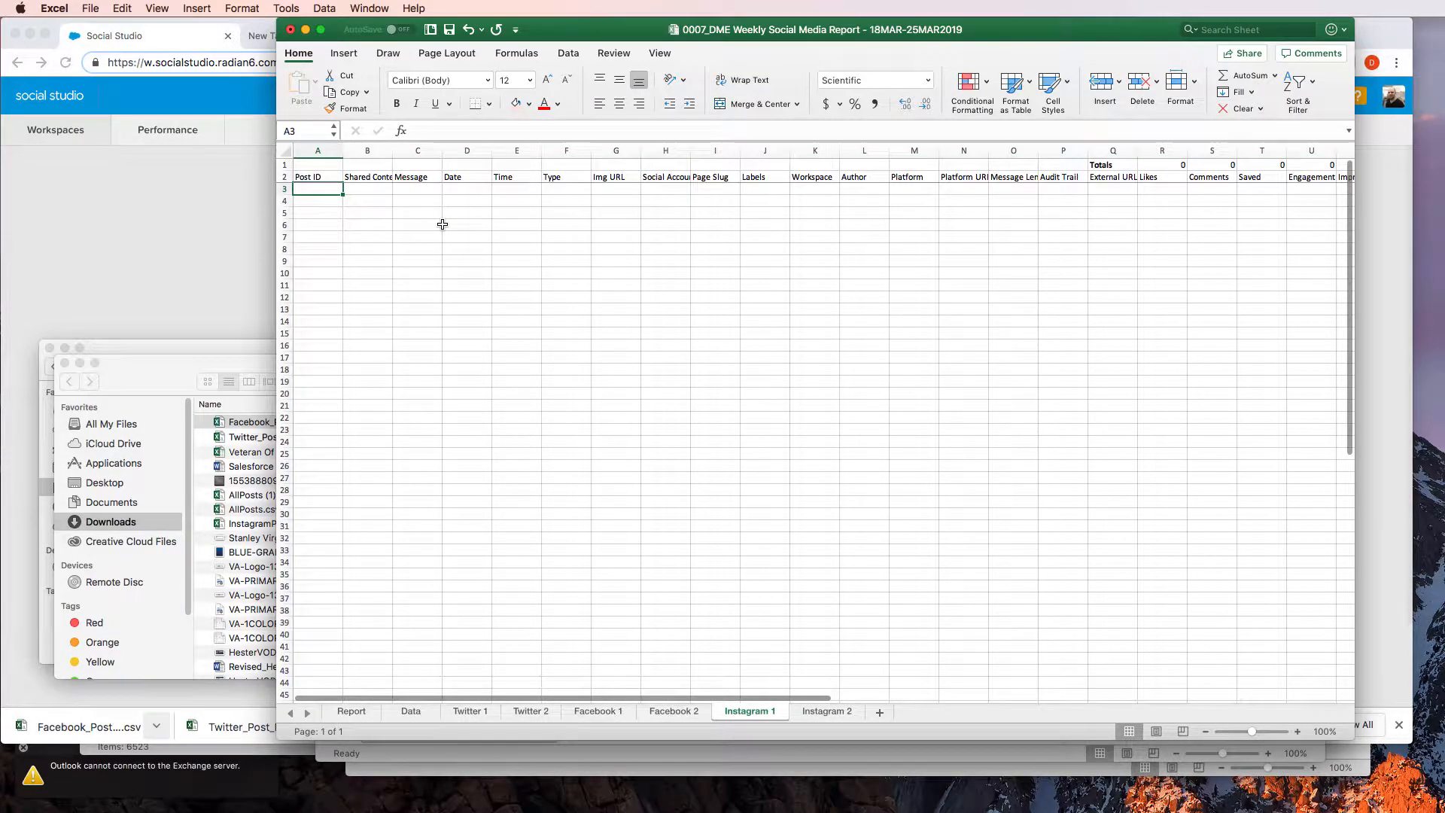
Switch to Social Studio in Chrome and open the customization page of the Instagram Post Engagement report under Performance
click(229, 234)
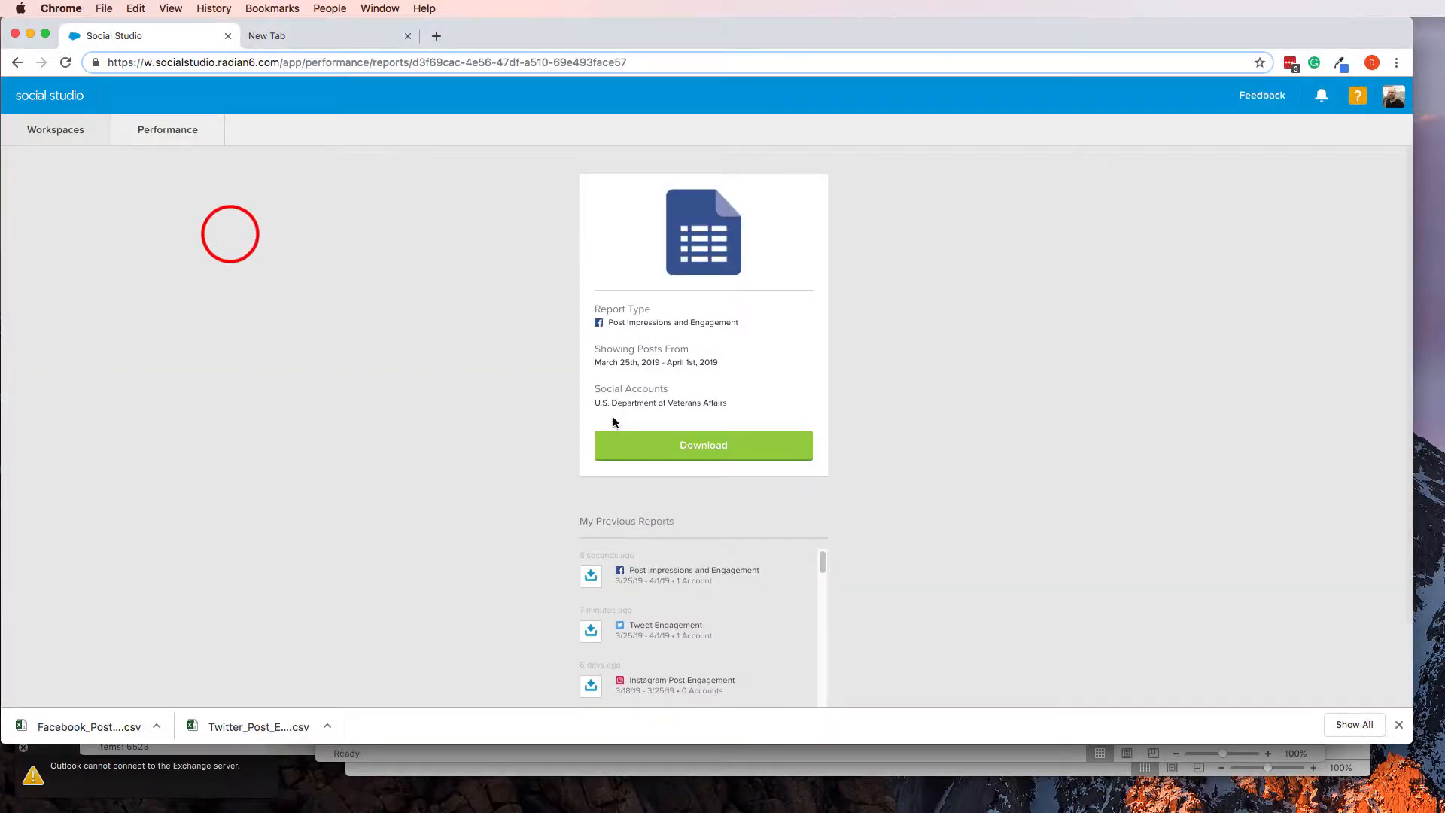
click(164, 132)
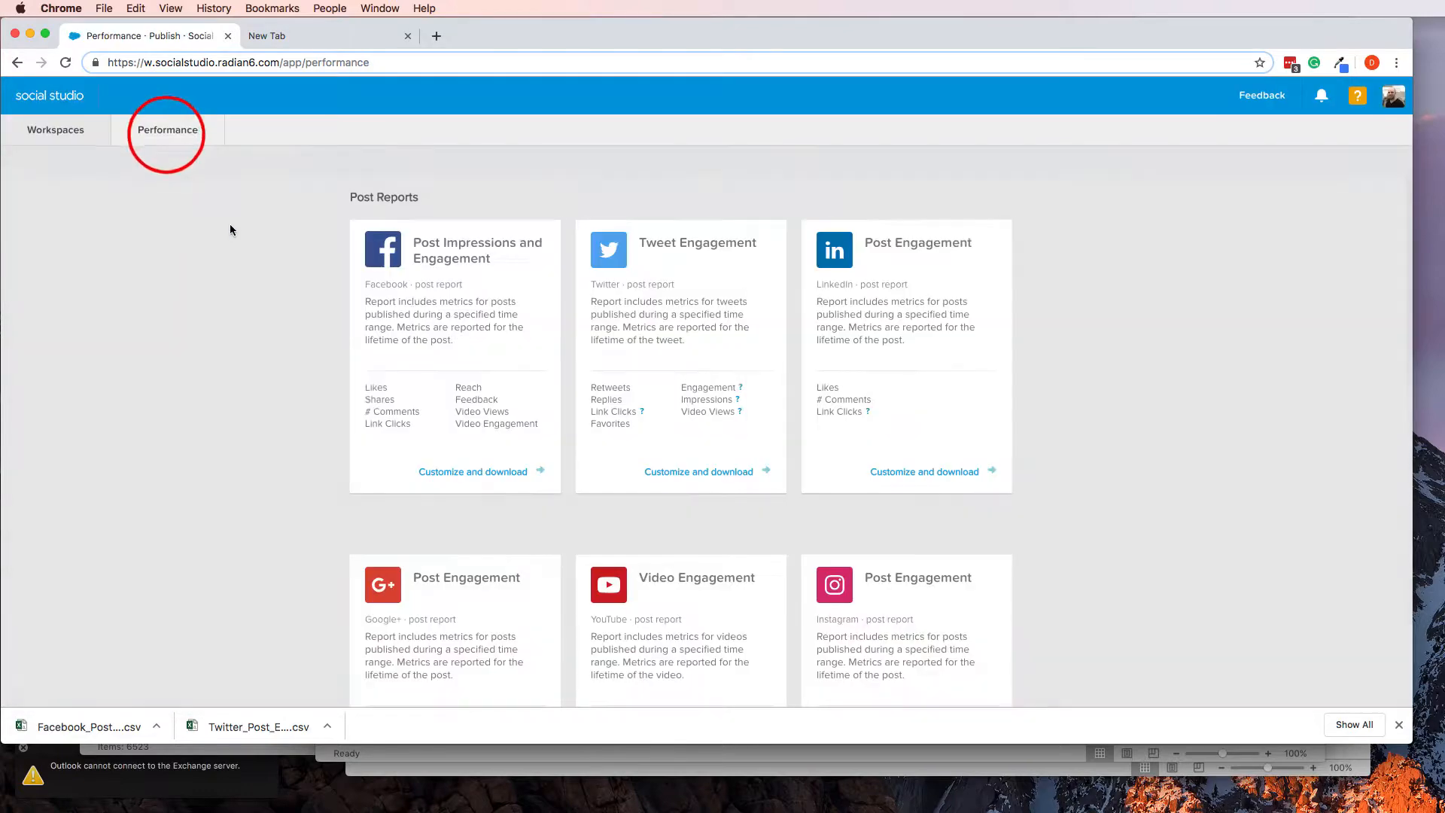
scroll(451, 452, down, 10)
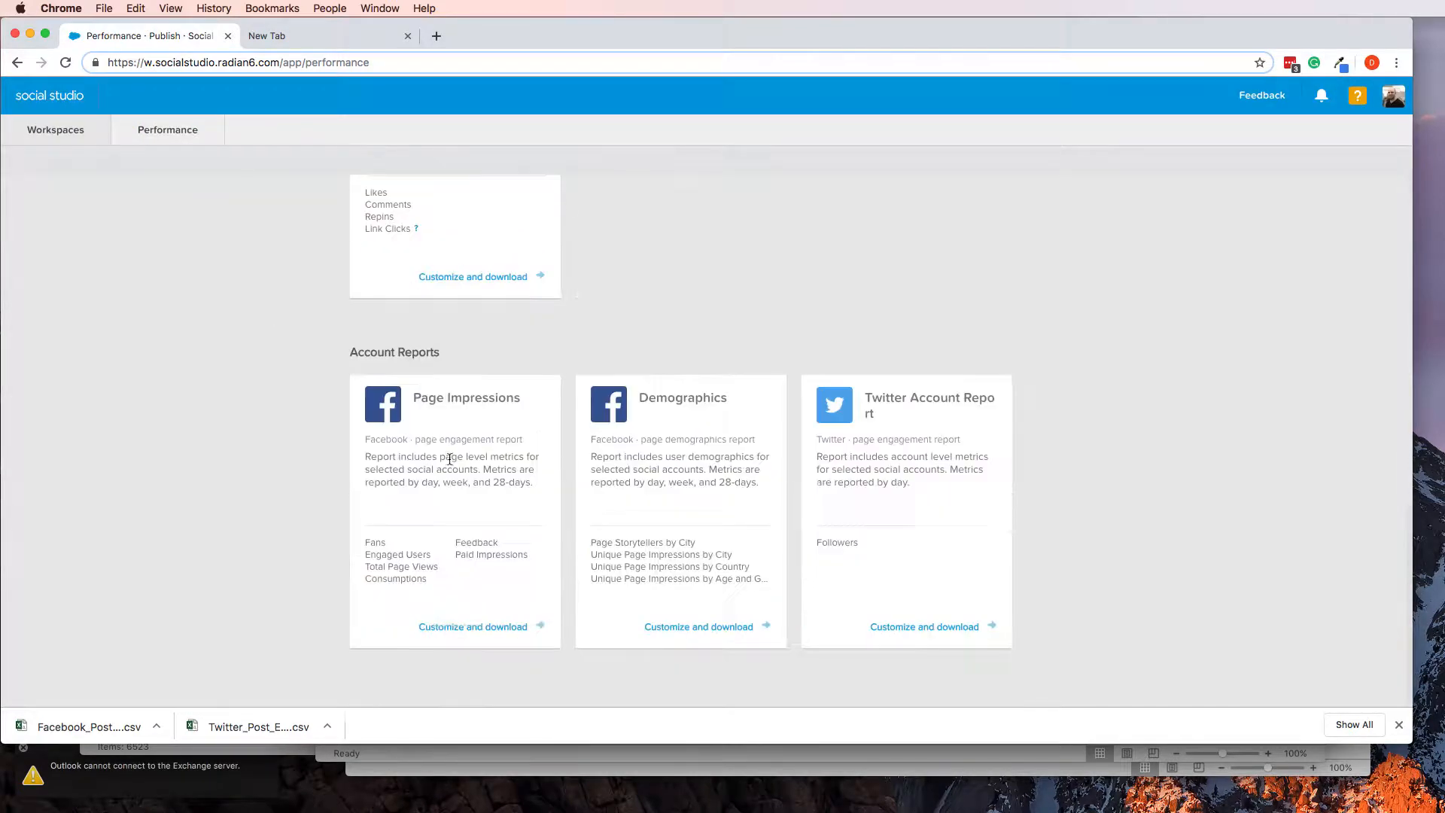
scroll(507, 453, up, 10)
scroll(679, 444, down, 7)
scroll(678, 444, up, 8)
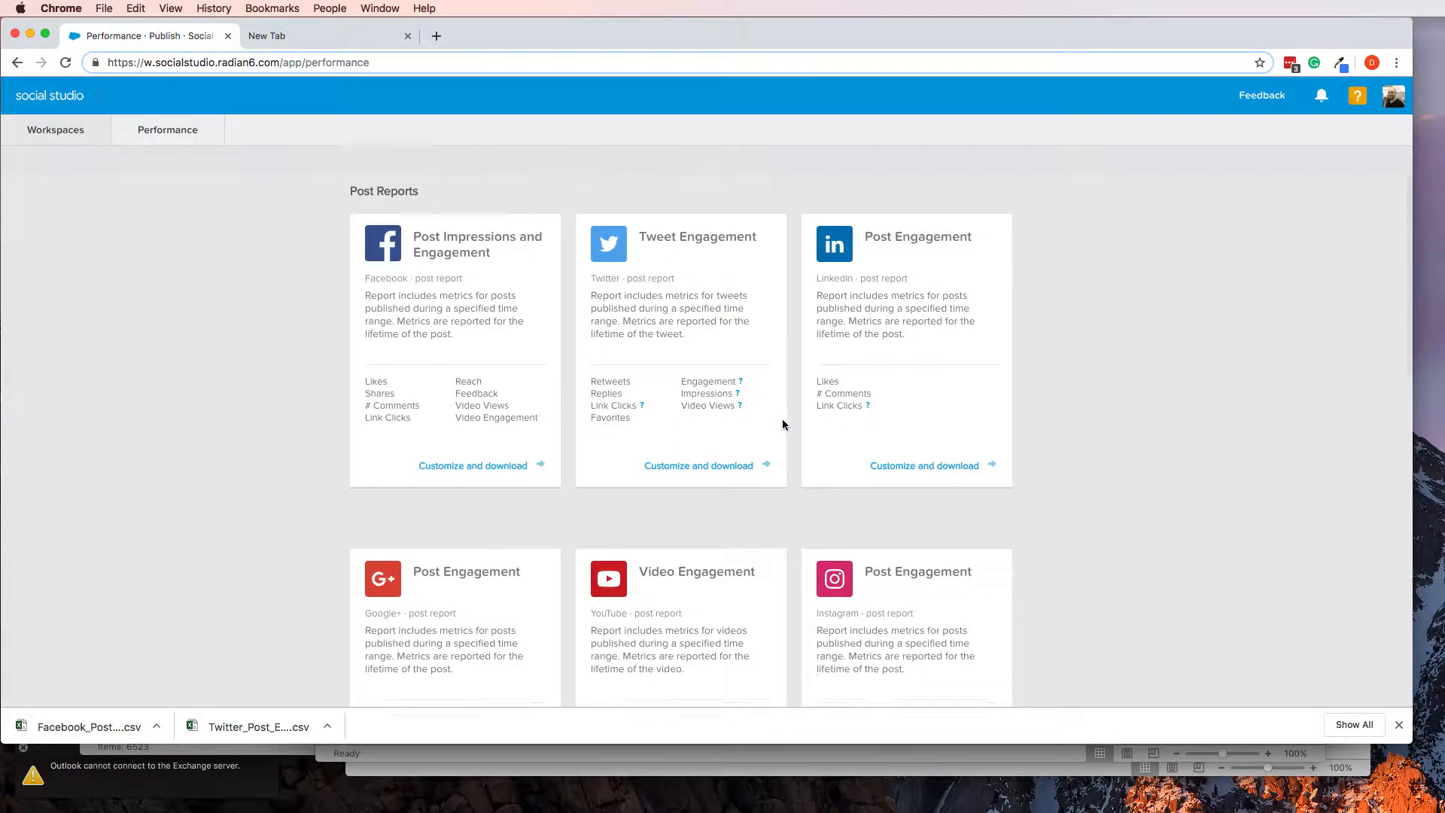
scroll(780, 422, down, 2)
scroll(919, 540, down, 2)
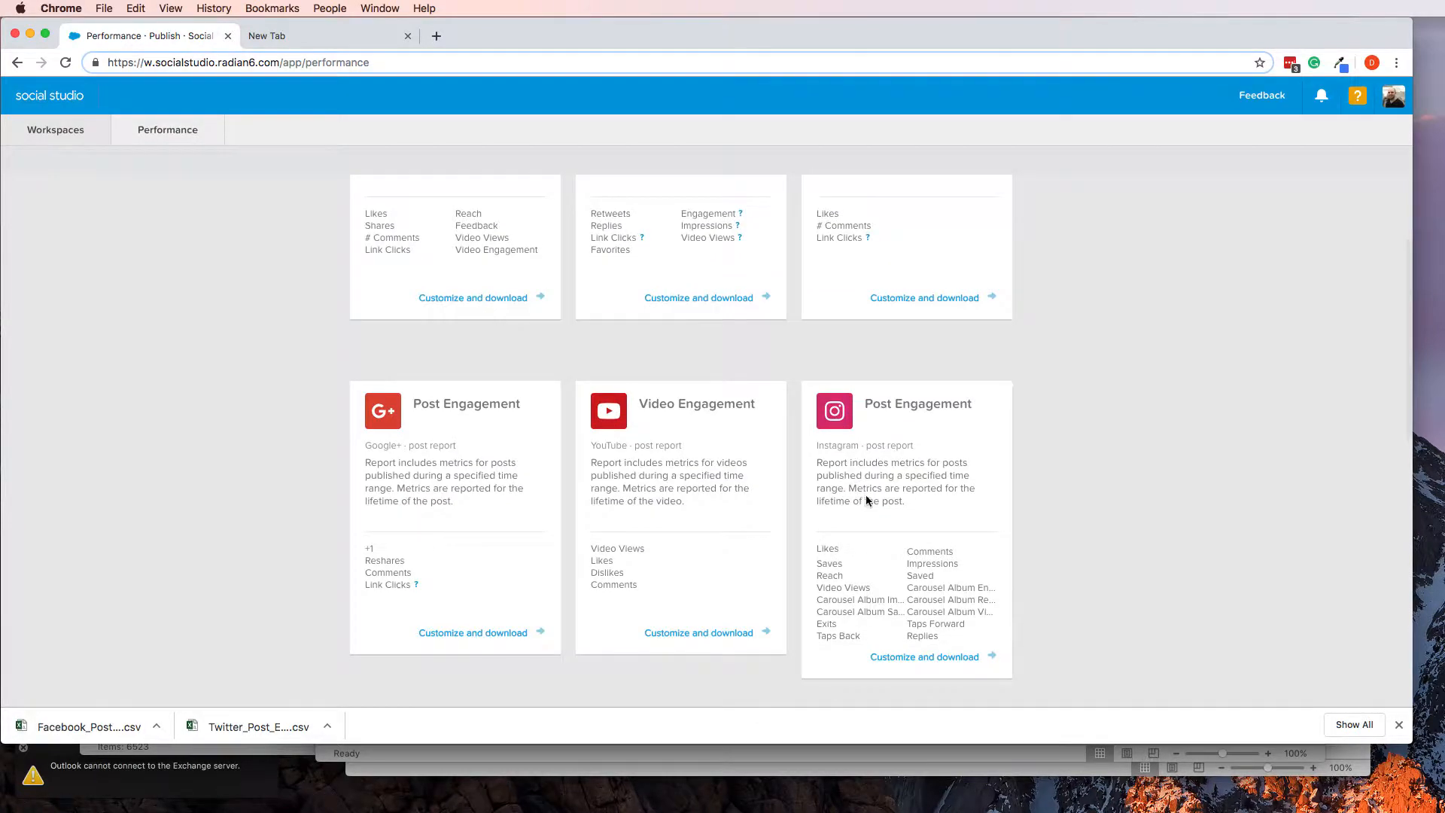
click(939, 657)
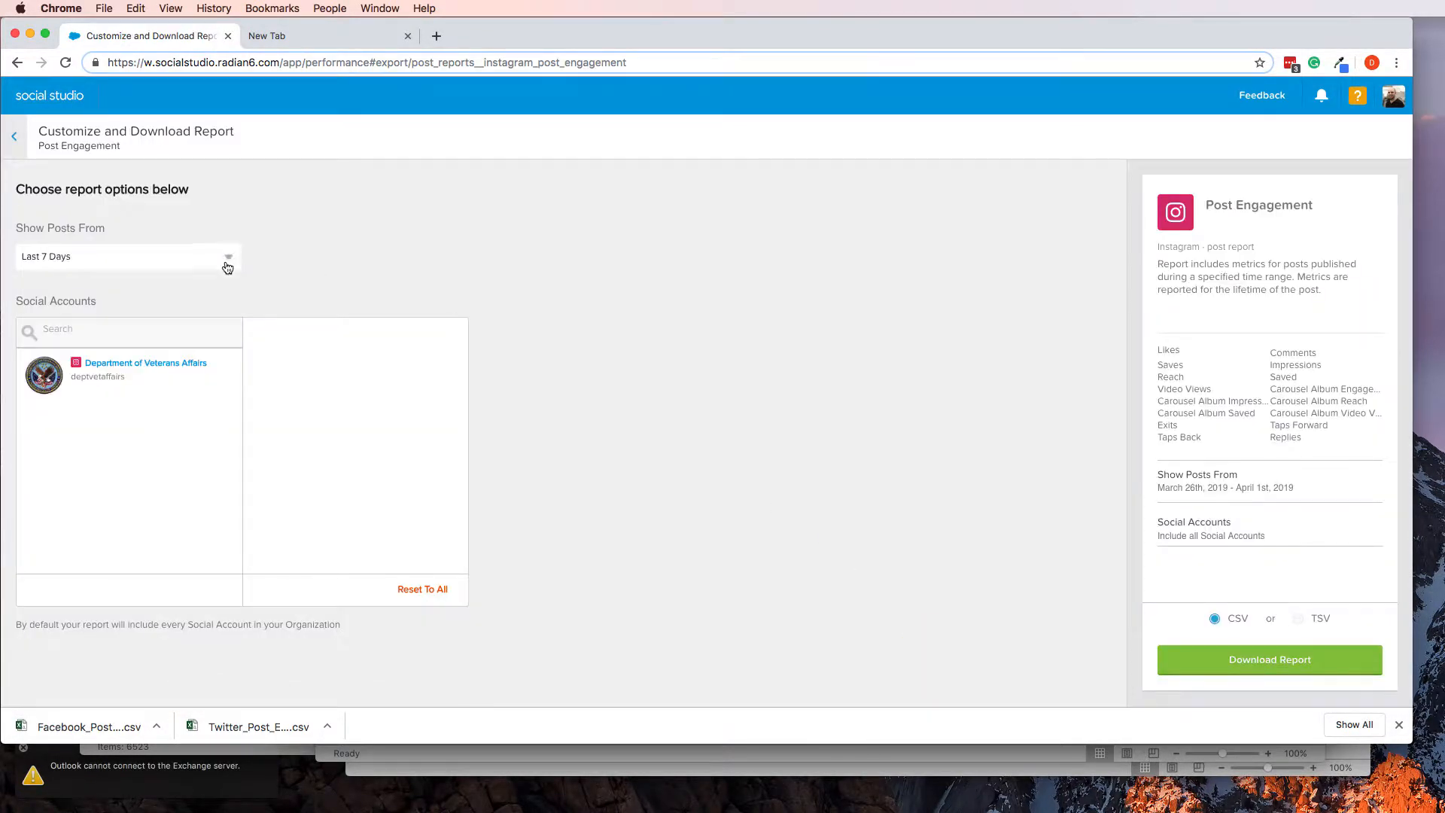
Include the Department of Veterans Affairs account and set a custom date range of March 25th to March 31st, 2019
click(191, 373)
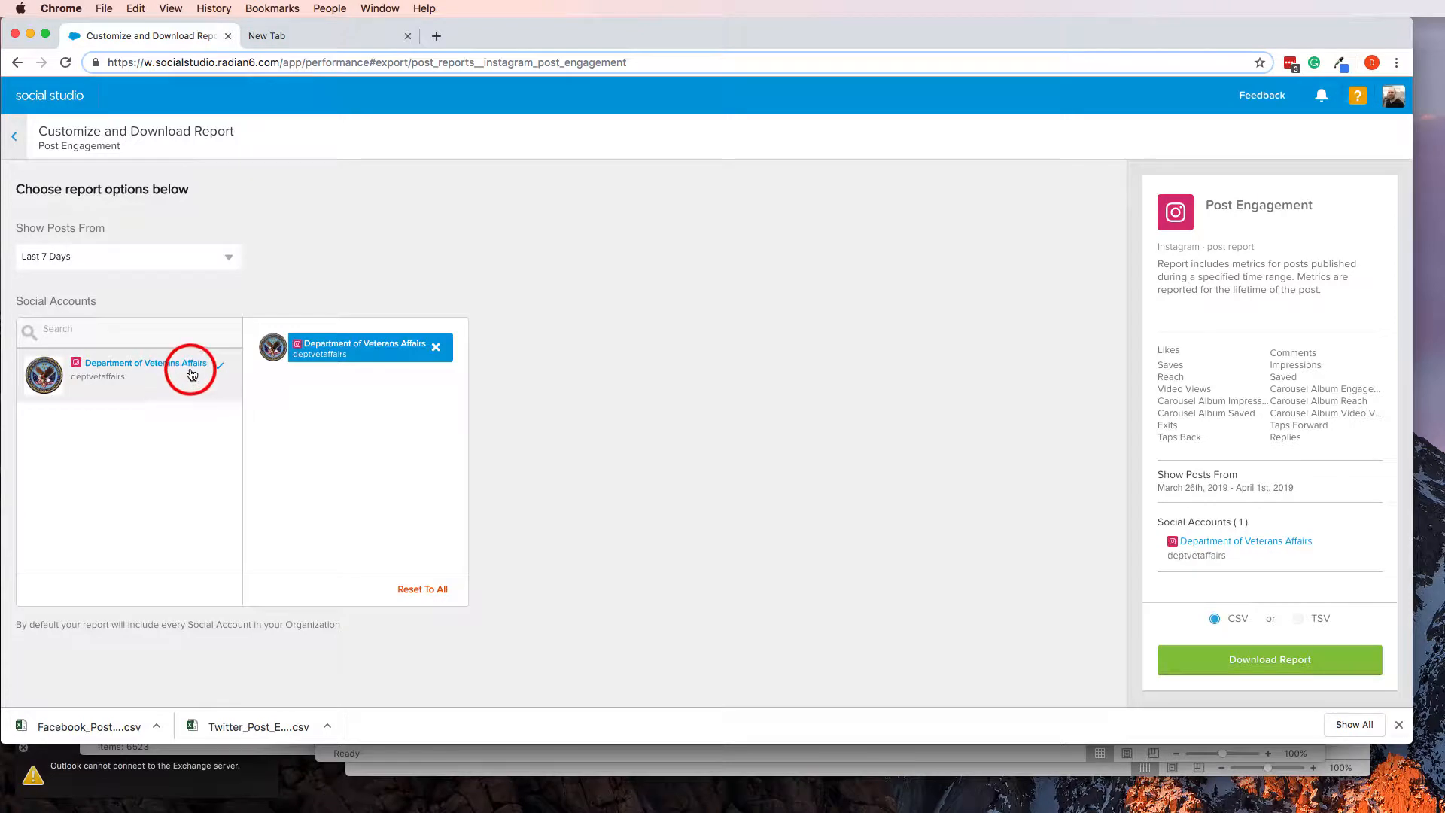
click(110, 259)
click(112, 295)
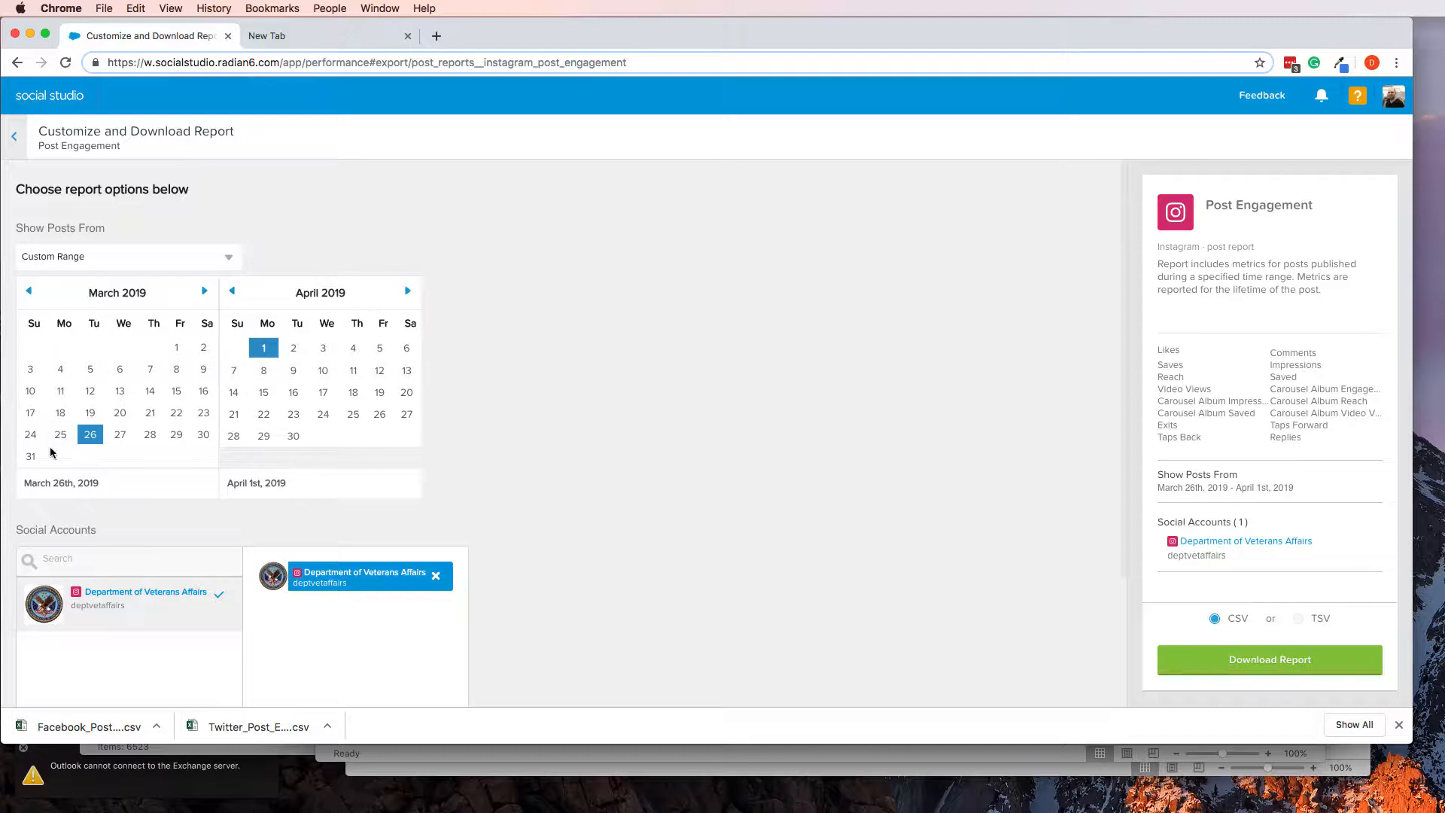
click(60, 434)
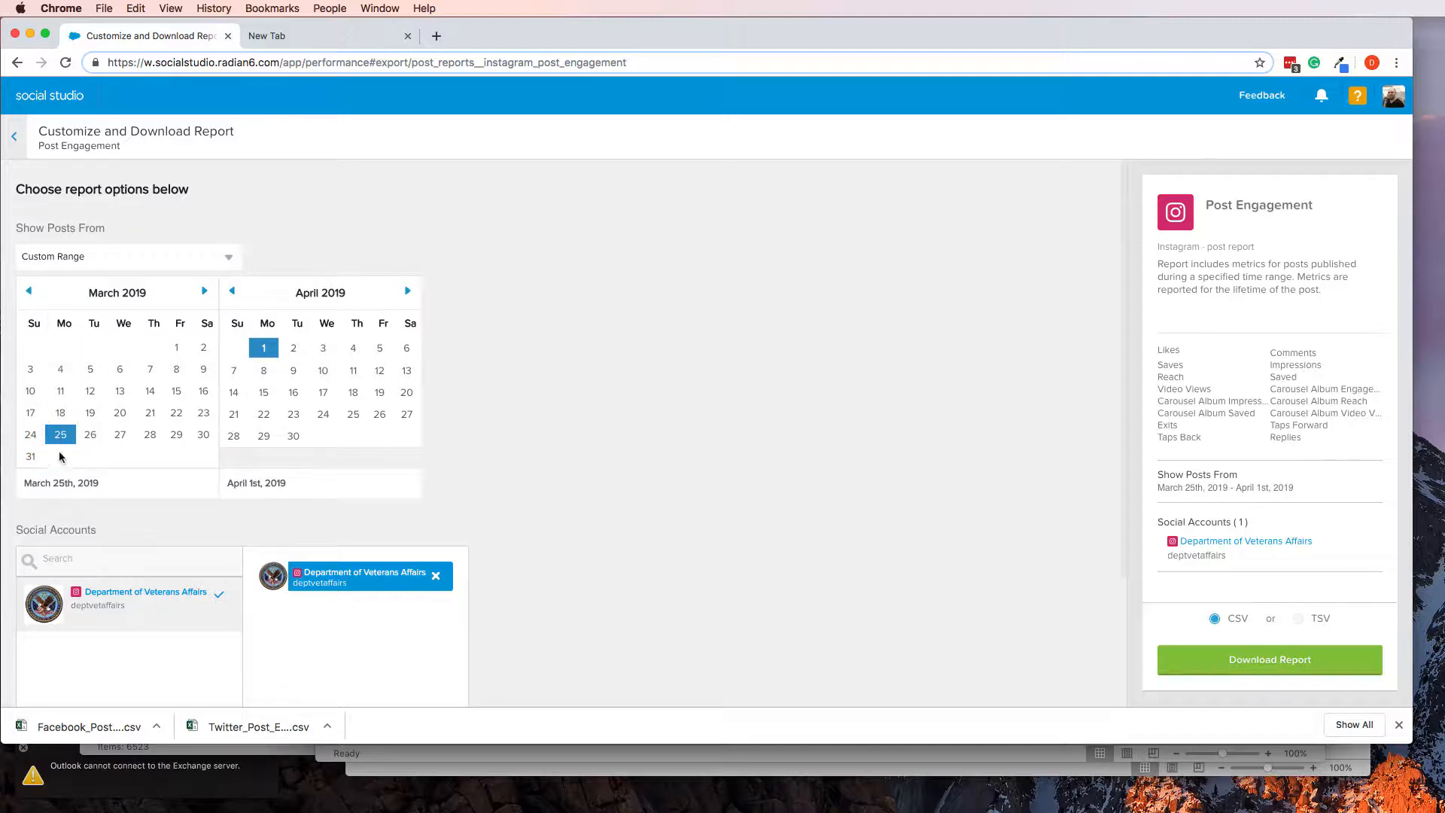
click(239, 299)
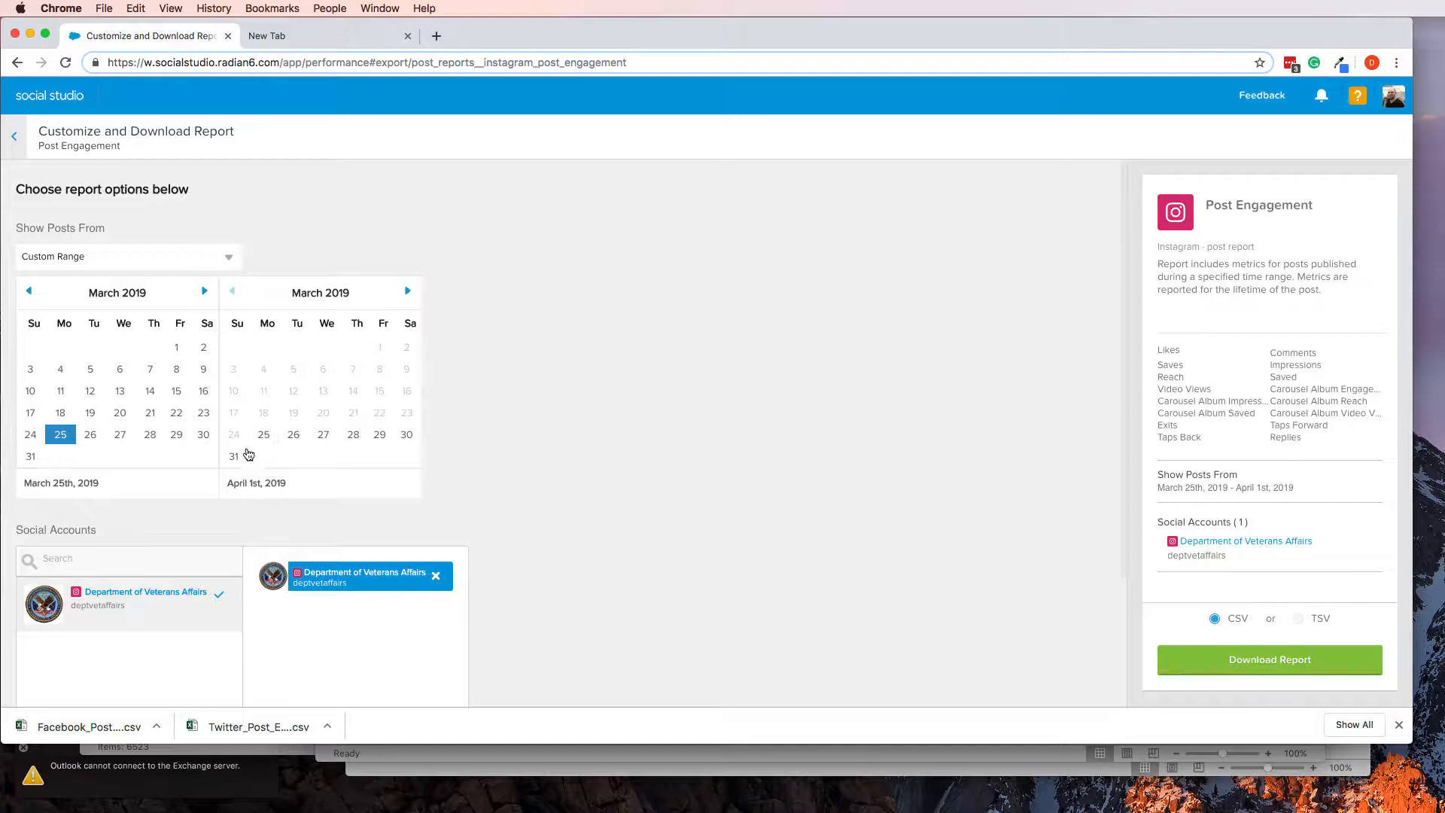
click(248, 455)
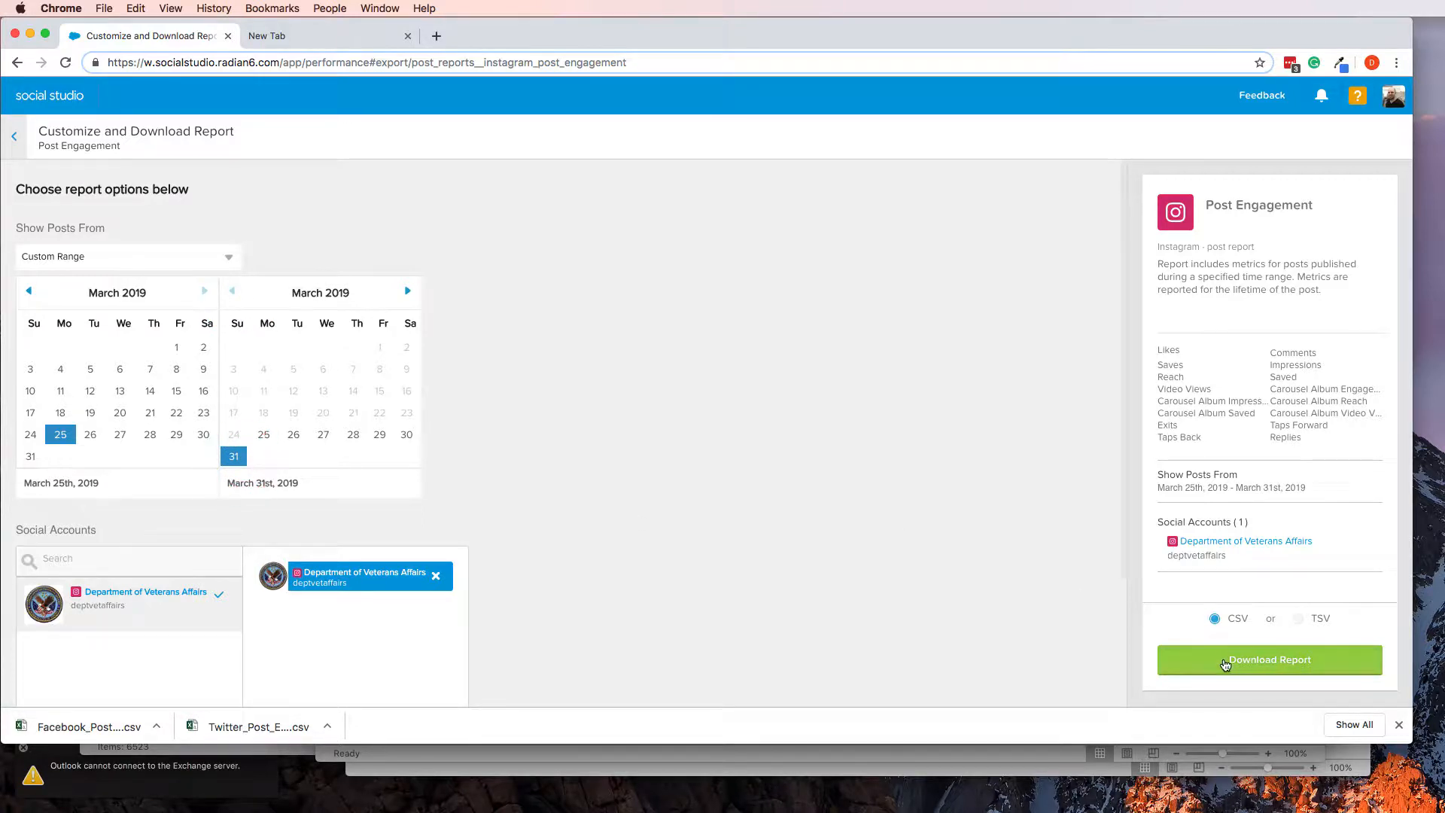
Request the Instagram report as CSV, open its ready notification and download the file
click(1225, 662)
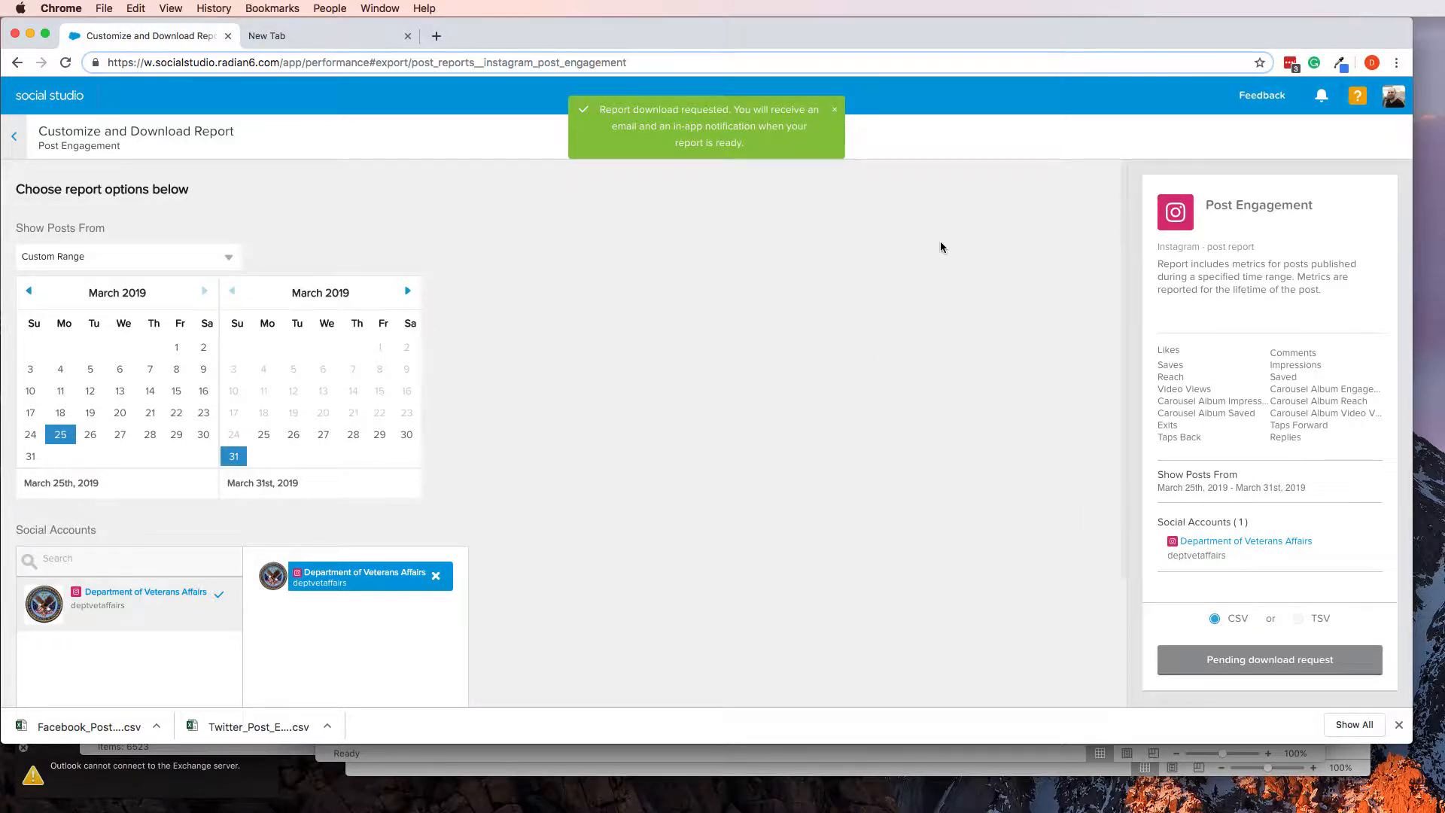
click(1320, 95)
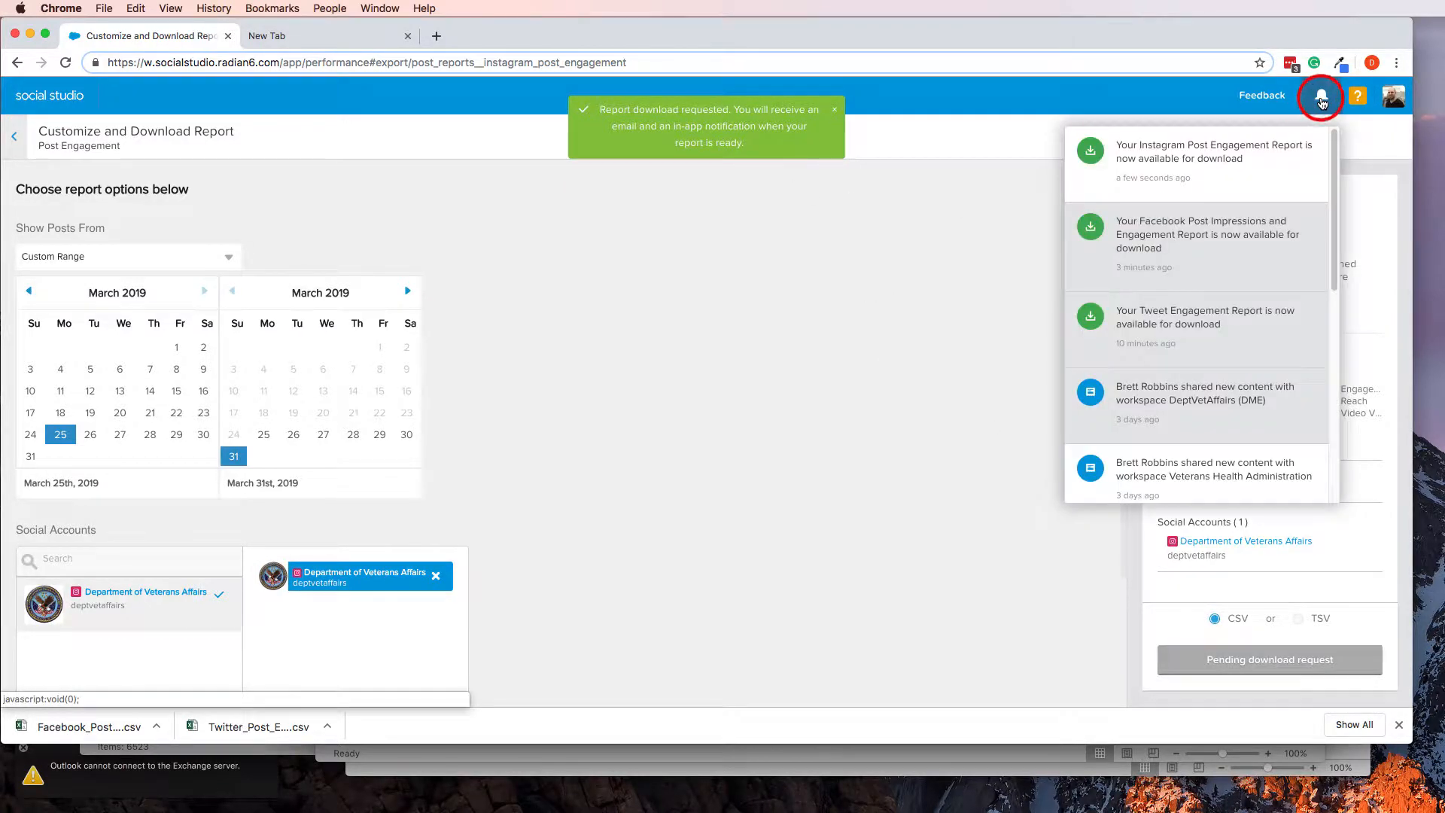
click(1186, 180)
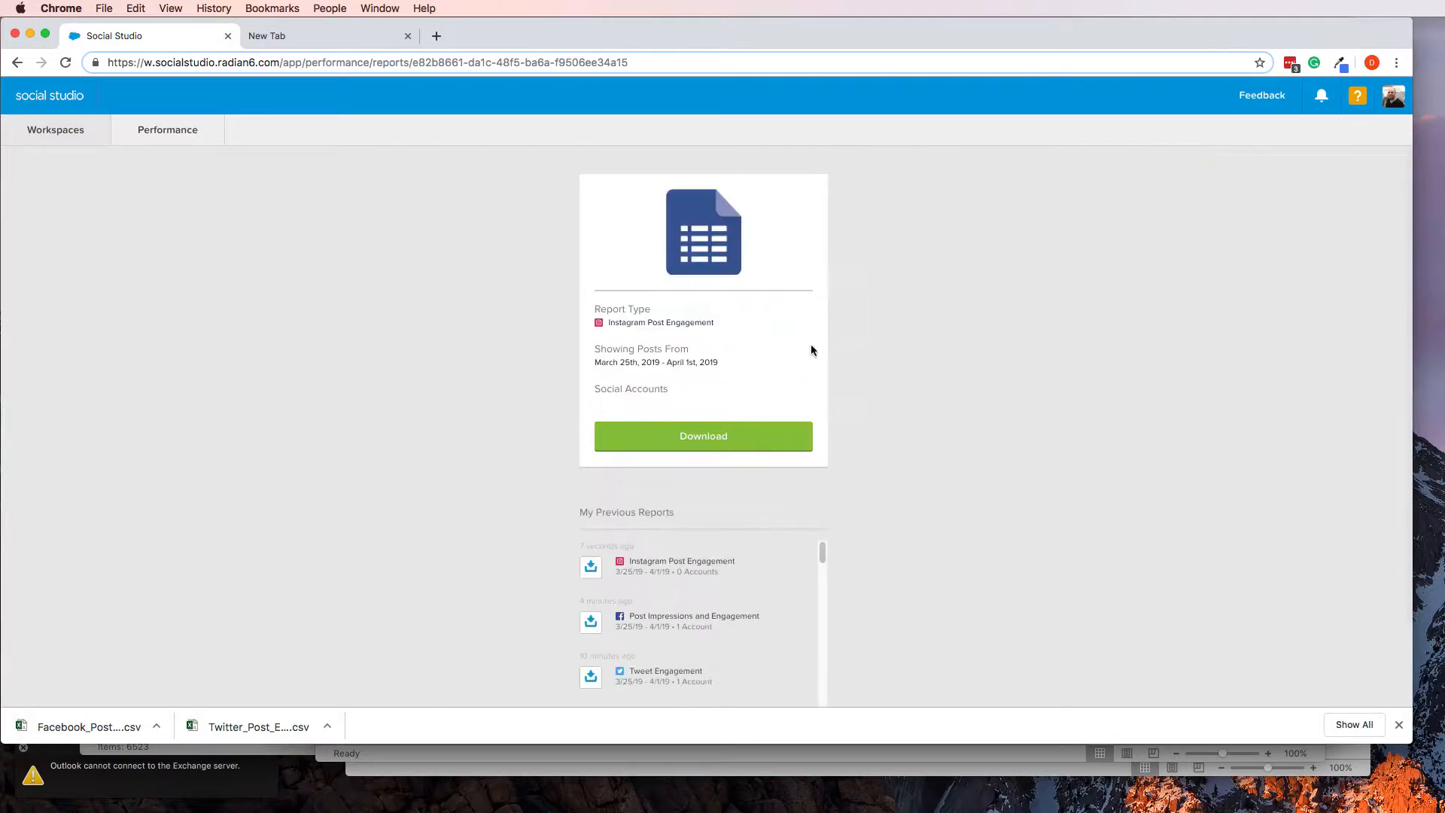
click(745, 448)
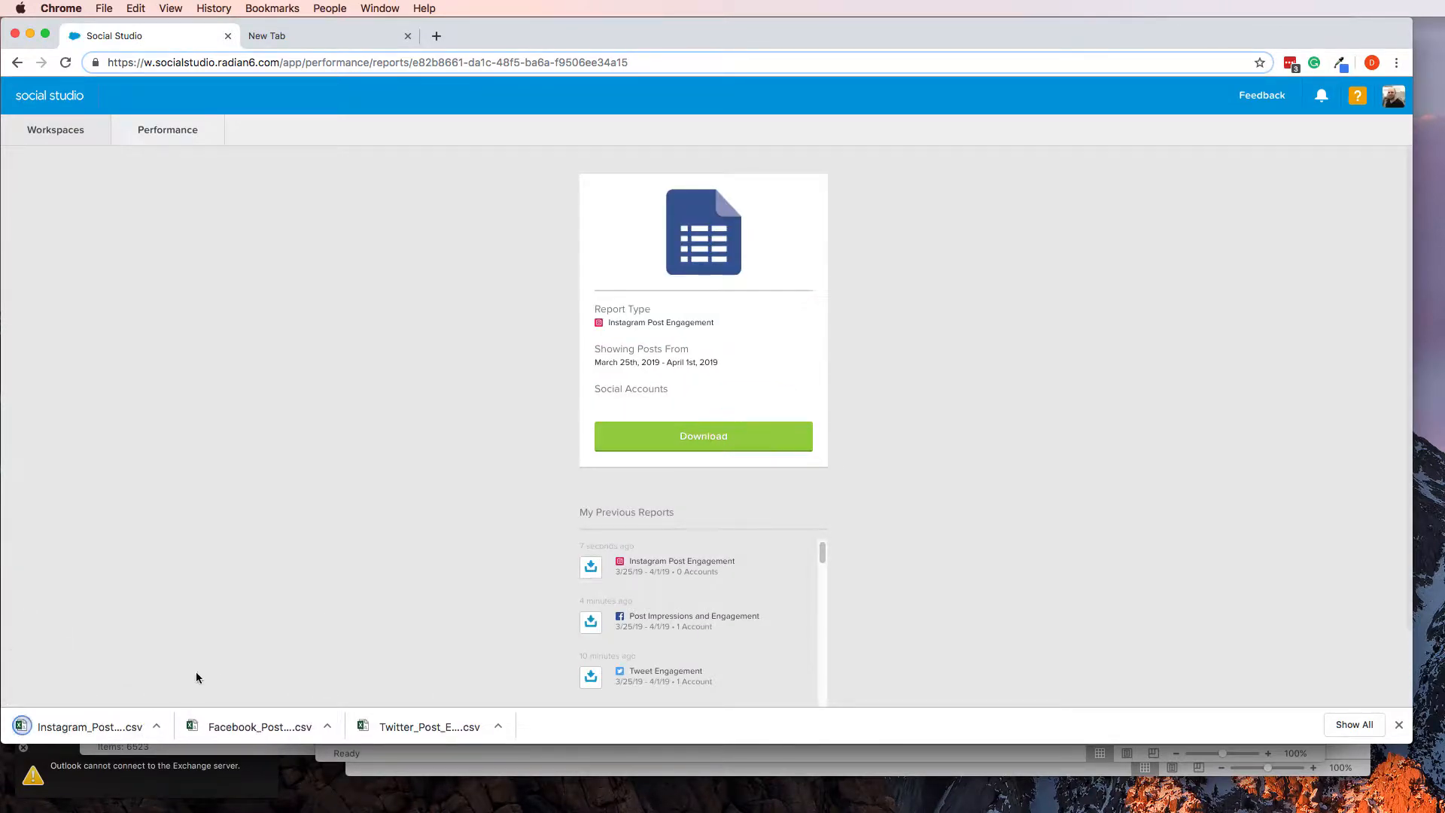
Show the downloaded Instagram CSV in the Downloads folder and open it in Excel
click(158, 726)
click(209, 768)
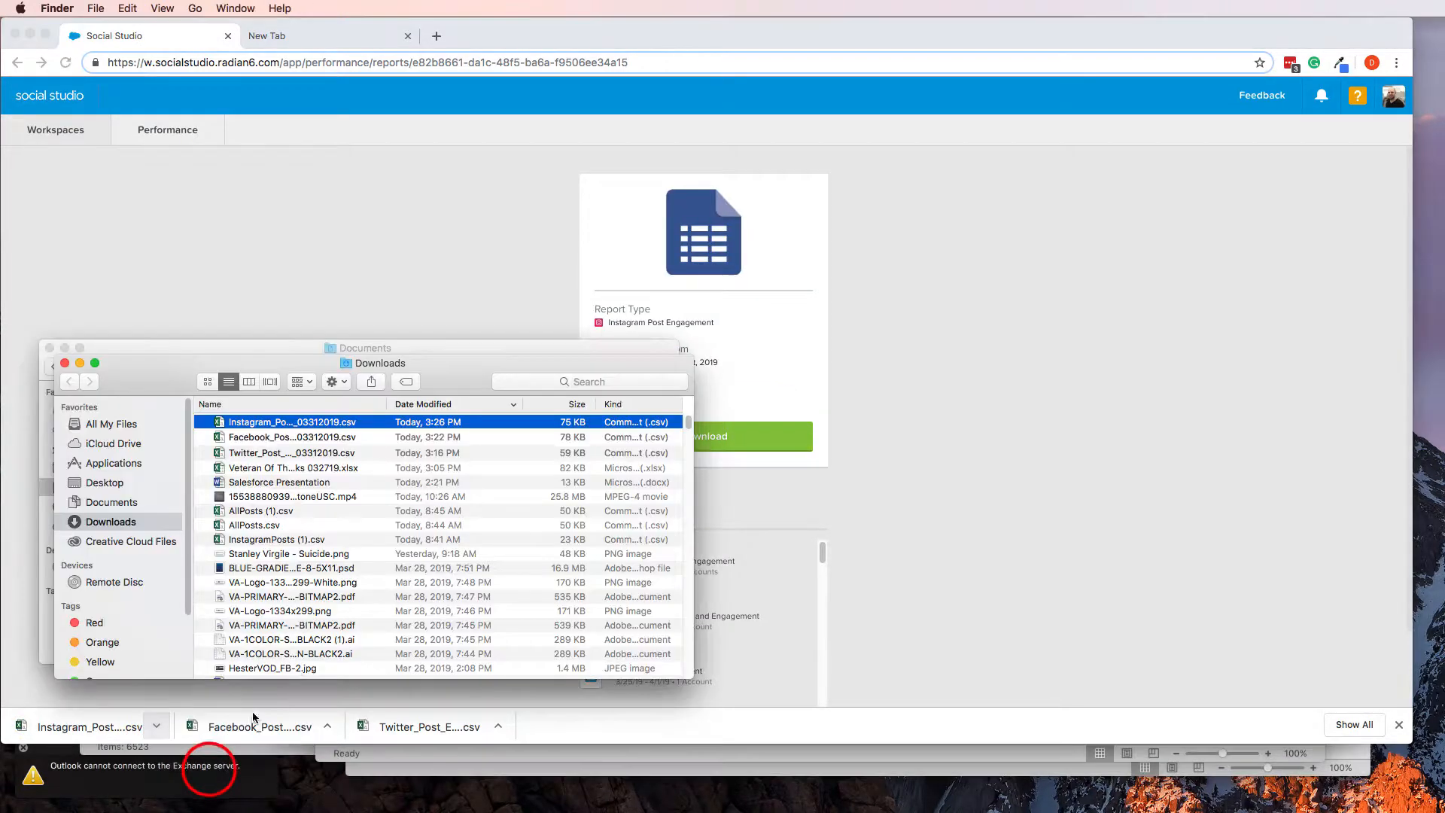
double_click(279, 422)
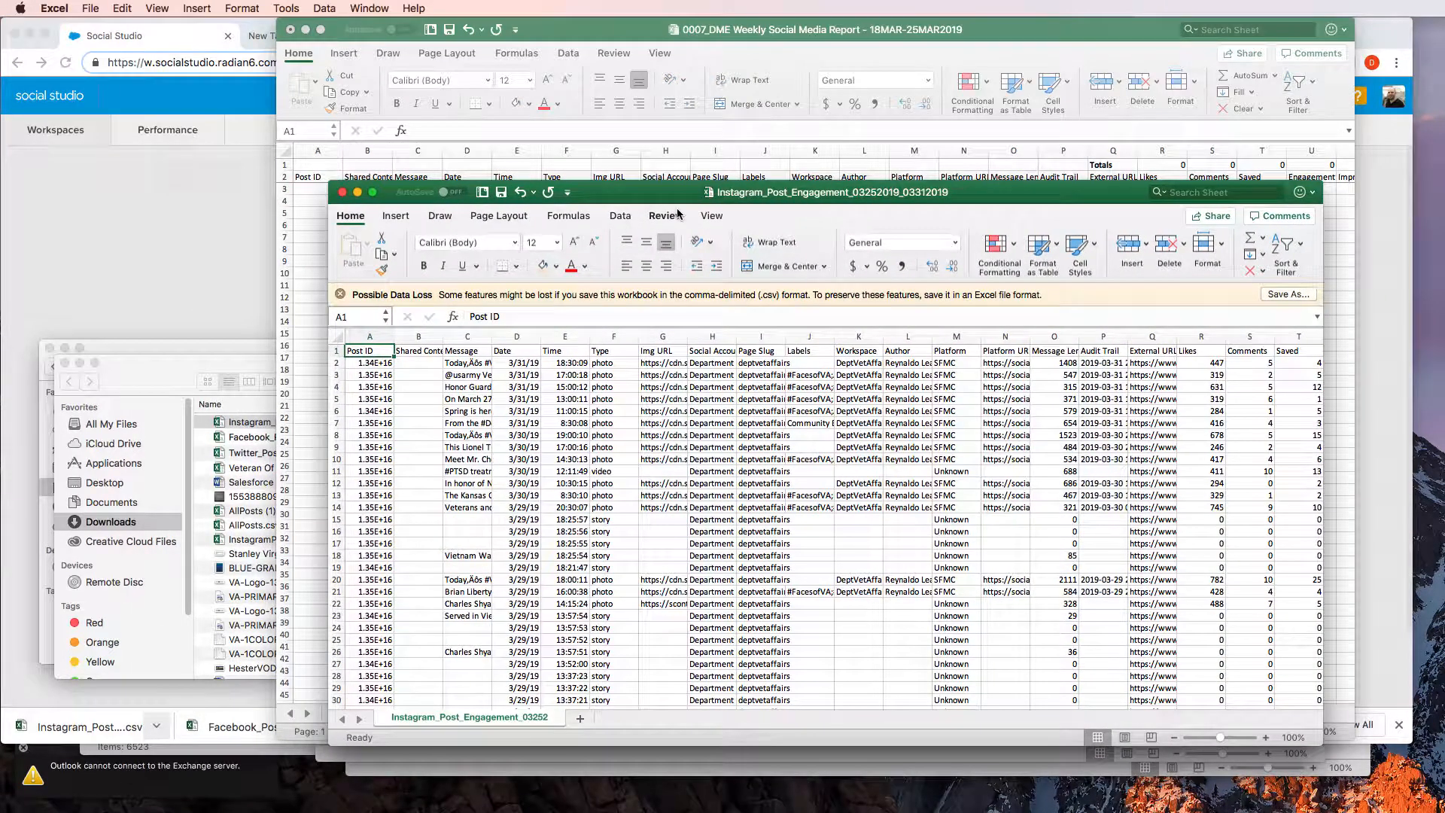
Copy all data rows of the Instagram_Post_Engagement export from cell A2 through column AG, without the header row
key(Down)
key(super+shift+Down)
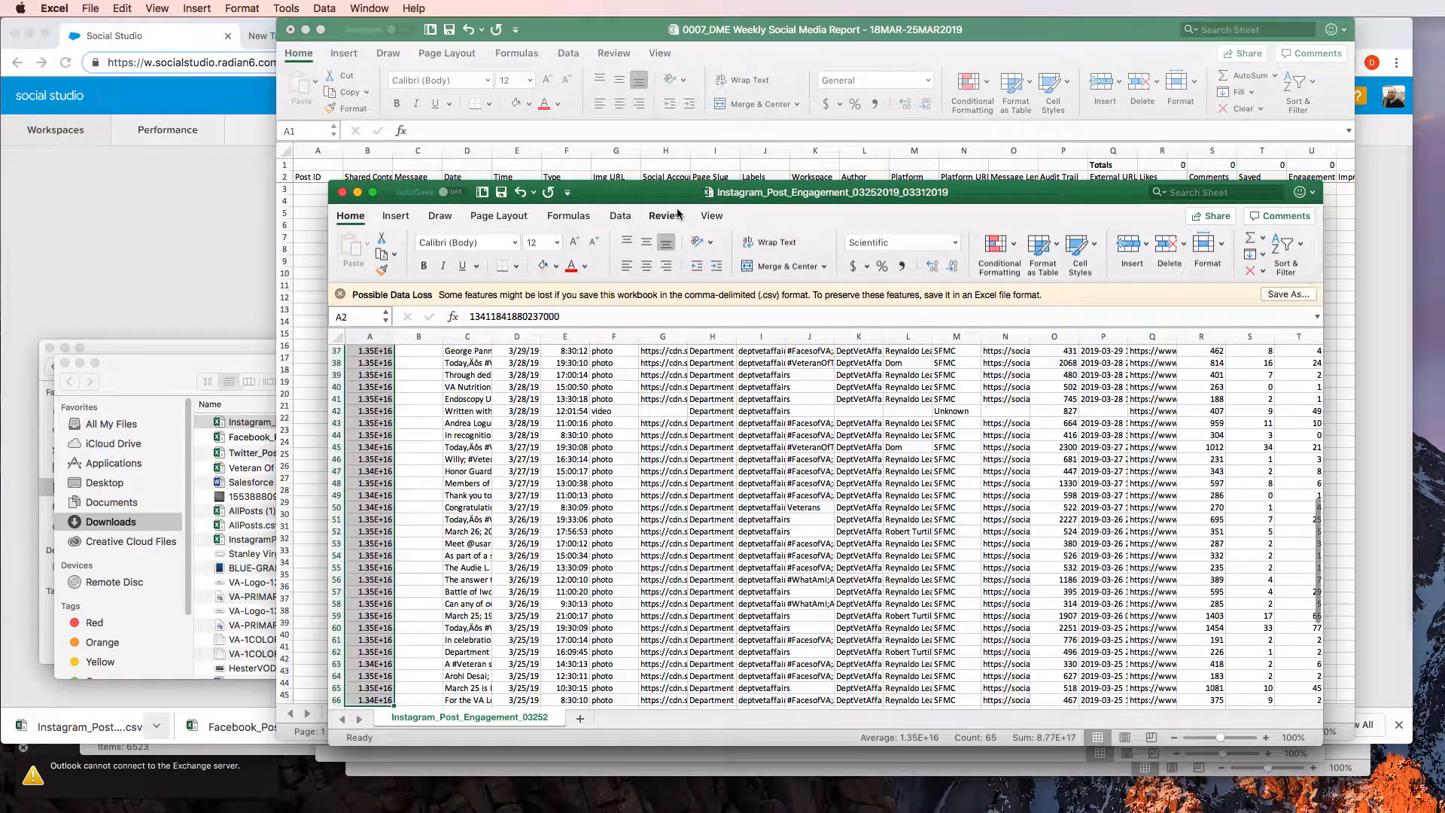
key(super+shift+Down)
key(super+shift+Up)
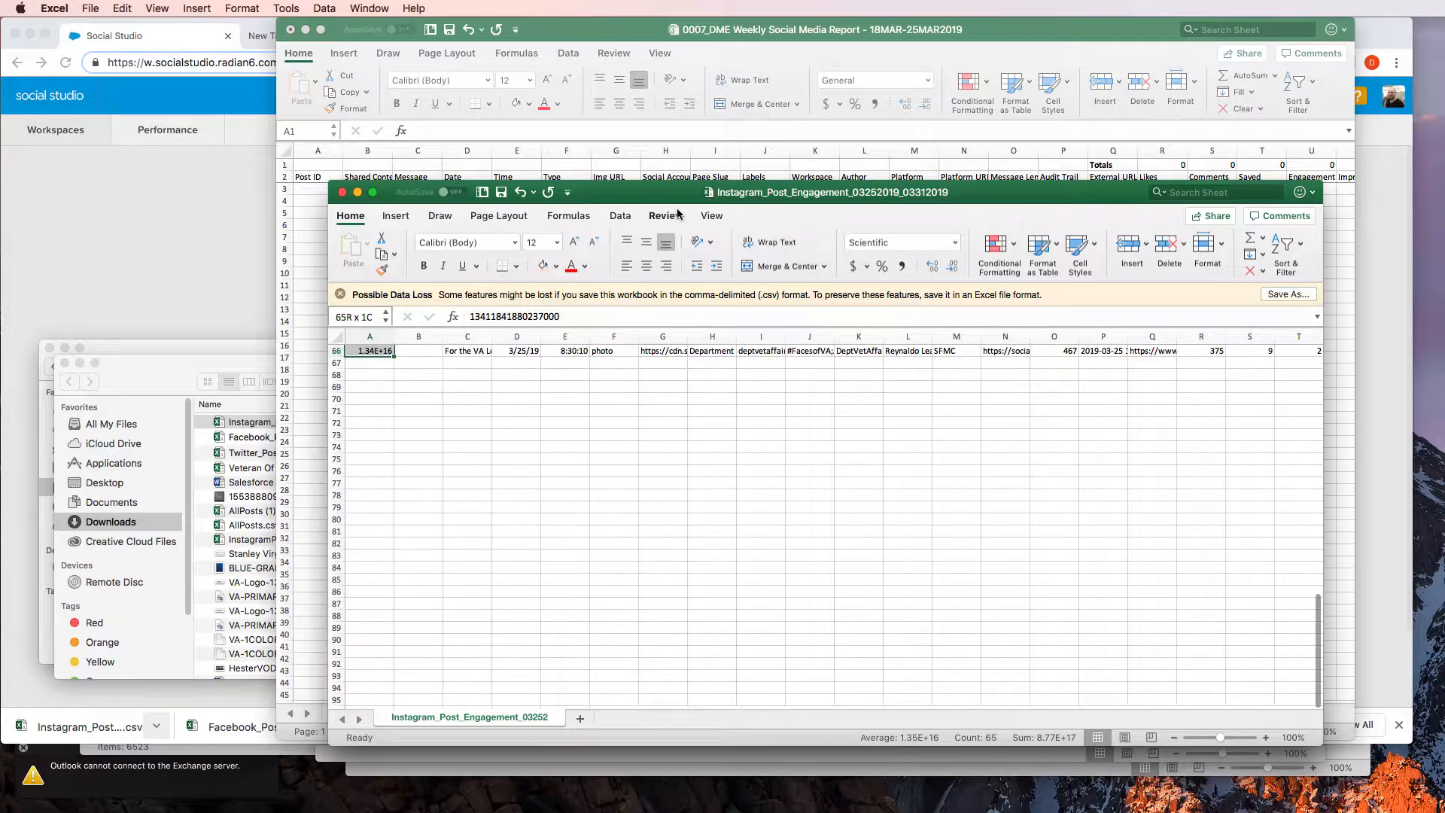
key(super+shift+Right)
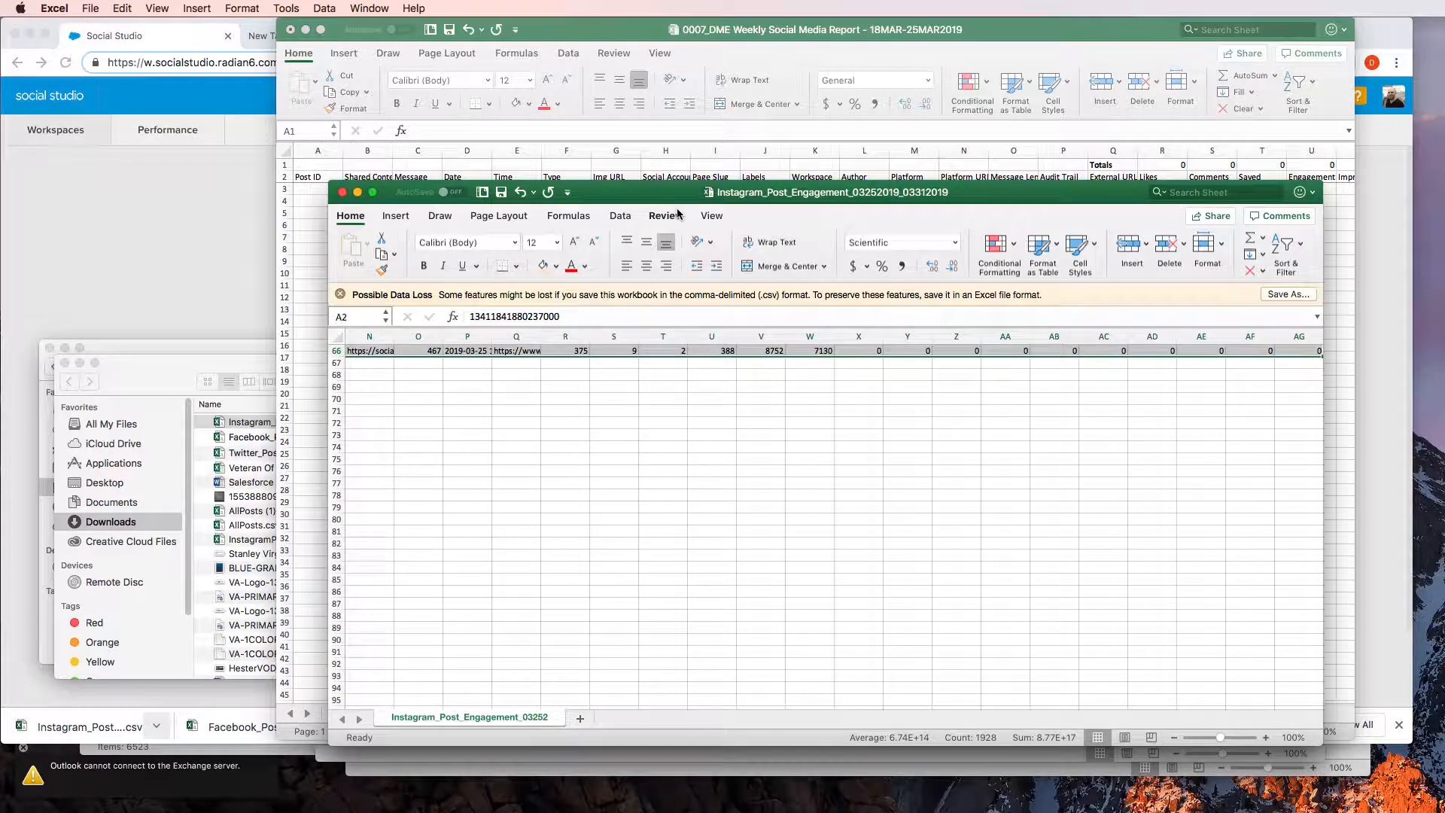
key(super+c)
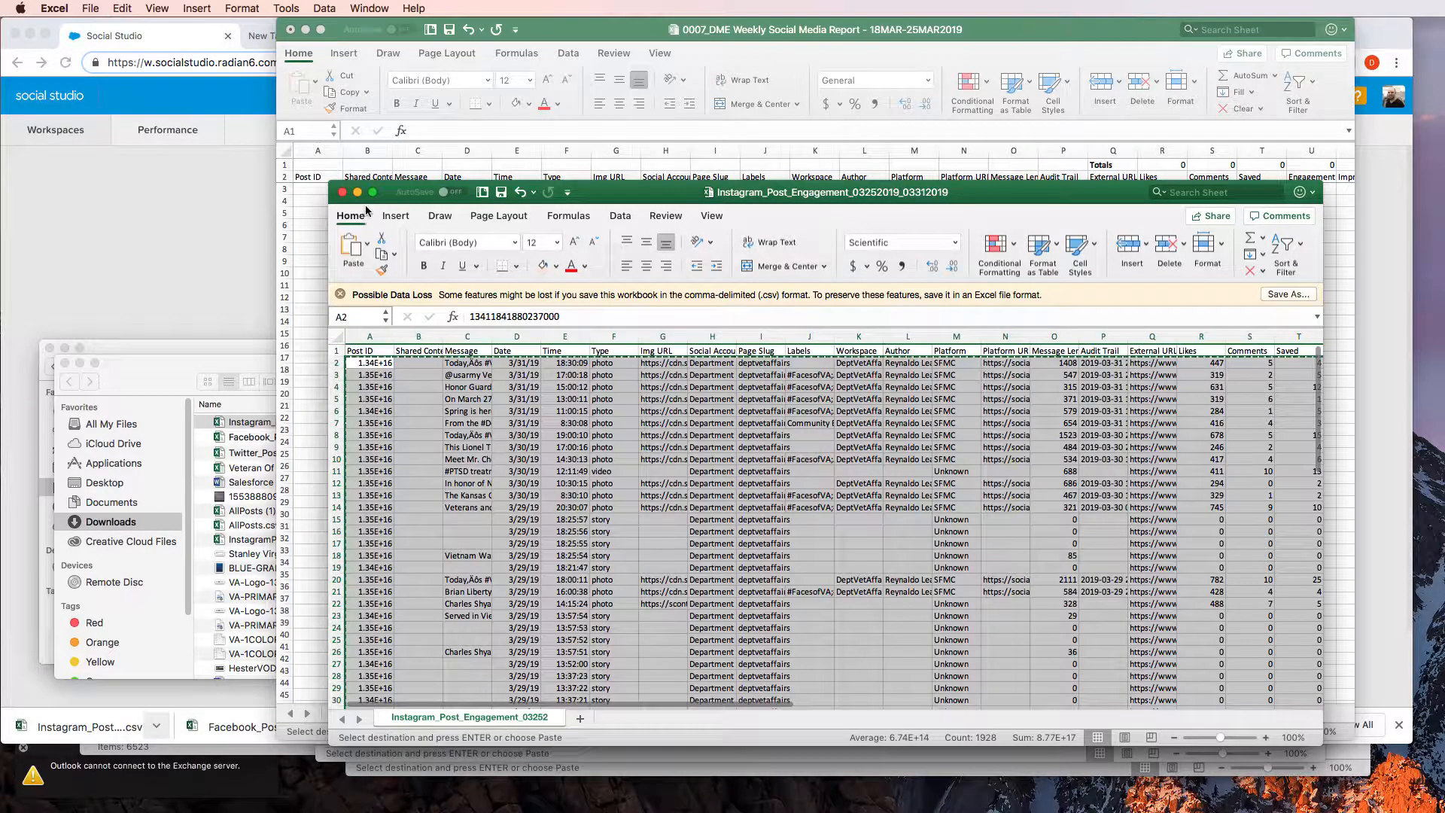
Paste the copied export rows into the report workbook's Instagram 1 sheet, starting at cell A3
click(318, 191)
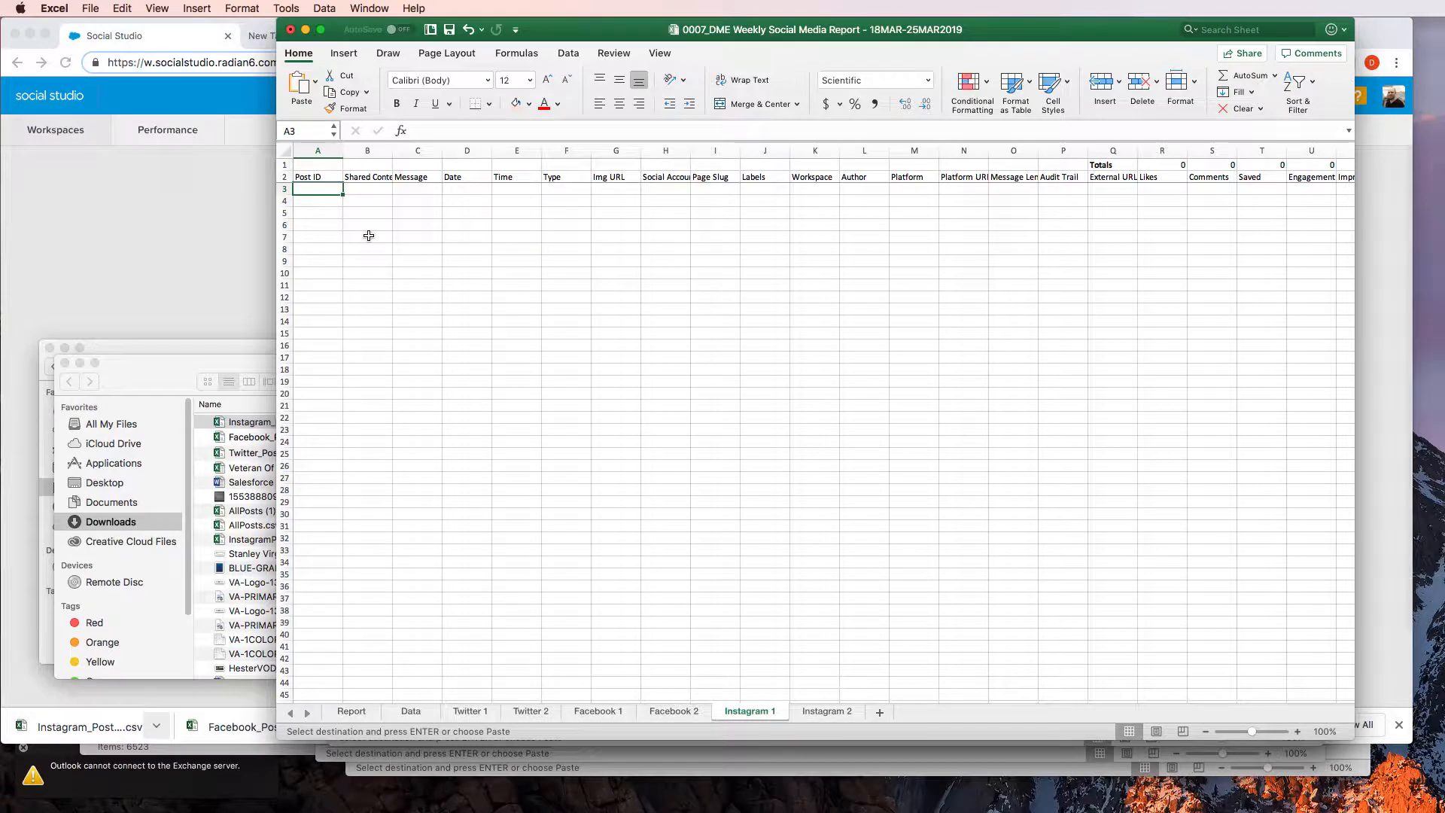
key(super+v)
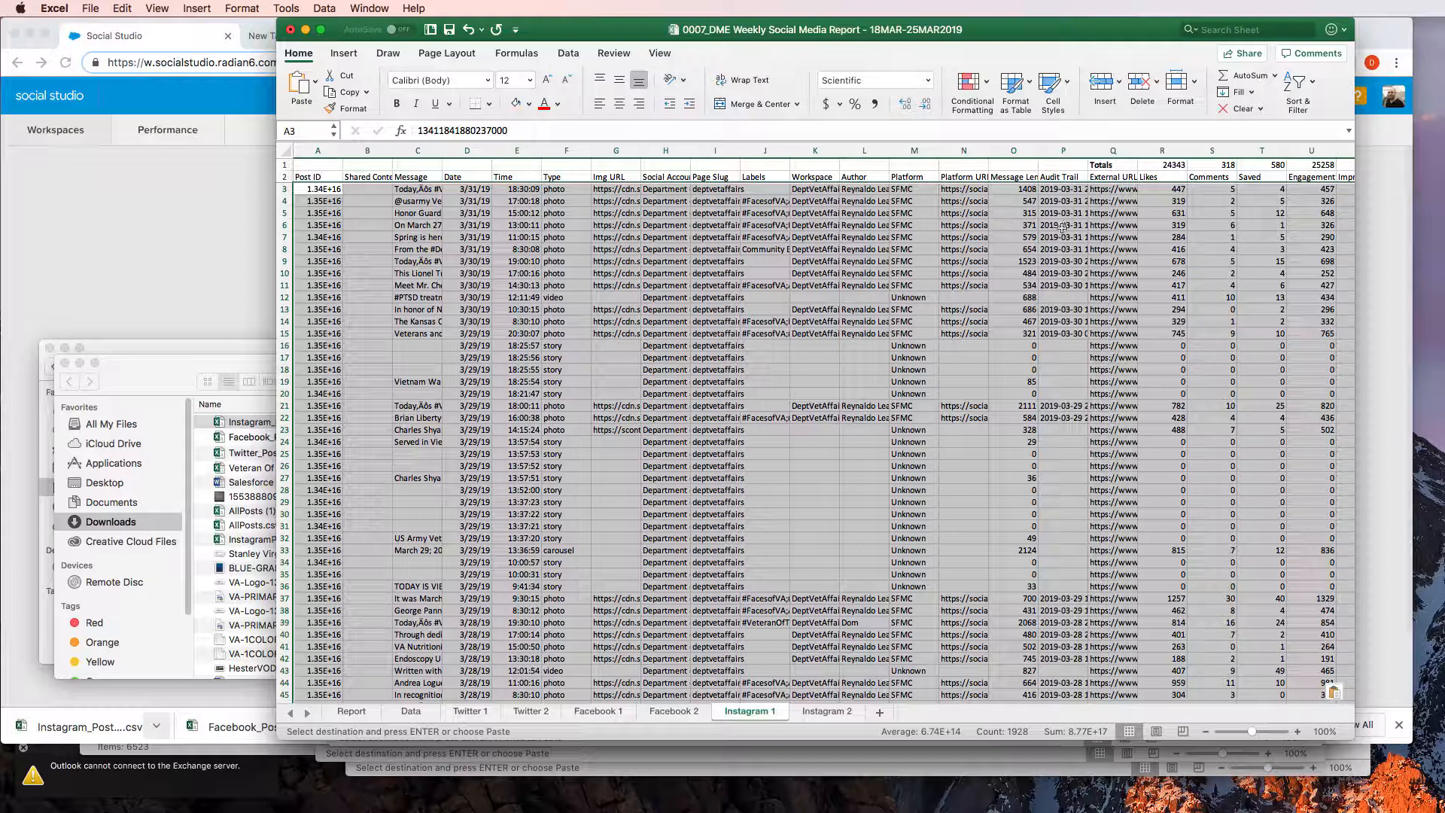
click(1158, 228)
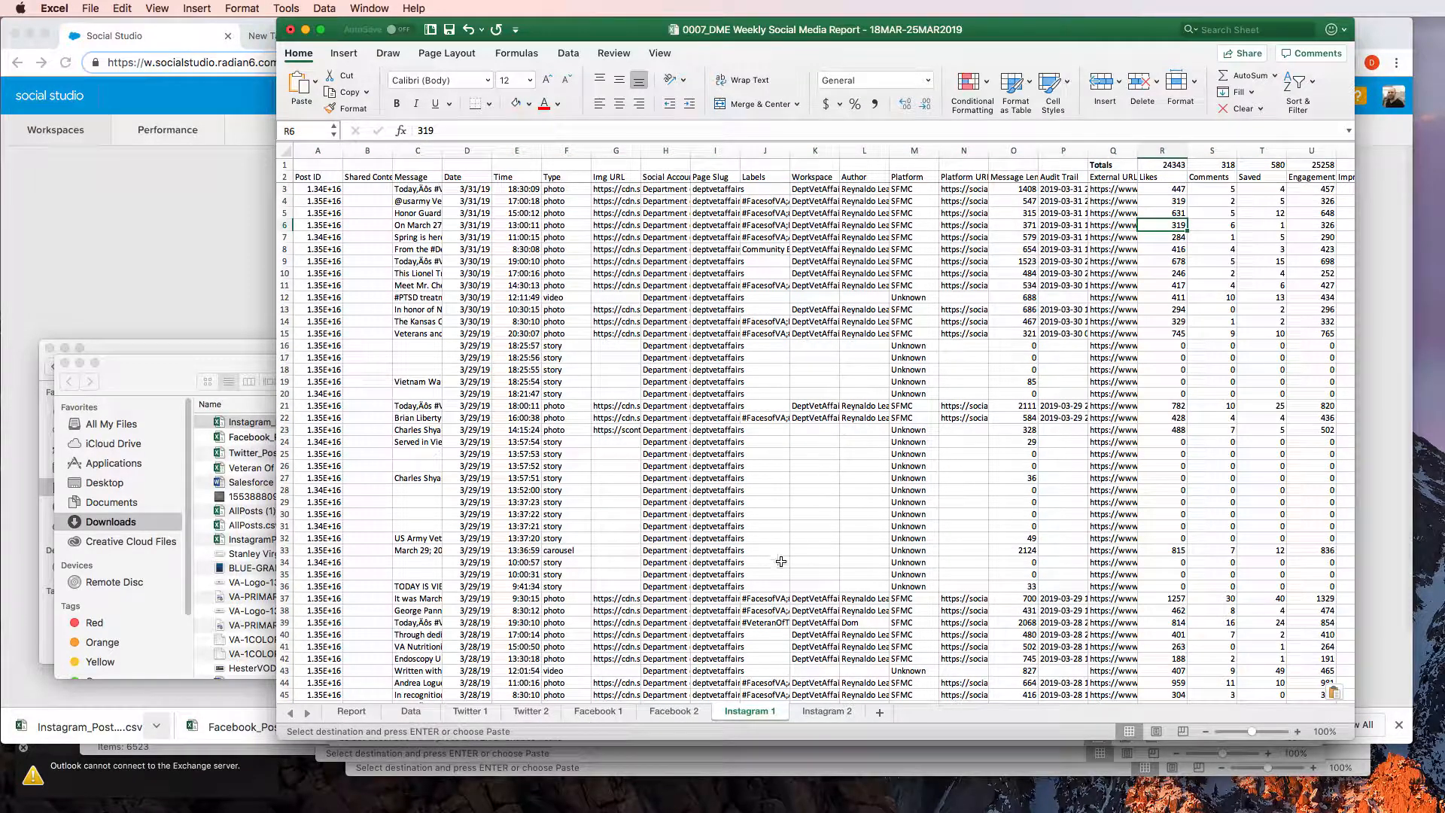
Check the Instagram this-week and last-week figures on the Data sheet against the totals on the Instagram 1 and Instagram 2 sheets
click(811, 711)
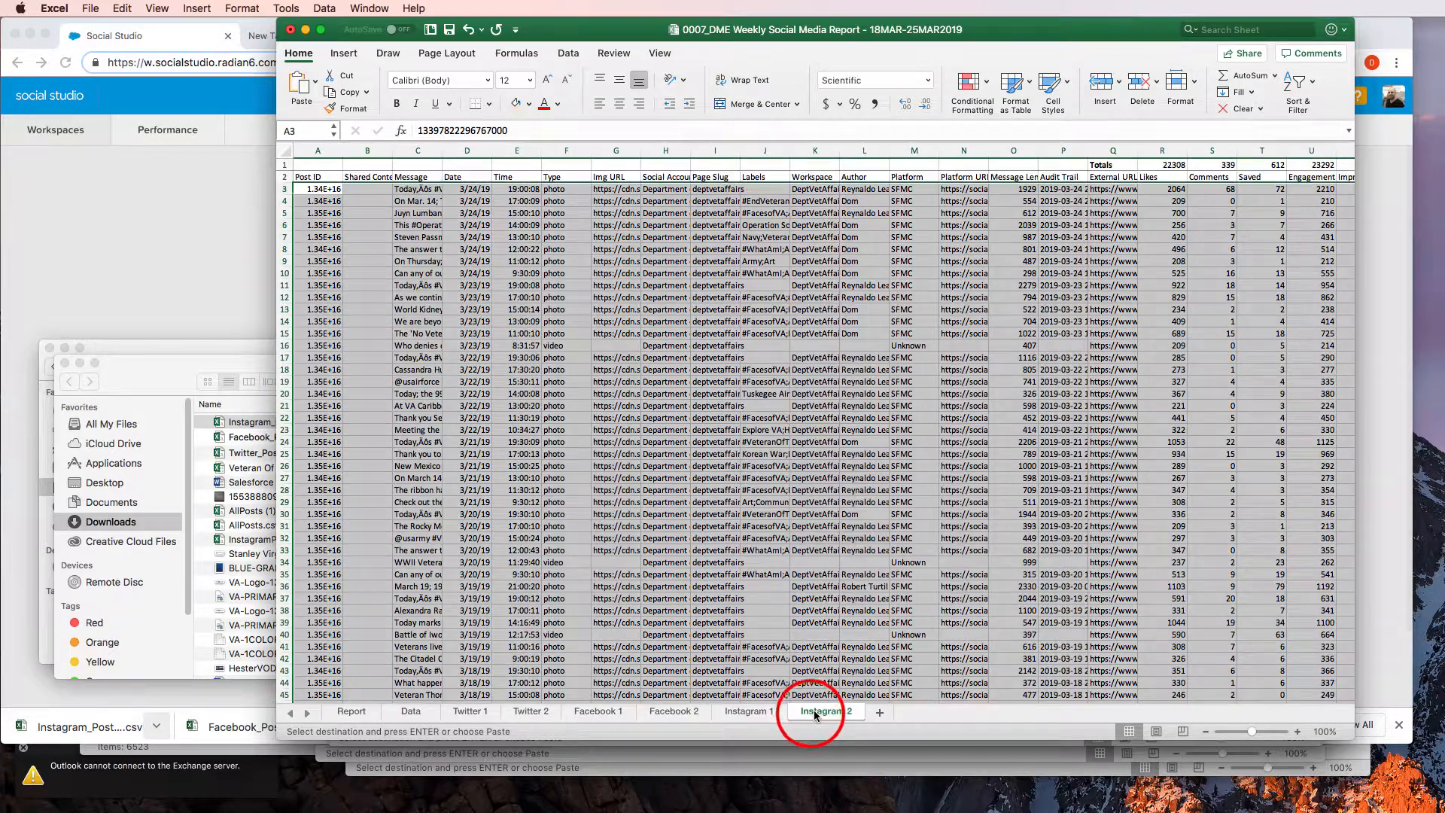
click(1163, 310)
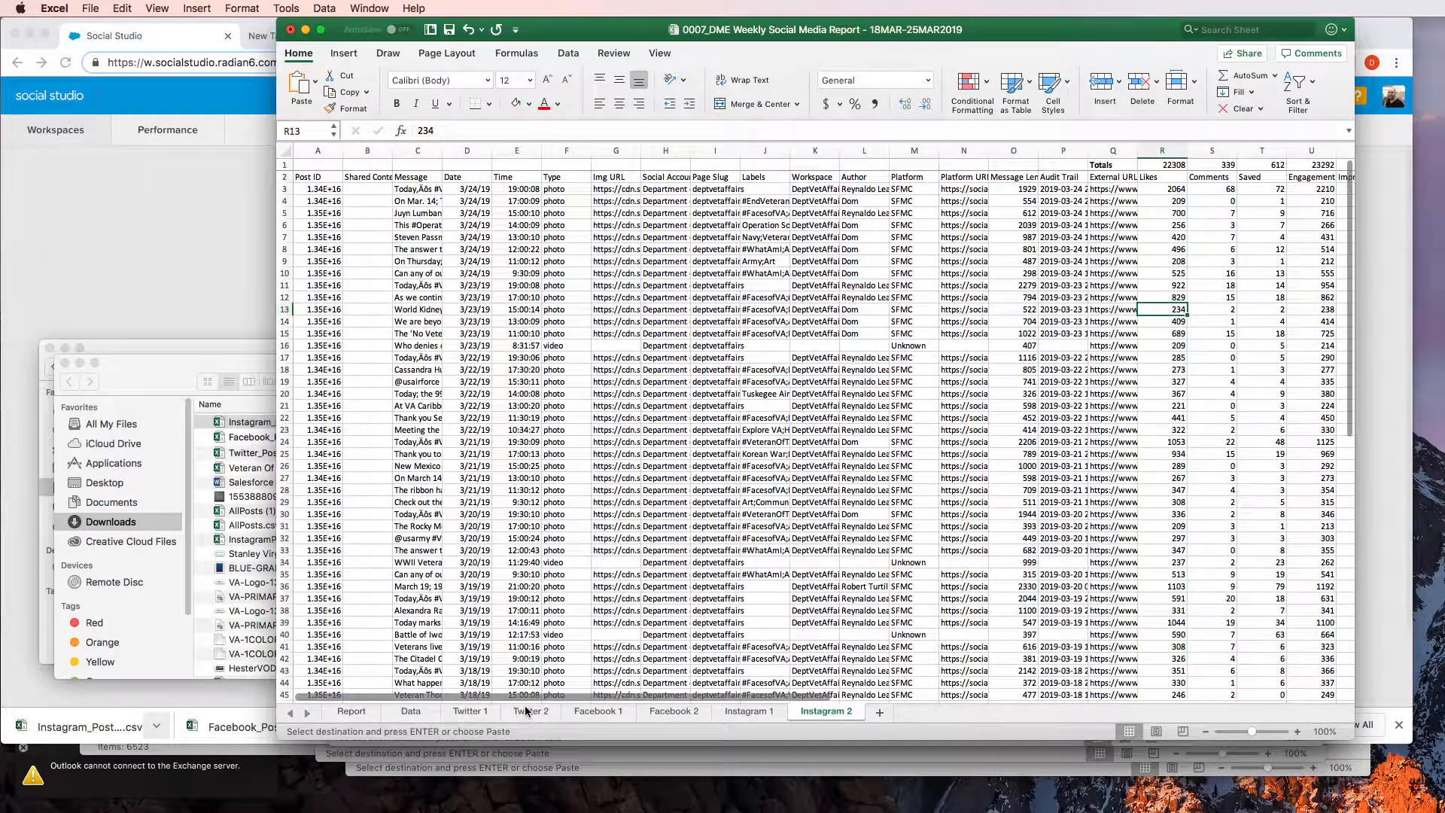
click(407, 713)
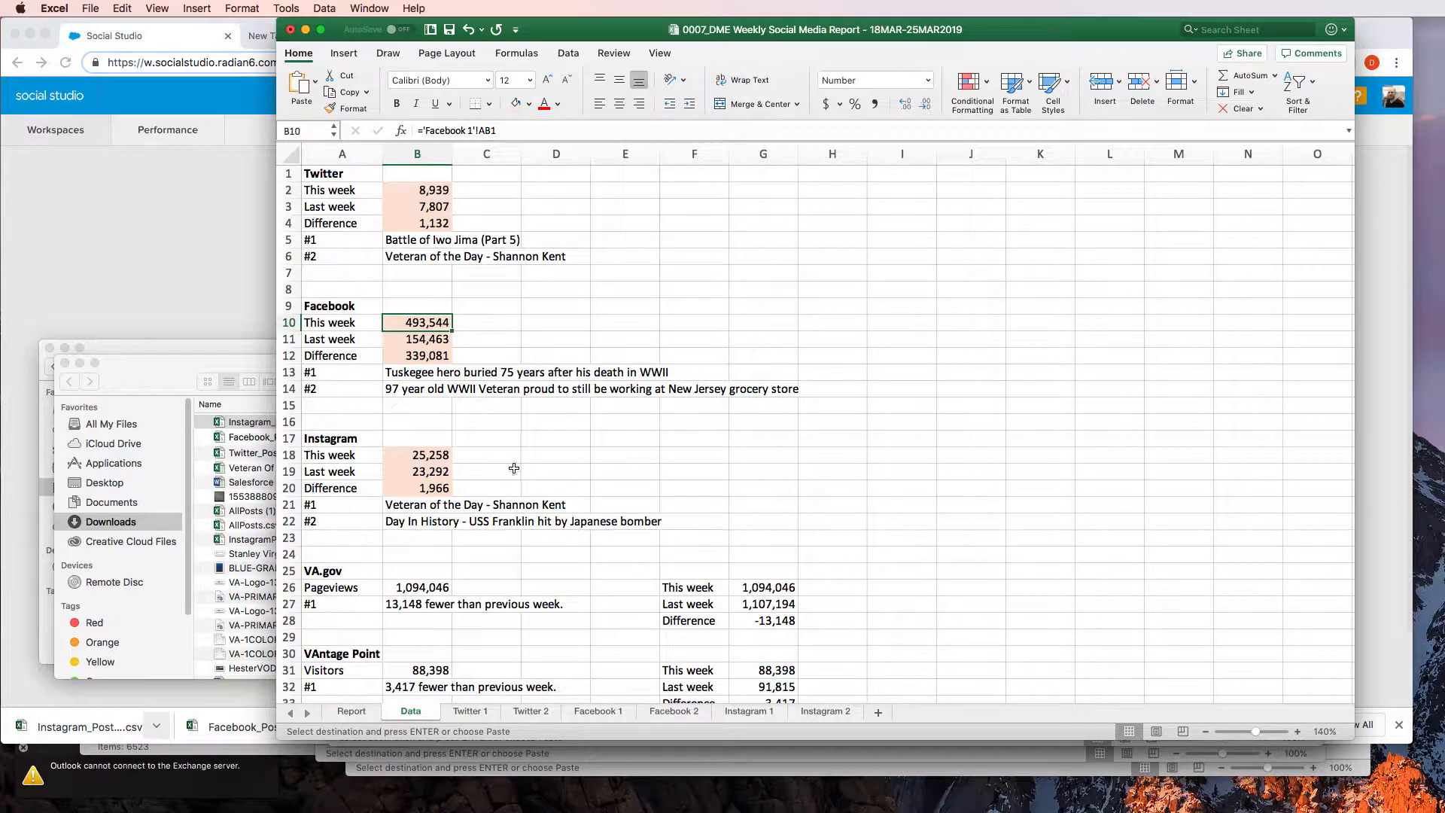
click(420, 457)
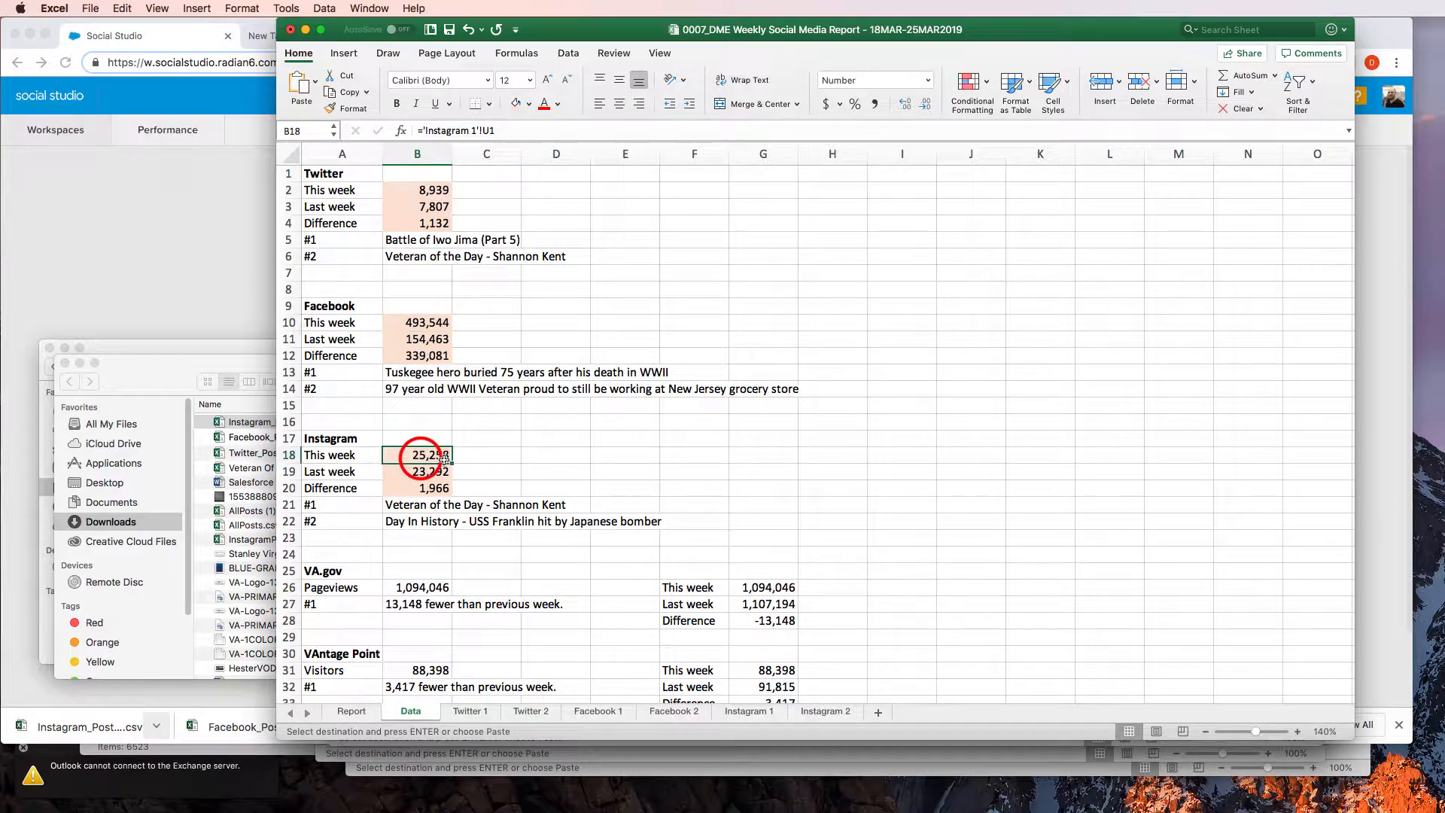
click(821, 712)
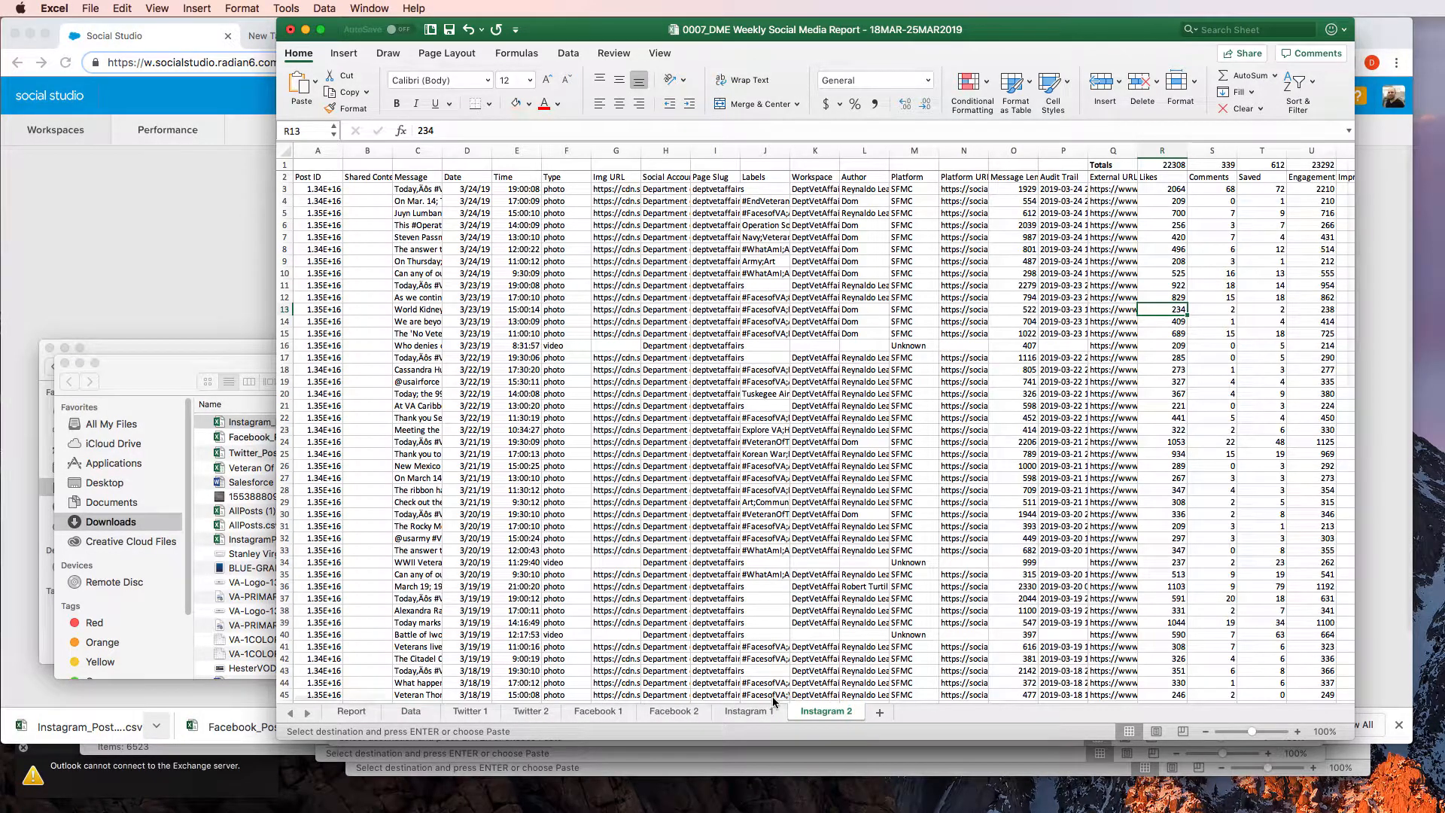
click(747, 712)
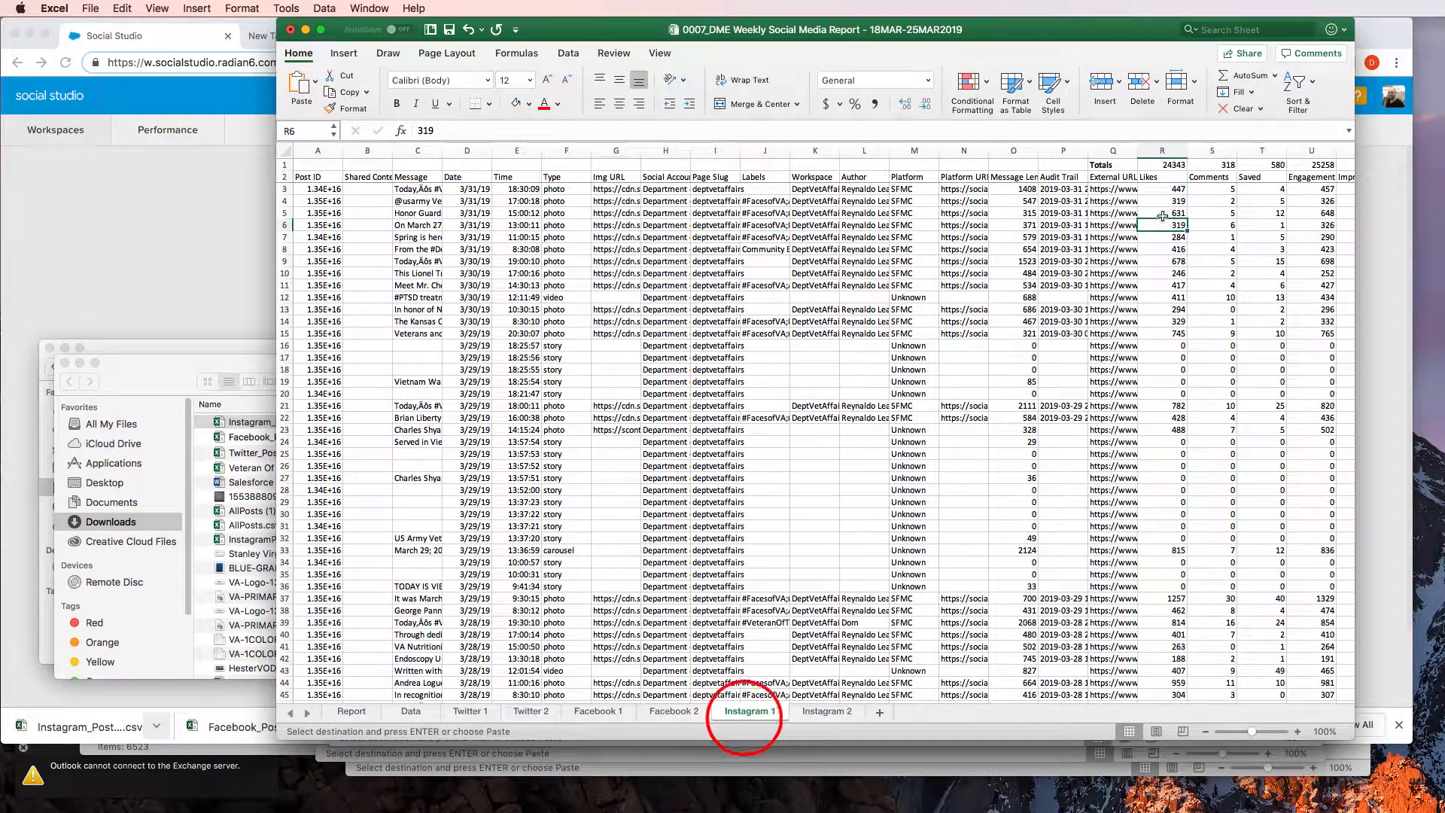
click(1234, 215)
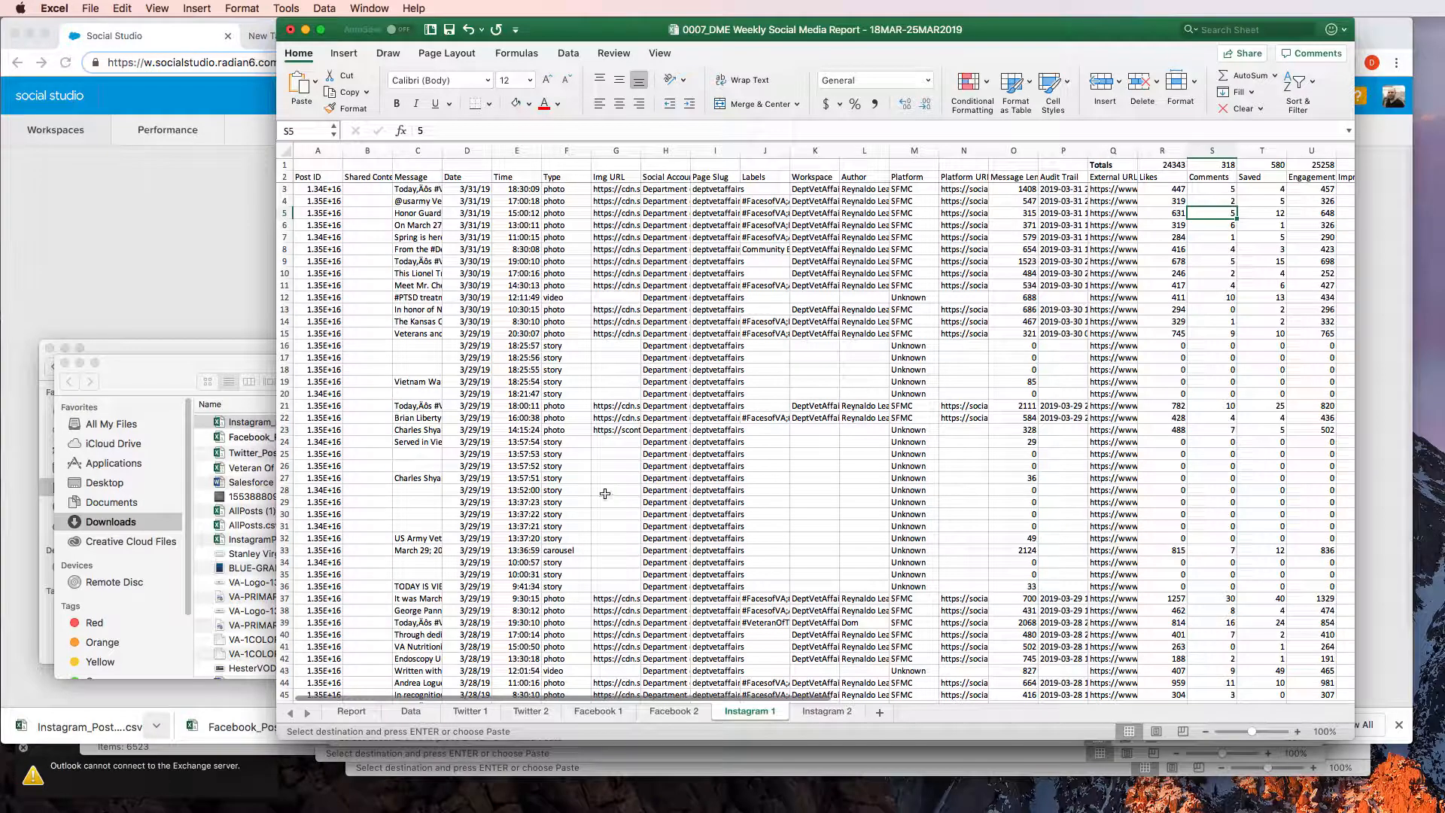
Go to the Data sheet of the report workbook and select the Twitter #1 post entry in cell B5
click(138, 254)
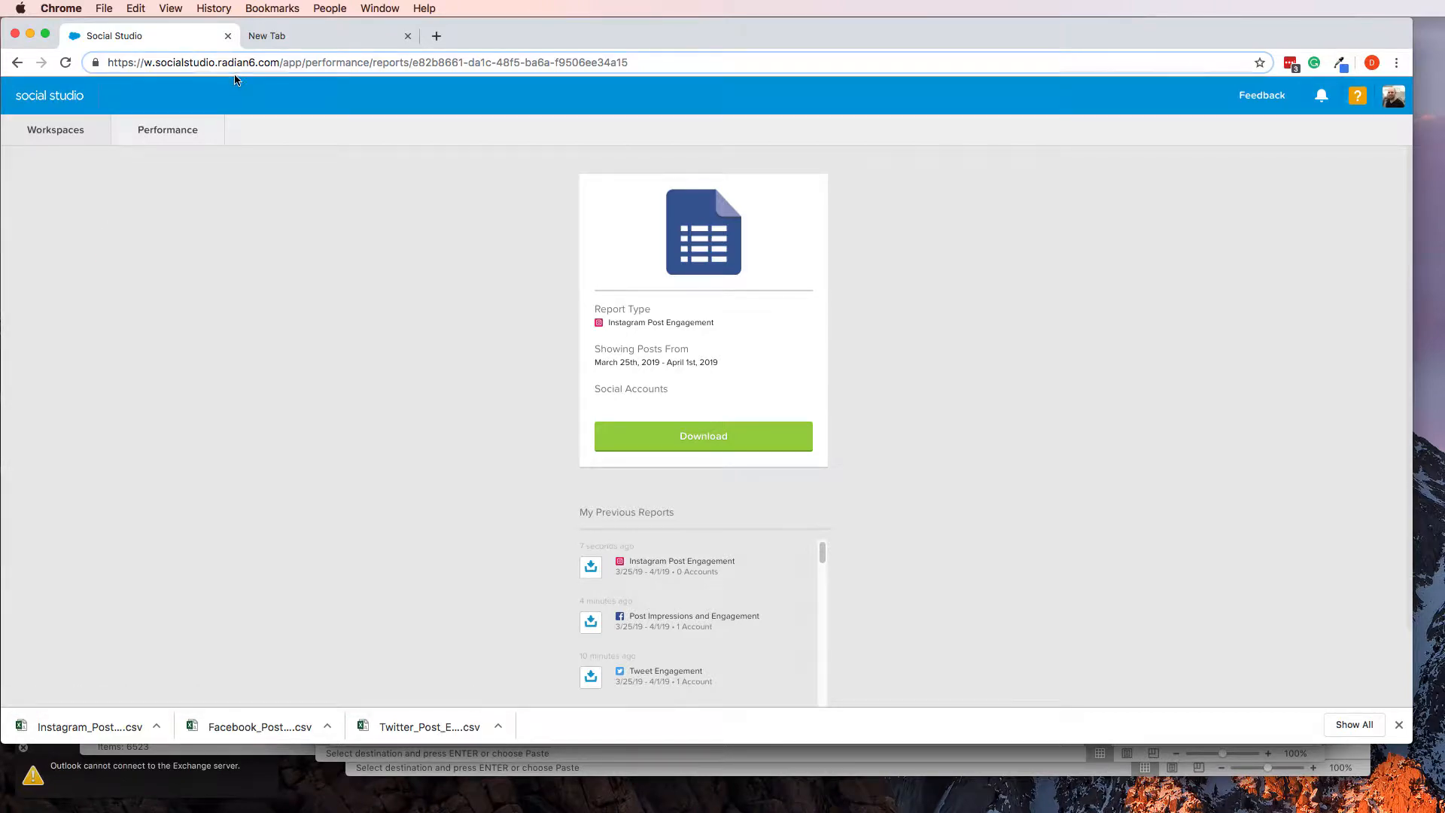
key(super+Tab)
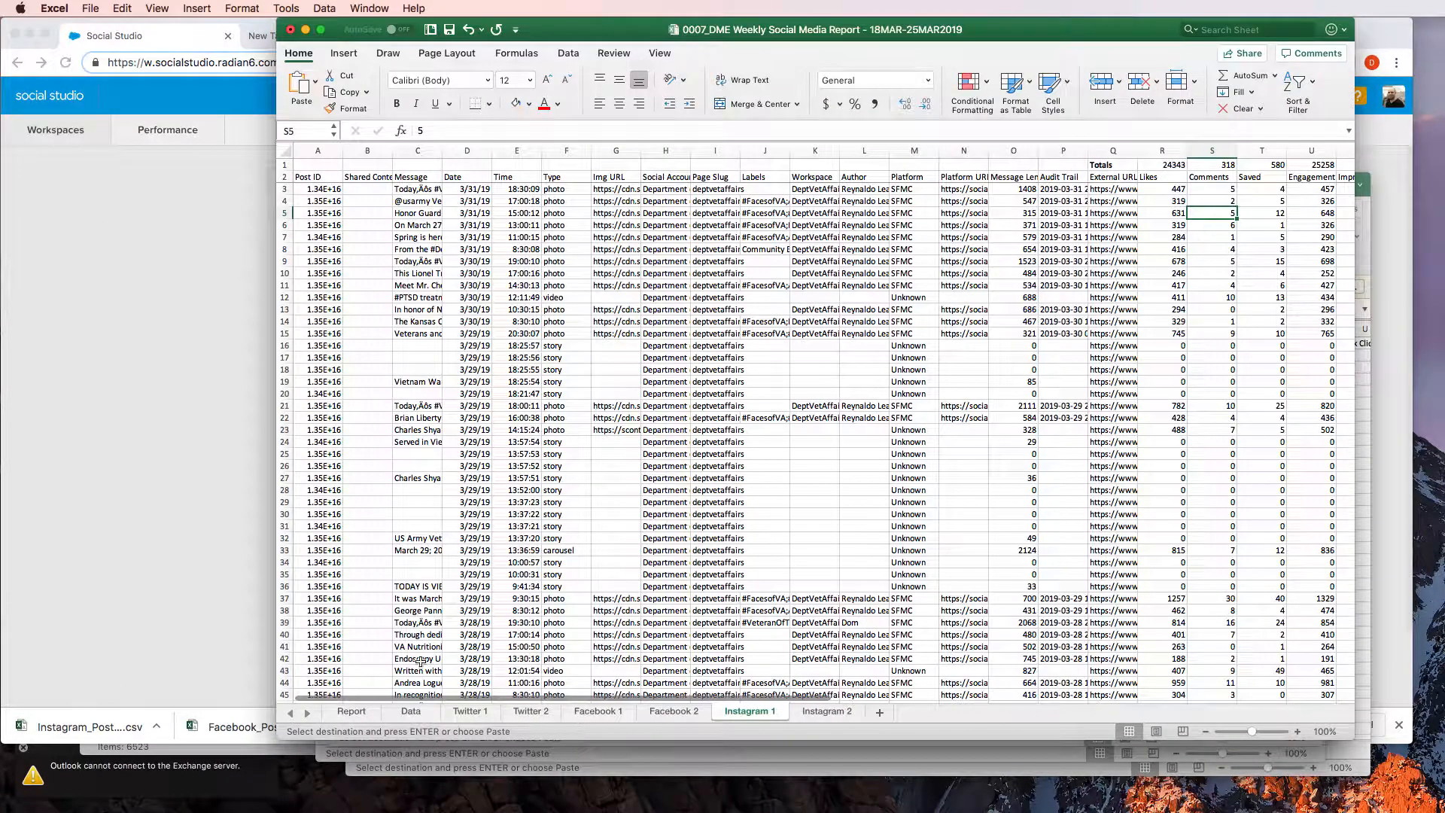
click(411, 711)
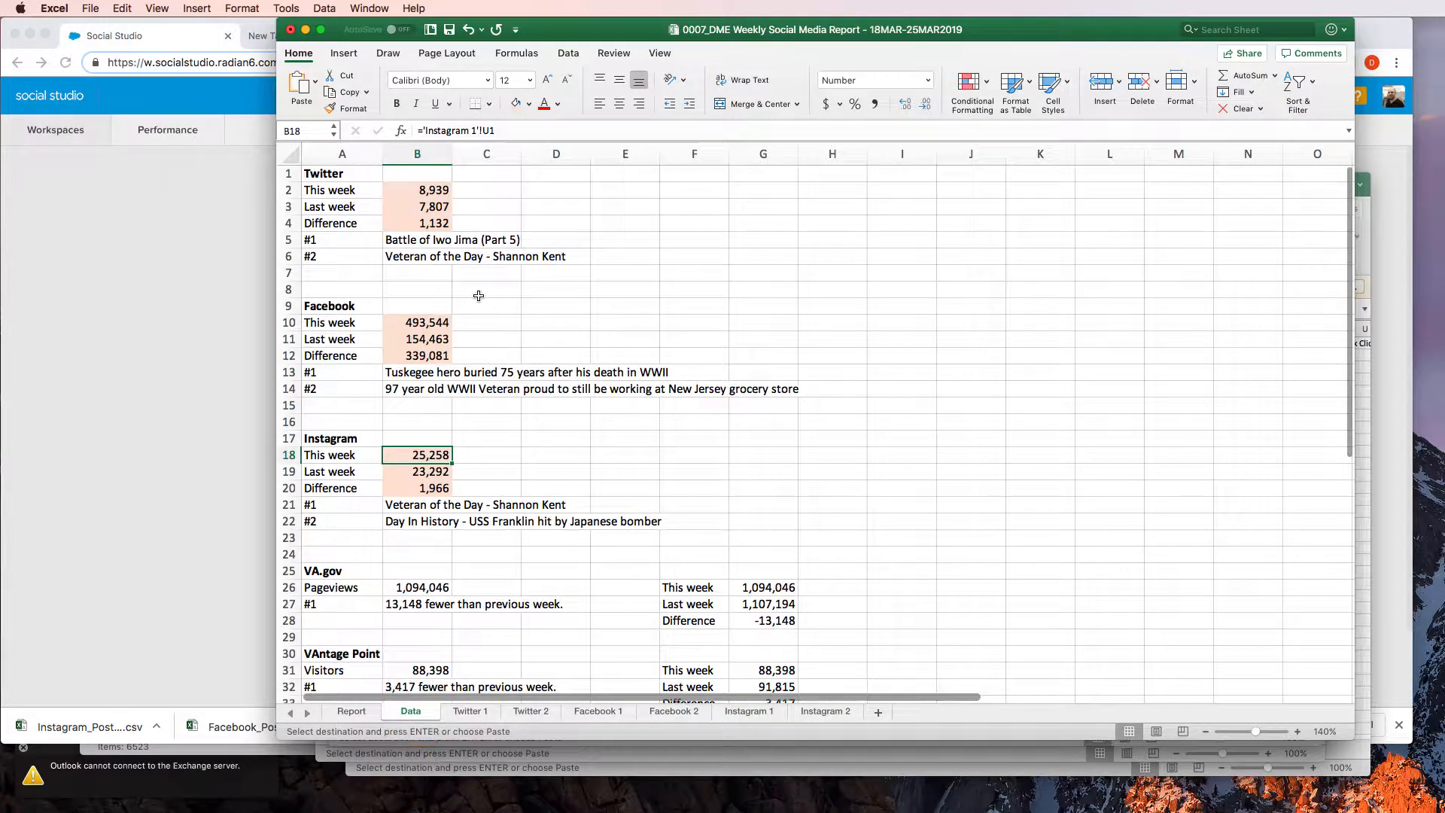
click(398, 237)
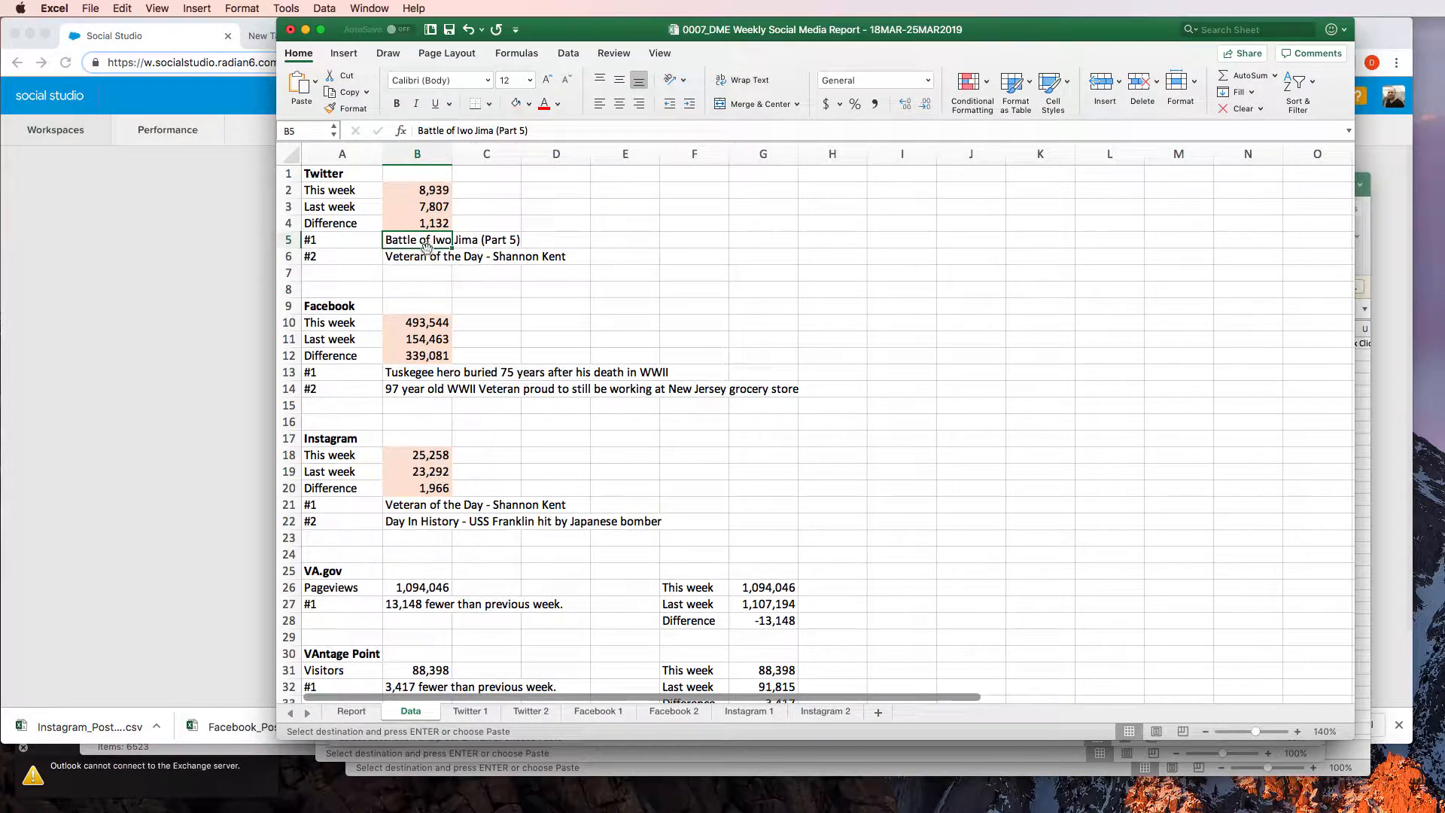
Switch to Social Studio in Chrome, return to the workspaces overview and open the DeptVetAffairs (DME) workspace
click(128, 221)
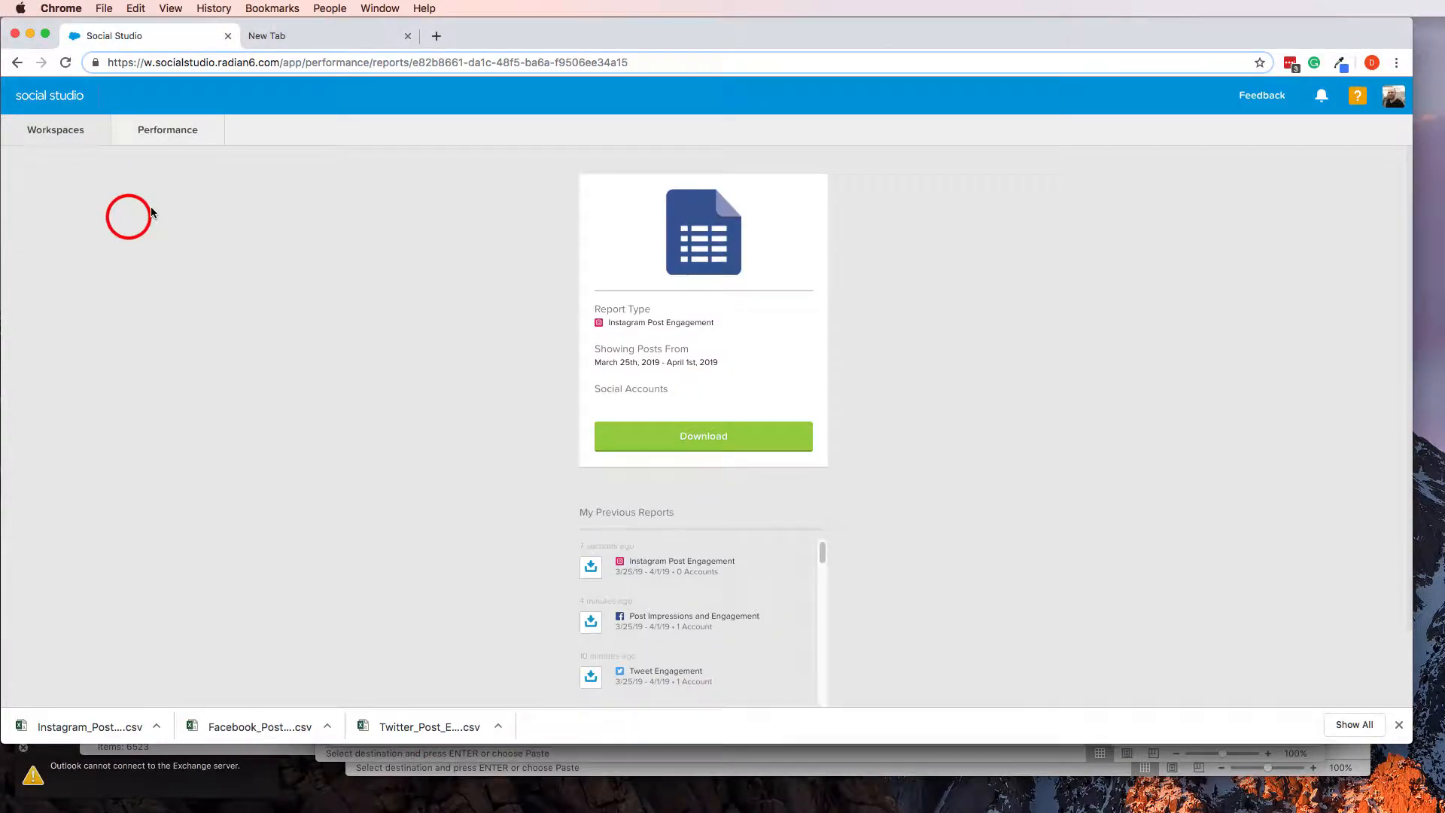
click(60, 98)
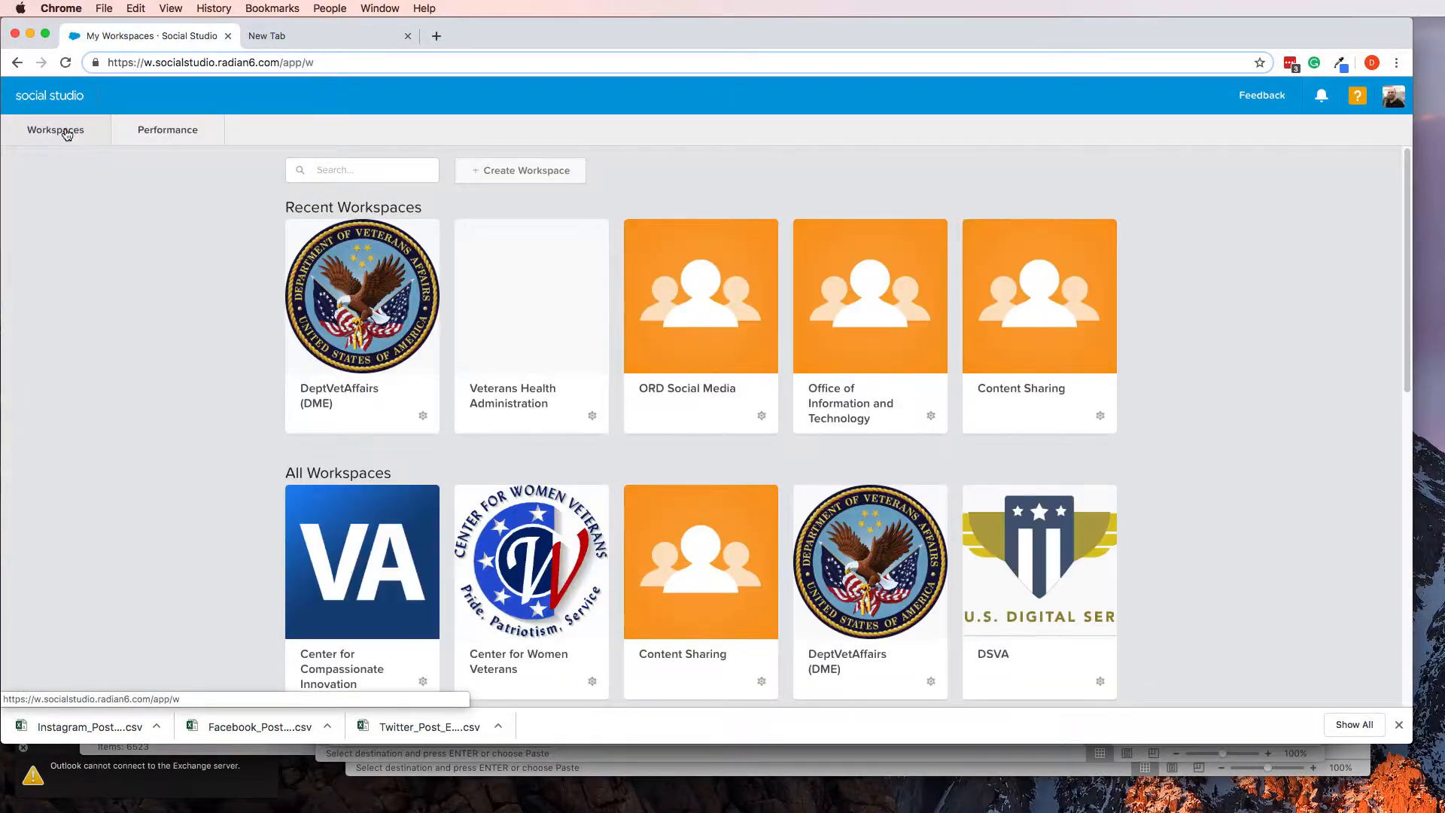
click(66, 132)
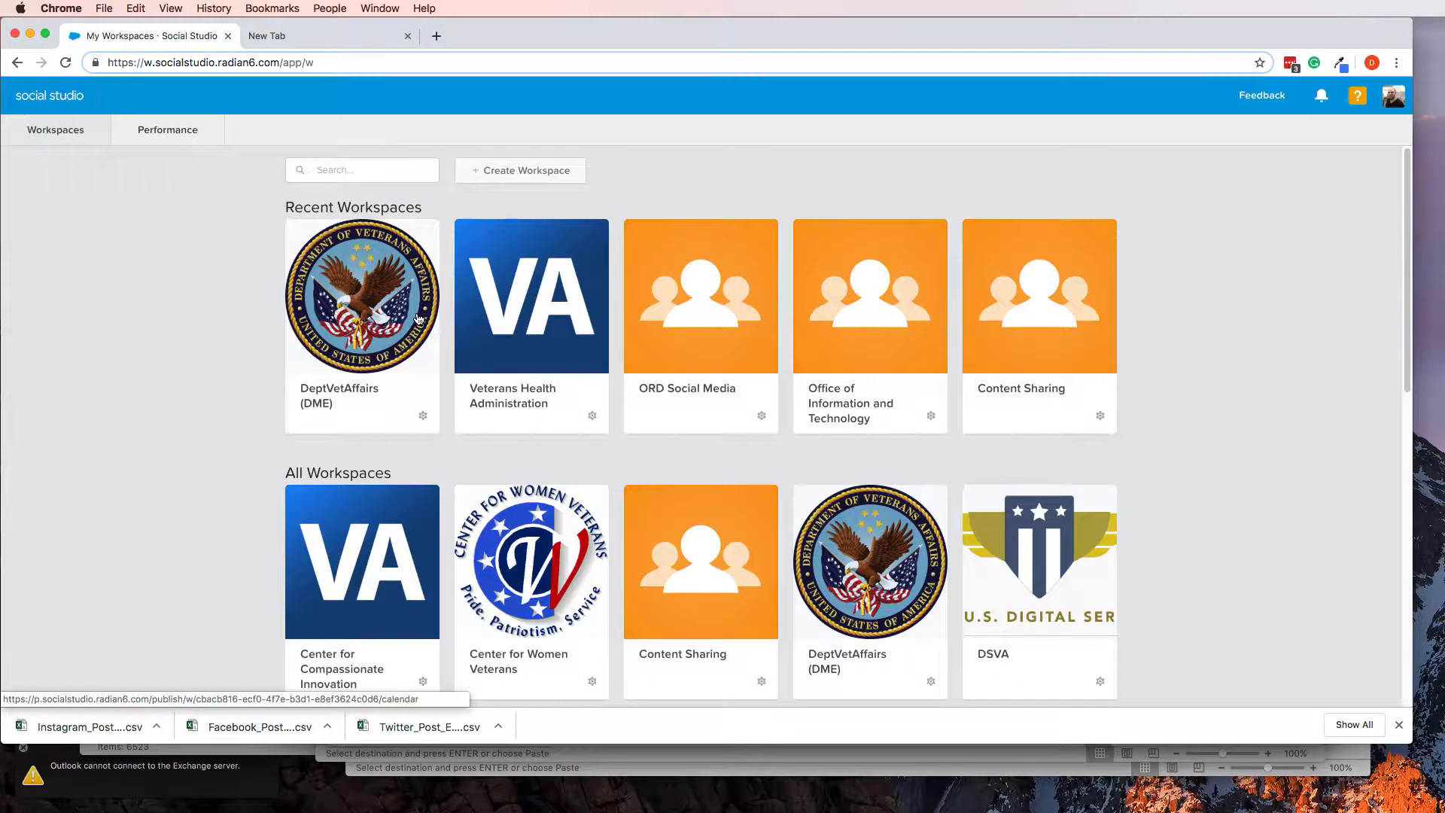
click(381, 294)
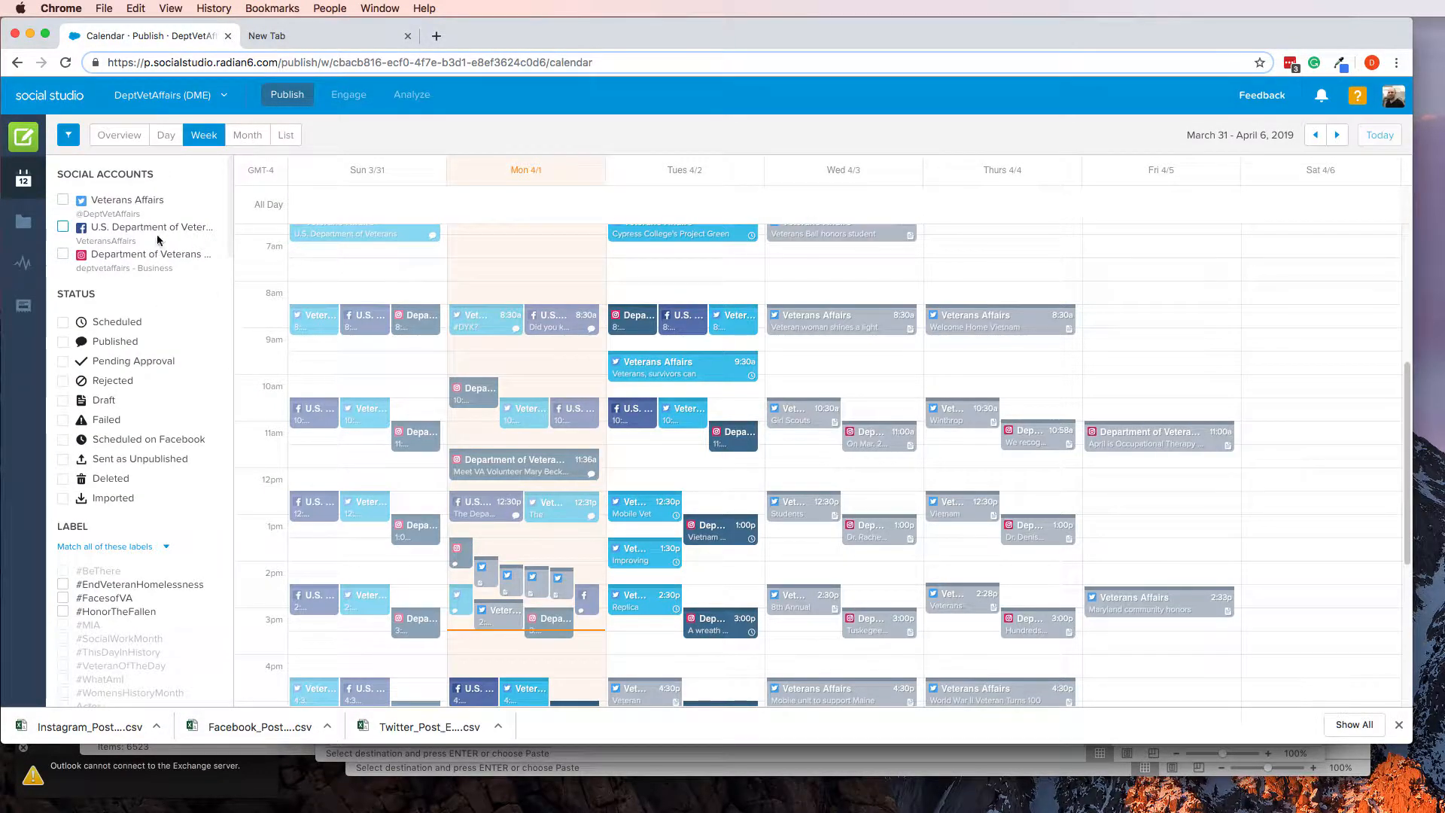
Open the workspace's Performance page and show the Tweets report from Post Reports
scroll(311, 309, down, 5)
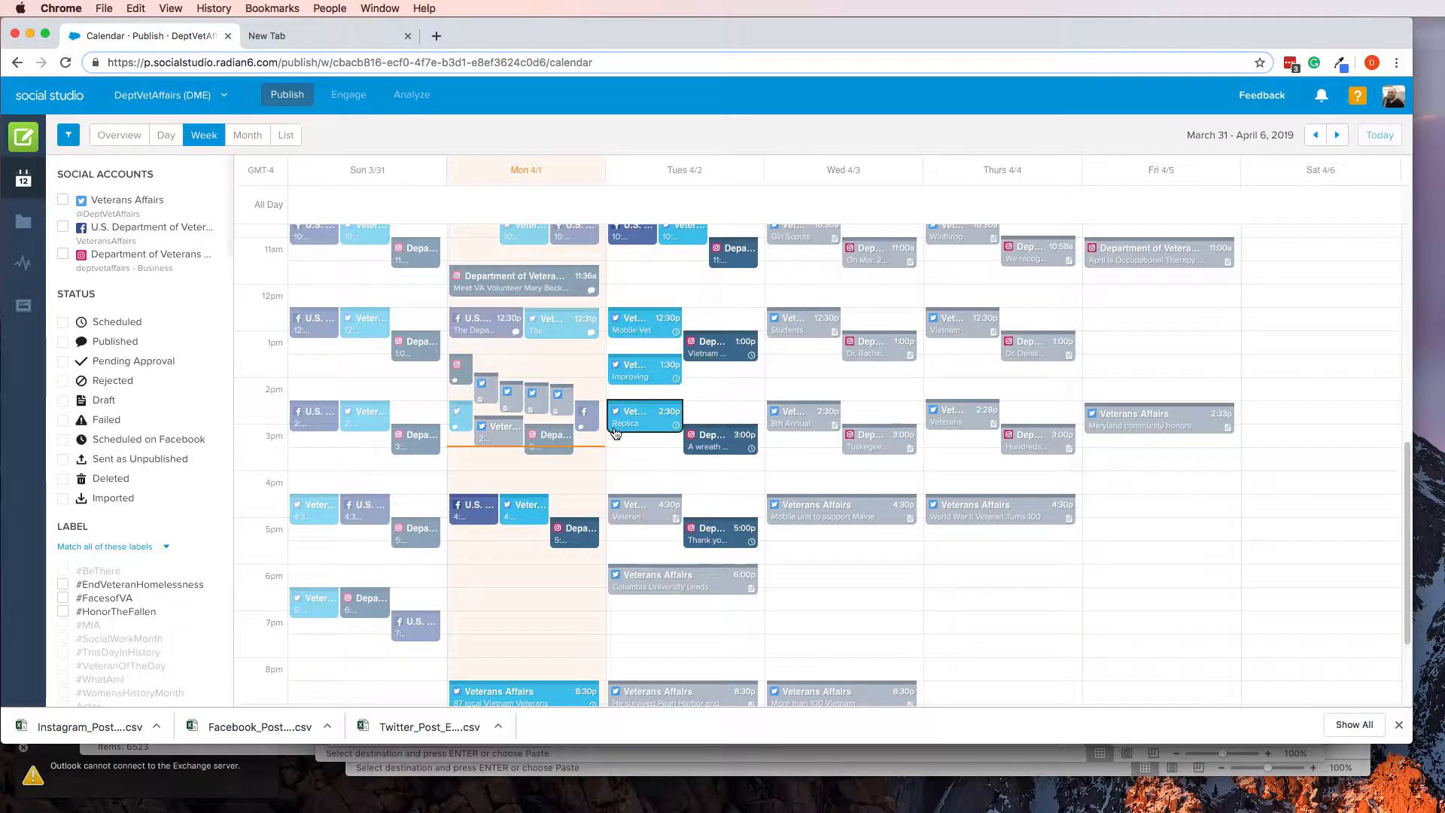
click(24, 261)
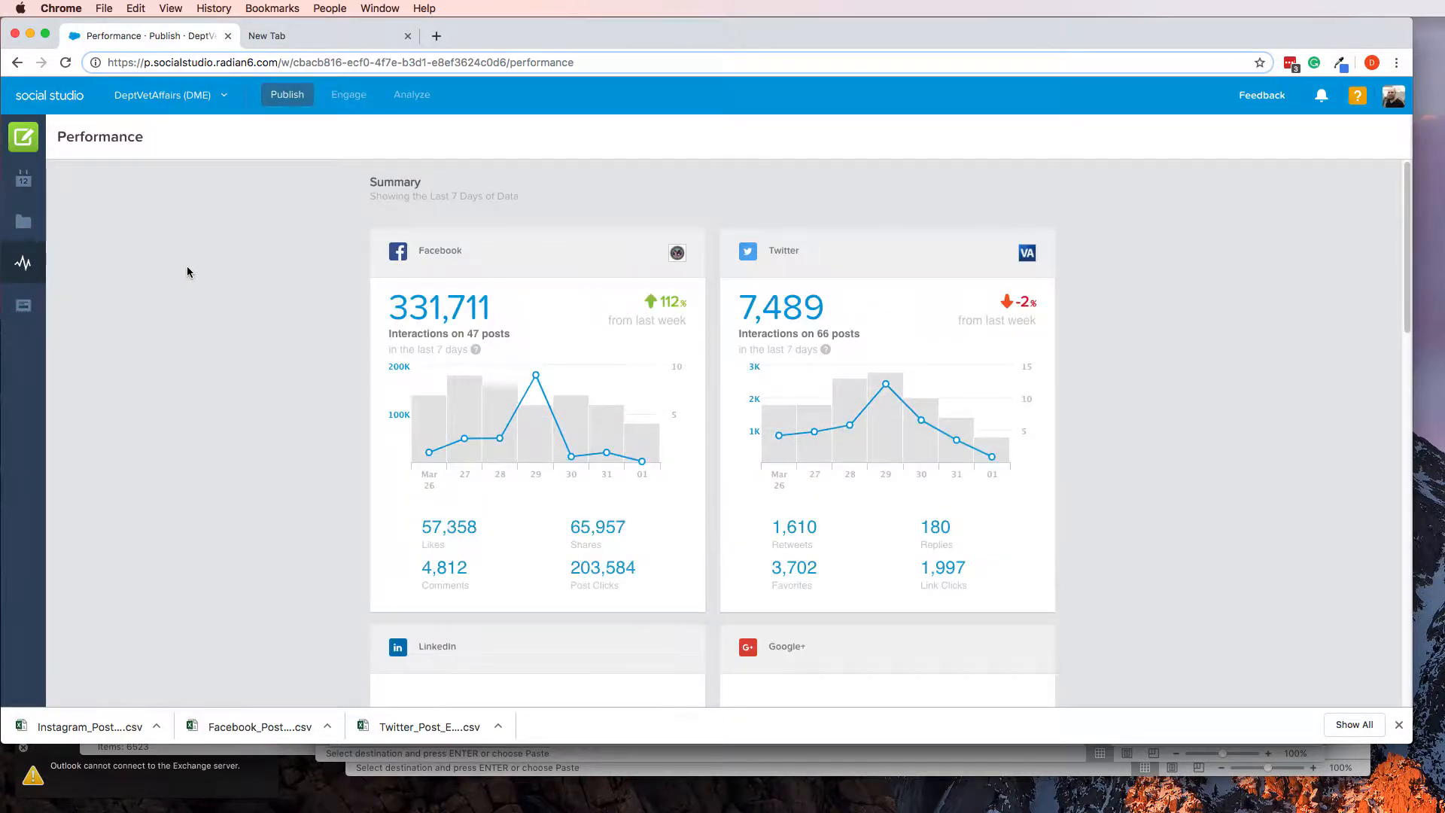
scroll(250, 361, down, 15)
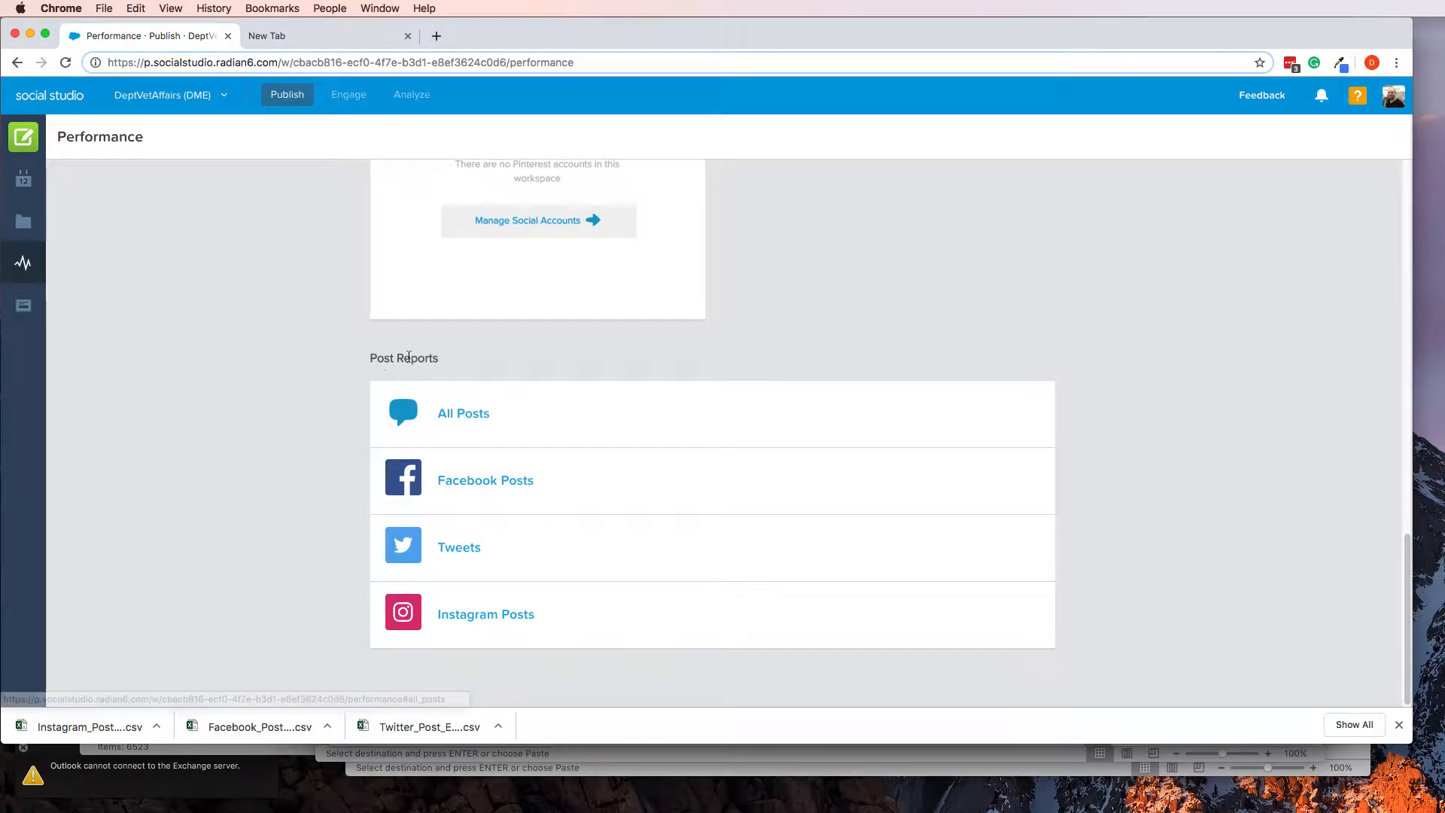
click(455, 553)
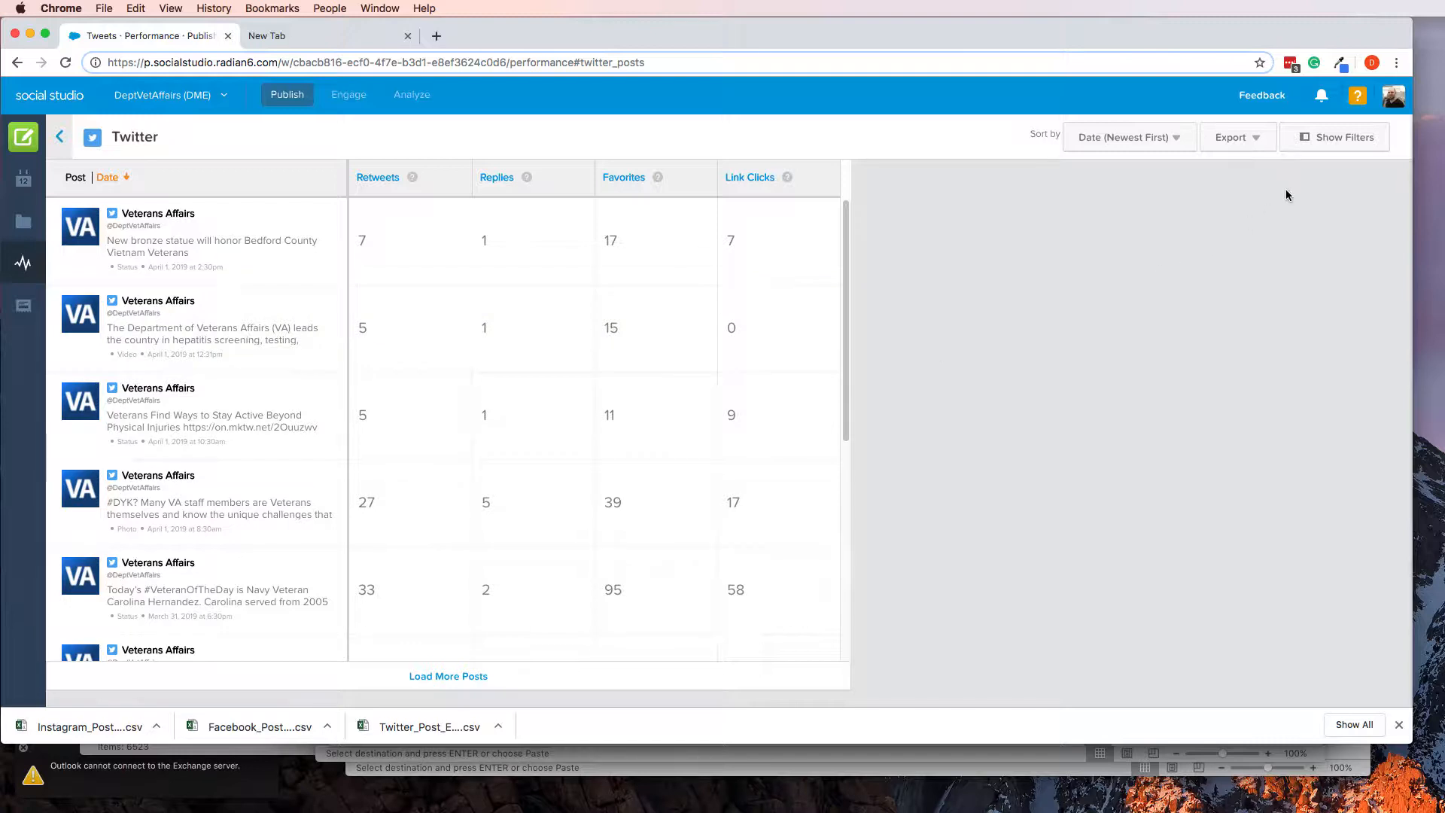
Filter the Twitter posts to the date range 03/25/2019 to 03/31/2019
click(1336, 139)
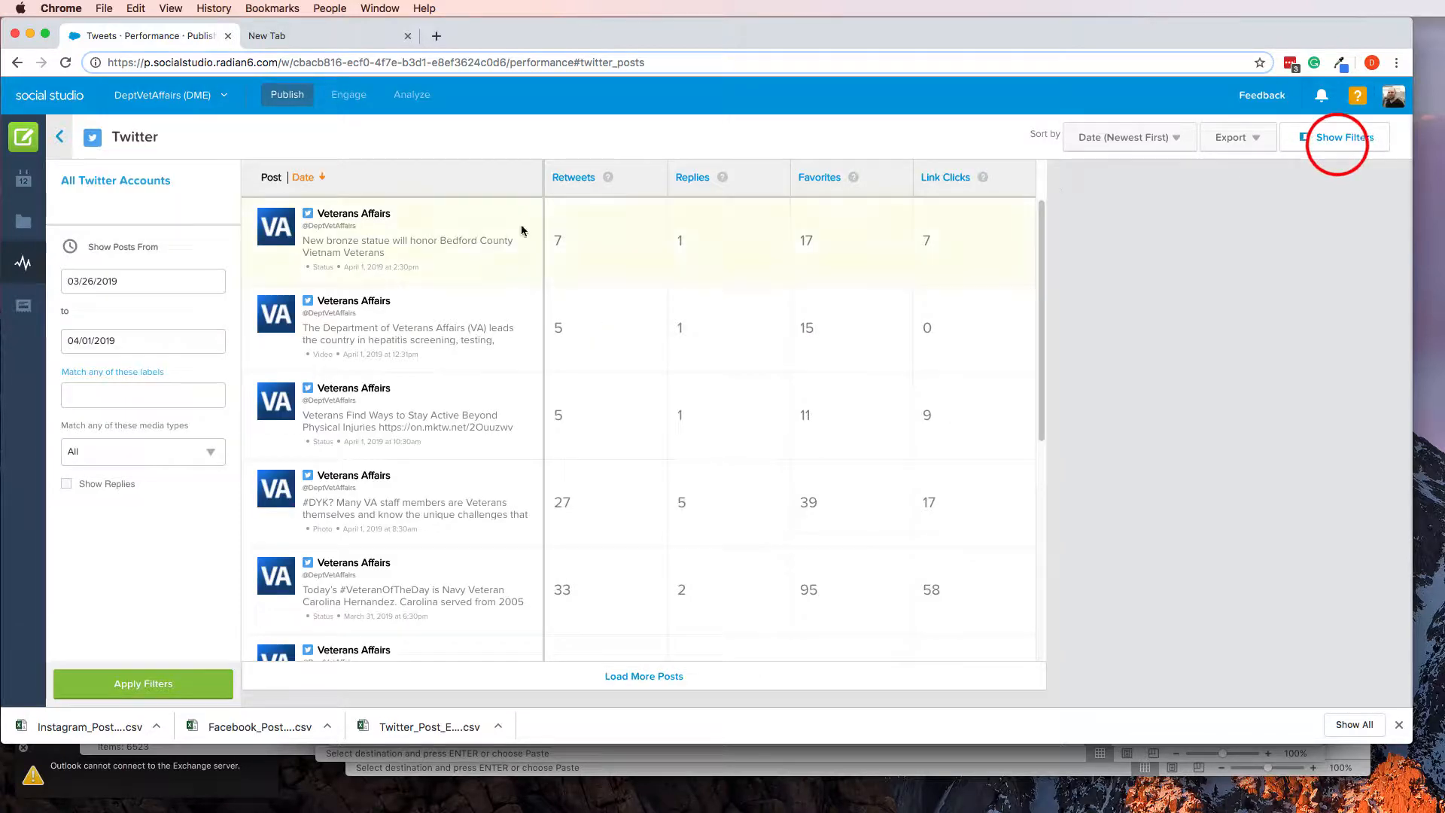
click(180, 285)
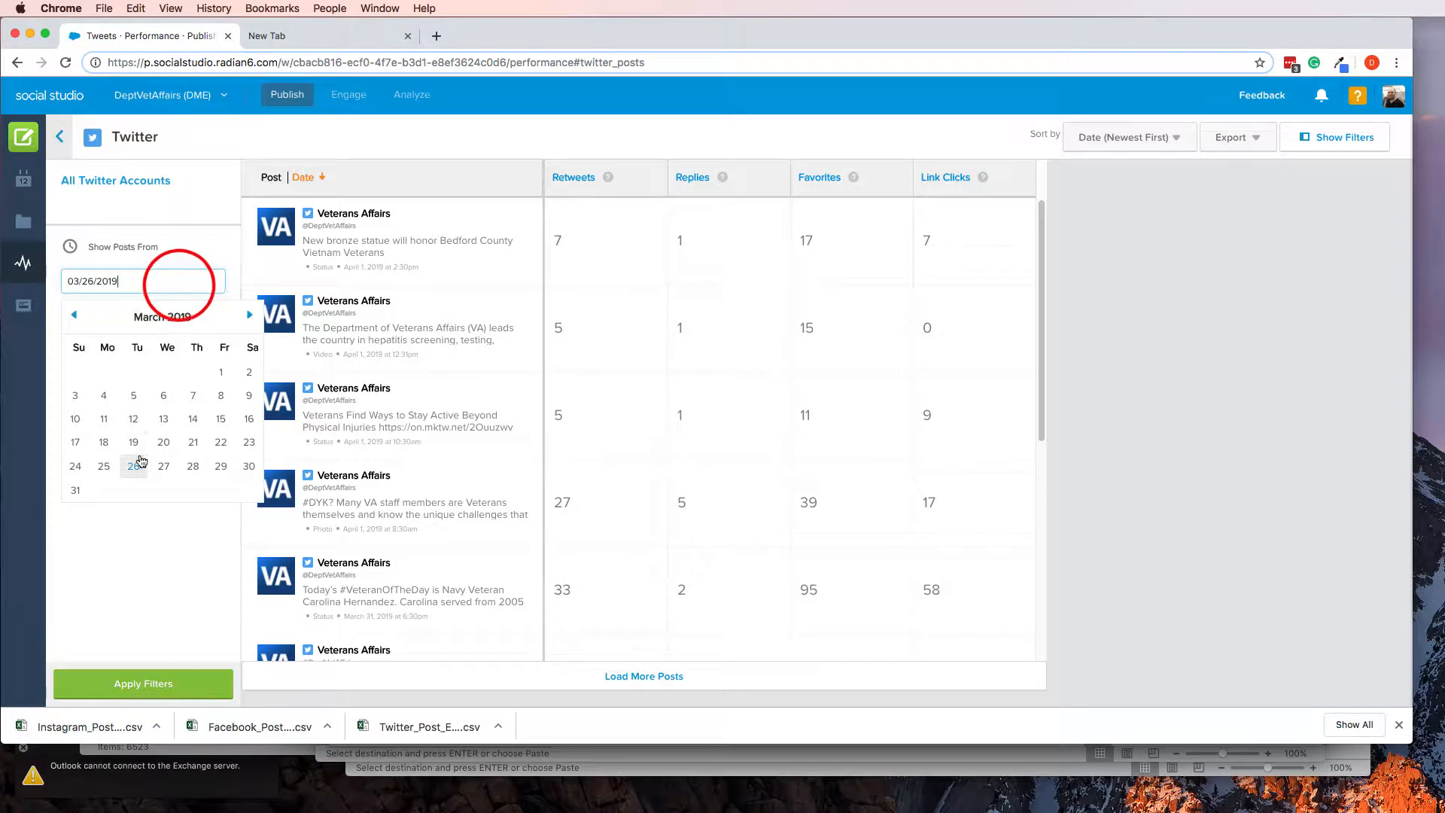
click(103, 466)
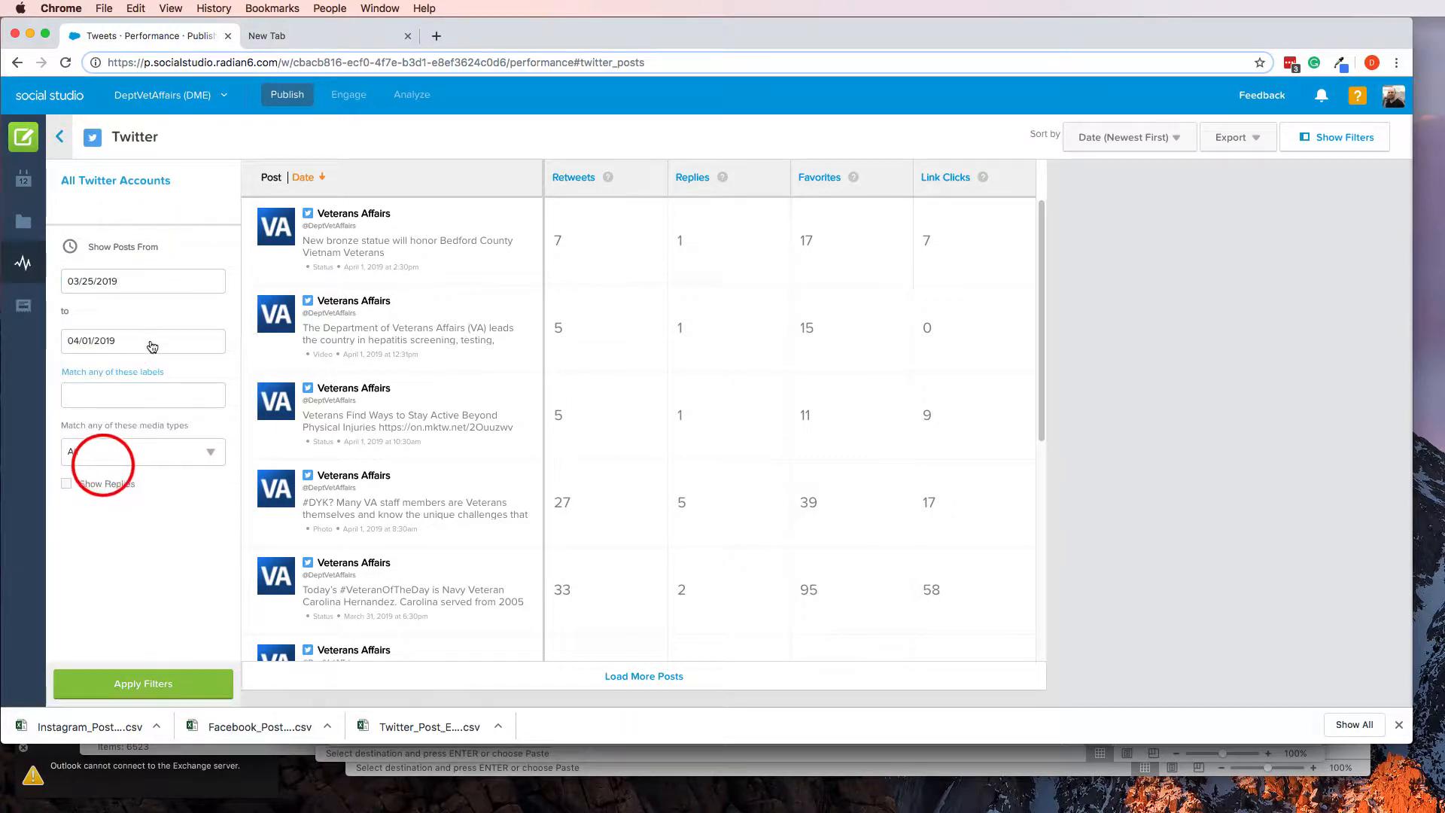
click(145, 350)
click(73, 375)
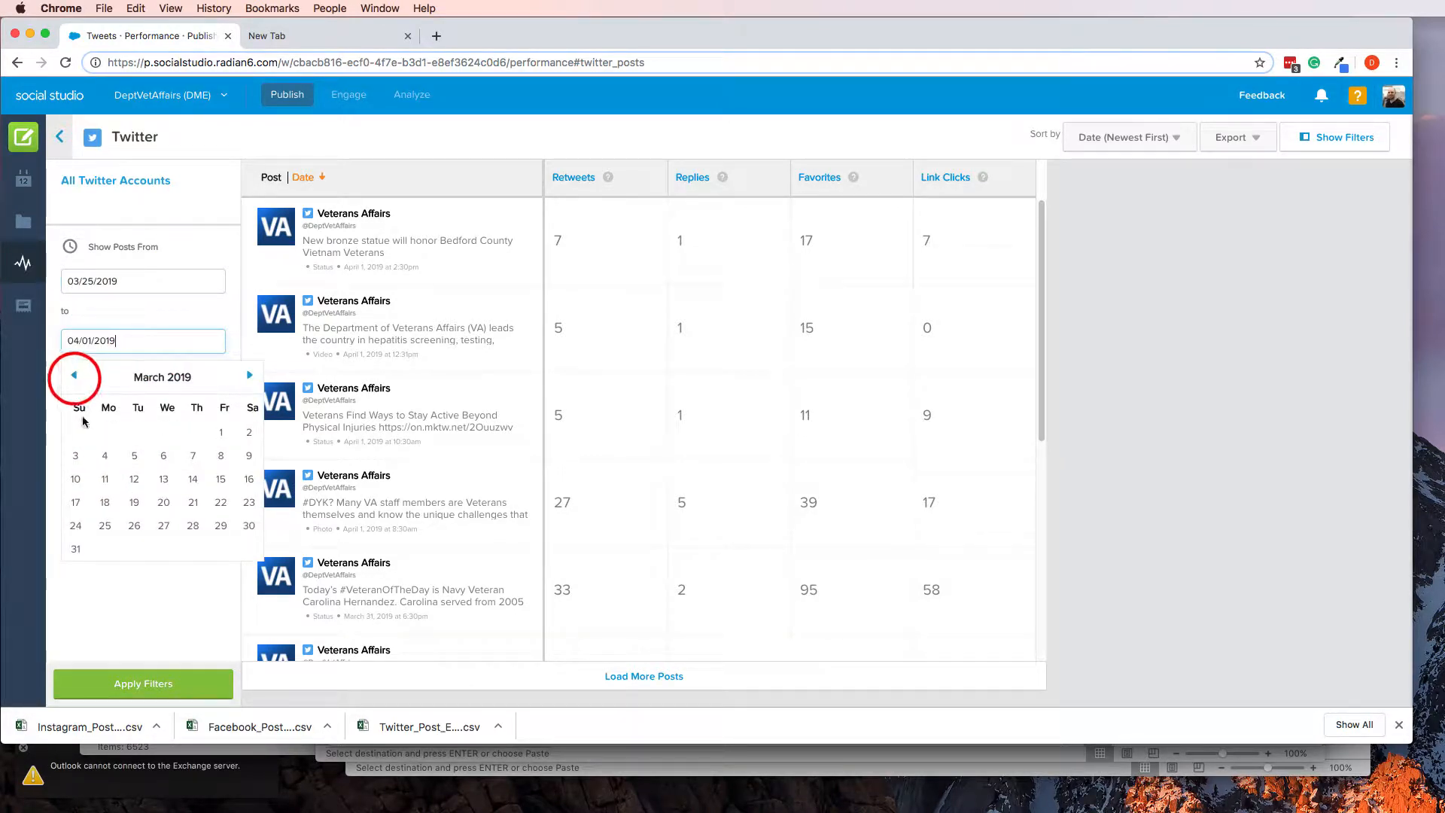
click(77, 553)
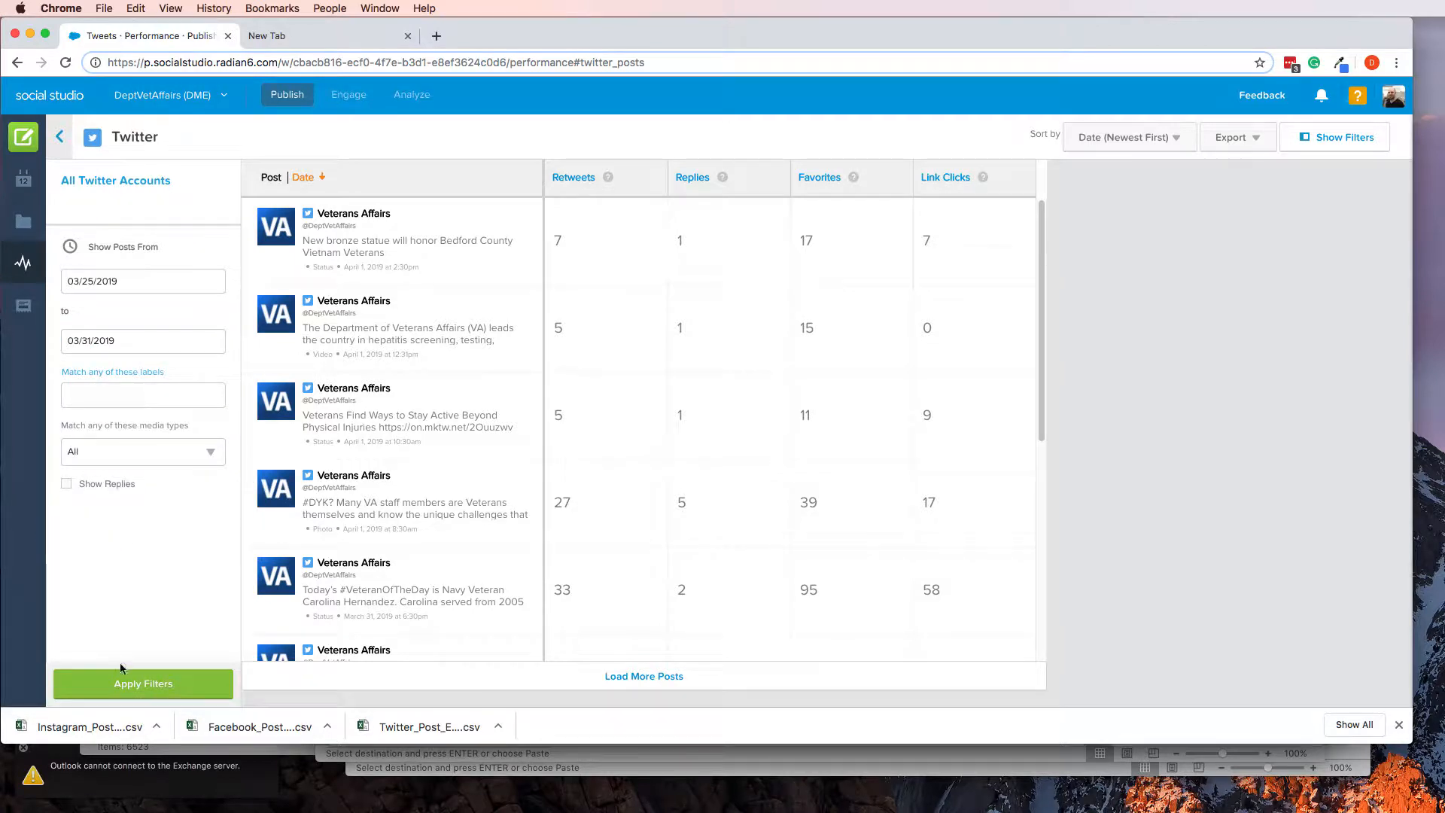
click(130, 690)
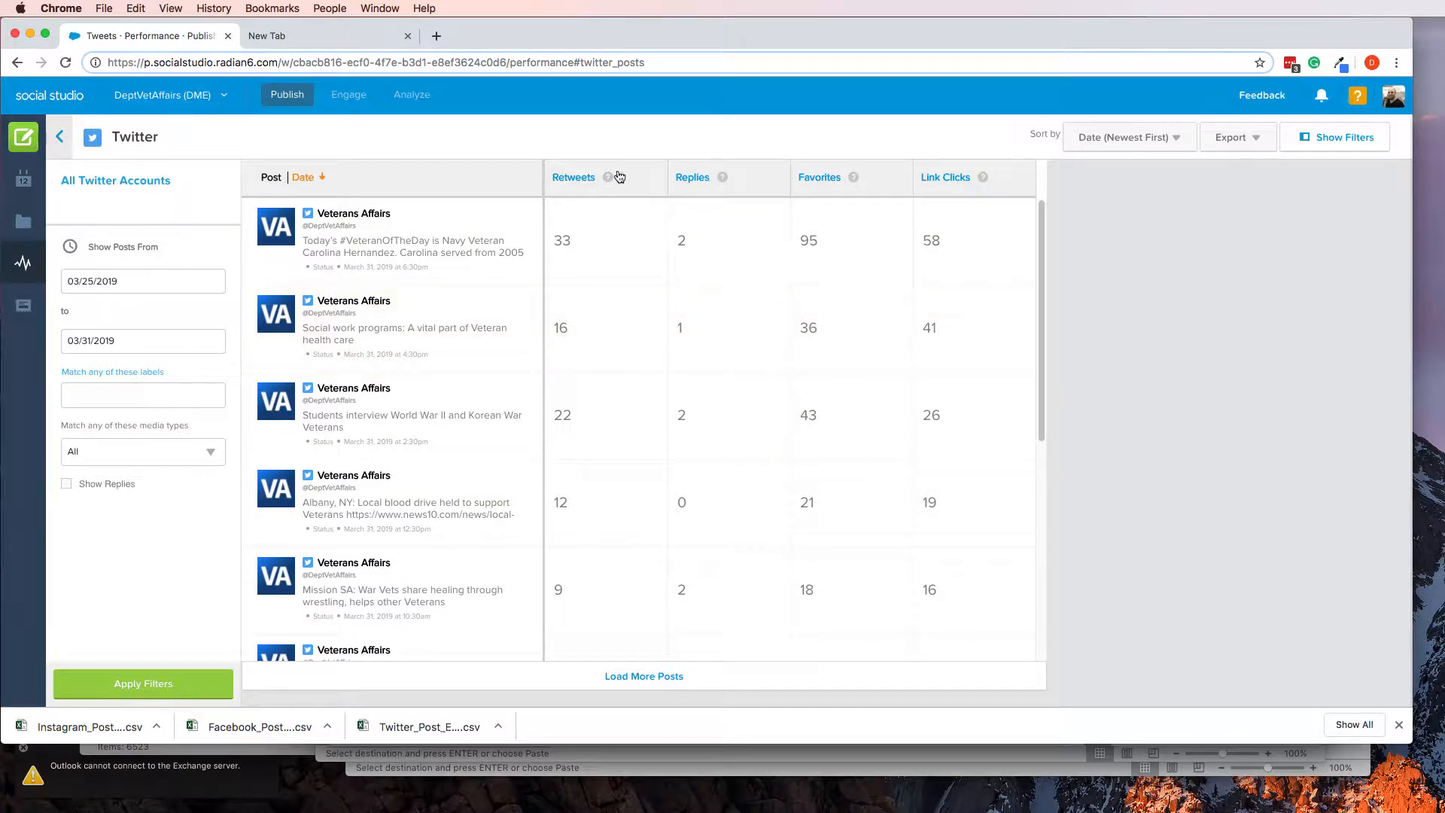
Sort the tweets by retweets, largest first, and copy "It's National #VietnamWarVeterans Day." from the top tweet's details
click(576, 178)
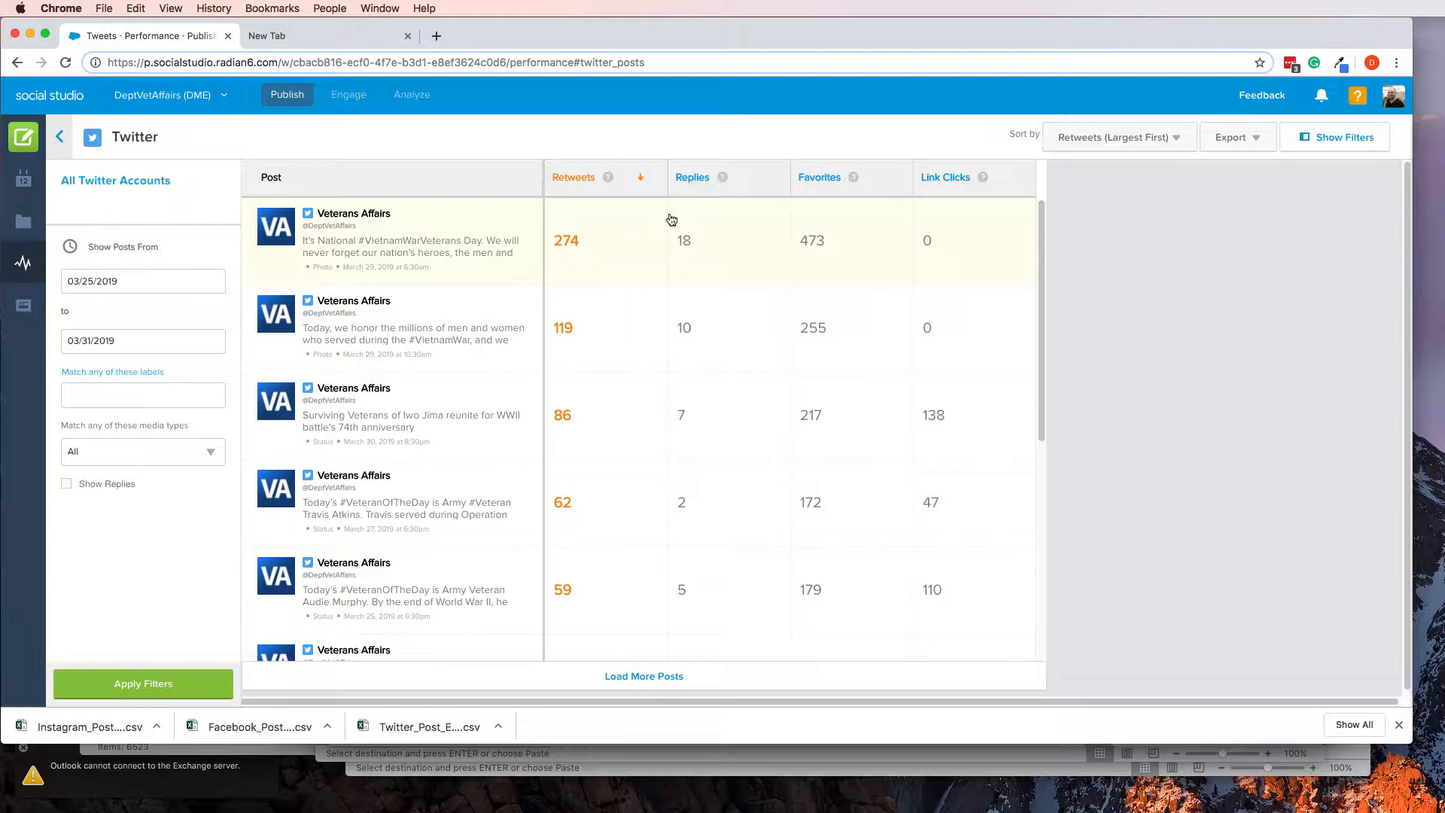
click(359, 250)
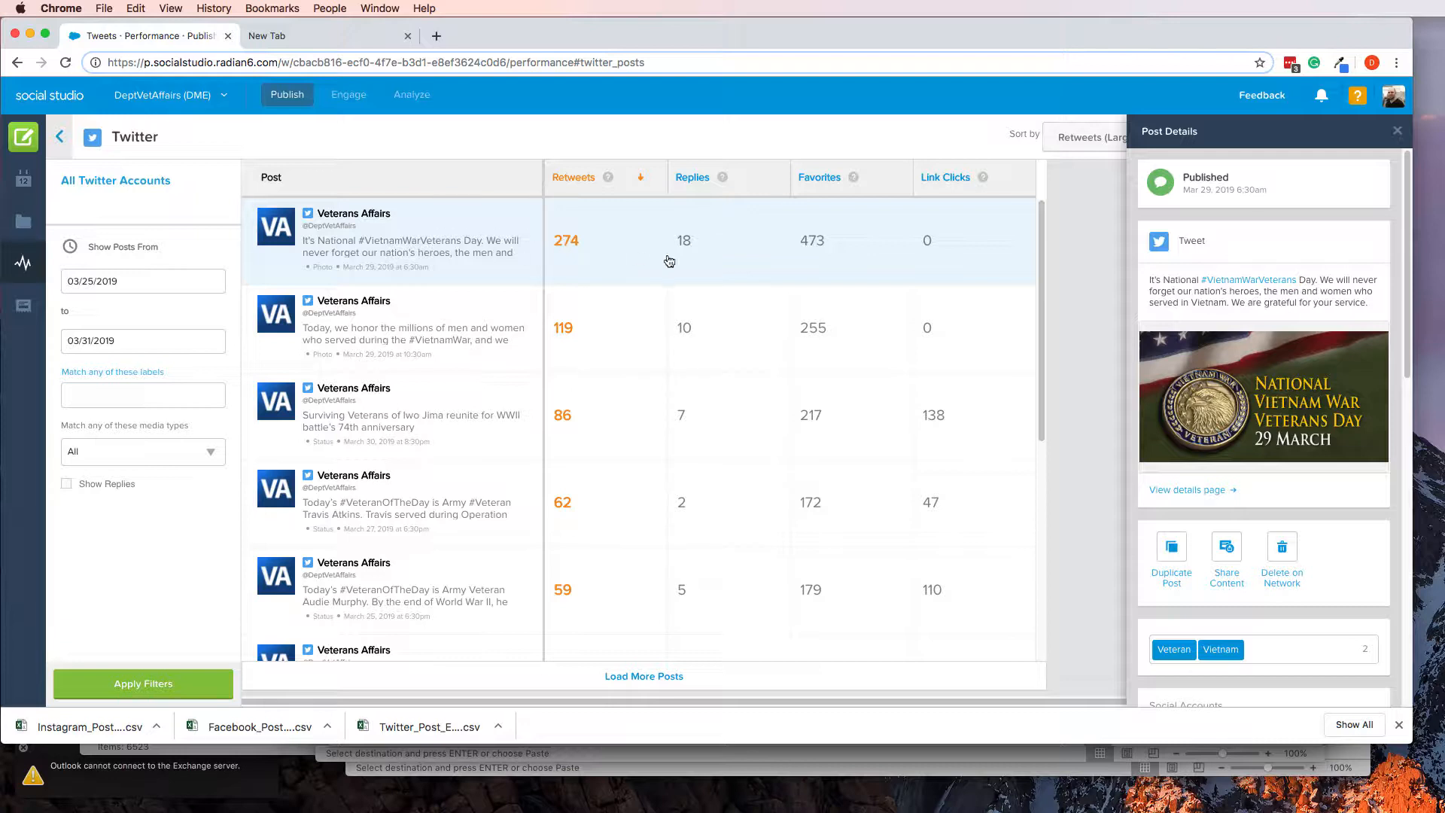
click(1151, 280)
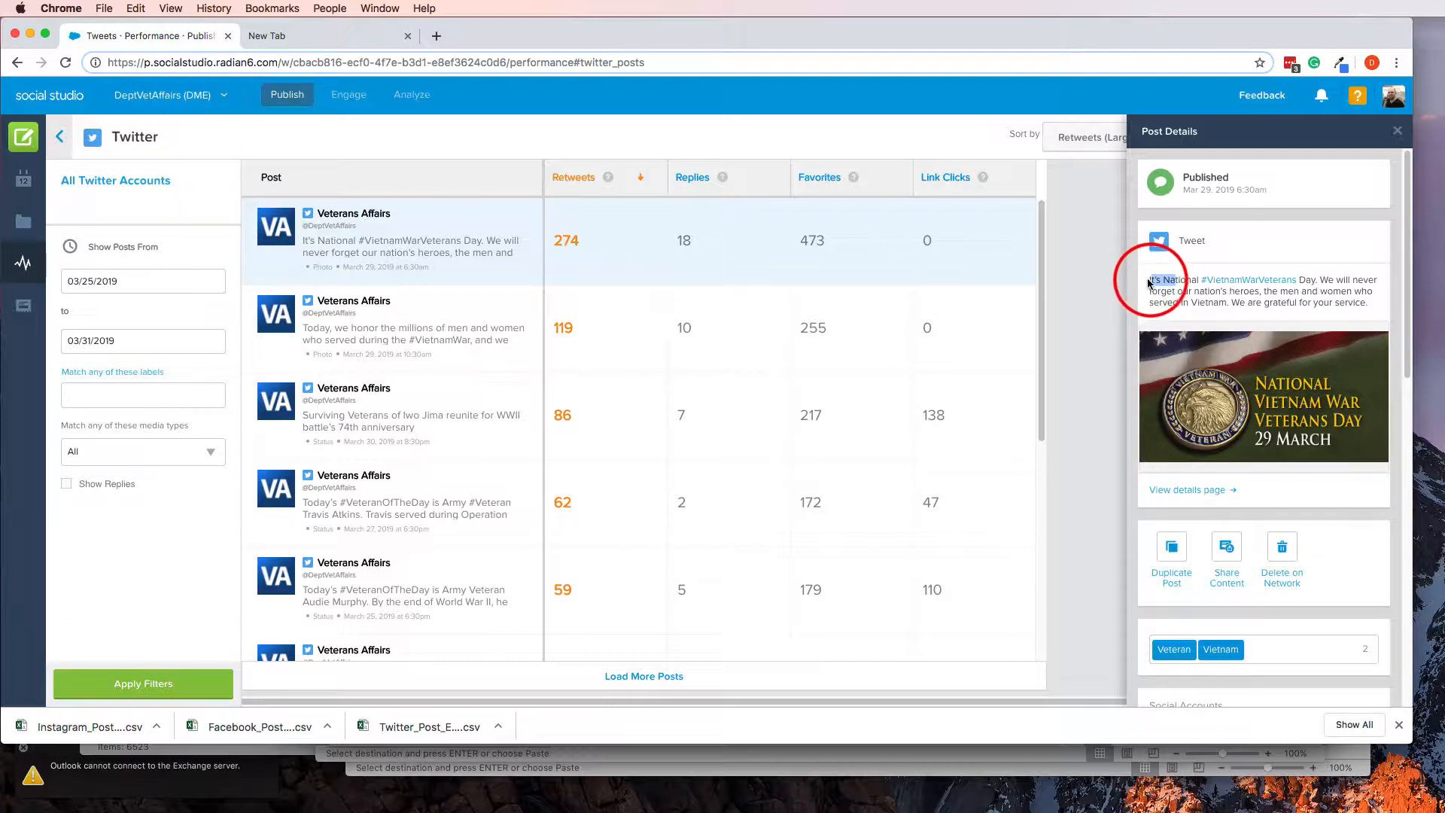
drag(1149, 283, 1313, 278)
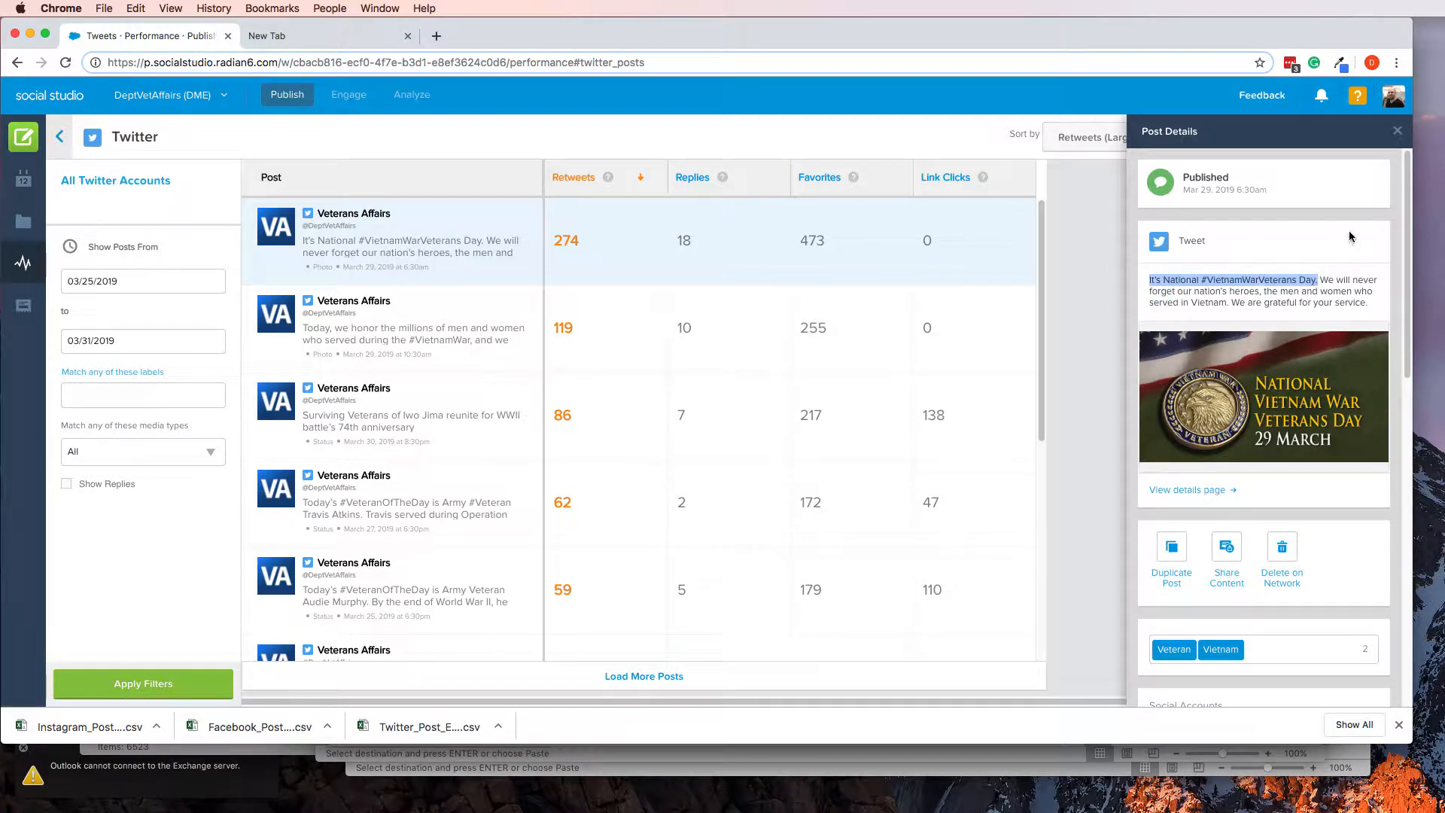
key(super+c)
Switch to Excel and replace the Twitter #1 entry in cell B5 with the copied text "It's National #VietnamWarVeterans Day."
key(super+Tab)
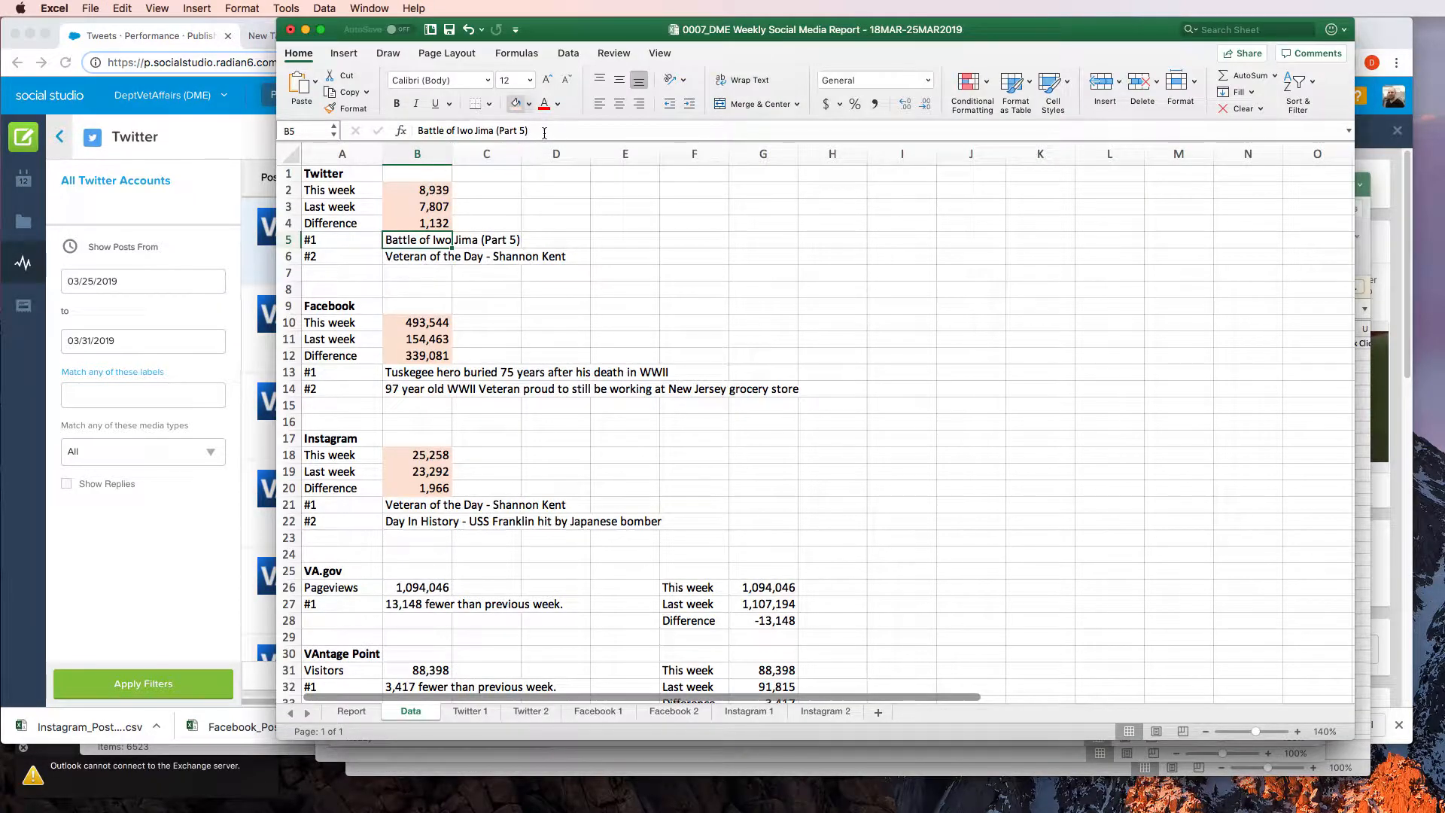
drag(544, 133, 410, 134)
key(super+v)
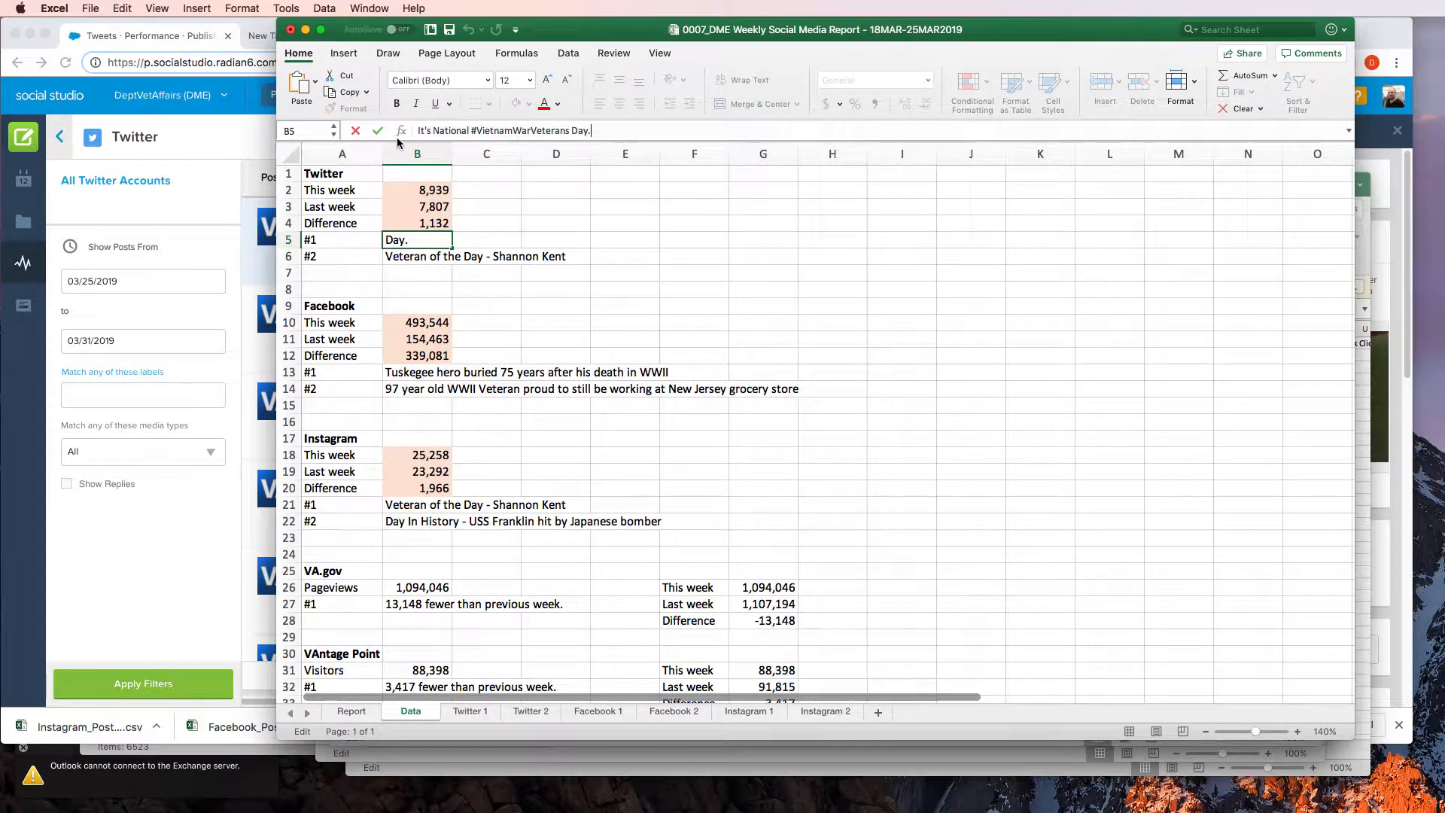
key(Return)
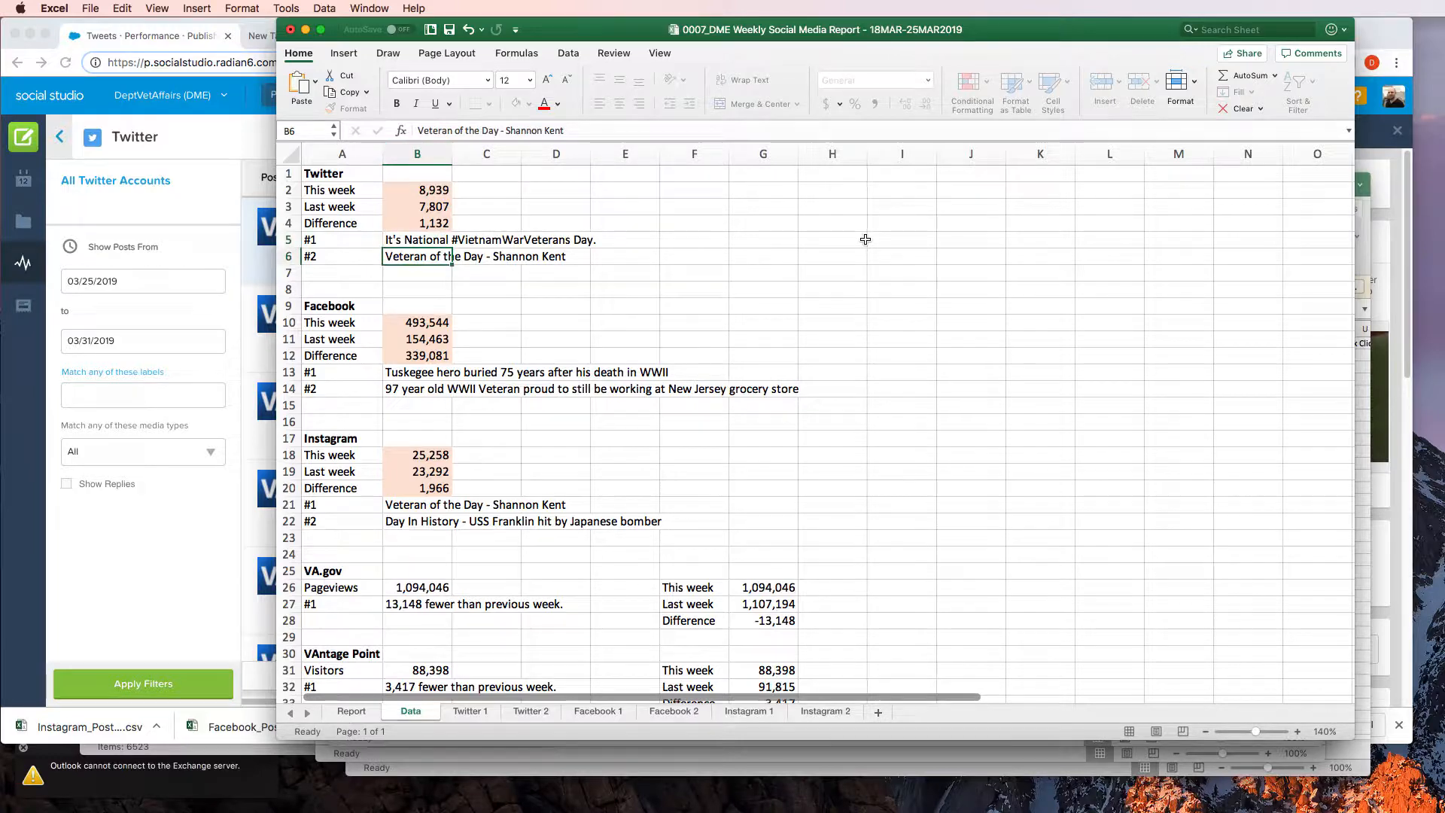
Switch to Social Studio and copy "Today, we honor the millions of men and women who served during the #VietnamWar" from the second-ranked tweet's details
key(super+Tab)
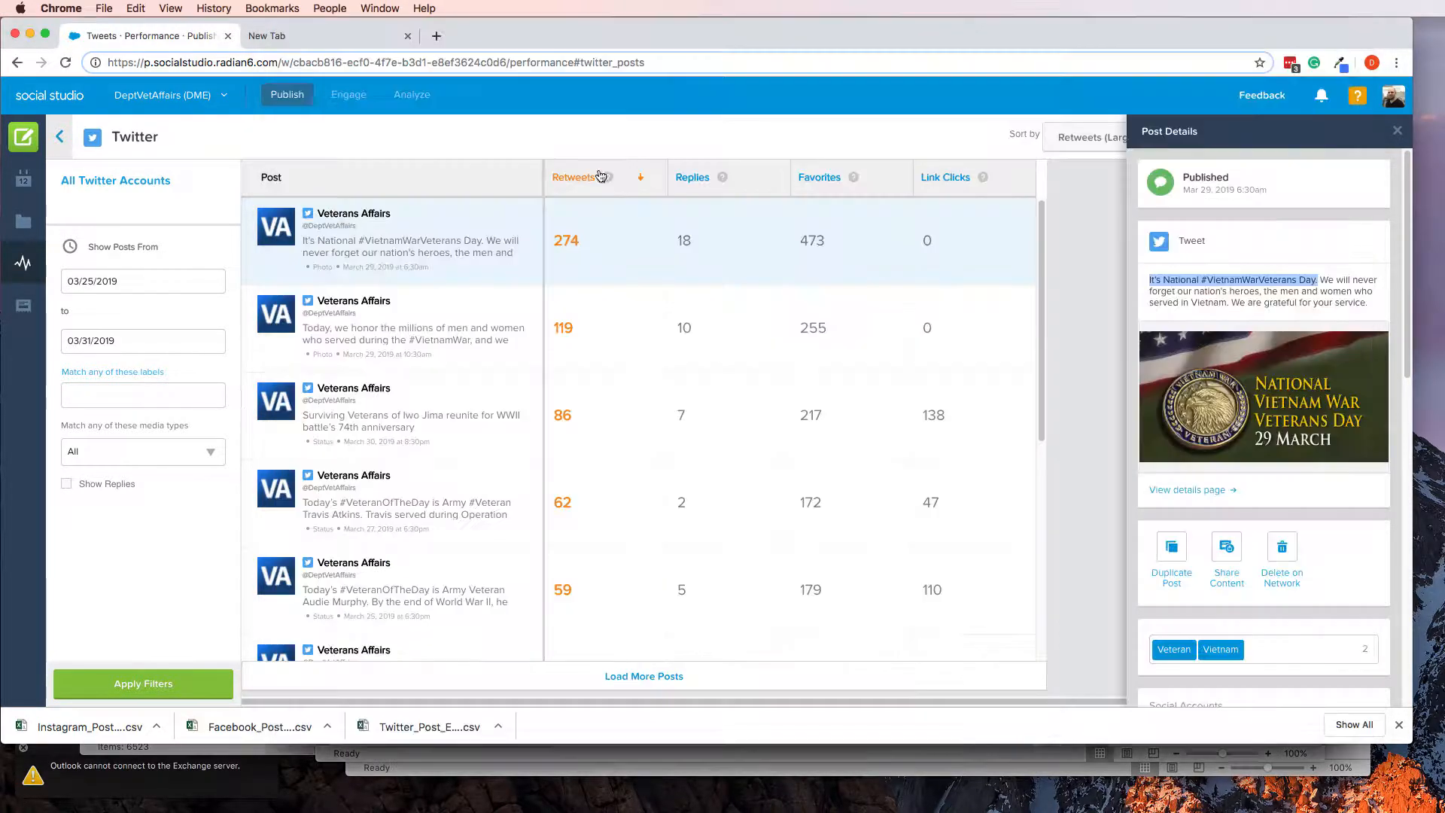
click(379, 351)
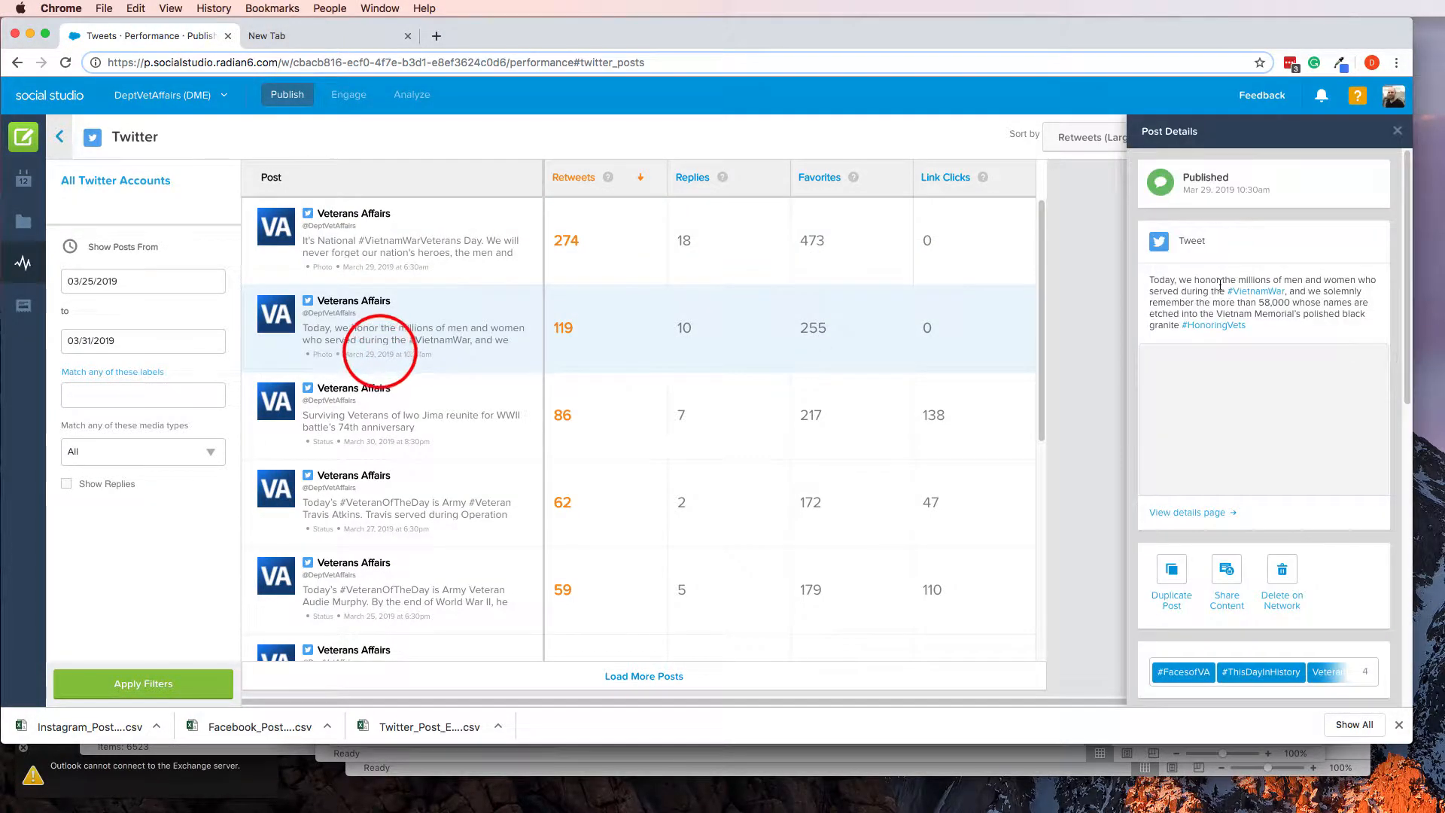
drag(1150, 280, 1291, 290)
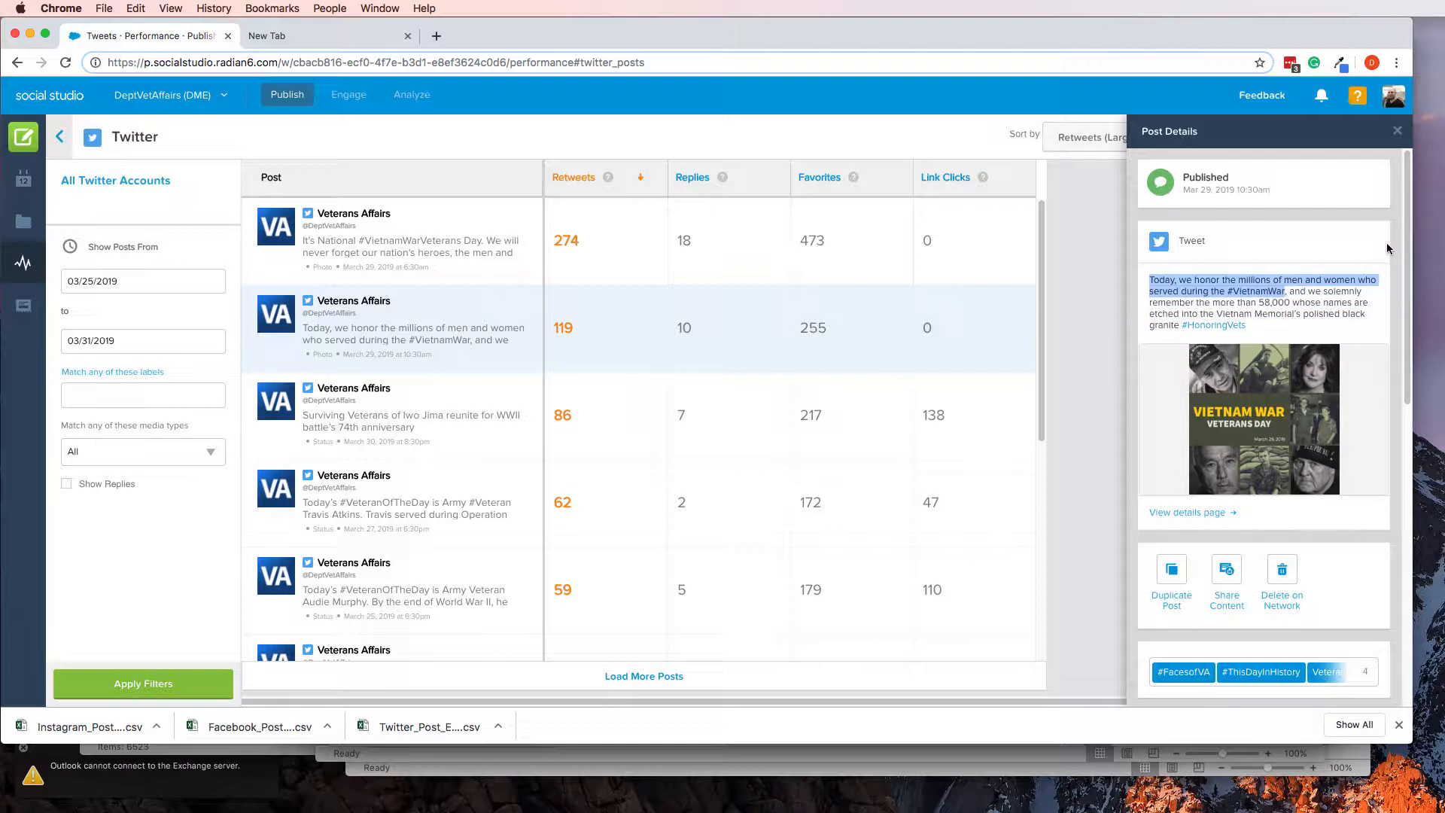
key(super+c)
Switch to Excel and replace the Twitter #2 entry in cell B6 with the copied "Today, we honor the millions..." text
key(super+Tab)
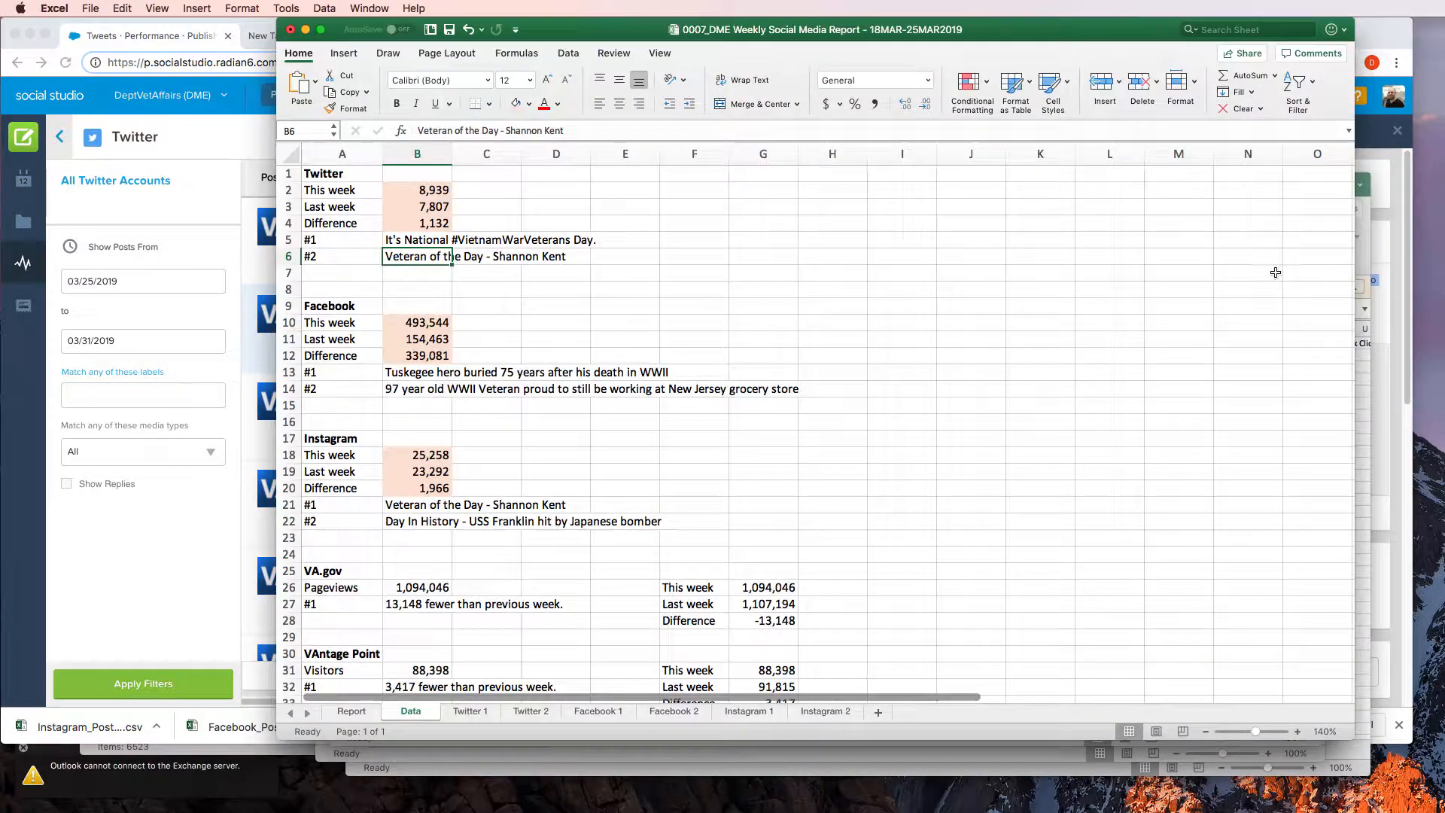
drag(565, 130, 416, 143)
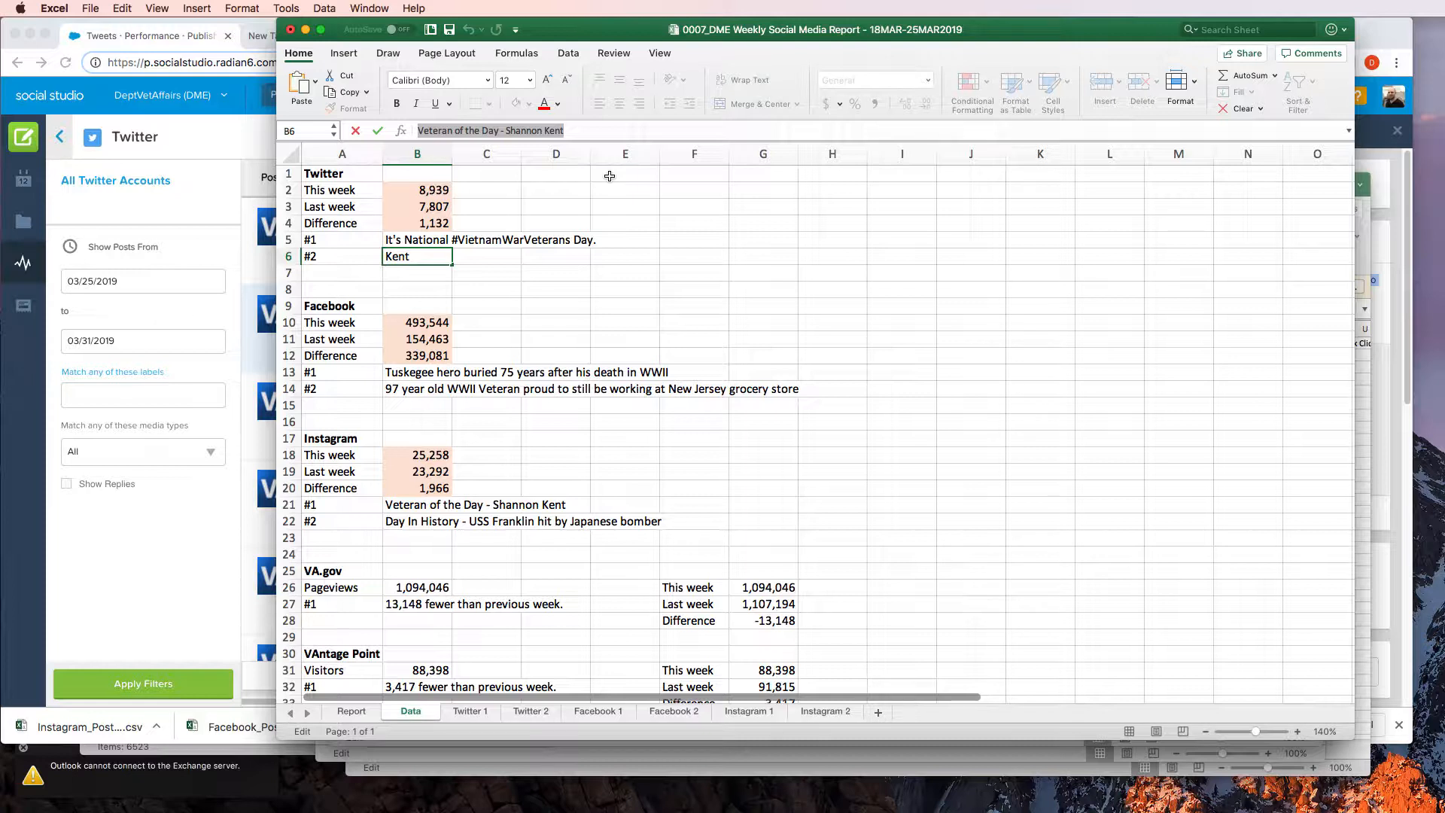
key(super+v)
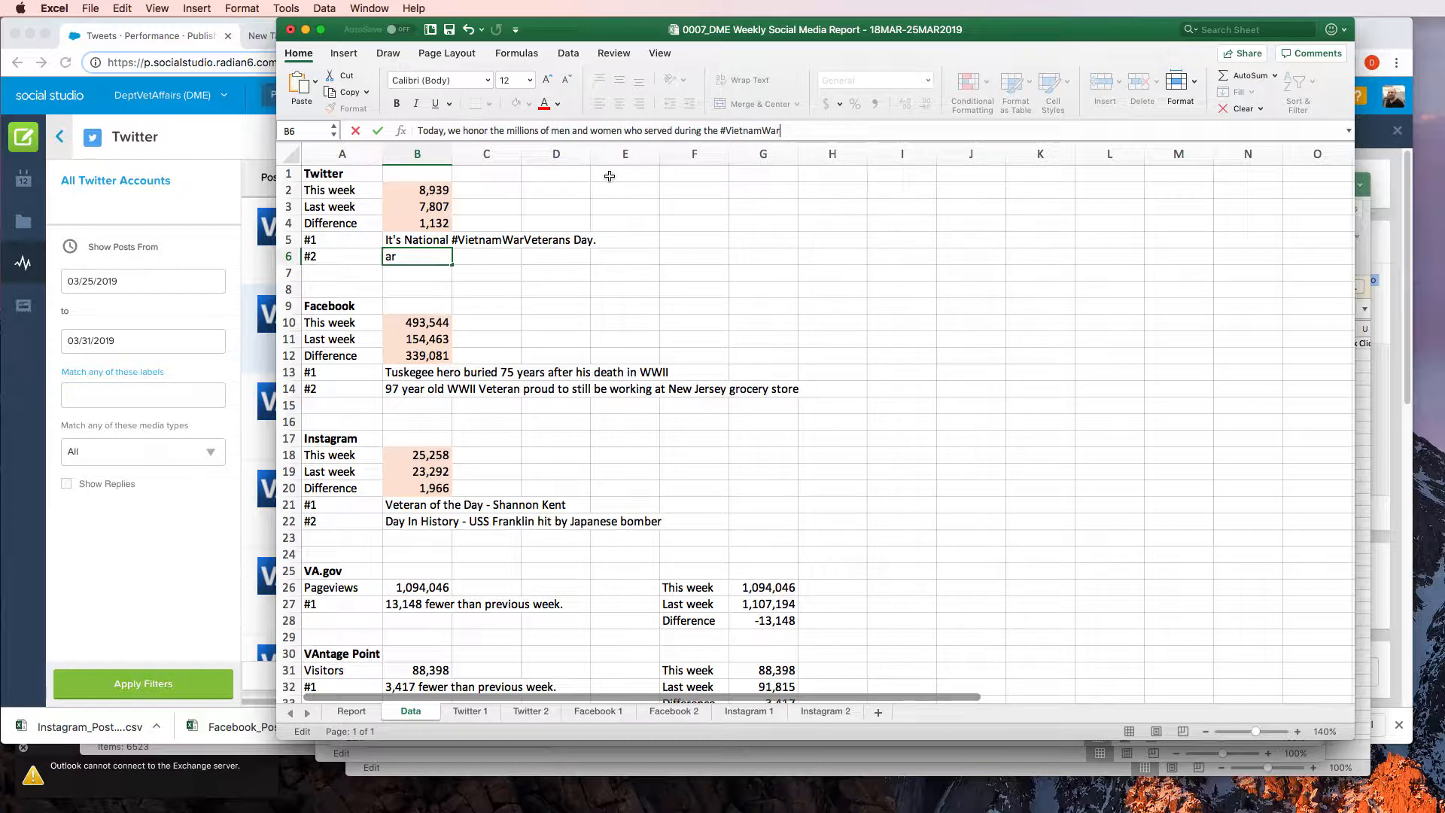
key(Return)
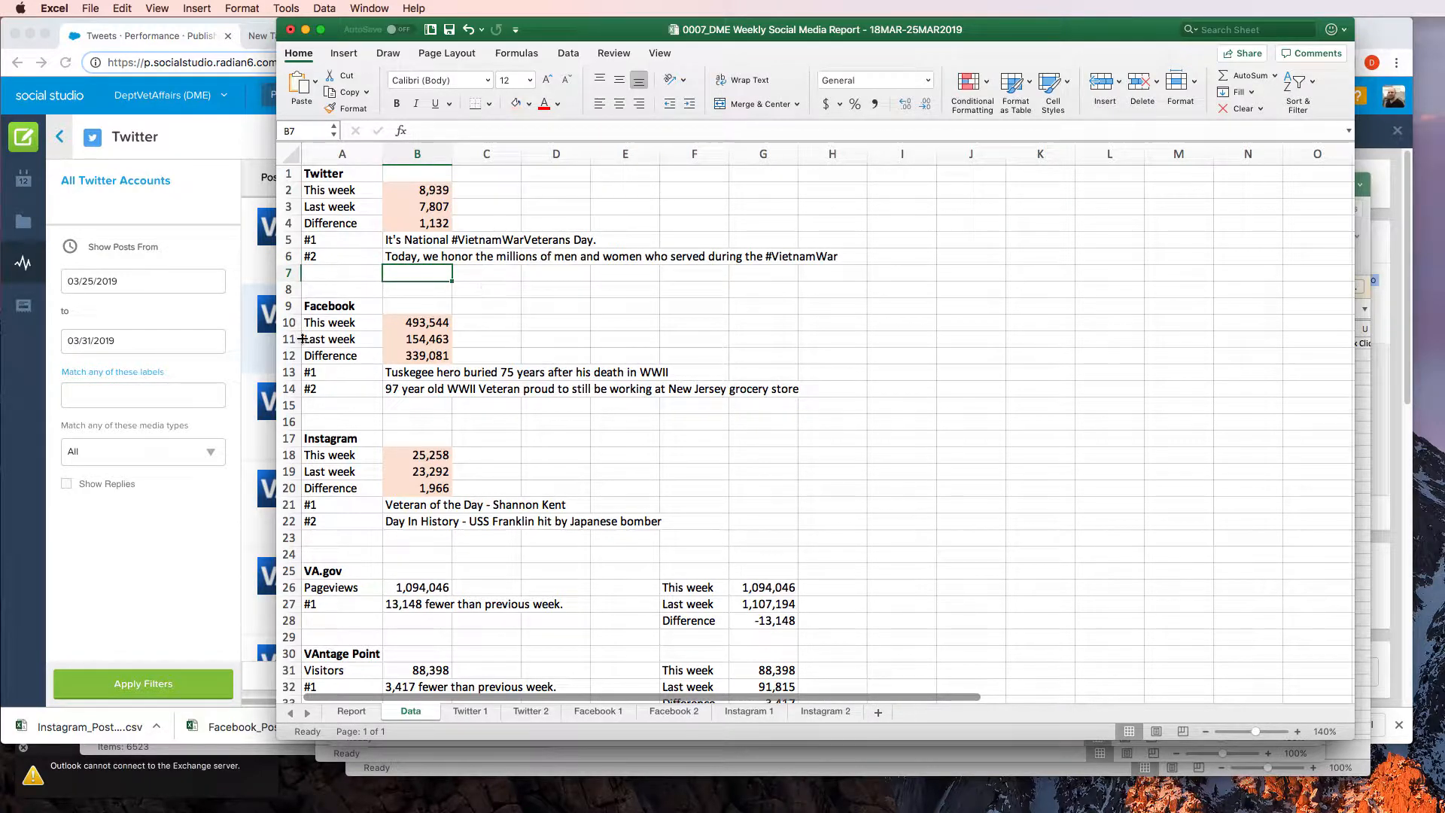
Show the Facebook Posts report from Social Studio's Post Reports, and select the Facebook #1 entry in cell B13 of the Excel Data sheet
click(167, 618)
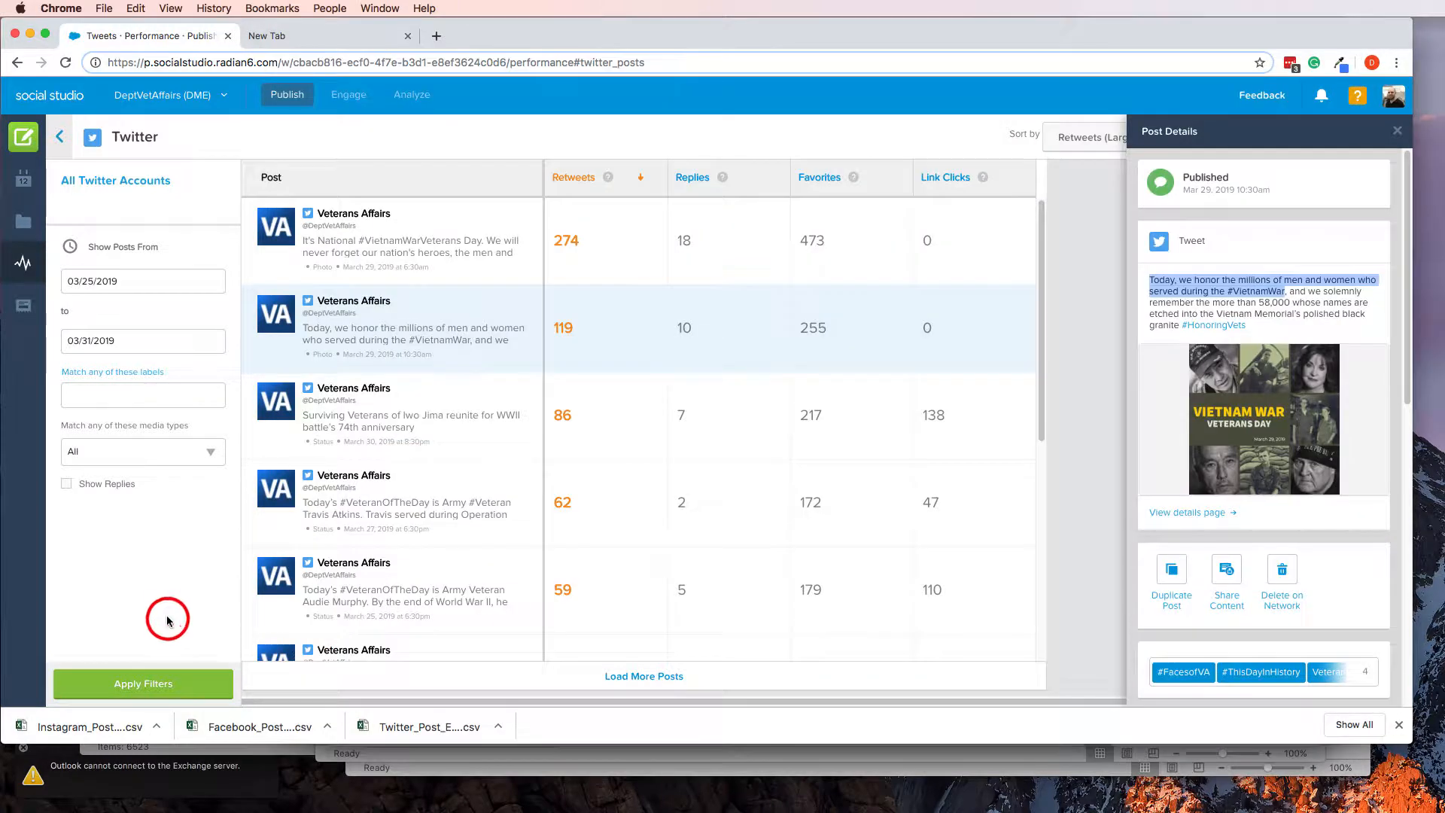
click(60, 136)
scroll(240, 407, down, 10)
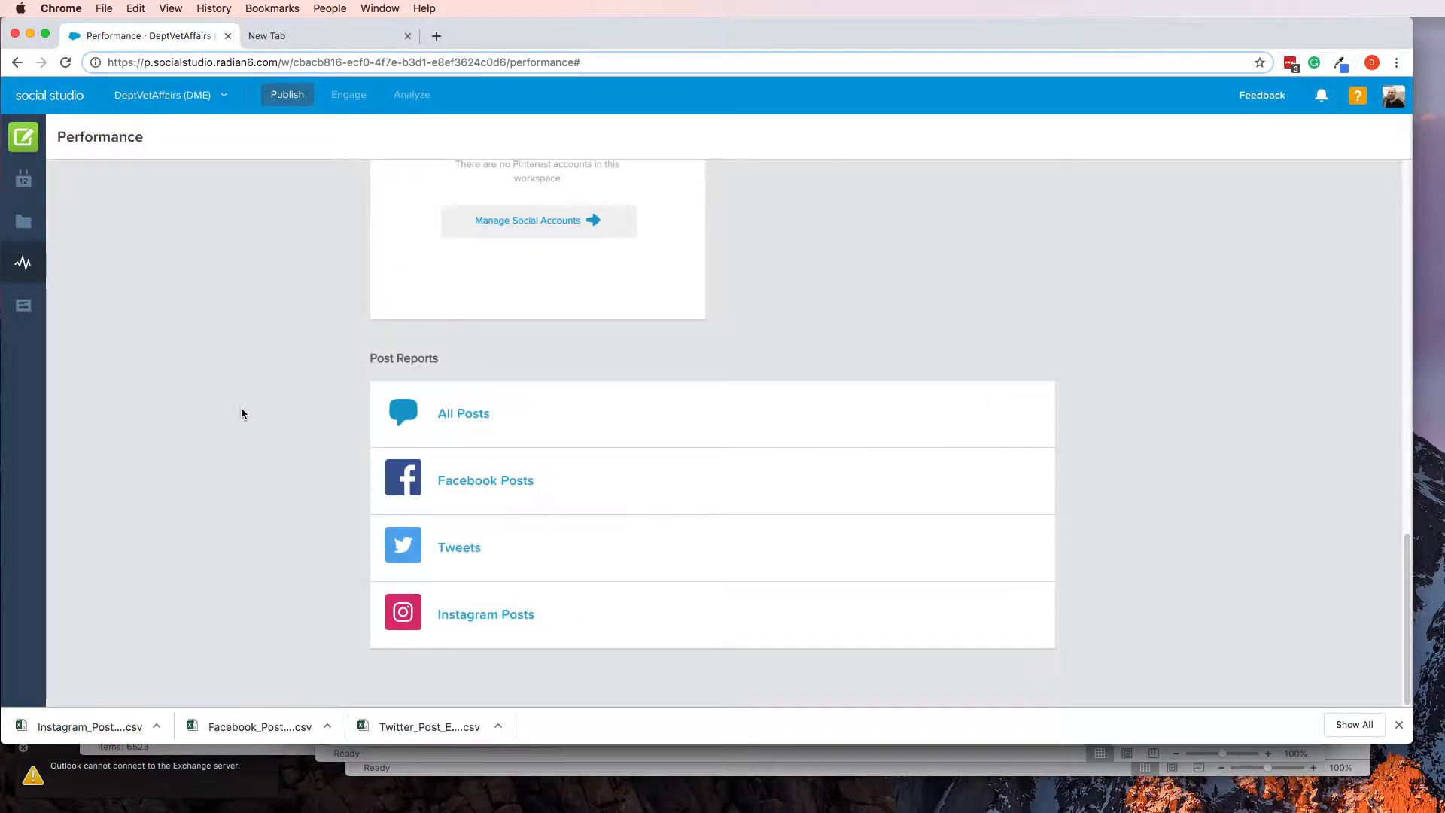
click(480, 480)
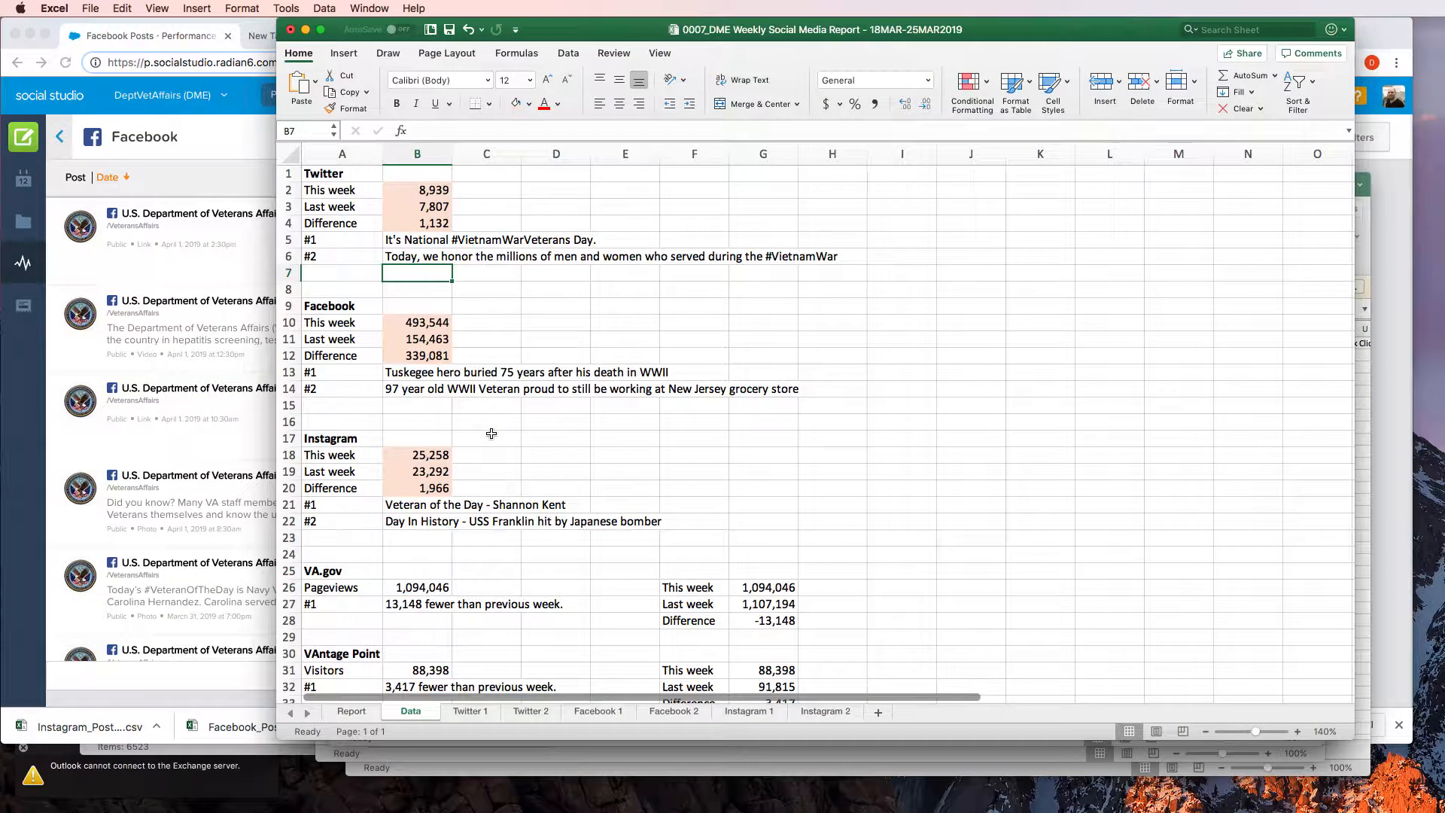
click(423, 373)
key(super+Tab)
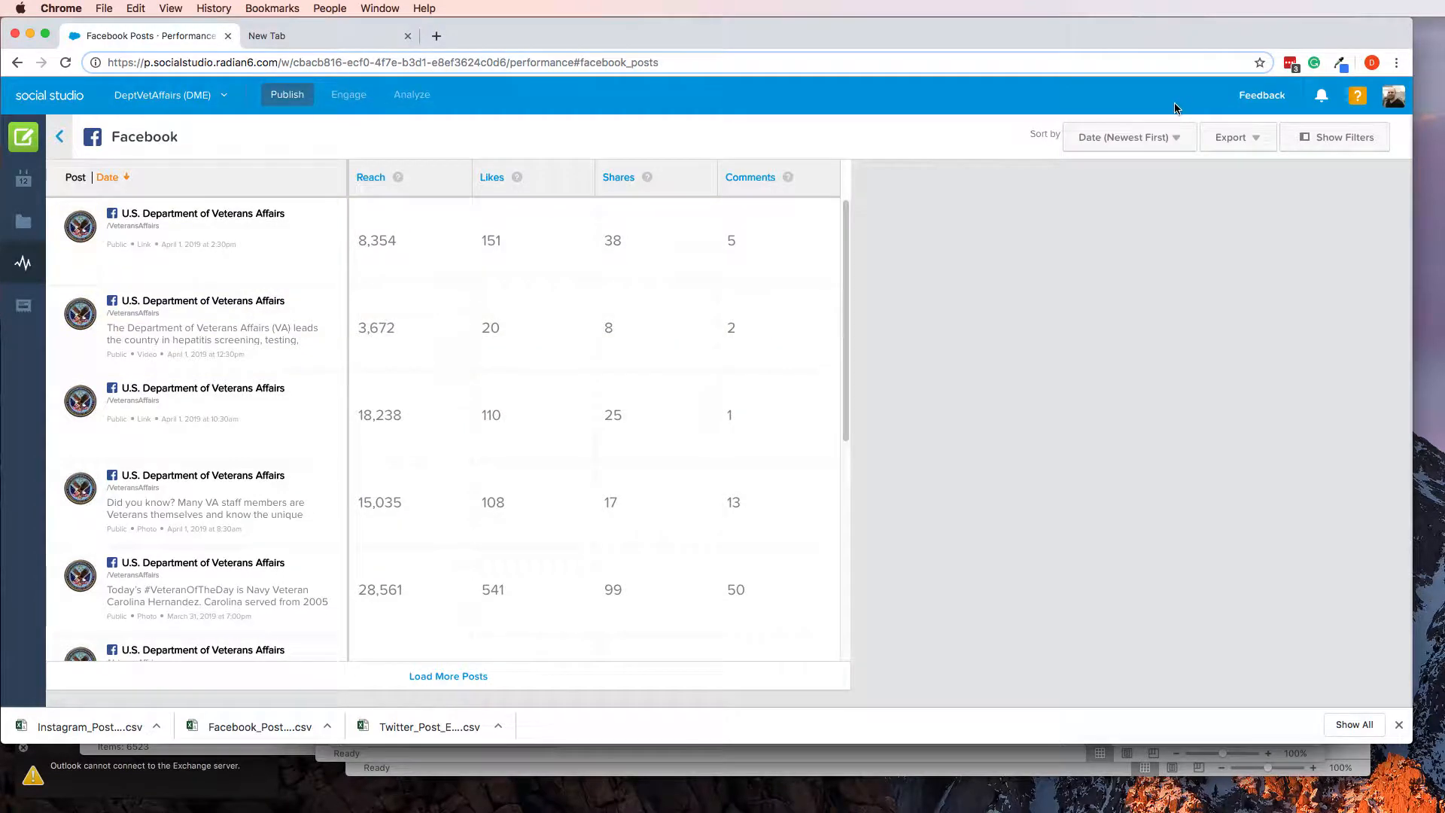
Filter the Facebook posts to the date range 03/25/2019 to 03/31/2019
click(1313, 143)
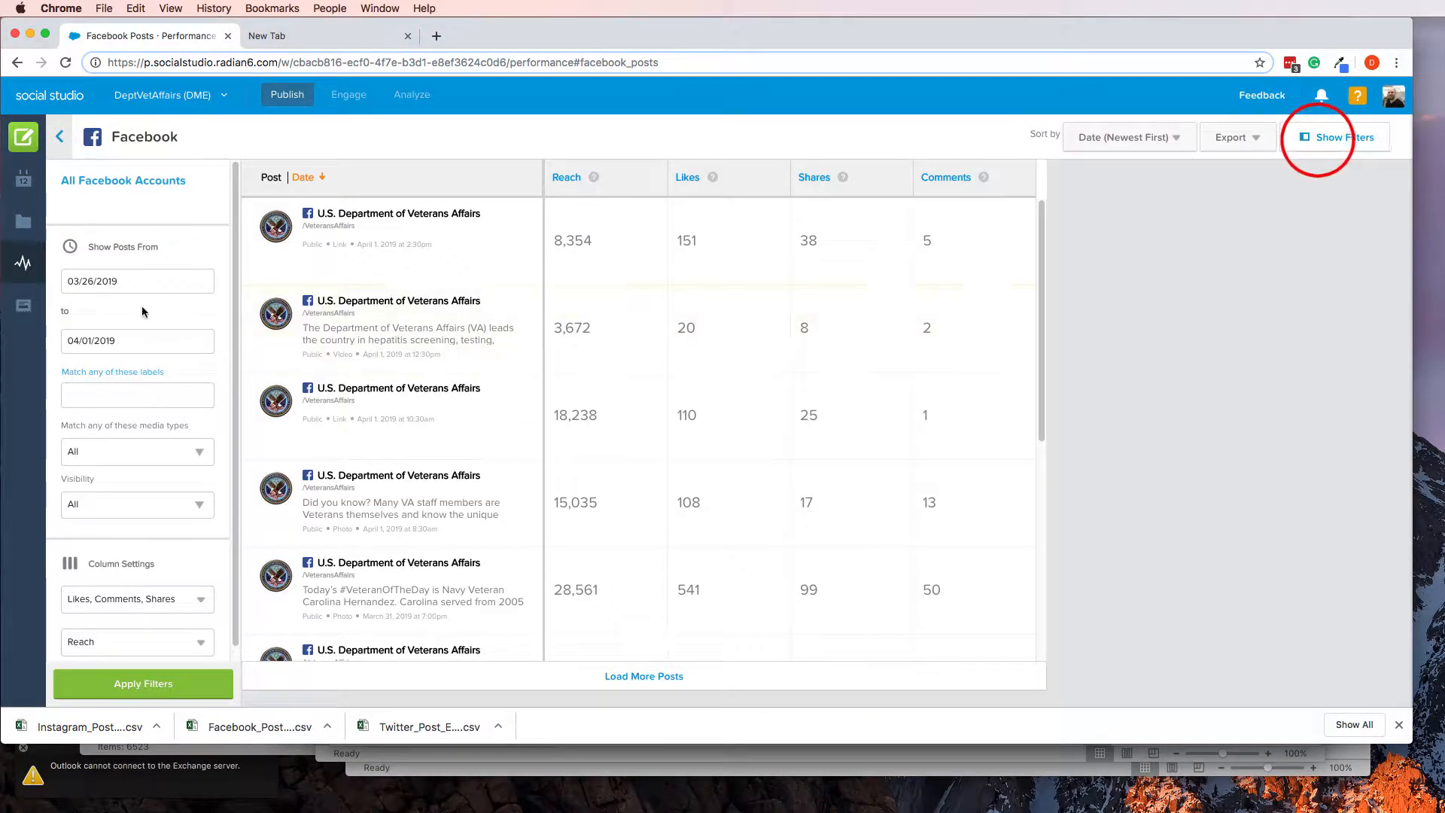
click(97, 281)
click(106, 468)
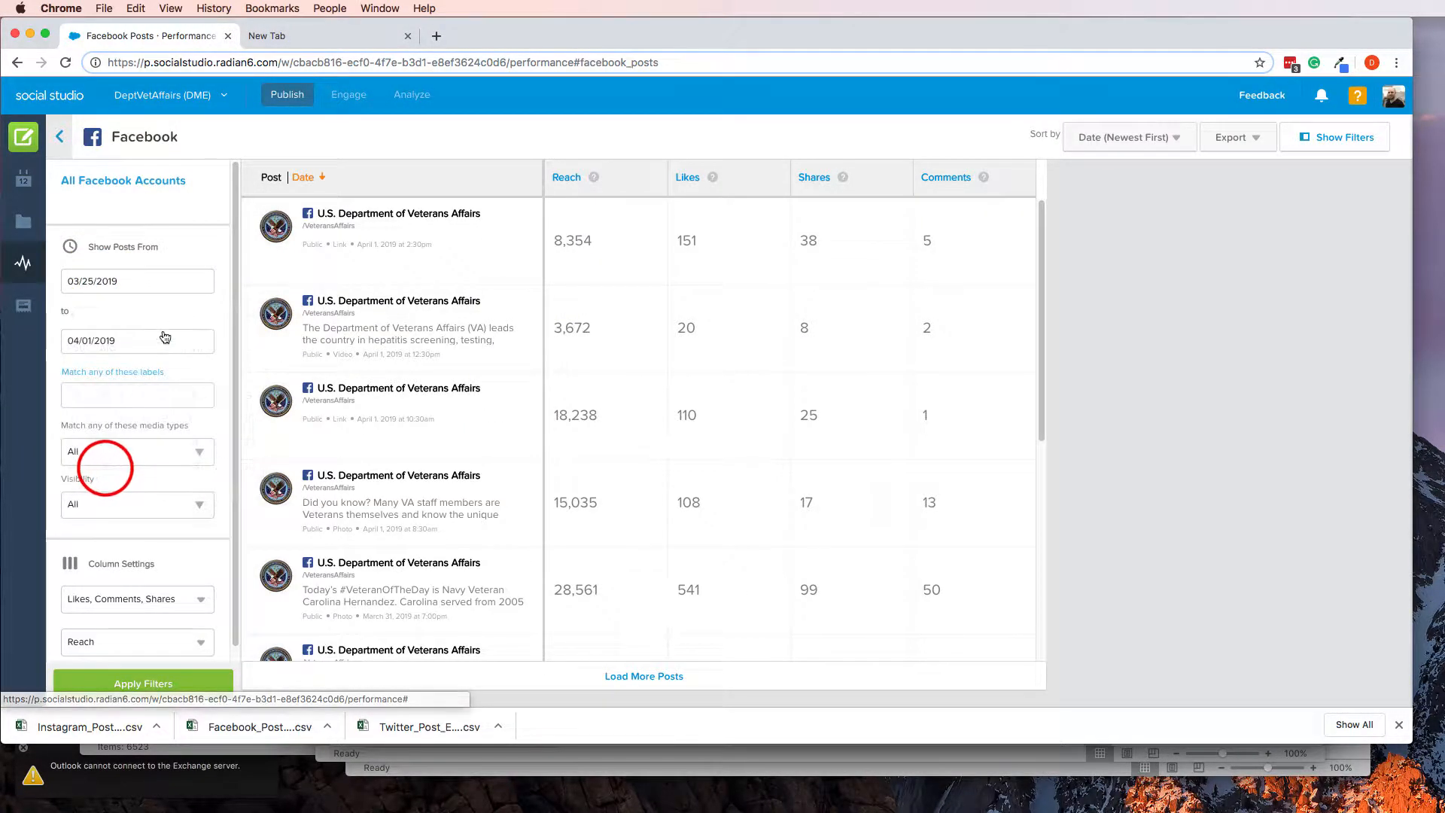
click(165, 337)
click(74, 375)
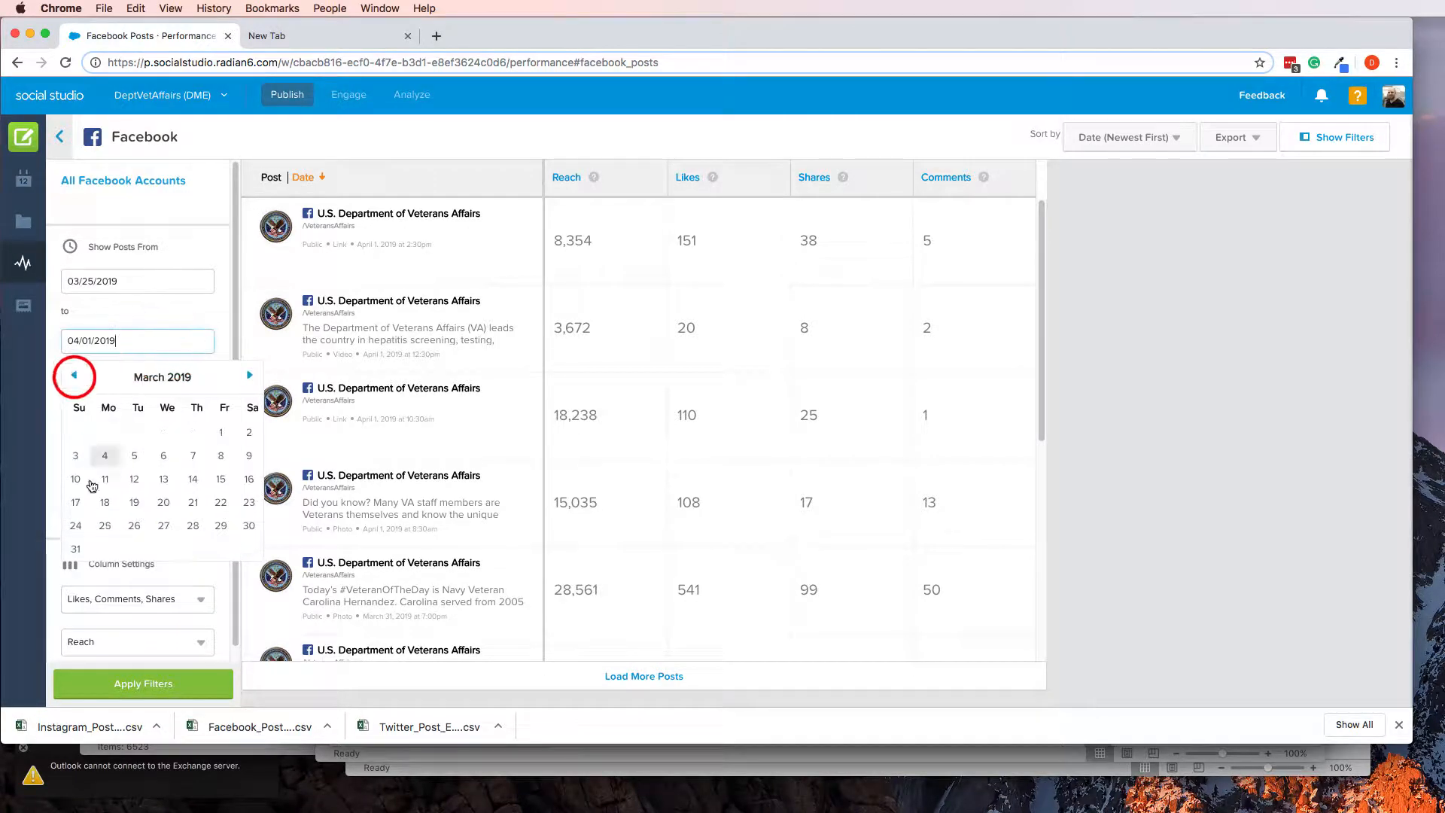
click(77, 550)
click(130, 683)
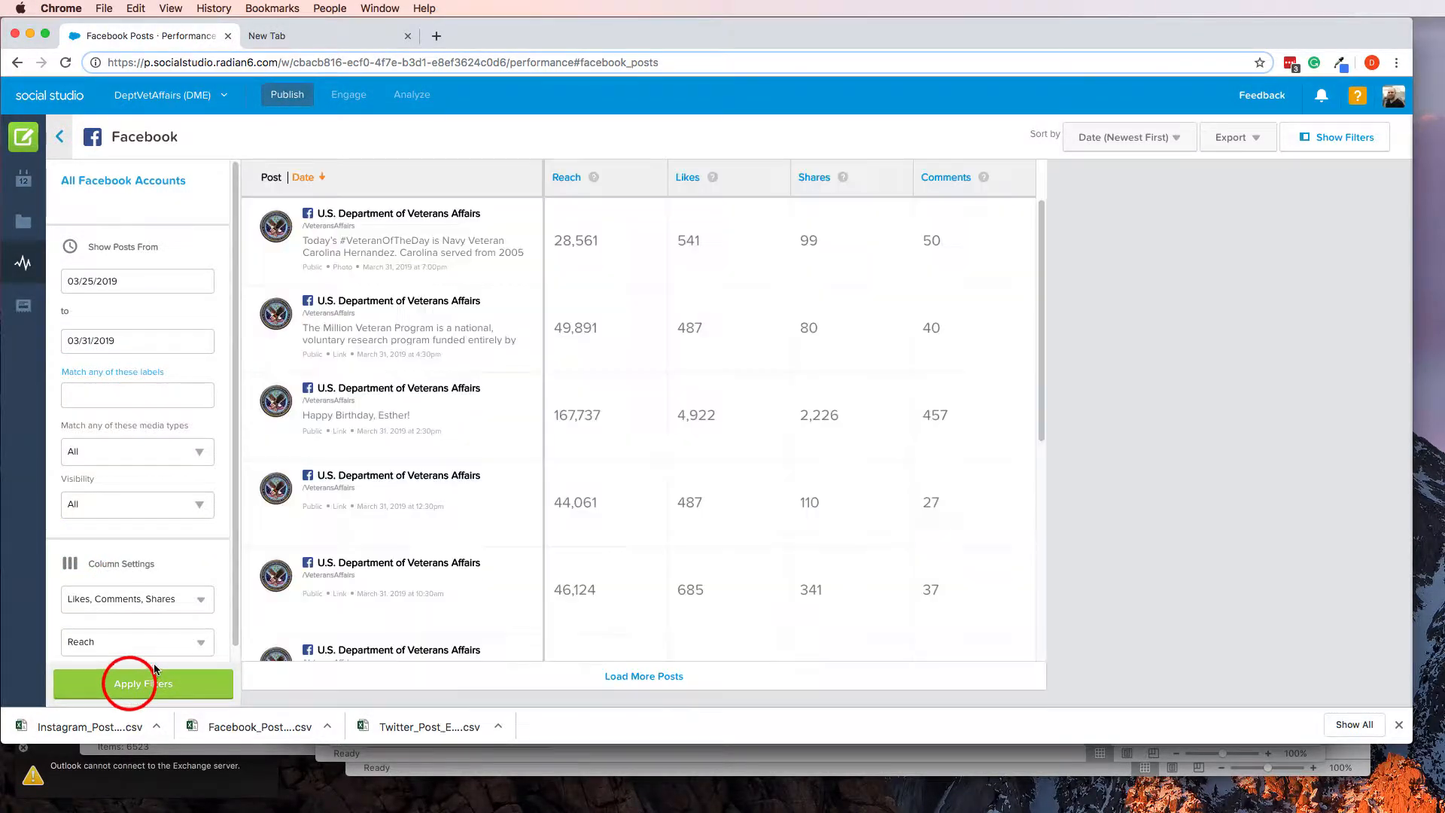
Sort the Facebook posts by likes, largest first, and select "It was March 29, 1973, when the last of our combat troops left Vietnam." in the top post's details
click(687, 183)
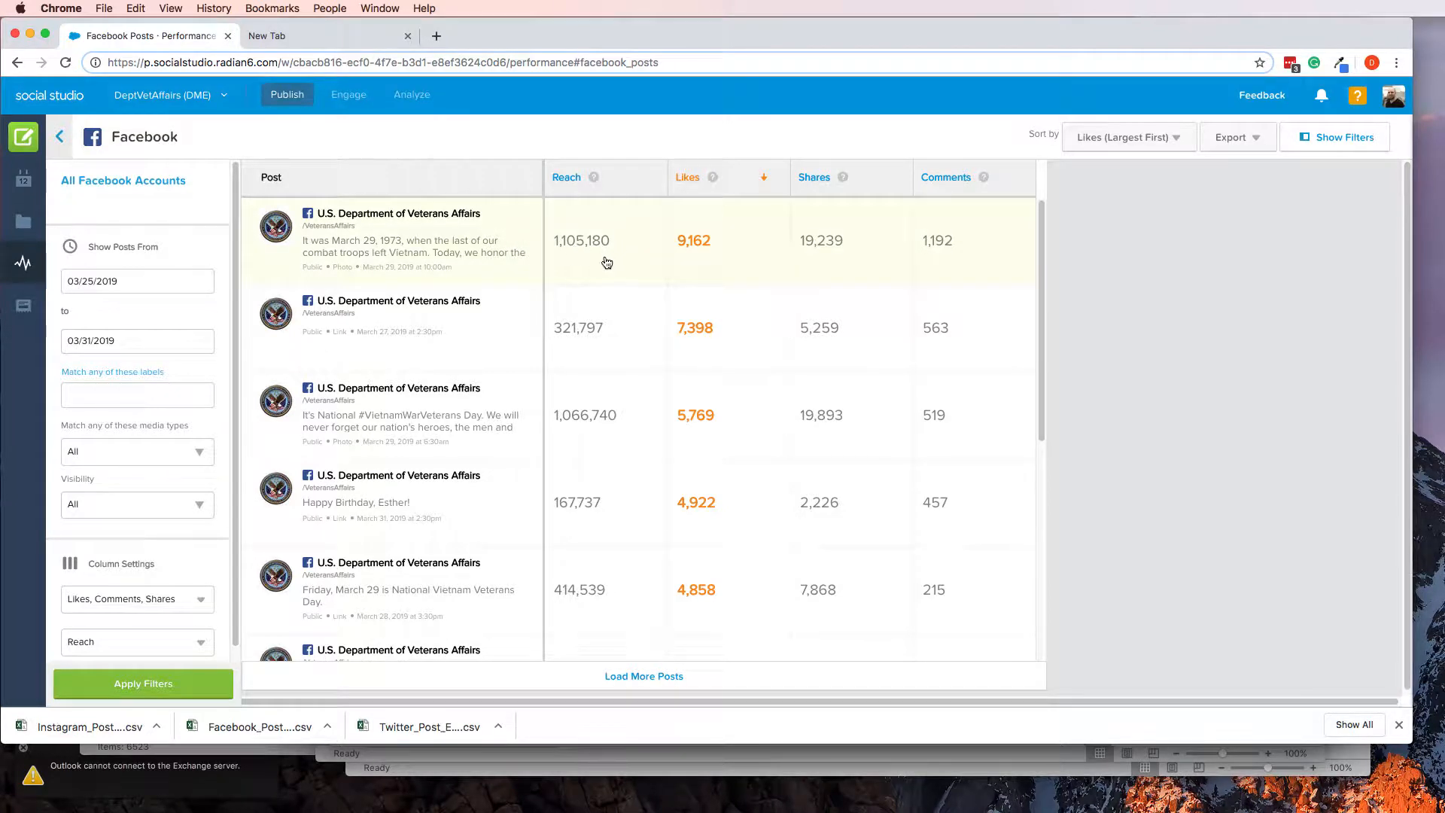
click(599, 262)
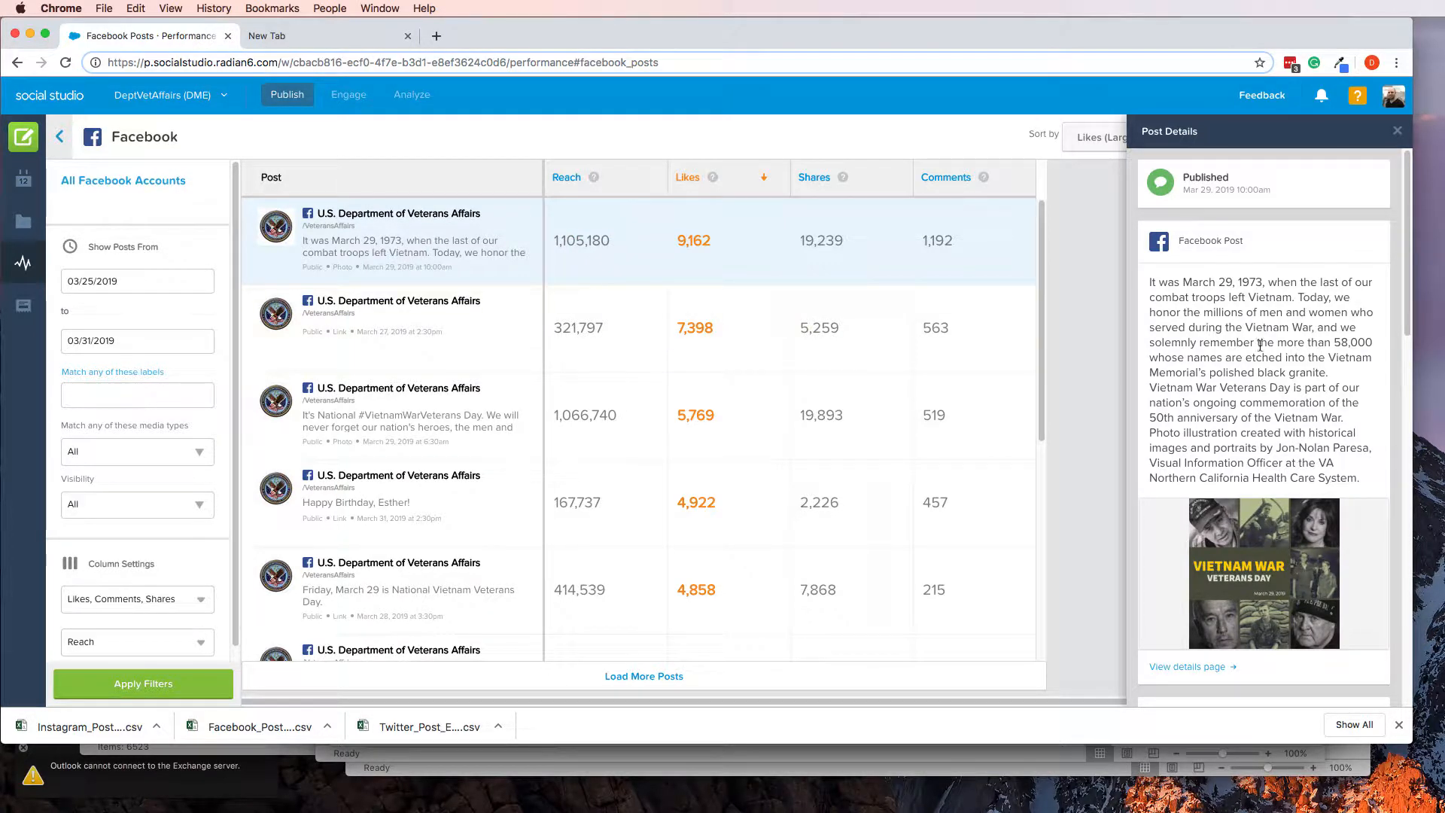
drag(1149, 284, 1296, 294)
key(super+c)
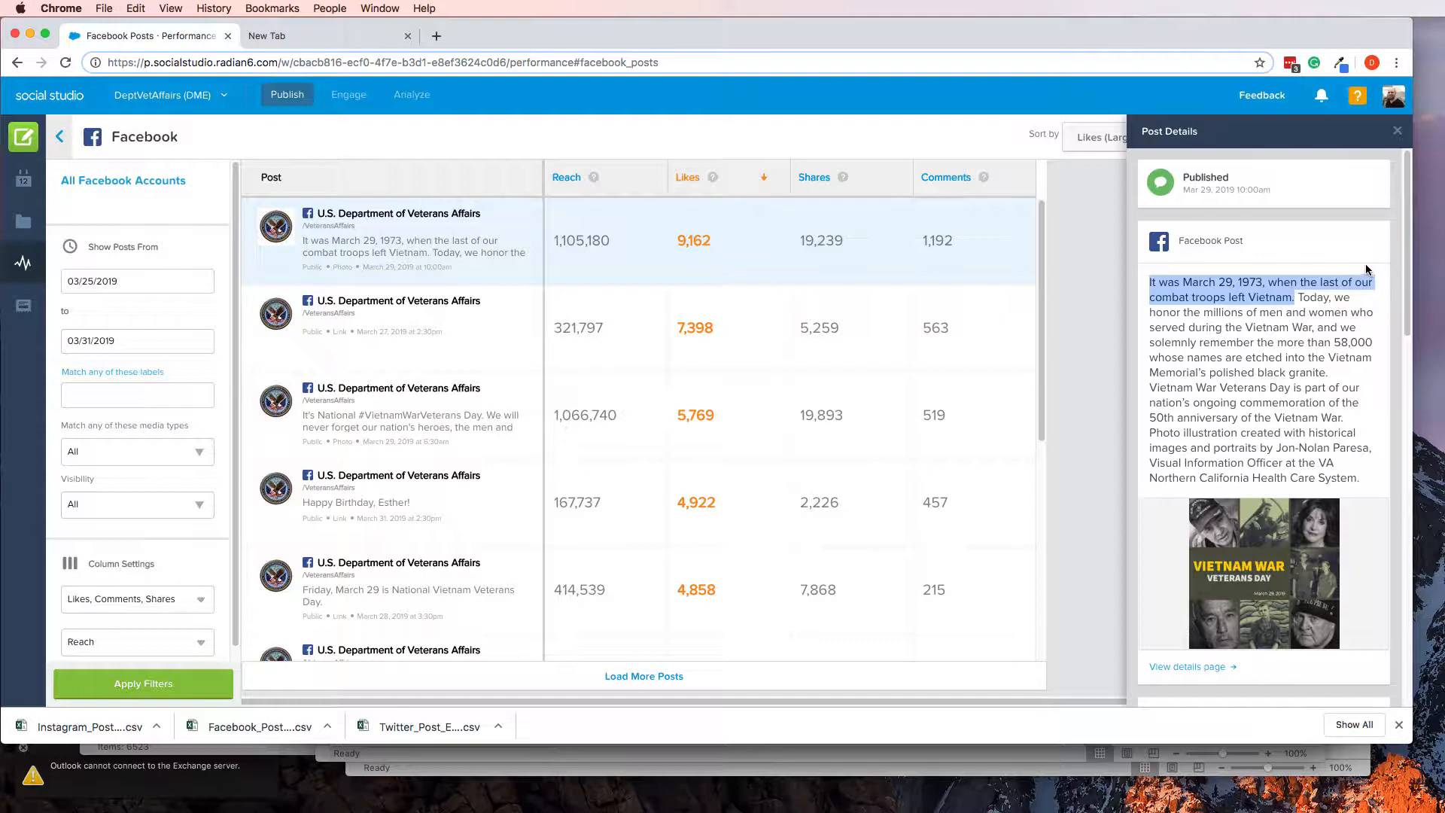
Switch to Excel and replace cell B13 with "It was March 29, 1973, when the last of our combat troops left Vietnam."
key(super+Tab)
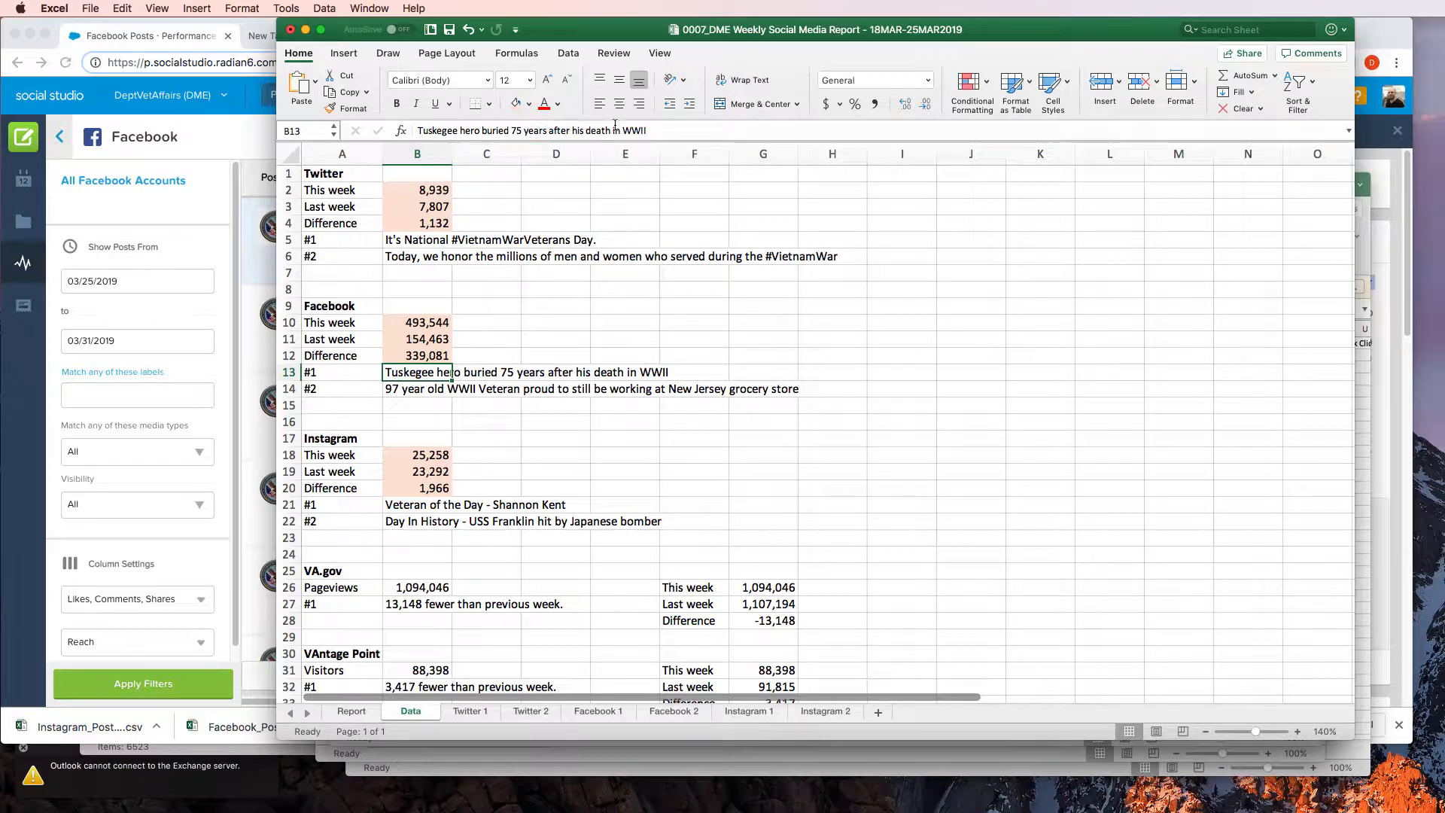
drag(666, 129, 401, 148)
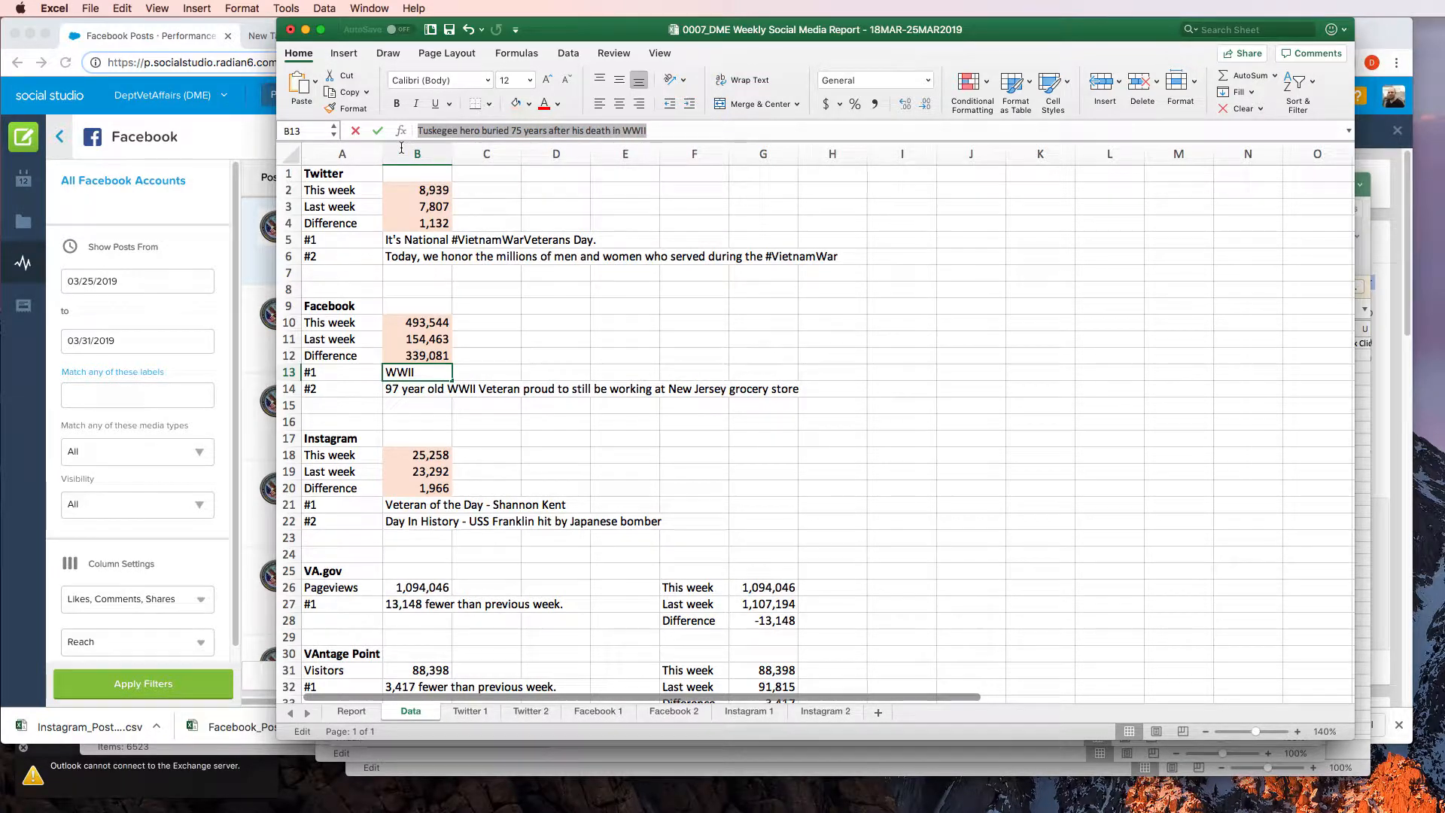
key(super+v)
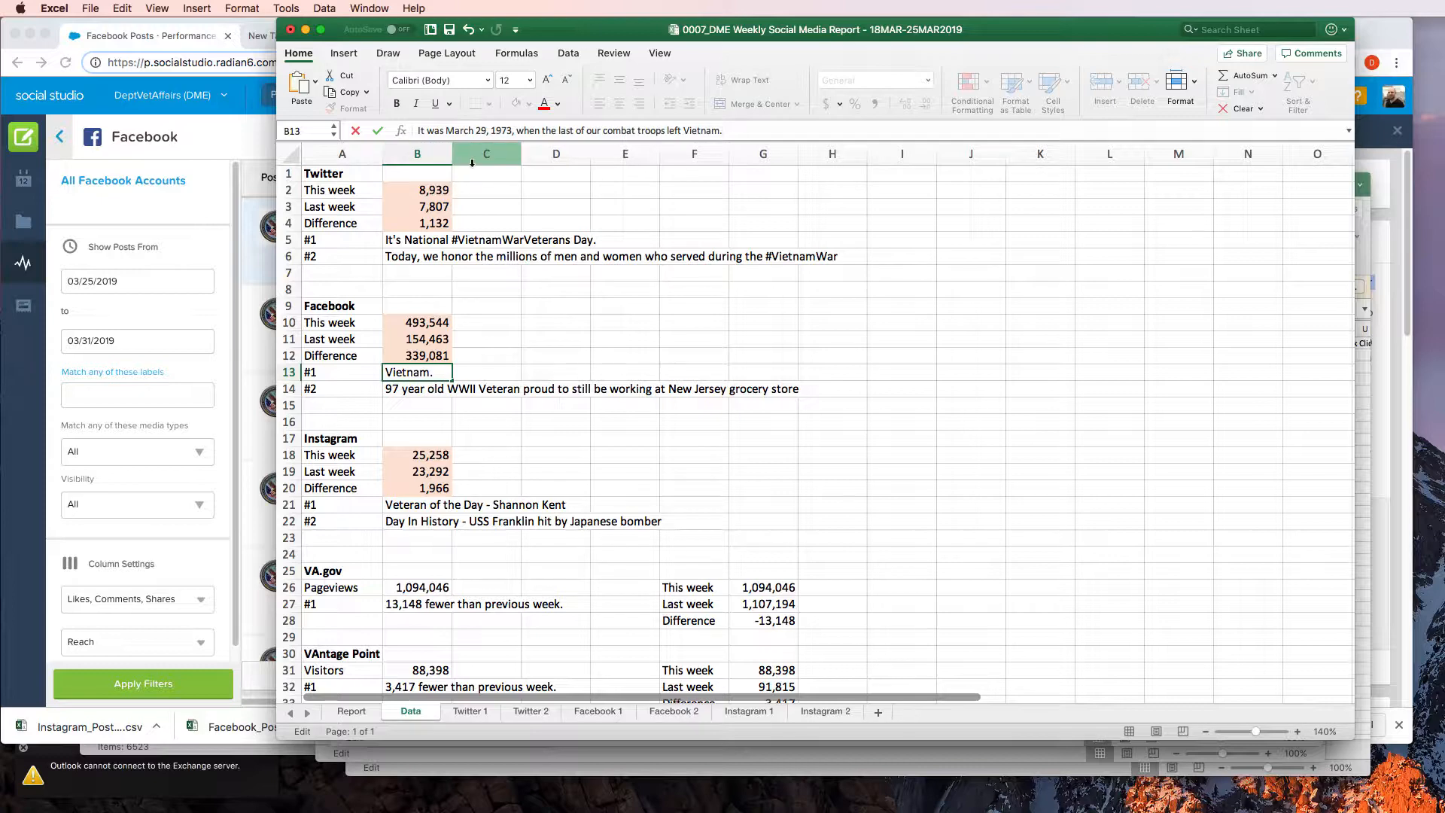
key(Return)
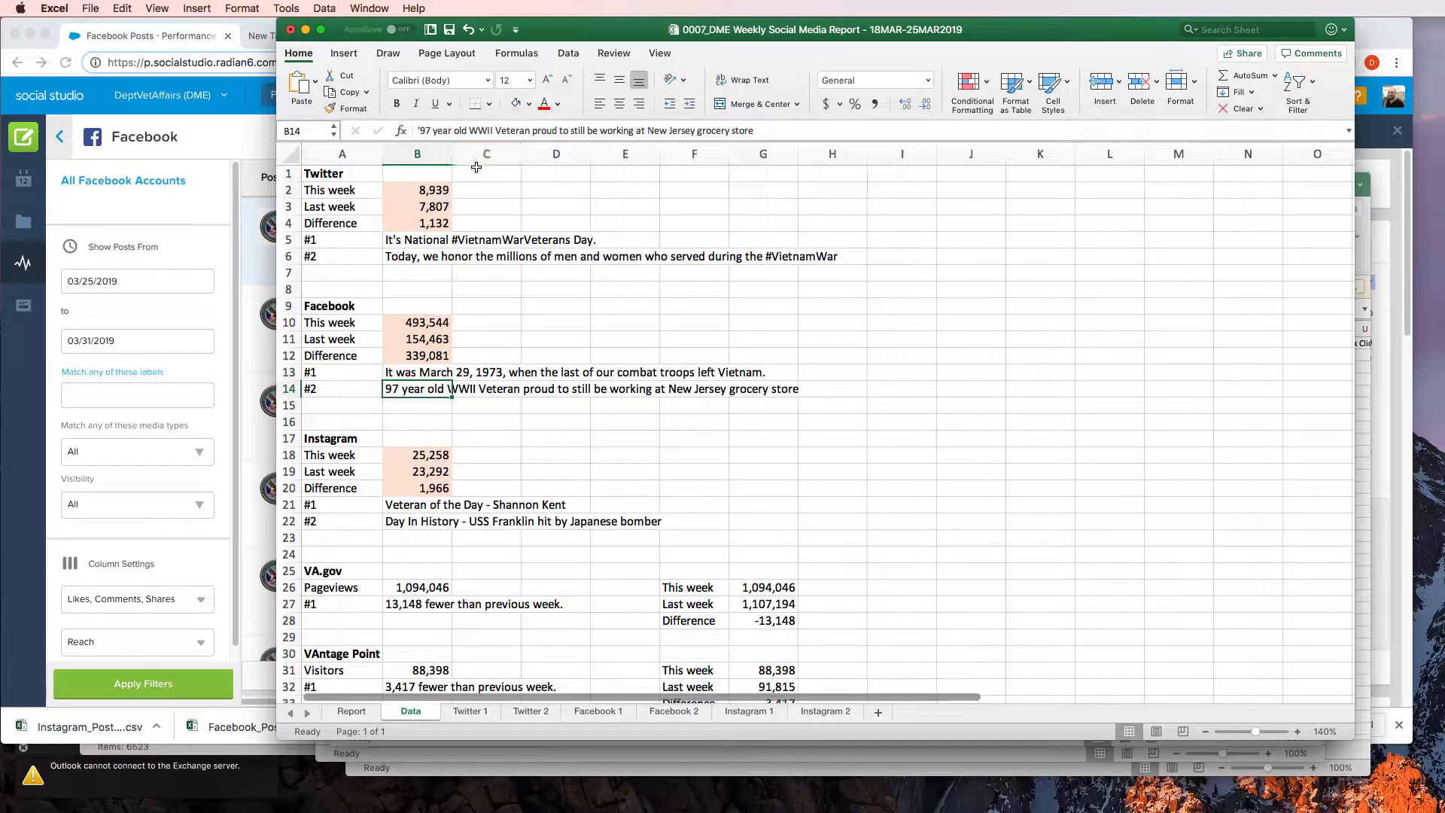
Switch to Social Studio and open the details of the Facebook post with the second-most likes
key(super+Tab)
click(581, 308)
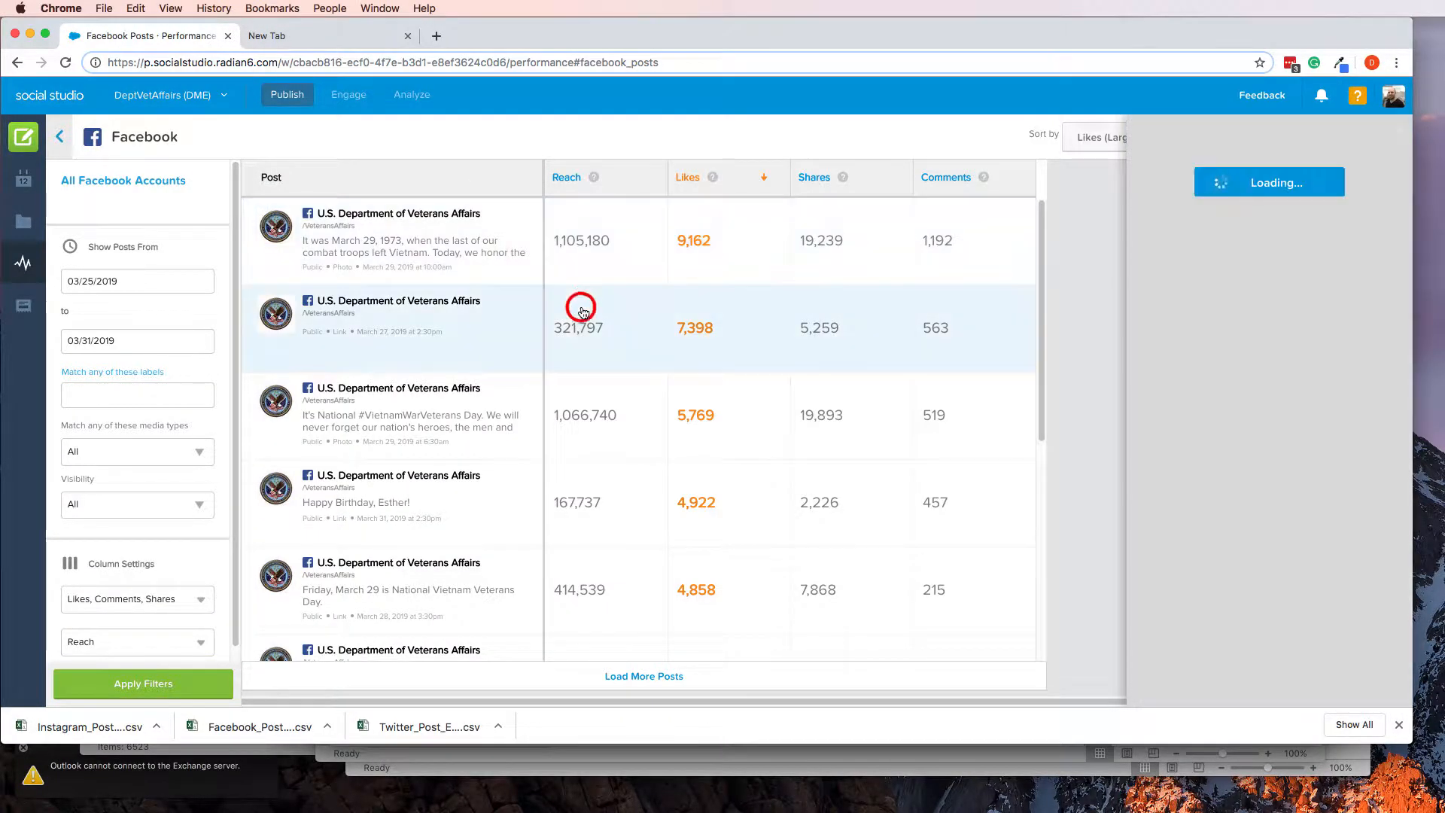
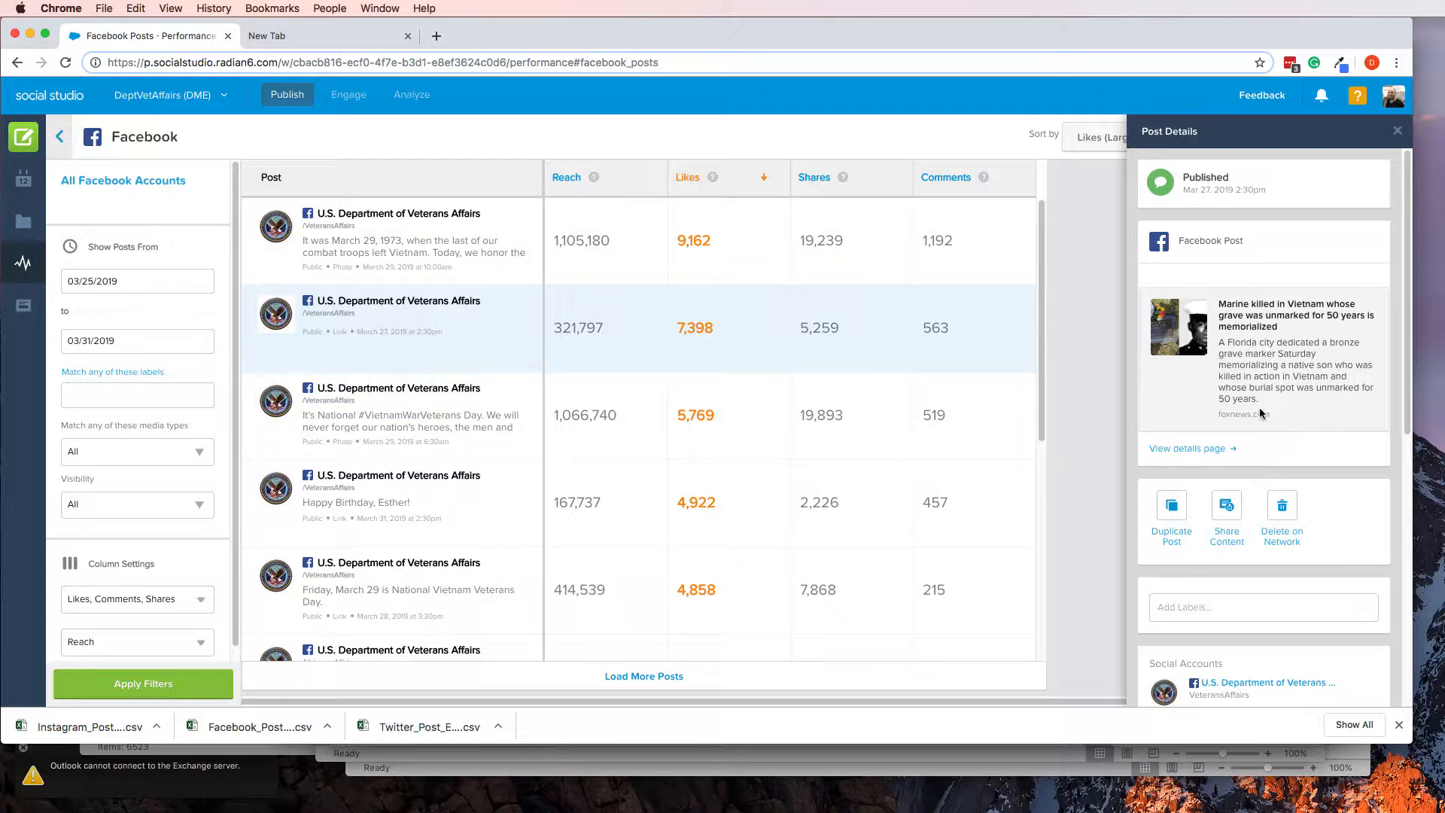
Open the Facebook post with the third-most likes and copy "It's National #VietnamWarVeterans Day." from its details
click(423, 442)
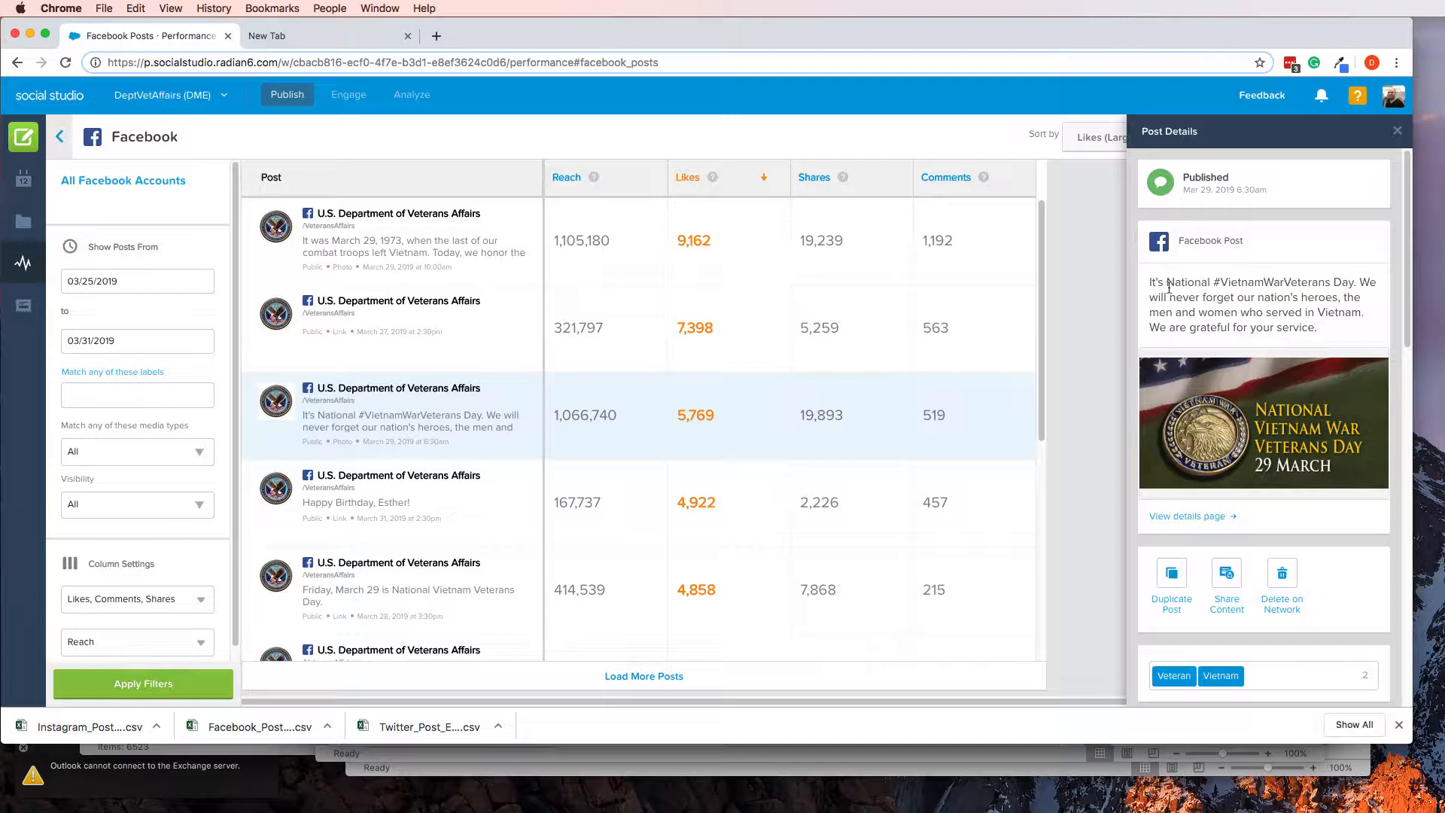
drag(1151, 282, 1334, 282)
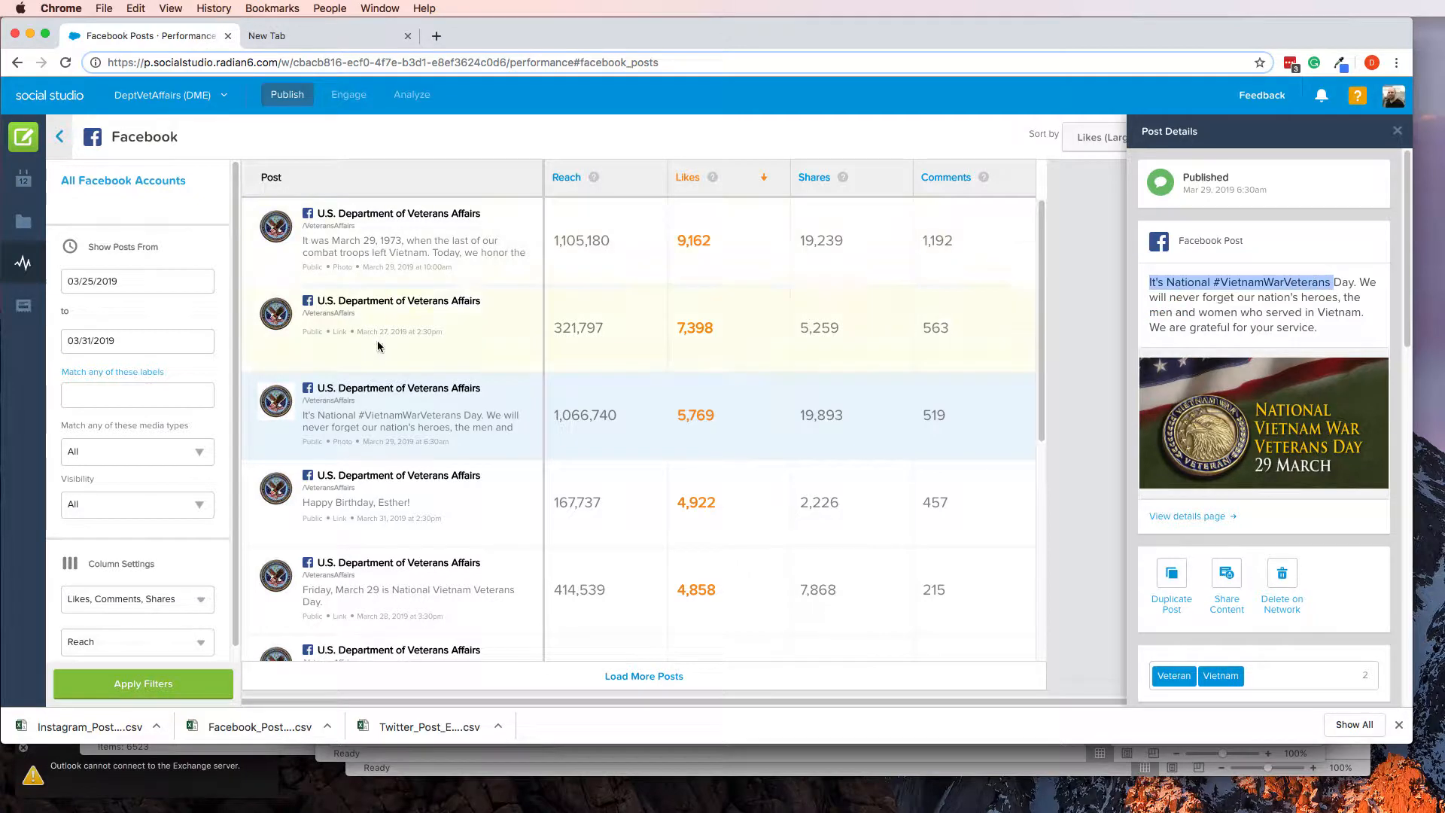
click(380, 345)
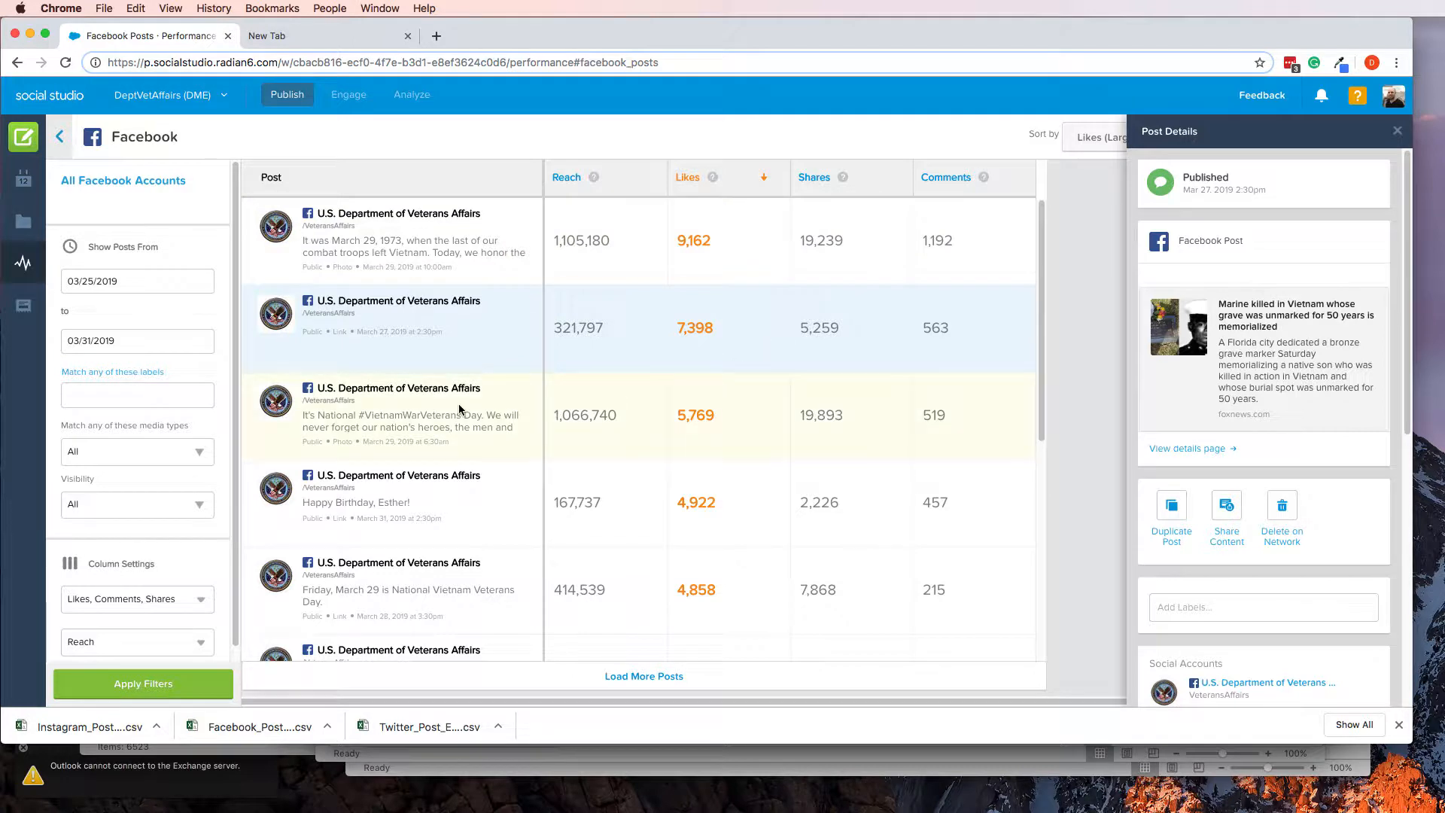
click(571, 429)
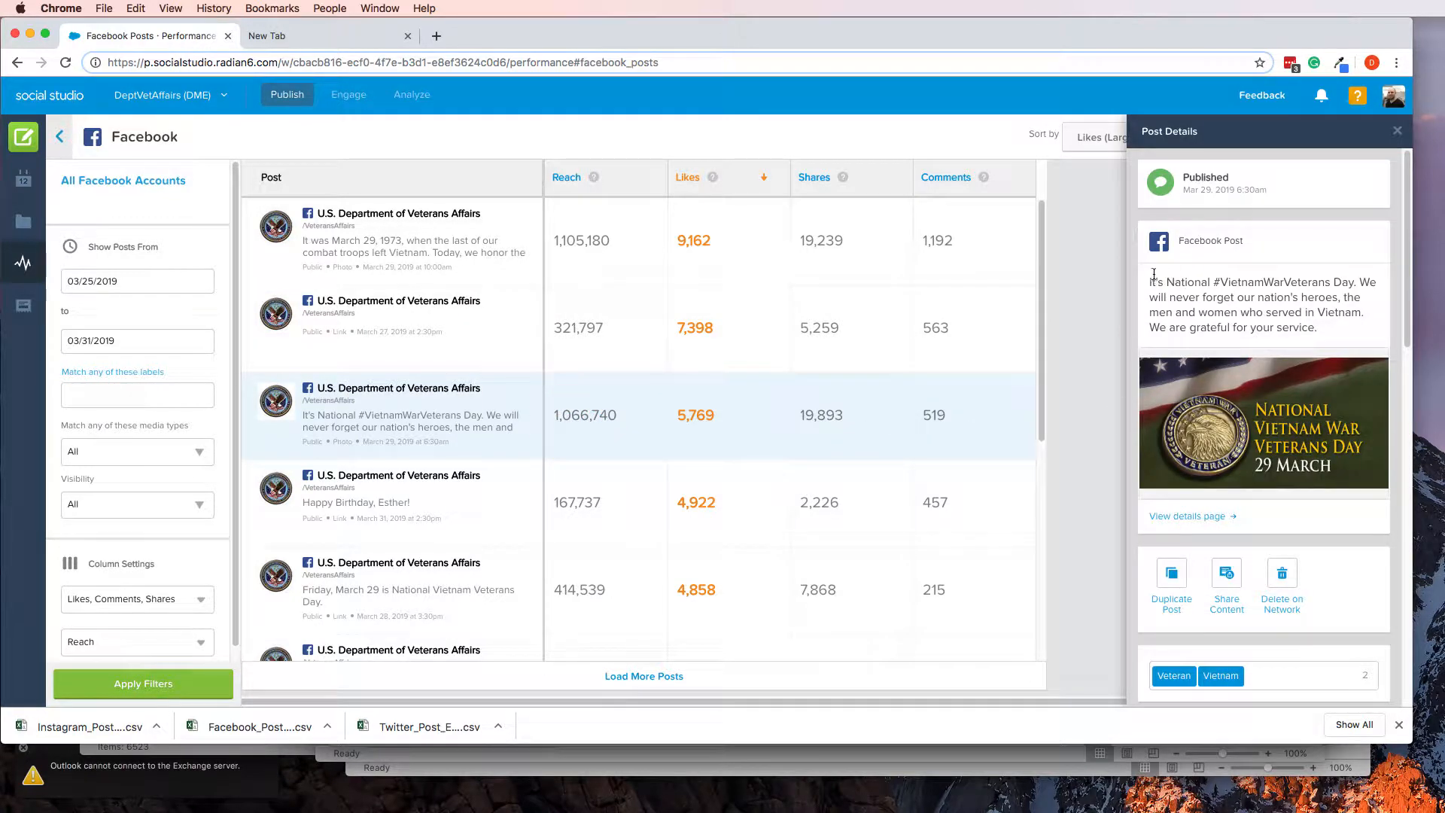
drag(1151, 280, 1360, 287)
key(super+c)
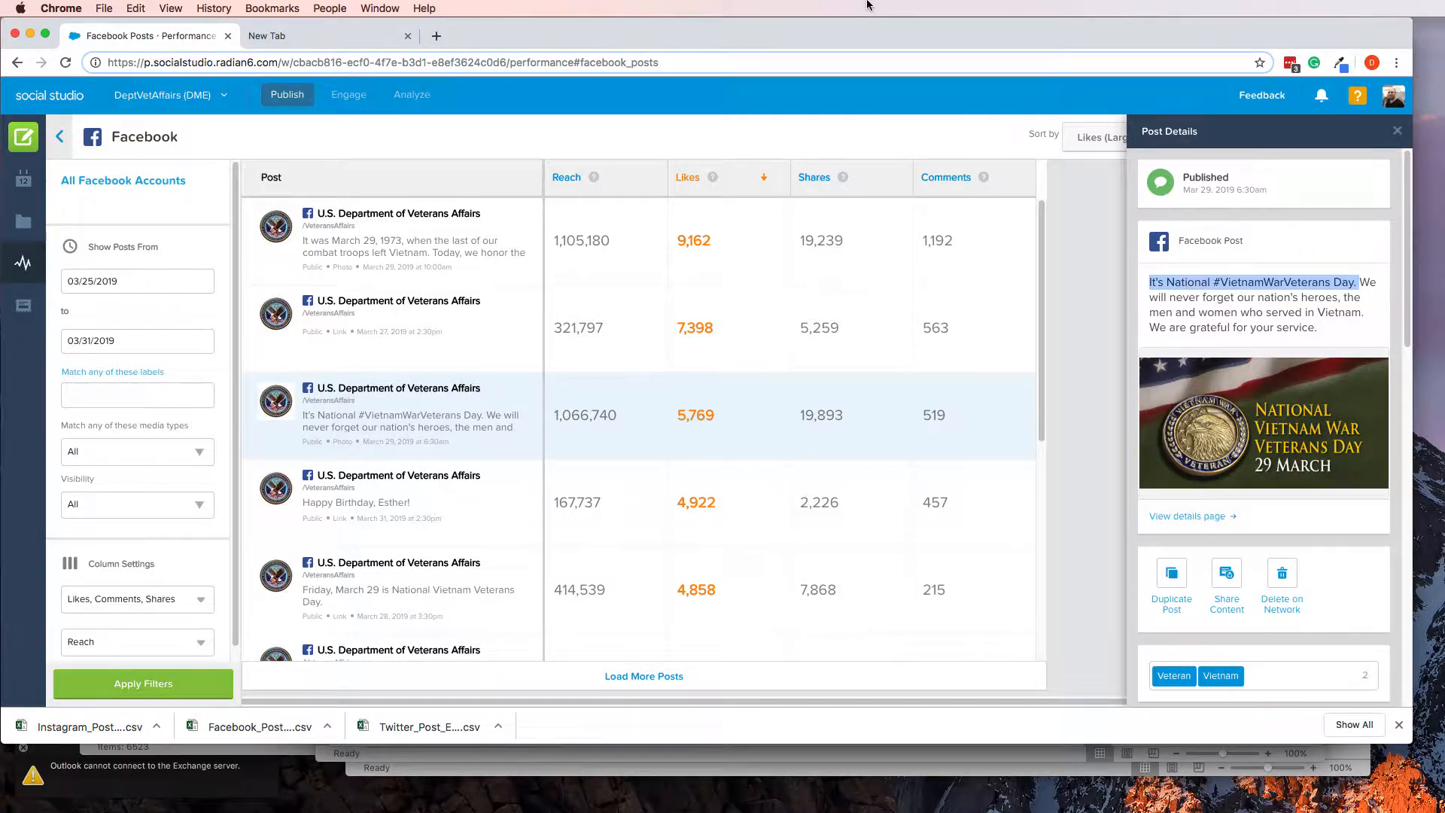
Switch to Excel and replace the text in cell B14 with "It's National #VietnamWarVeterans Day."
key(super+Tab)
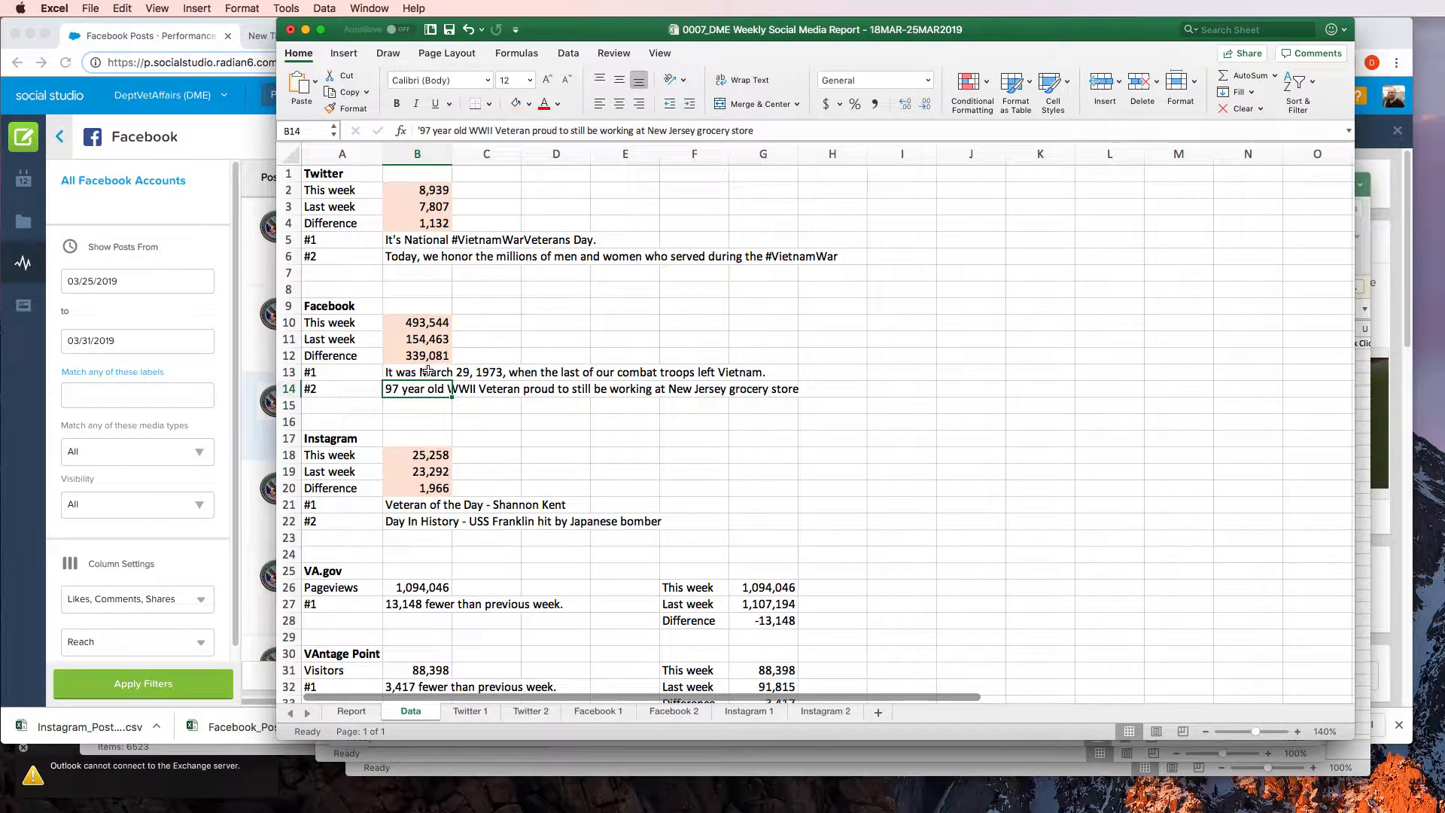
click(547, 132)
triple_click(547, 131)
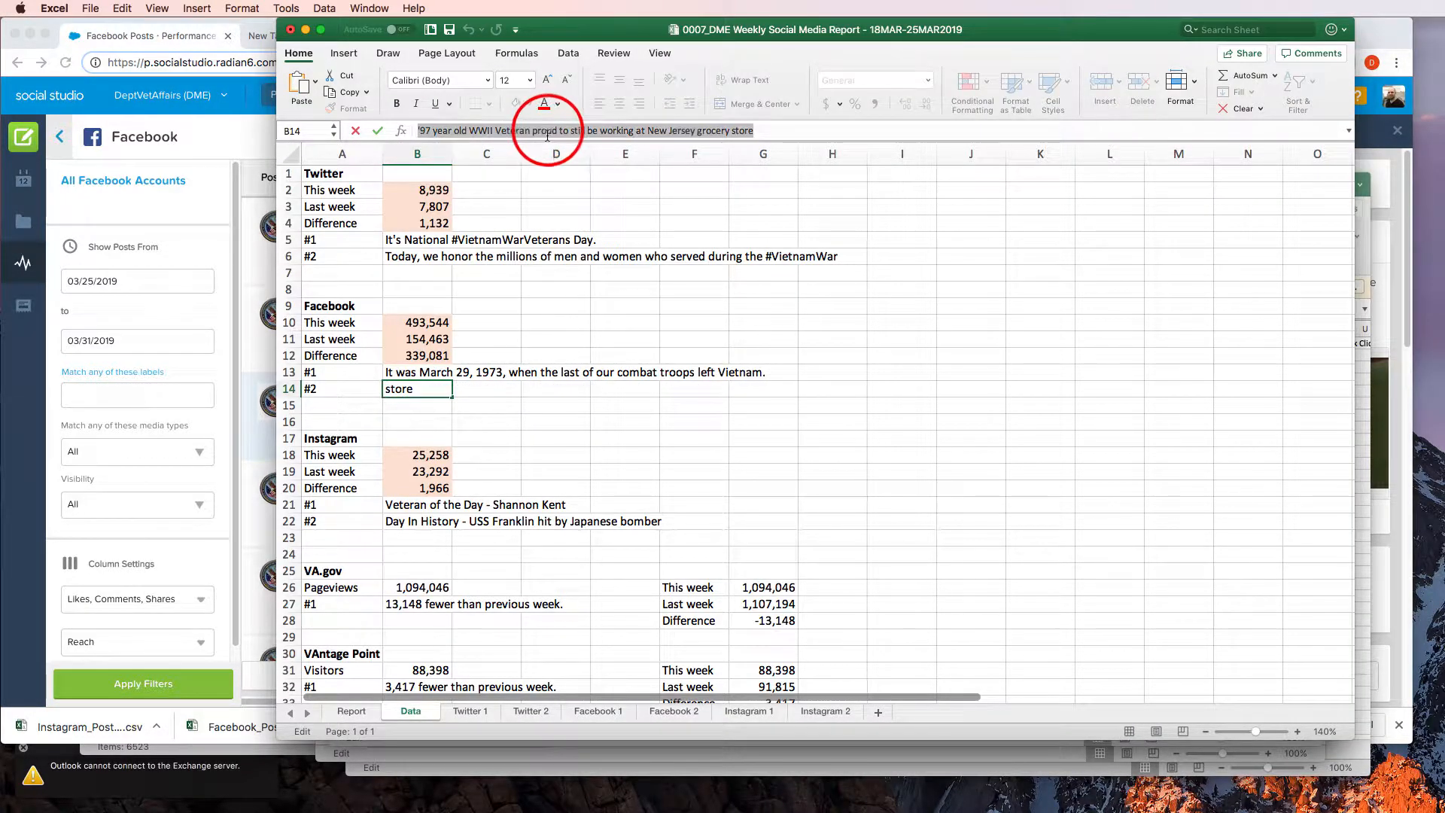
key(super+v)
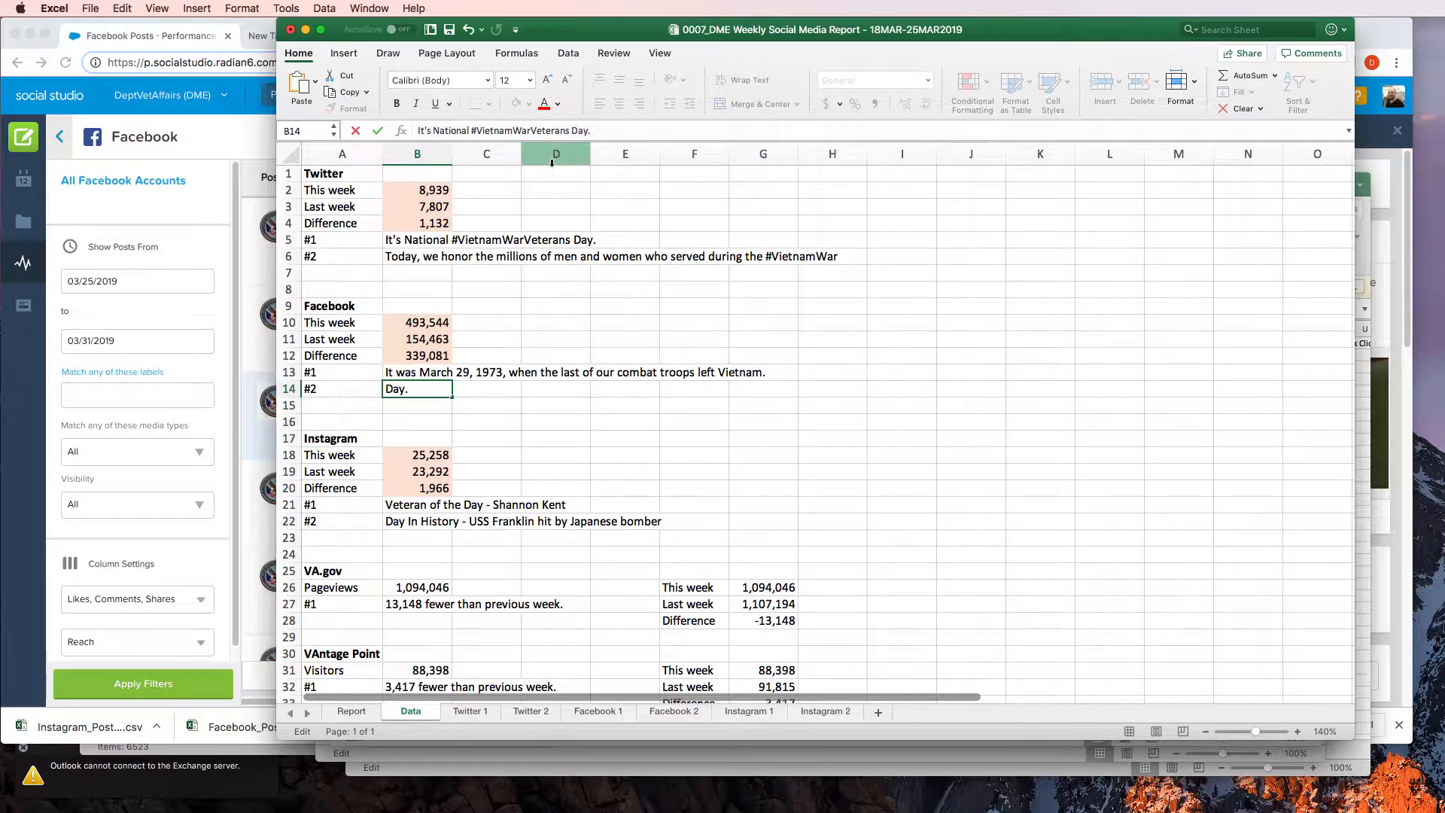
key(Return)
Switch to Social Studio, leave the Facebook report and open the Instagram Posts report
click(238, 418)
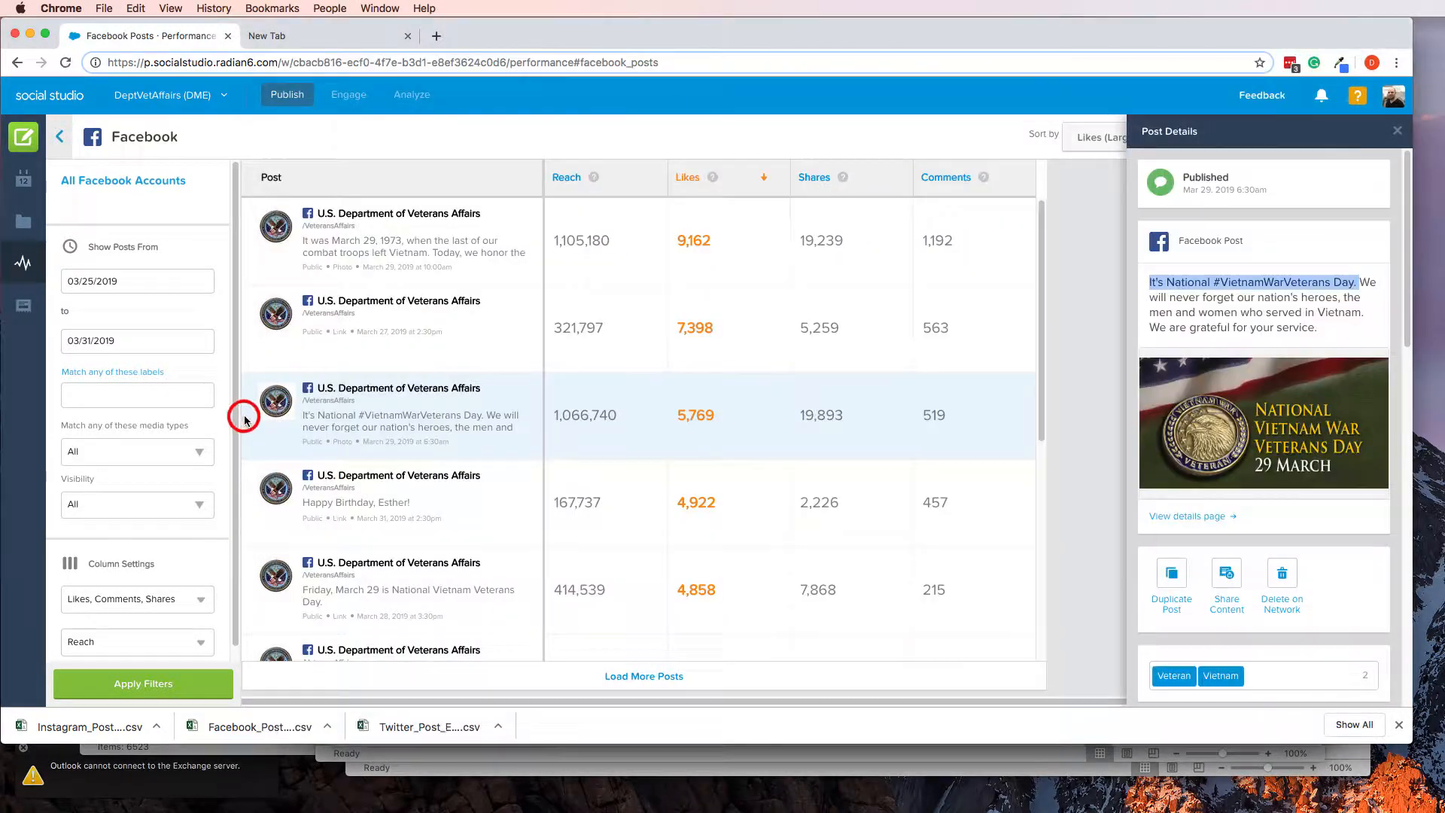
click(445, 520)
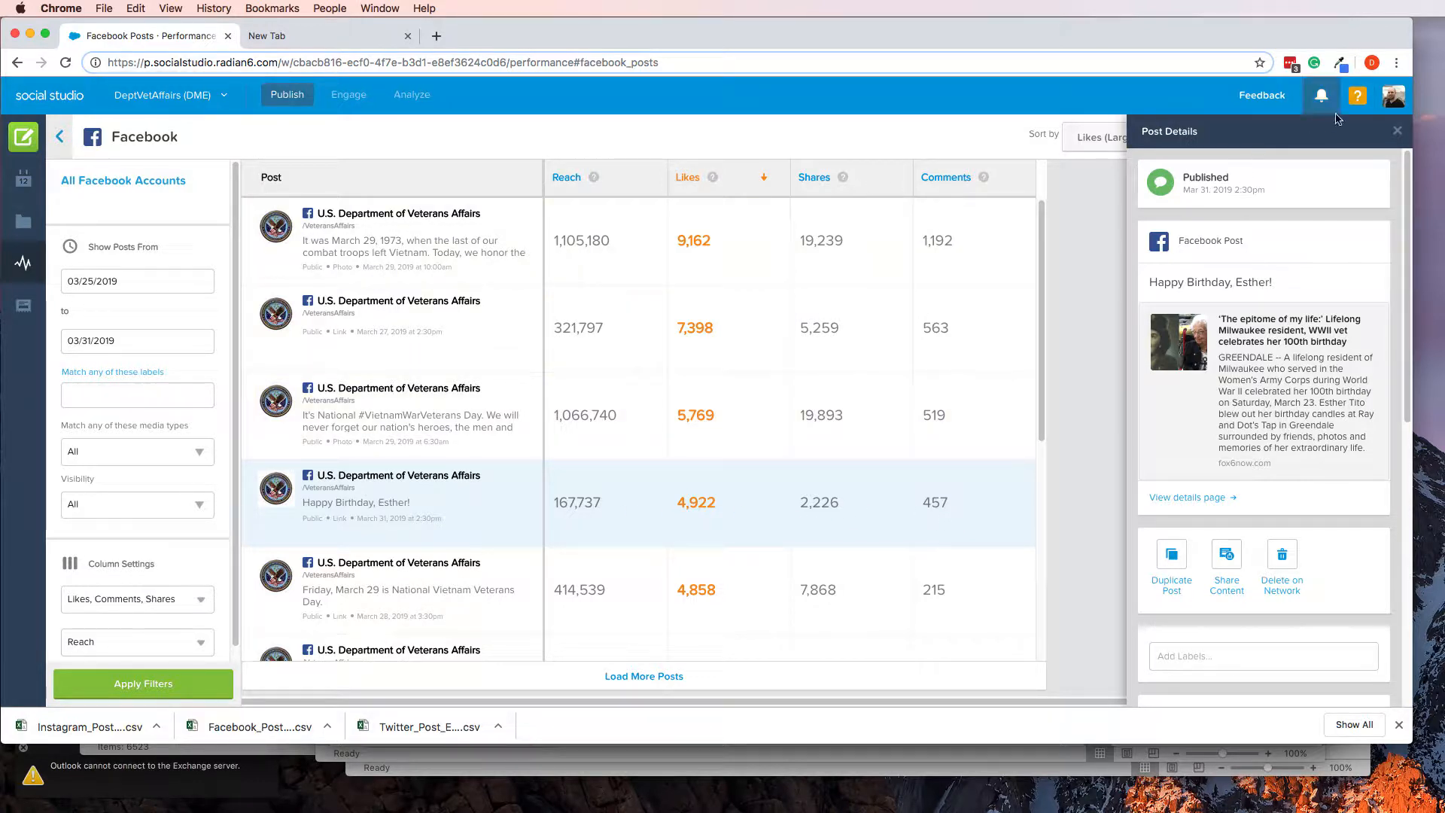
click(1396, 131)
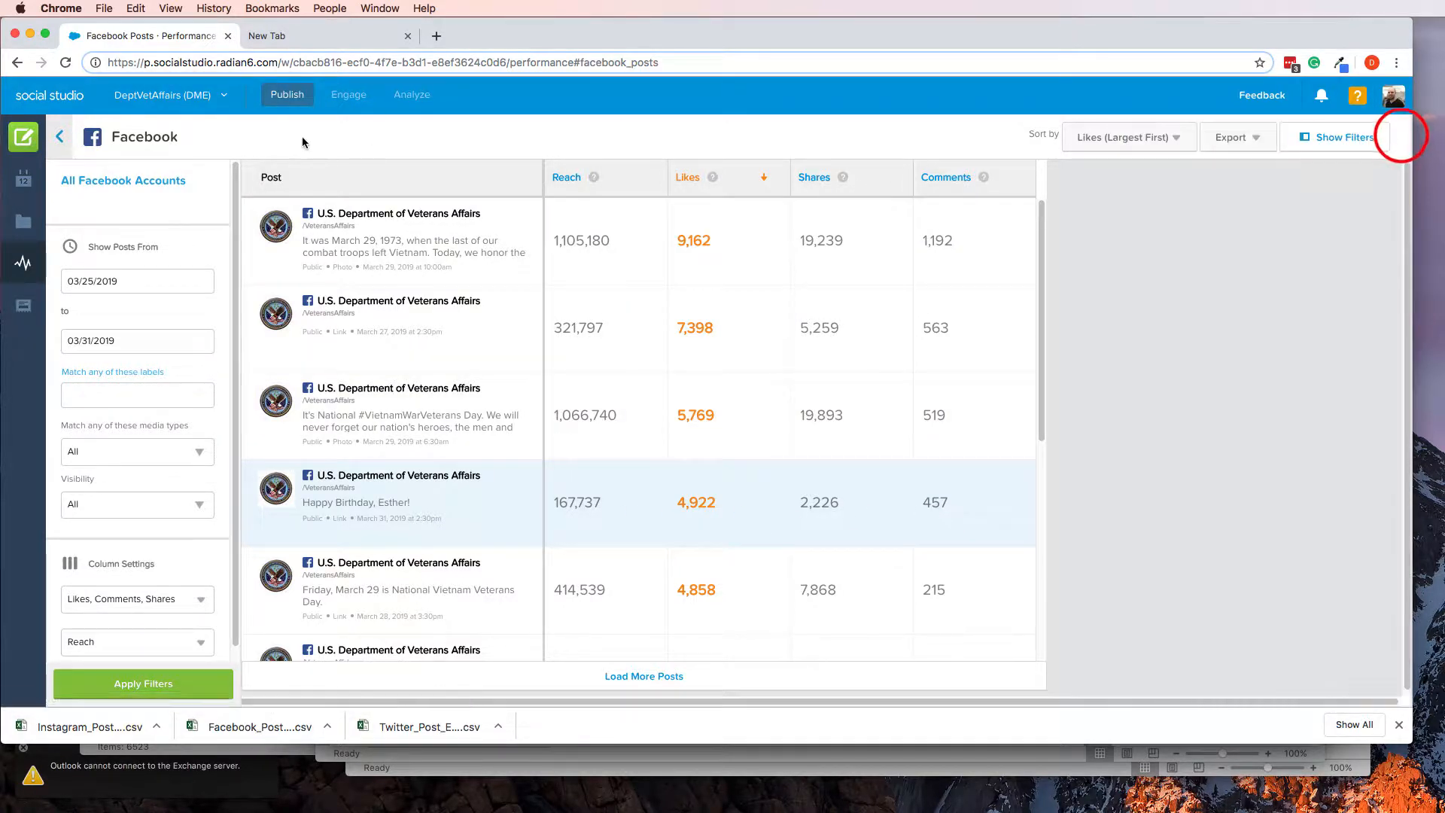
click(60, 136)
scroll(482, 527, down, 10)
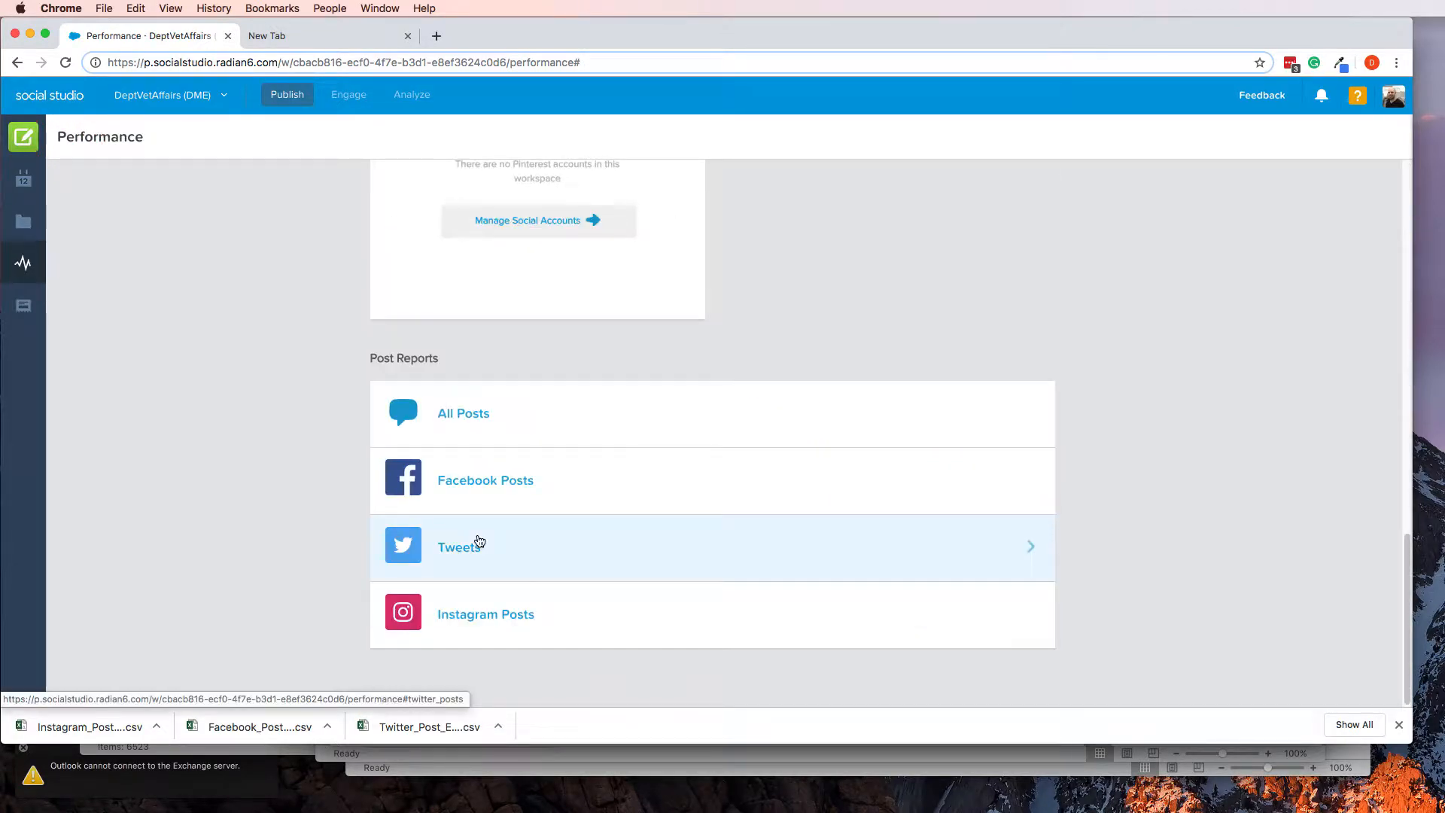
click(475, 621)
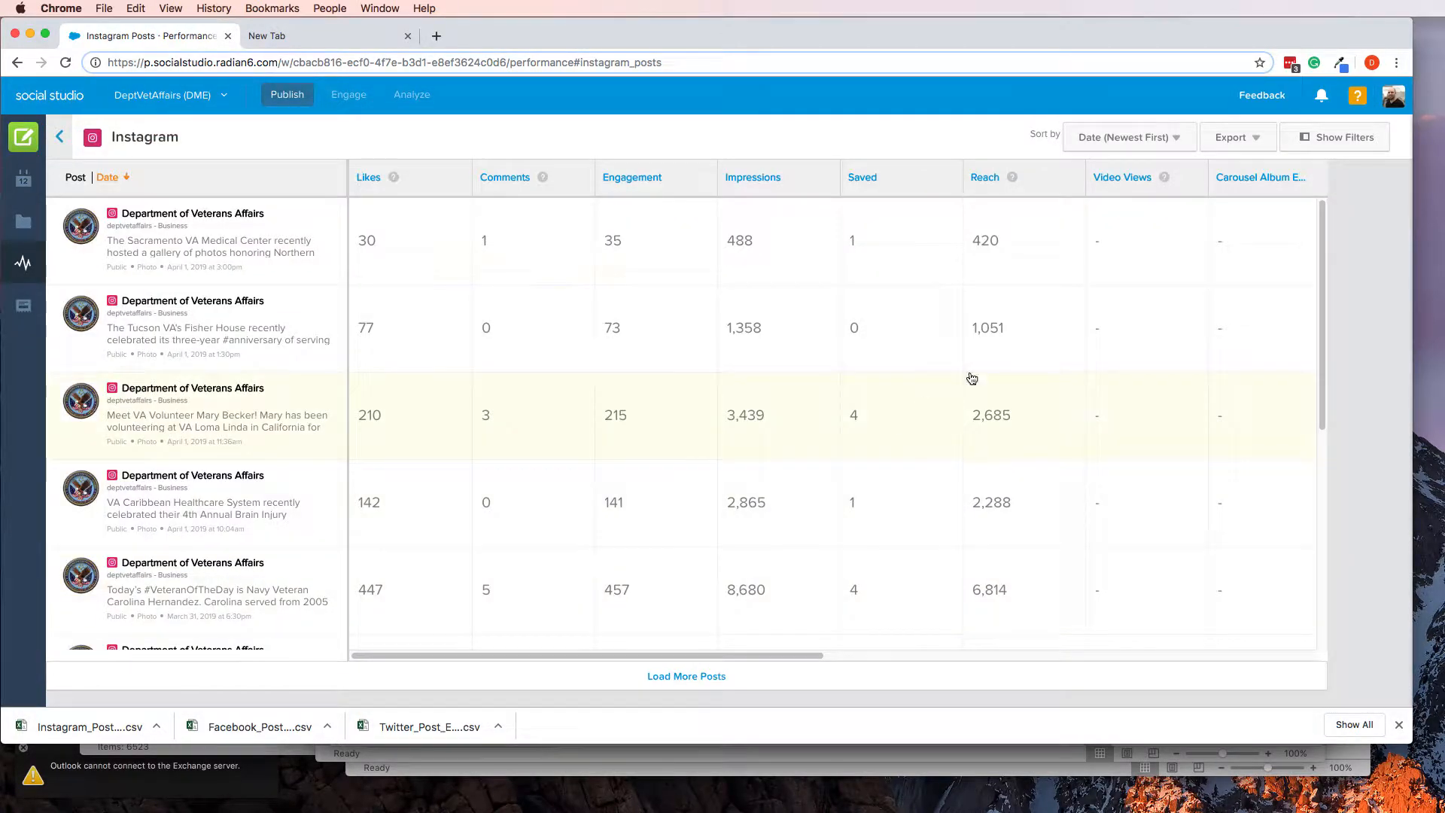
Filter the Instagram posts to the date range 03/25/2019 to 03/31/2019
click(1344, 138)
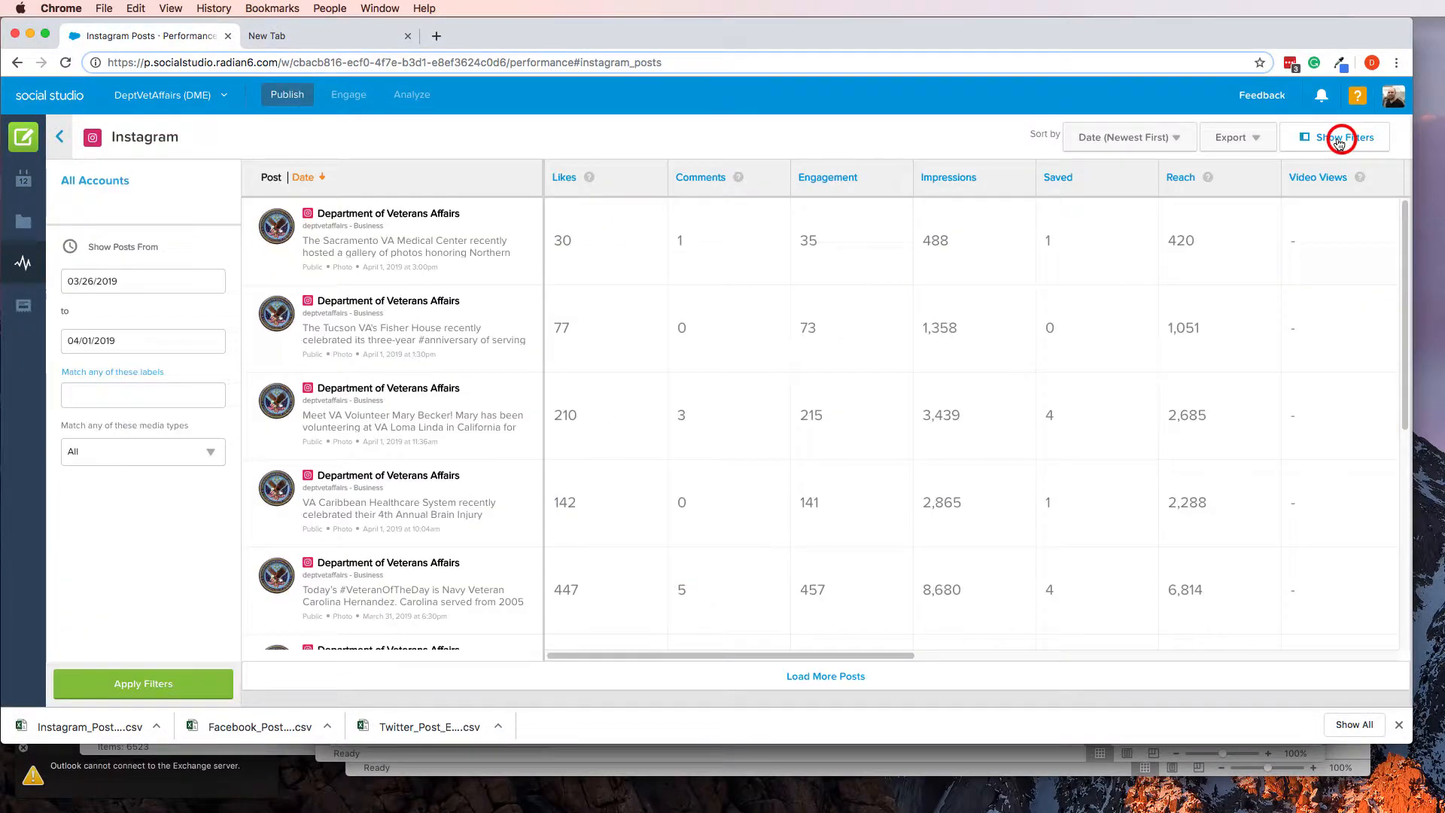
click(135, 282)
click(111, 469)
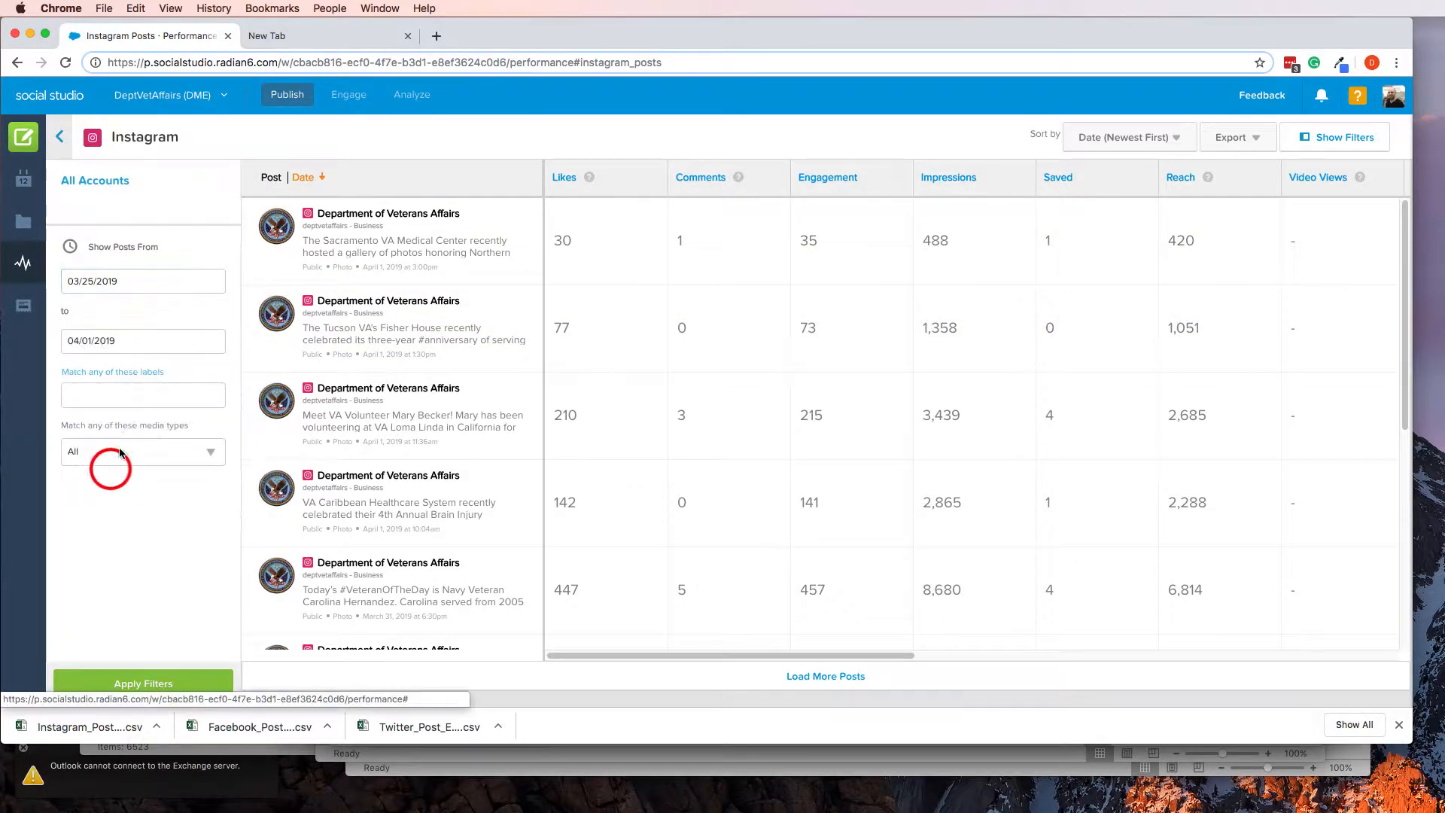
click(142, 335)
click(74, 374)
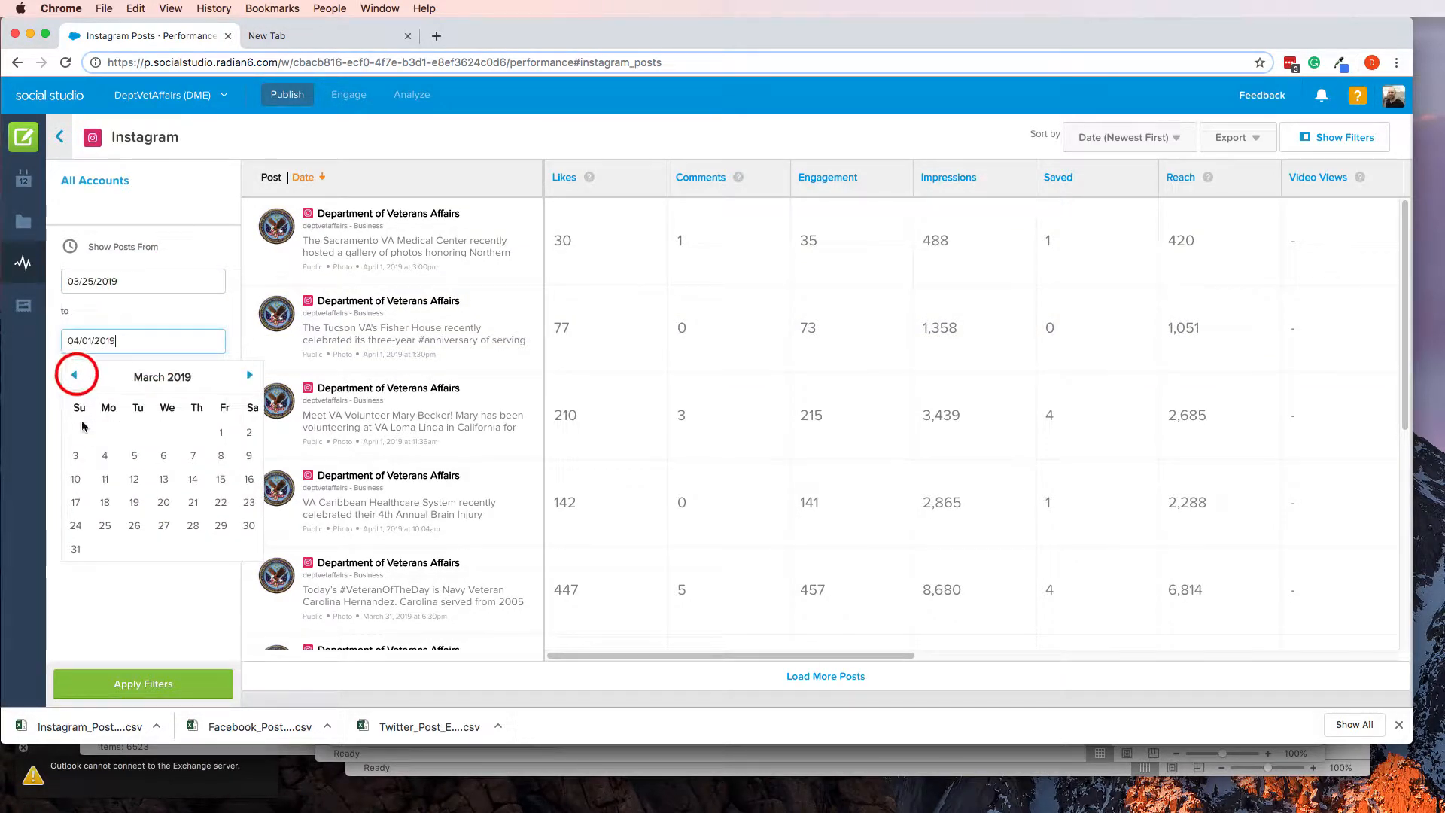
click(76, 549)
click(118, 688)
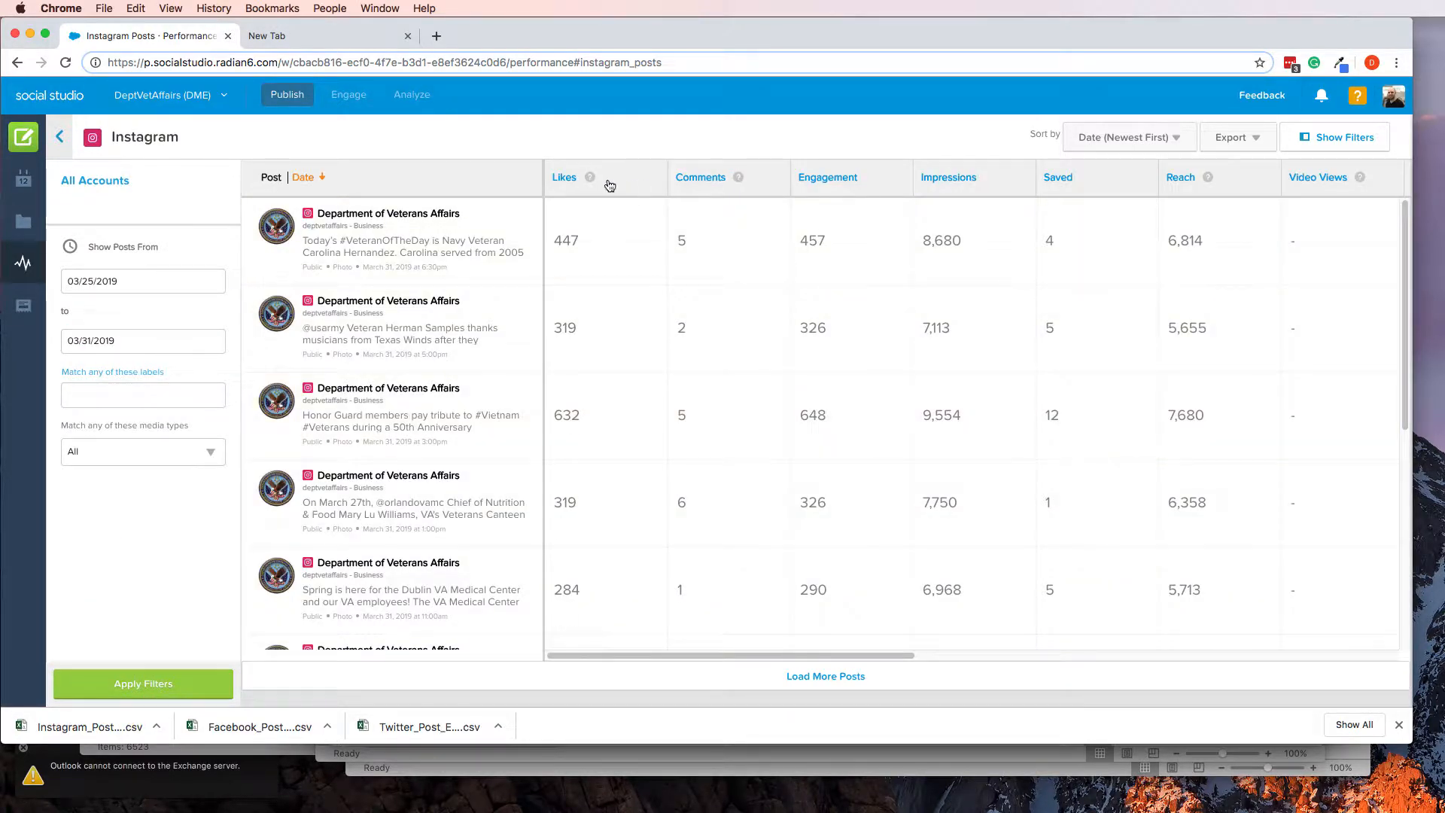
Sort the Instagram posts by engagement, largest first, and copy "Today's #VeteranOfTheDay is Army Veteran Audie Murphy." from the top post's details
click(821, 180)
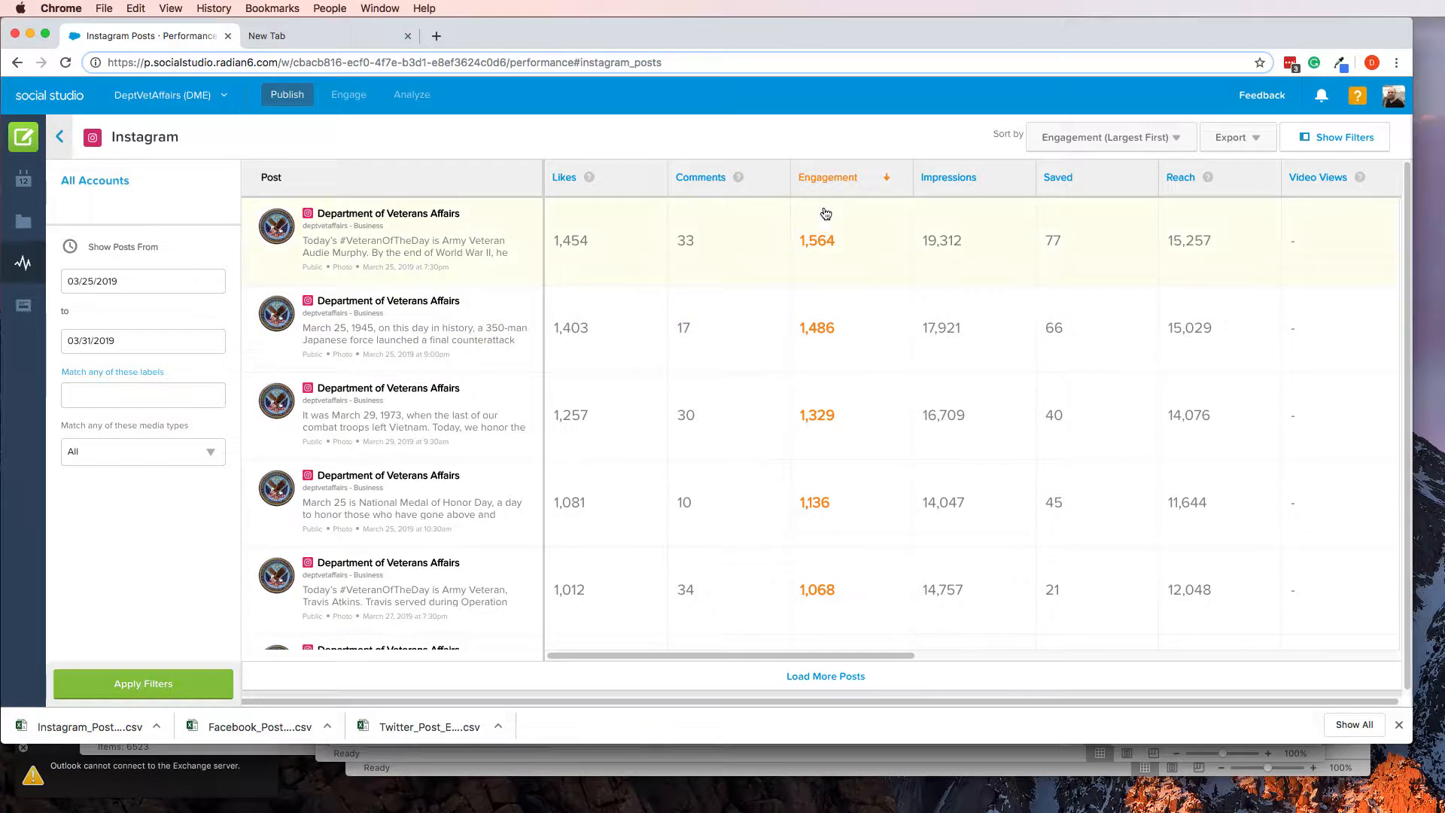
click(454, 232)
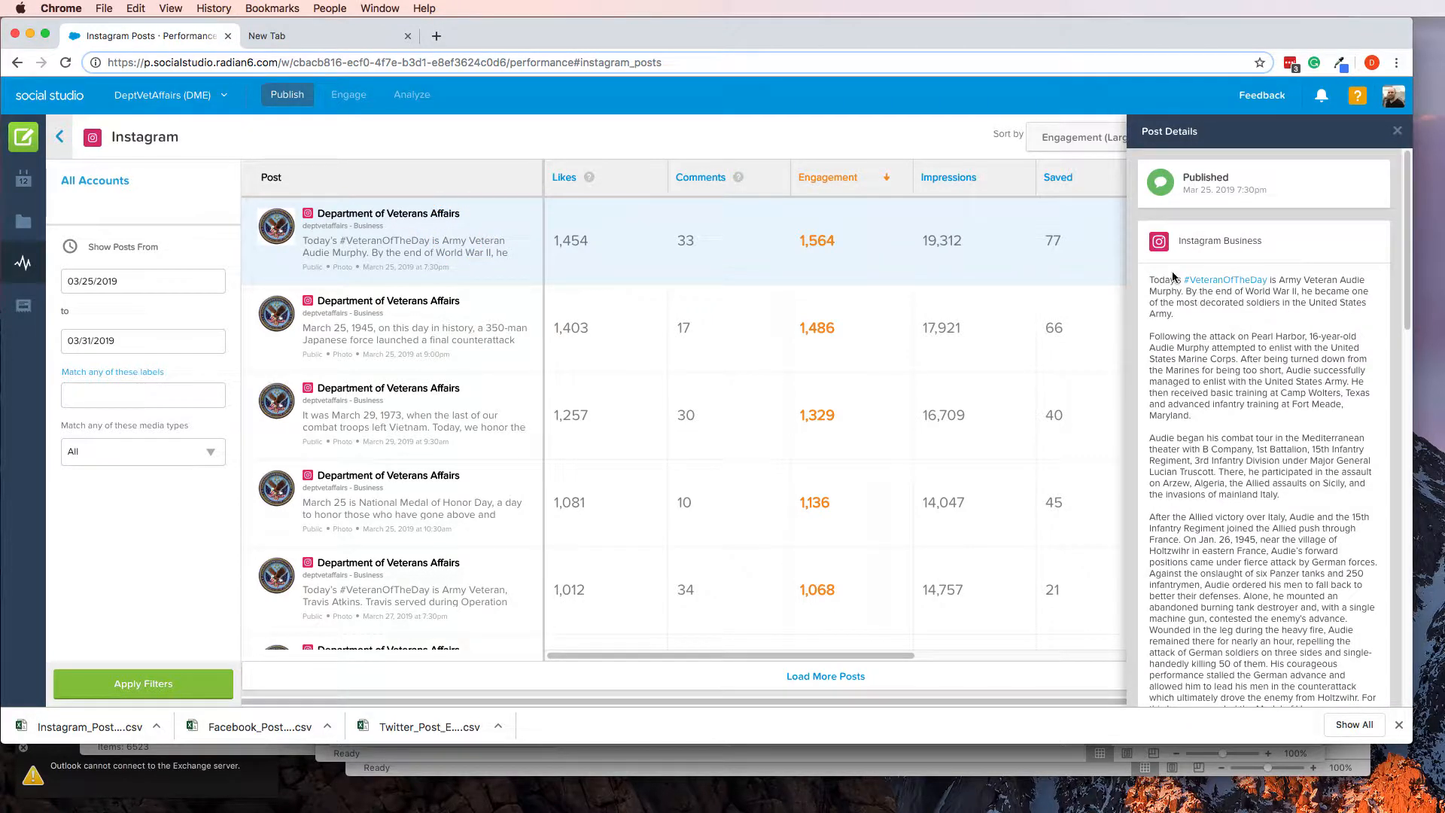
click(1151, 277)
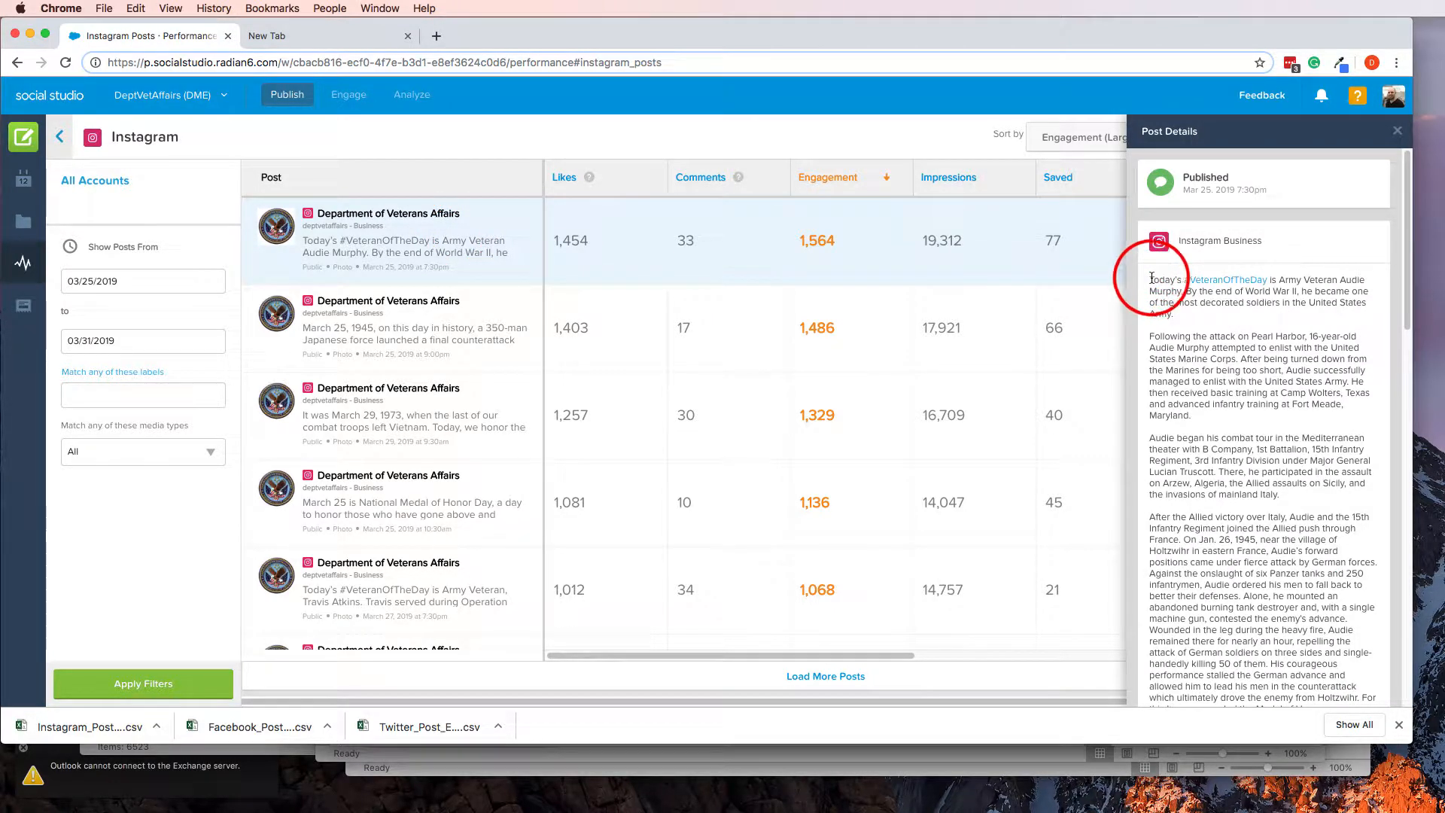
drag(1151, 277, 1213, 273)
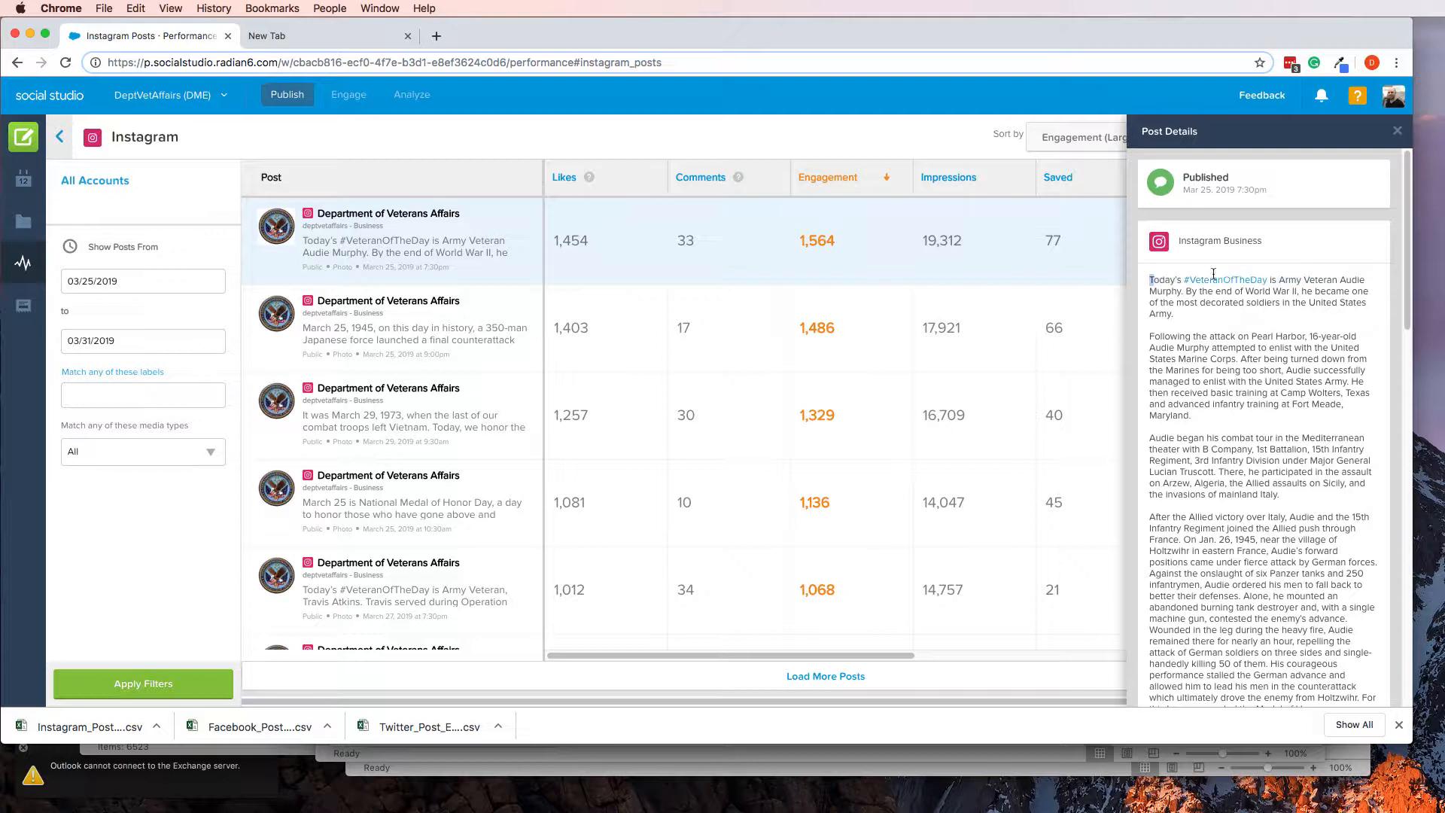
click(1158, 280)
drag(1151, 279, 1183, 292)
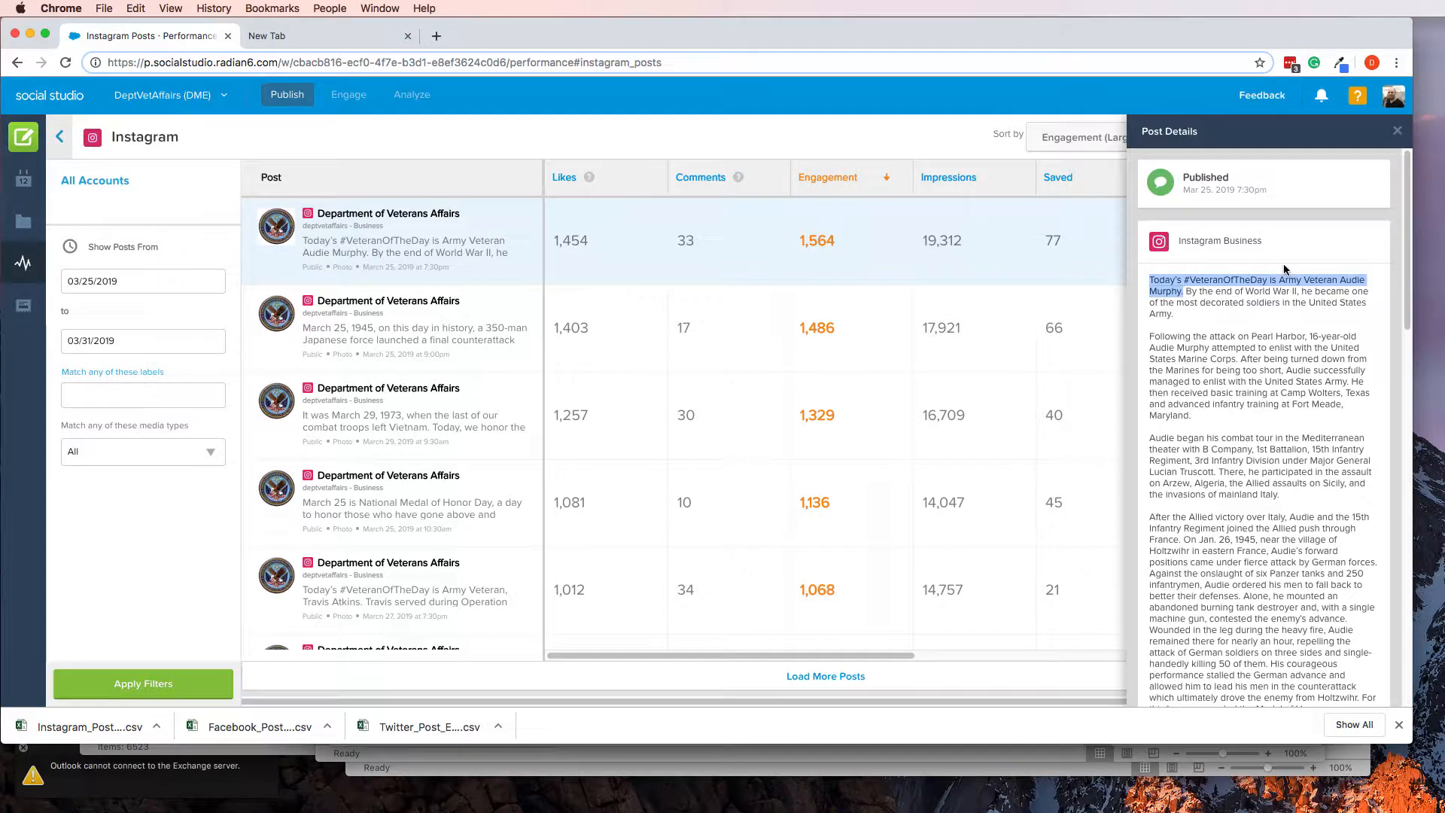
key(super+c)
Switch to Excel and replace the text in cell B21 with "Today's #VeteranOfTheDay is Army Veteran Audie Murphy."
key(super+Tab)
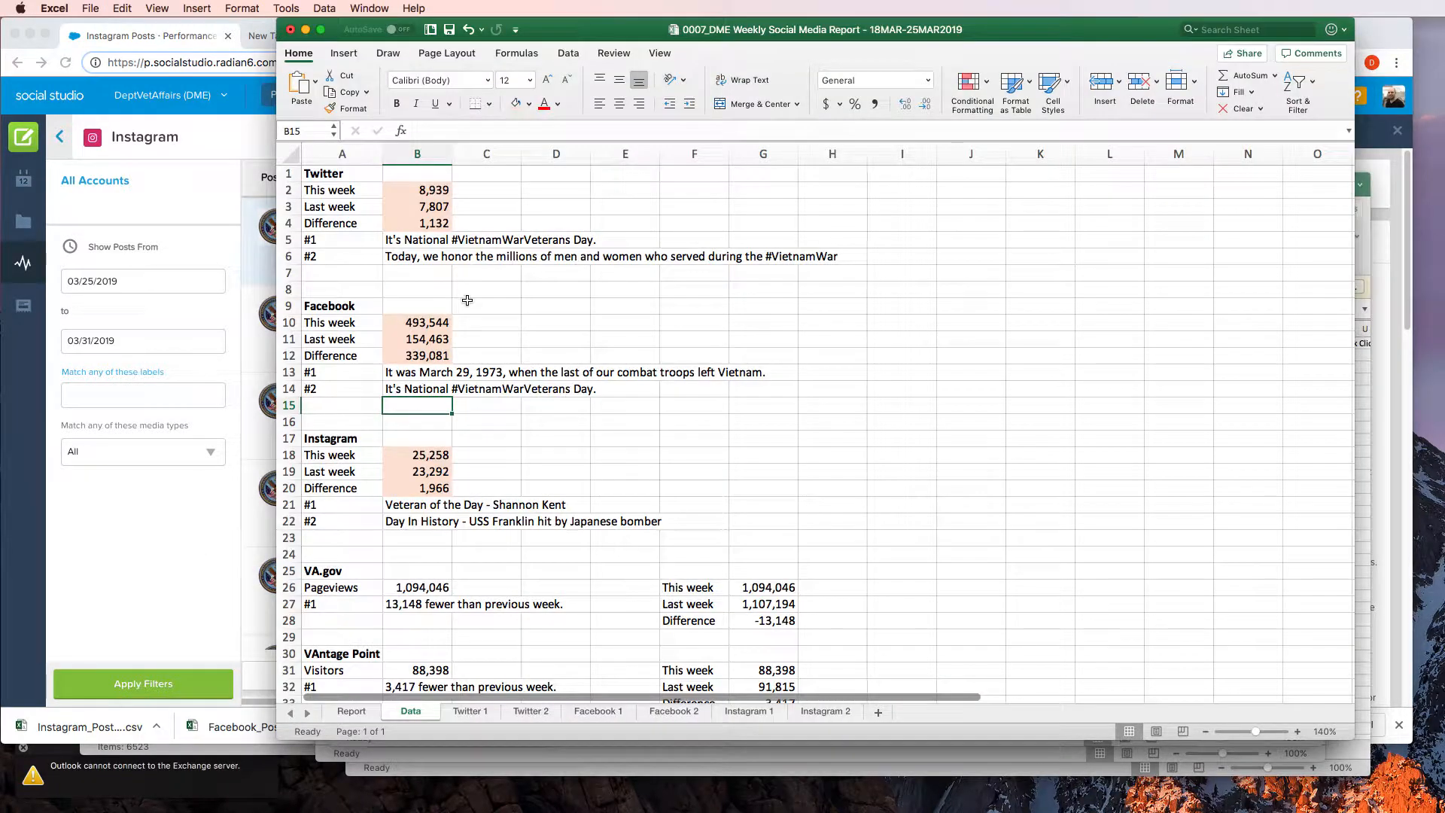
click(414, 505)
triple_click(578, 130)
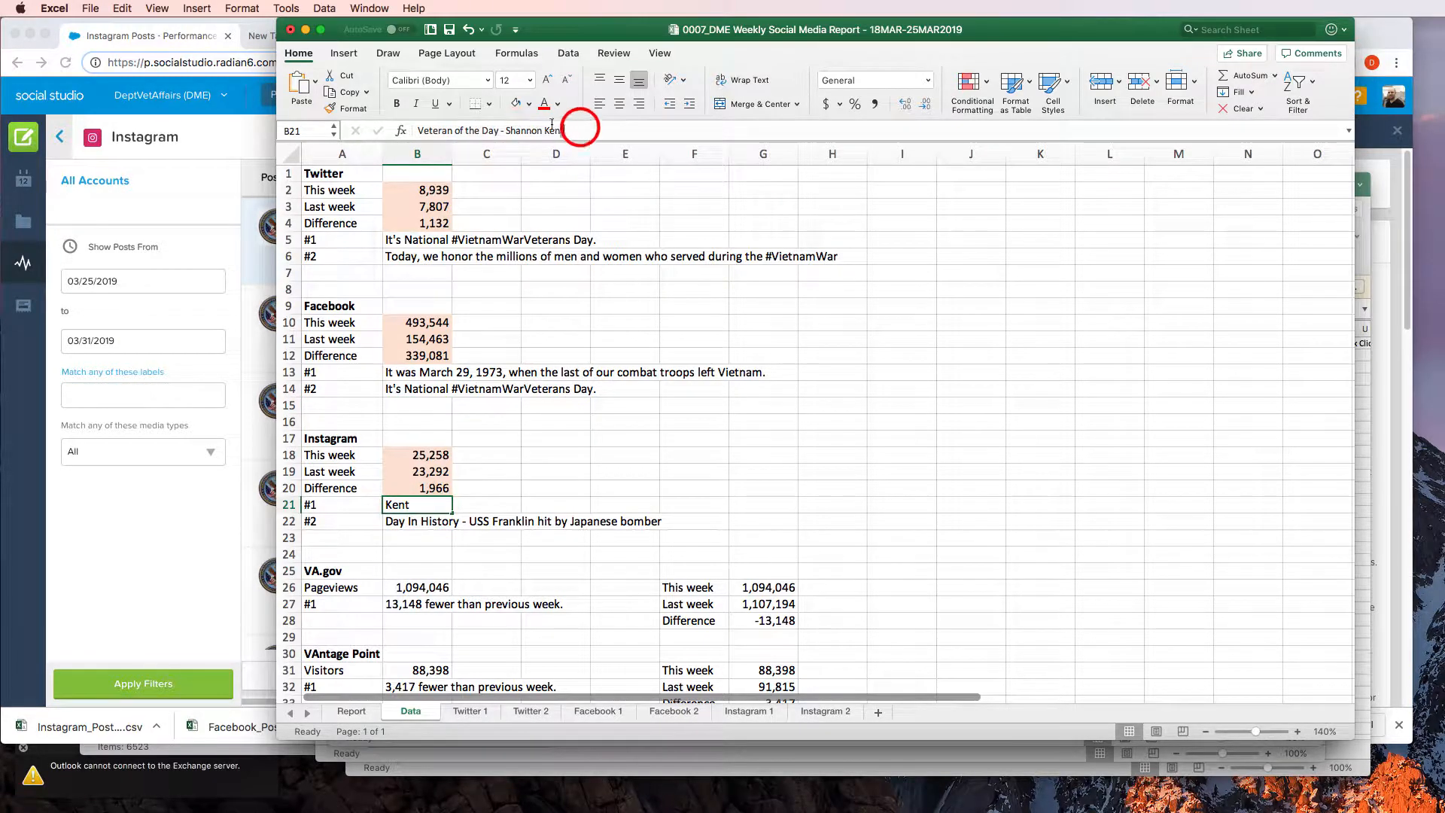
key(super+v)
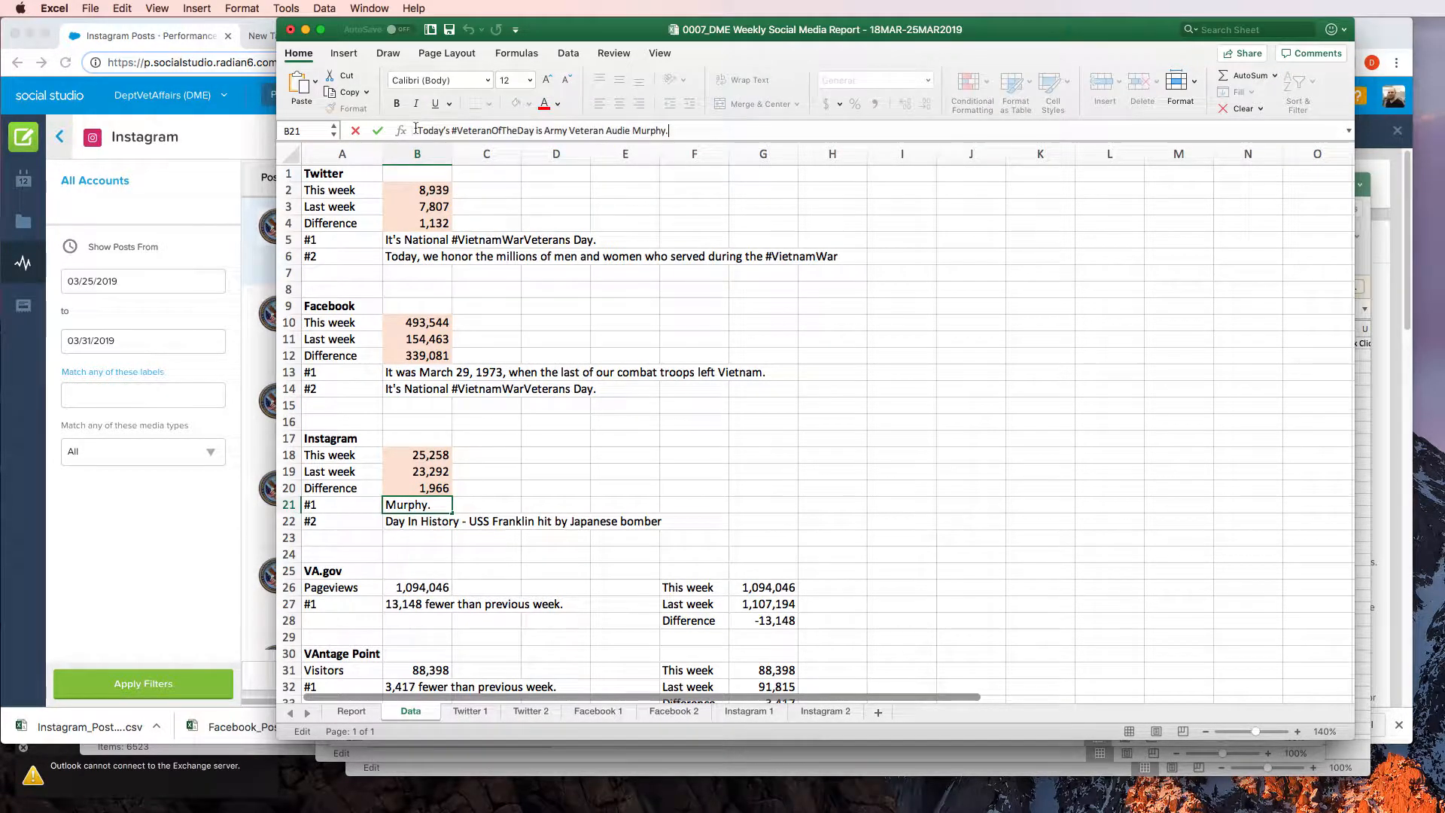
key(Return)
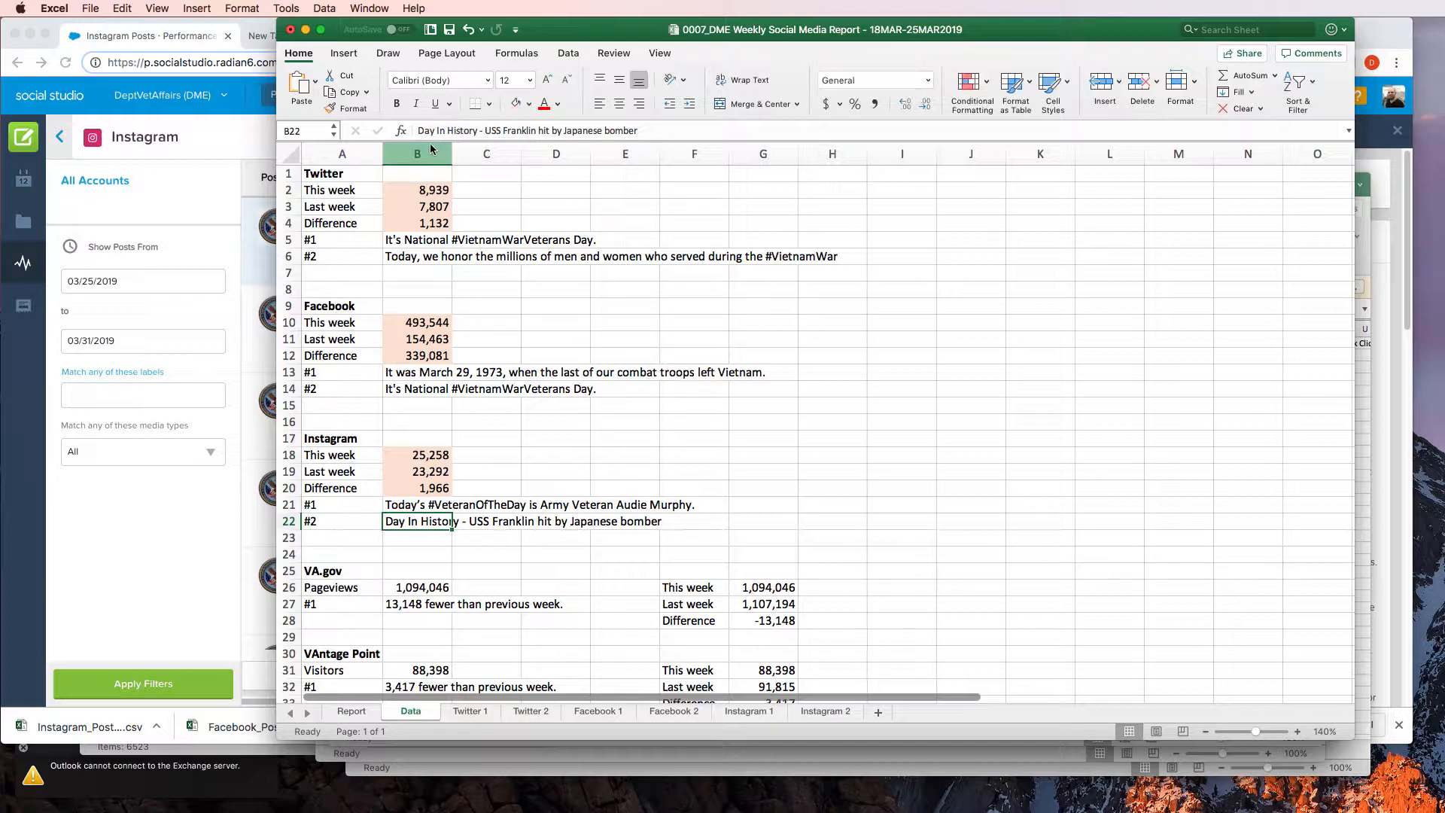
Switch to Social Studio and copy the second-ranked Instagram post's opening text, from "March 25, 1945" through "Iwo Jima"
key(super+Tab)
click(394, 343)
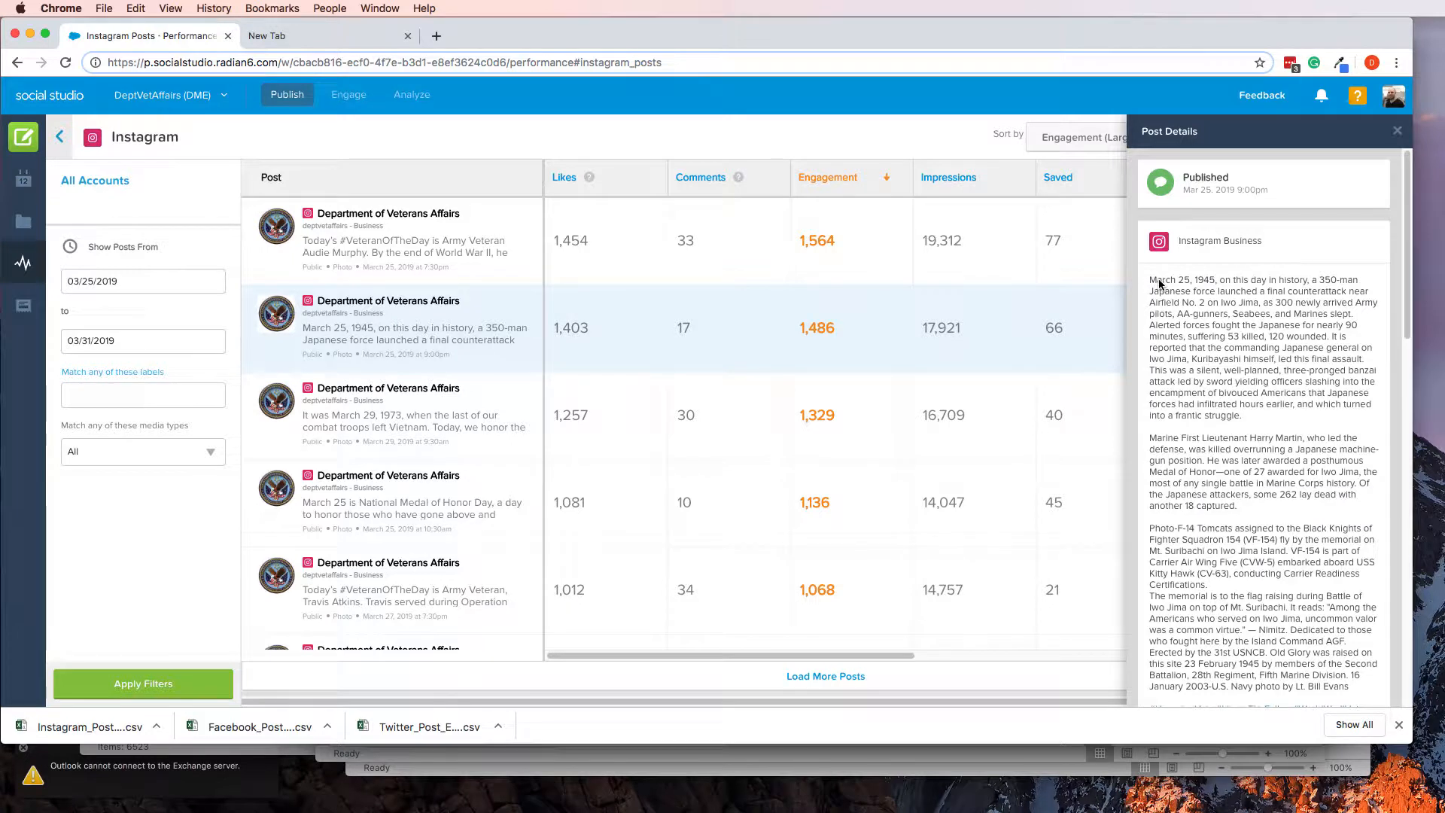
drag(1150, 279, 1253, 308)
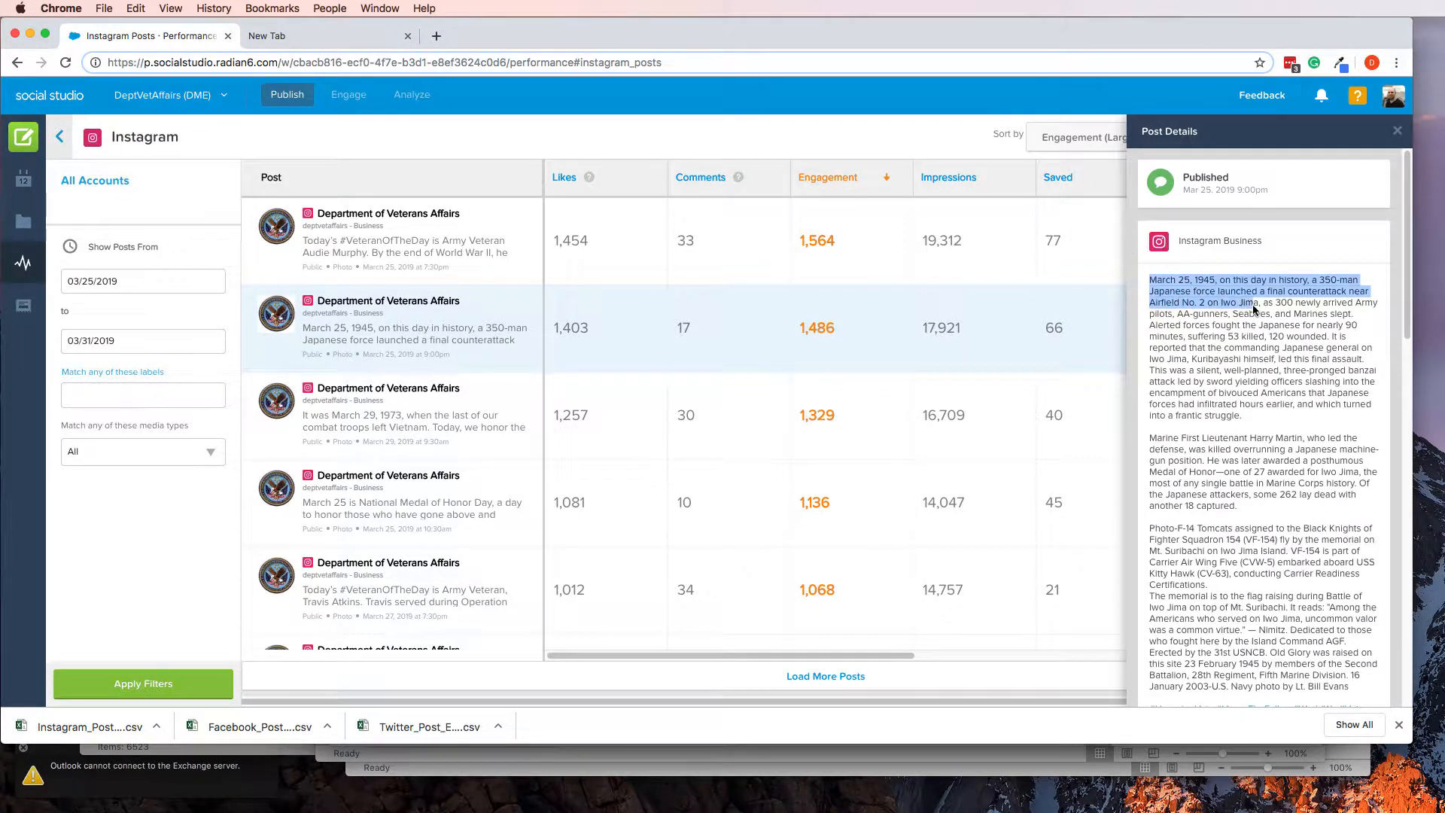
key(super+c)
In Excel, set B22 to "March 25, 1945, on this day in history, a 350-man Japanese force launched a final counterattack near Airfield No. 2 on Iwo Jima"
key(super+Tab)
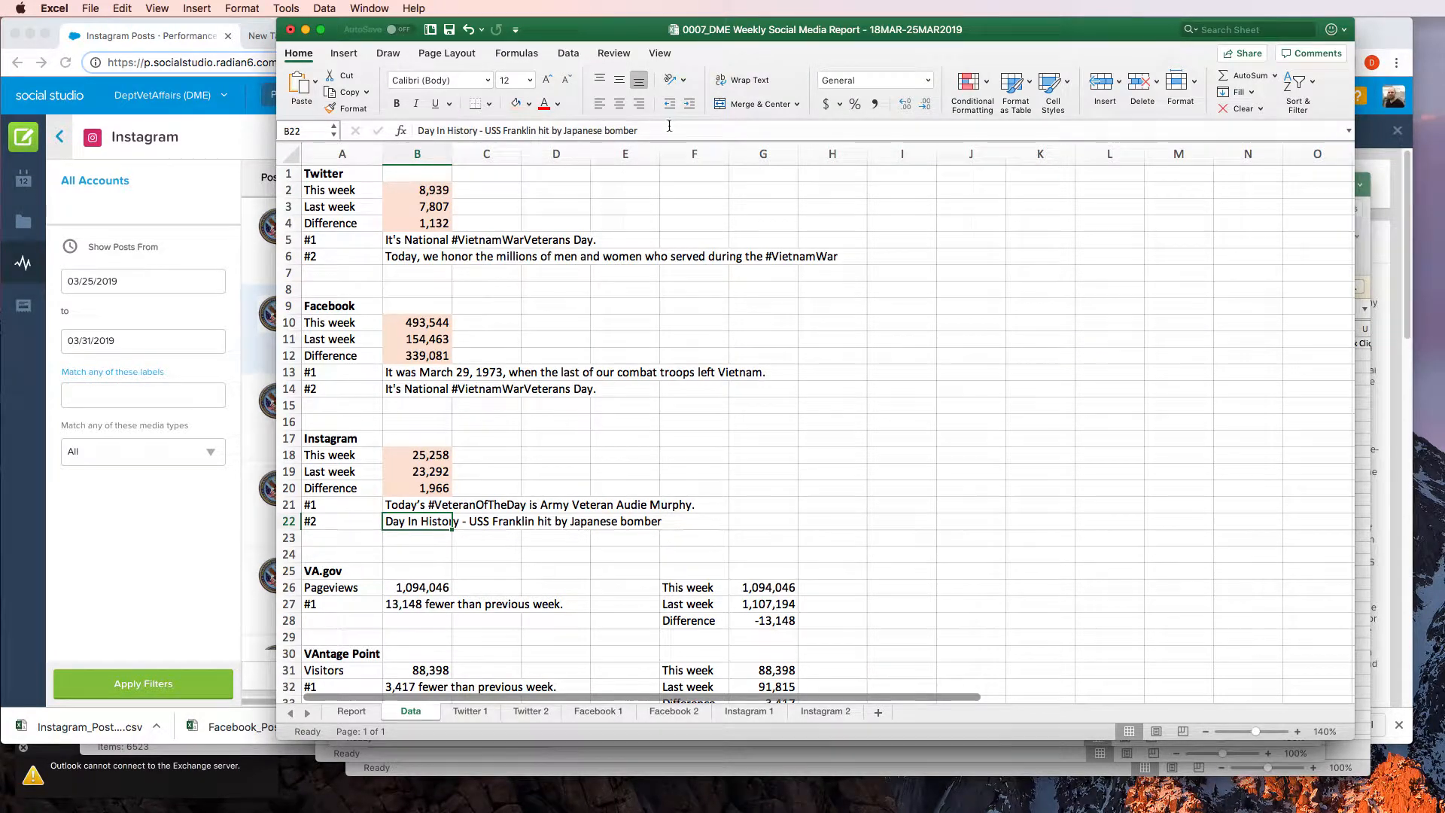
drag(675, 130, 404, 126)
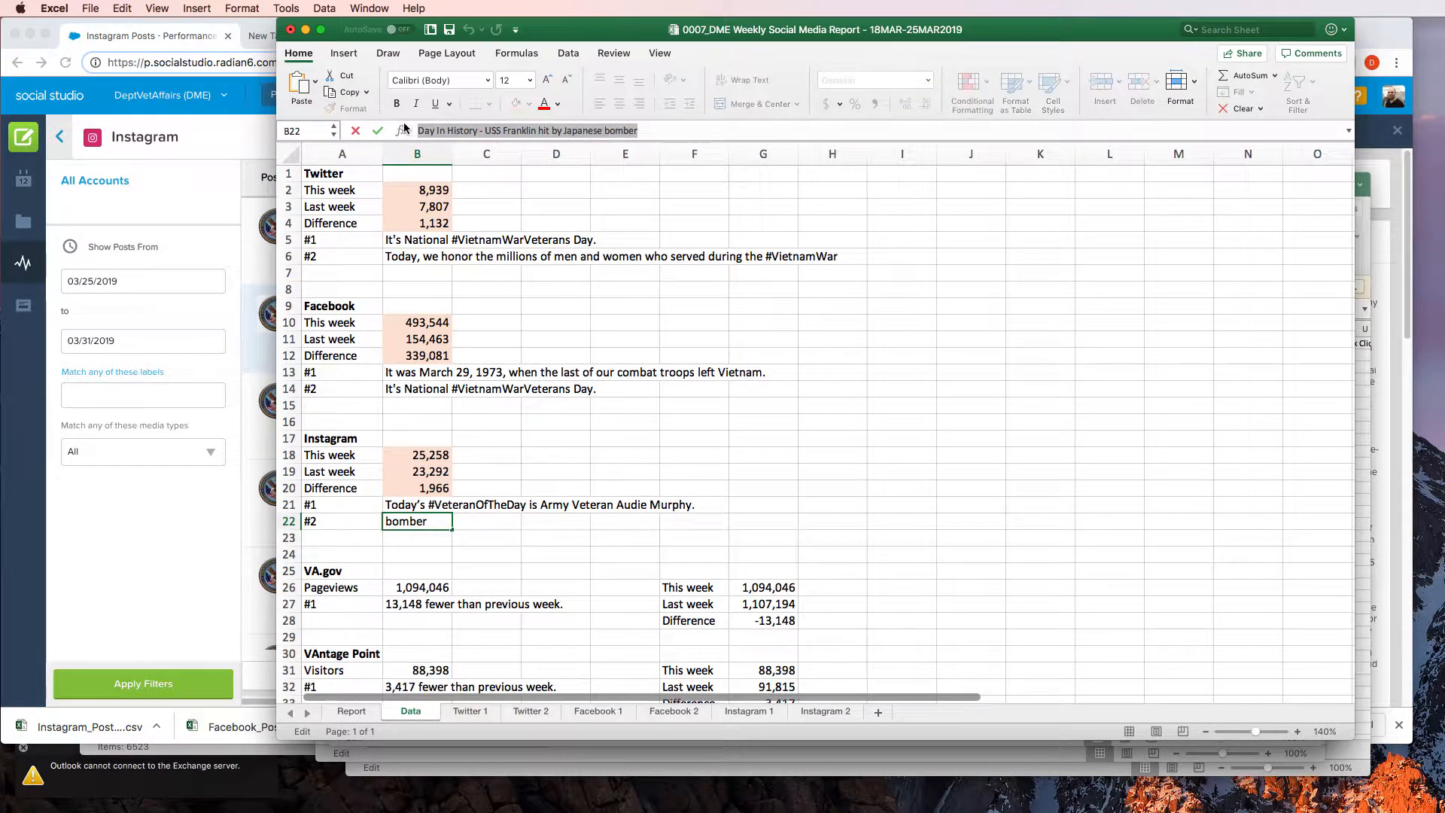
key(super+v)
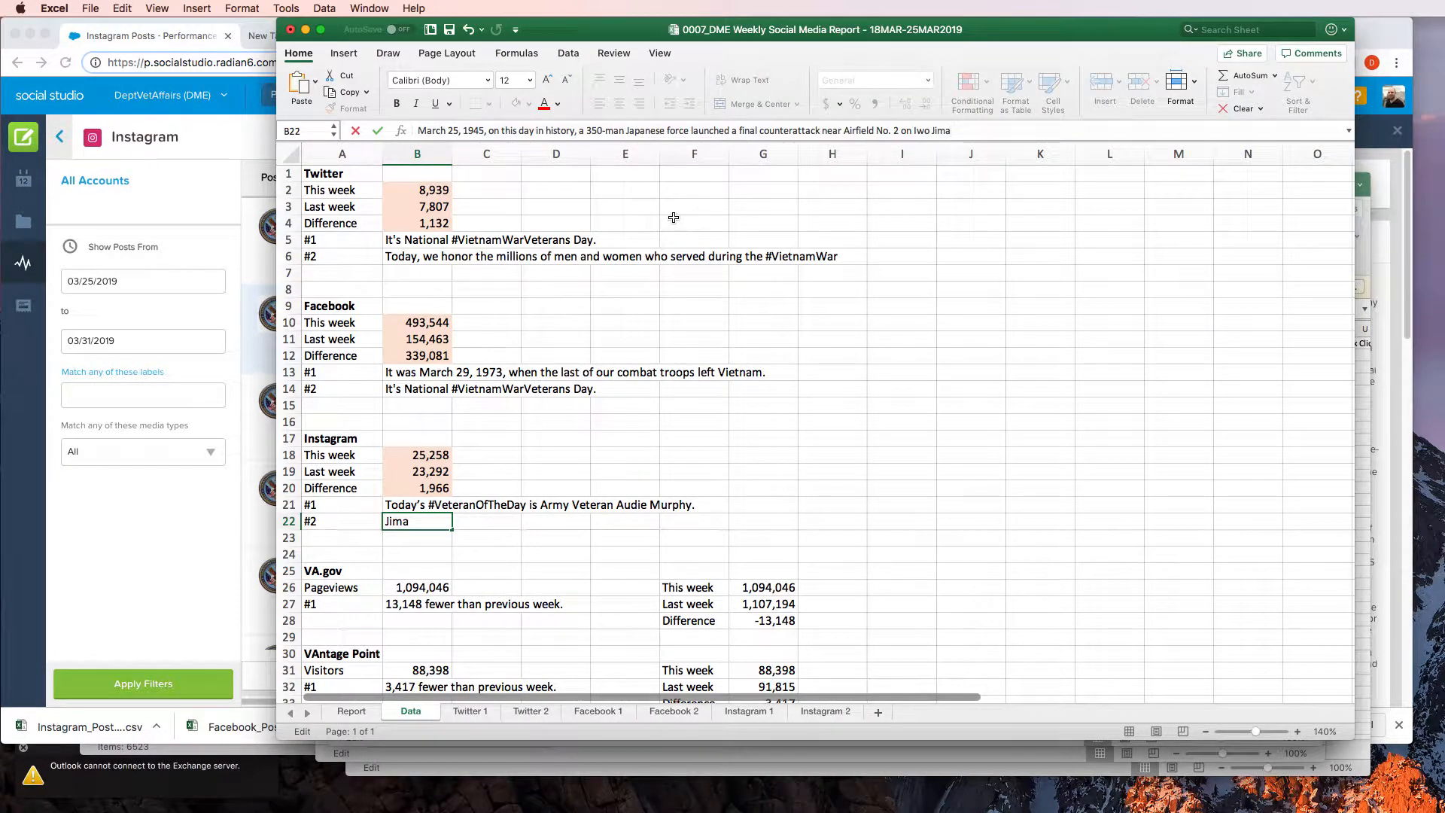
key(Return)
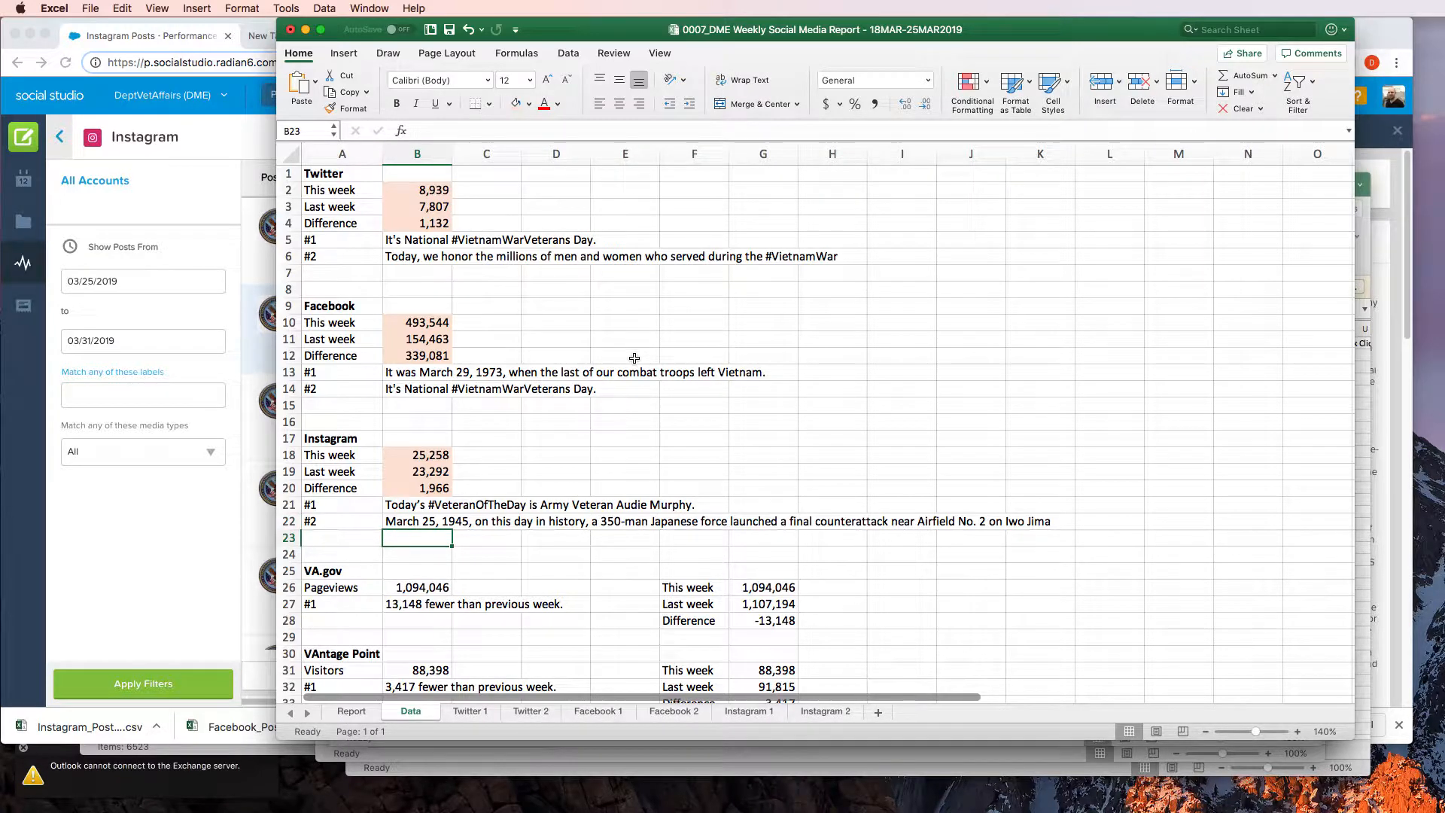
Save the workbook and show the beginning of the Report sheet
key(super+s)
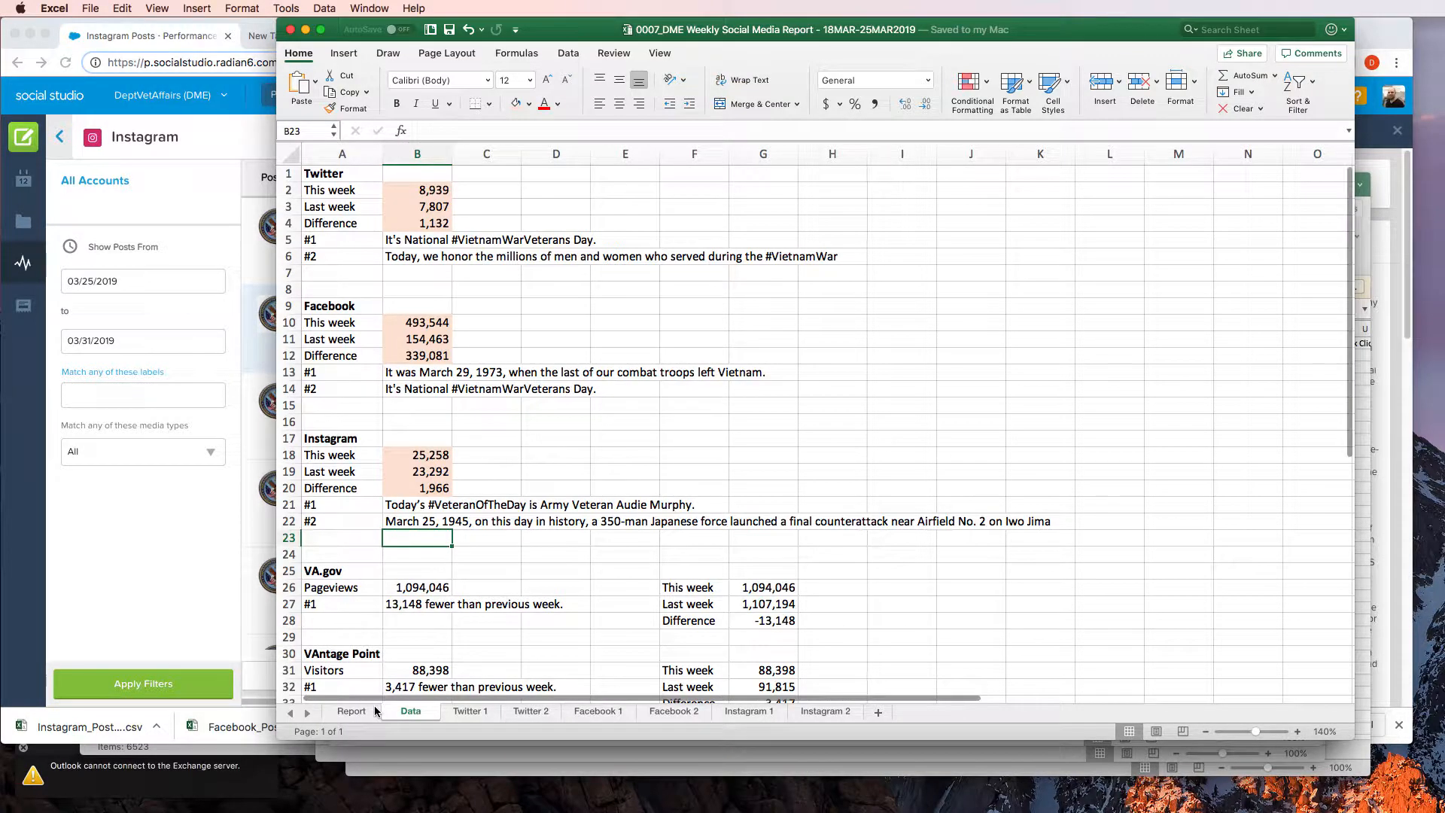
click(344, 710)
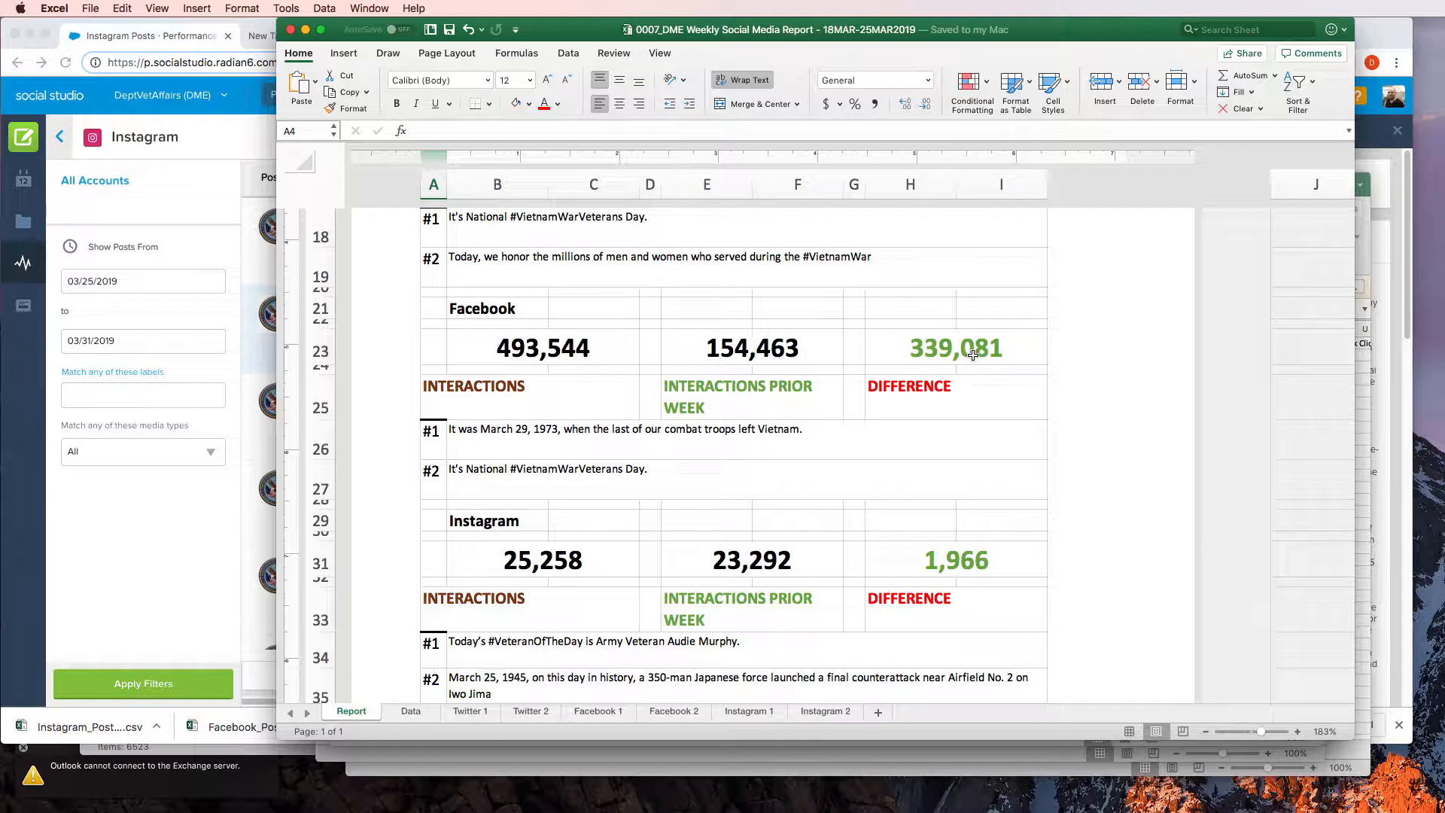
scroll(926, 351, up, 8)
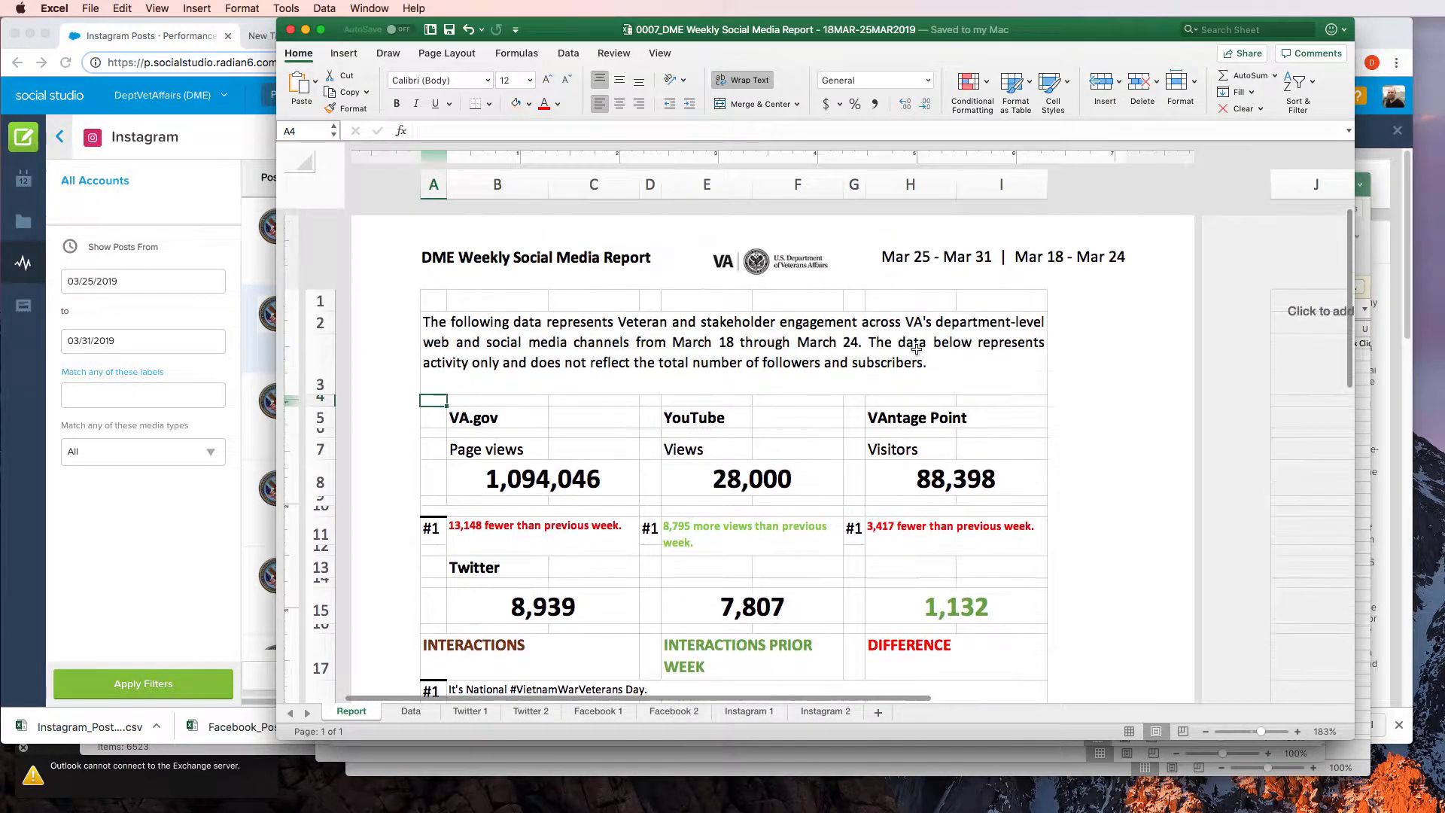
Change the start date in the Report sheet's introductory paragraph to March 25
scroll(918, 353, down, 4)
scroll(918, 353, up, 5)
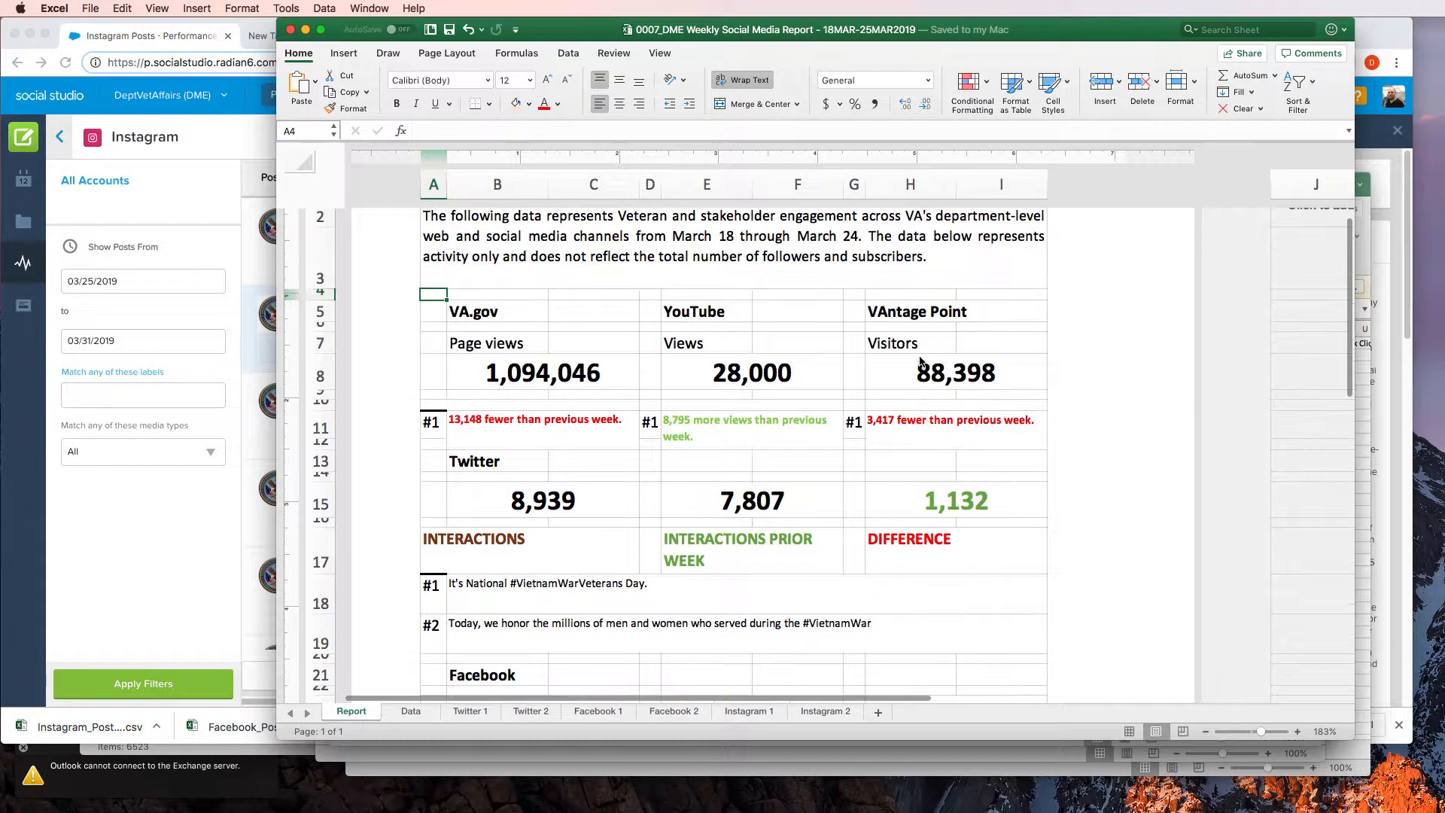
scroll(920, 361, down, 5)
scroll(919, 361, down, 6)
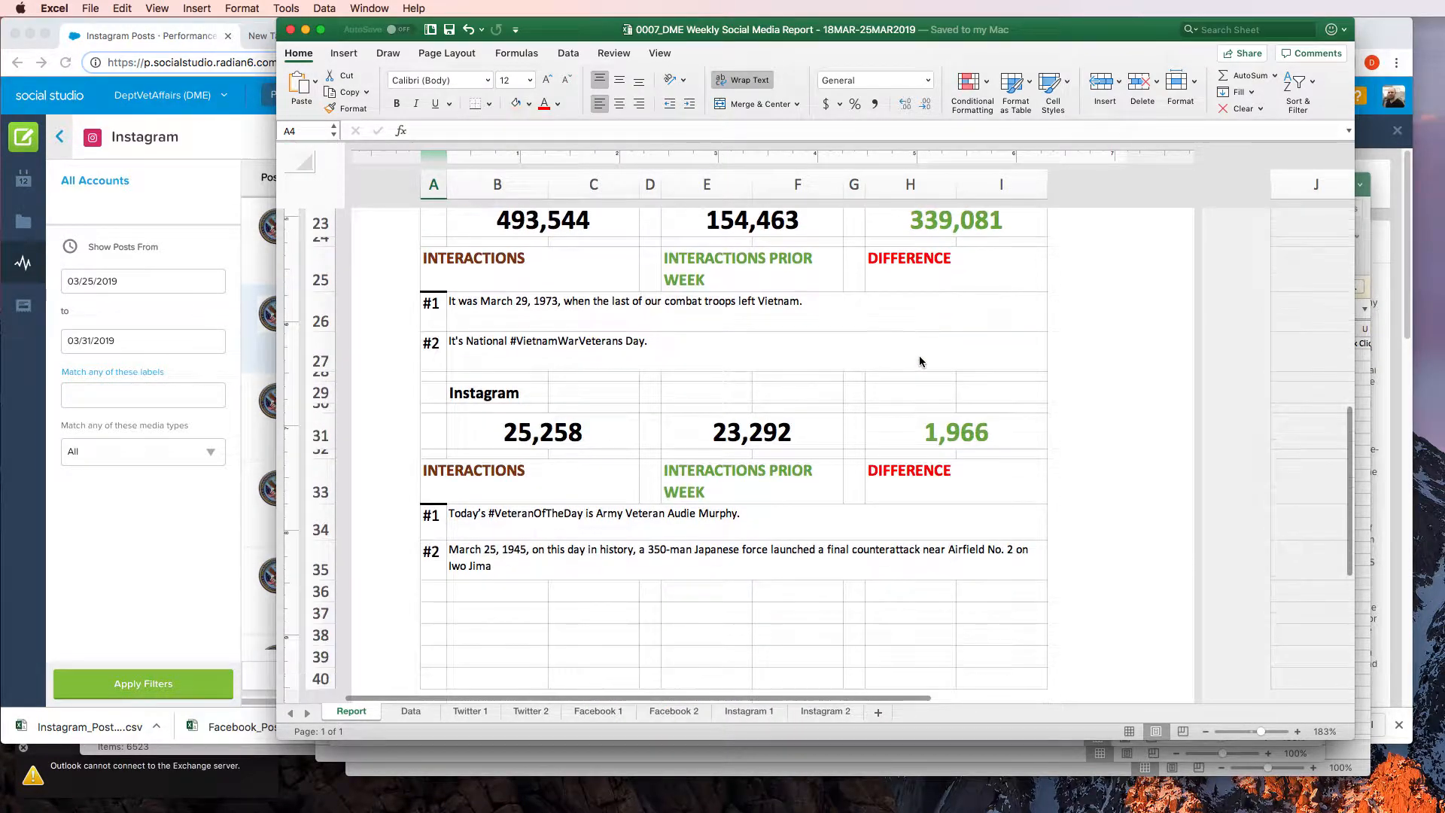
scroll(919, 361, up, 9)
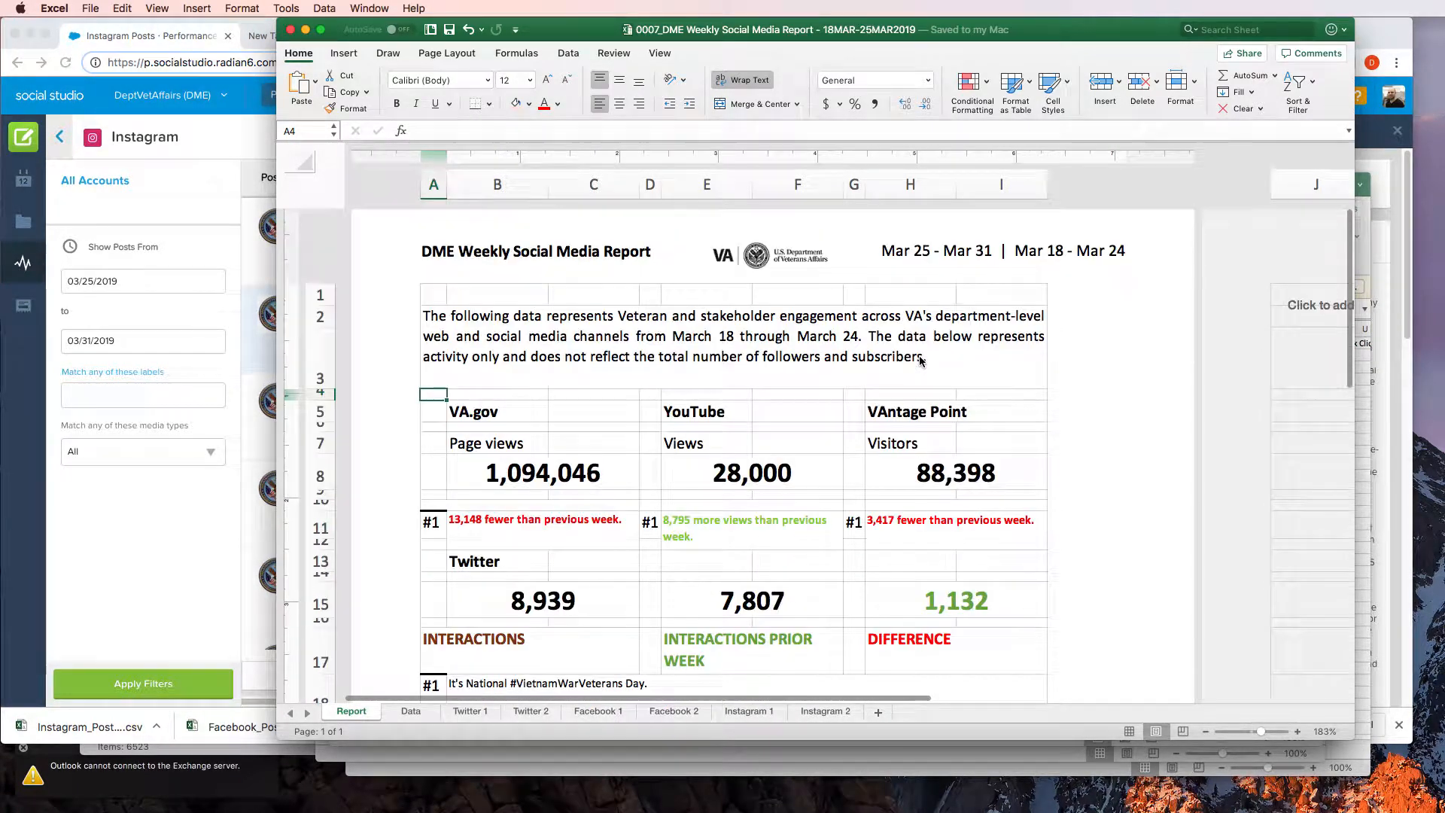
click(723, 348)
double_click(718, 351)
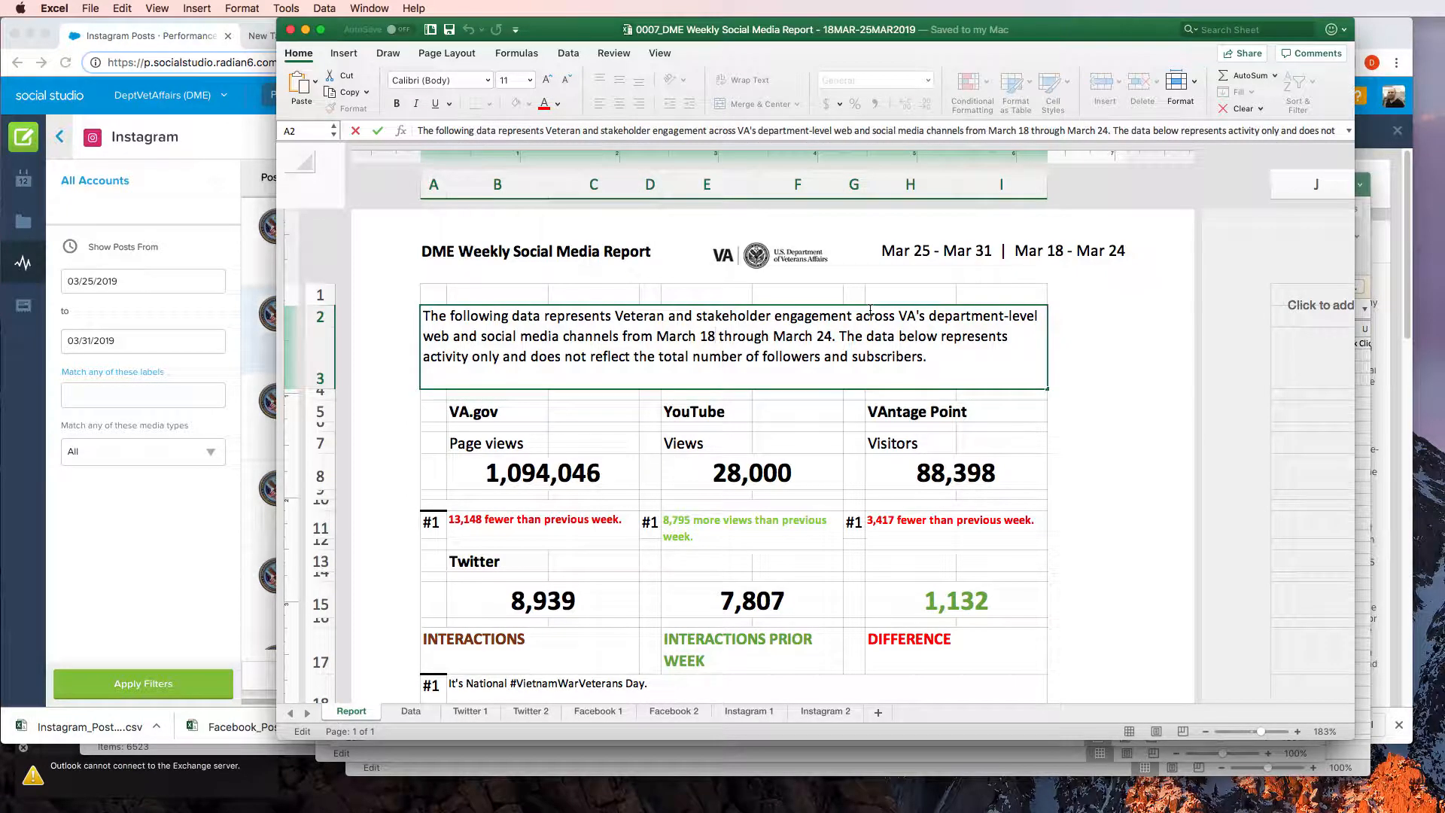
key(BackSpace)
key(BackSpace)
text(25)
Change the end date in the introductory paragraph to March 31 and save the workbook
key(Right)
key(Right)
key(Right)
key(Right)
key(Right)
key(Right)
key(Right)
key(Right)
key(Right)
key(Right)
key(Right)
key(Right)
key(Right)
key(Right)
key(shift+Right)
key(shift+Right)
text(31)
click(798, 443)
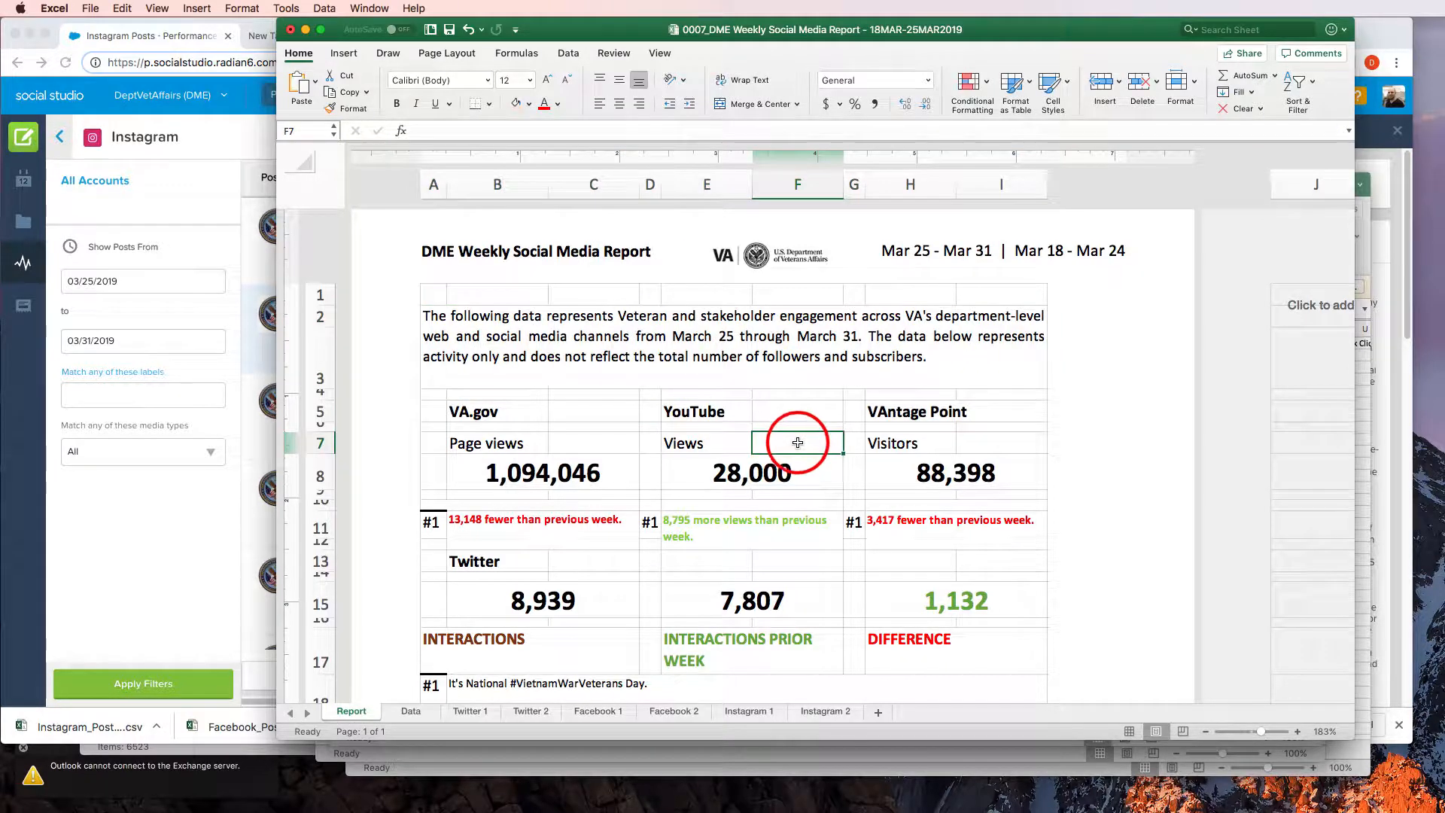
key(super+s)
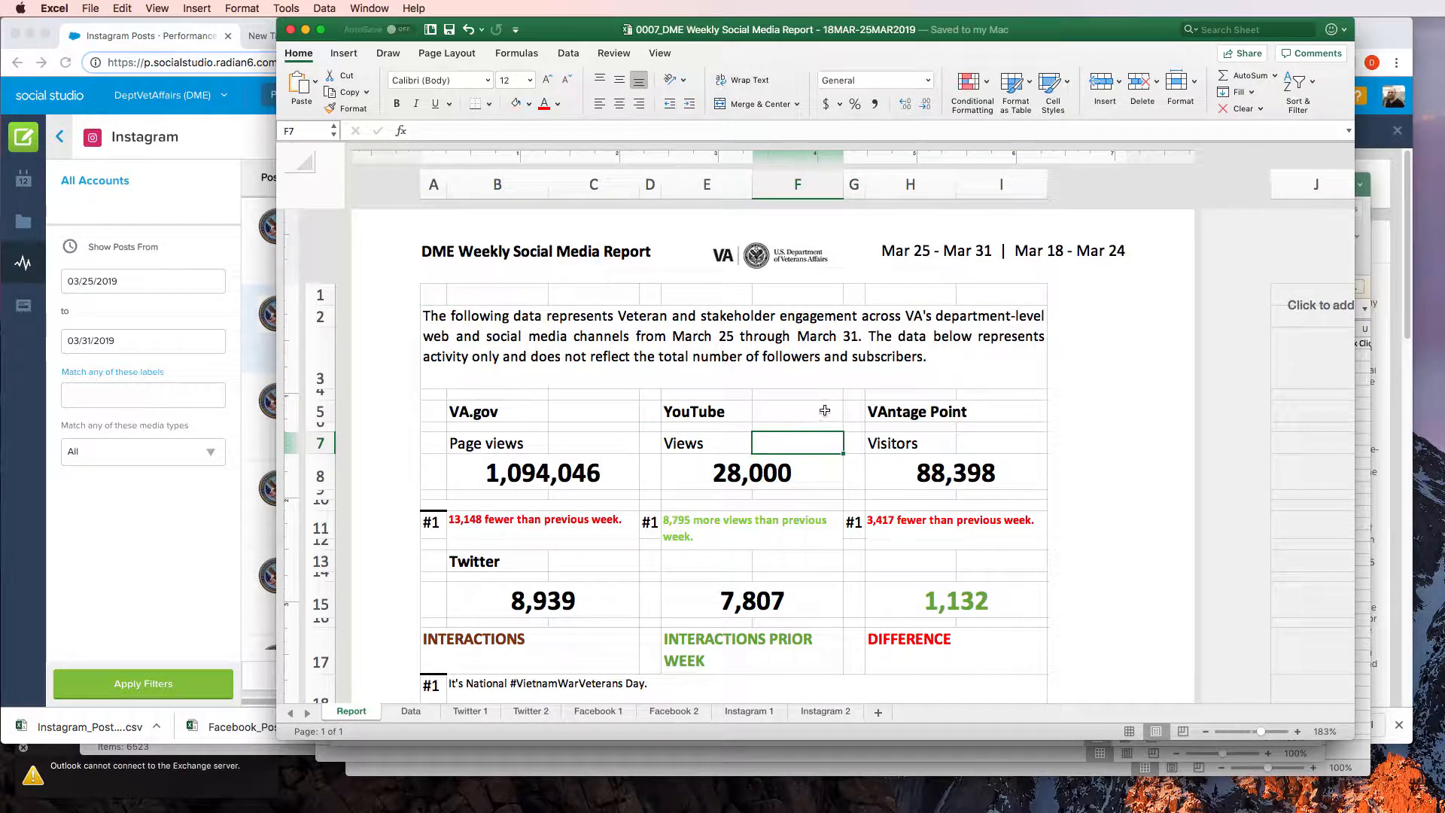
Review the Report sheet's website, Twitter, Facebook and Instagram figures, along with the top two posts listed for each social platform
scroll(824, 410, down, 3)
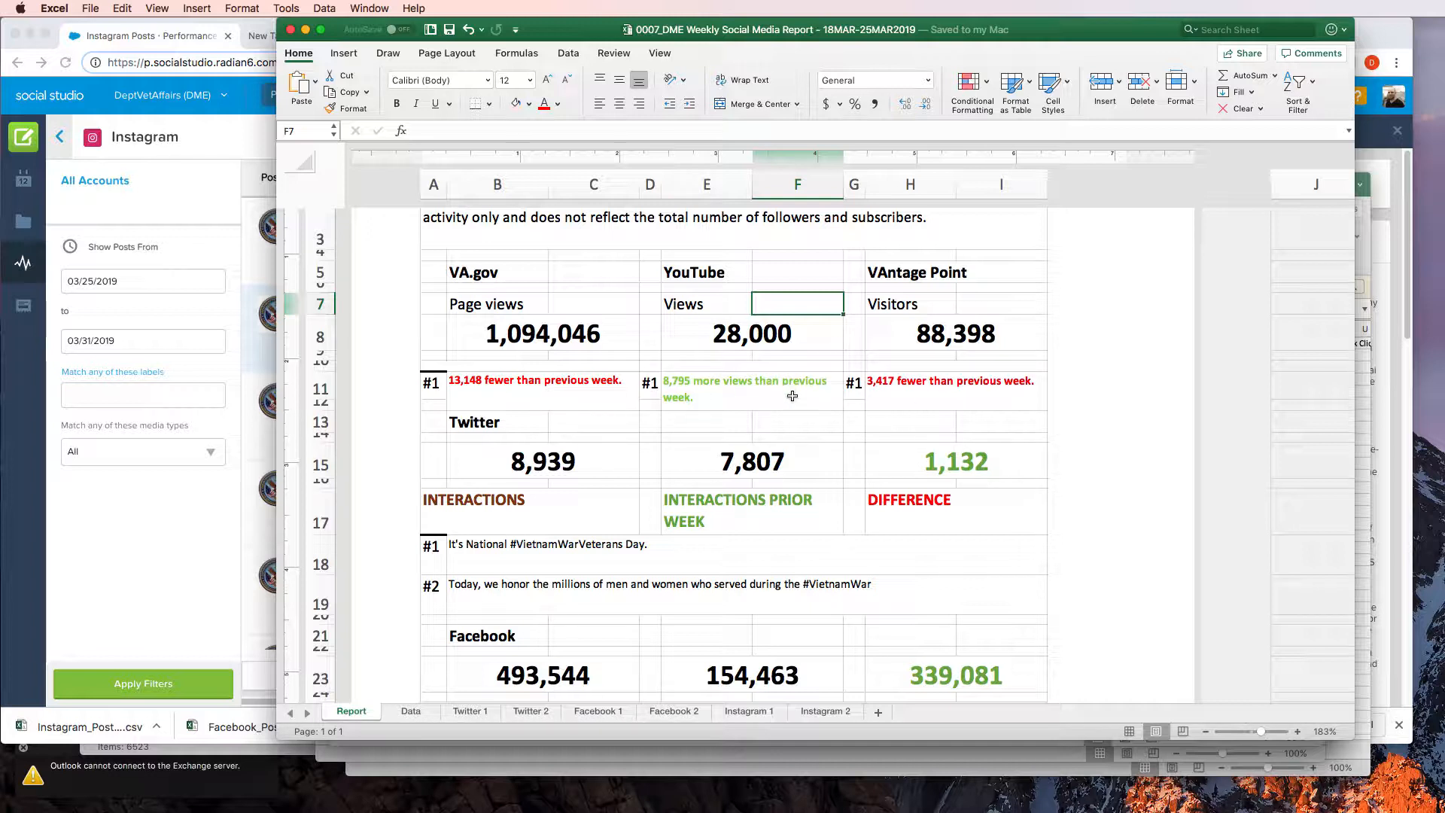
scroll(403, 272, down, 1)
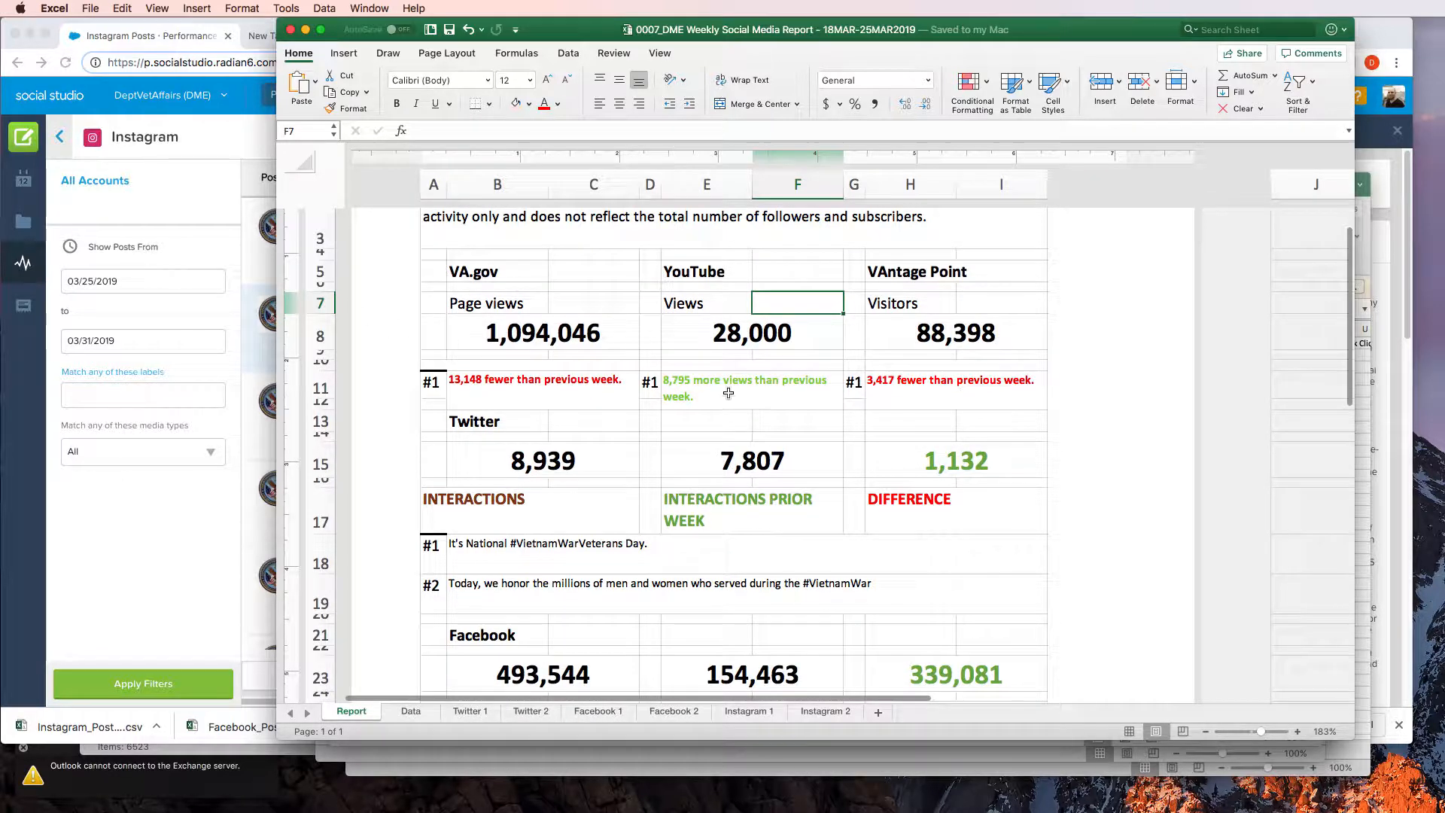
scroll(584, 297, down, 2)
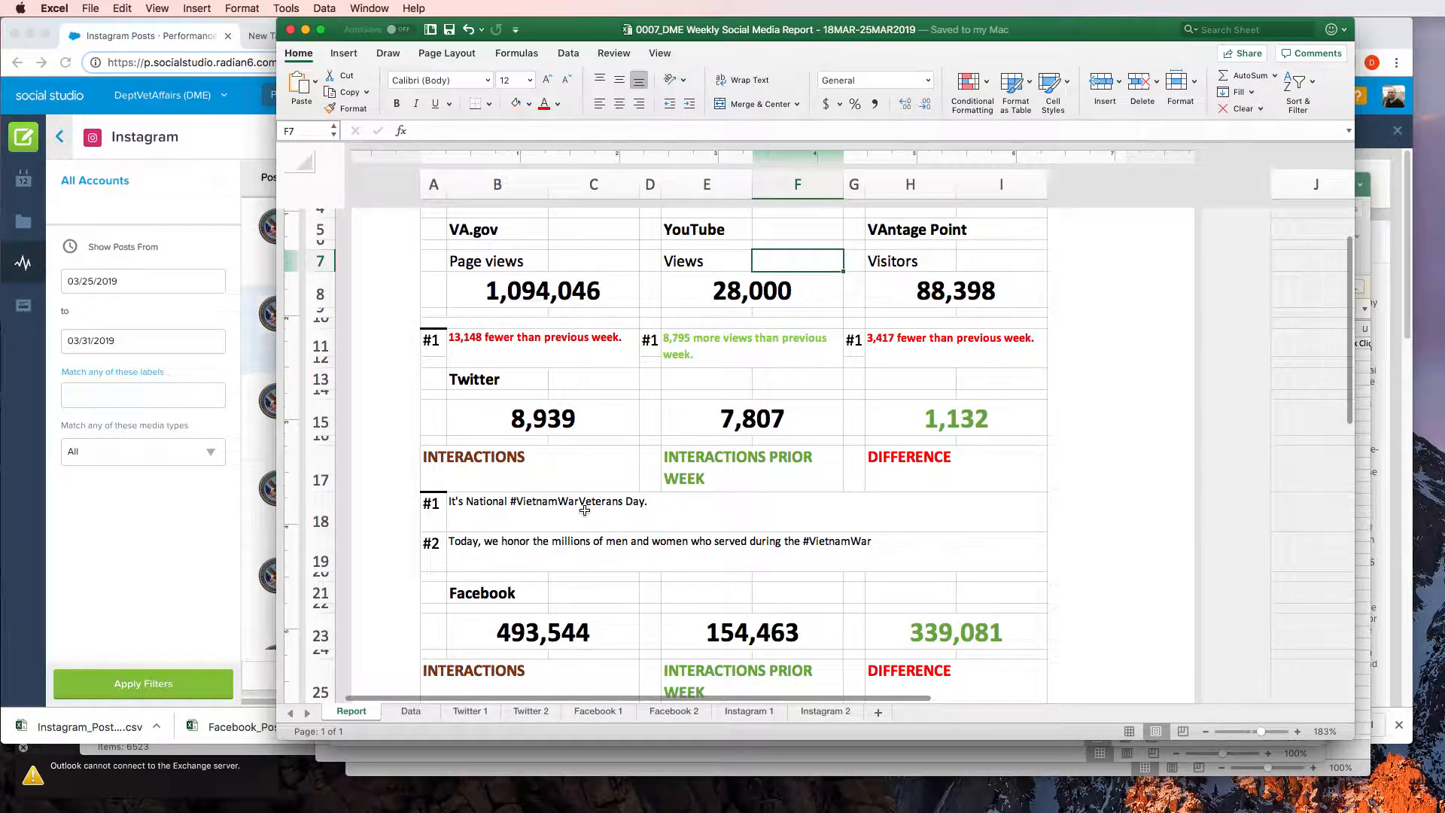
click(596, 515)
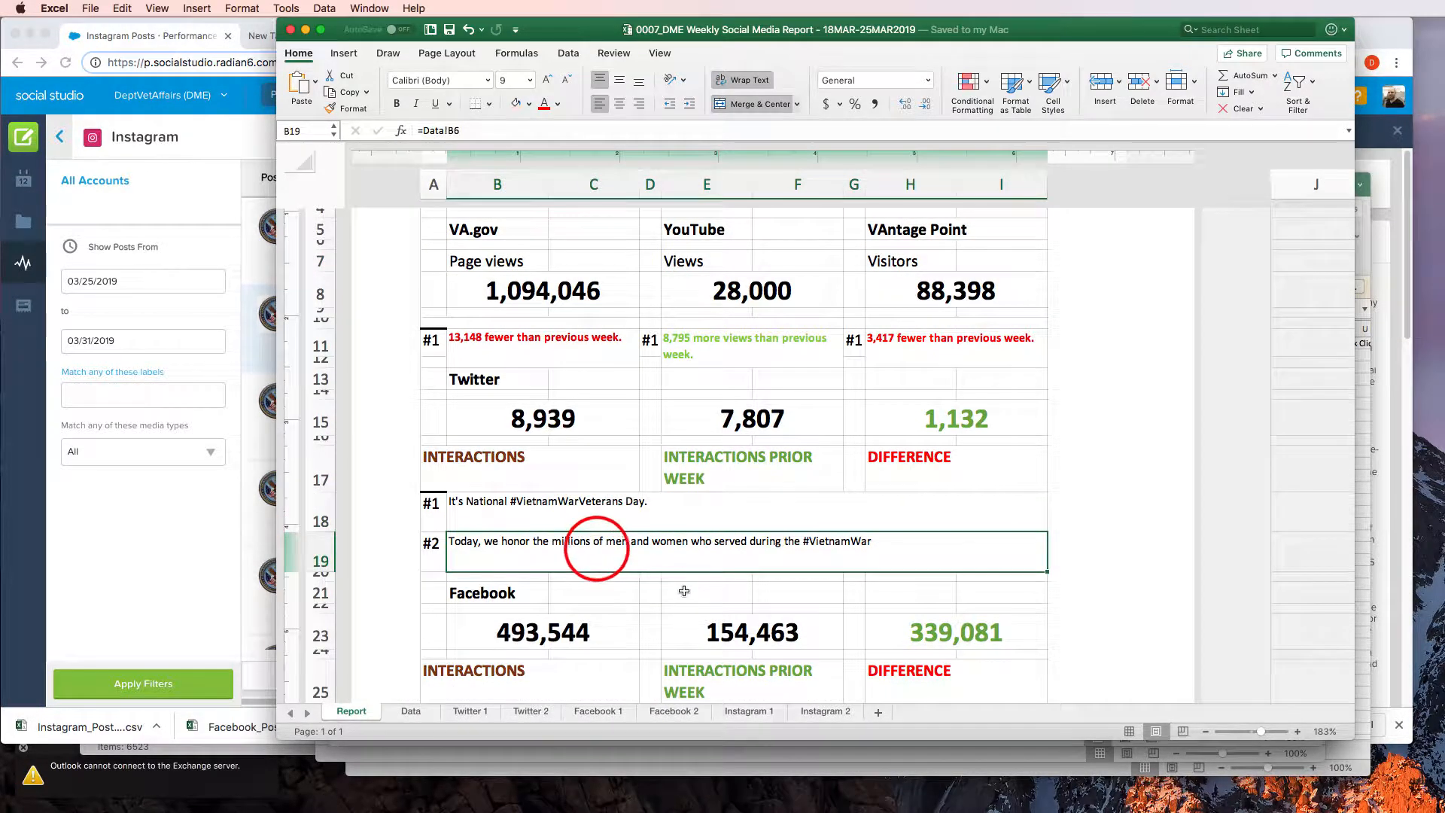
scroll(684, 591, down, 3)
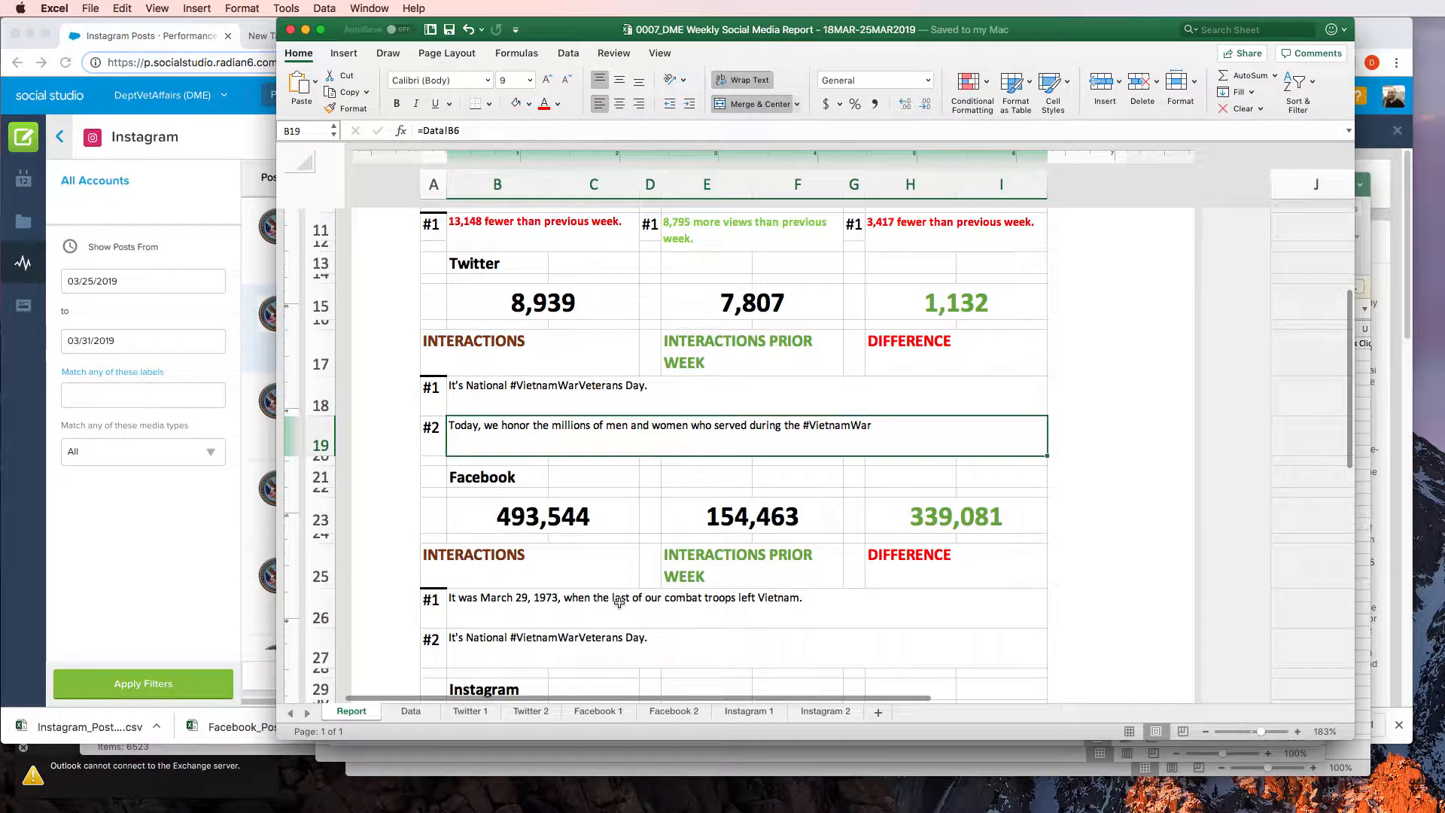
scroll(571, 614, down, 1)
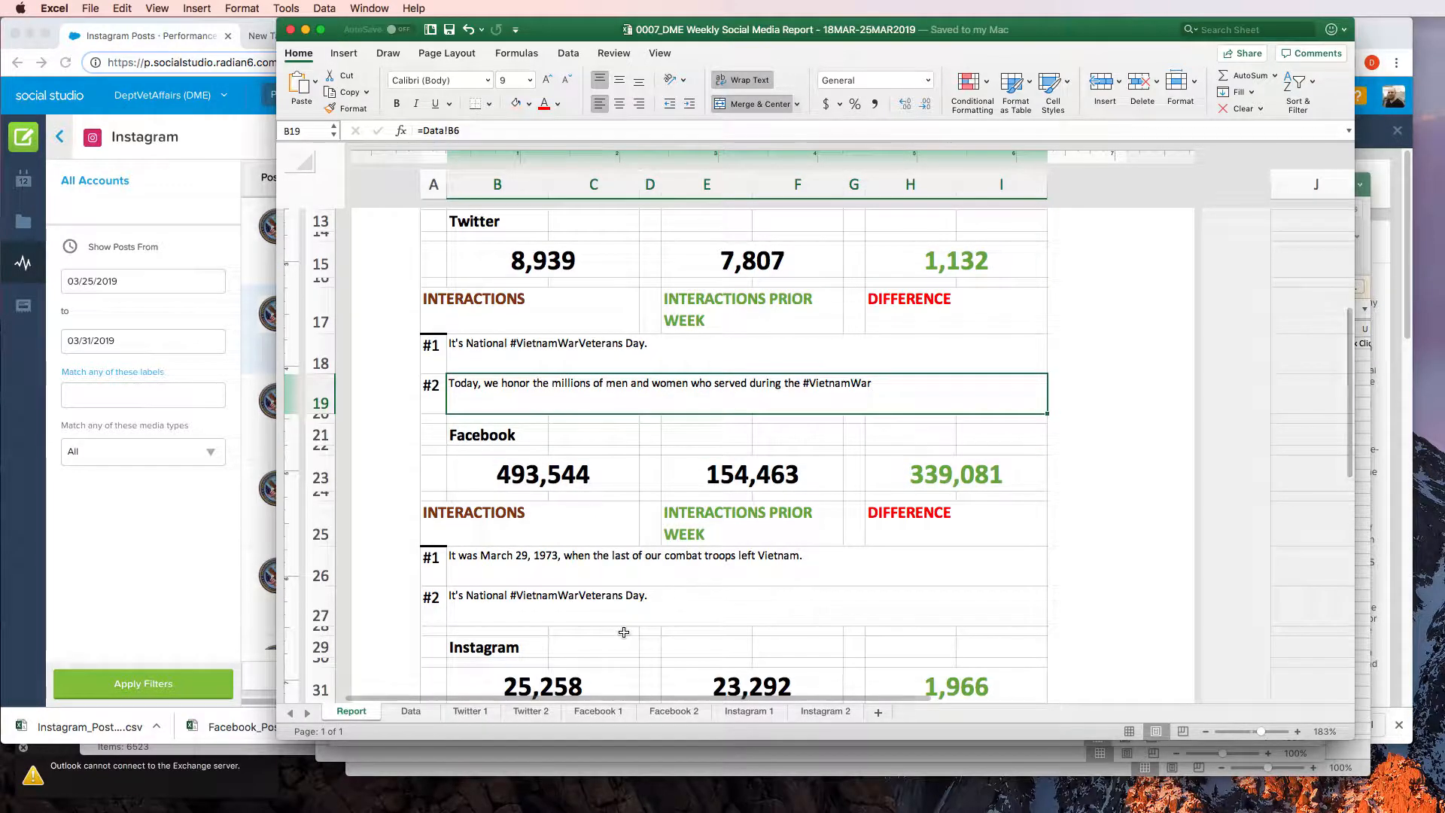
scroll(617, 625, down, 5)
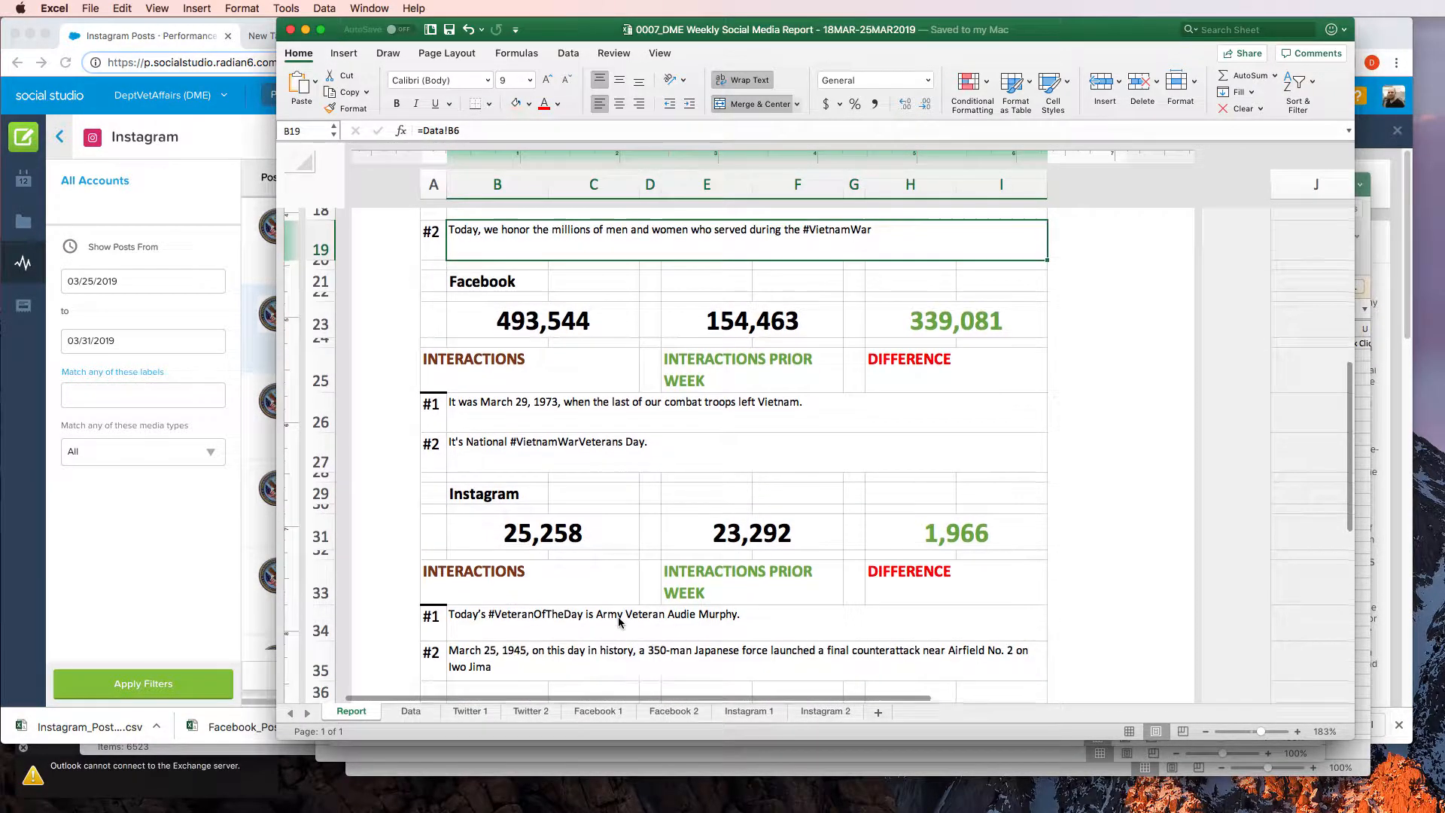
click(569, 587)
click(564, 617)
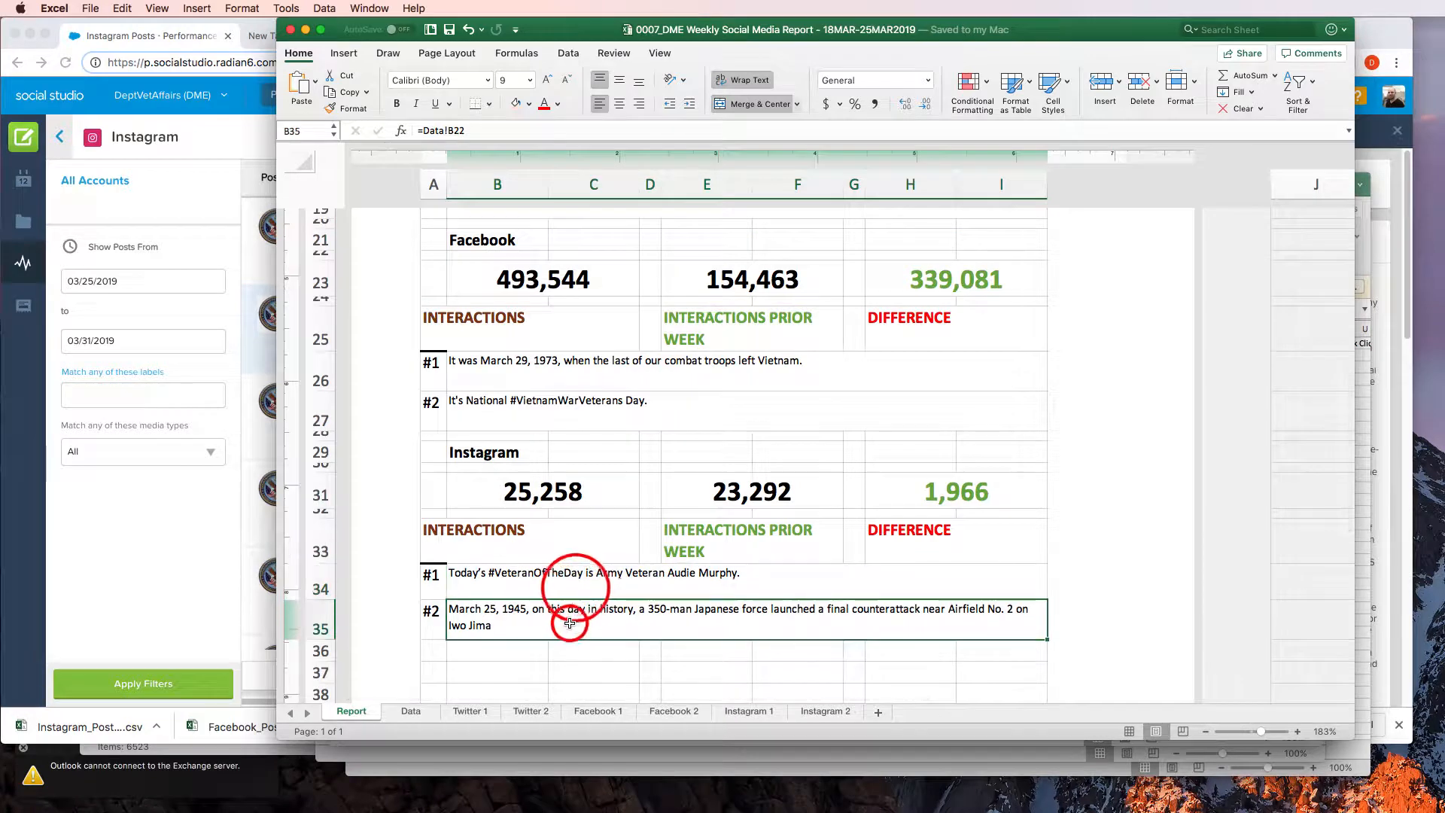
scroll(624, 611, down, 7)
scroll(617, 594, up, 10)
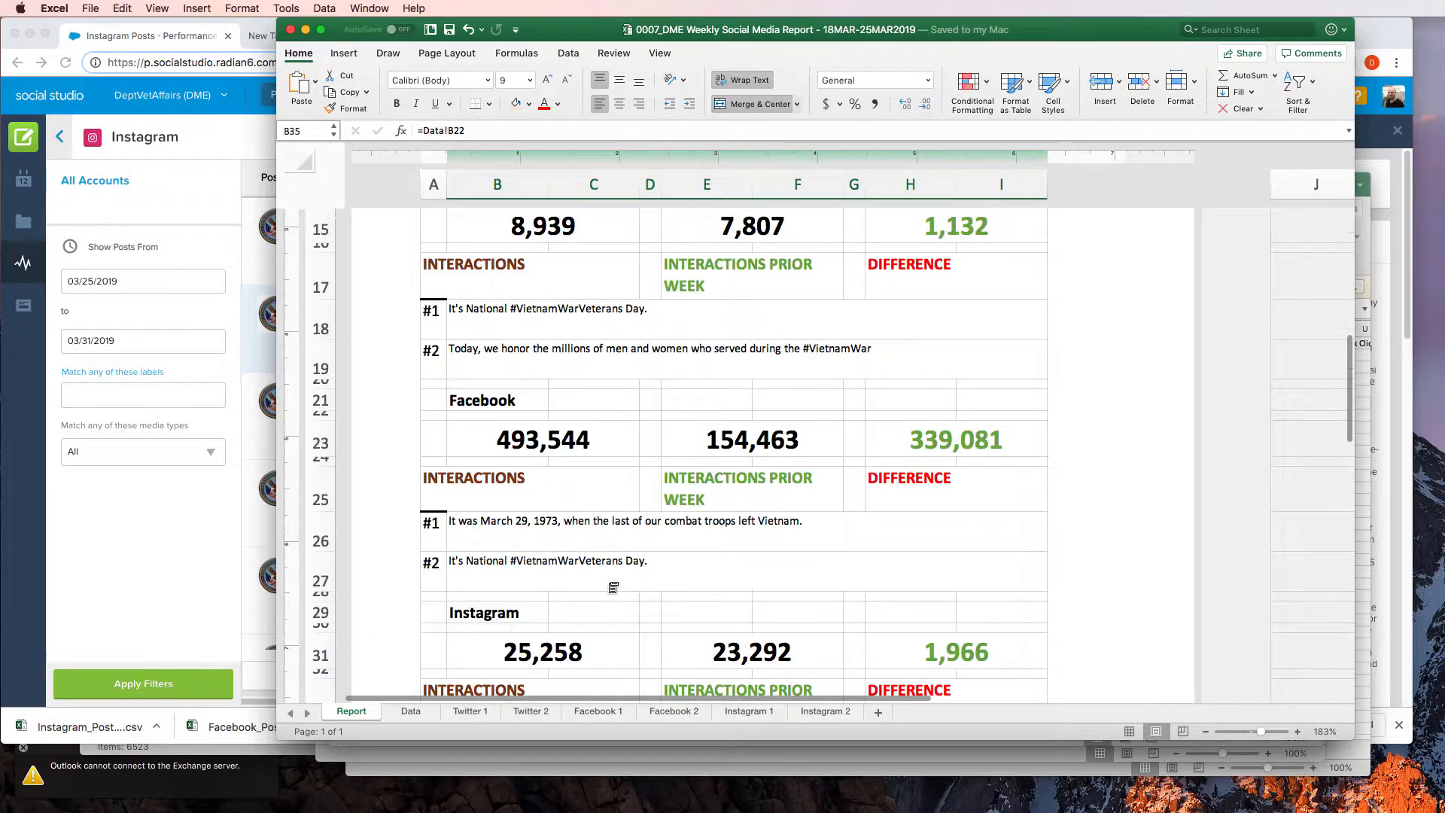
scroll(732, 435, down, 4)
scroll(732, 435, up, 8)
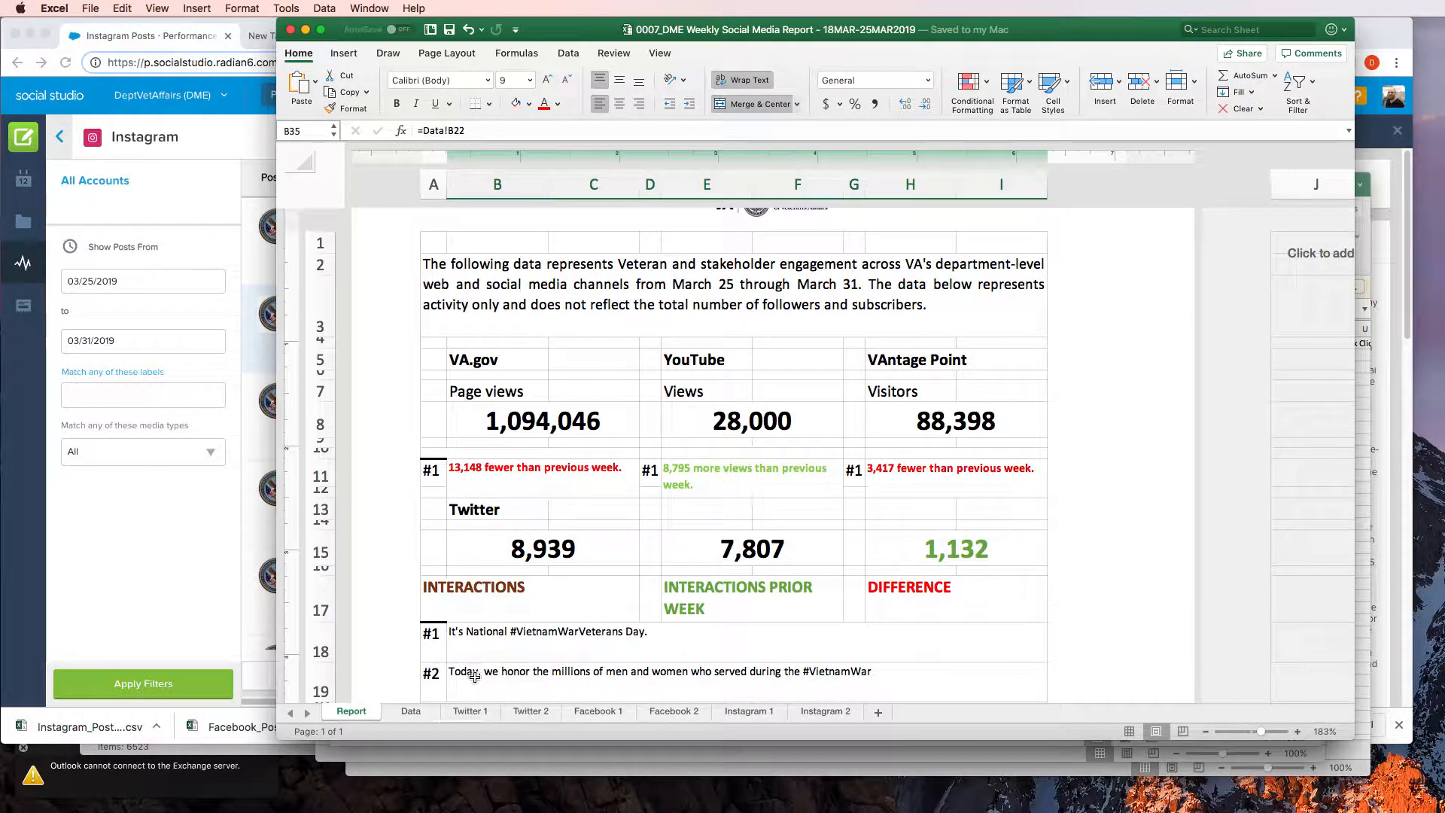
On the Data sheet, fill the VAntage Point heading in A30 with light green and save the workbook
click(411, 711)
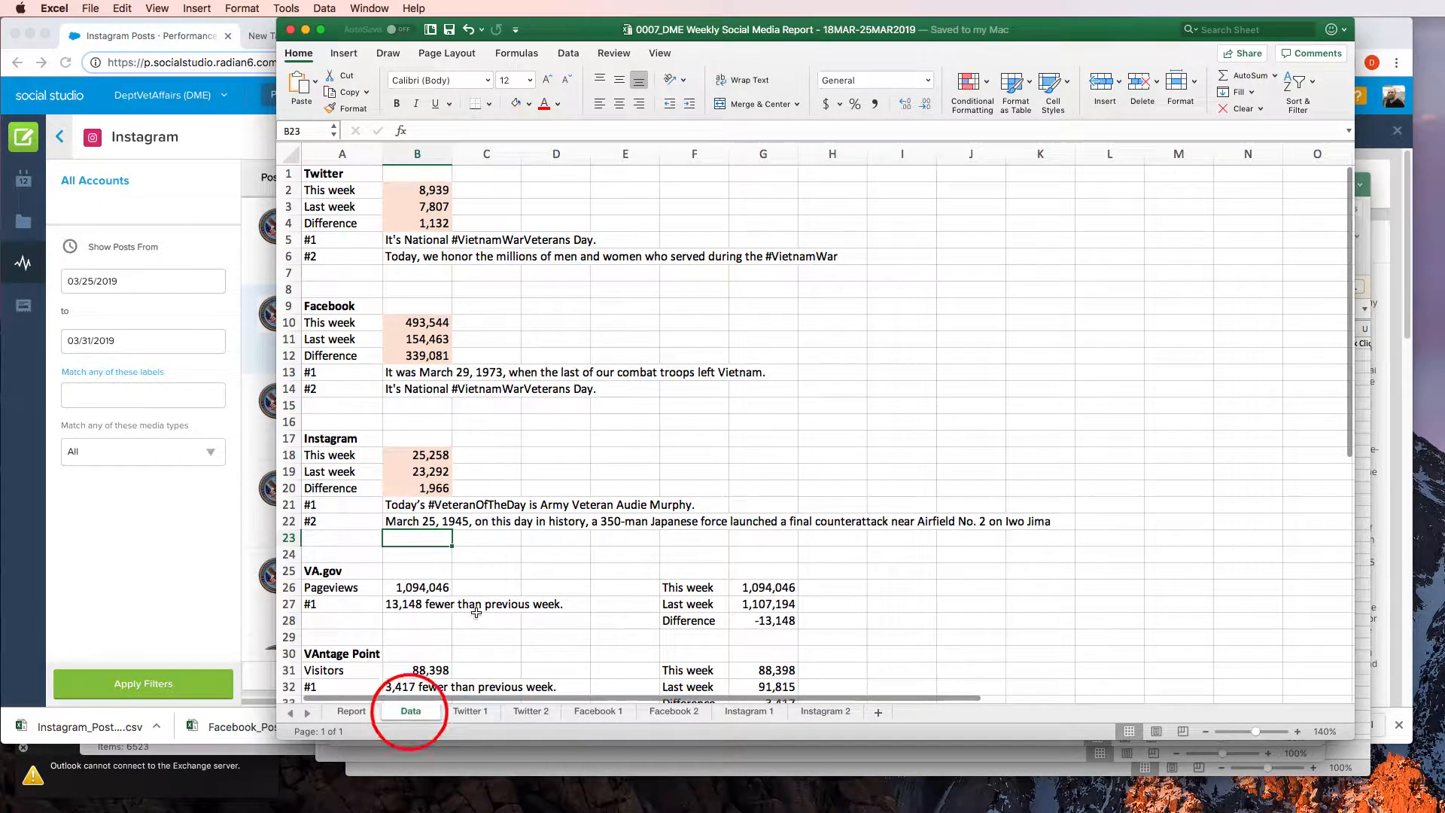
scroll(582, 603, down, 5)
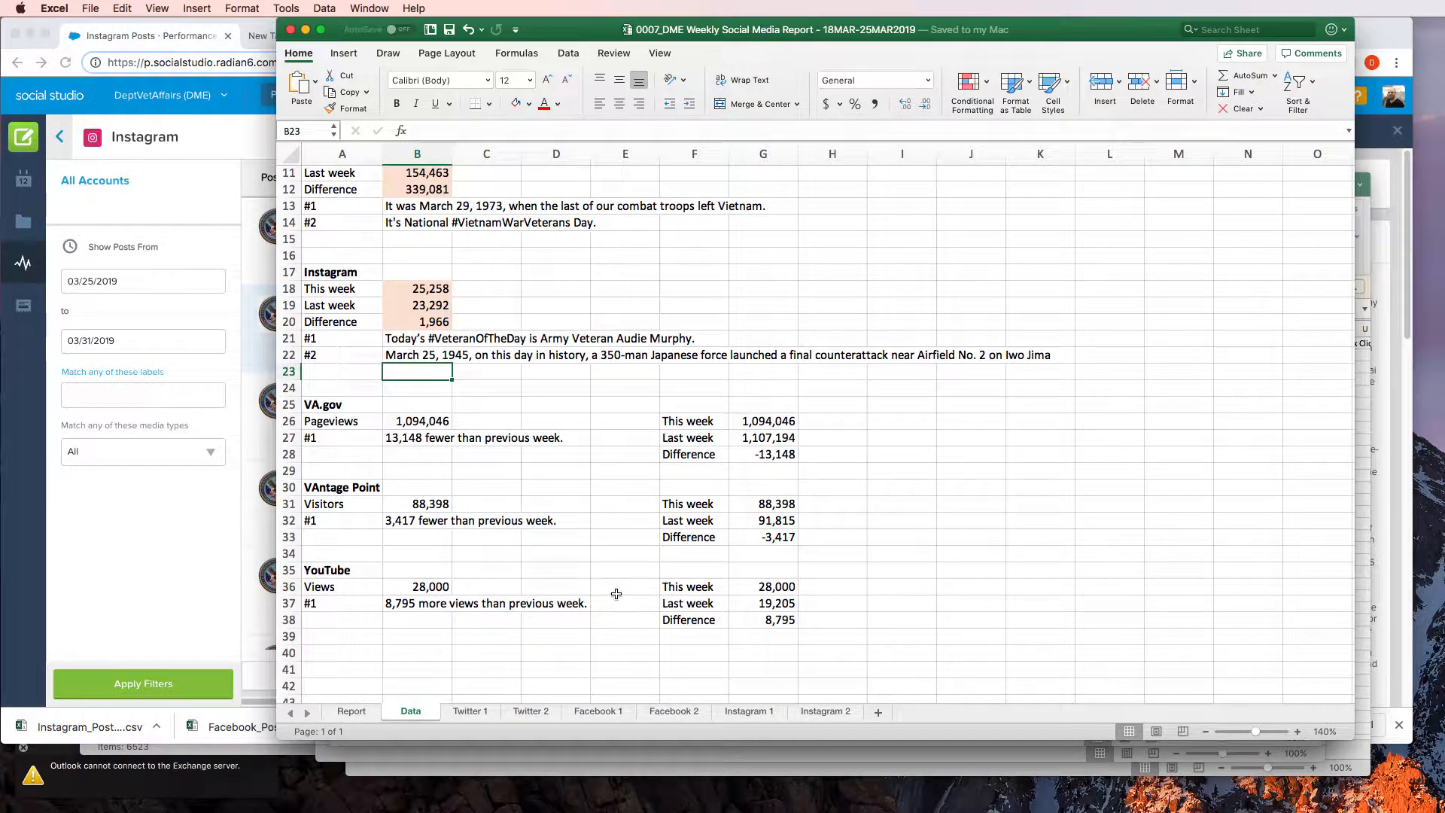
click(337, 494)
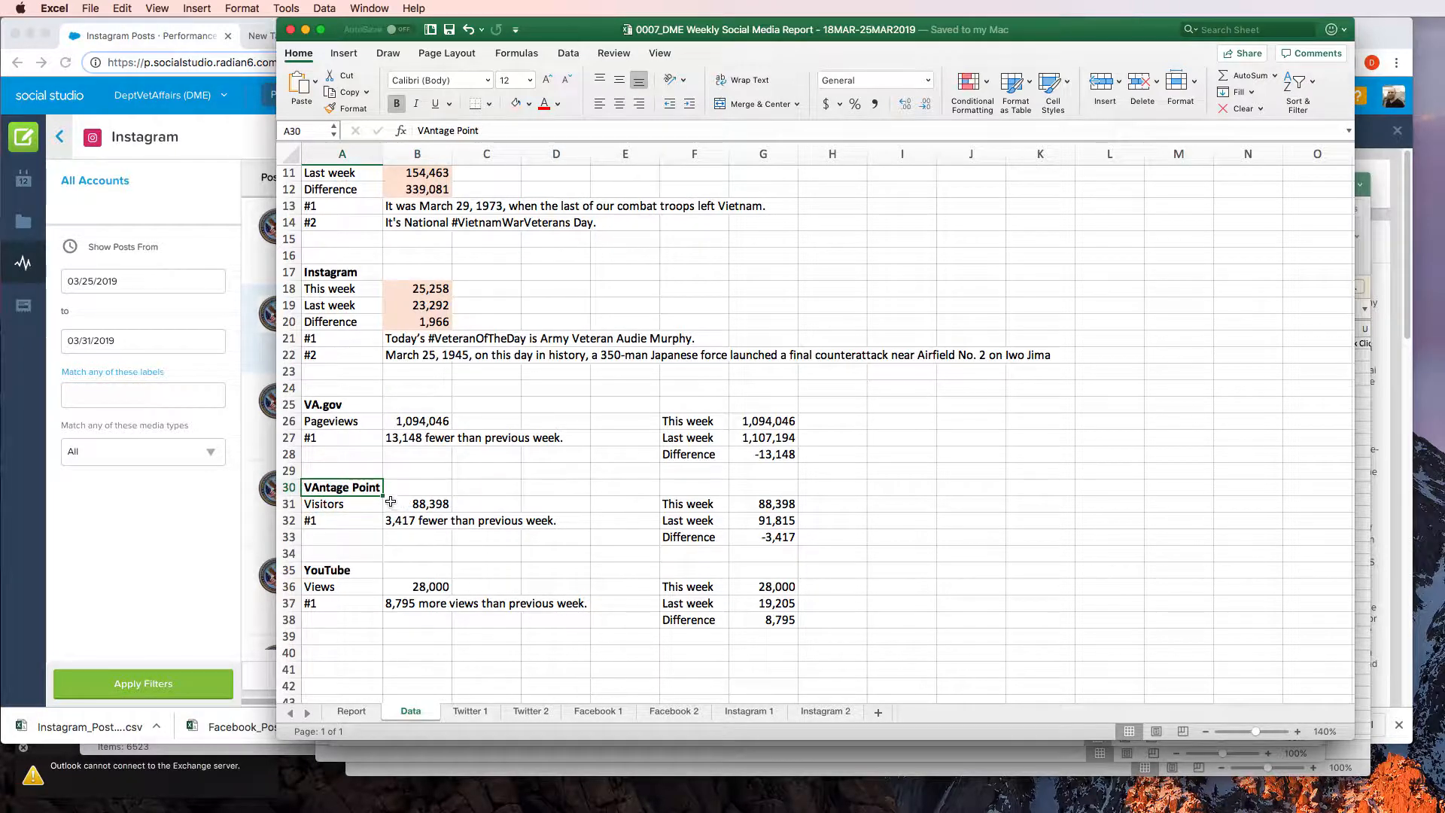
click(529, 104)
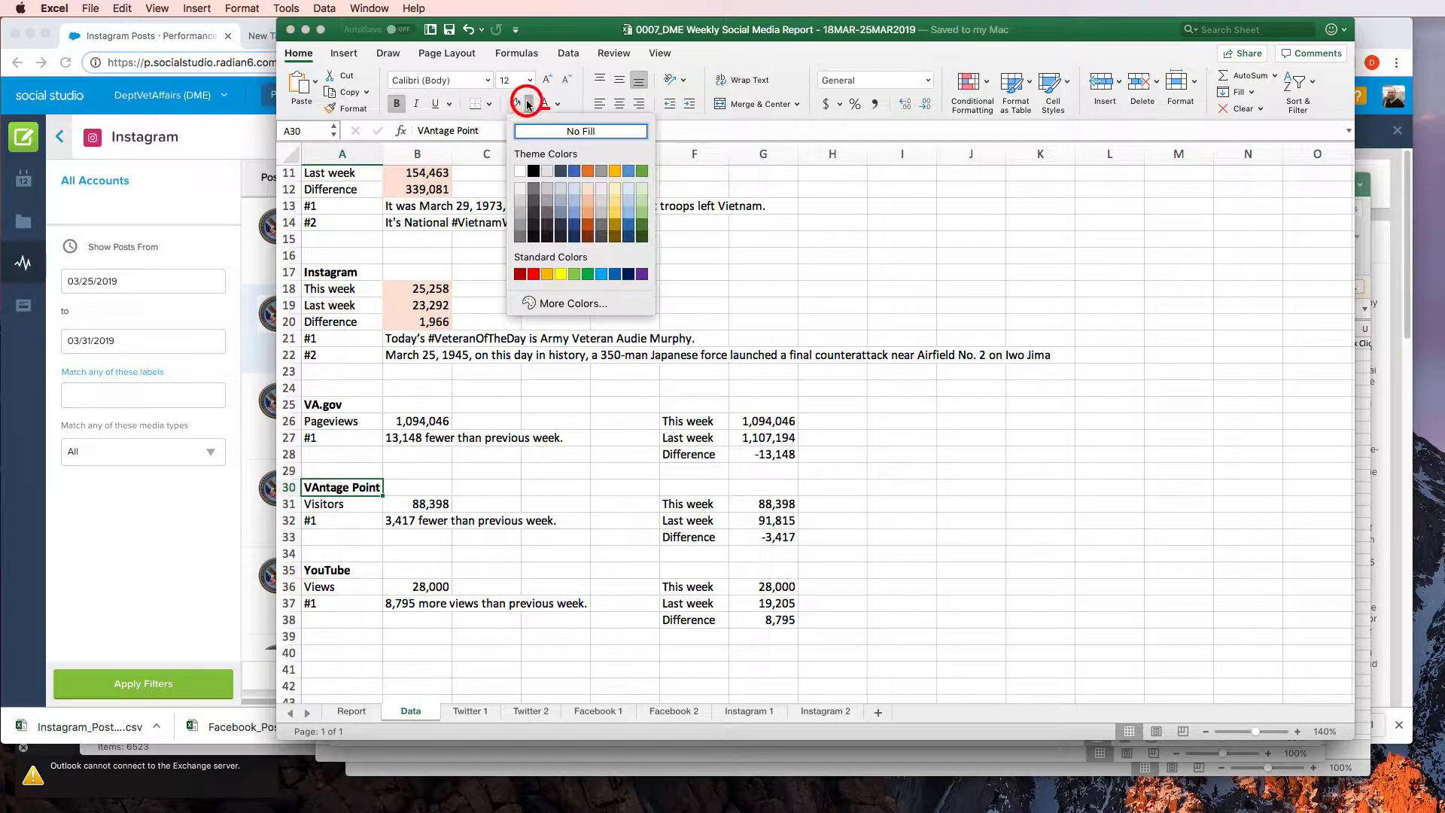
click(642, 188)
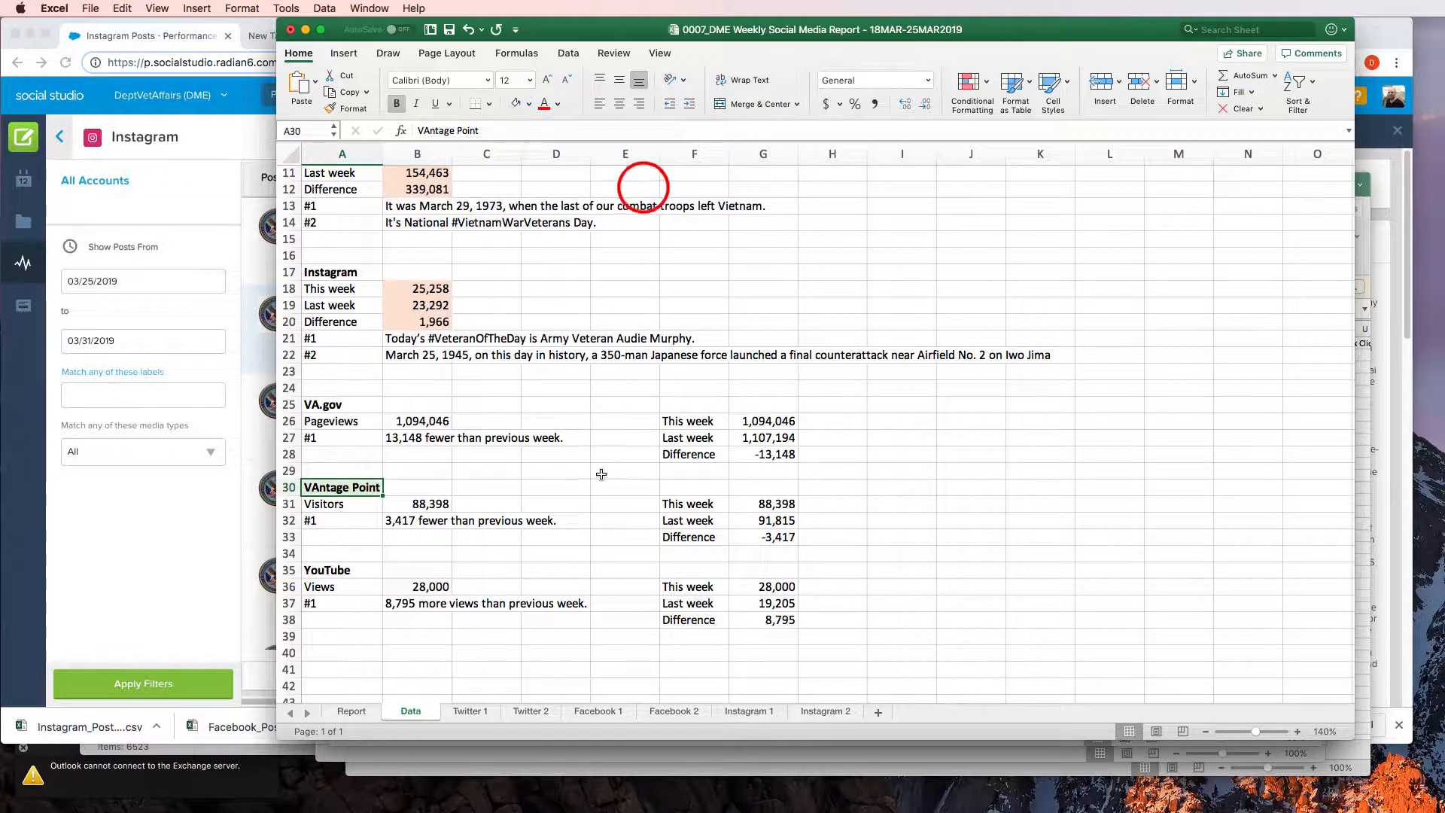
click(583, 495)
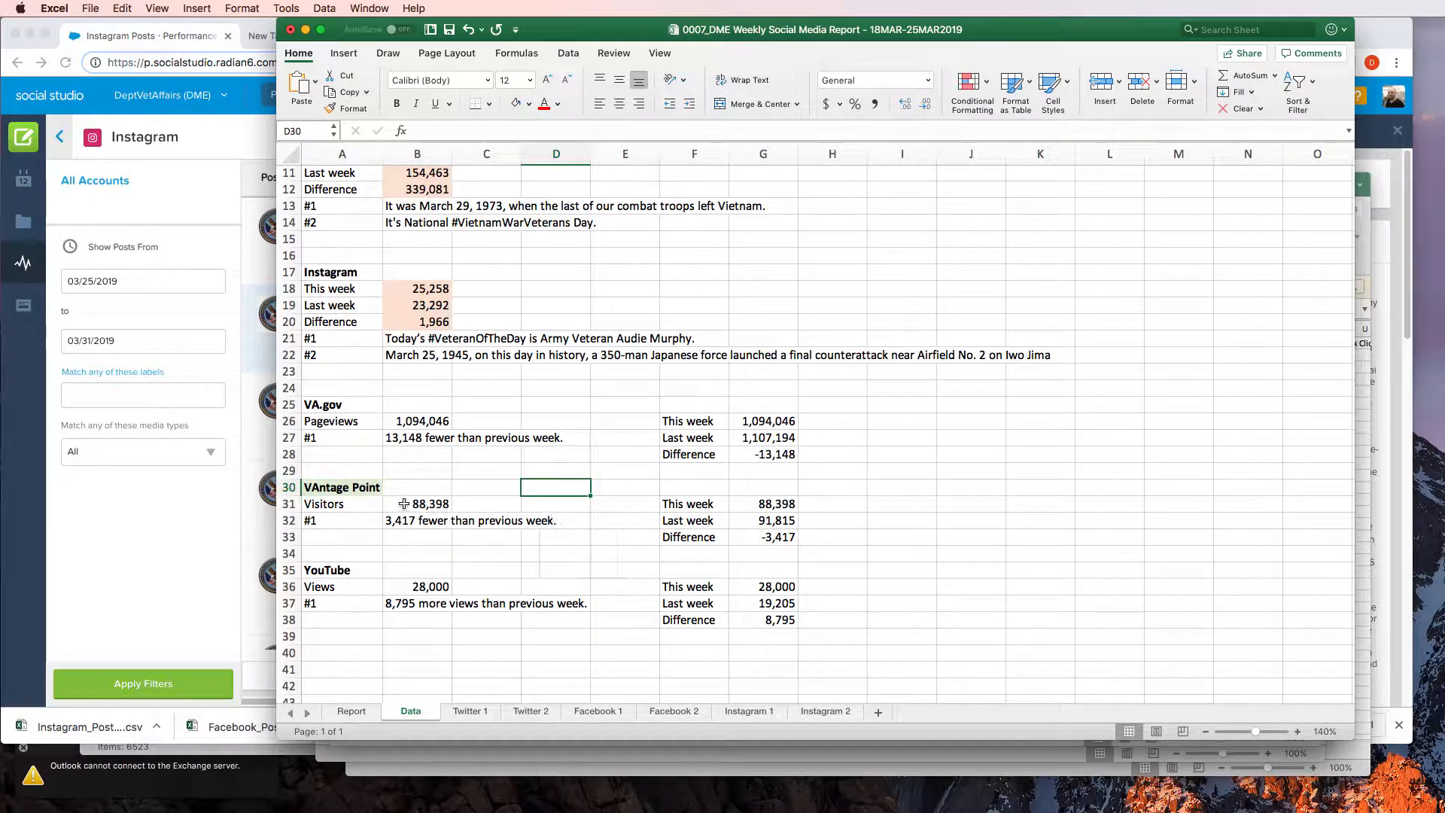
key(super+s)
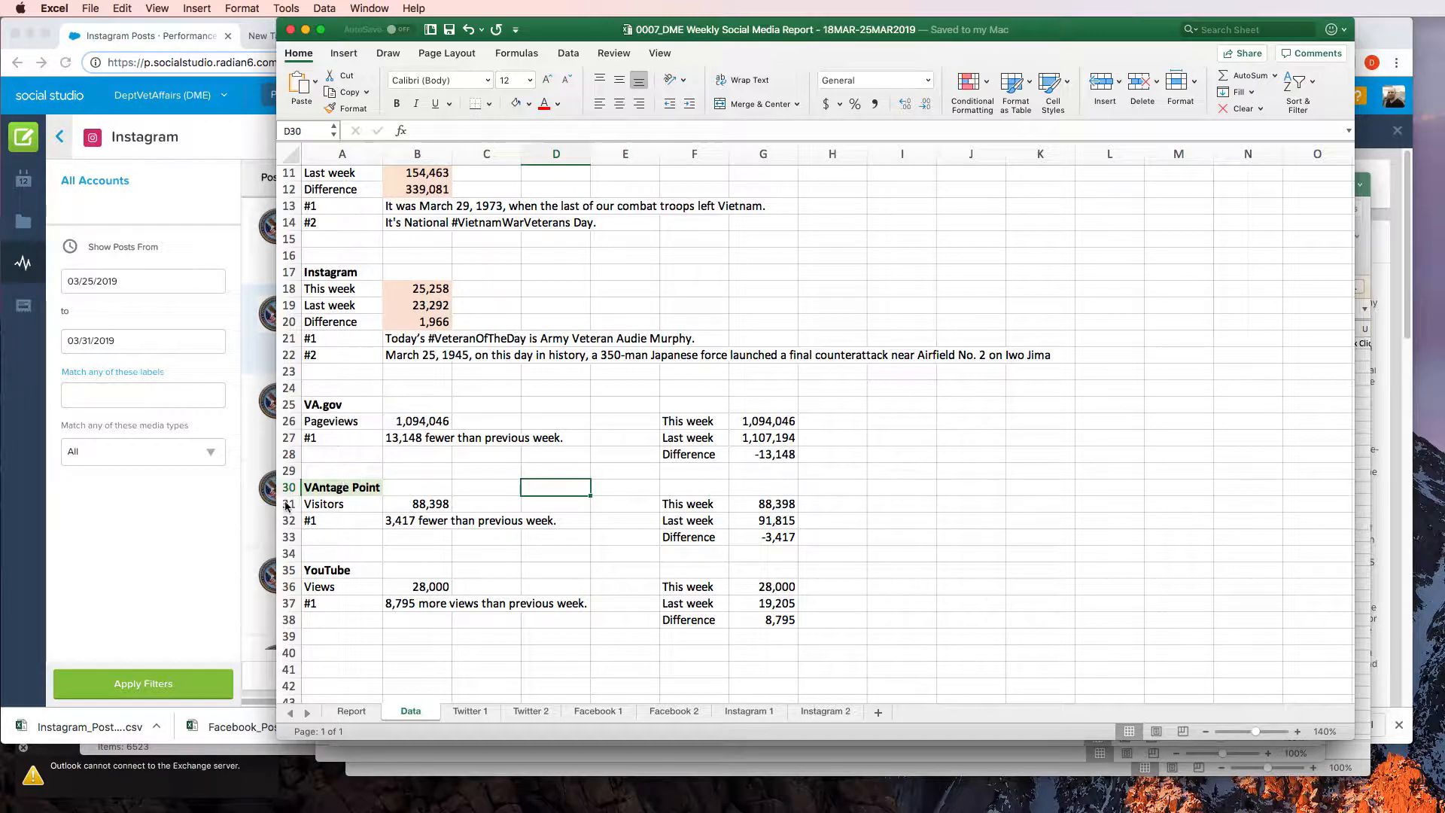
Switch to Chrome, open Google Analytics in the empty tab, and change to the personal Gmail account for the VAntage Point property
click(177, 539)
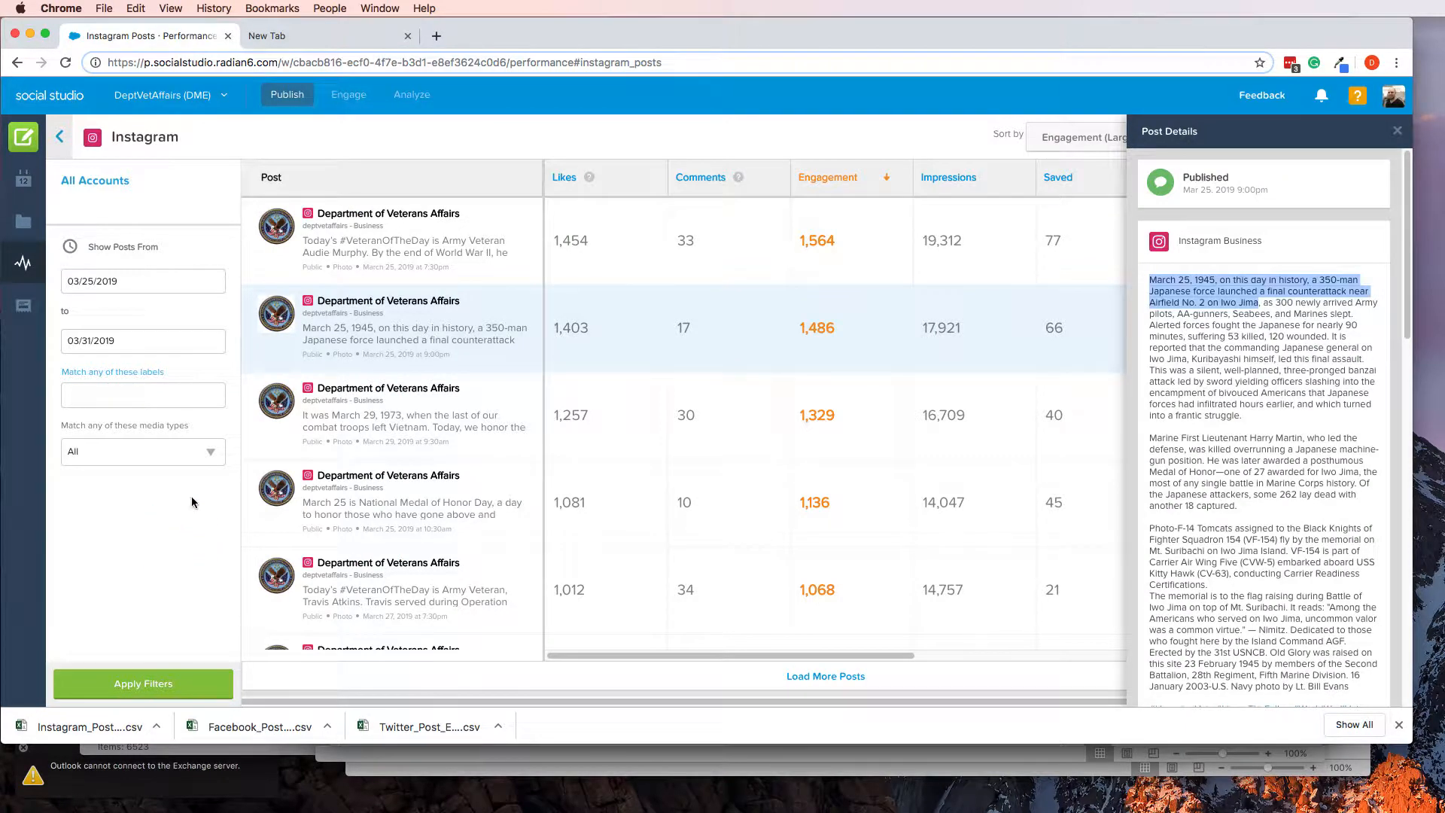
click(328, 28)
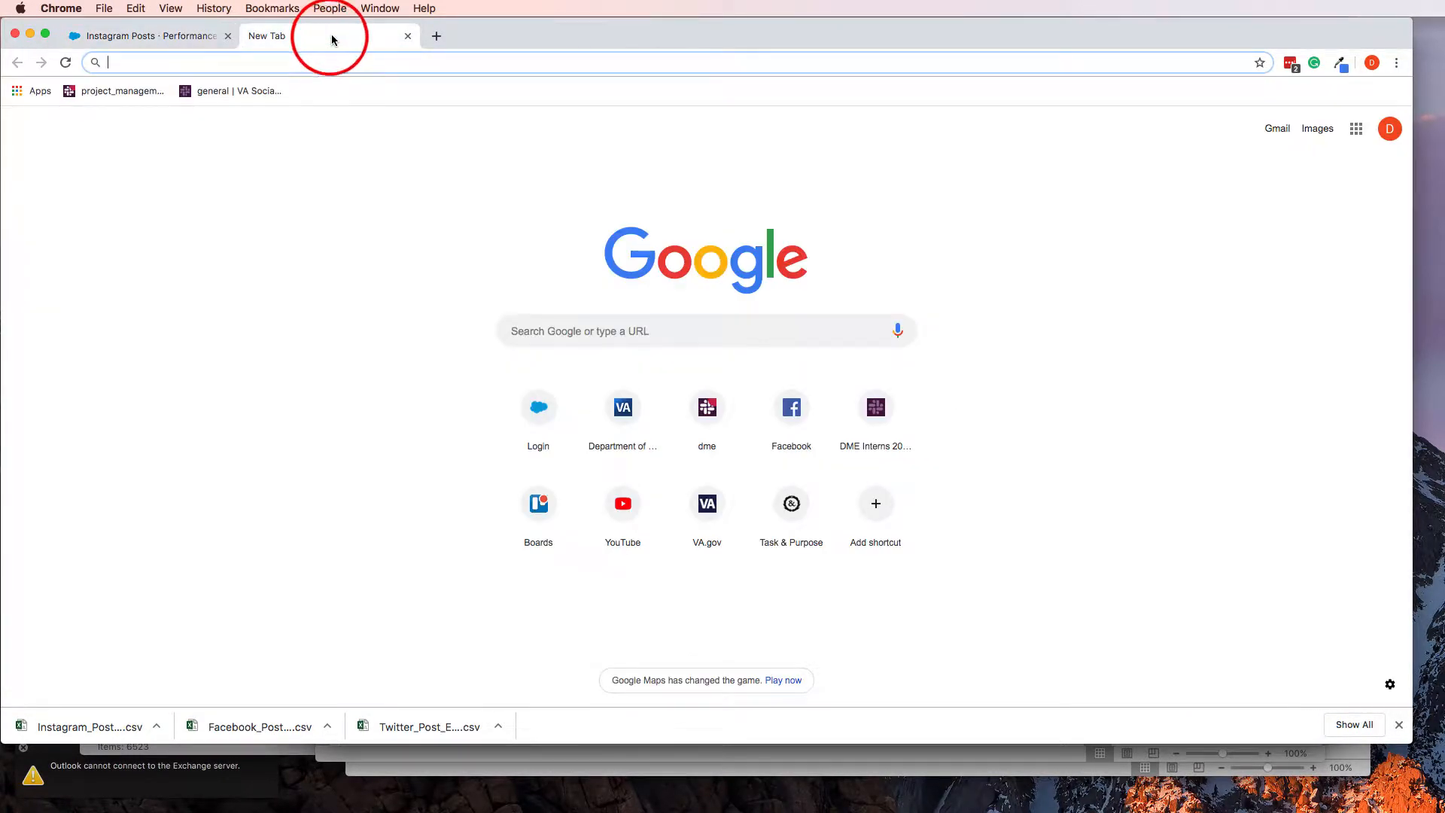
text(an)
key(Return)
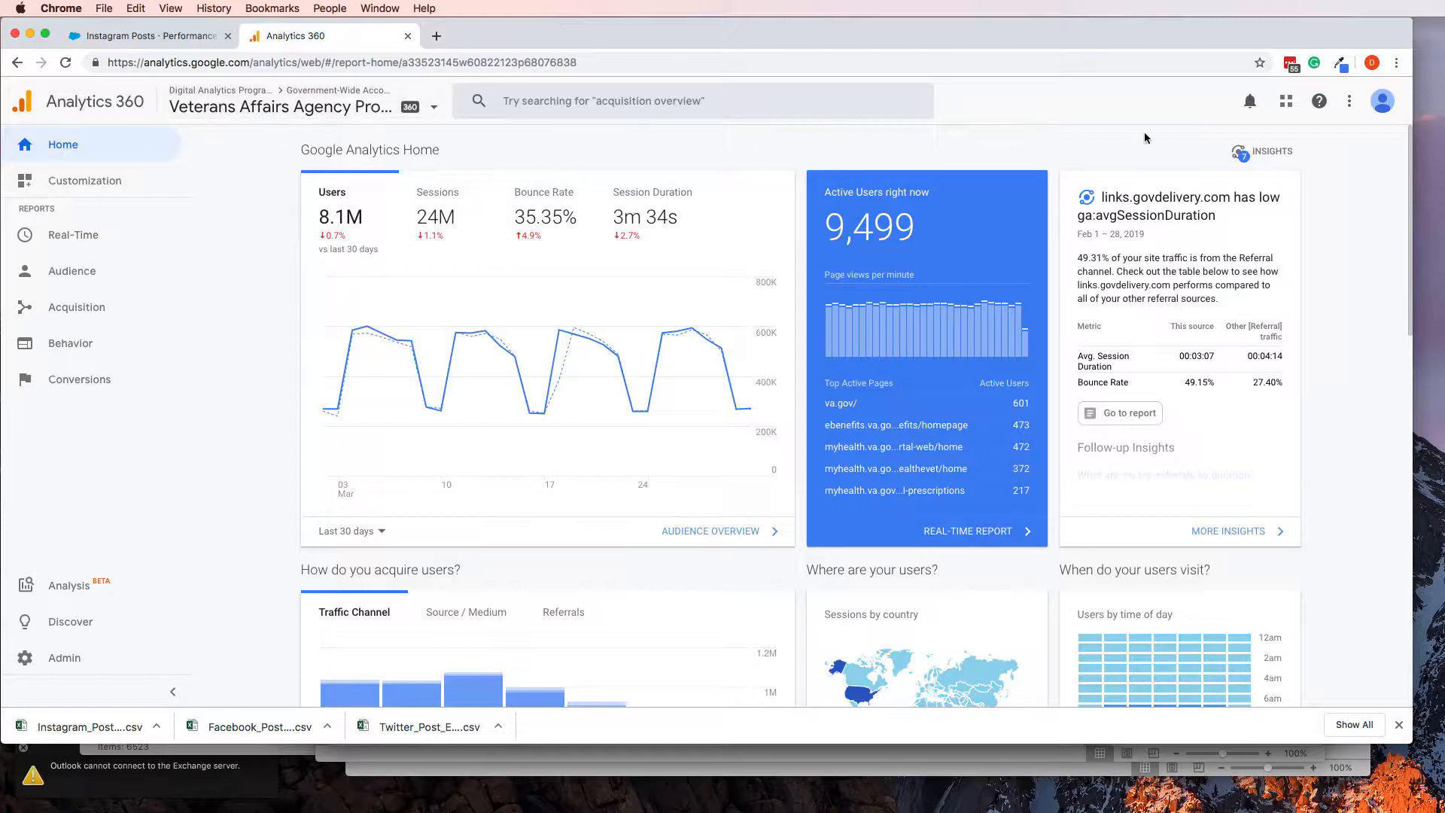
click(1385, 102)
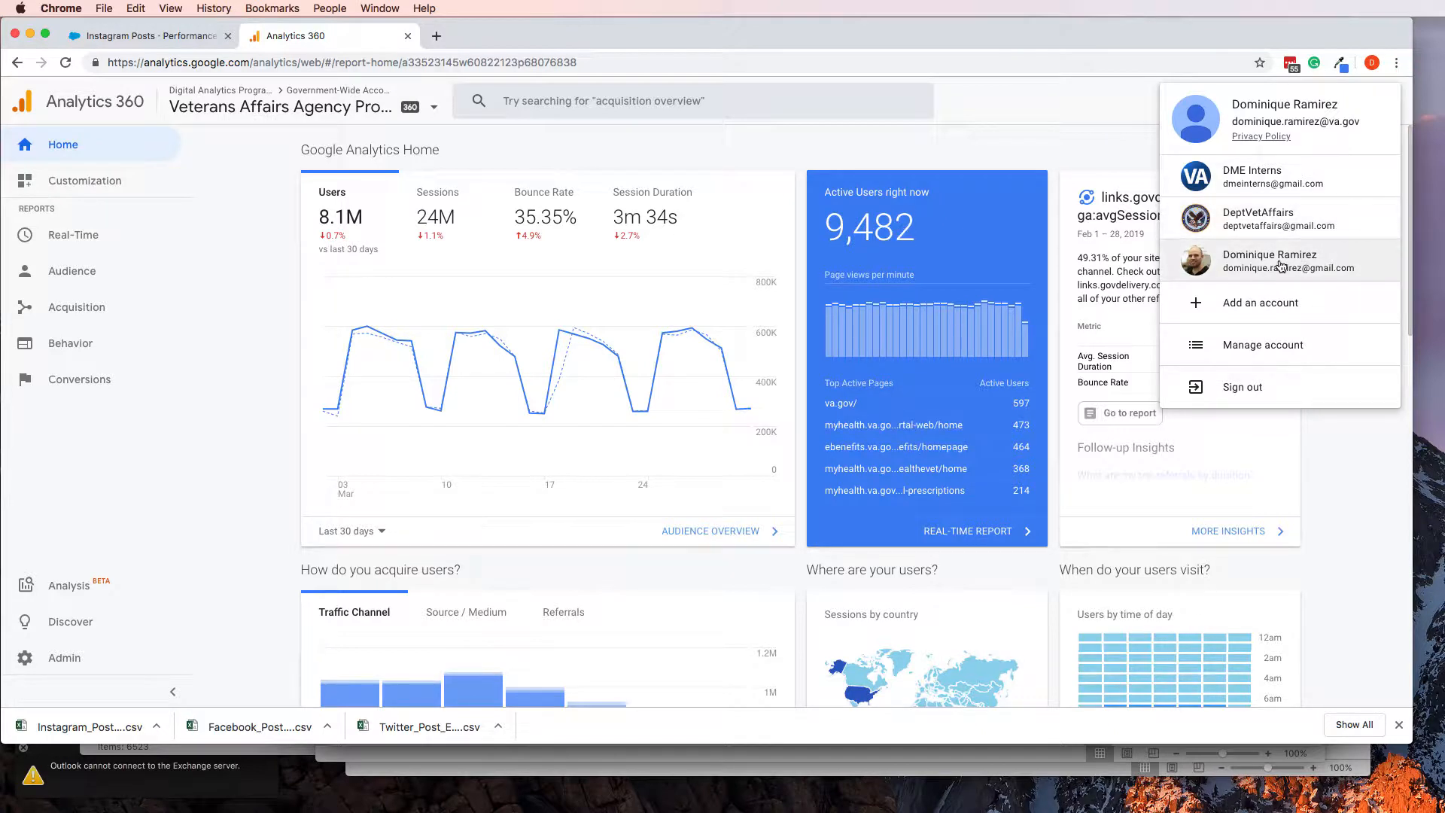
click(1280, 264)
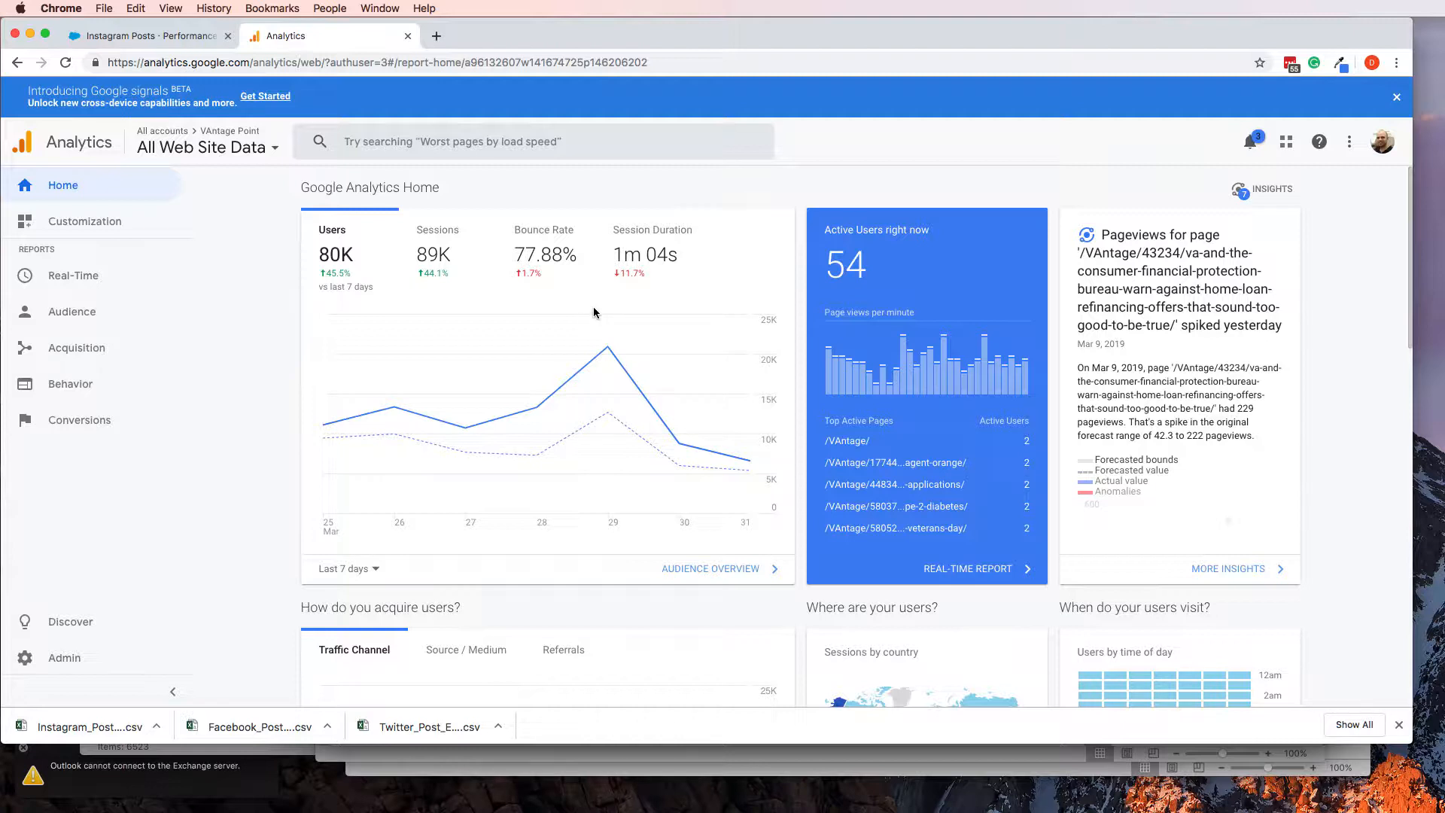
Open the All Pages report under Behavior's Site Content for VAntage Point's All Web Site Data view
click(76, 382)
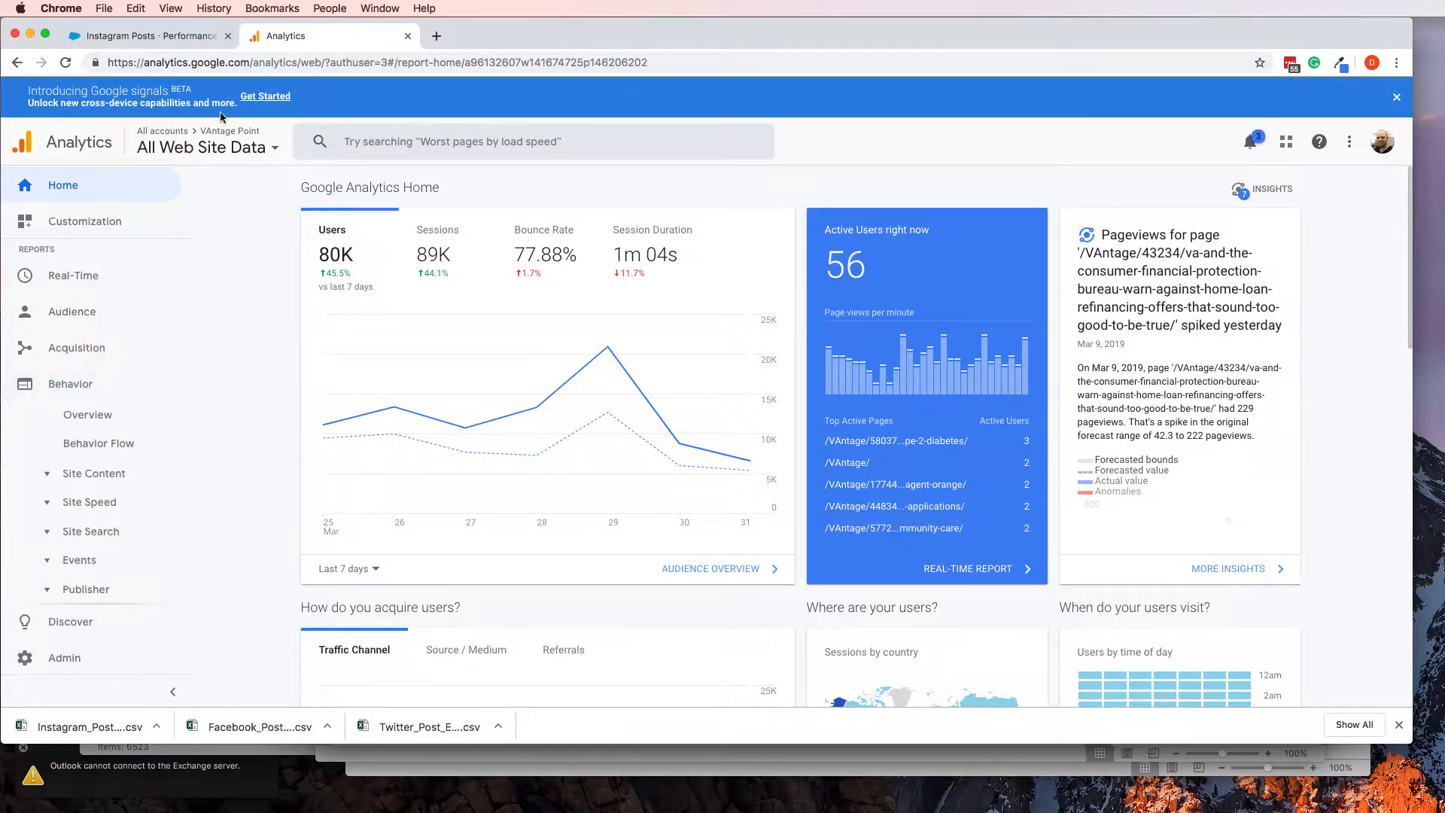
click(186, 144)
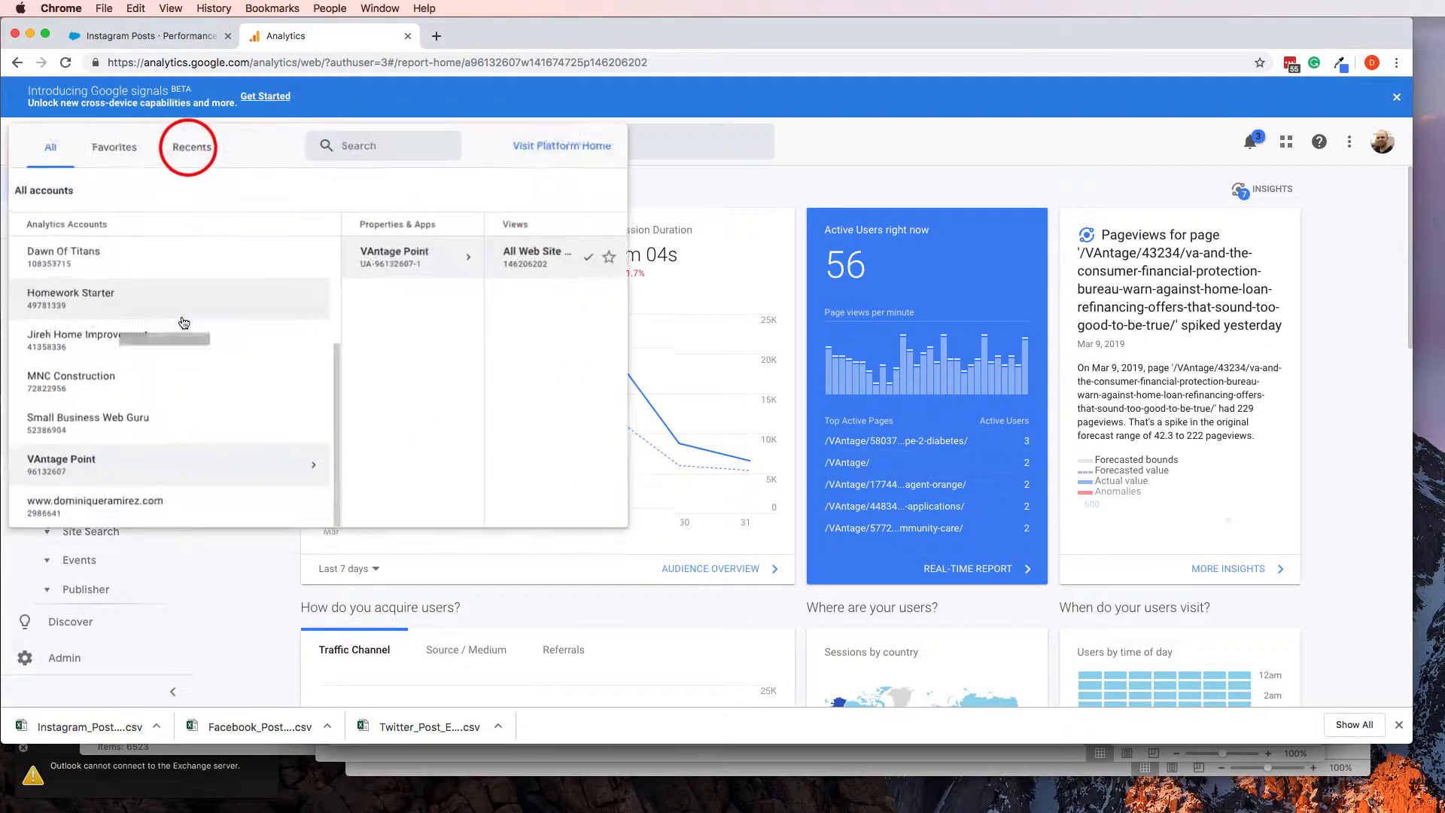
click(216, 601)
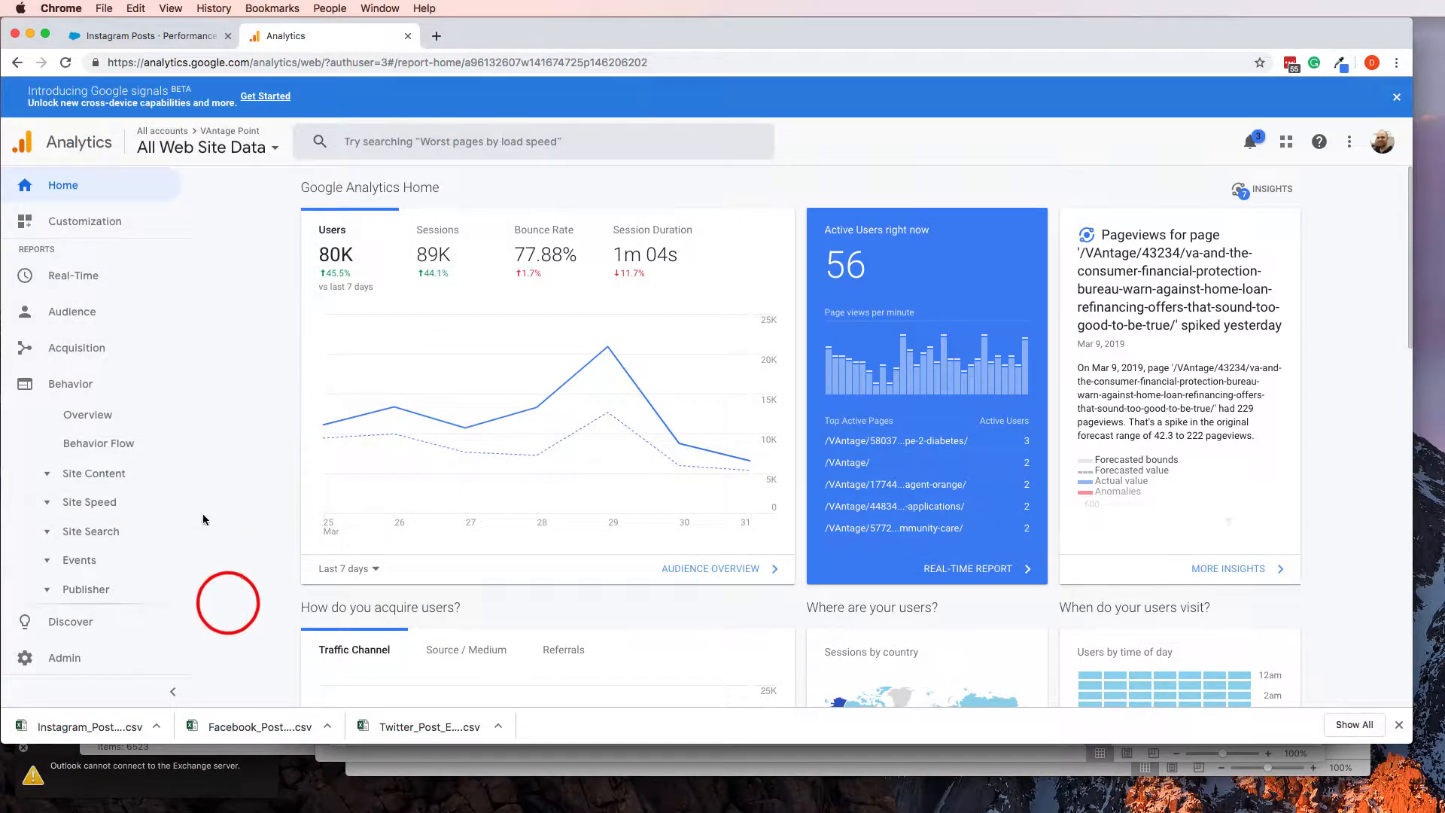
click(89, 476)
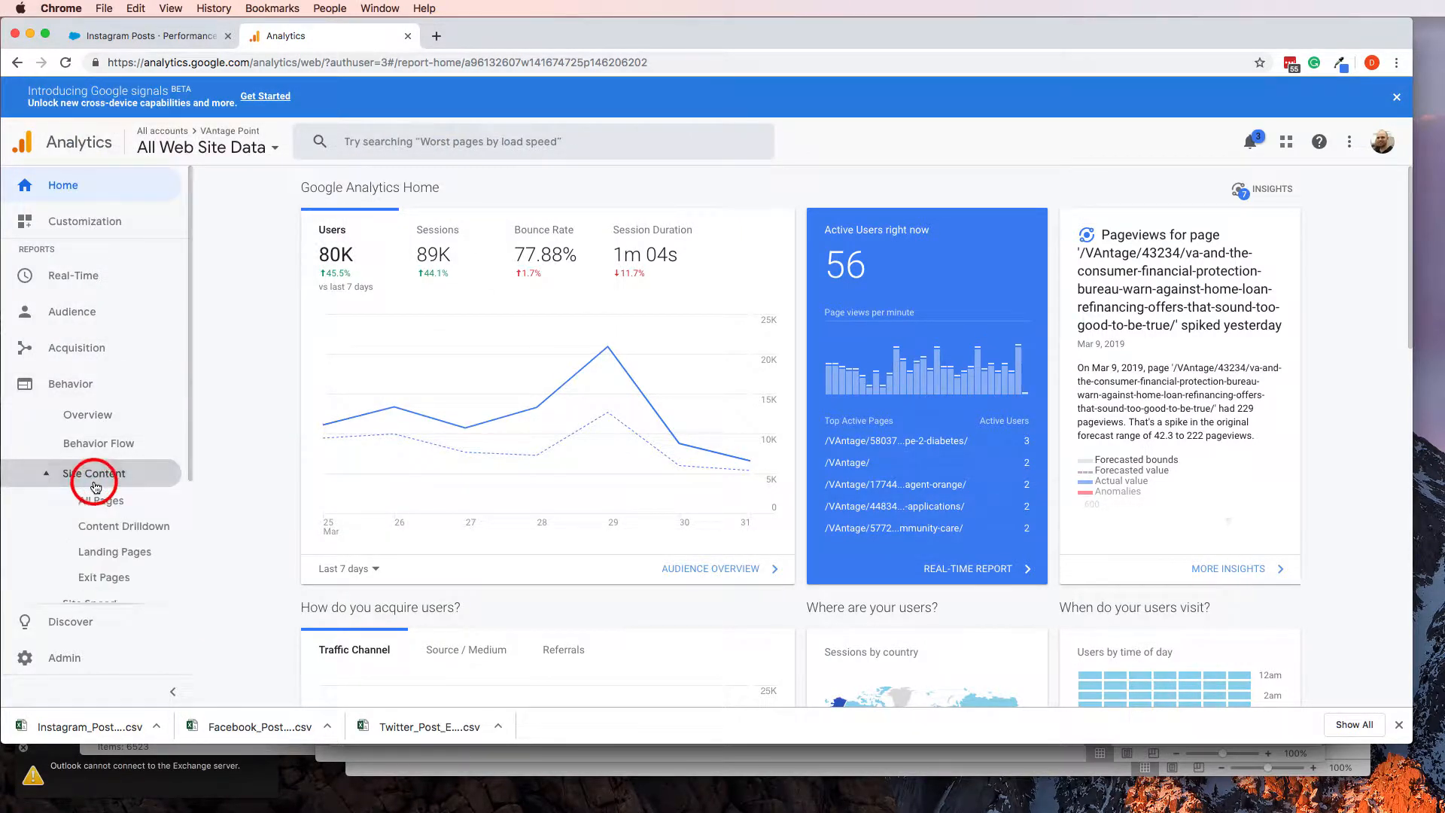
click(91, 415)
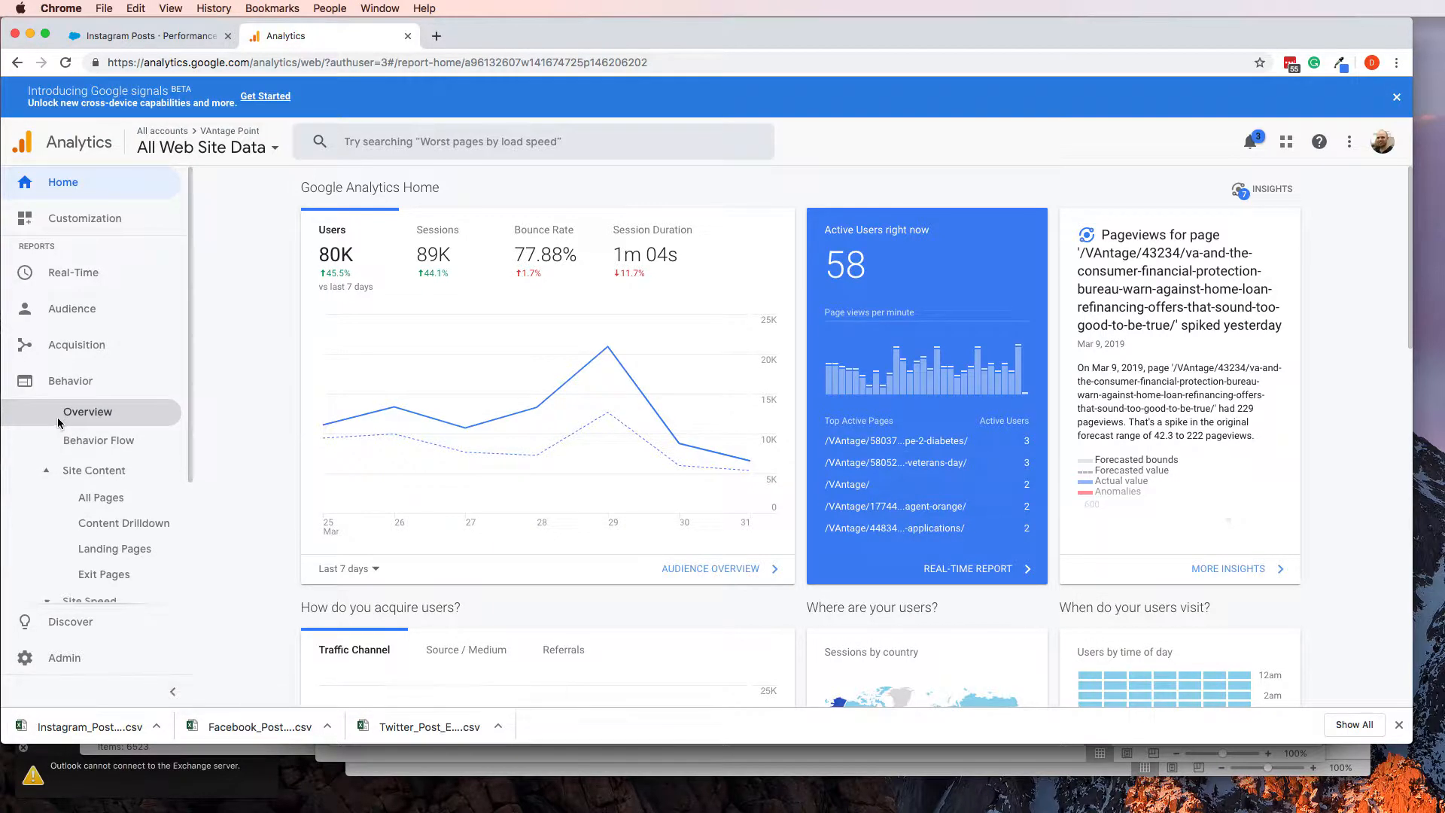
scroll(58, 418, down, 3)
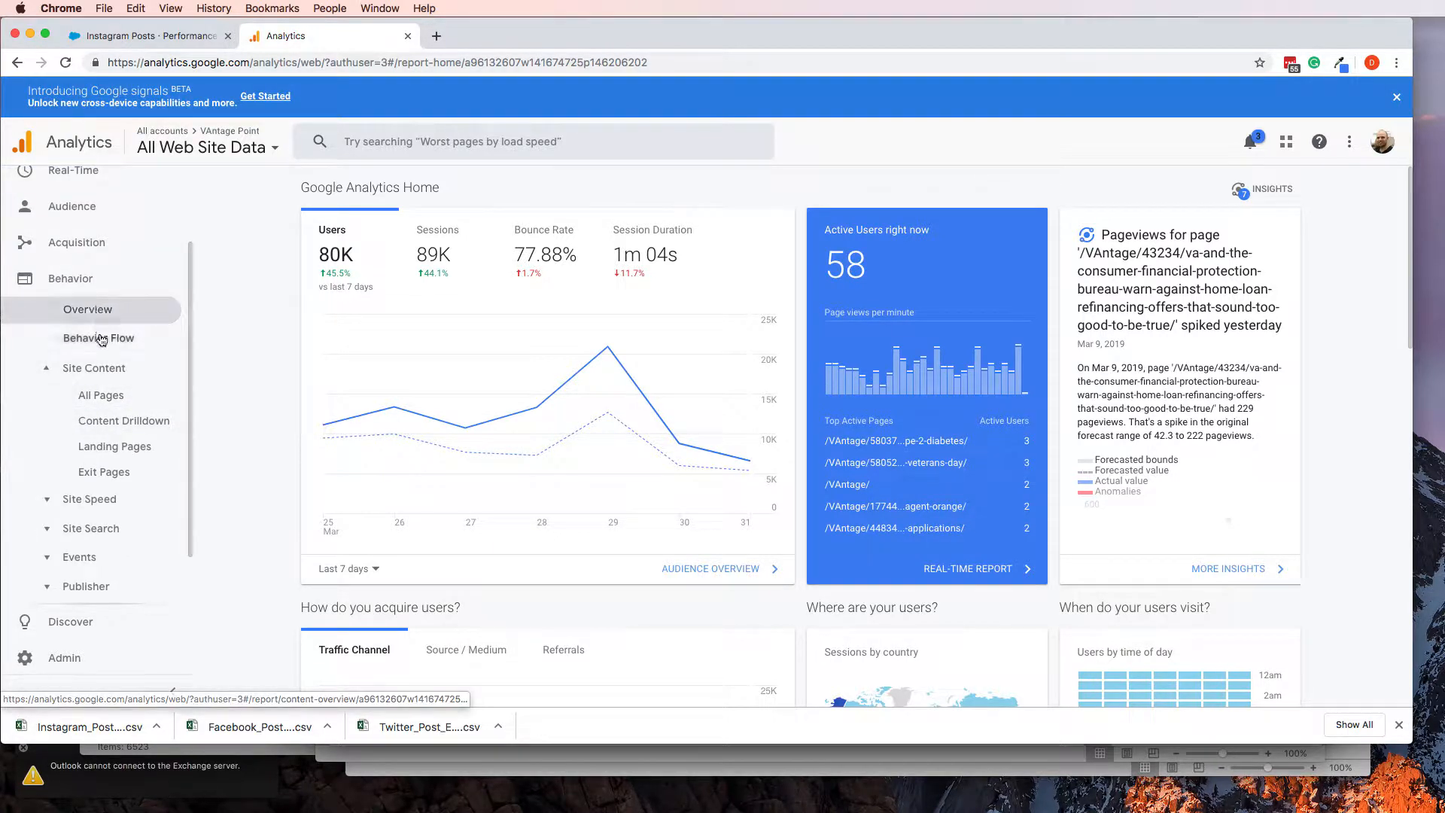
click(106, 394)
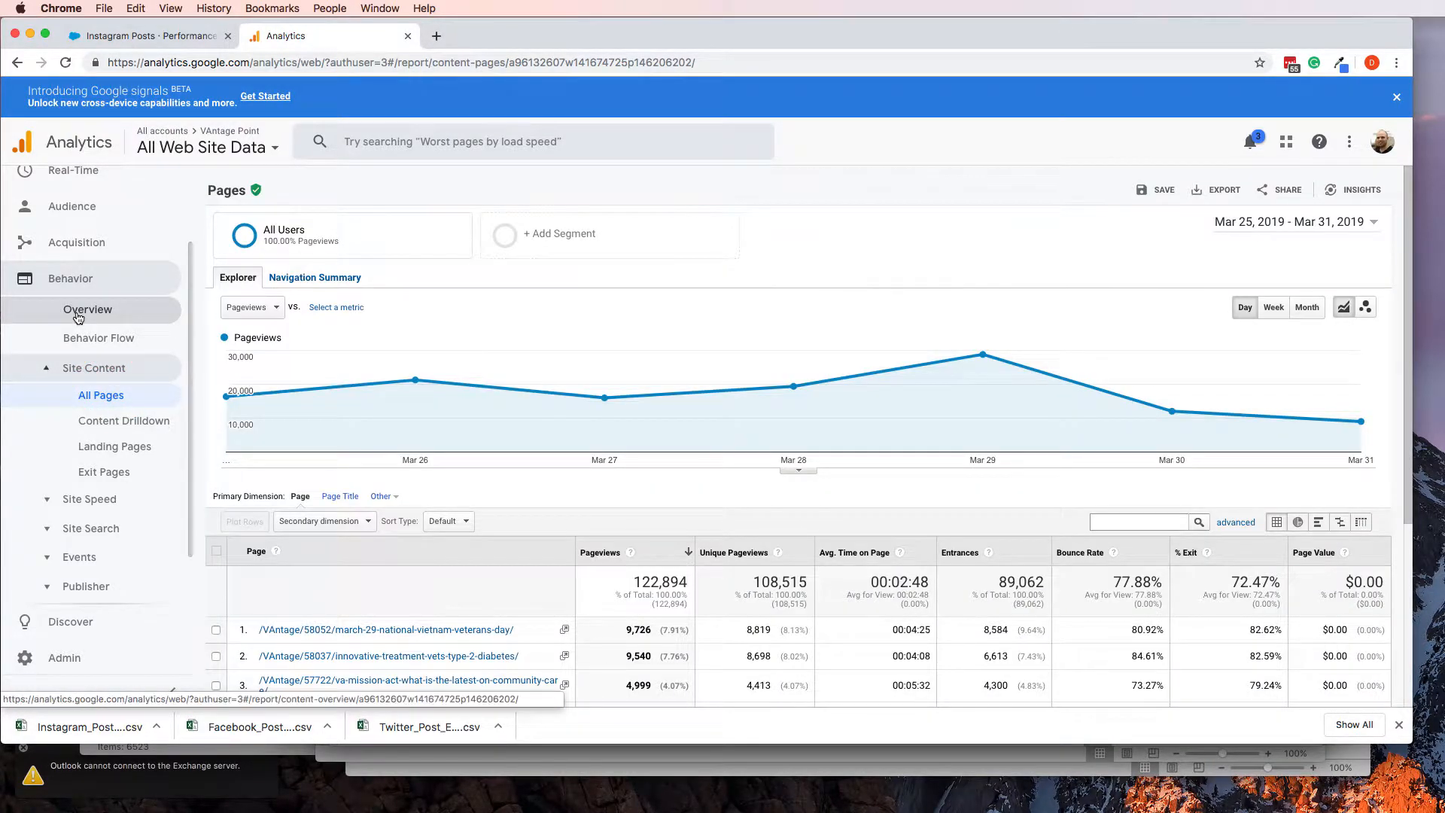
Open Behavior's Overview report for VAntage Point and check the pageviews for Mar 25 - Mar 31, 2019
click(77, 317)
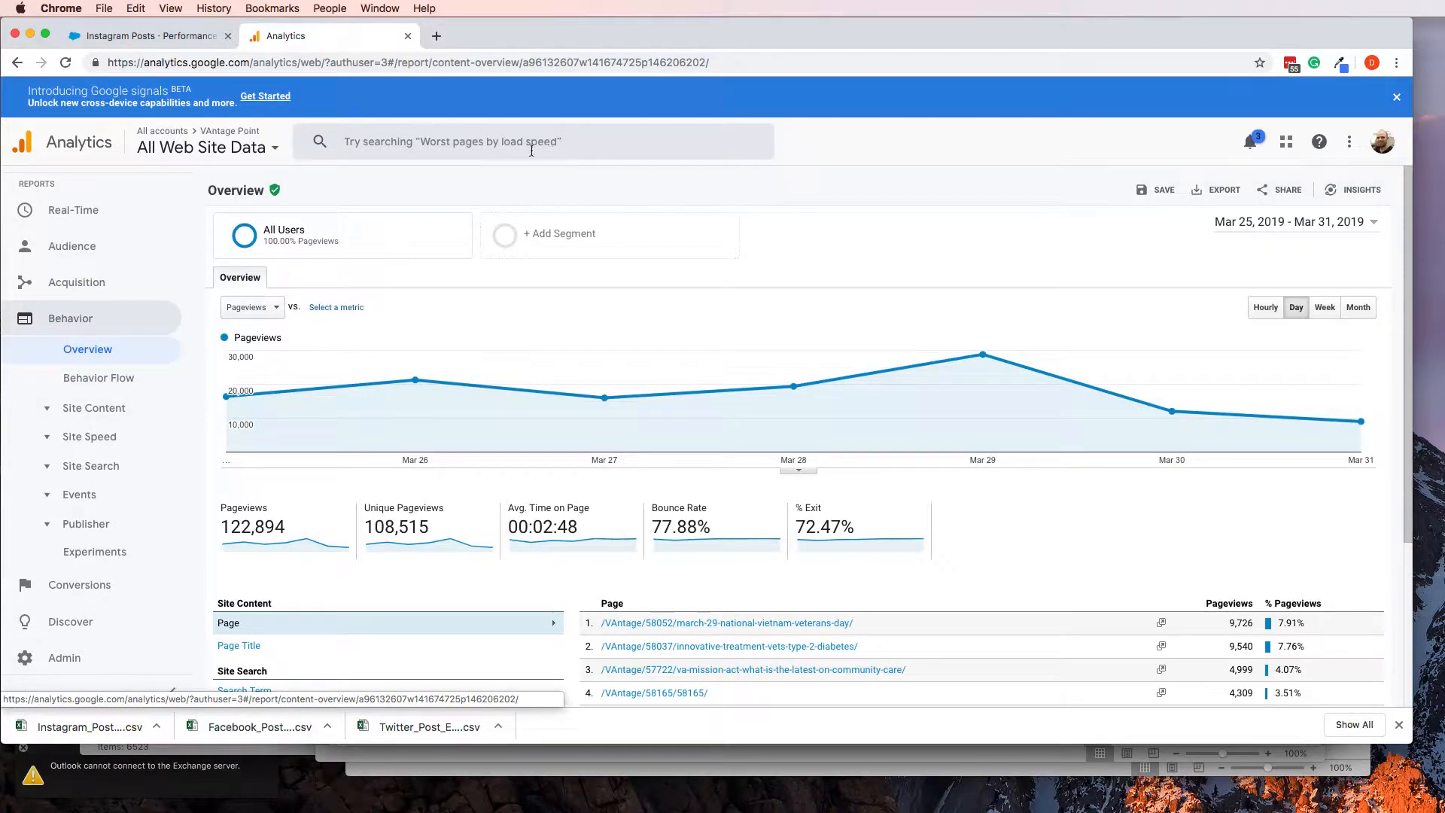
scroll(557, 181, down, 1)
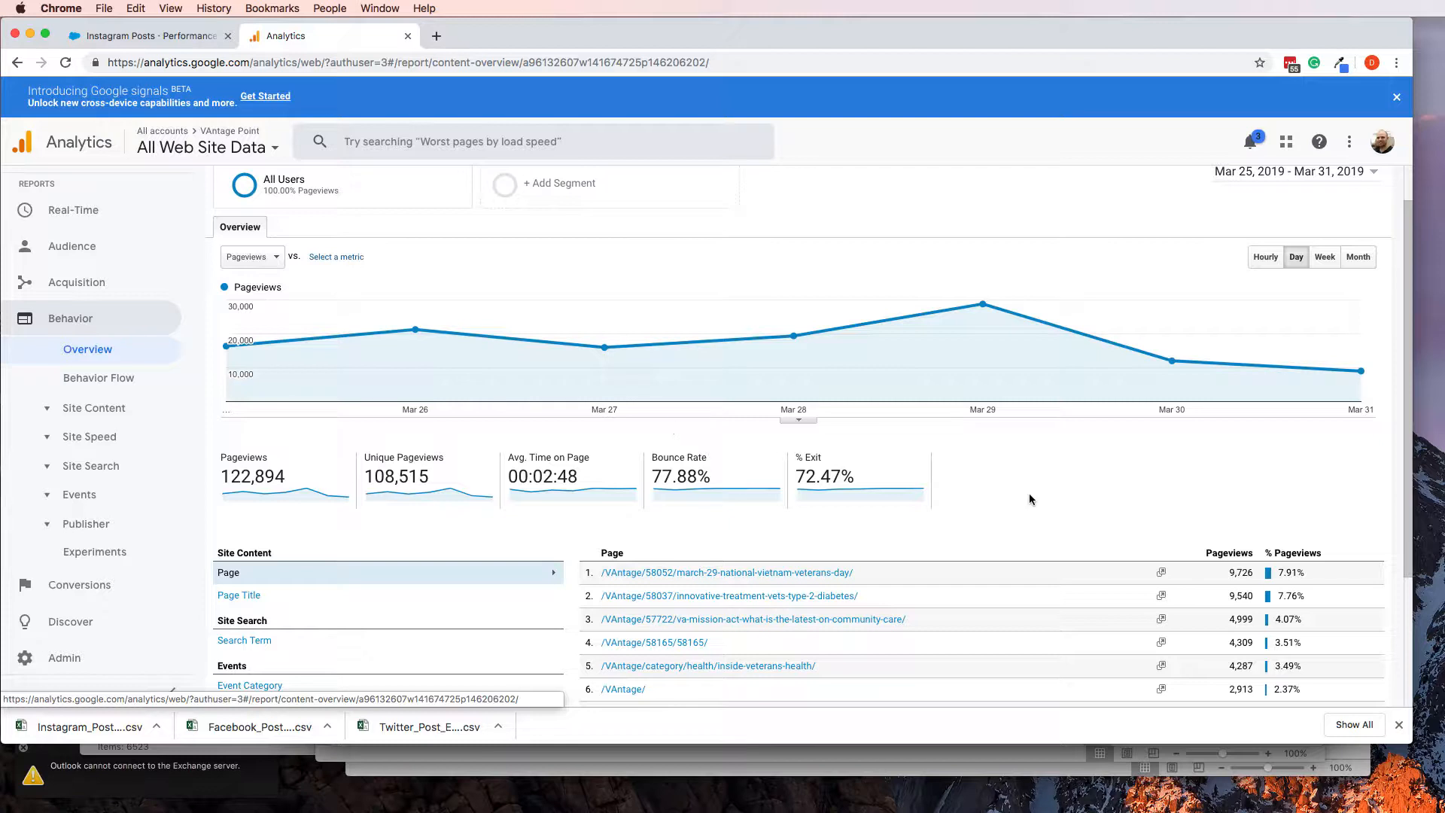
scroll(1159, 414, up, 1)
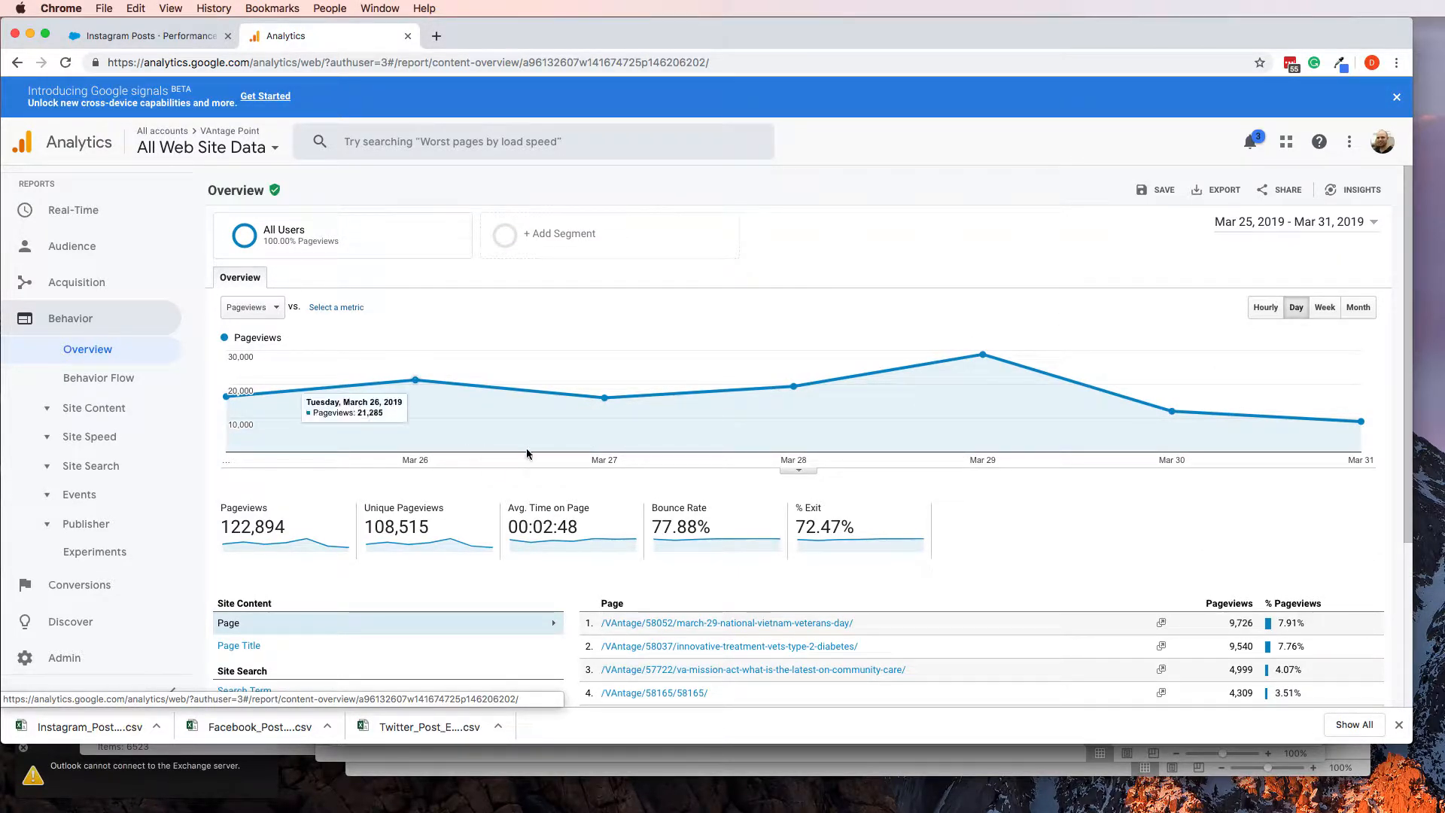
scroll(759, 420, down, 1)
scroll(757, 451, down, 2)
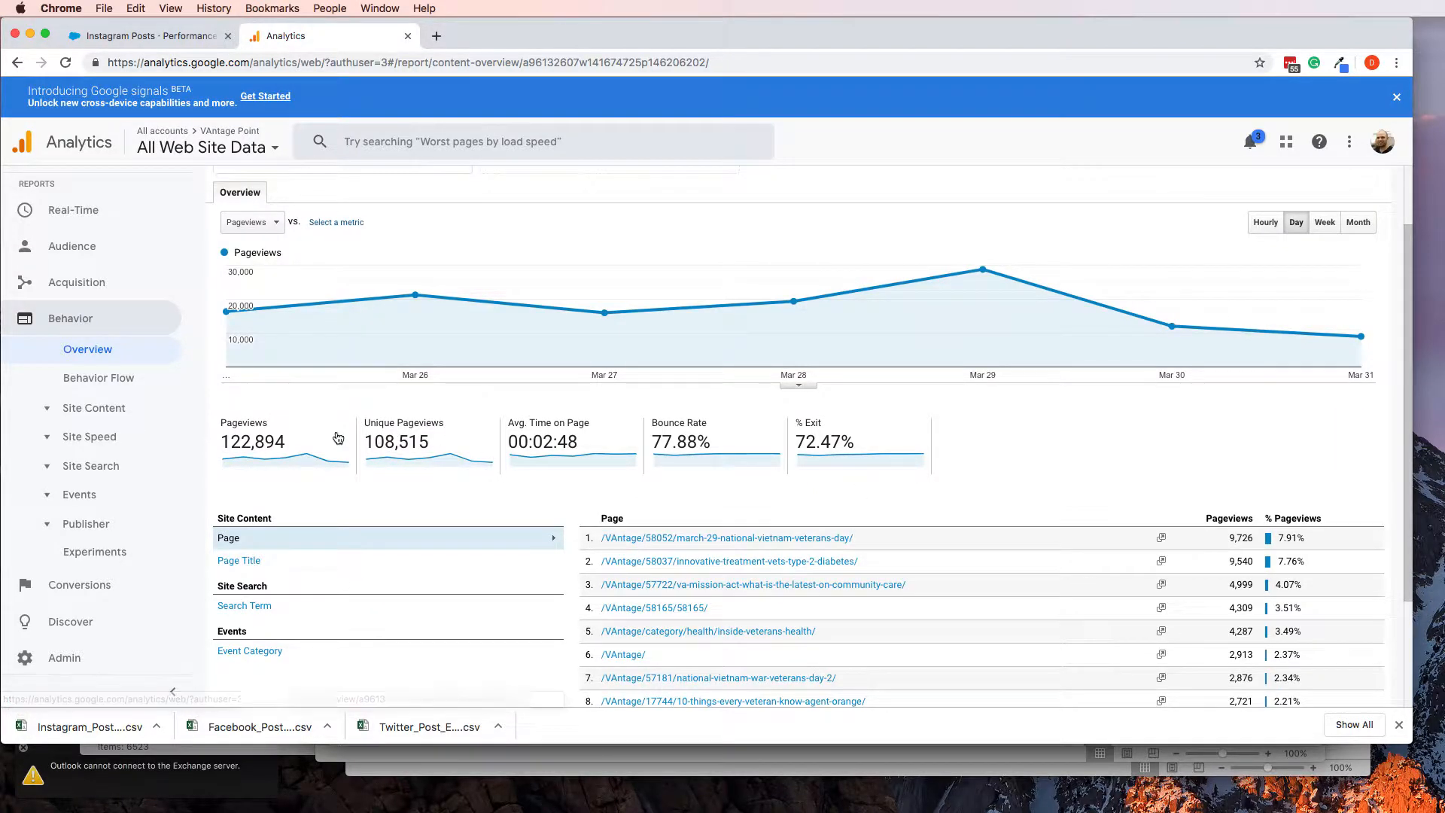
Switch to Excel and copy VAntage Point's This week figure from G31 into the Last week cell G32 on the Data sheet
key(super+Tab)
drag(538, 504, 535, 520)
click(792, 507)
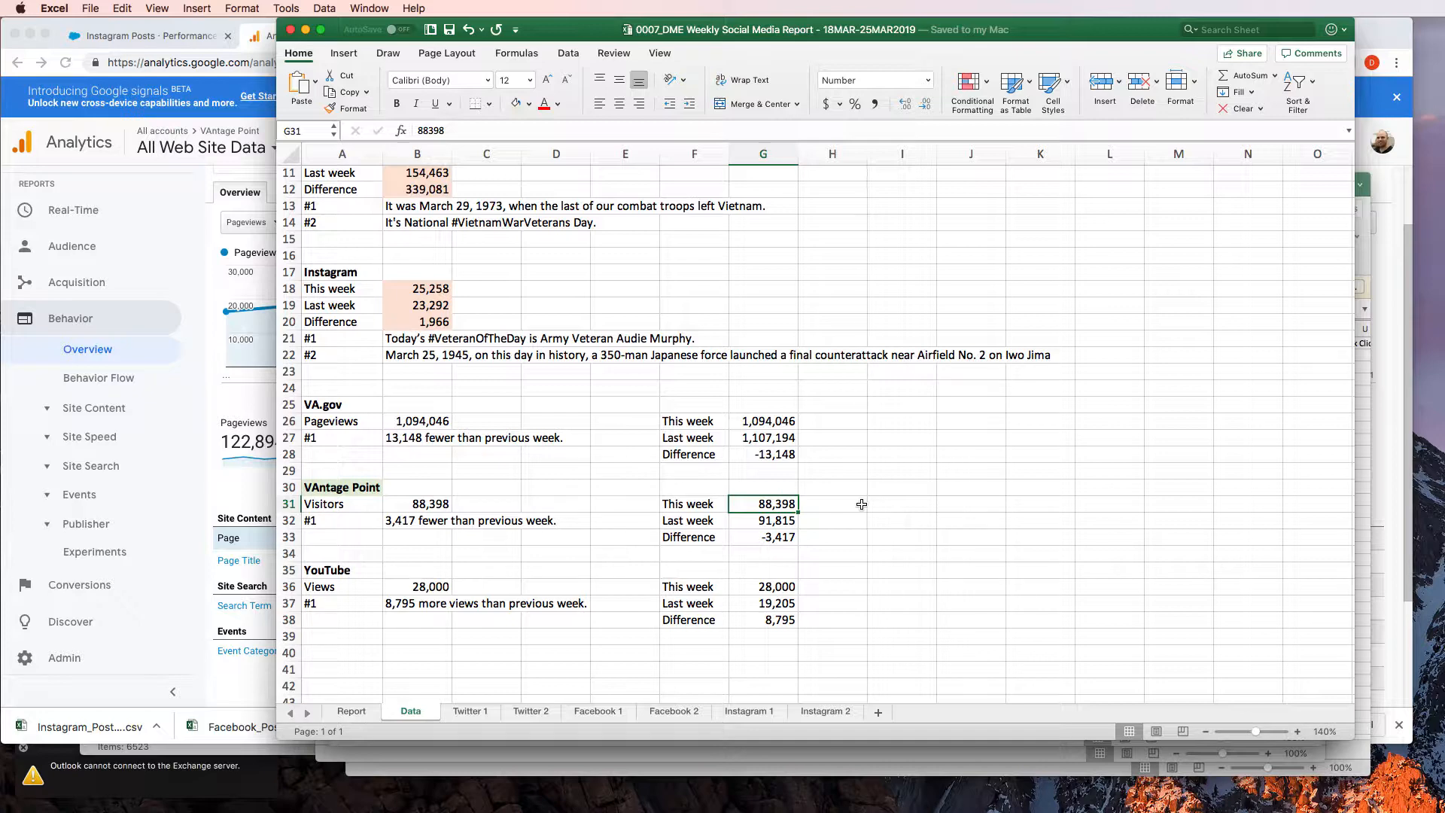
key(super+c)
key(Down)
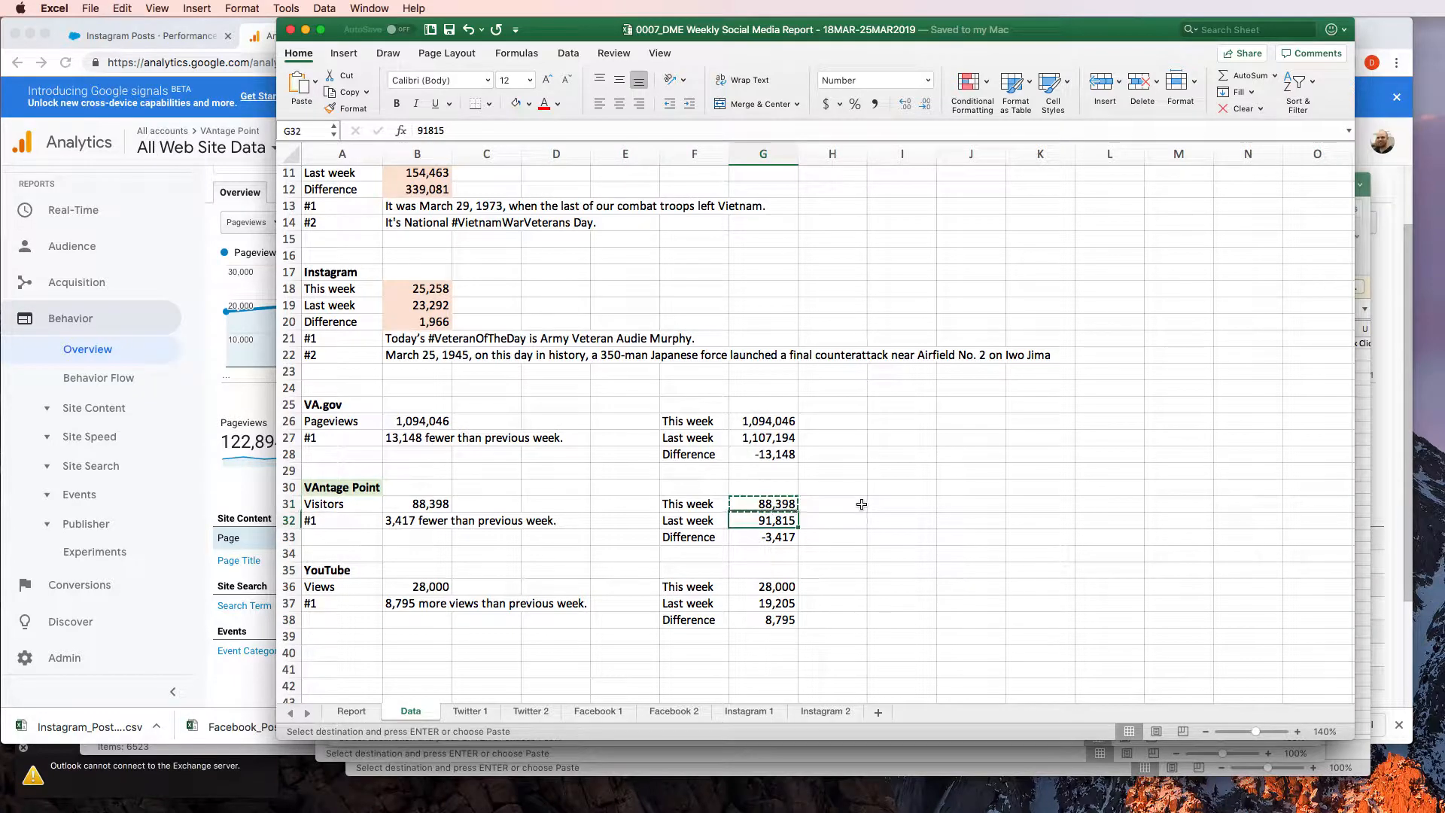
key(super+v)
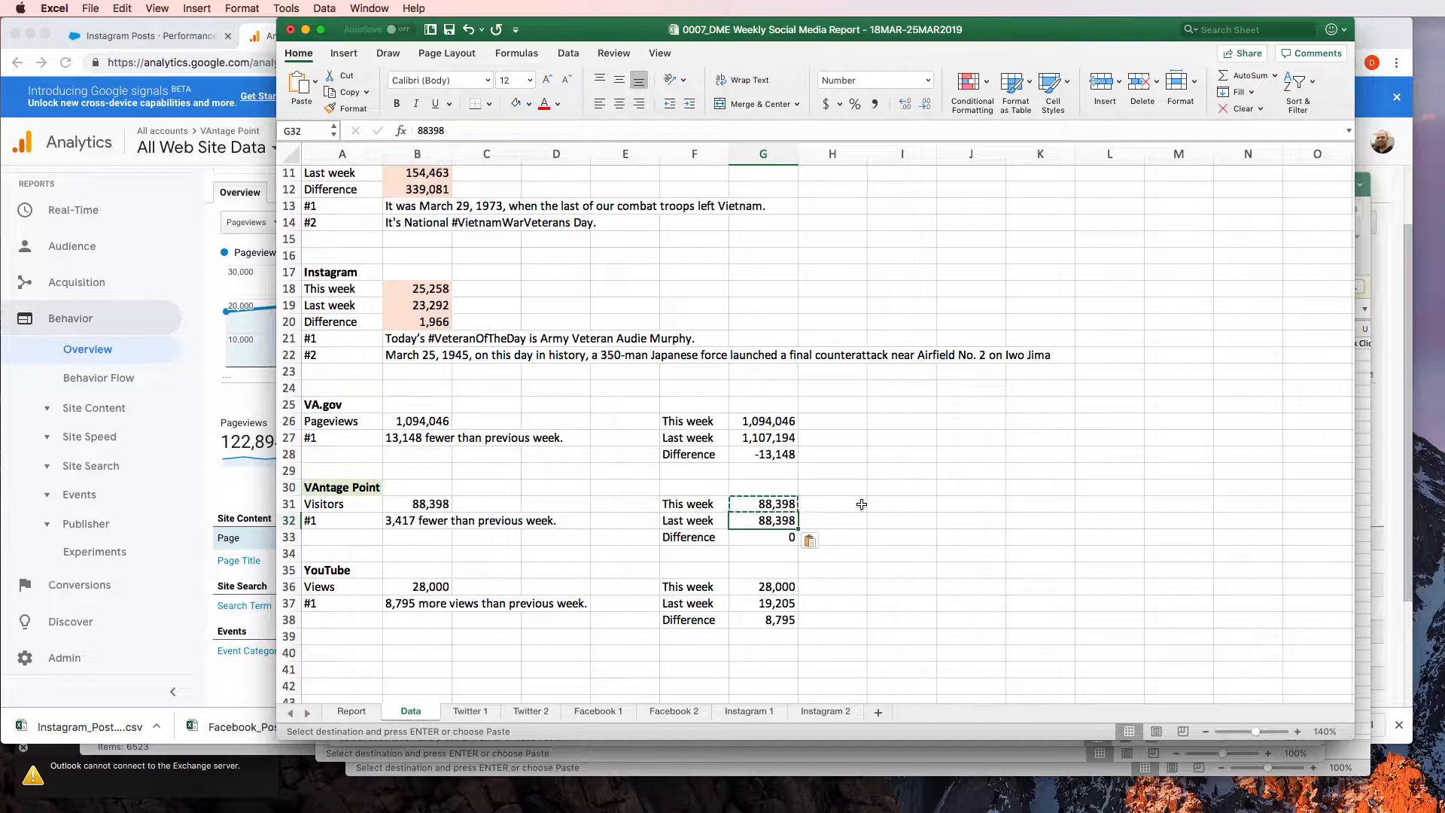
Move the workbook window clear of the Analytics pageviews figure and set VAntage Point's This week value in G31 to 122,894
key(Up)
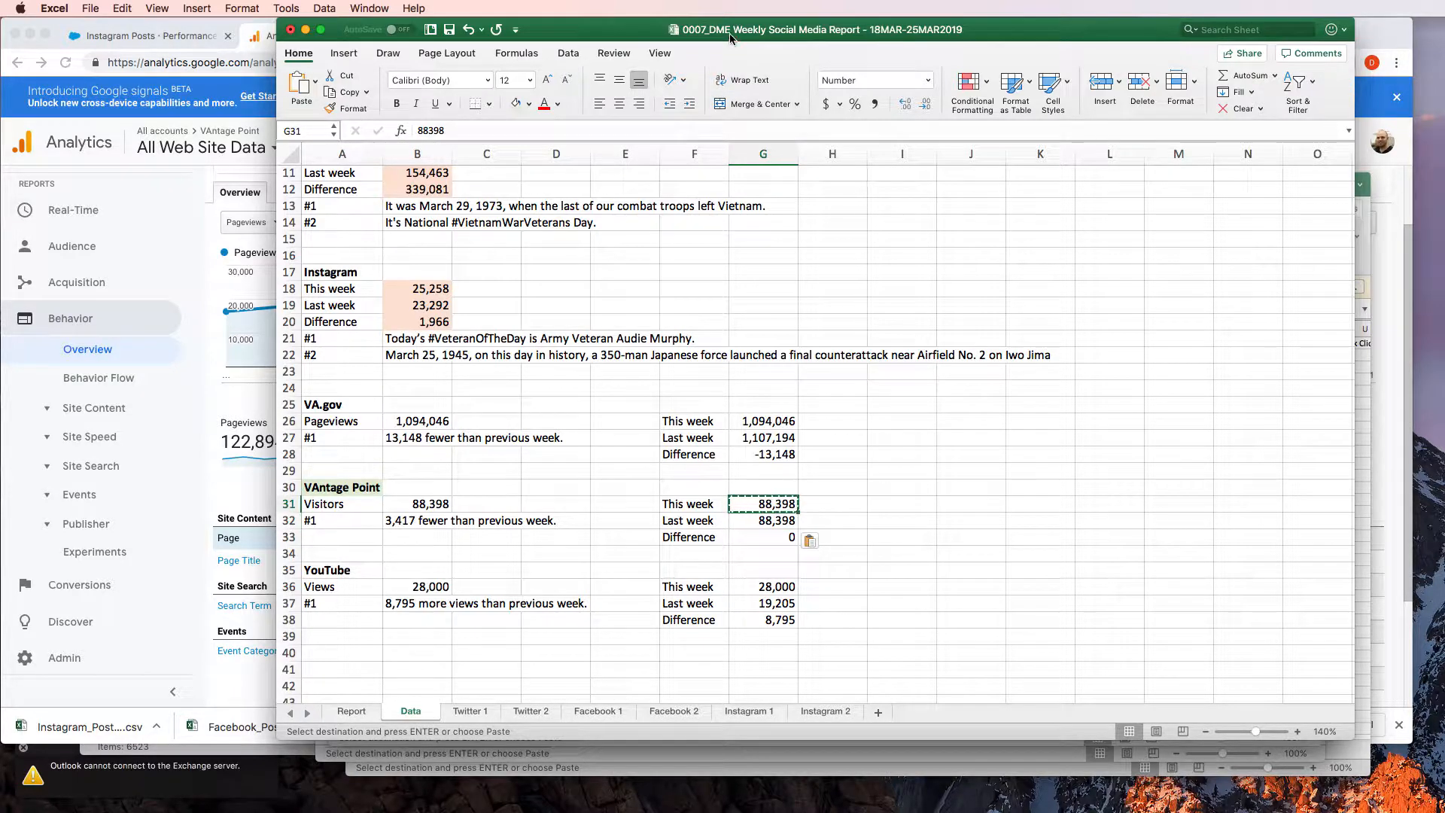
drag(730, 38, 824, 40)
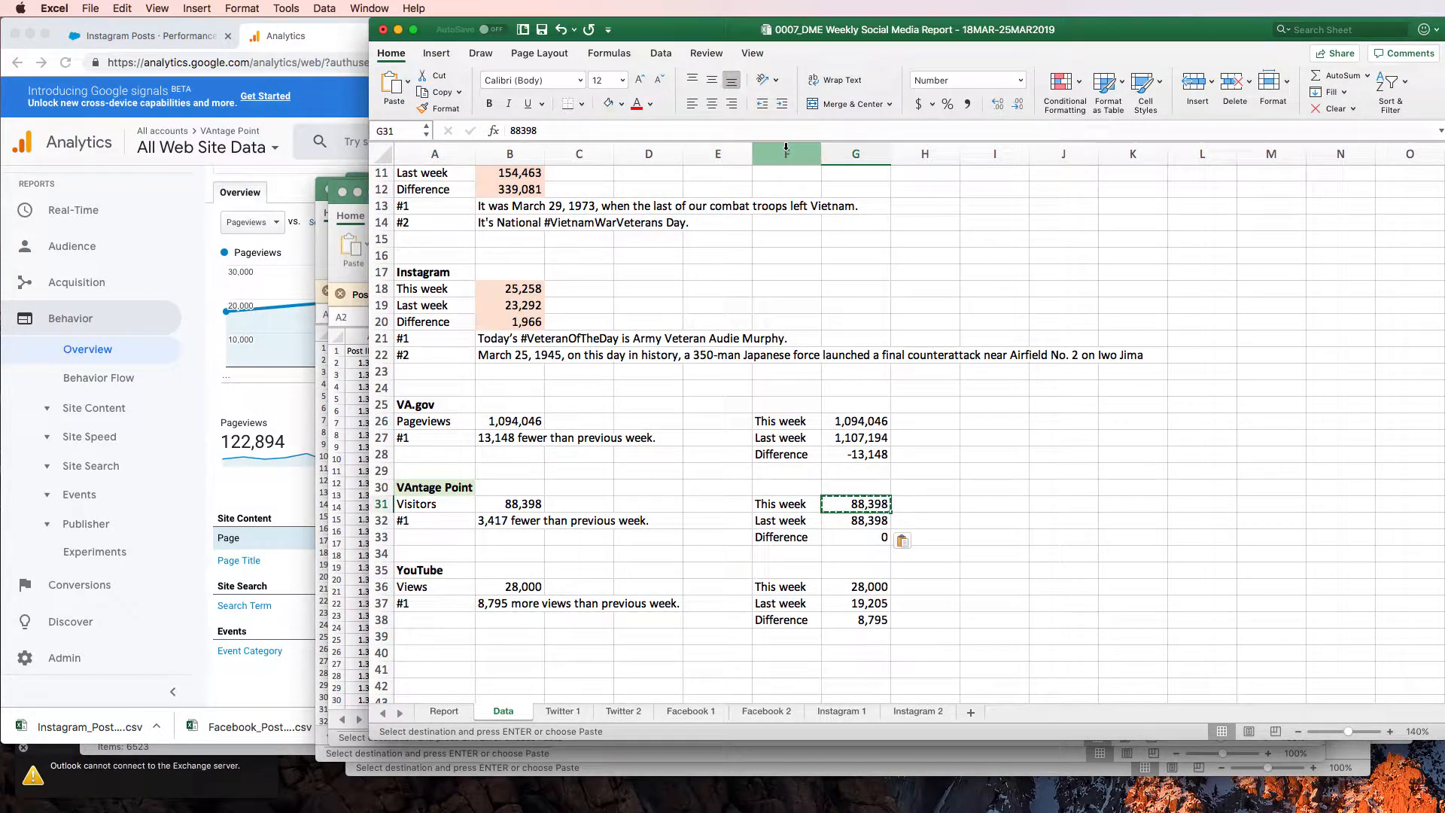
text(122,894)
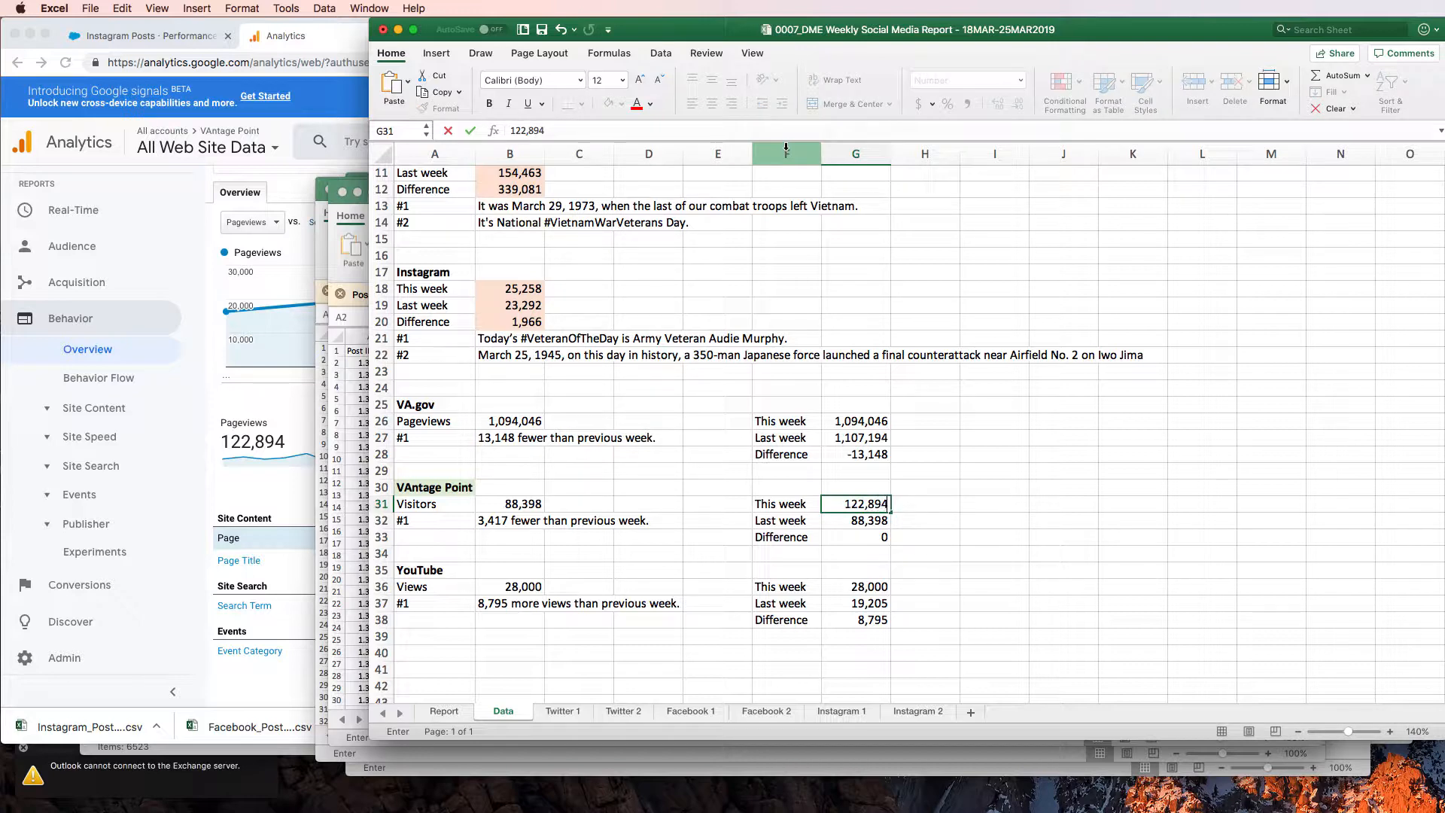
key(Return)
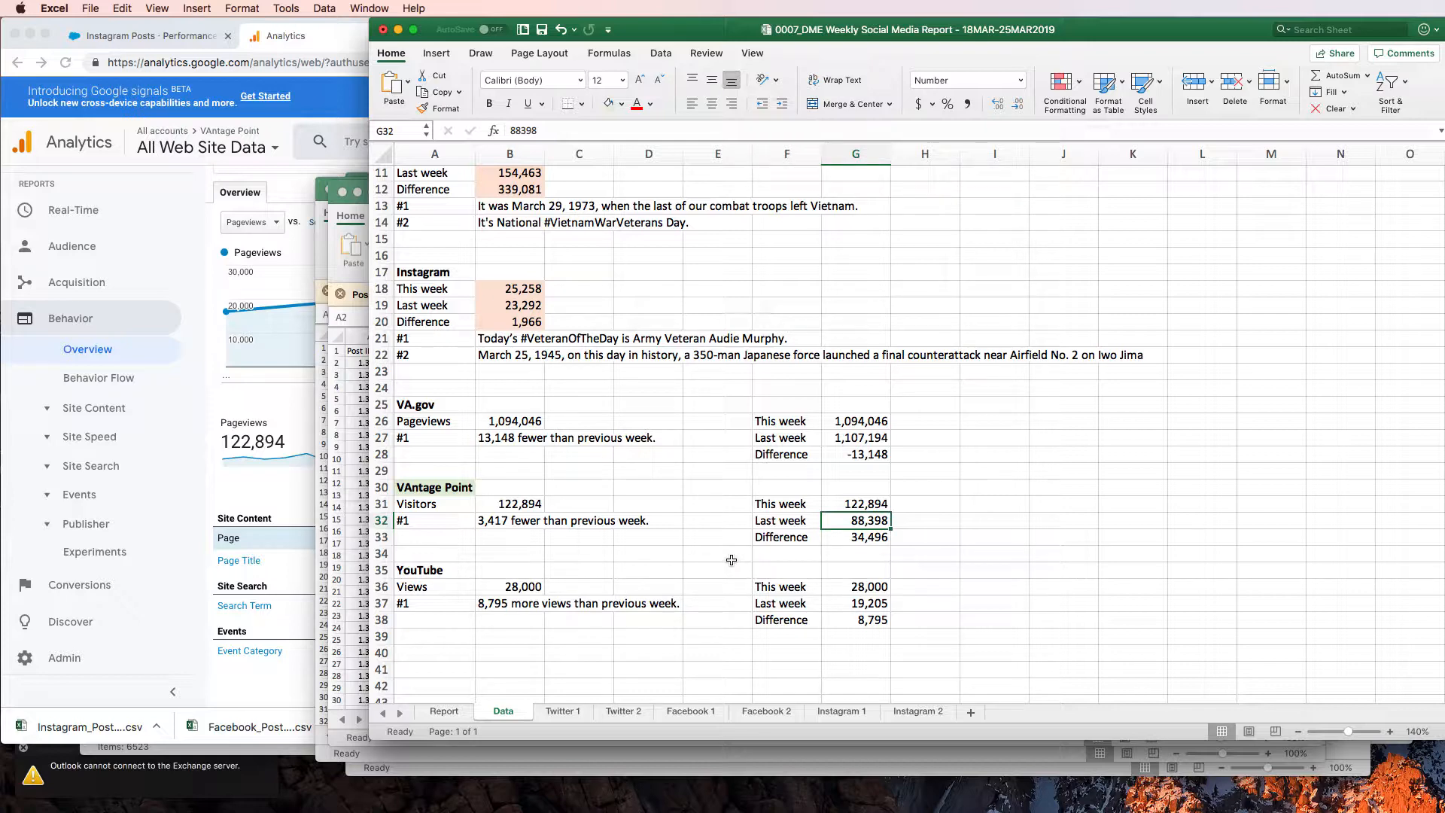
Change VAntage Point's comparison text in B32 to "34,496 more than previous week." and save the workbook
double_click(489, 520)
click(504, 520)
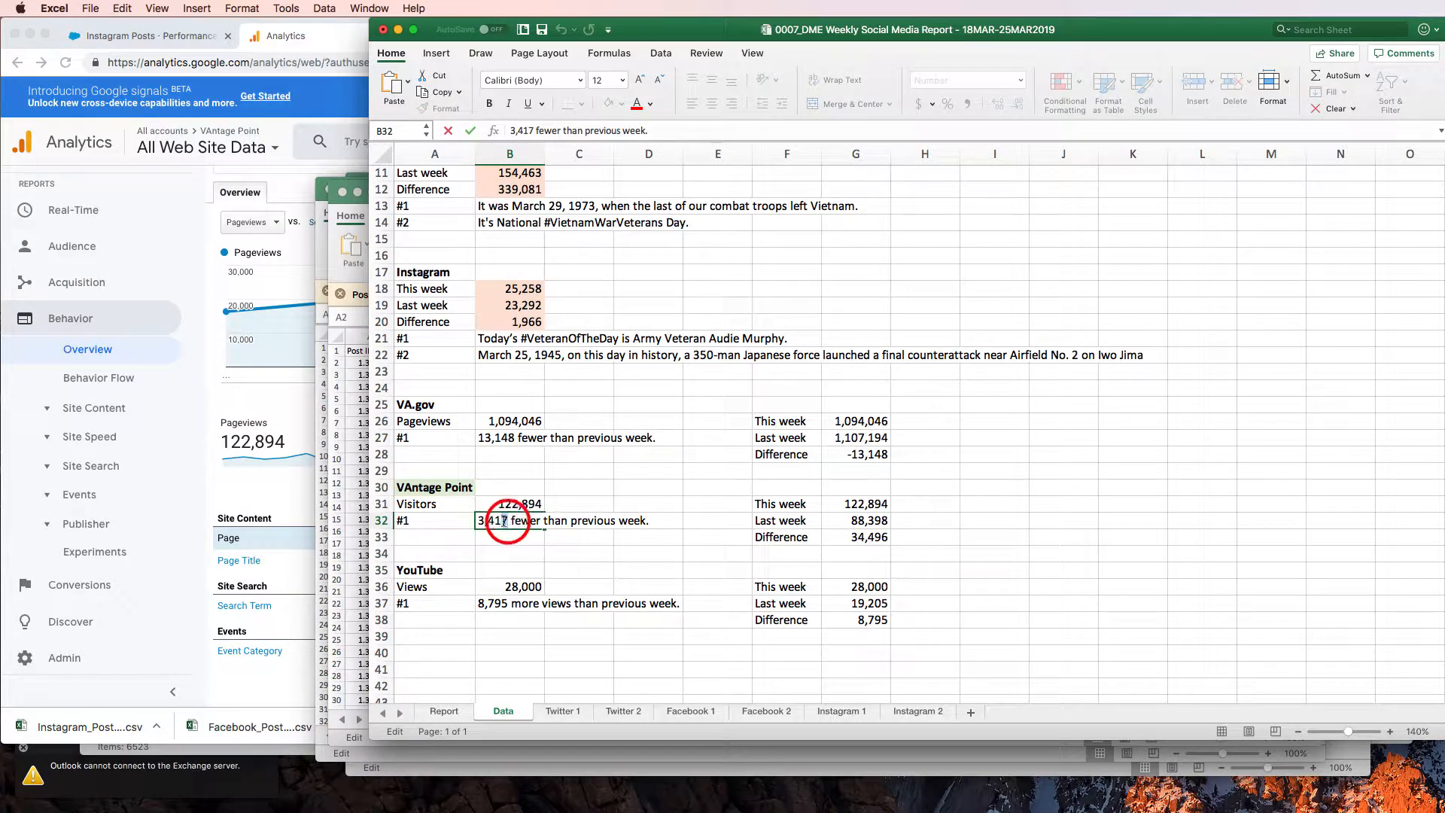
double_click(504, 520)
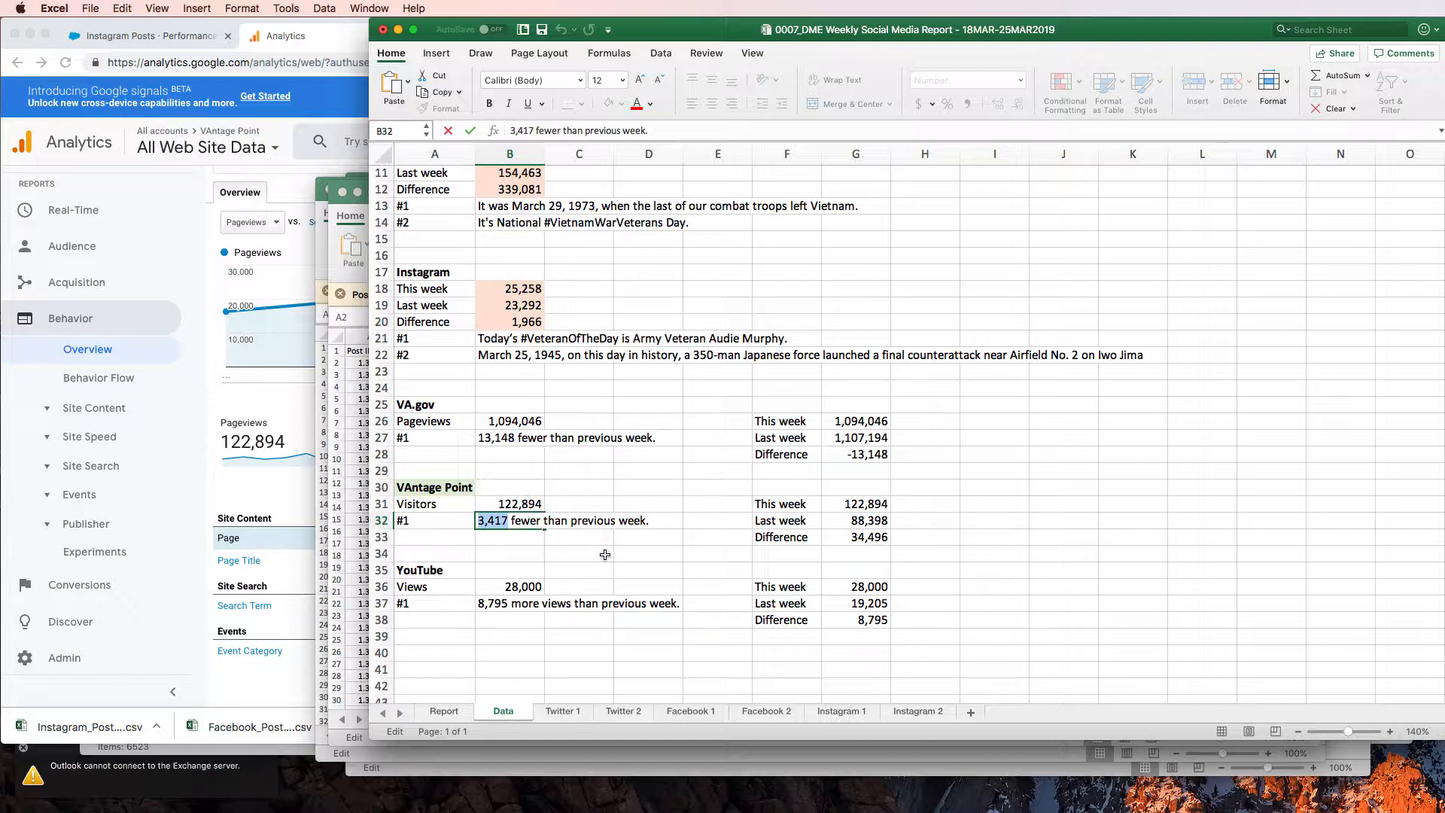
text(34,496)
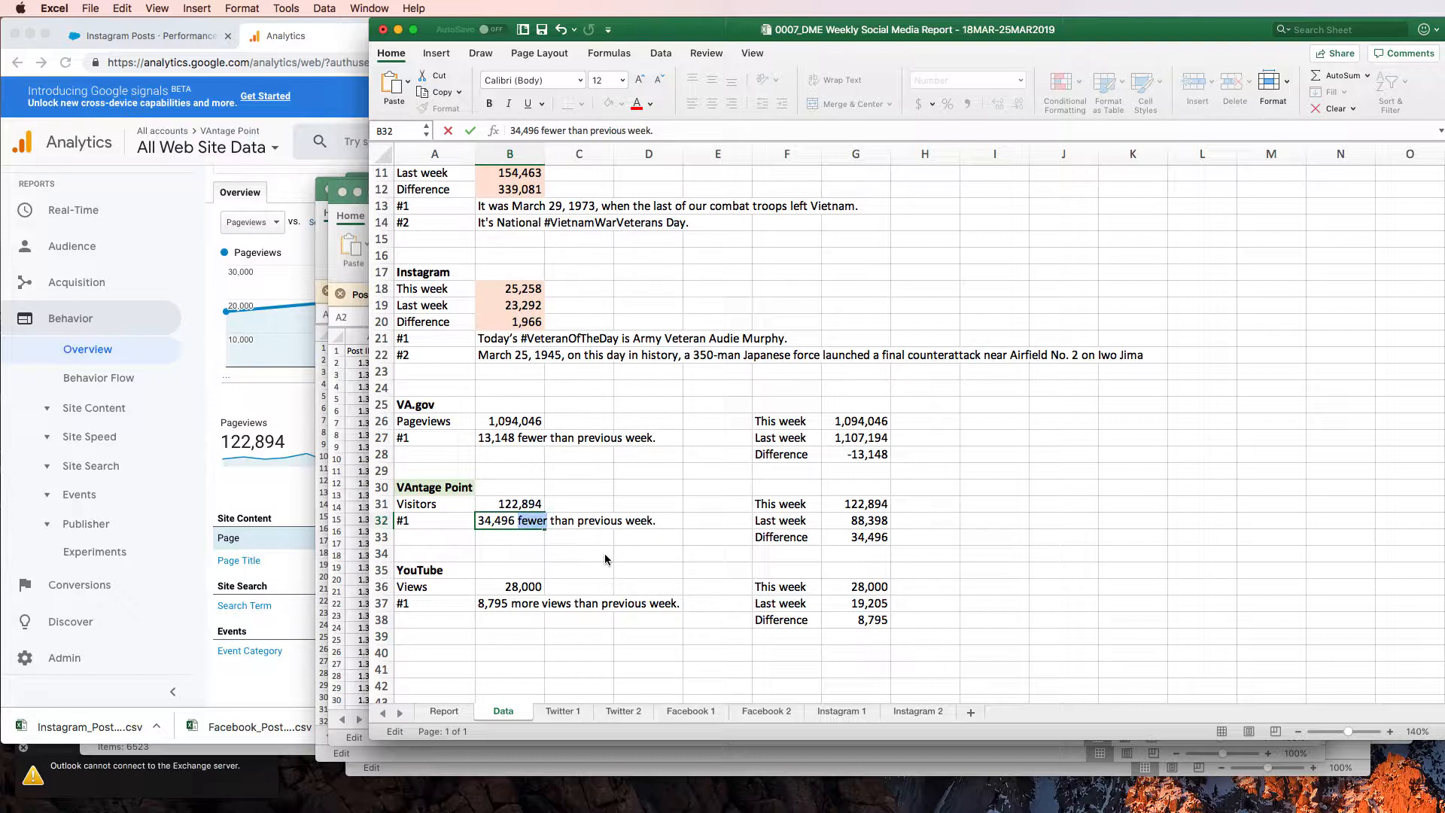
text(more)
key(Return)
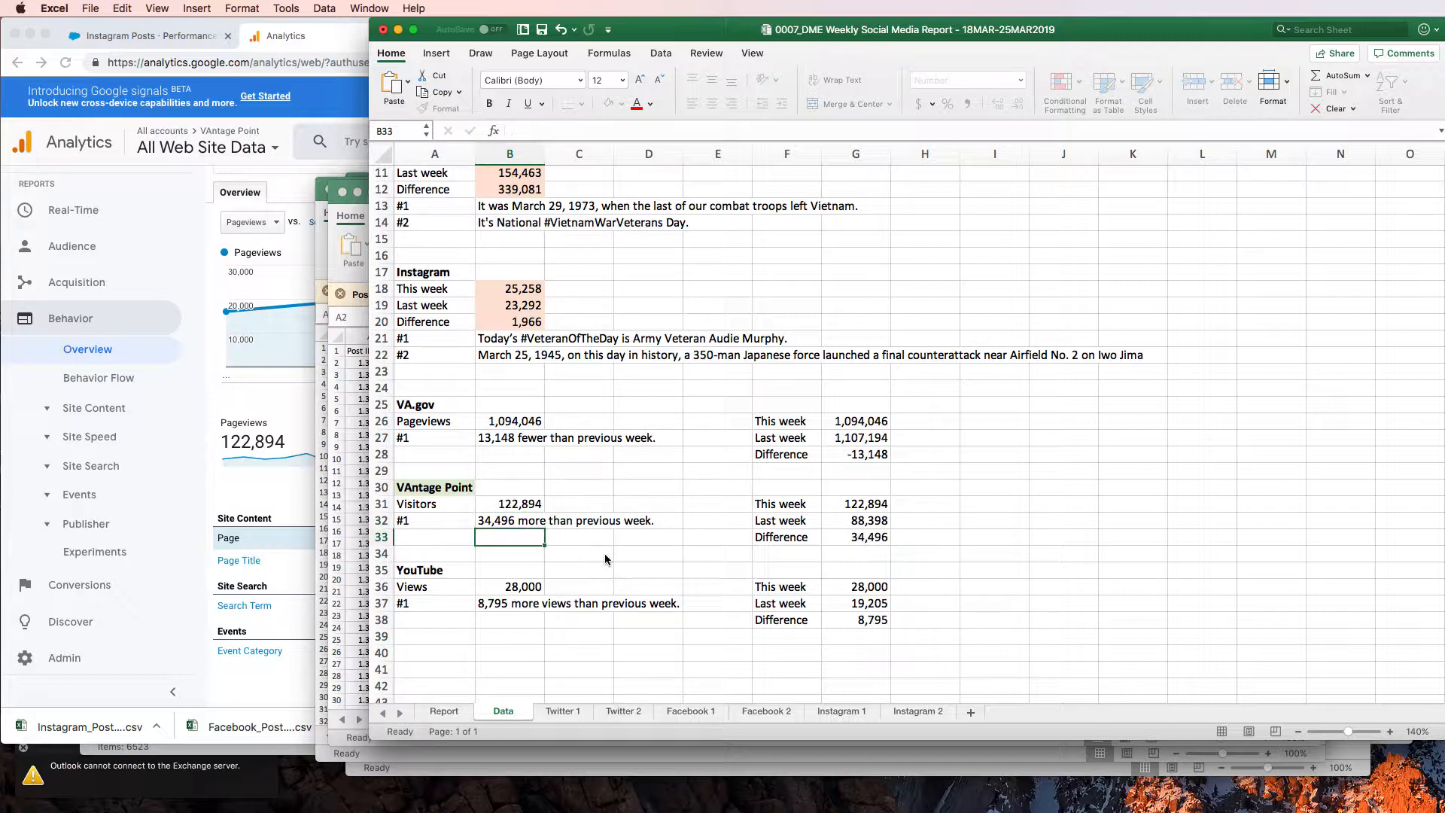
key(super+s)
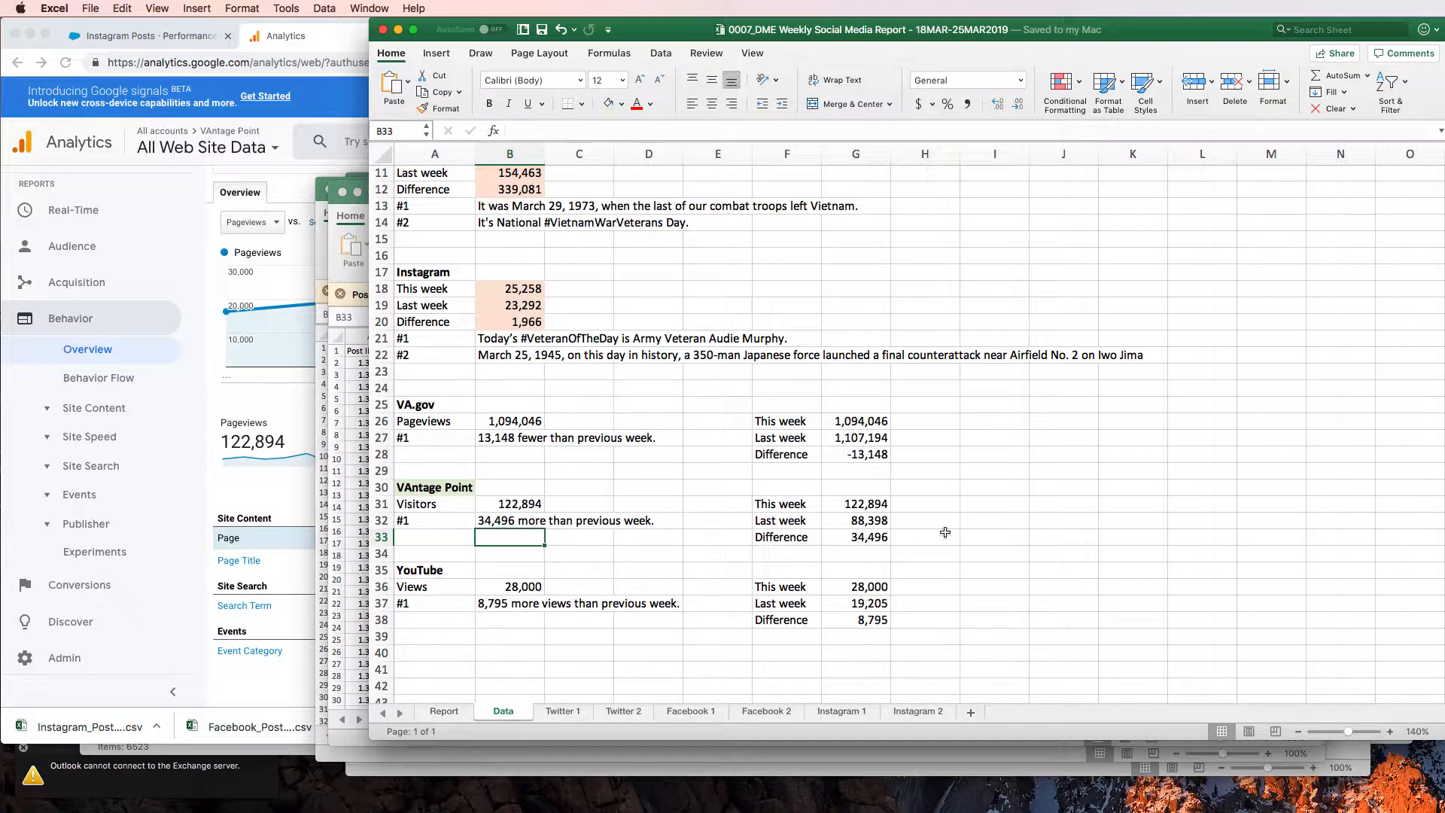
On the Report sheet, copy the green formatting of YouTube's weekly comparison onto VAntage Point's comparison in H11 and save the workbook
click(444, 710)
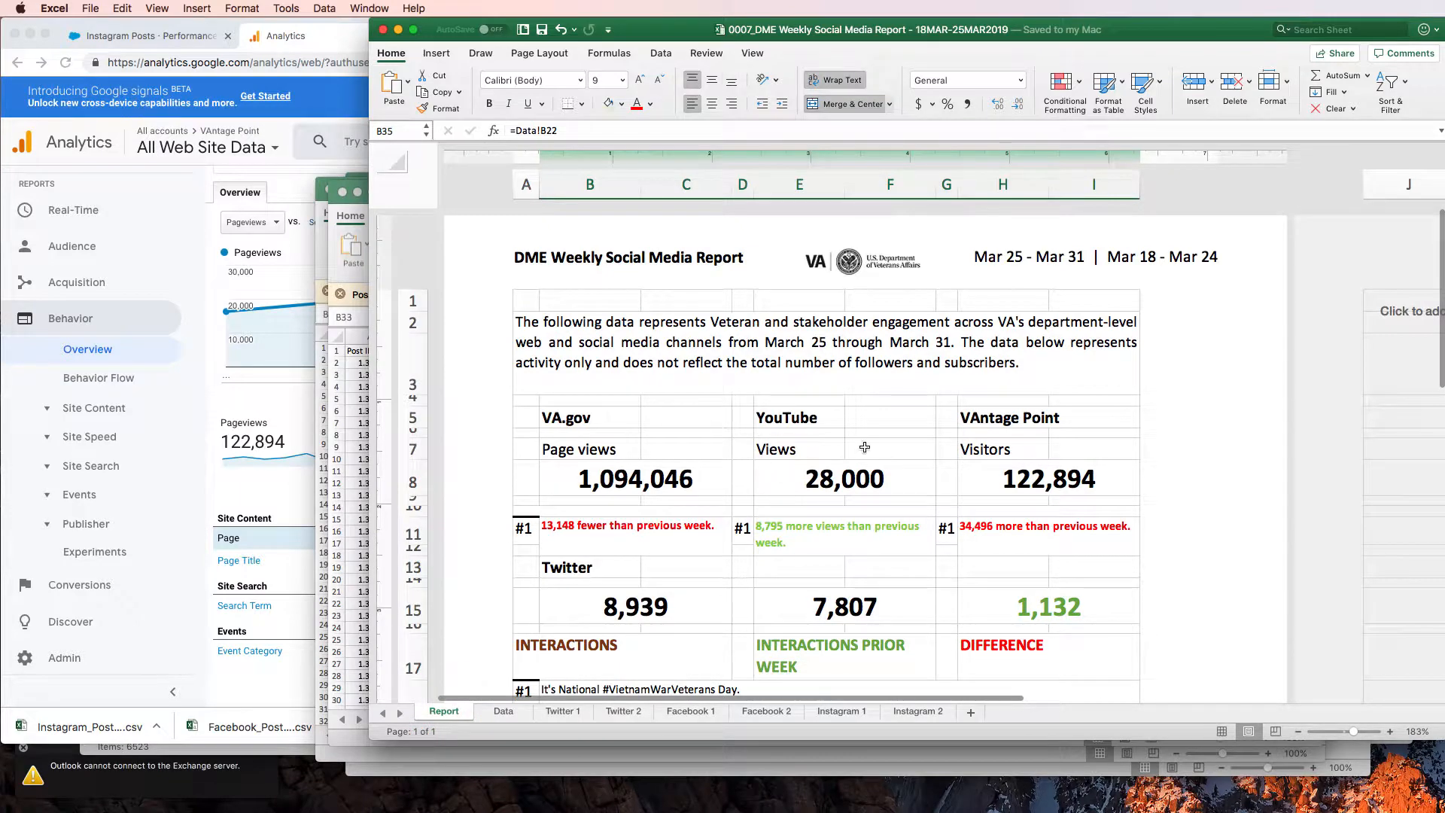
click(1011, 536)
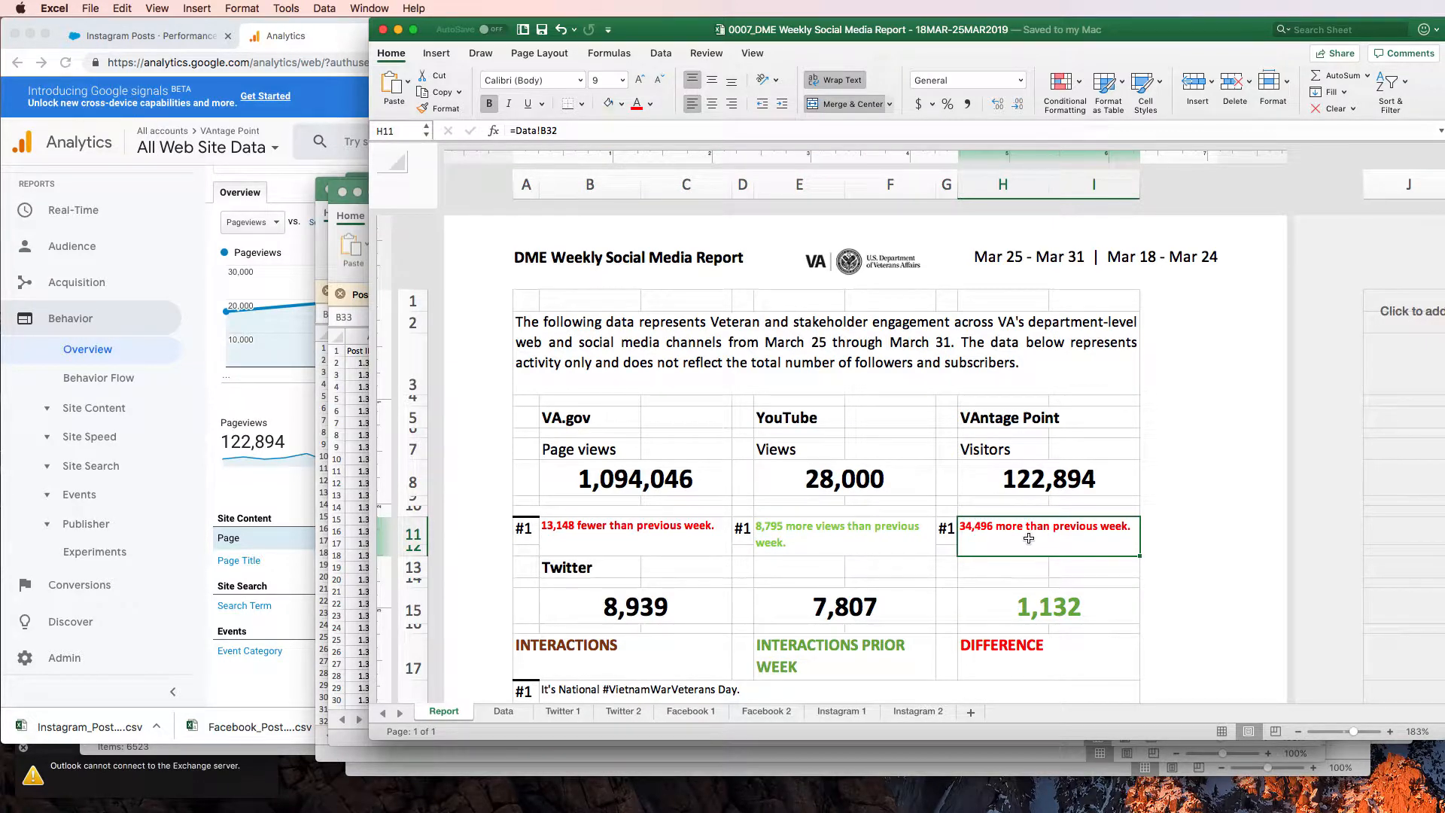
click(652, 106)
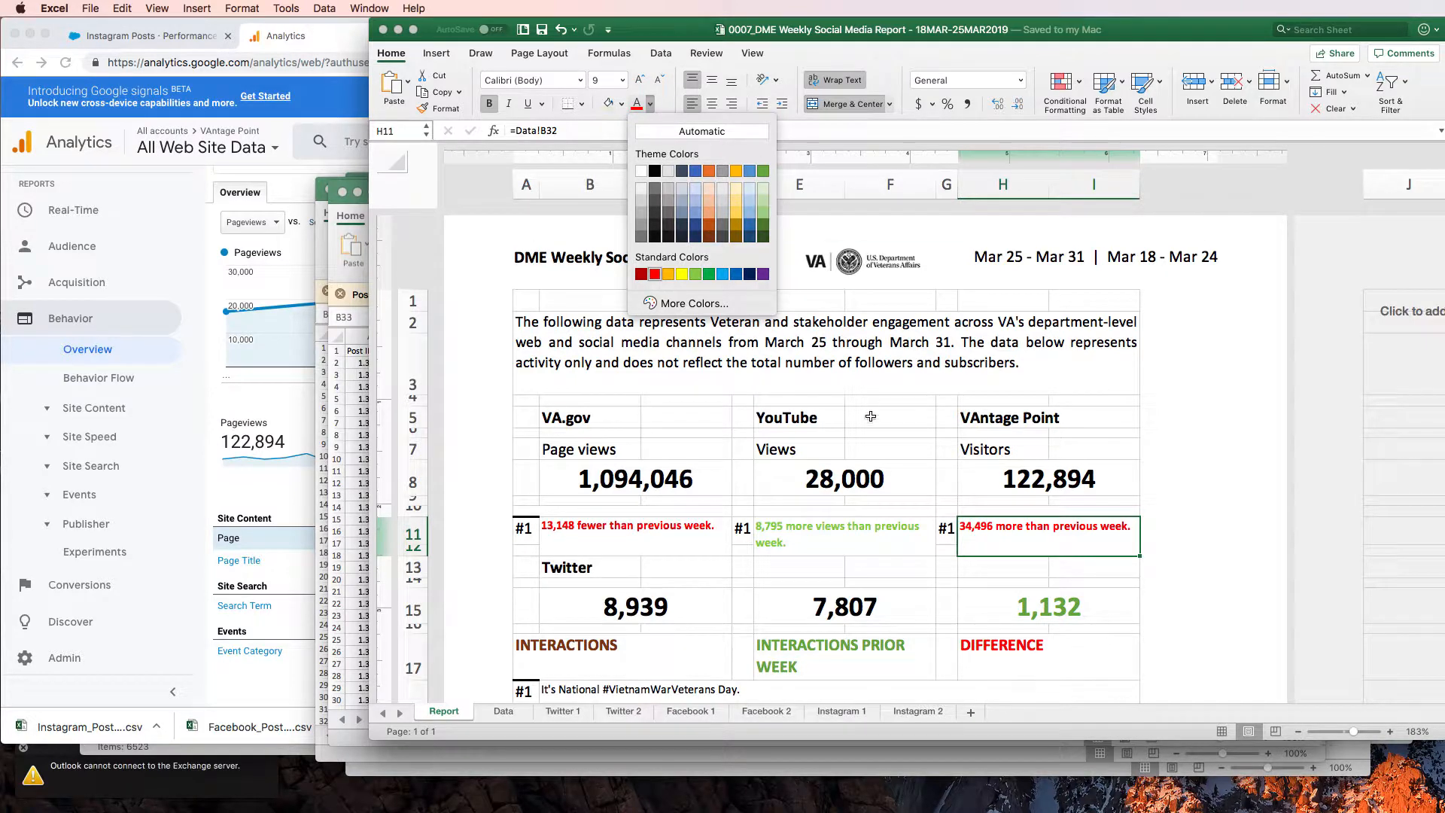
click(847, 537)
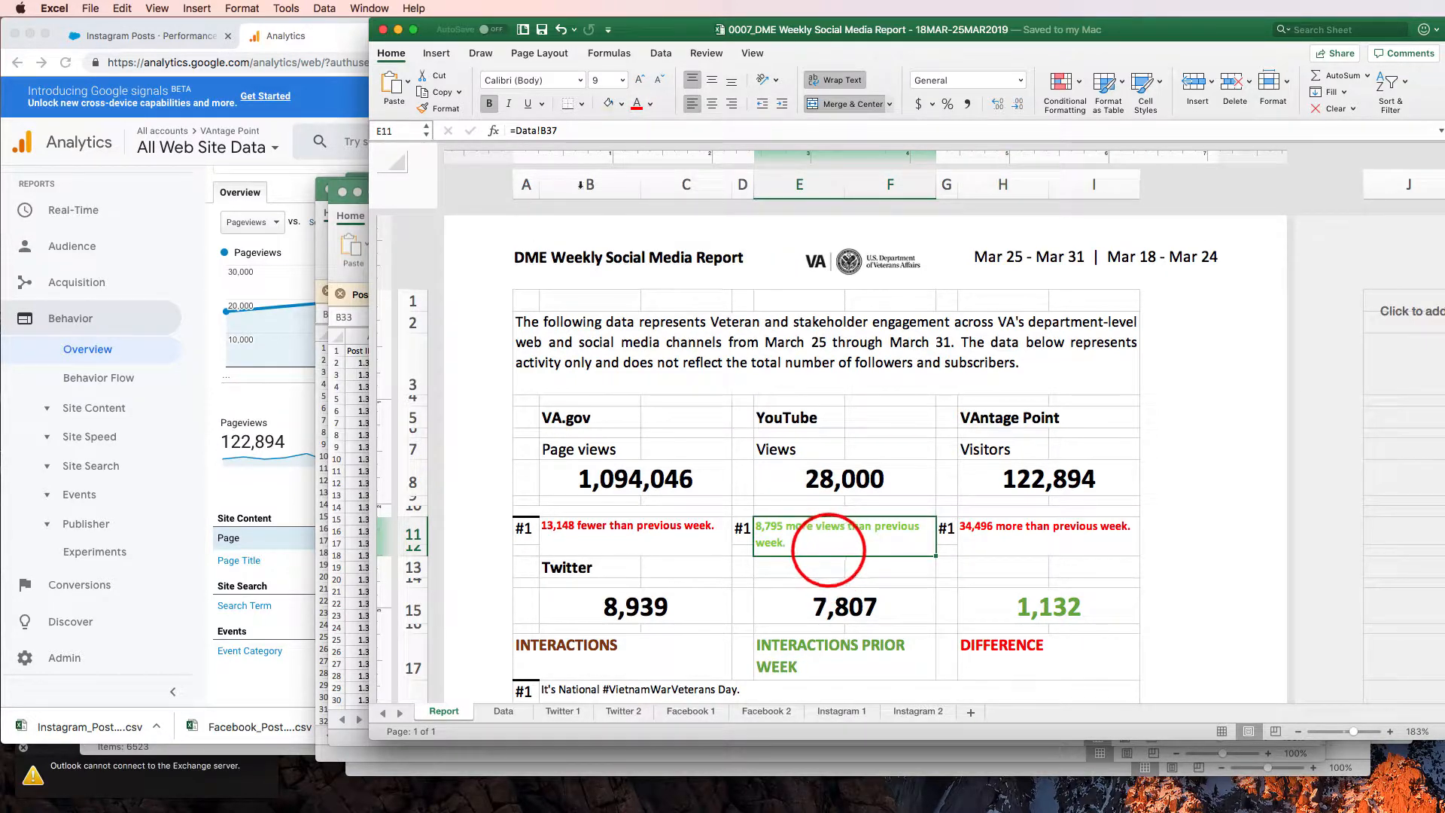
click(444, 108)
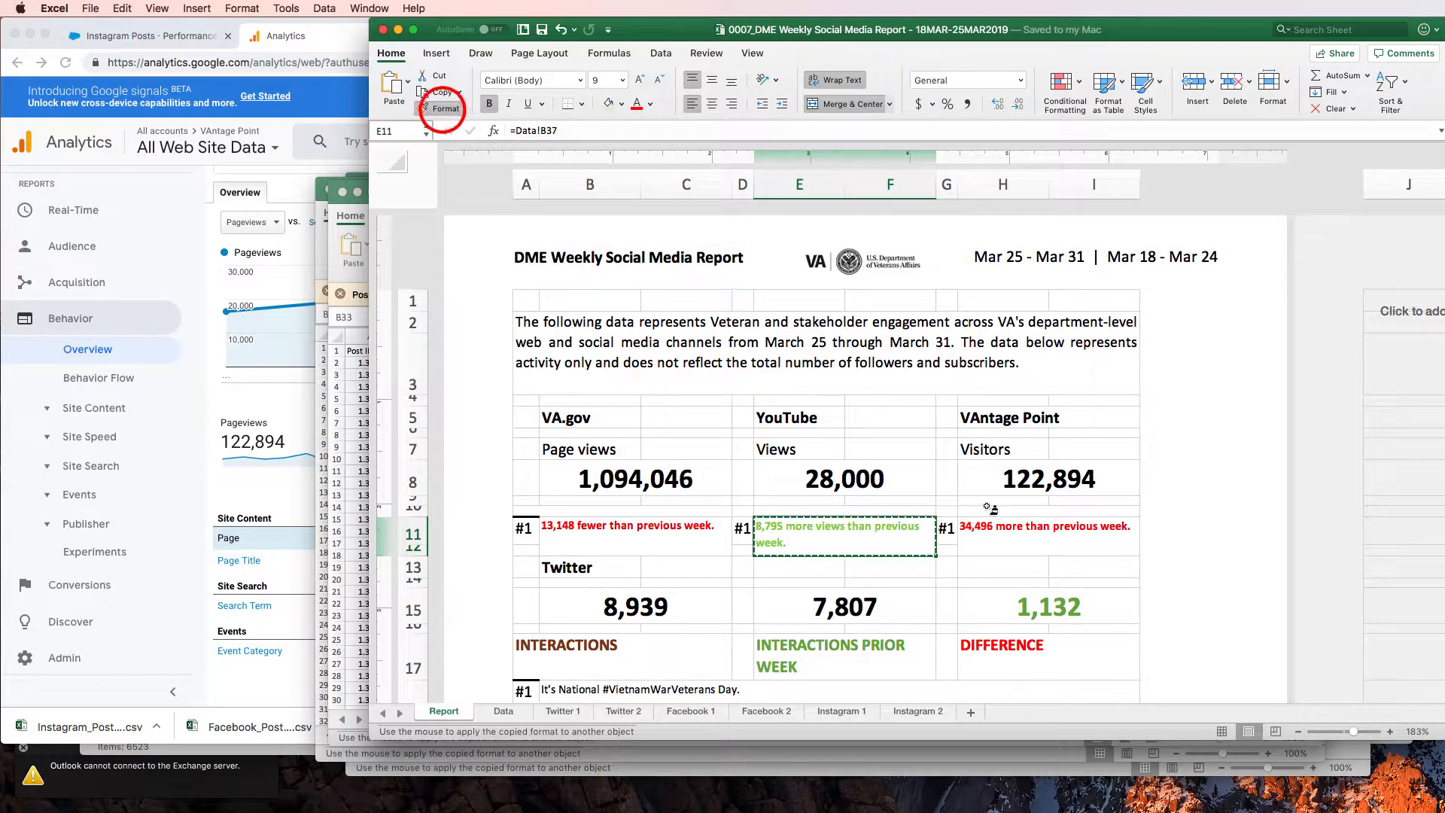
click(1041, 536)
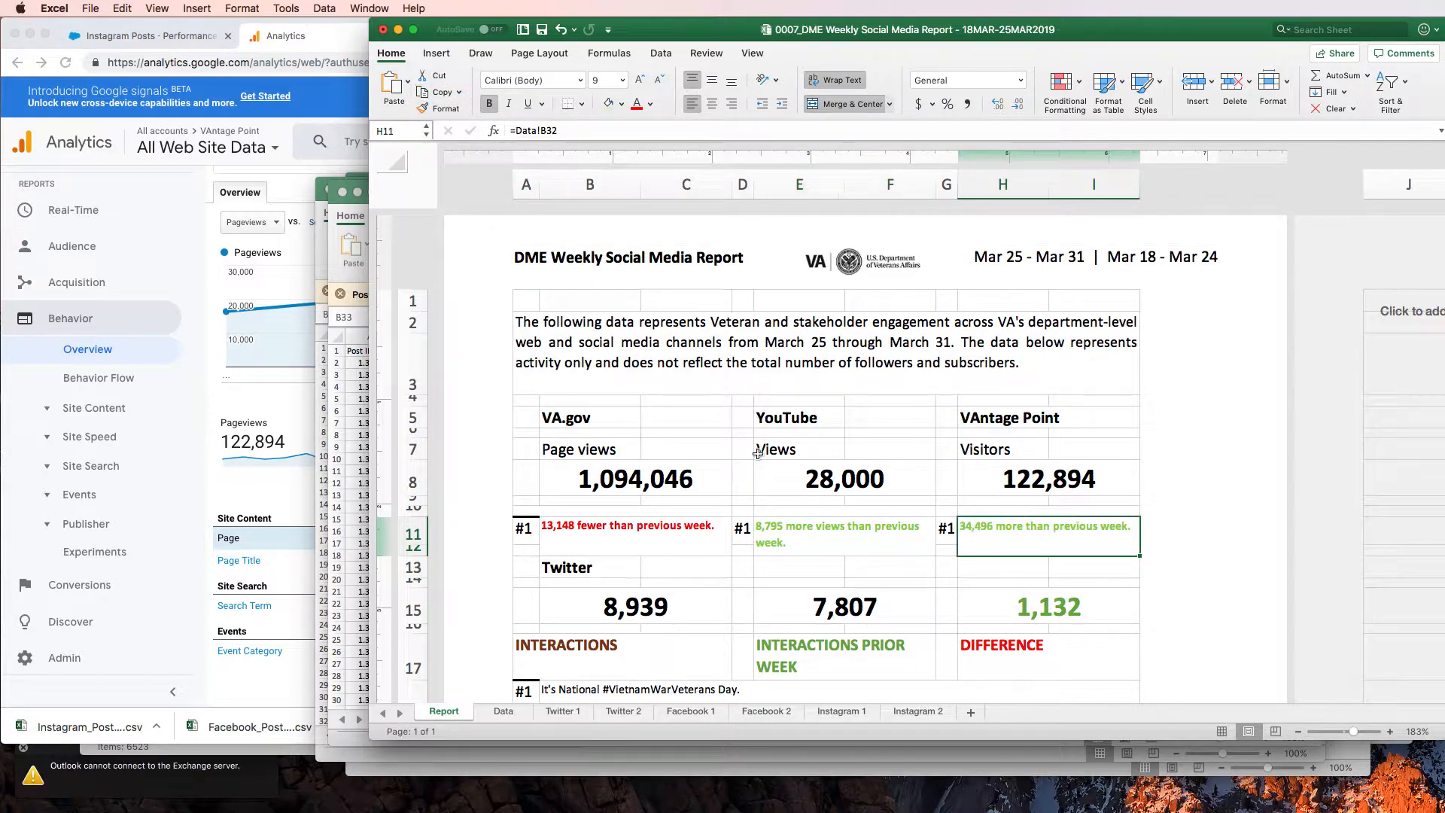
click(743, 499)
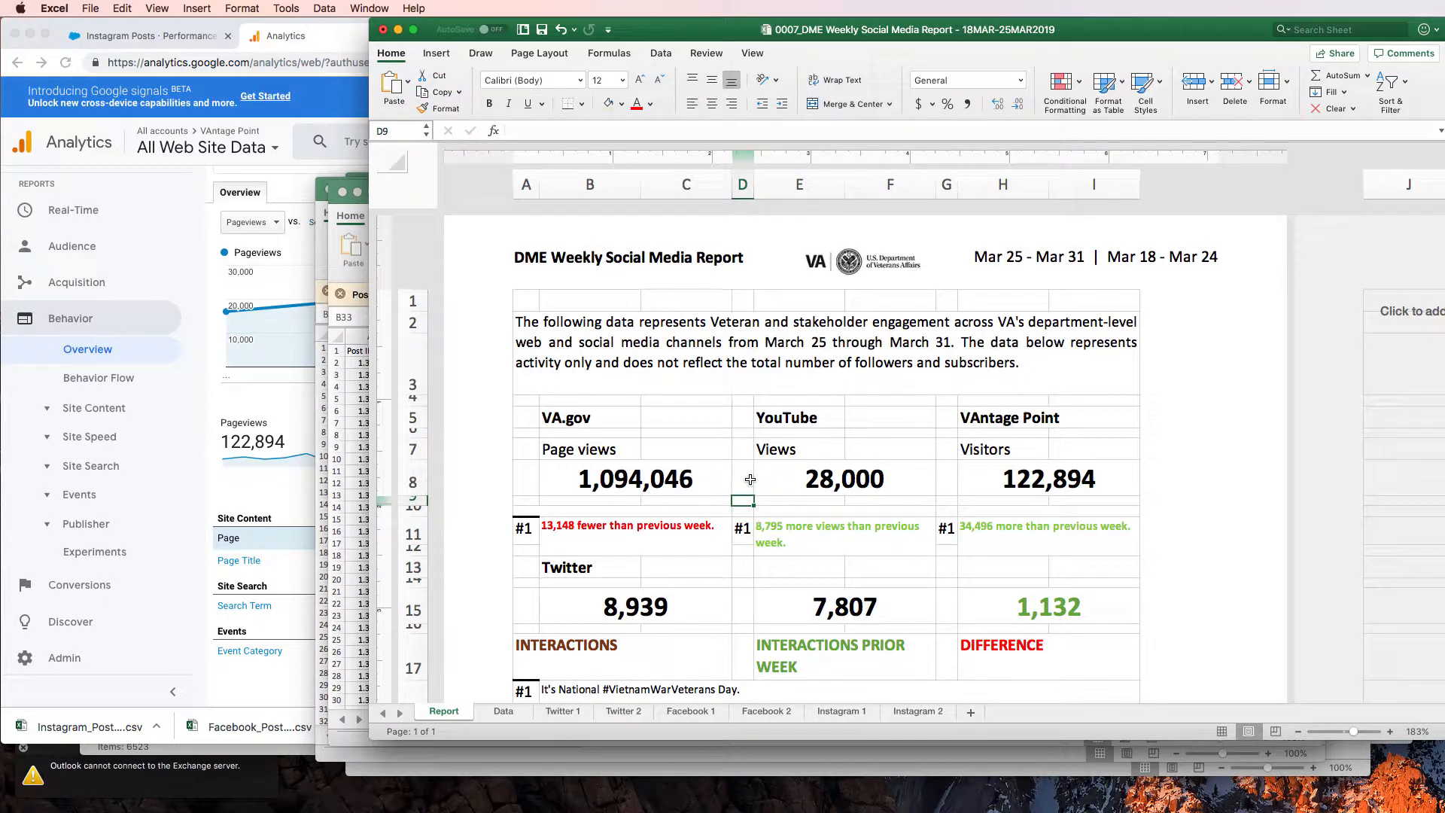
key(super+s)
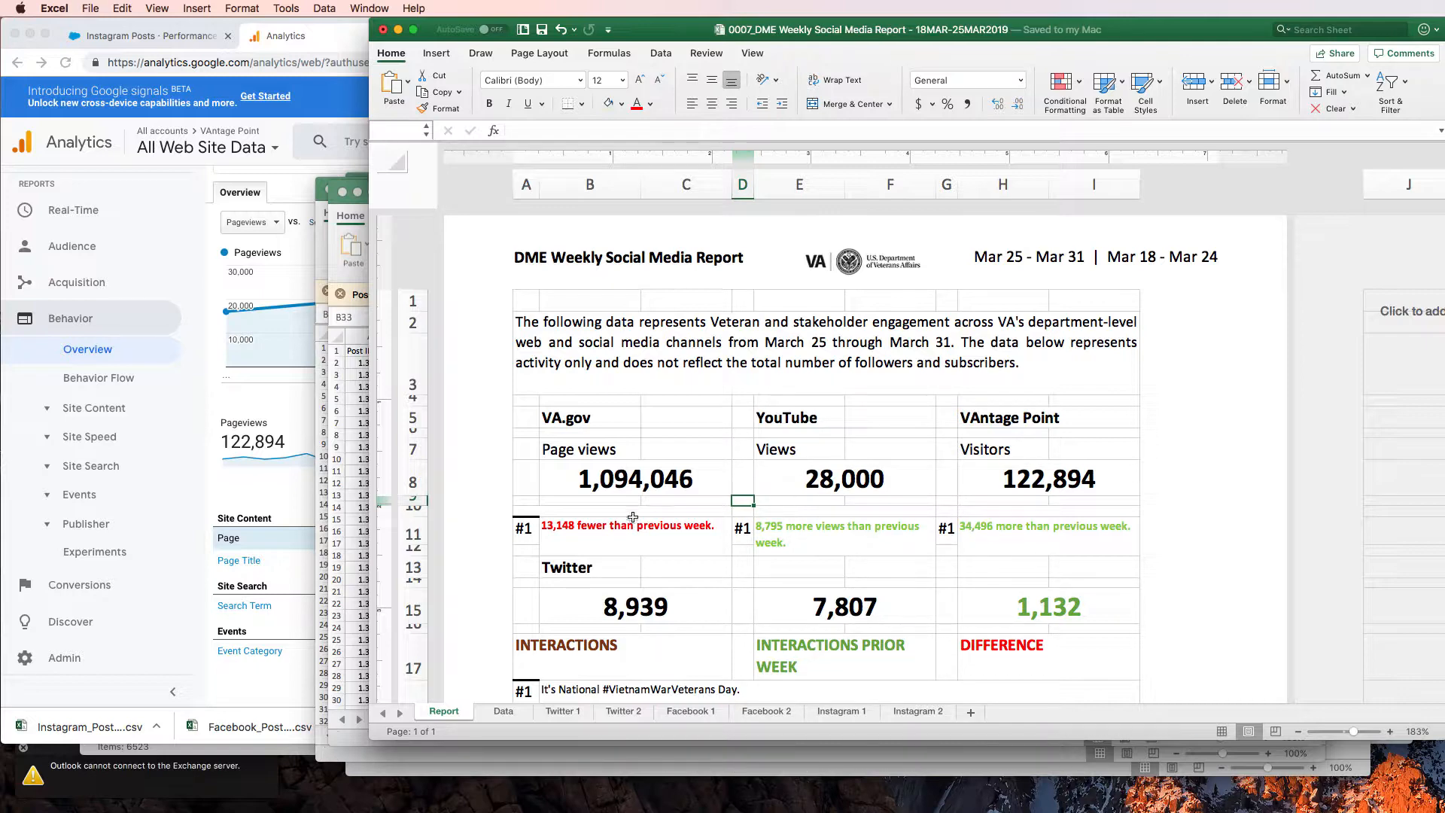
Review the Report sheet's VA.gov comparison and the Twitter and Facebook sections below it
click(642, 530)
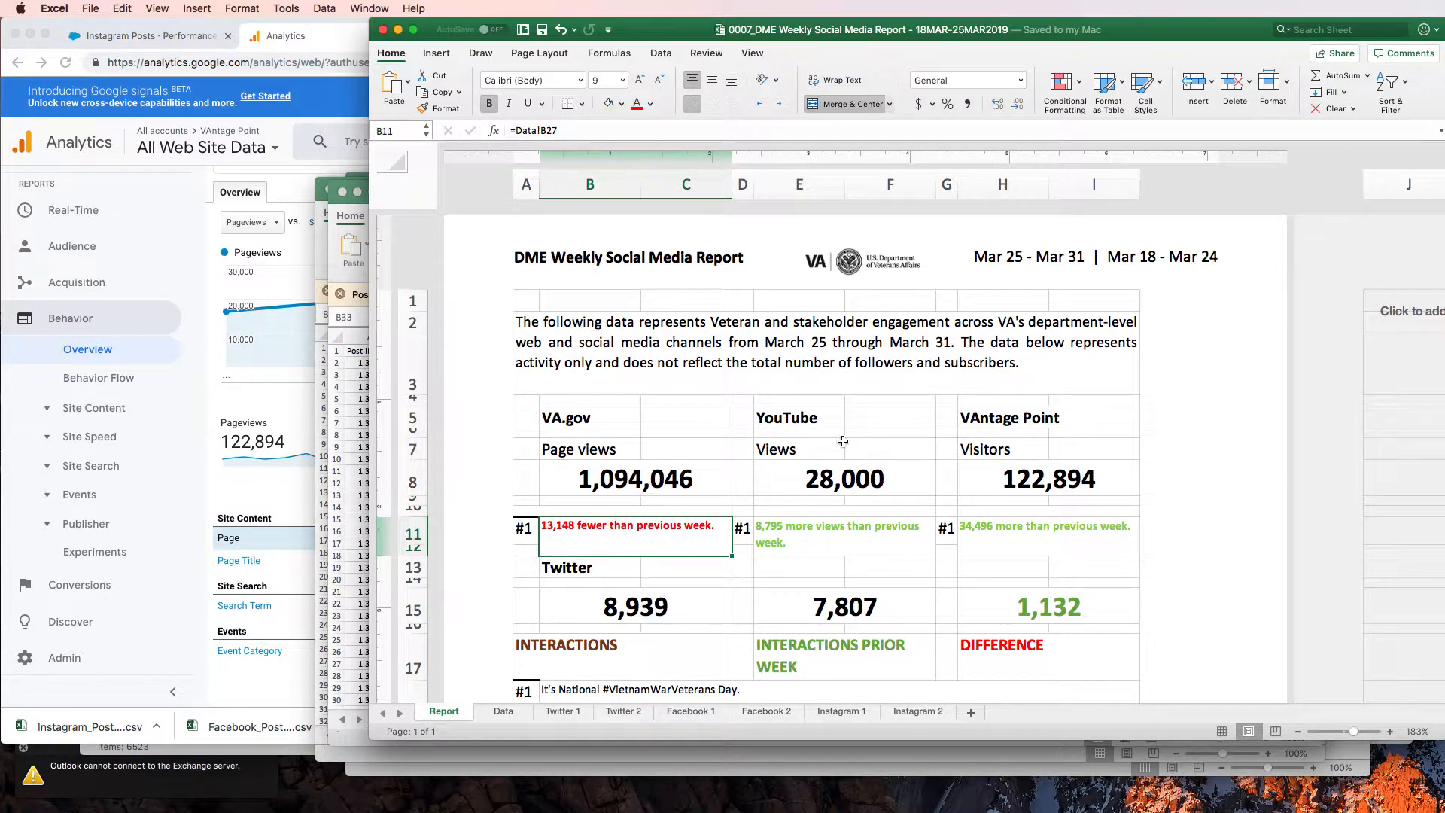
click(614, 420)
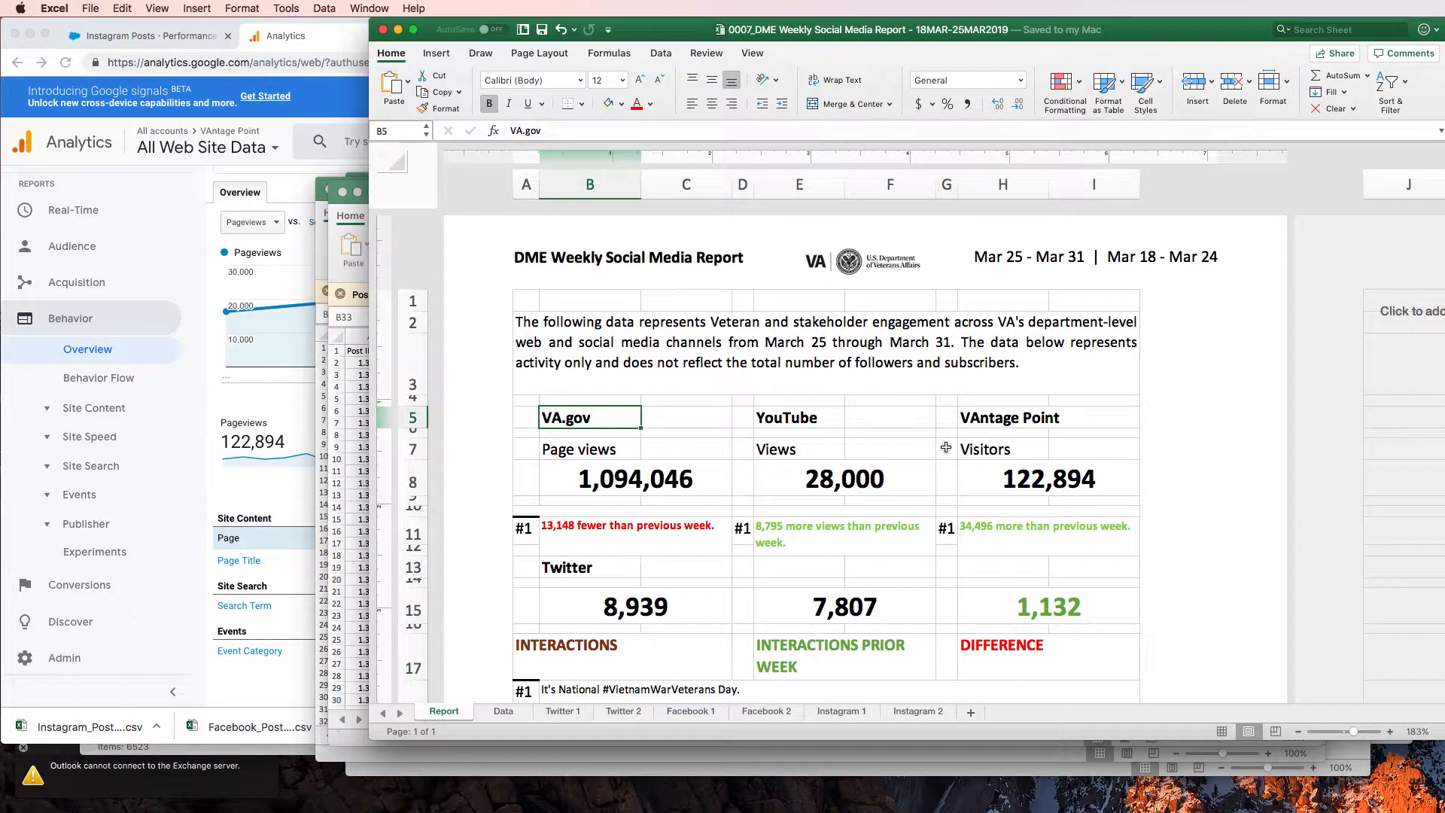
scroll(949, 444, down, 5)
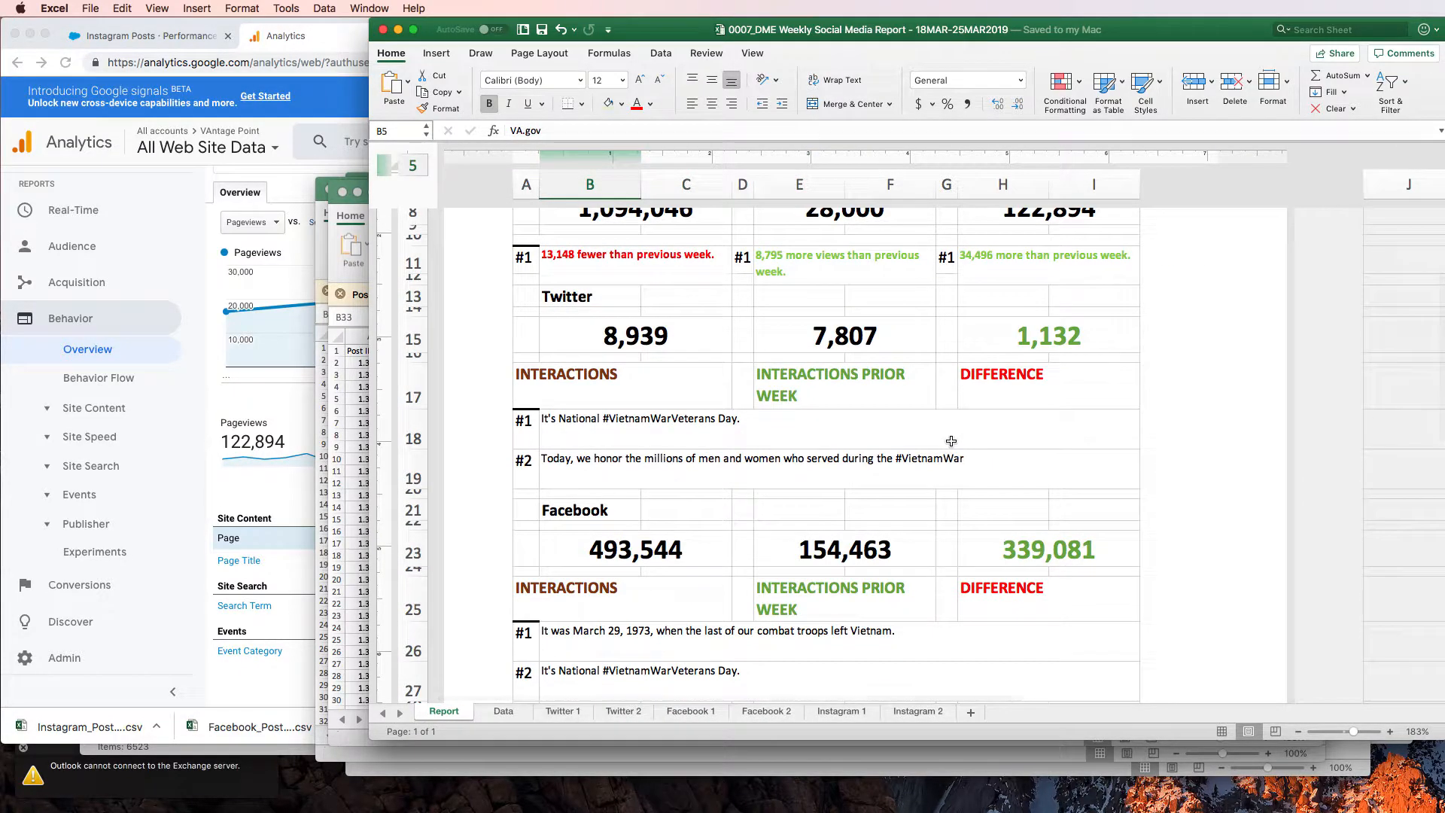